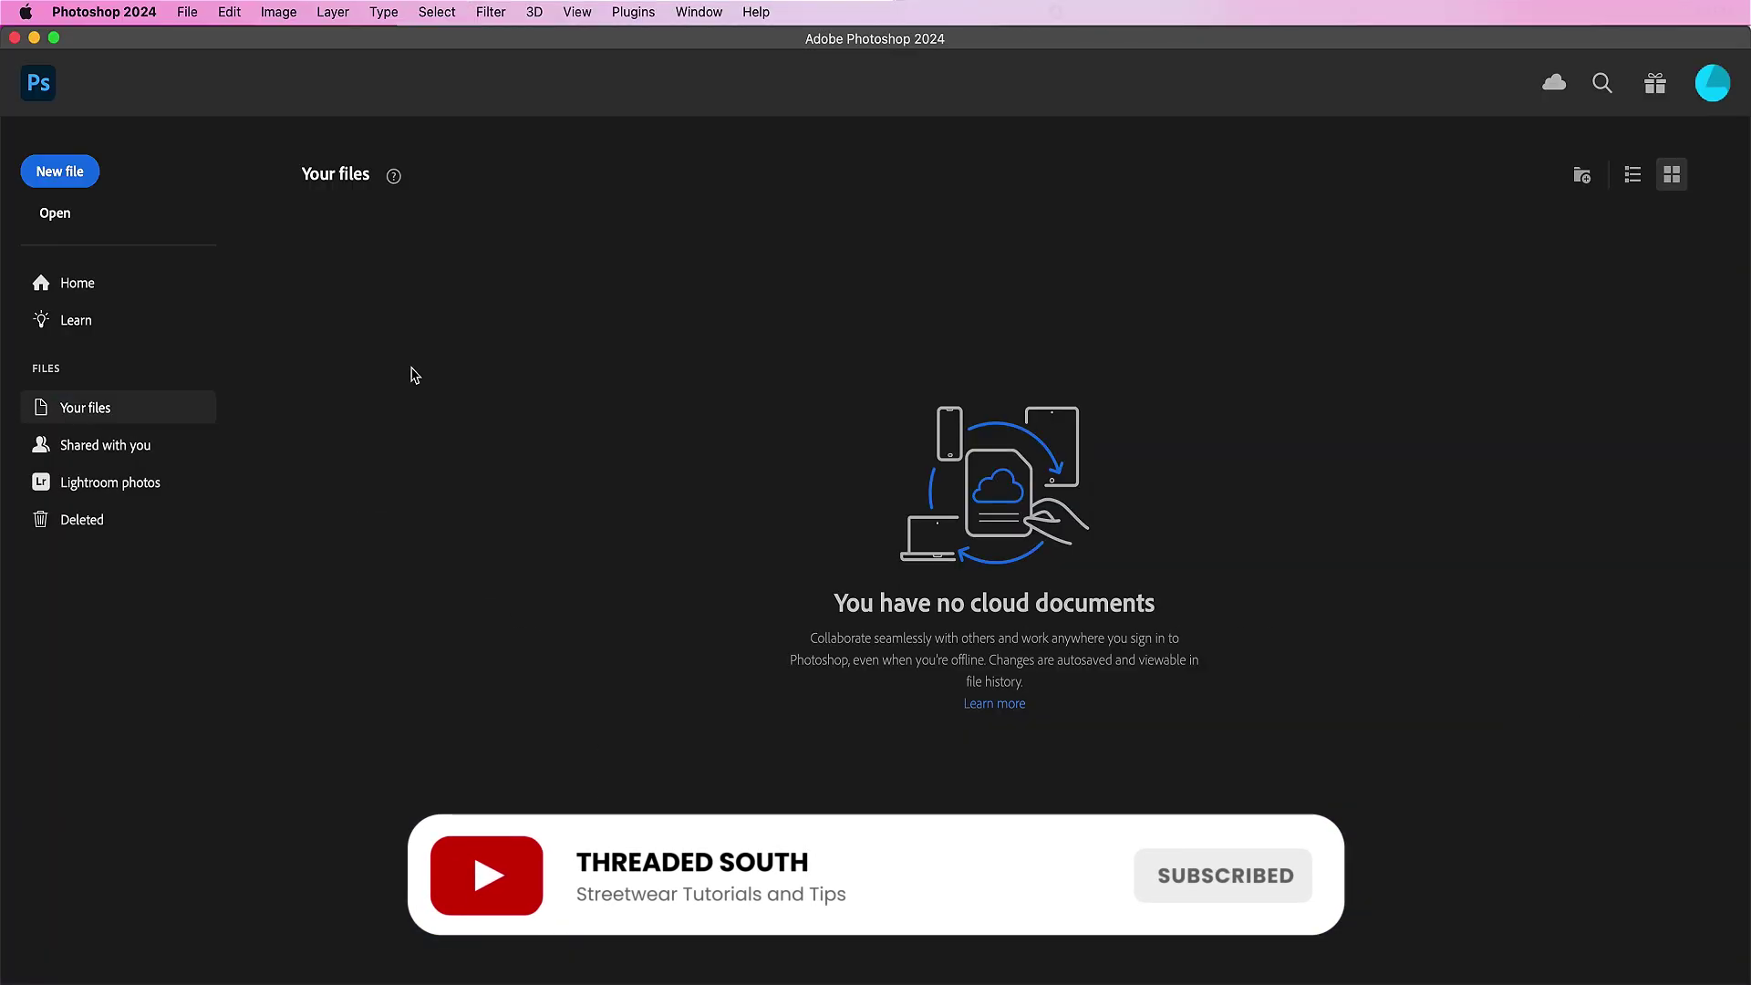
Step: Create a new 12 × 15 inch portrait document at 300 ppi (3600 × 4500 px)
{"action": "left_click", "coordinate": [70, 172]}
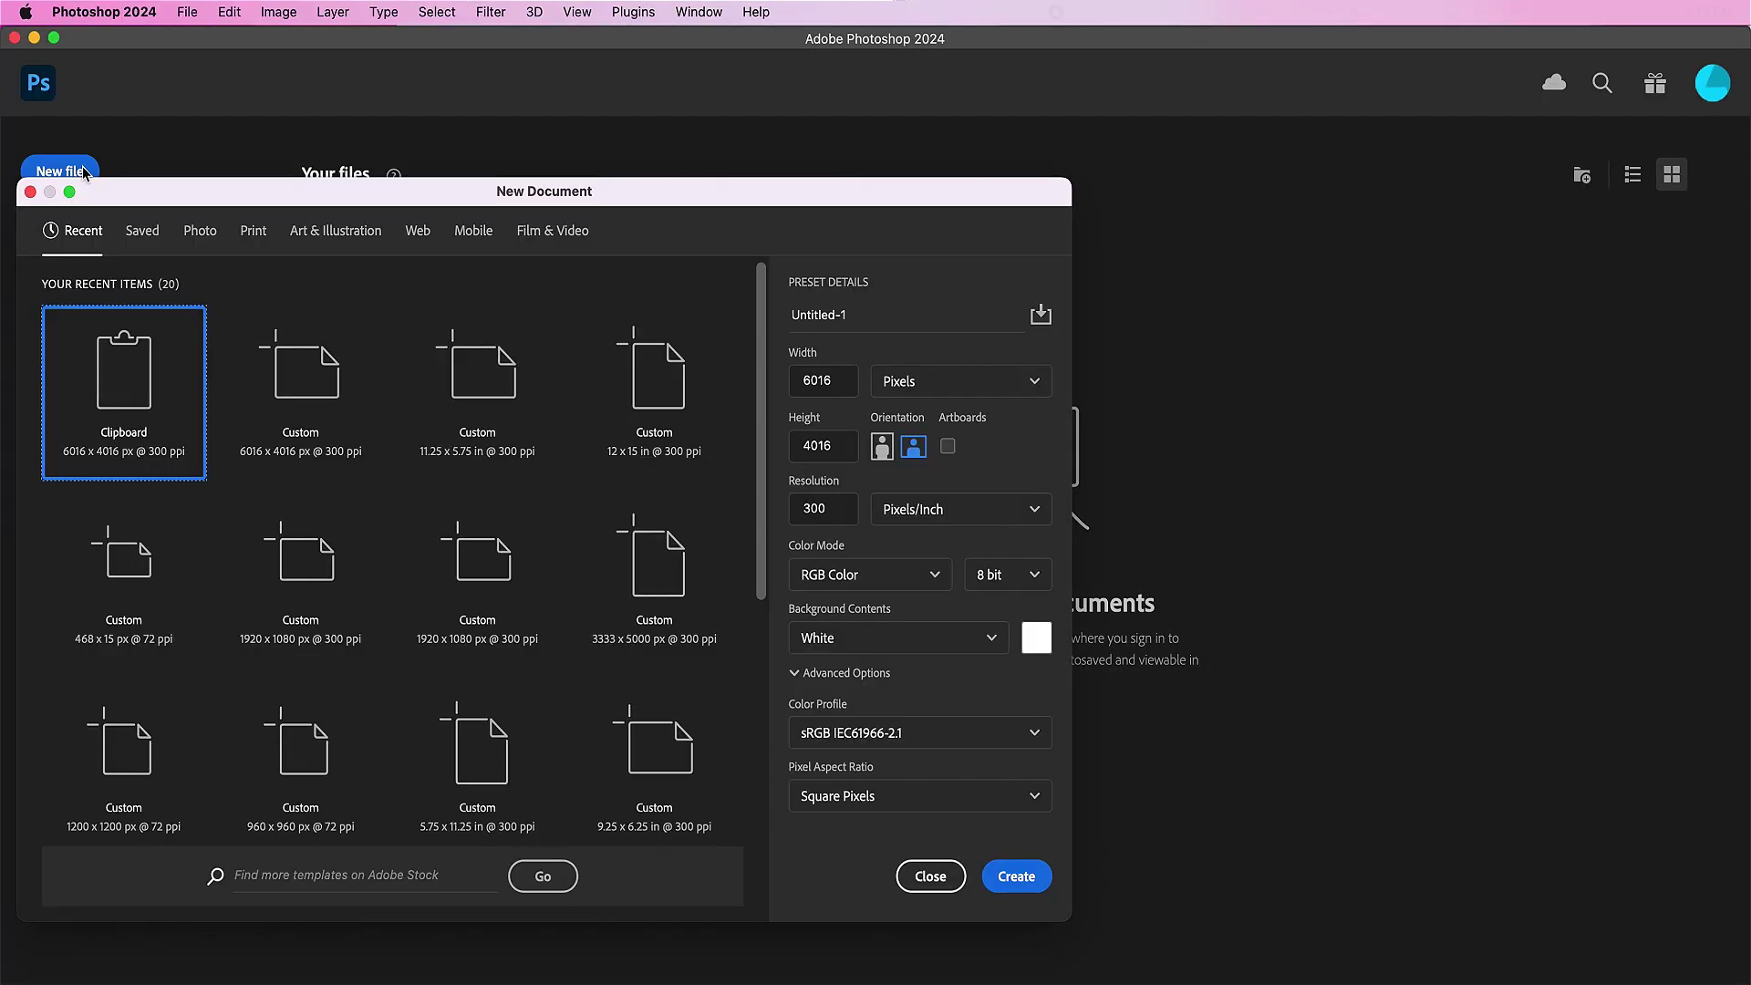
{"action": "left_click_drag", "start_coordinate": [715, 194], "coordinate": [1045, 175]}
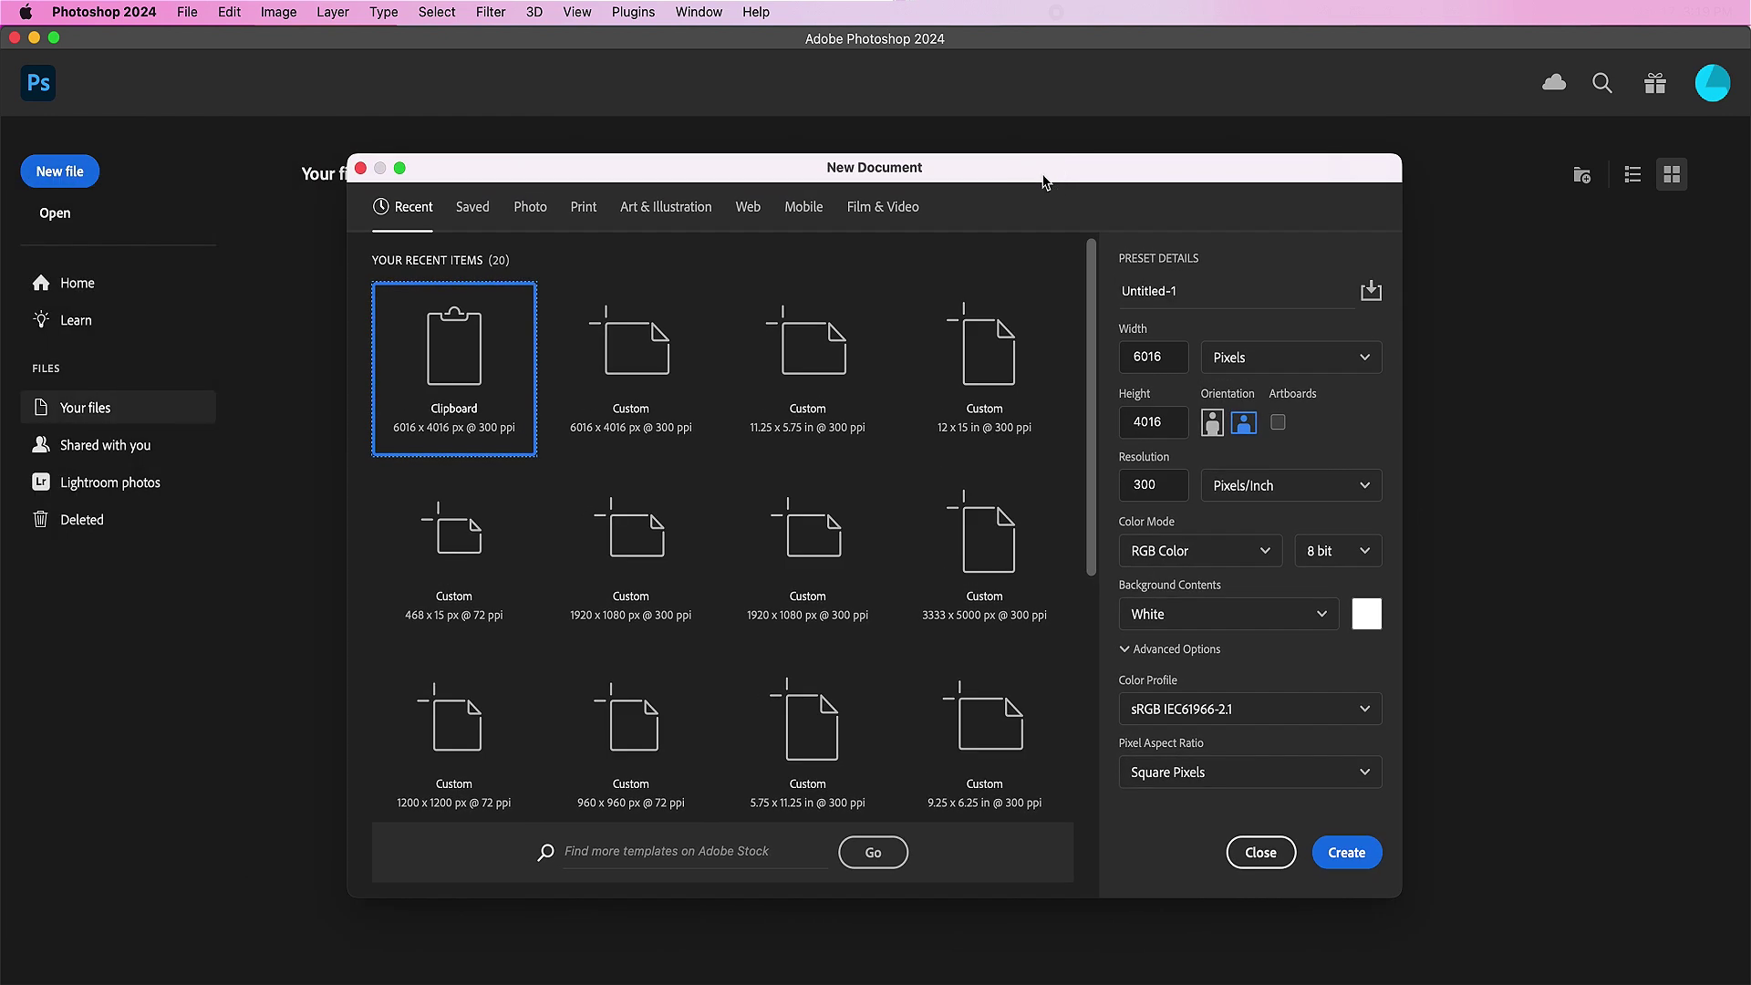
{"action": "left_click", "coordinate": [1253, 362]}
{"action": "left_click", "coordinate": [1233, 434]}
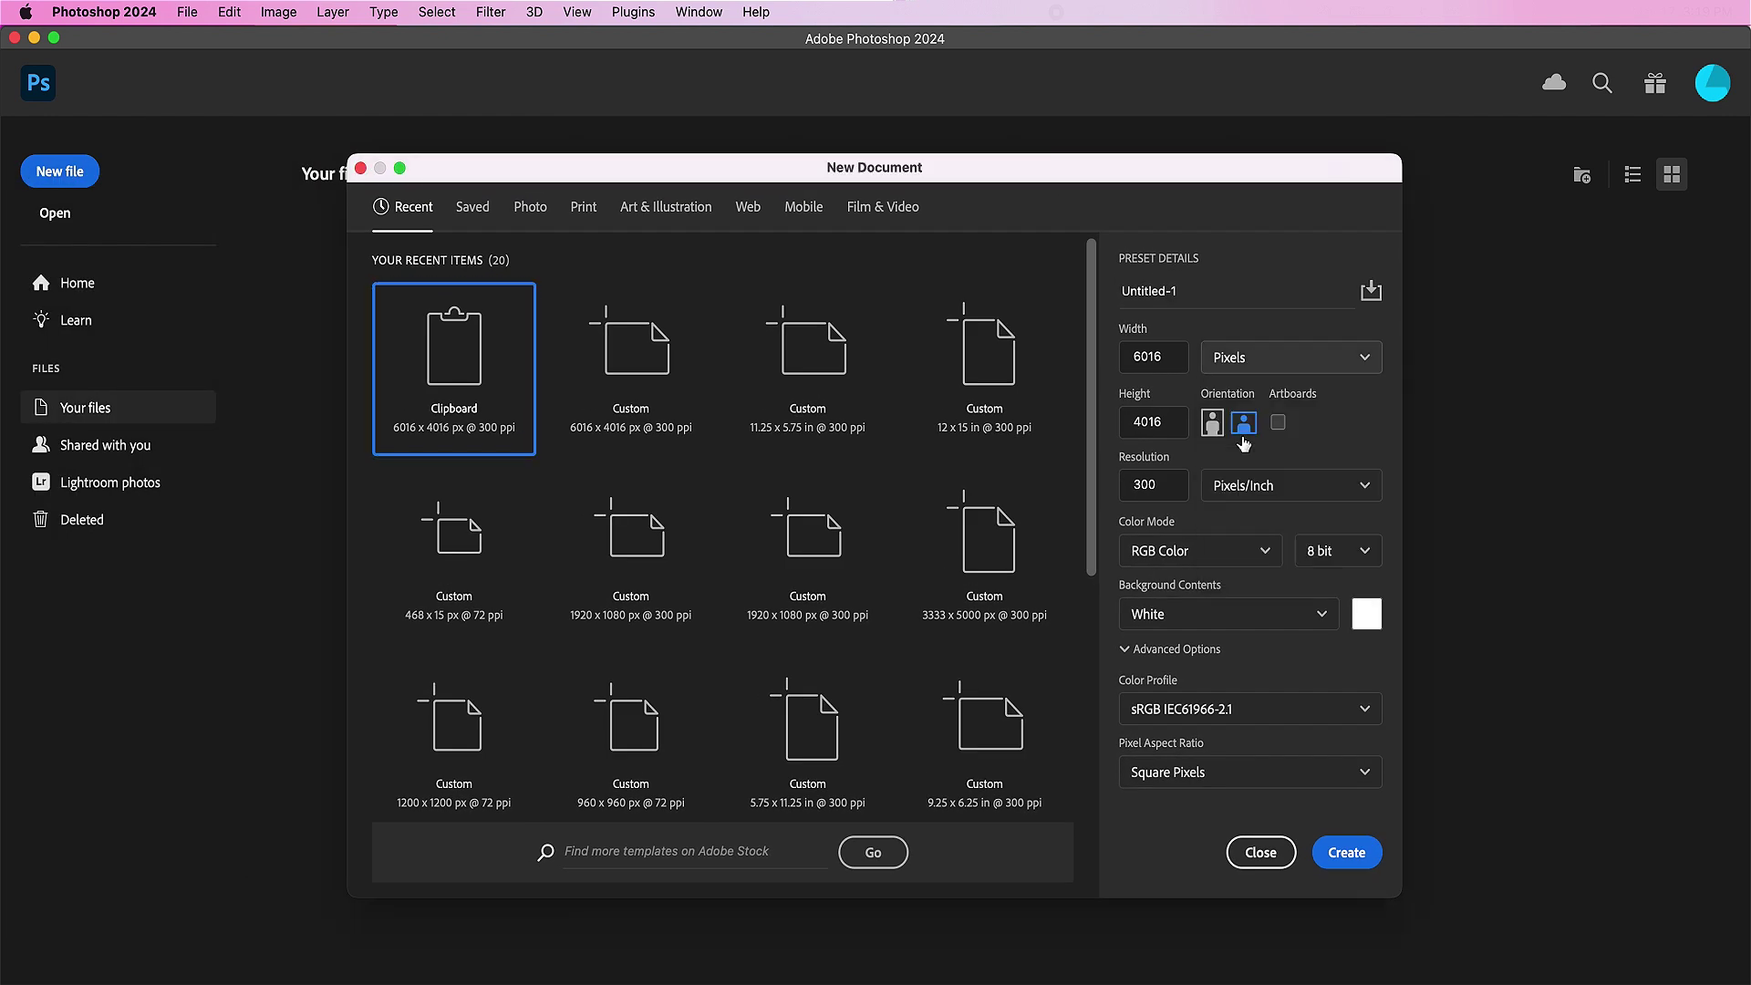
{"action": "double_click", "coordinate": [1180, 354]}
{"action": "type", "text": "12"}
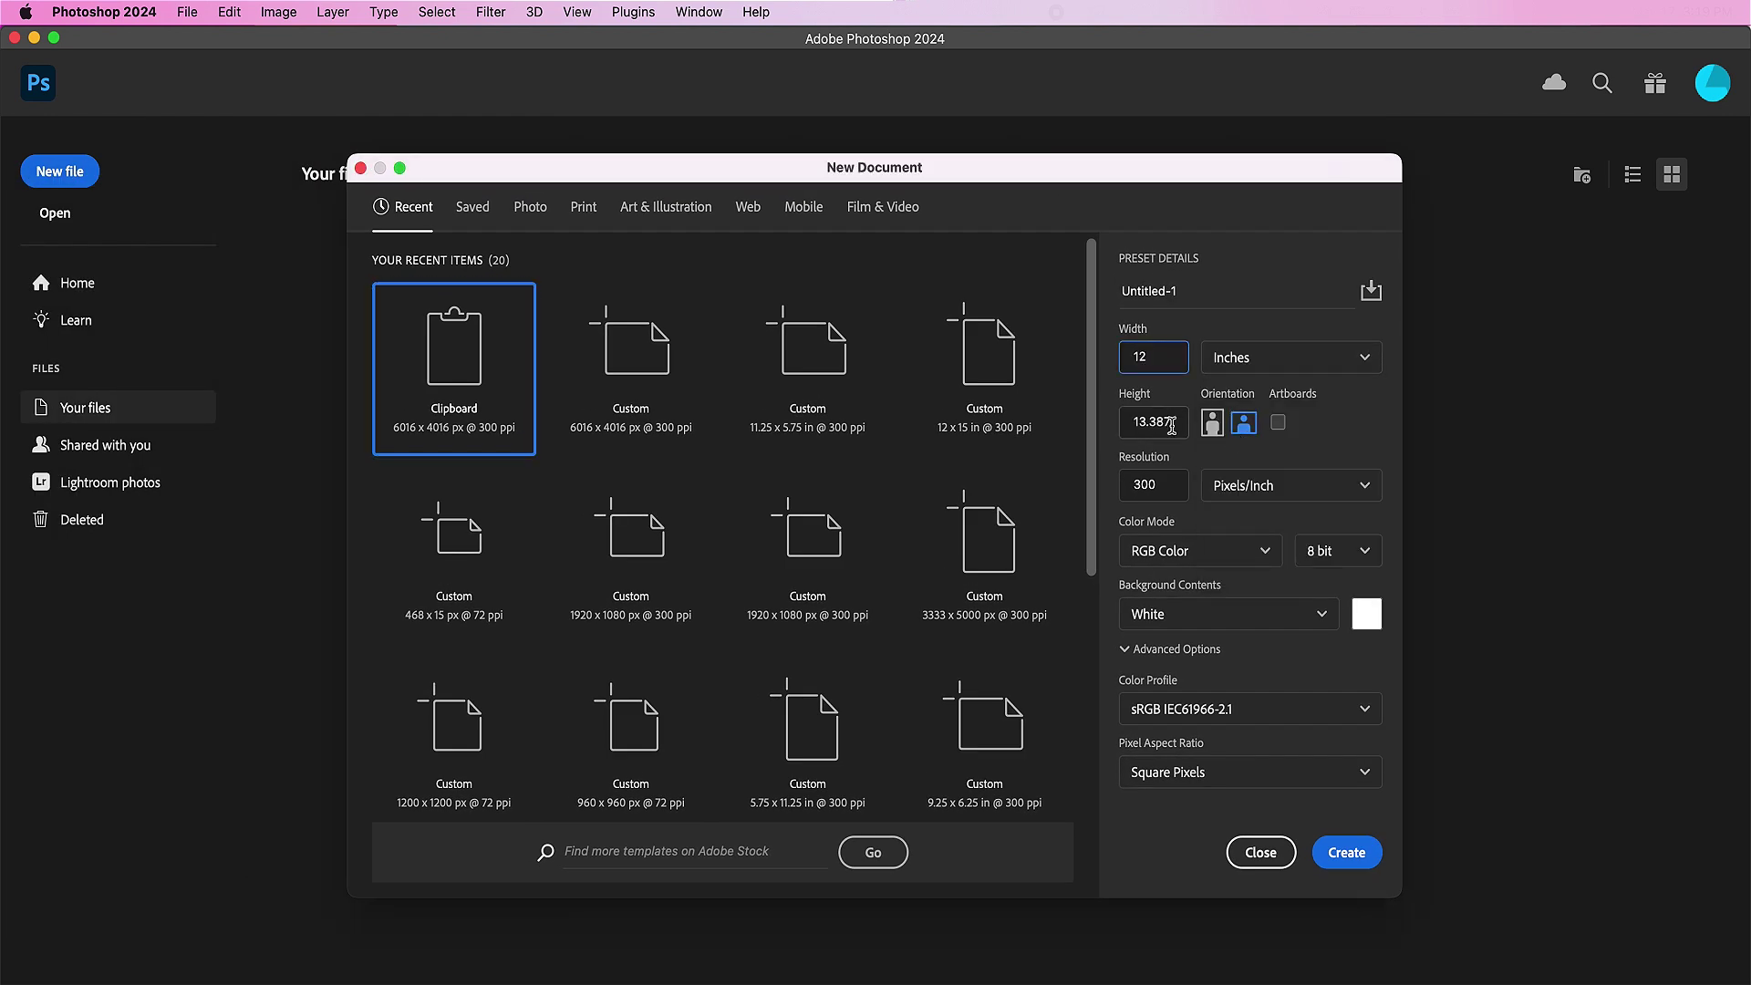
{"action": "double_click", "coordinate": [1172, 425]}
{"action": "type", "text": "1"}
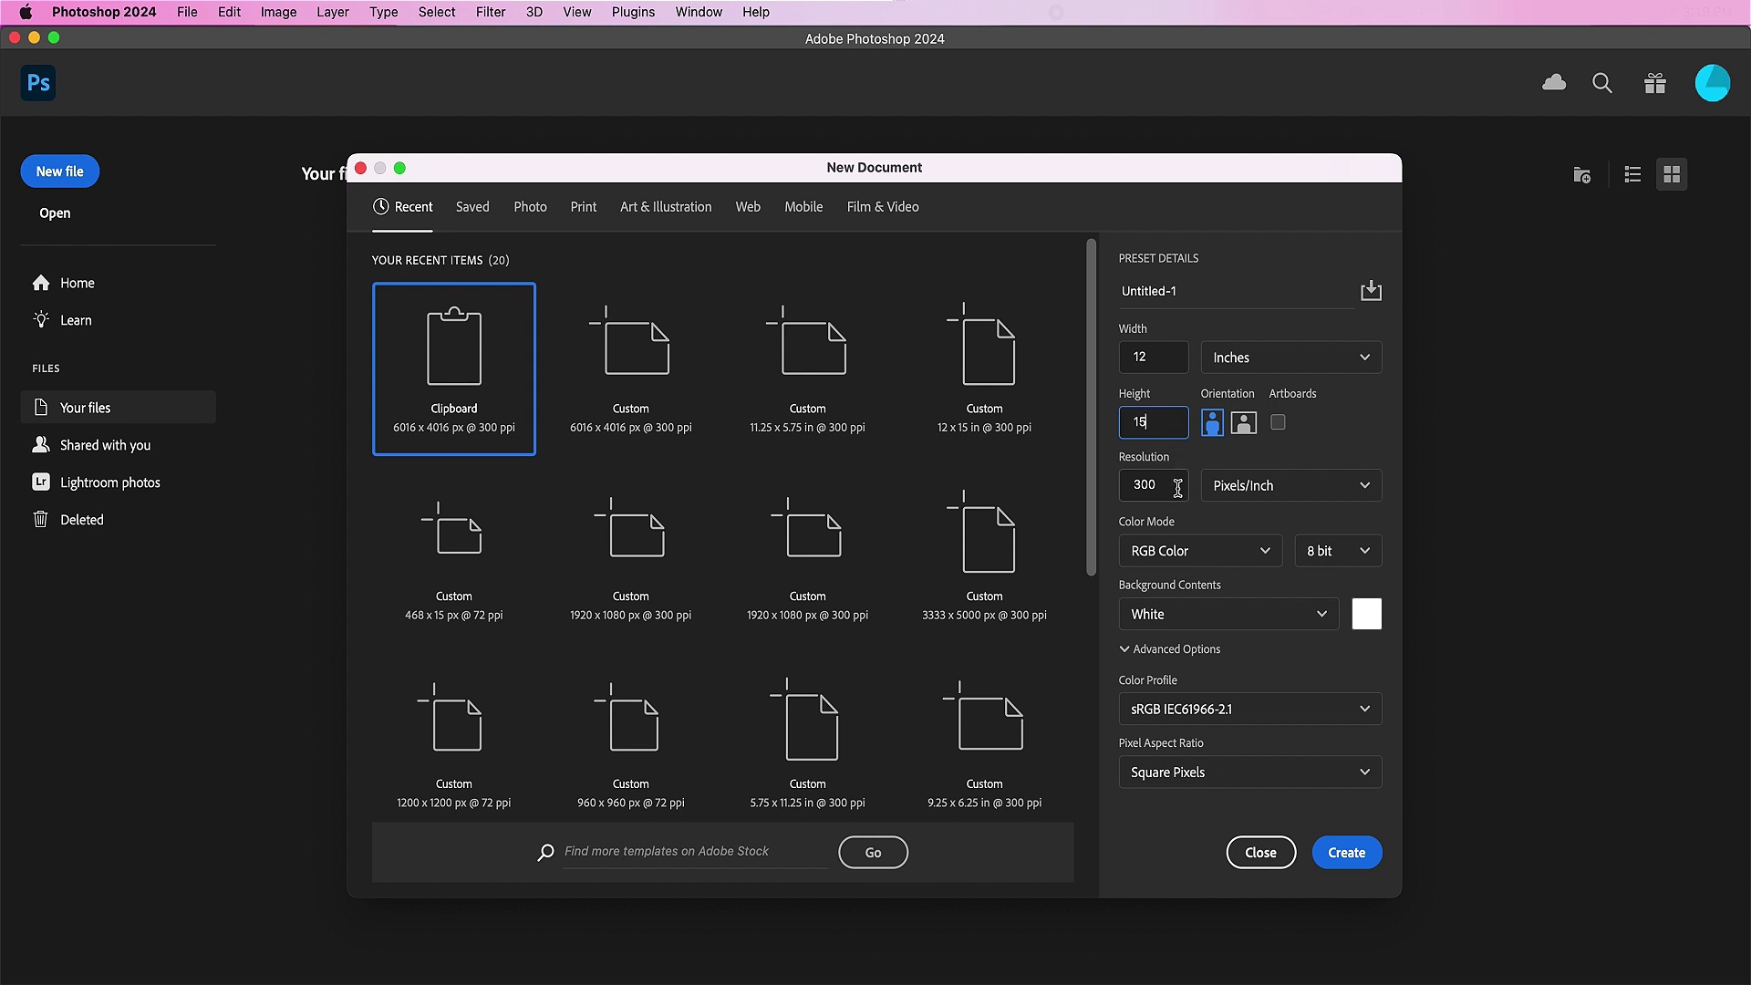
{"action": "left_click", "coordinate": [1348, 854]}
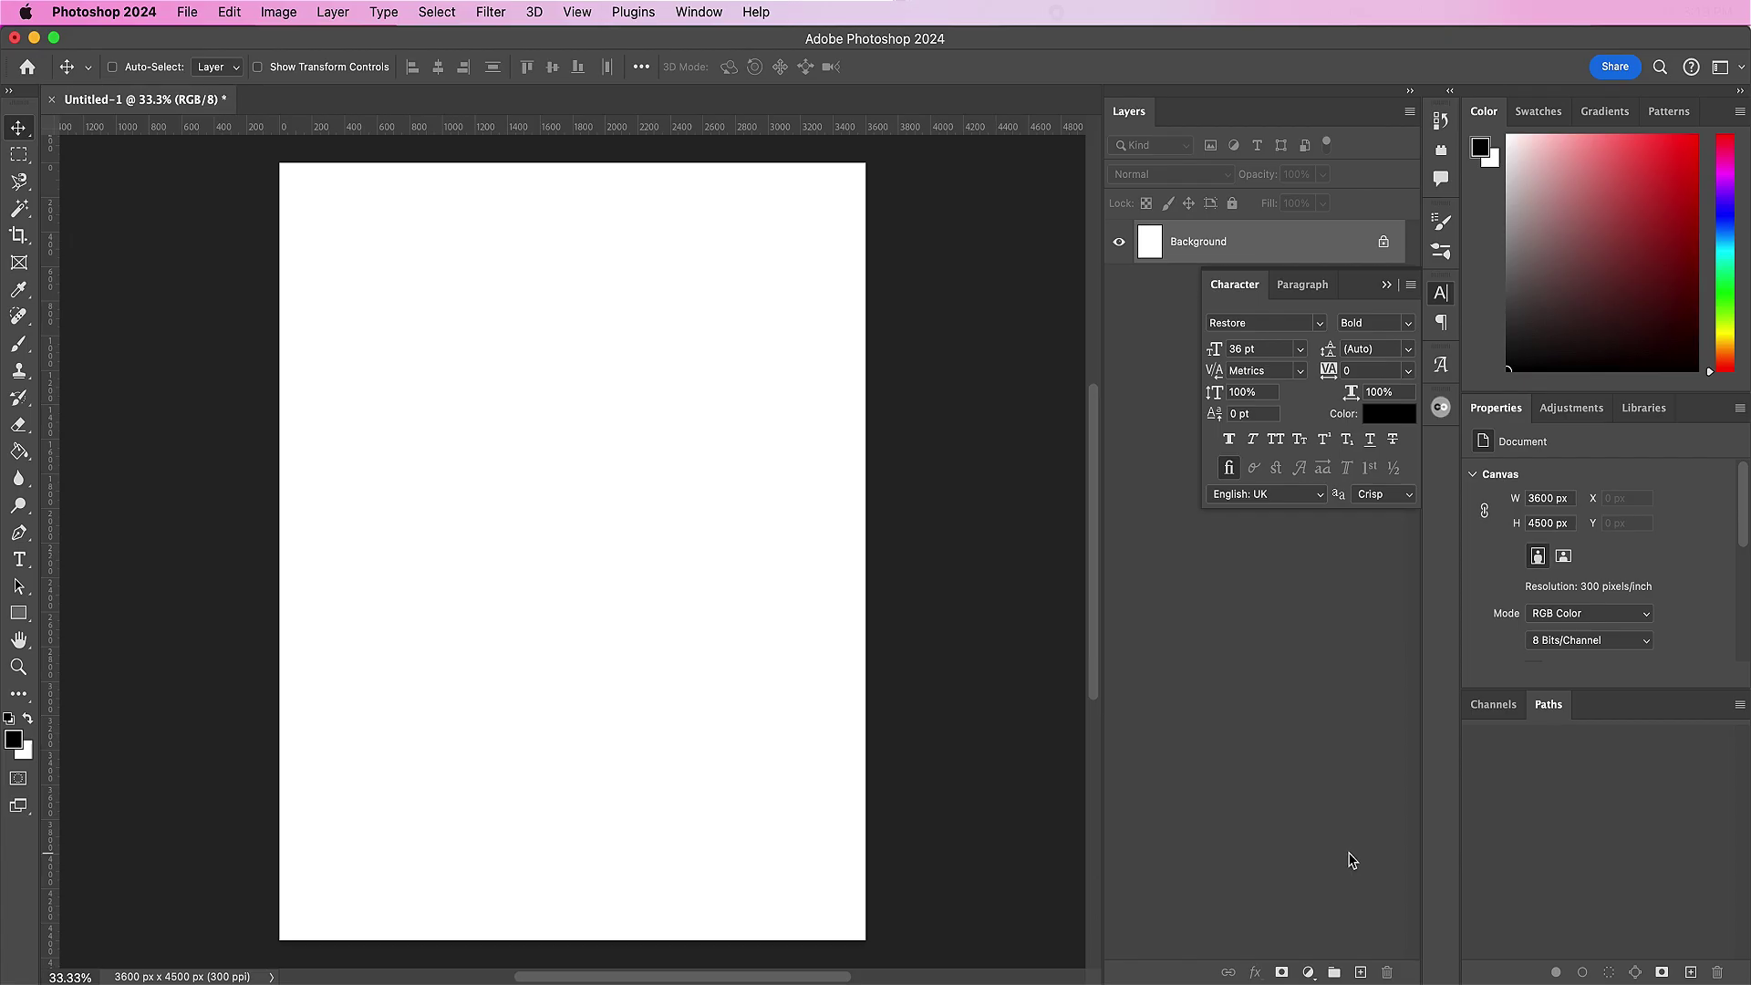
Step: Add a Solid Color fill layer in near-black #1b1d21 covering the canvas
{"action": "left_click", "coordinate": [1386, 284]}
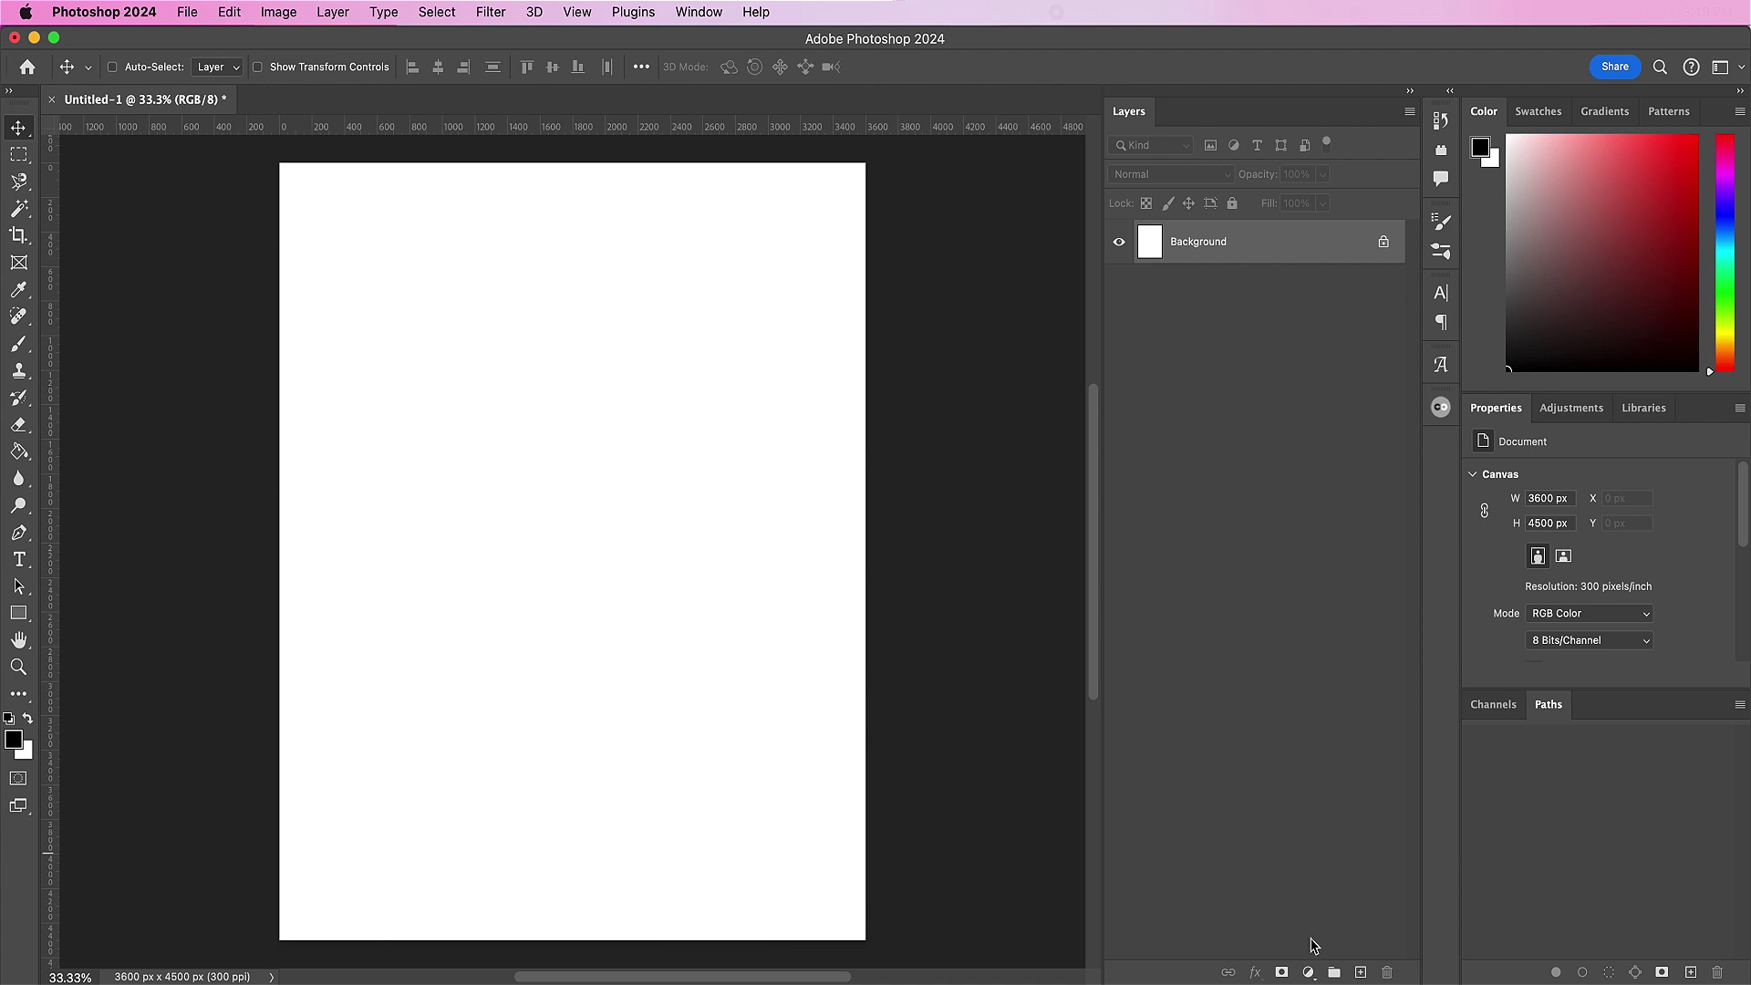
{"action": "left_click", "coordinate": [1308, 972]}
{"action": "left_click", "coordinate": [1310, 667]}
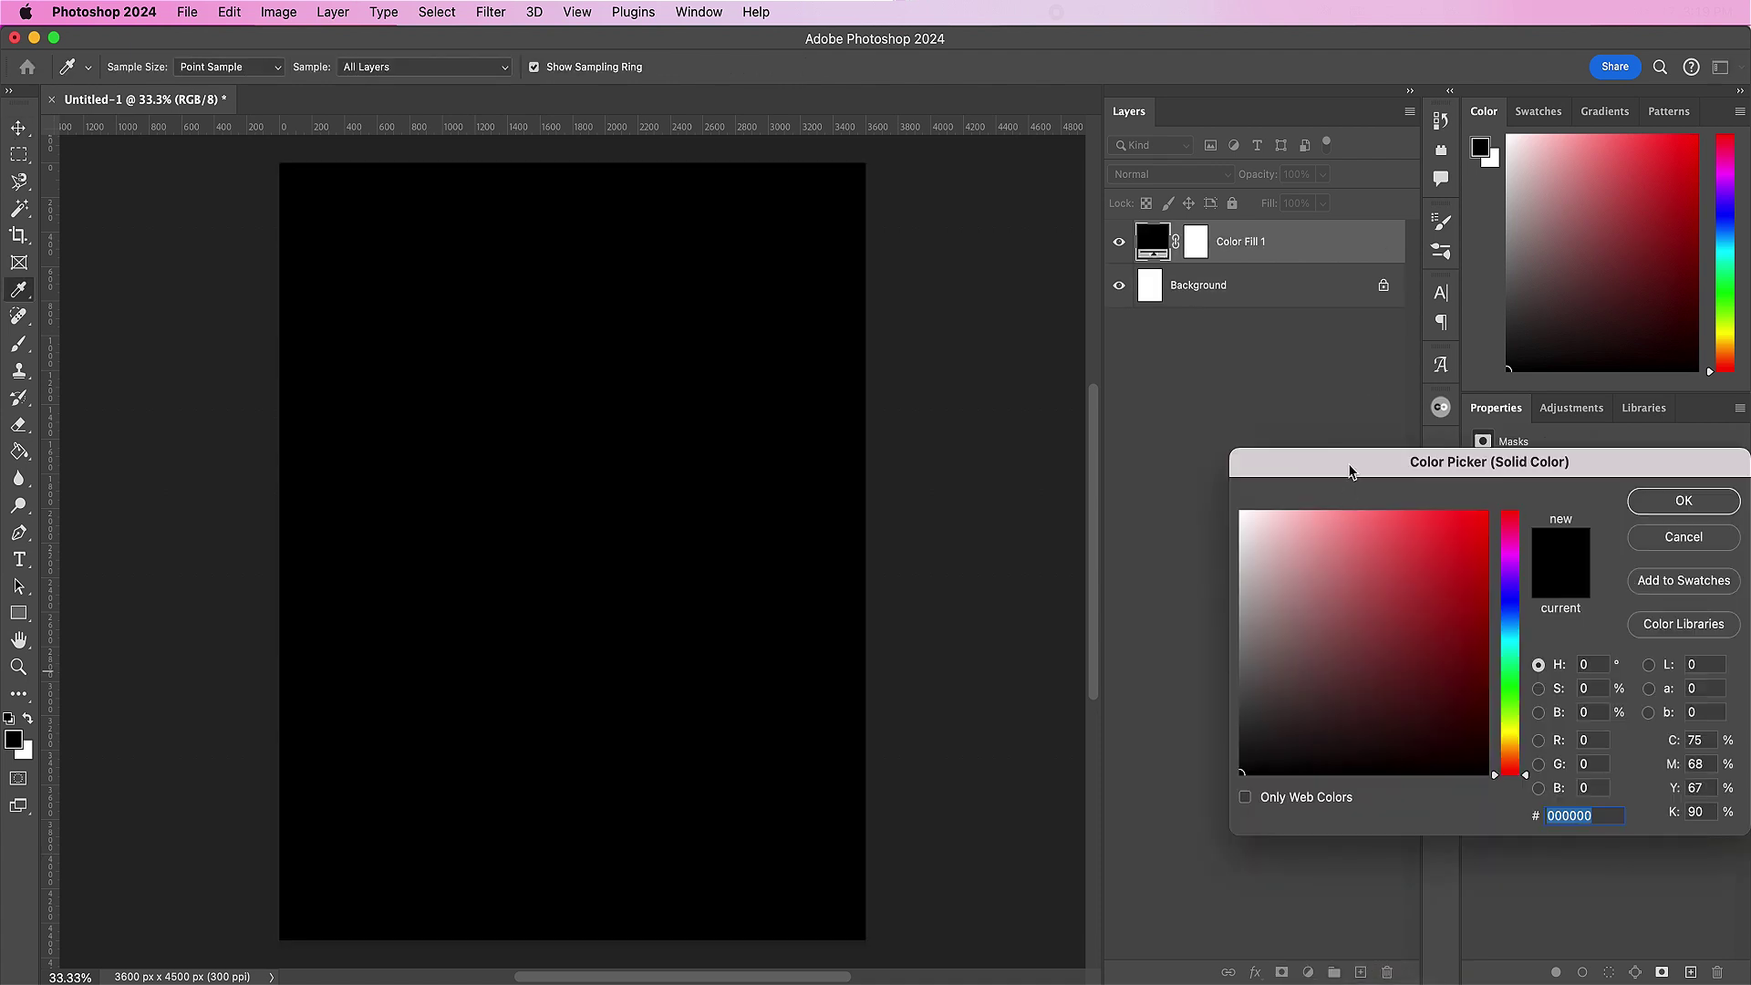
{"action": "left_click_drag", "start_coordinate": [1351, 471], "coordinate": [940, 432]}
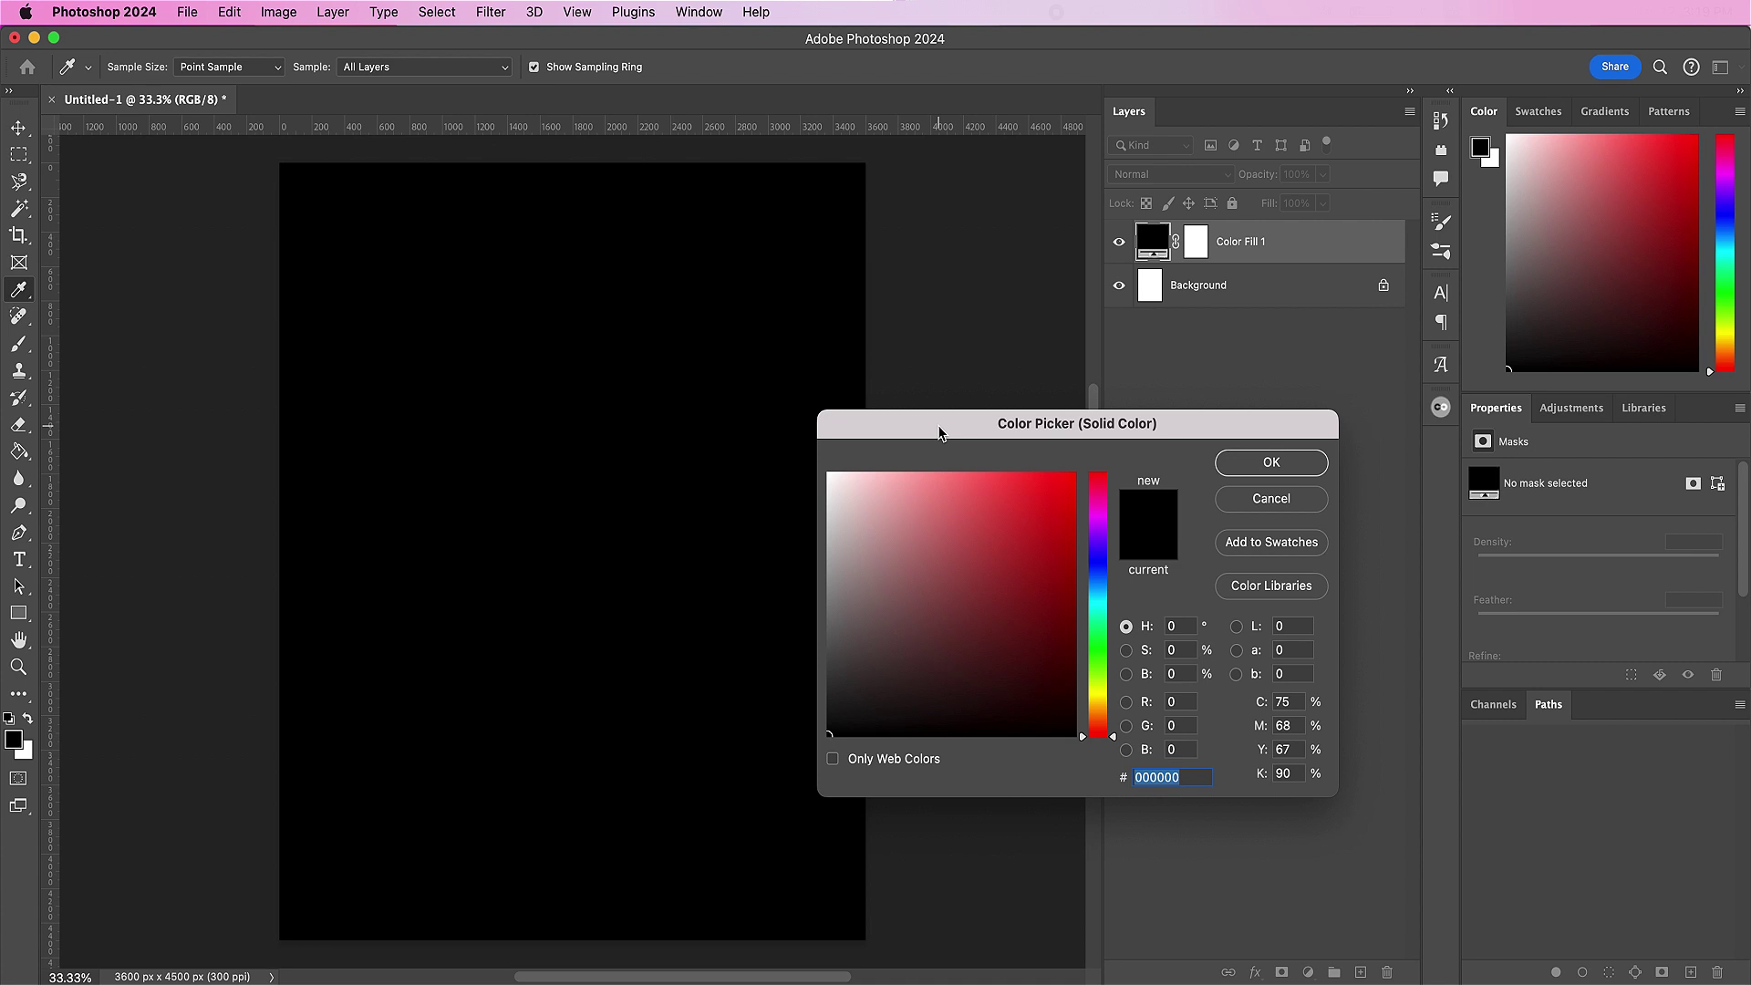
{"action": "type", "text": "1b1"}
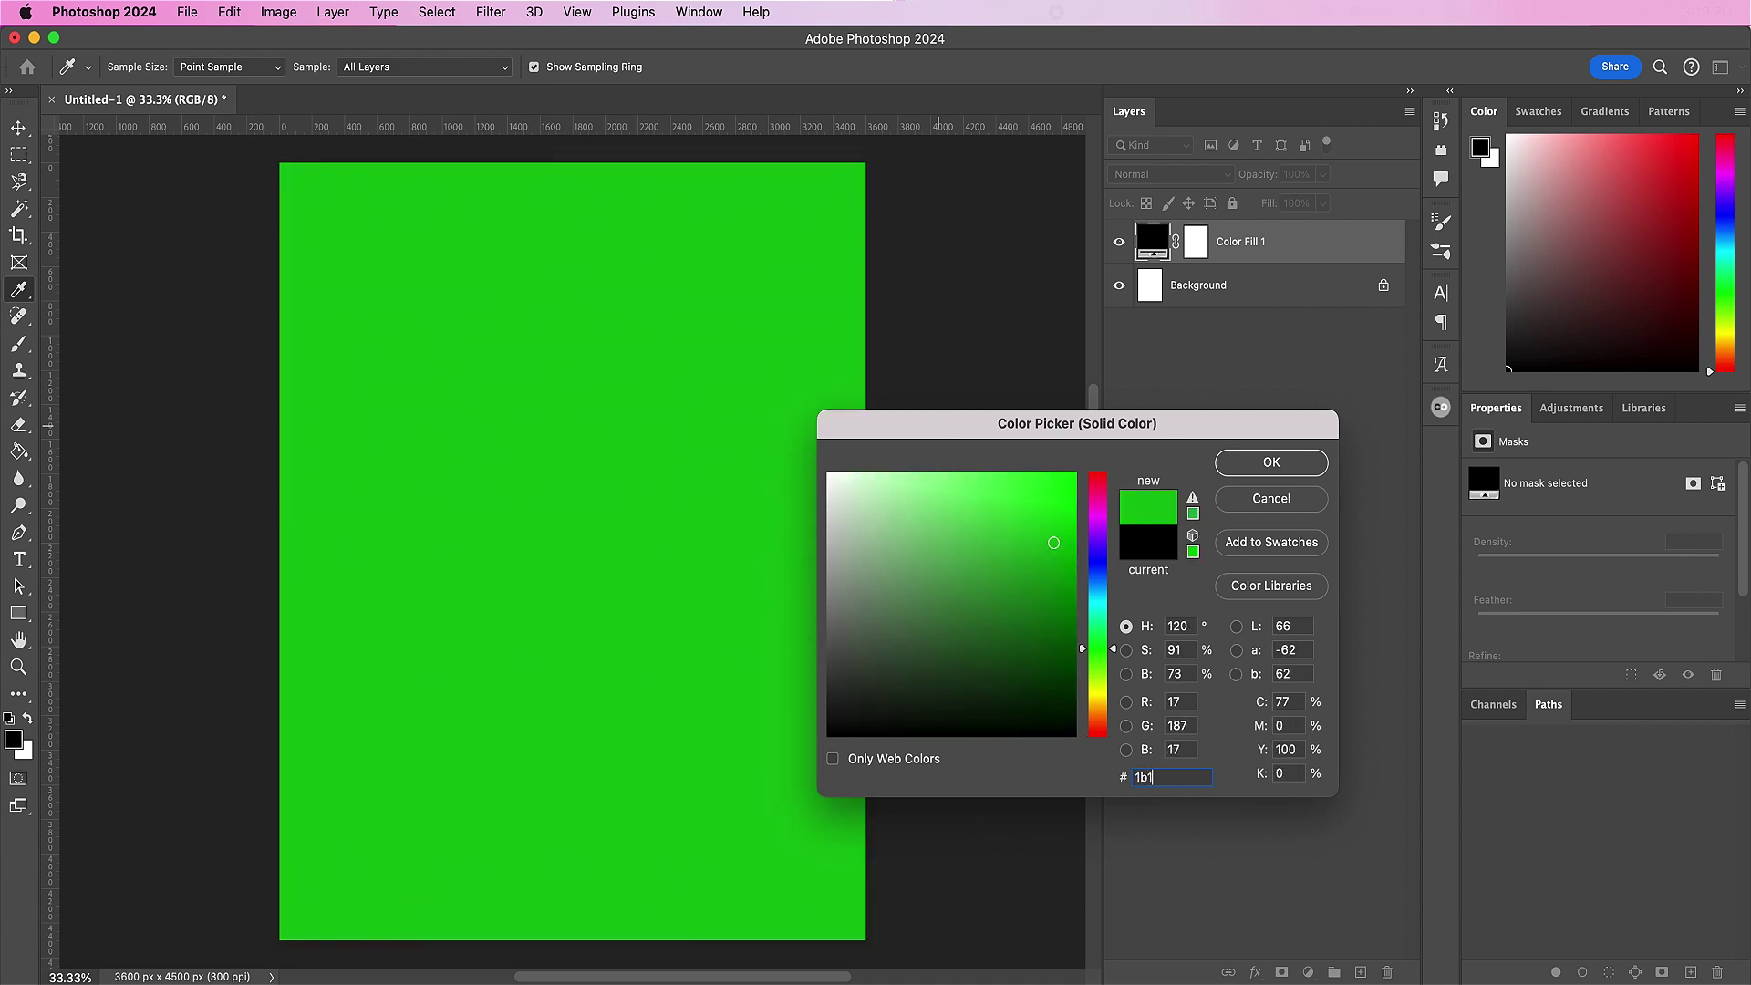
{"action": "type", "text": "d21"}
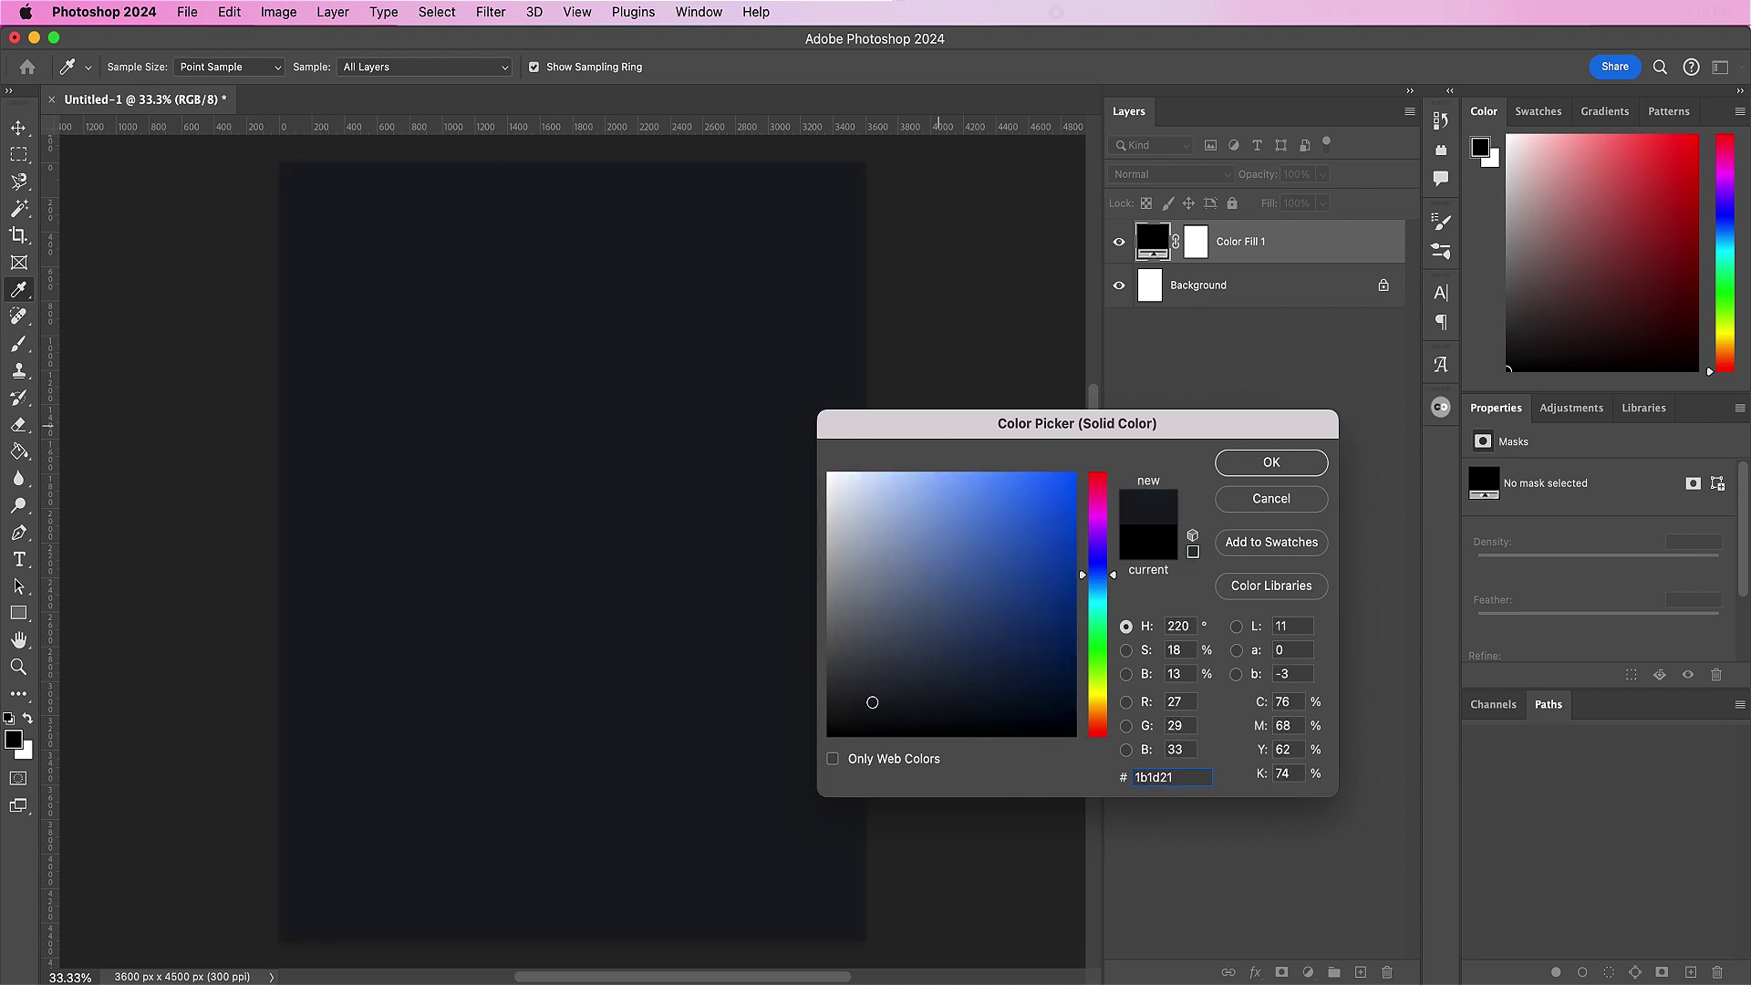
{"action": "key", "text": "Return"}
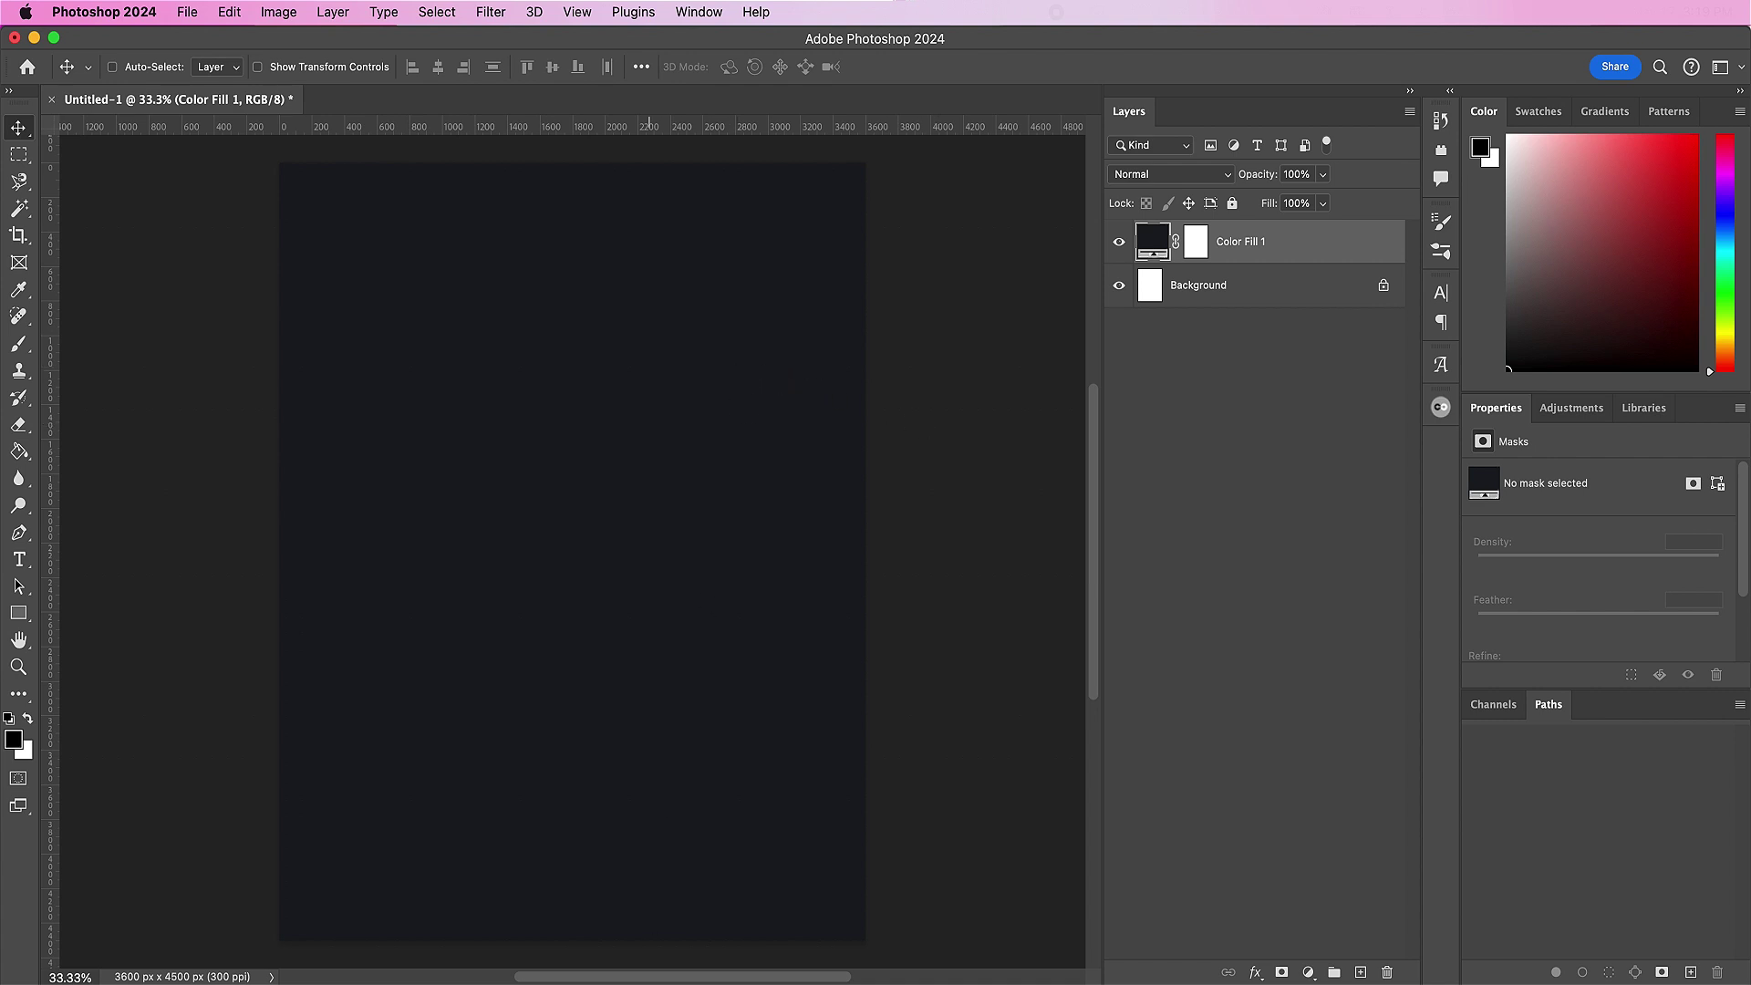
Step: Copy the entire Once in a Blue Moon logo in Illustrator and return to Photoshop
{"action": "left_click", "coordinate": [833, 981]}
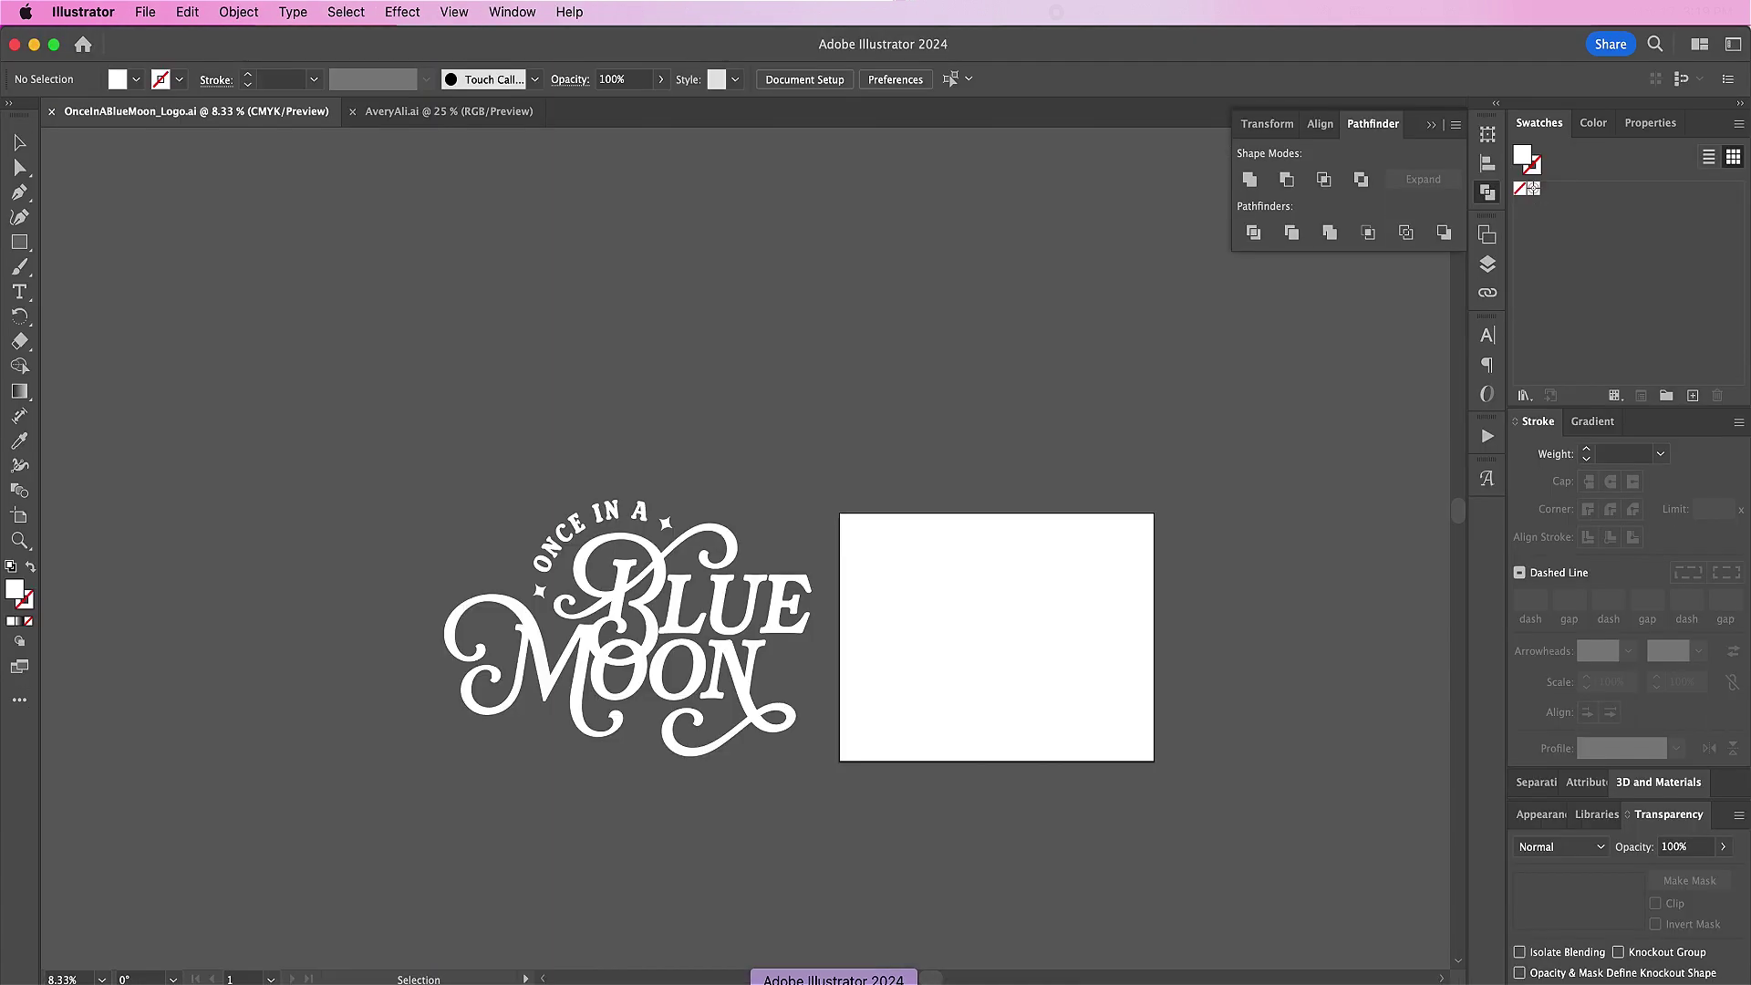
{"action": "left_click_drag", "start_coordinate": [439, 472], "coordinate": [821, 801]}
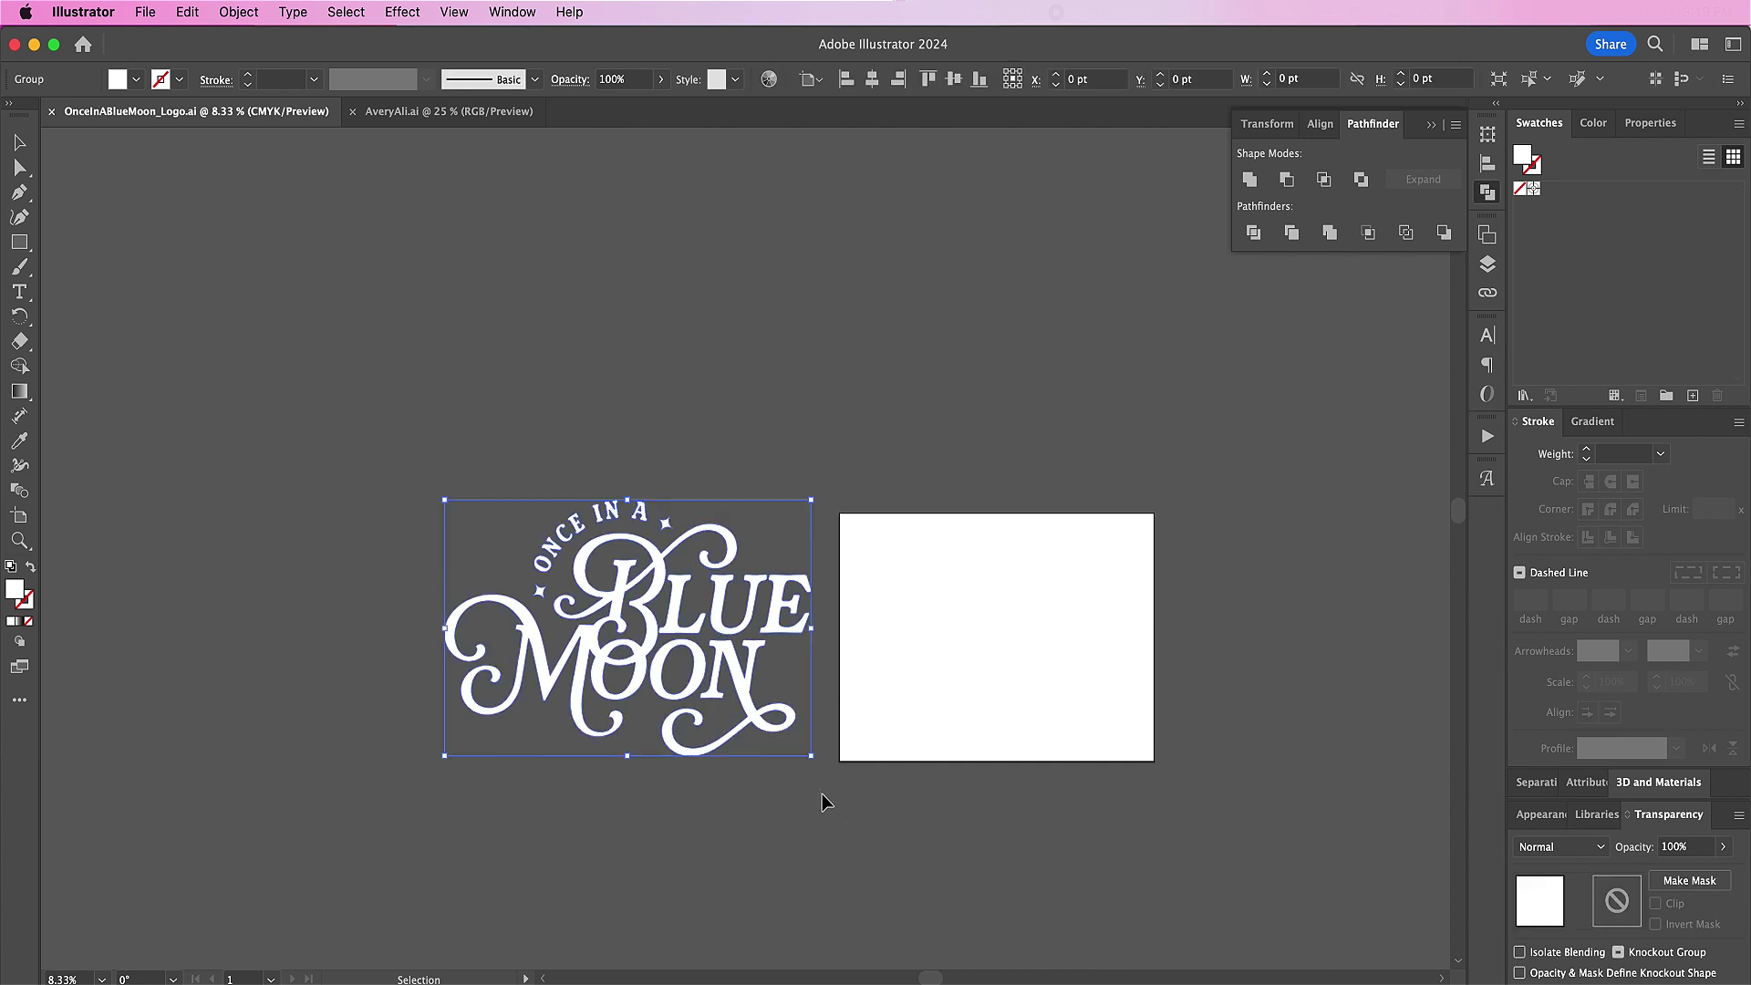
{"action": "left_click", "coordinate": [203, 13]}
{"action": "left_click", "coordinate": [211, 135]}
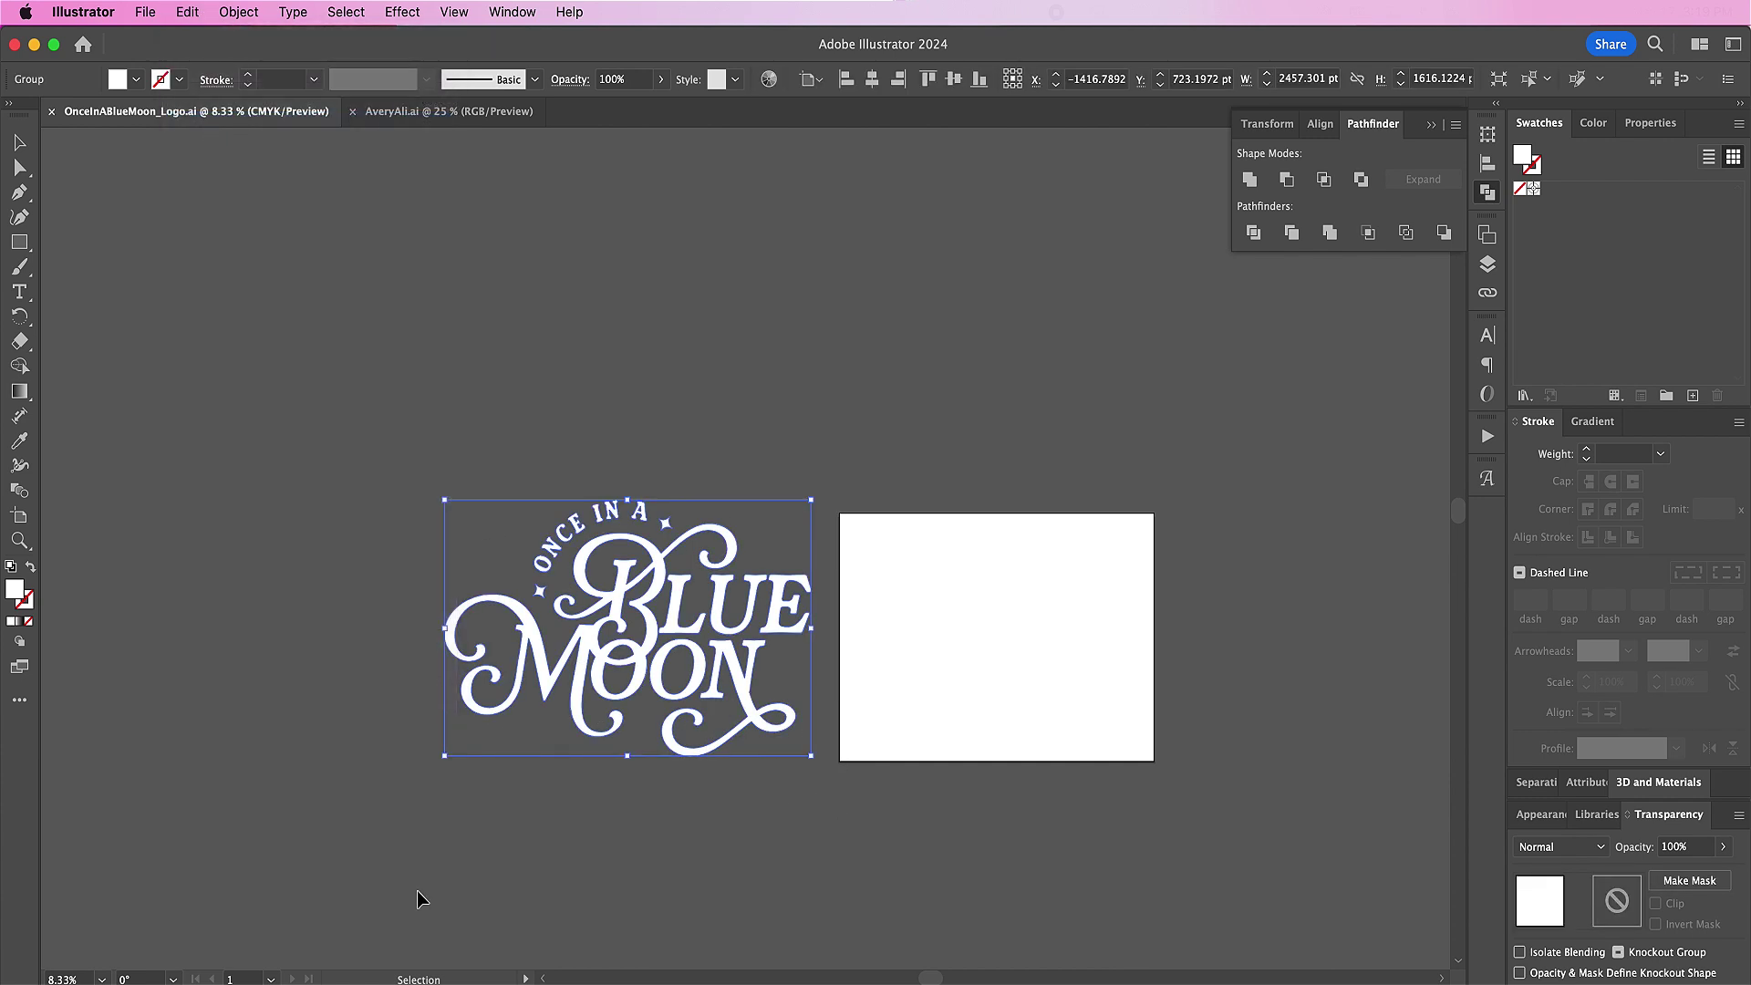
{"action": "left_click", "coordinate": [710, 981]}
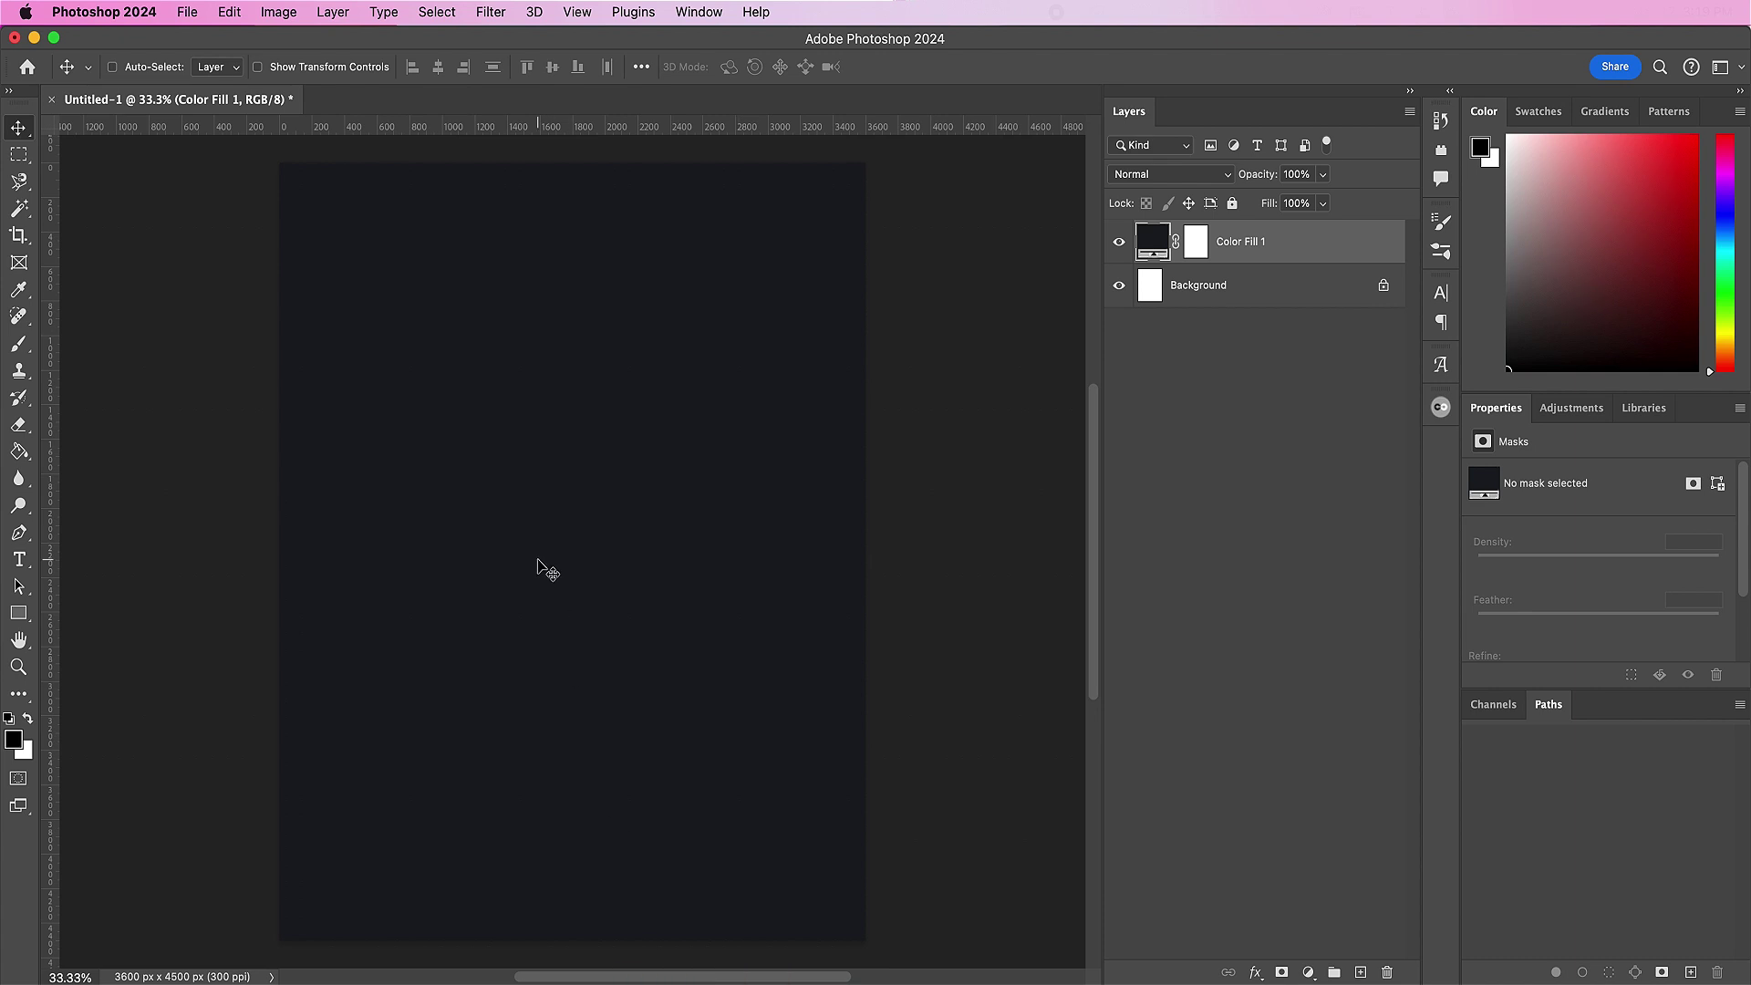
Step: Paste the logo as a smart object, scaled to about 23.4% and centred near the top
{"action": "left_click", "coordinate": [234, 11]}
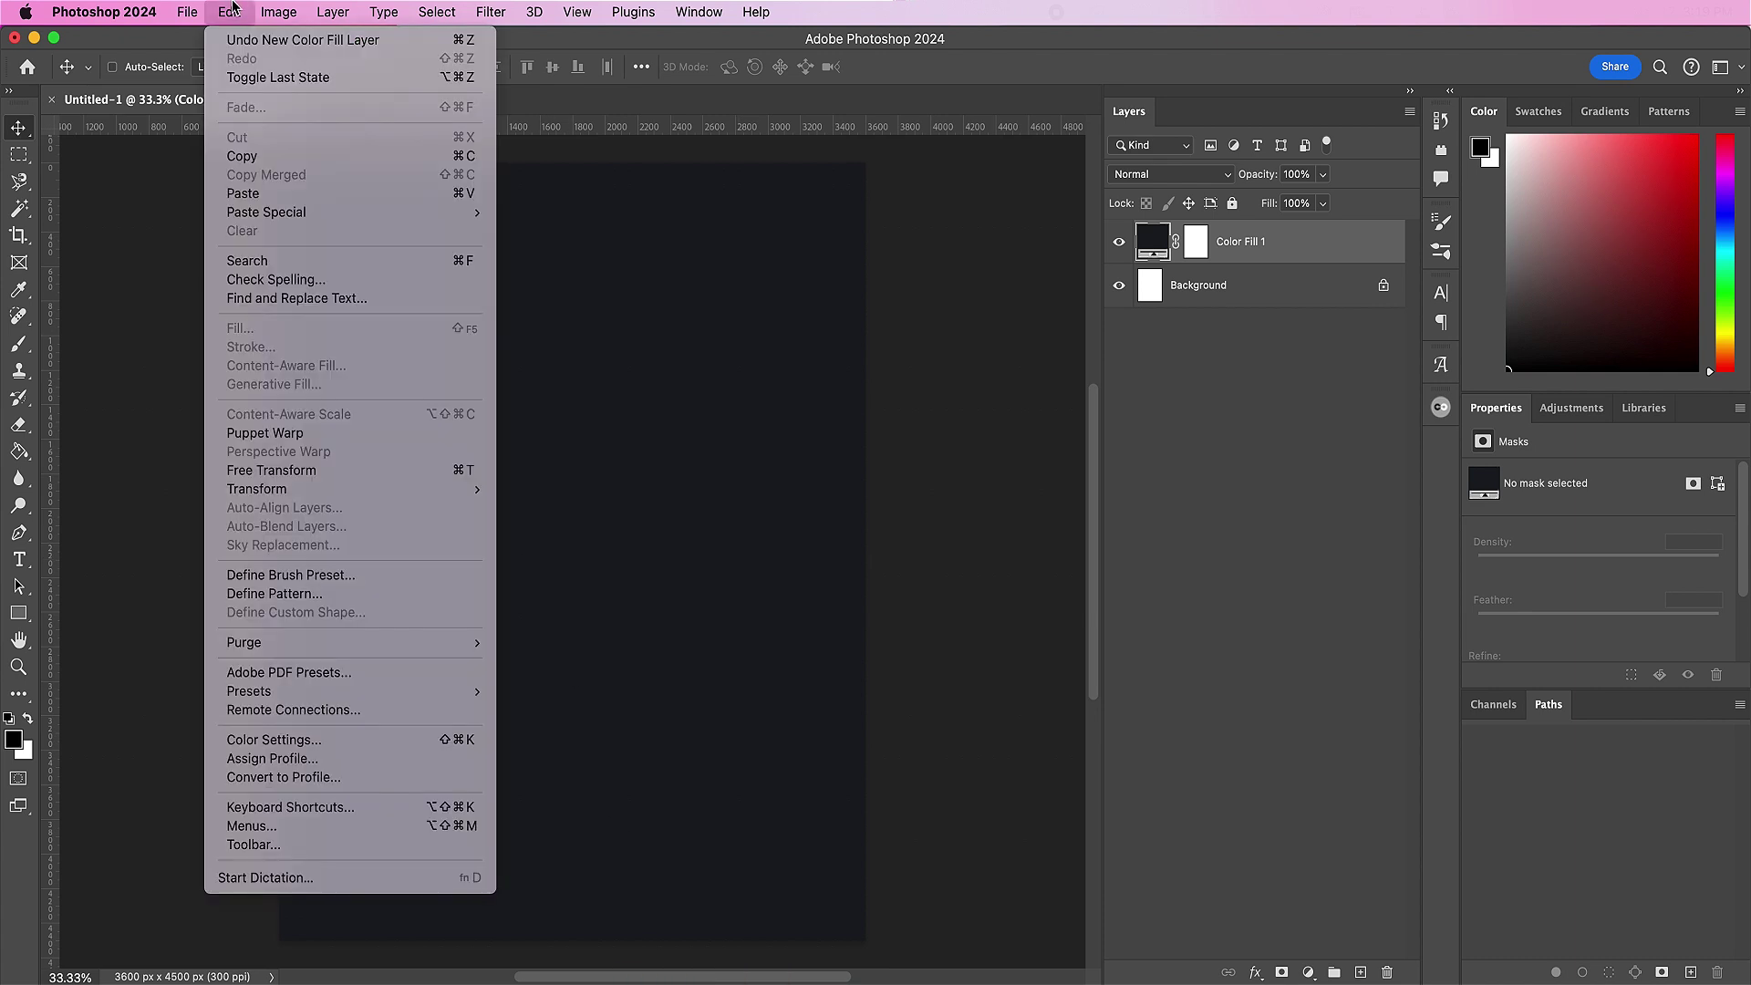
{"action": "left_click", "coordinate": [247, 191]}
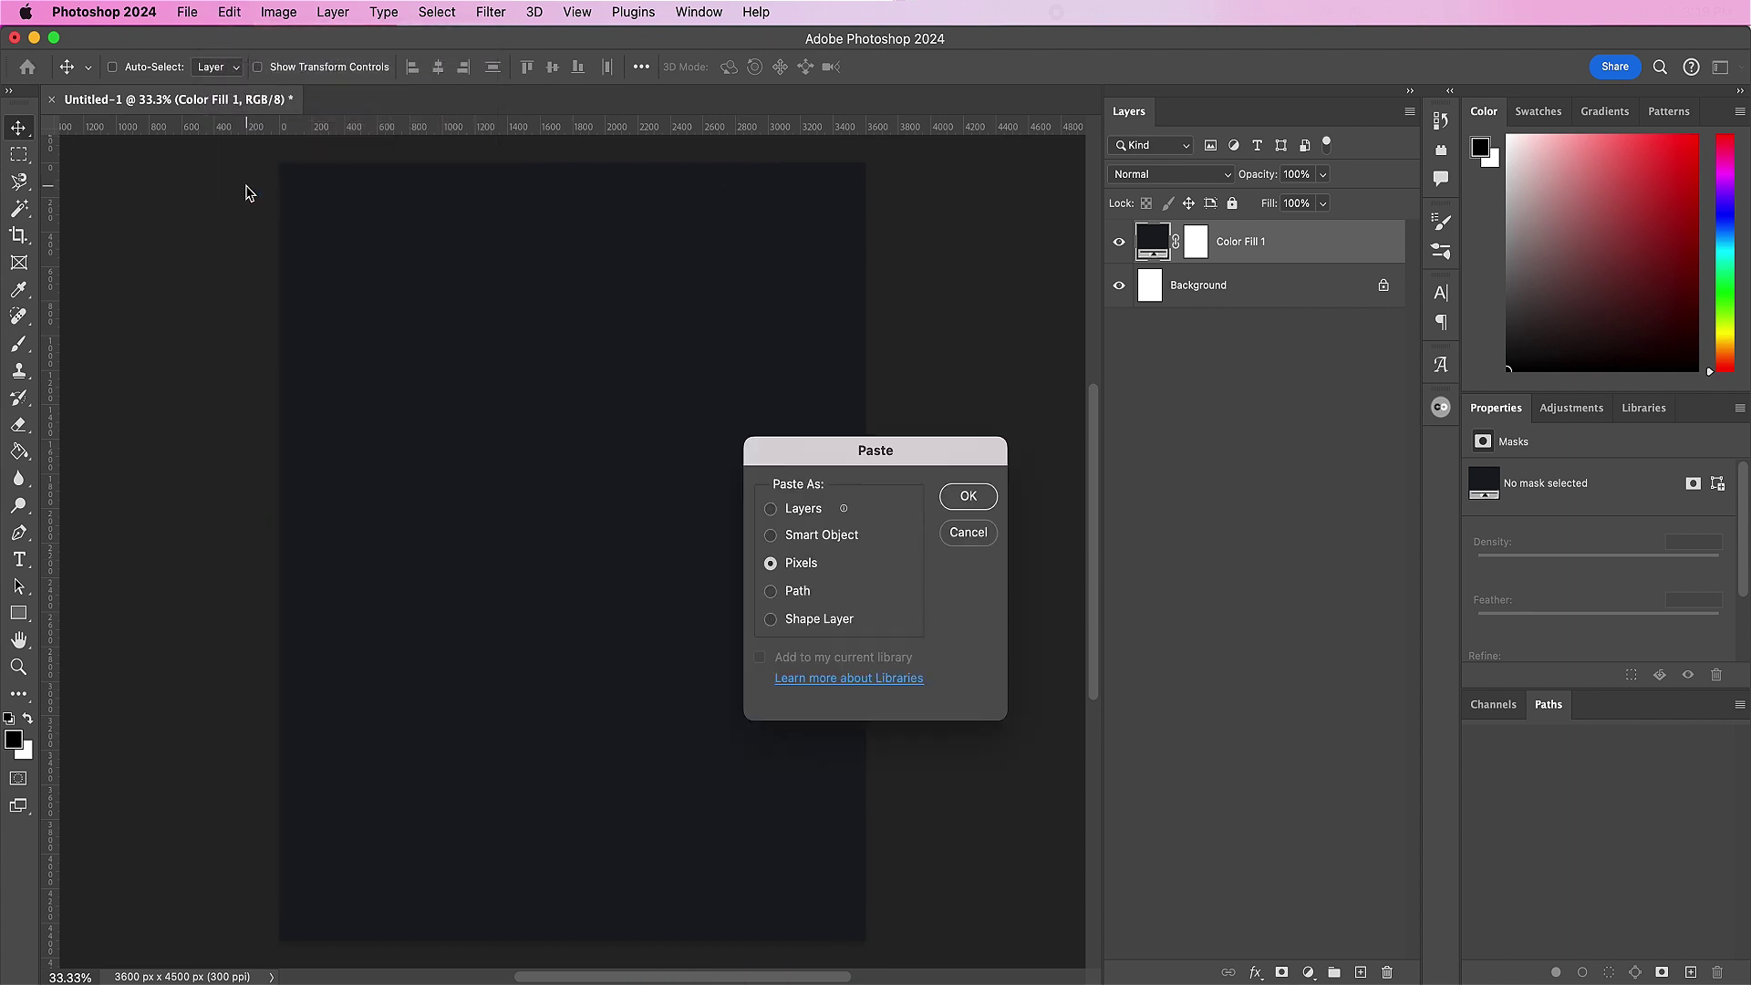
{"action": "left_click", "coordinate": [810, 536]}
{"action": "left_click", "coordinate": [959, 498]}
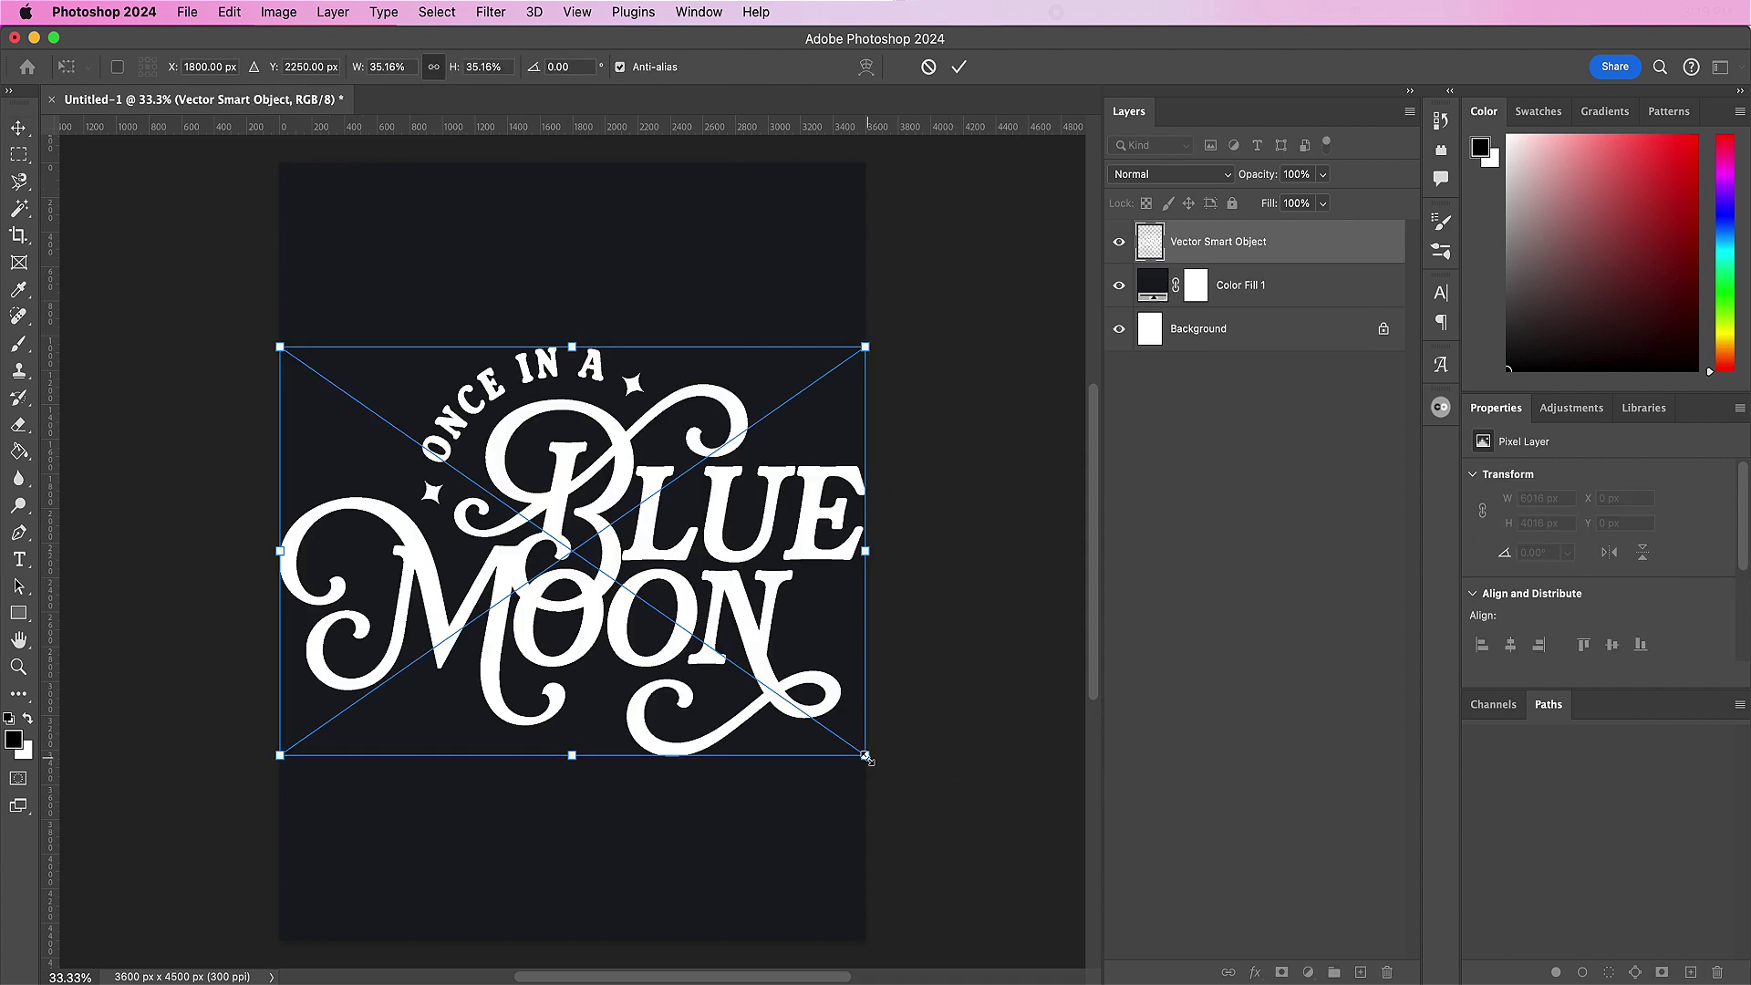
{"action": "left_click_drag", "start_coordinate": [866, 755], "coordinate": [666, 630]}
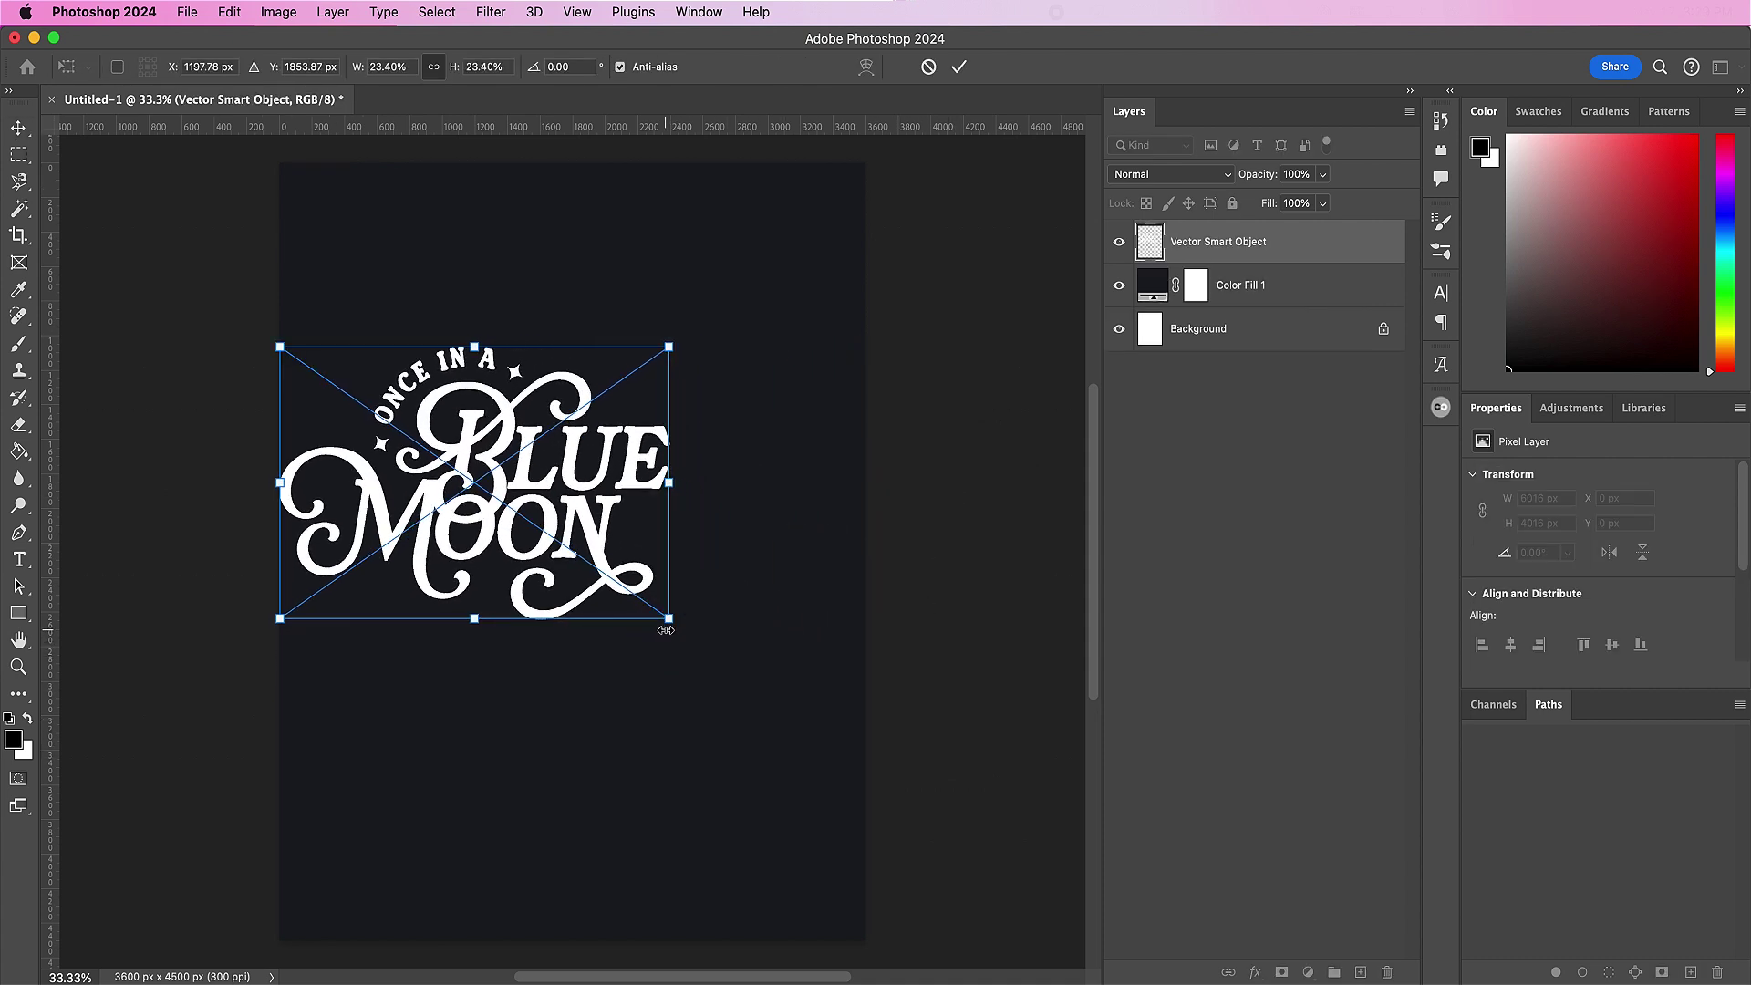
{"action": "left_click_drag", "start_coordinate": [591, 586], "coordinate": [688, 520]}
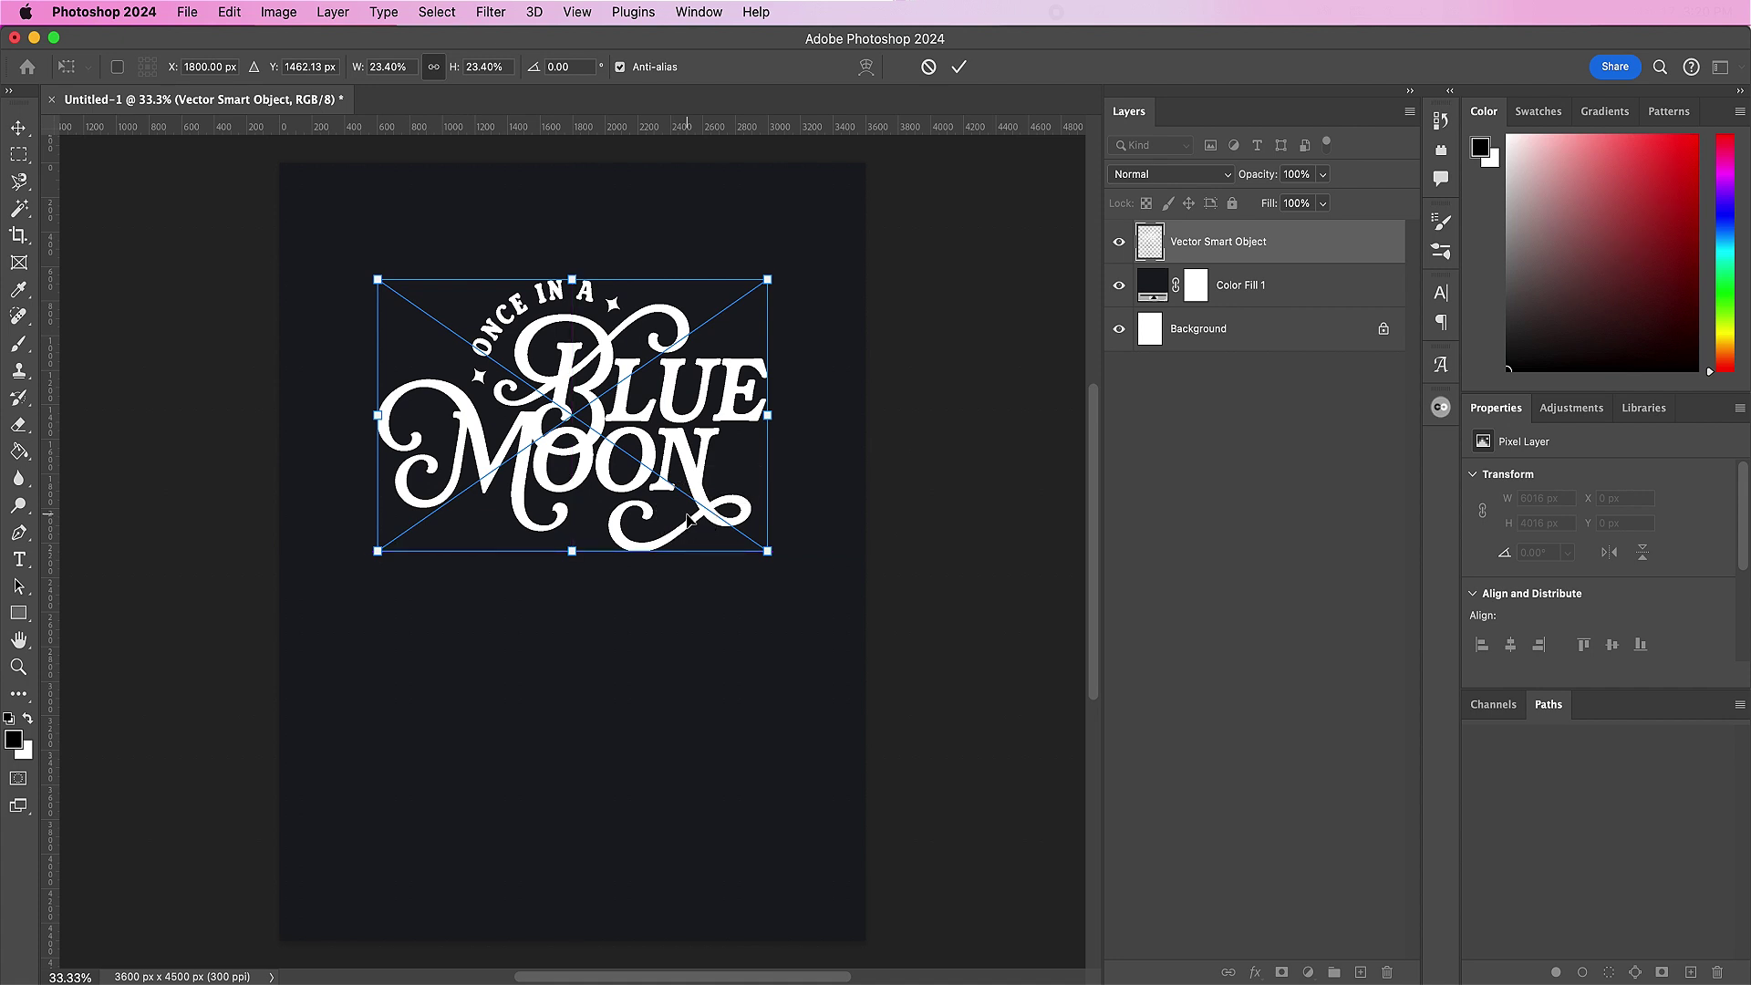
{"action": "key", "text": "Return"}
Step: Rename the logo layer 'Once in a blue moon'
{"action": "double_click", "coordinate": [1221, 243]}
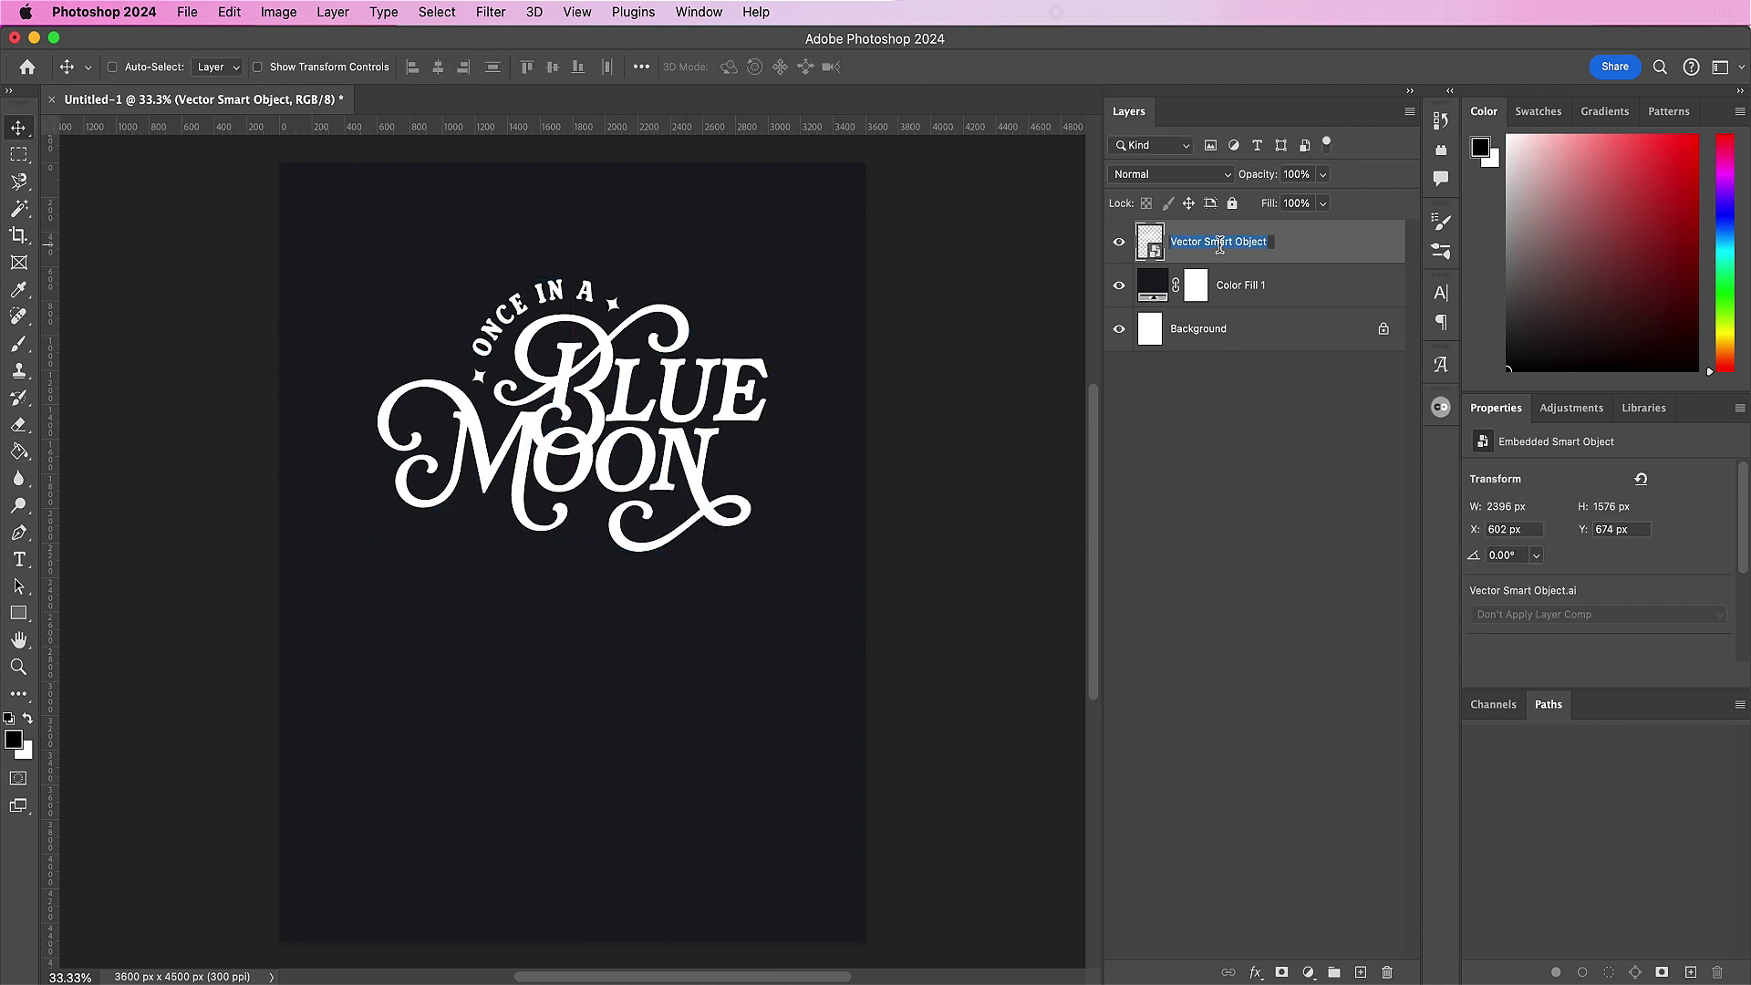
{"action": "type", "text": "Once in a blue moon"}
{"action": "key", "text": "Return"}
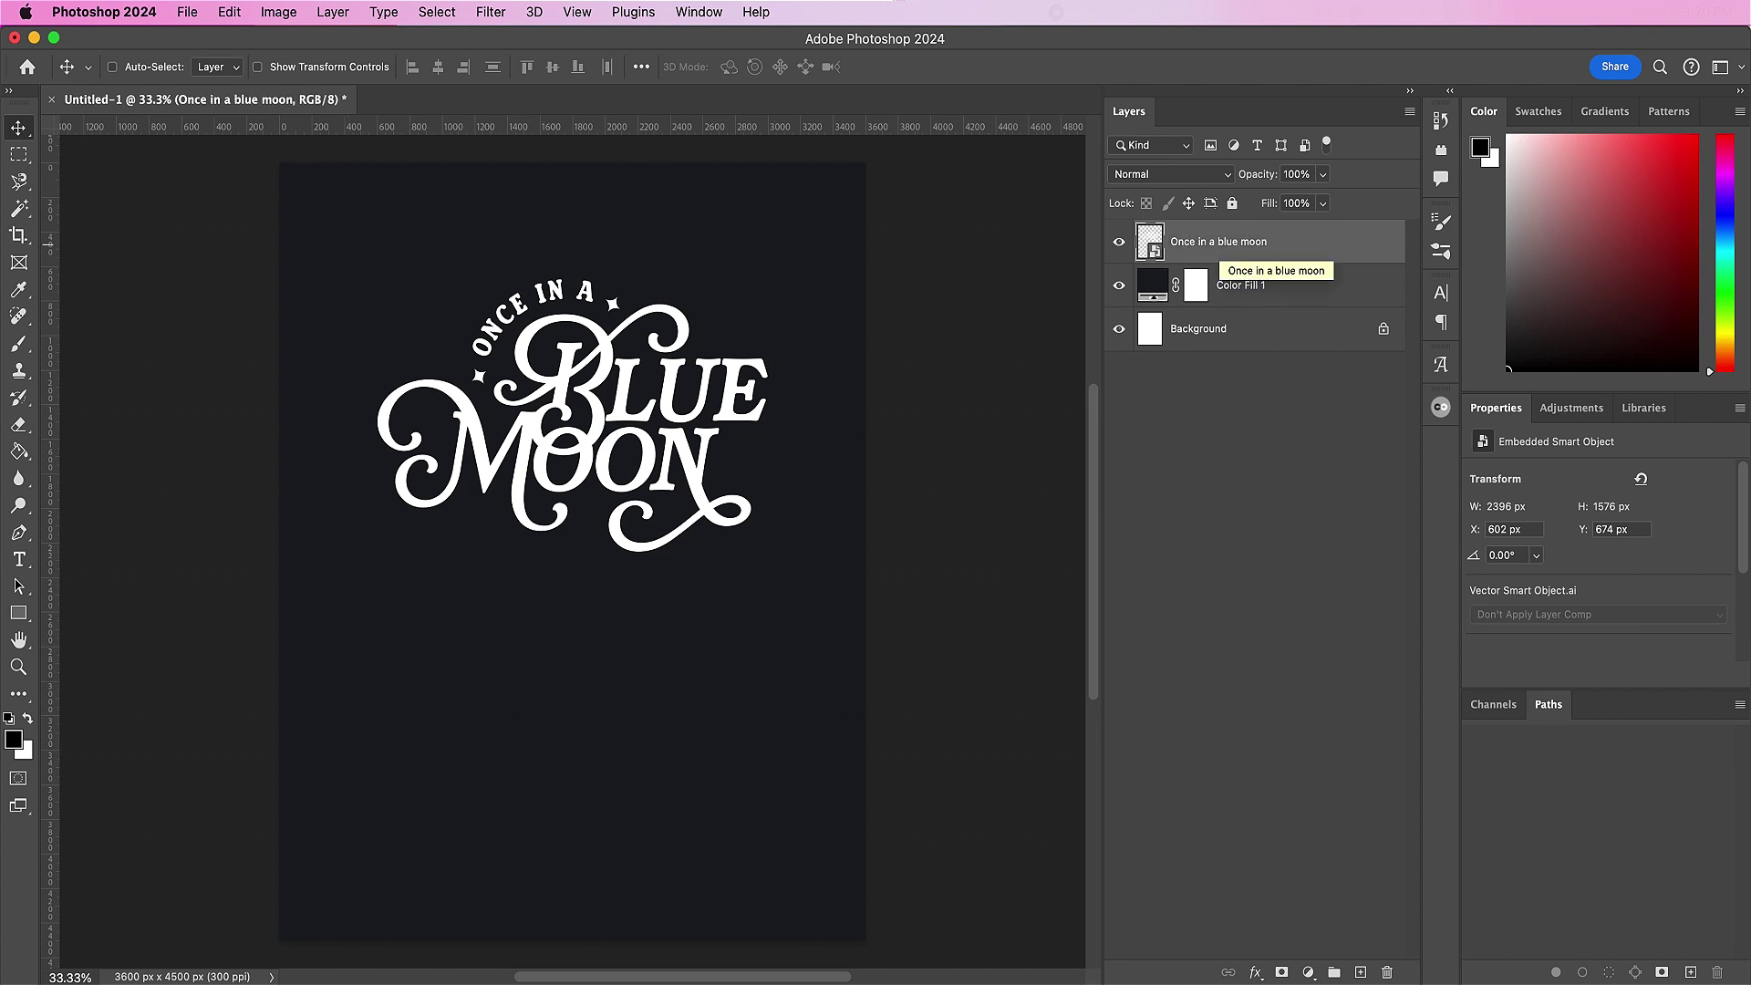
Step: Duplicate the logo layer, move the copy below the original and hide it
{"action": "left_click_drag", "start_coordinate": [1299, 246], "coordinate": [1360, 972]}
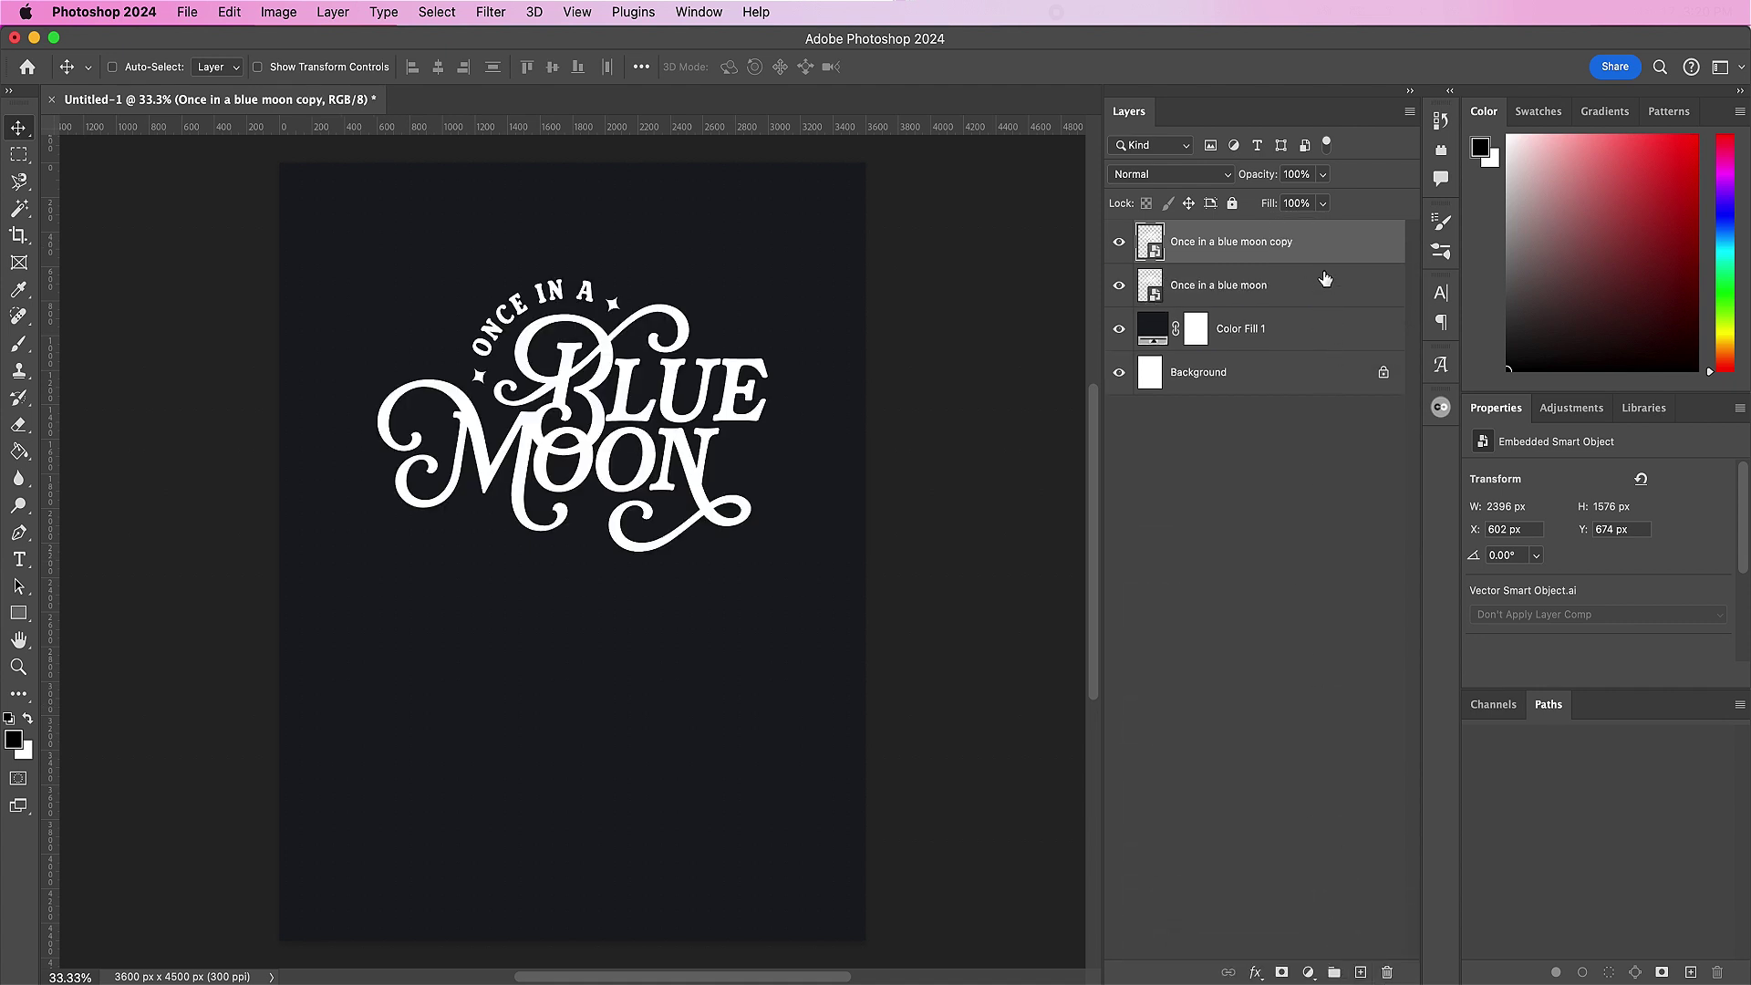
{"action": "left_click_drag", "start_coordinate": [1326, 242], "coordinate": [1324, 299]}
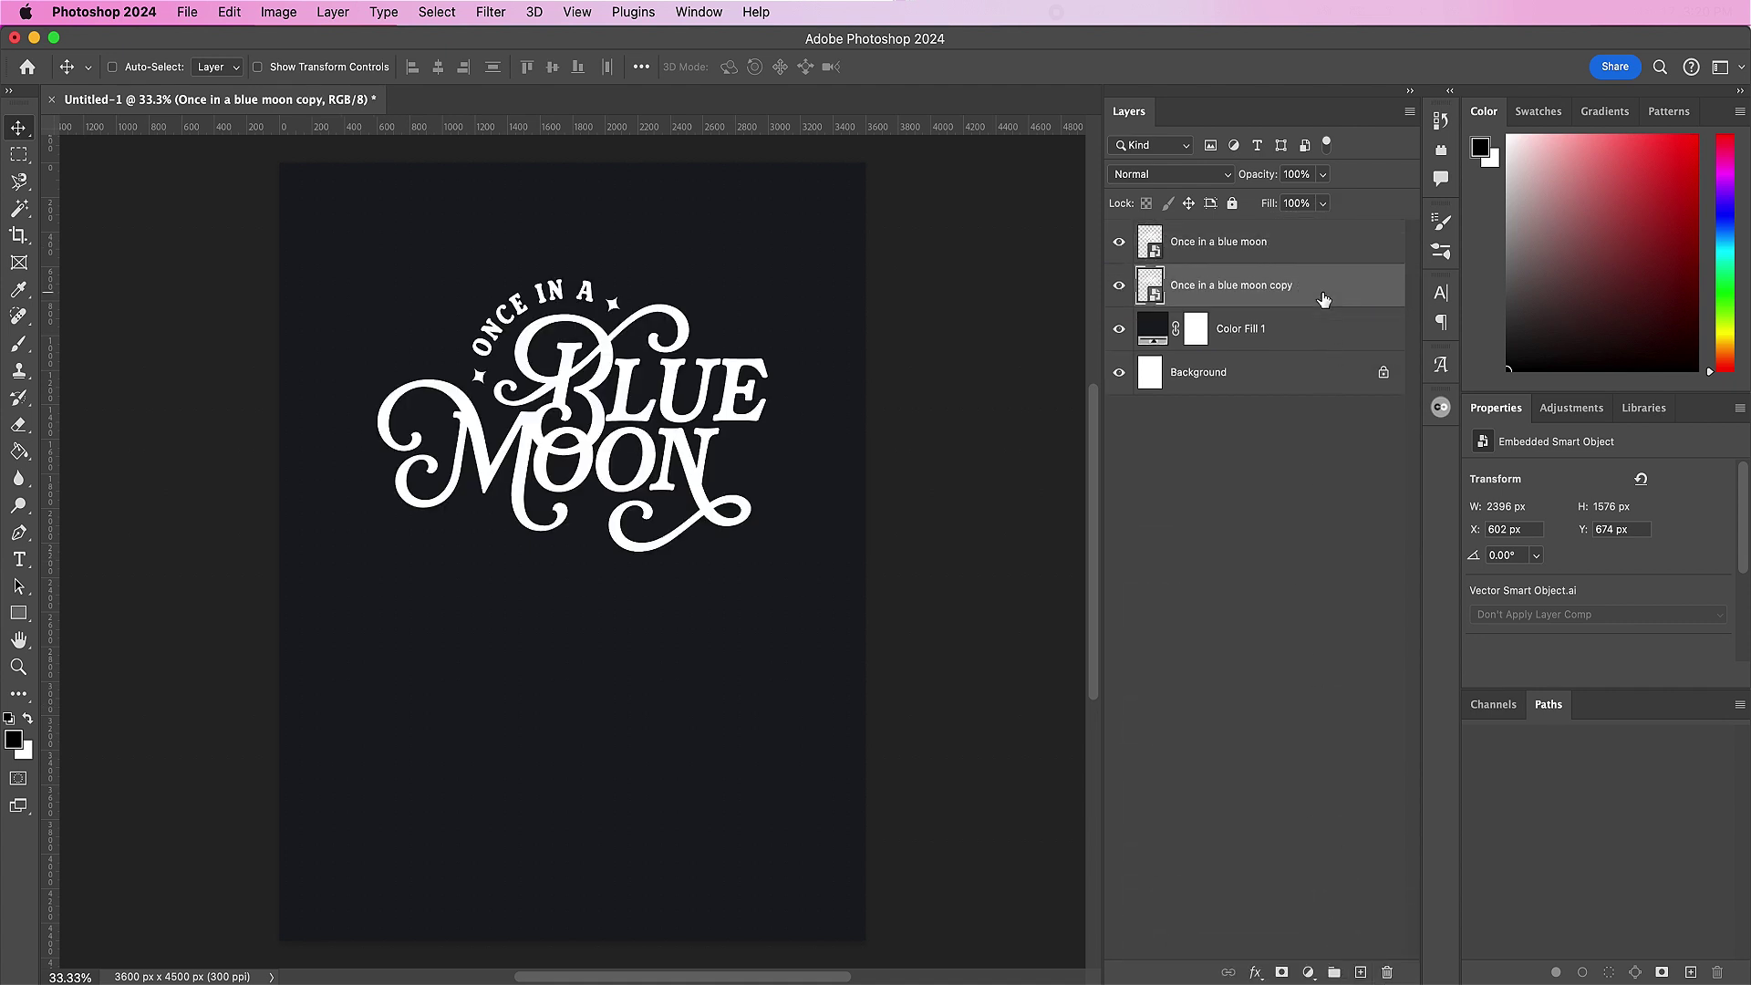
{"action": "left_click", "coordinate": [1118, 286]}
Step: Apply a Radial Blur smart filter to the original 'Once in a blue moon' layer
{"action": "left_click", "coordinate": [1287, 249]}
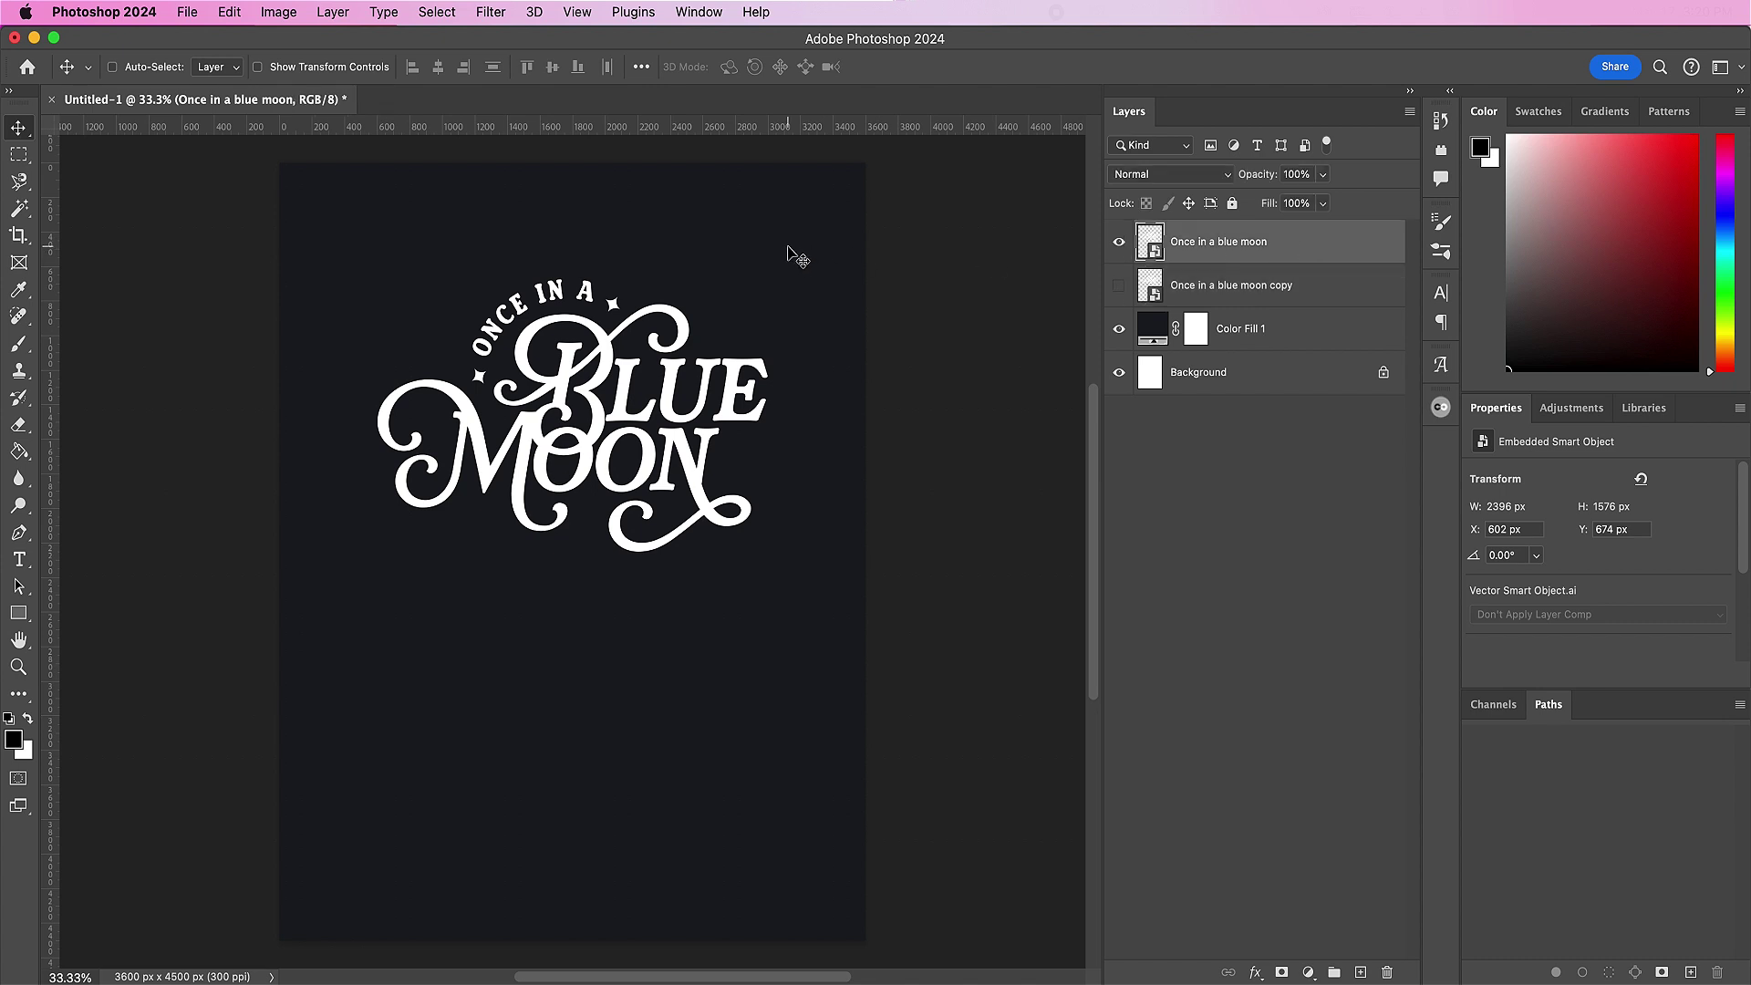
{"action": "left_click", "coordinate": [500, 10]}
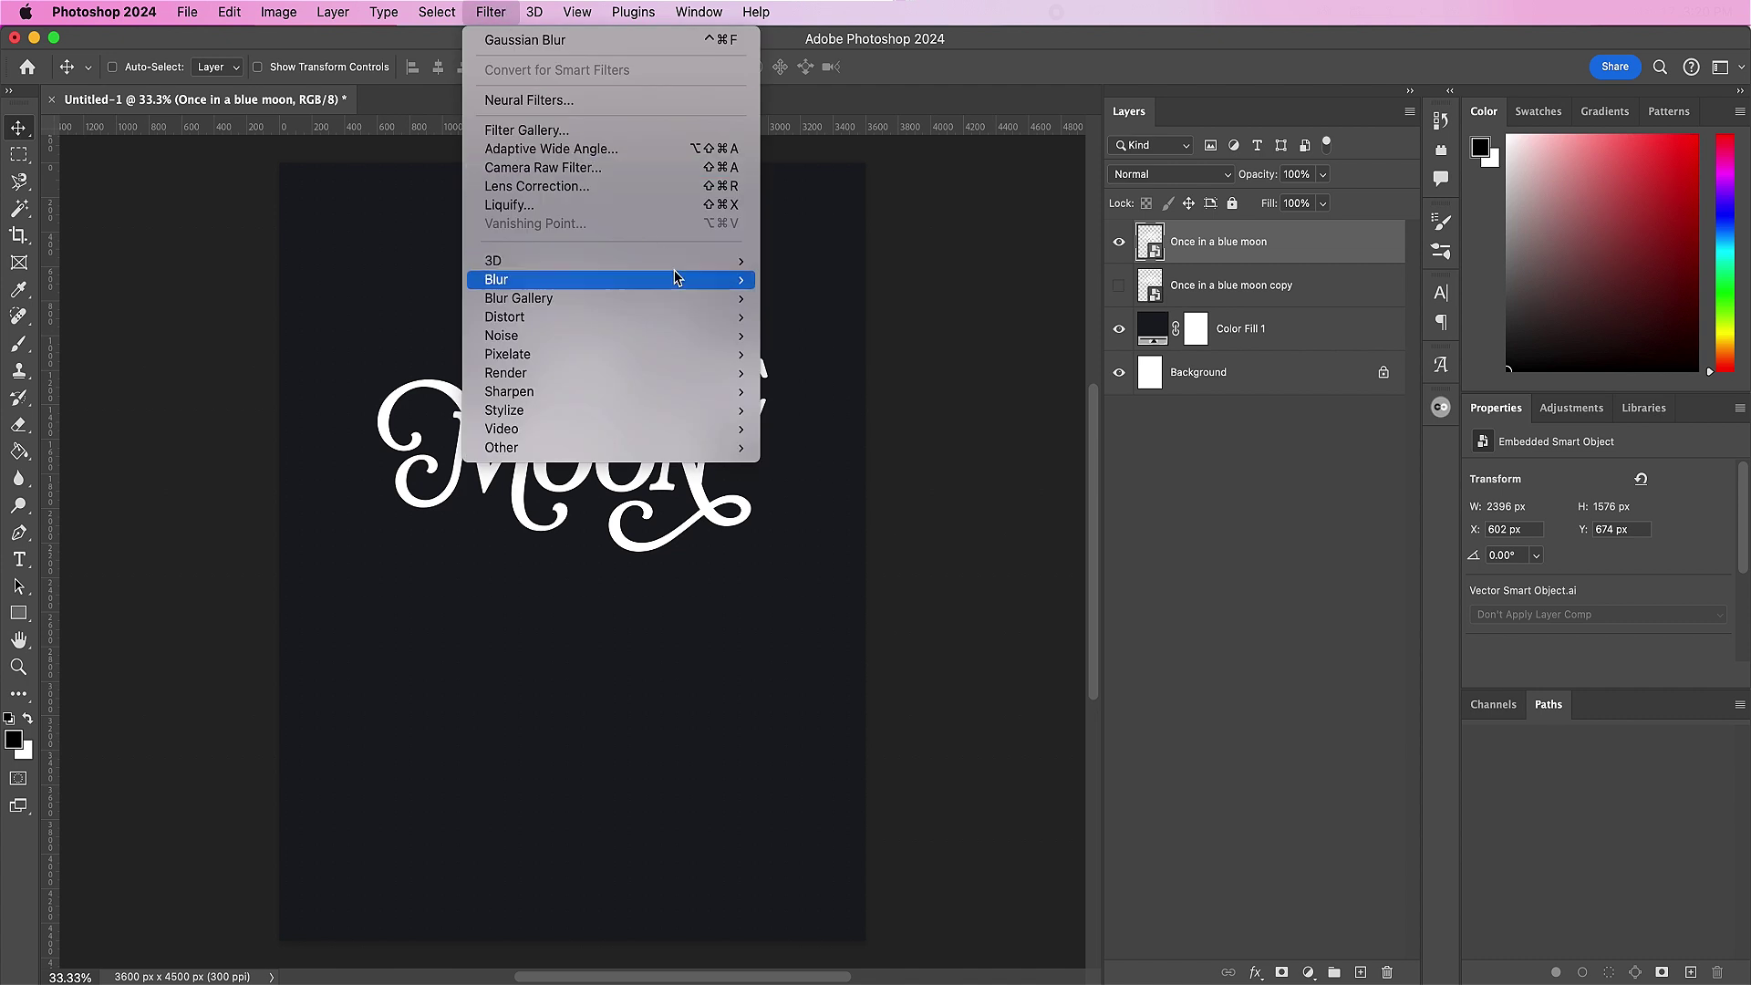
{"action": "mouse_move", "coordinate": [675, 279]}
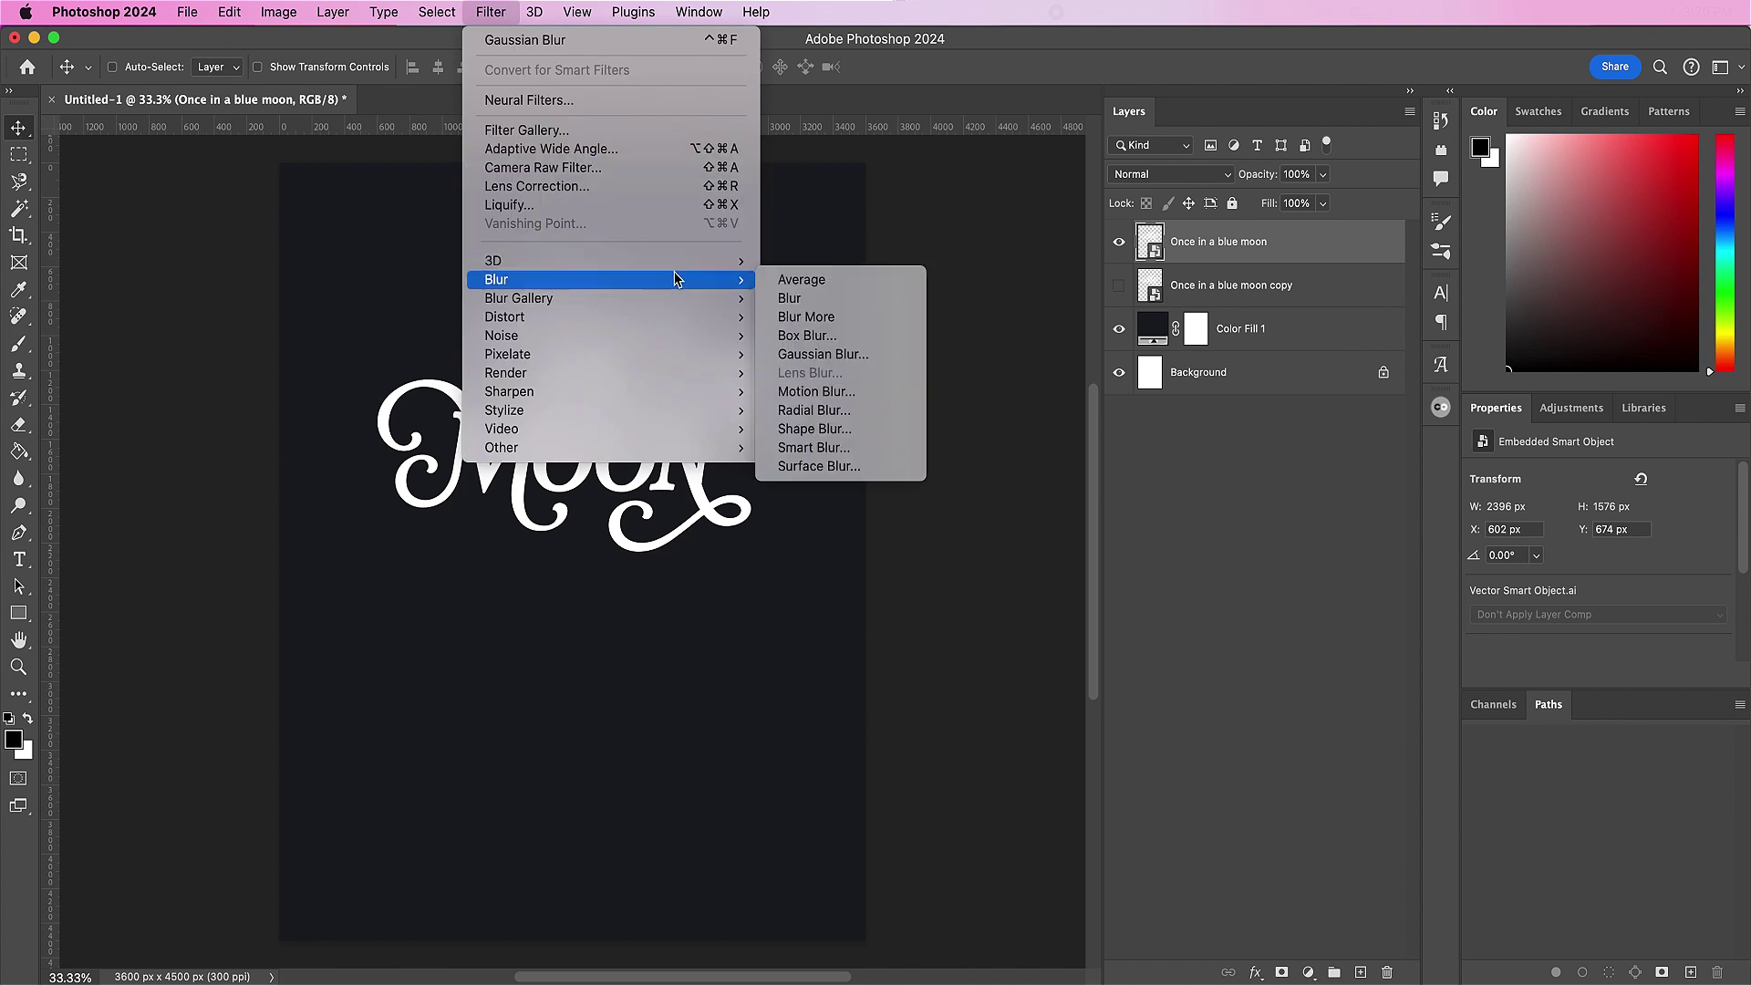
{"action": "left_click", "coordinate": [804, 410]}
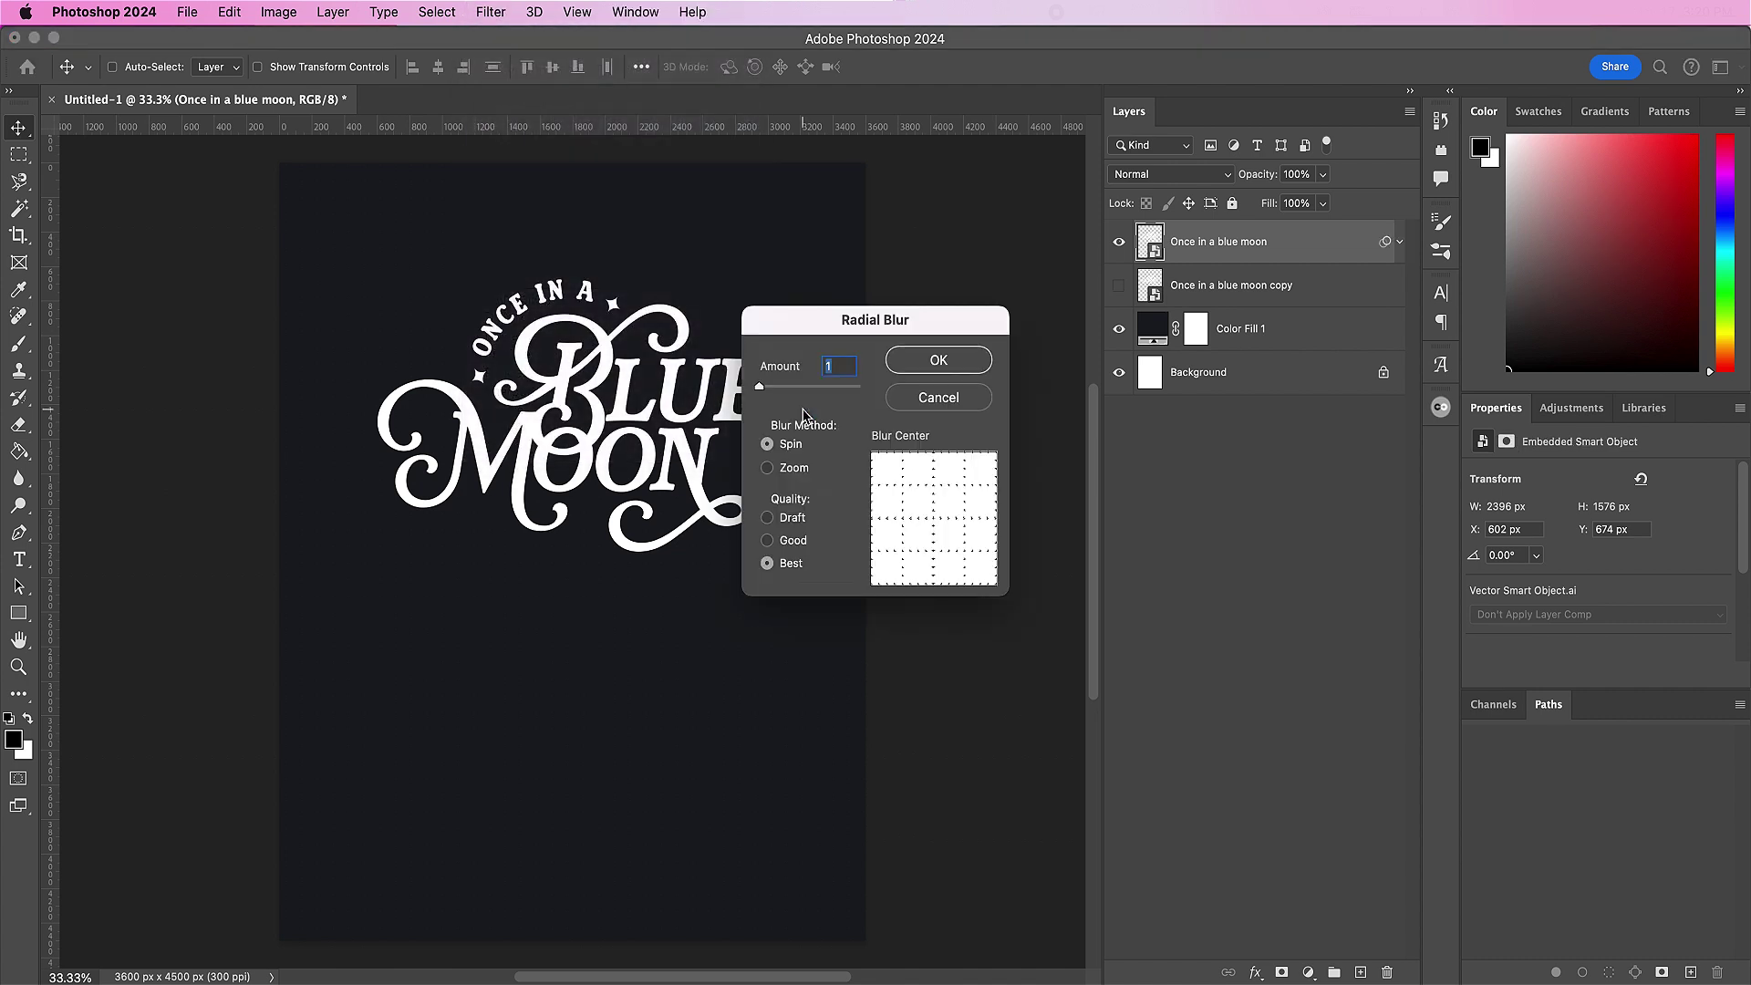
{"action": "left_click", "coordinate": [908, 368]}
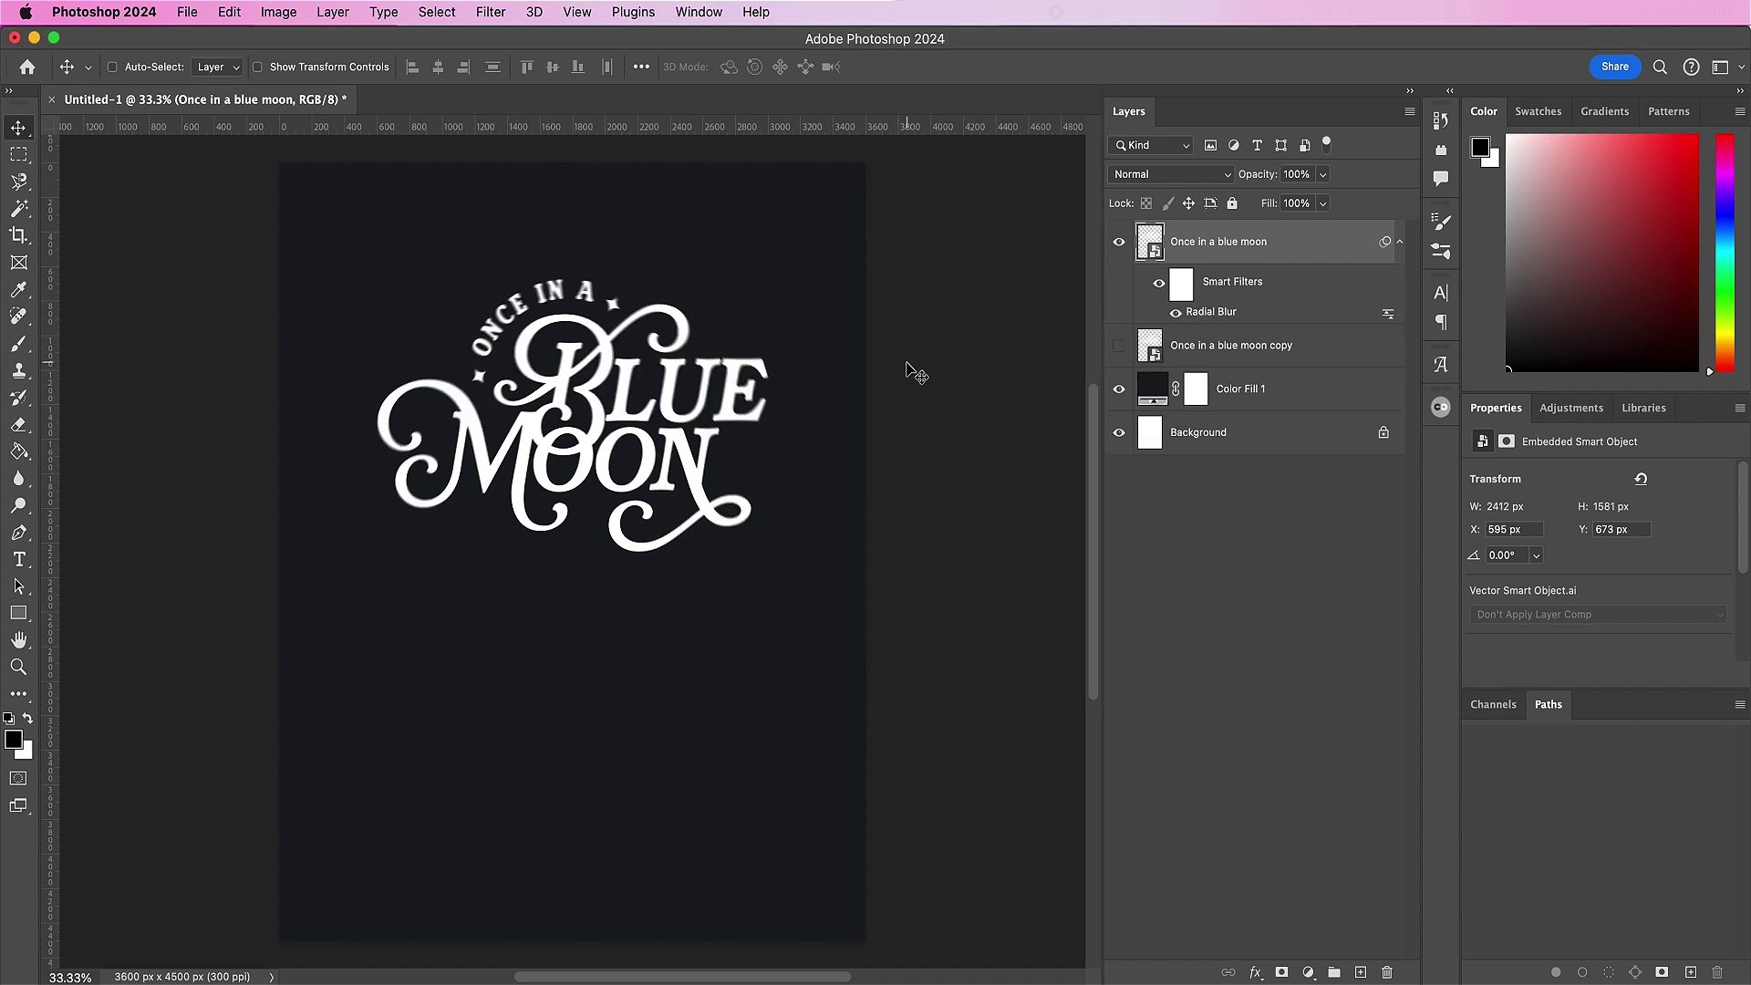
Step: Show the logo copy and place it in a new group named 'Color 1'
{"action": "left_click", "coordinate": [1251, 360]}
{"action": "left_click", "coordinate": [1119, 351]}
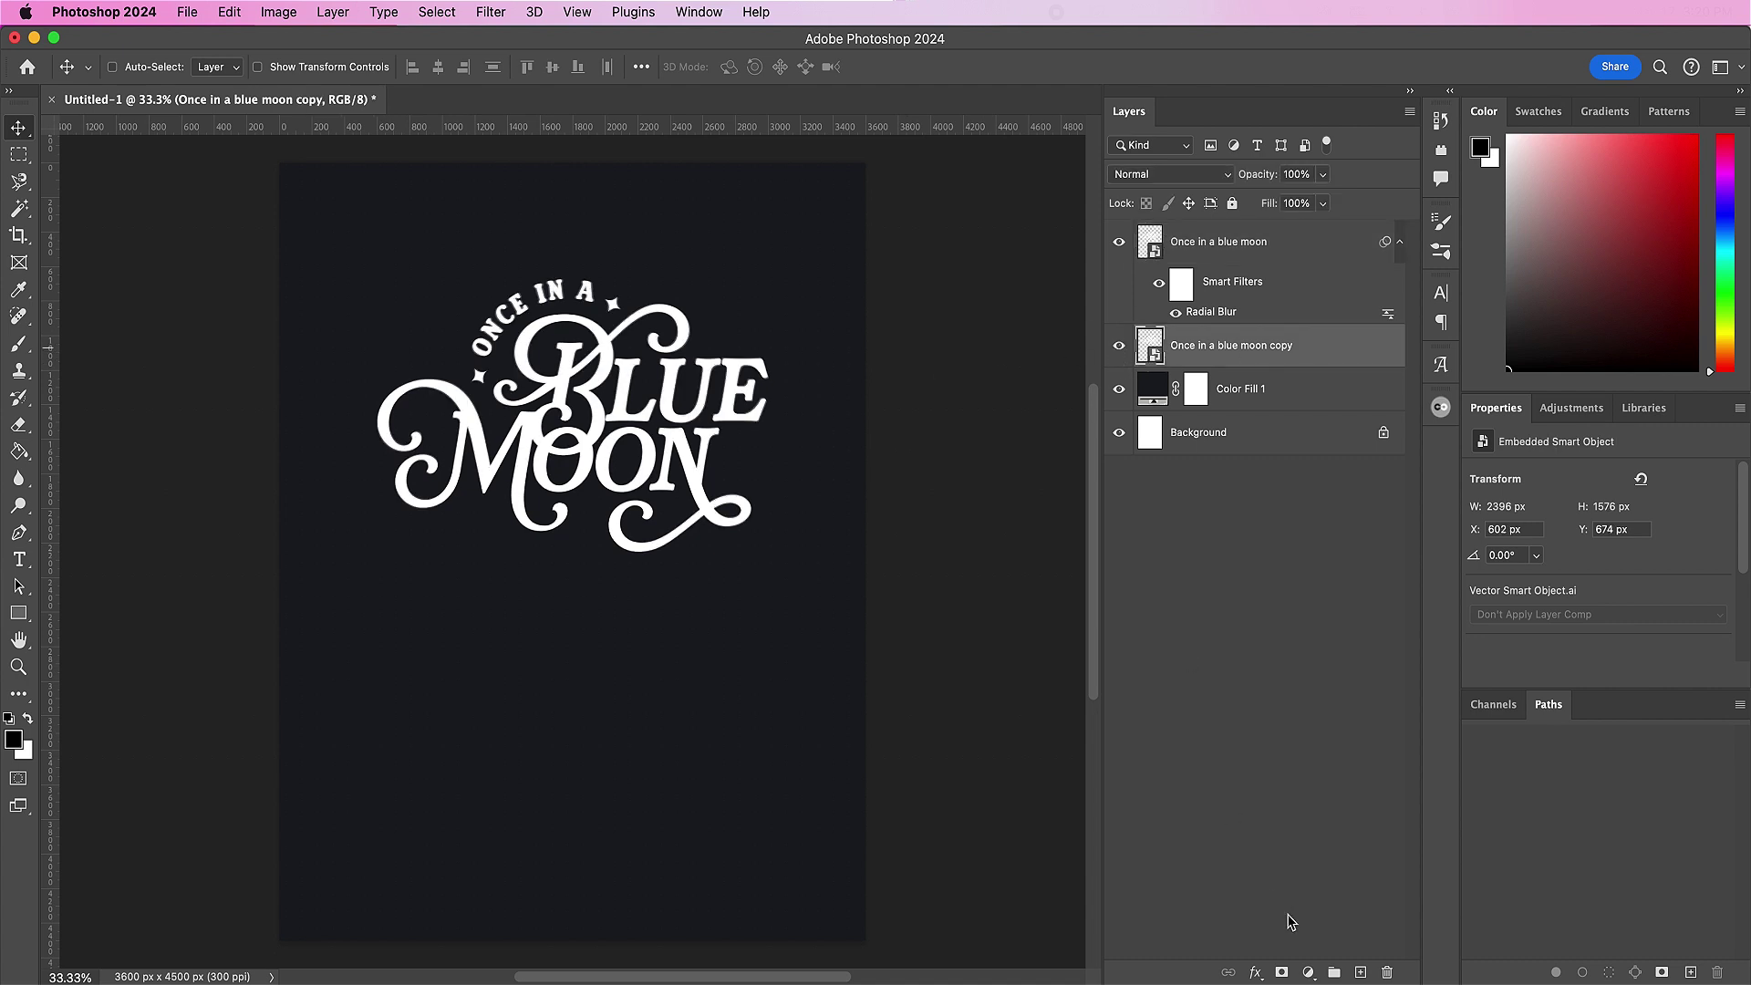
{"action": "left_click", "coordinate": [1334, 972]}
{"action": "left_click_drag", "start_coordinate": [1346, 377], "coordinate": [1197, 340]}
{"action": "double_click", "coordinate": [1196, 339]}
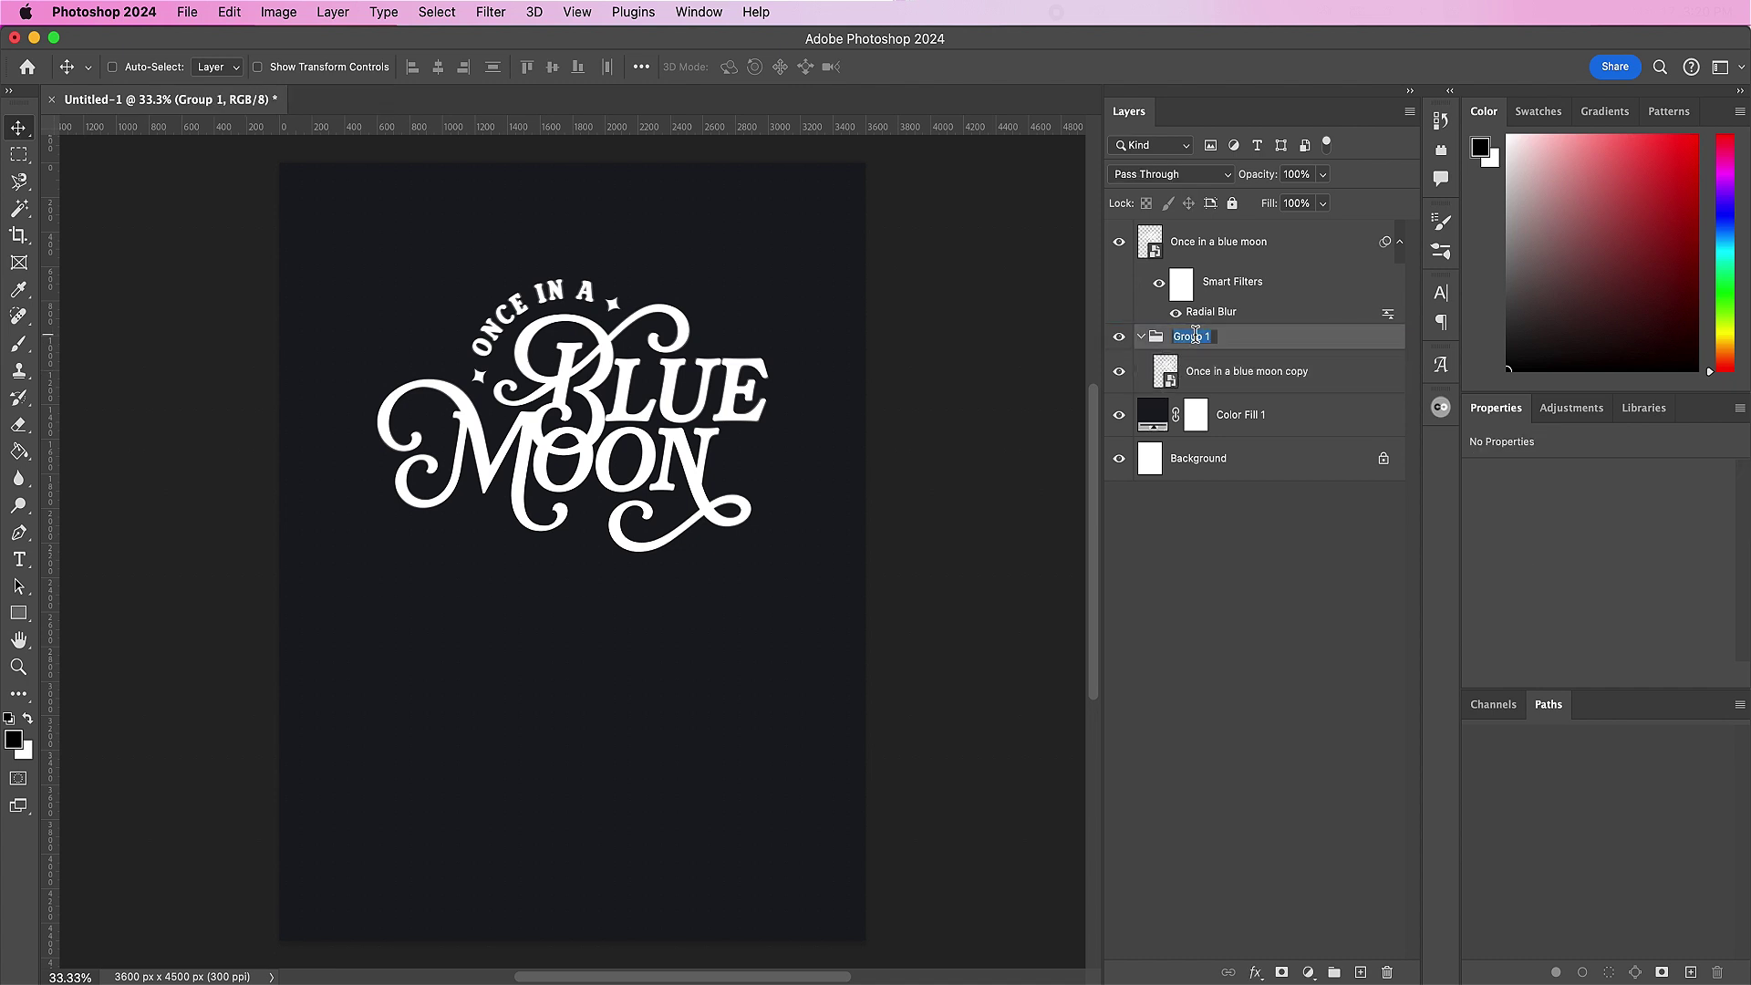
{"action": "type", "text": "Color 1"}
{"action": "key", "text": "Return"}
Step: Add a cyan #20d8f9 Solid Color fill clipped to the logo copy
{"action": "left_click", "coordinate": [1339, 377]}
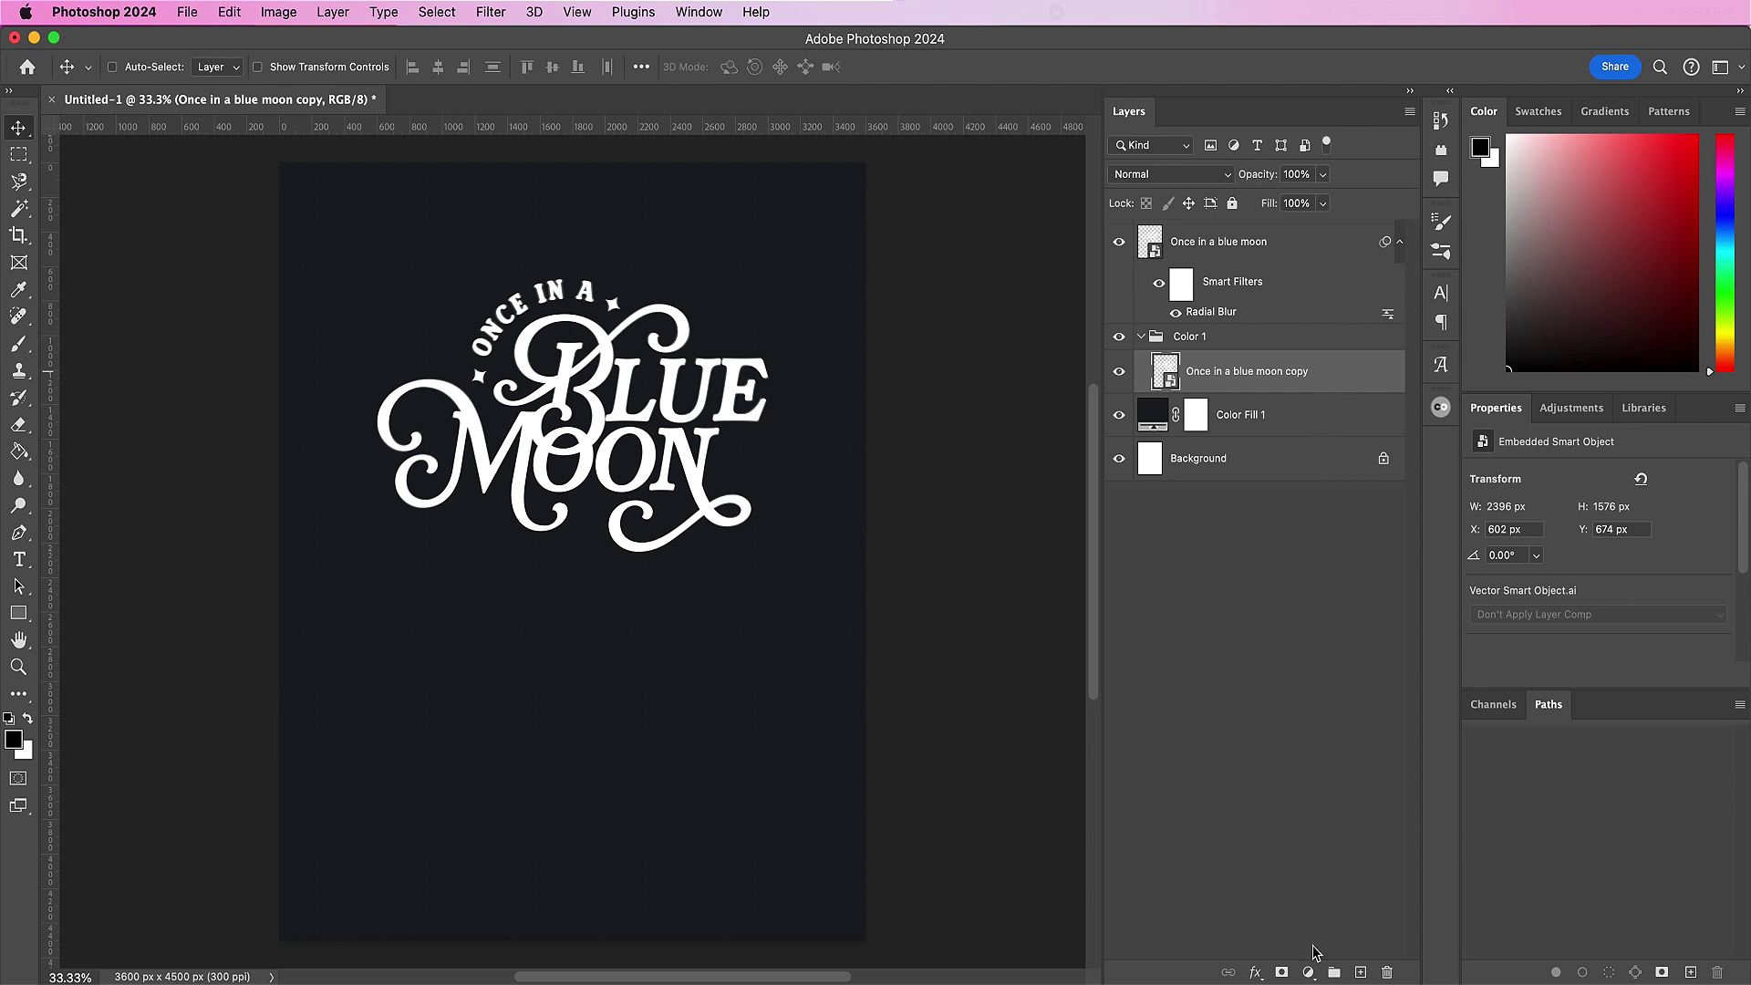
{"action": "left_click", "coordinate": [1309, 972]}
{"action": "left_click", "coordinate": [1340, 666]}
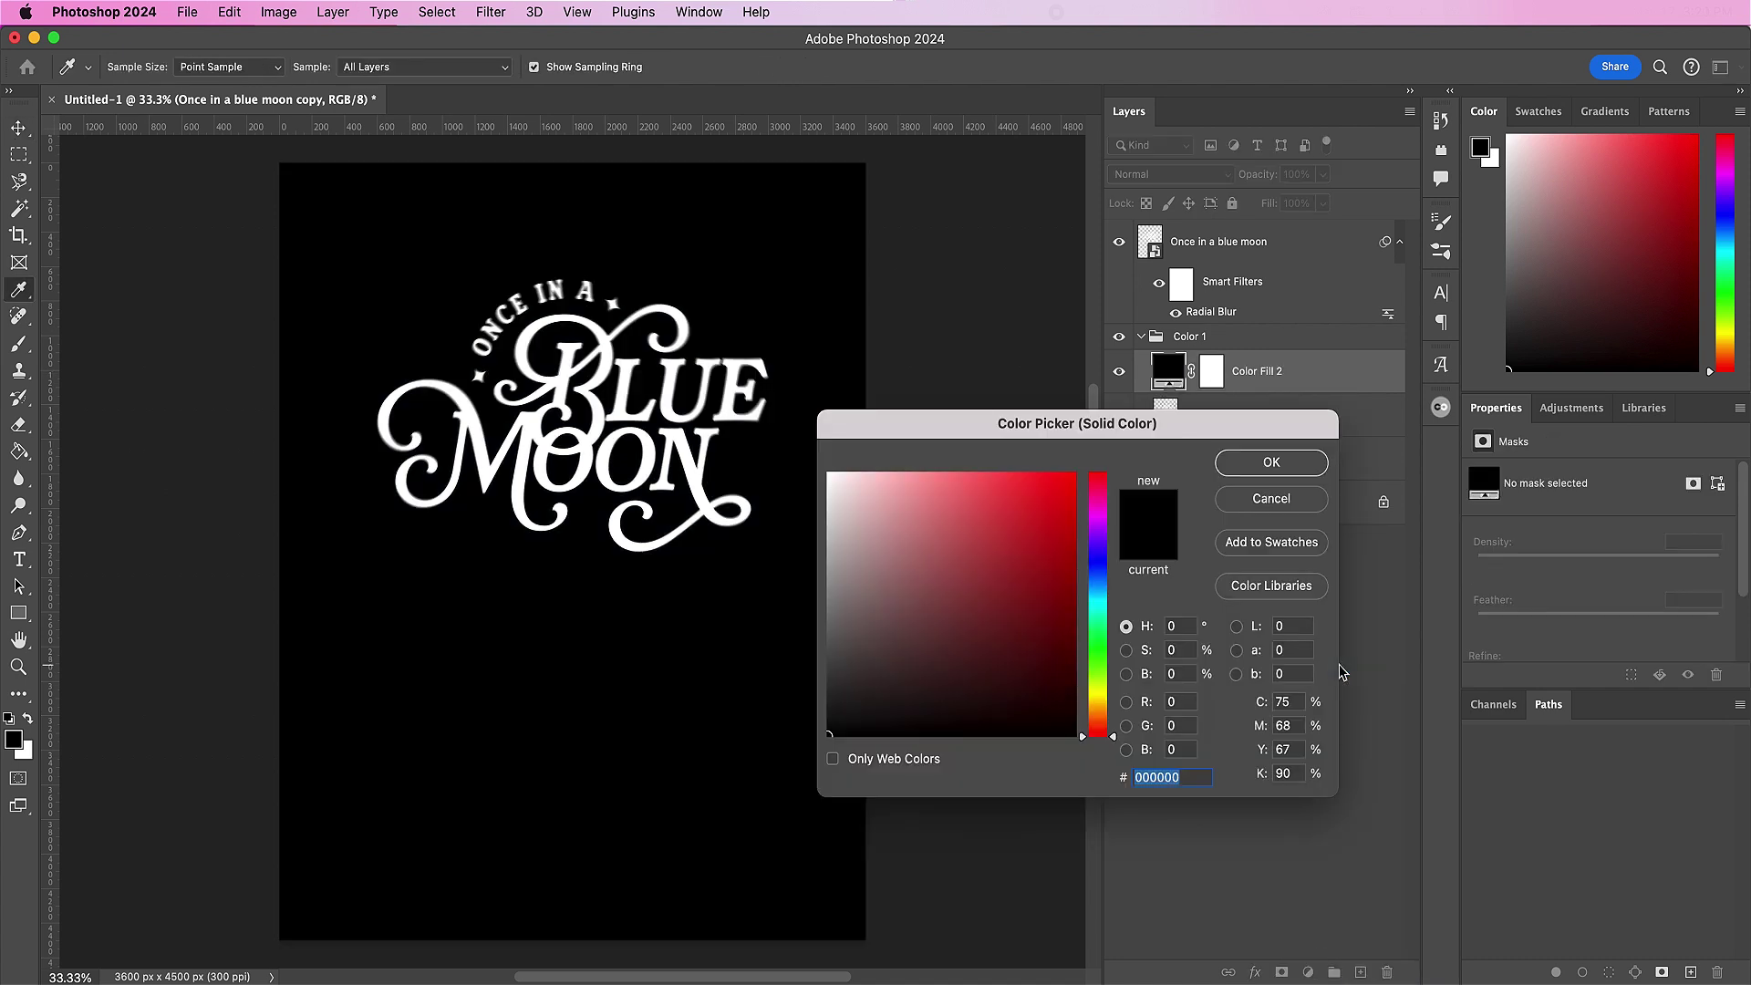
{"action": "type", "text": "20"}
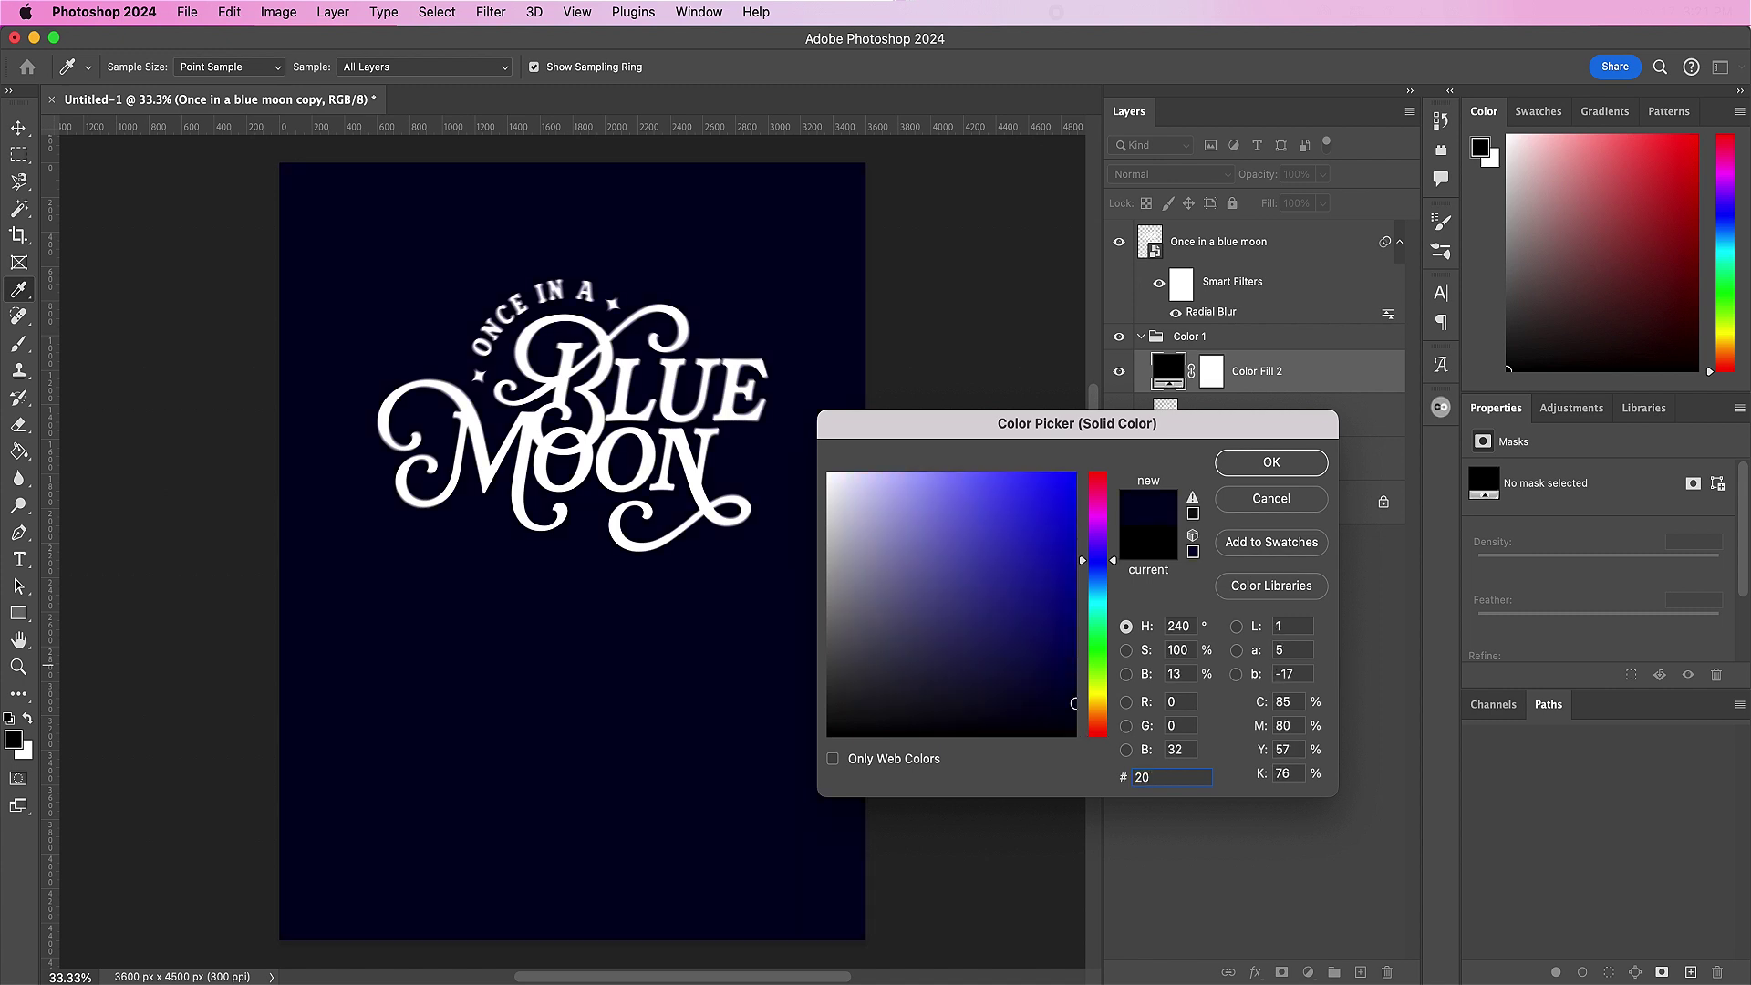
{"action": "type", "text": "d8"}
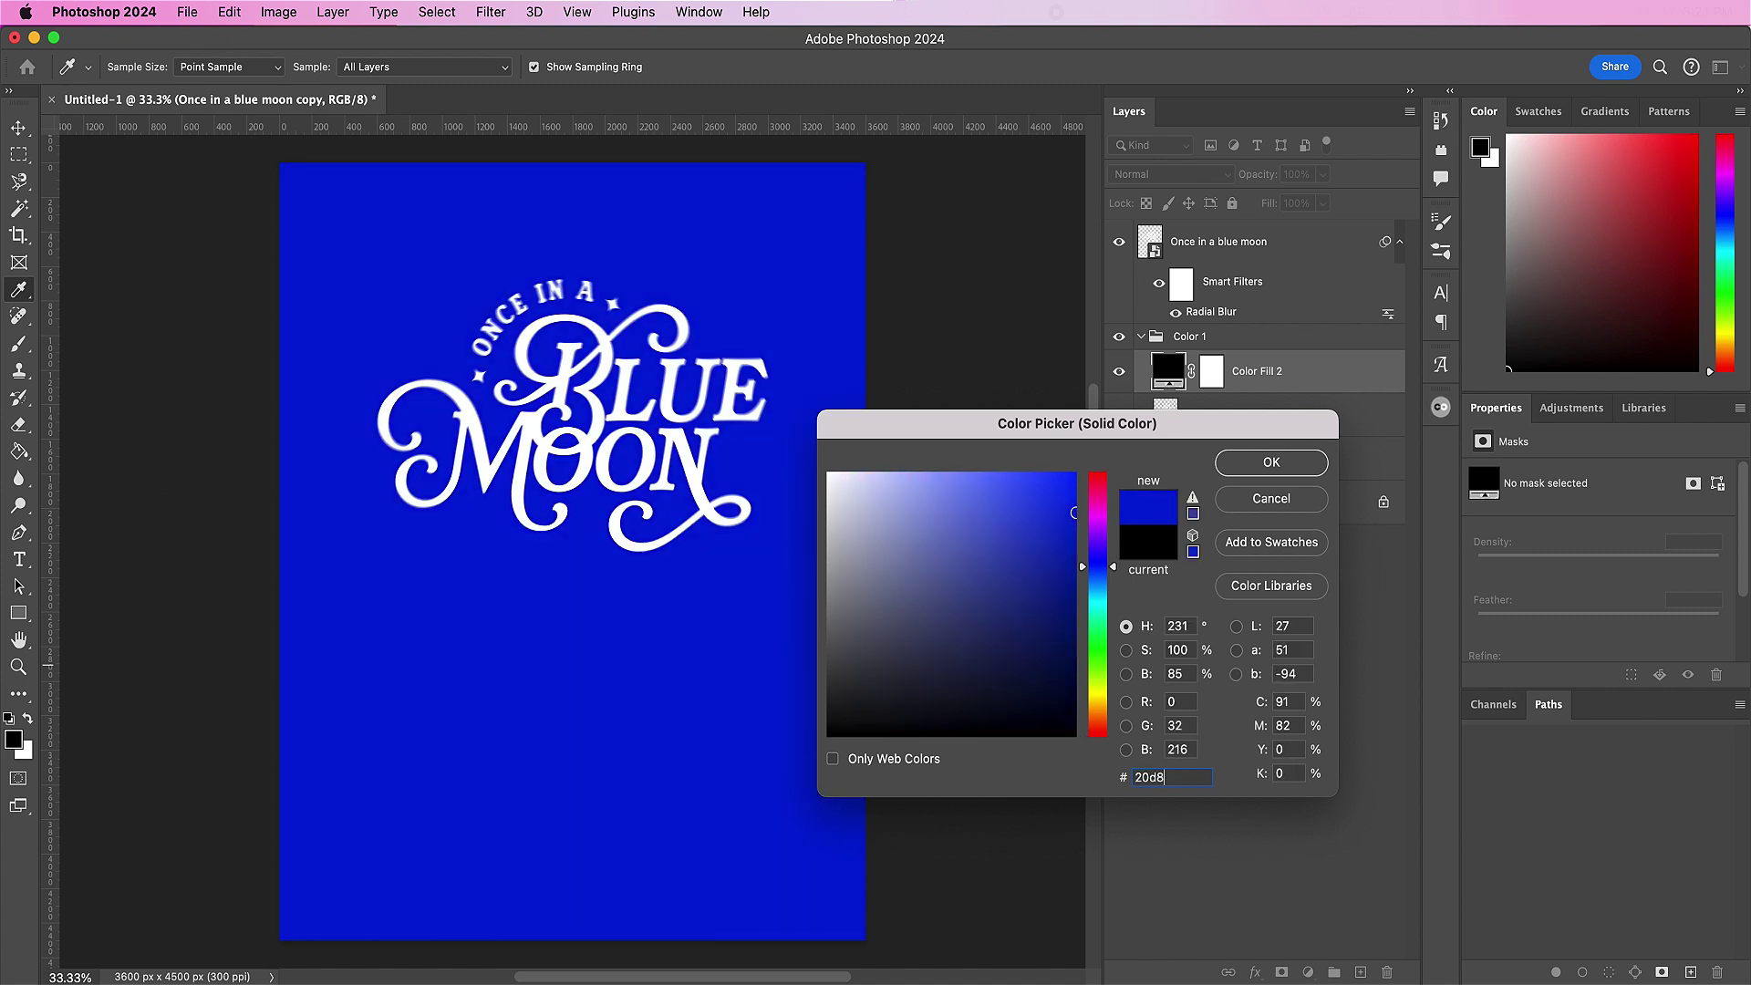
{"action": "type", "text": "f9"}
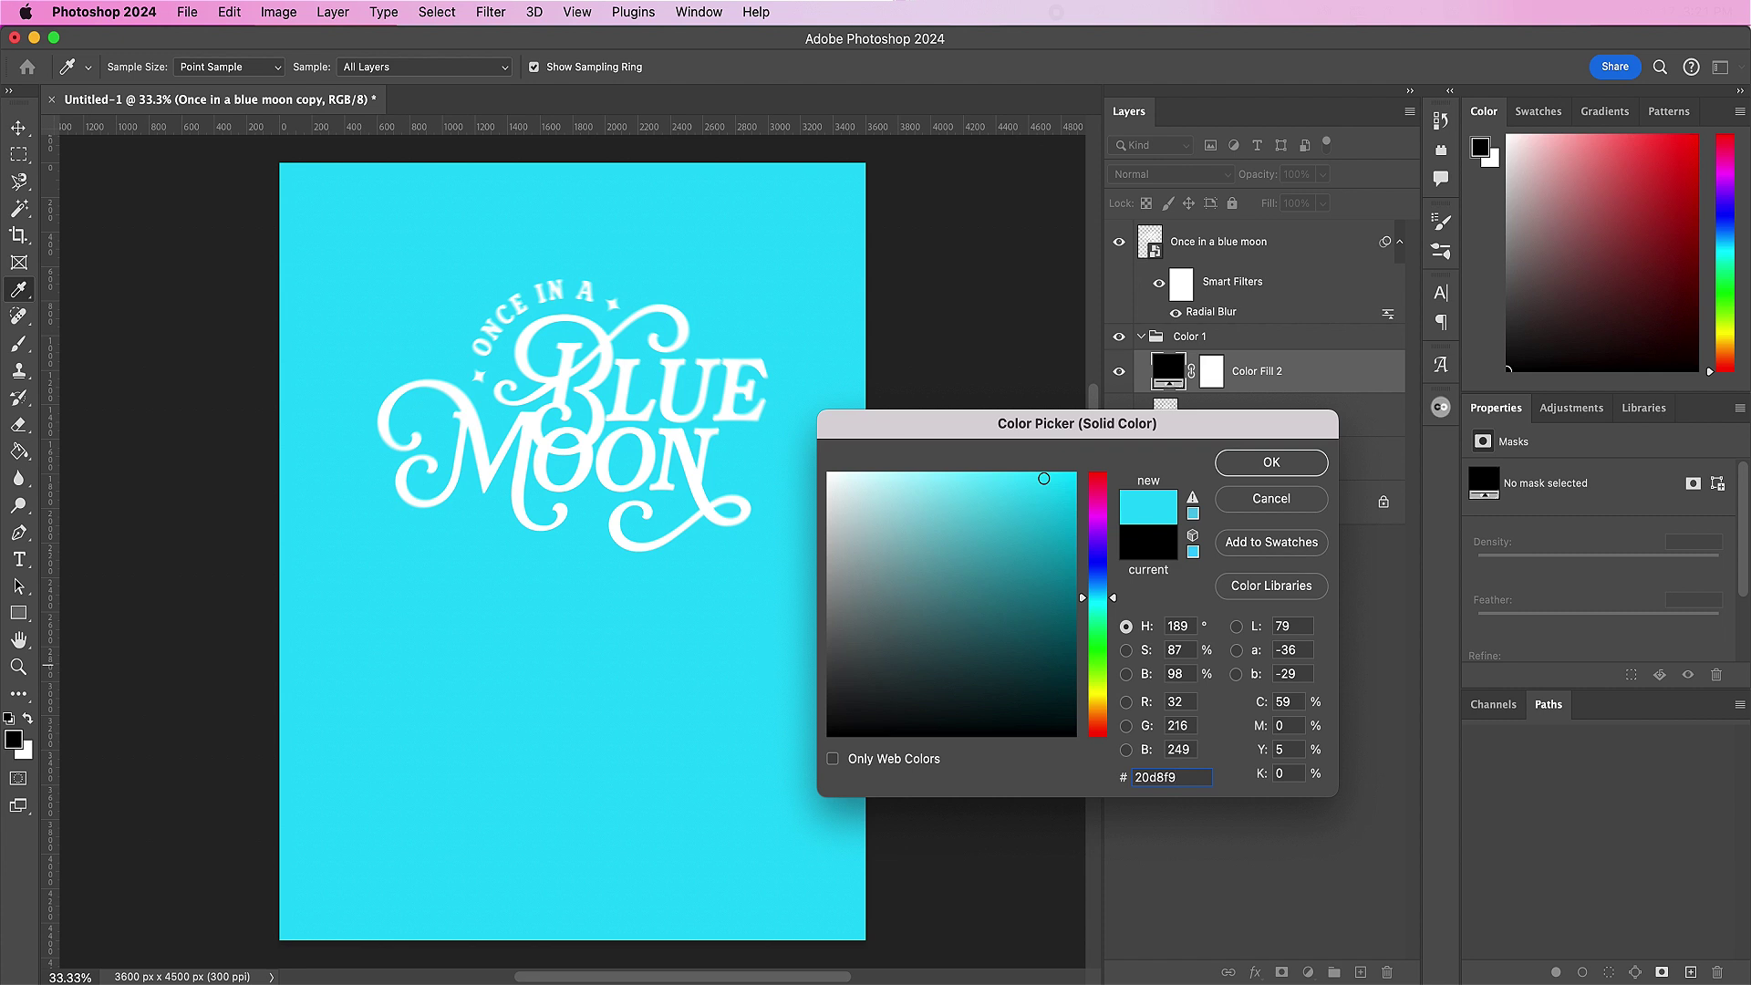
{"action": "key", "text": "Return"}
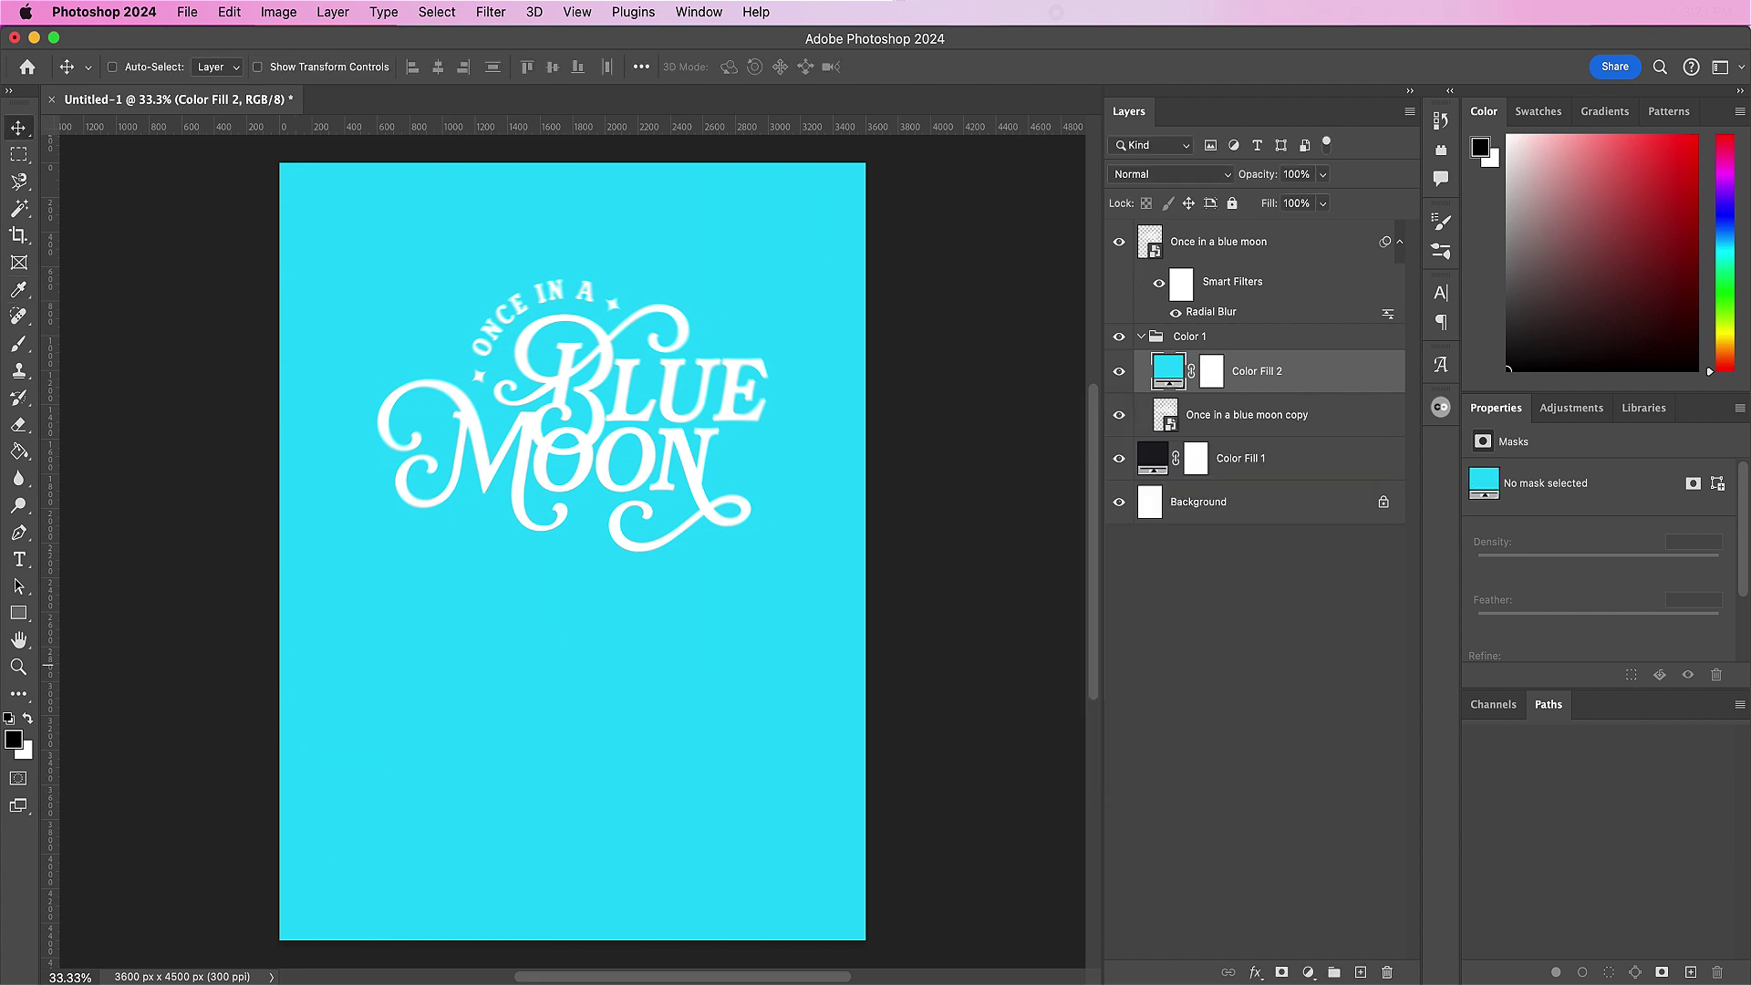
{"action": "right_click", "coordinate": [1317, 381]}
{"action": "left_click", "coordinate": [1367, 658]}
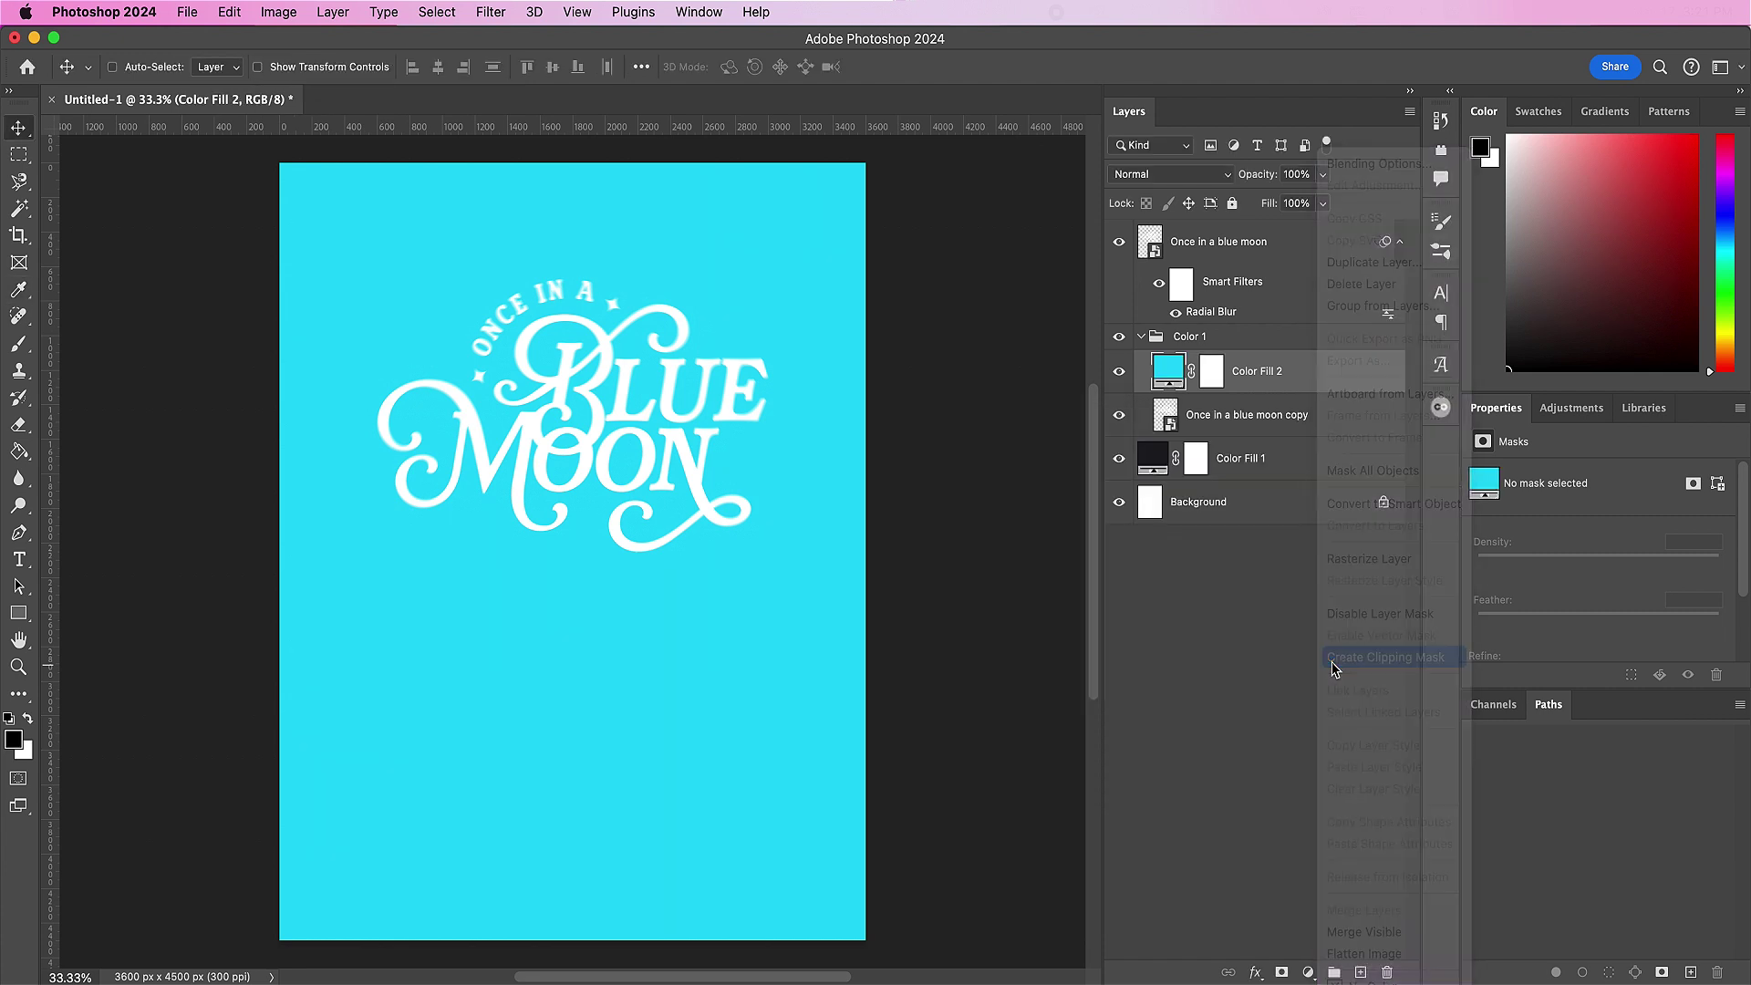
Step: Hide the white original logo layer and open the copy's layer style settings
{"action": "left_click", "coordinate": [1120, 247]}
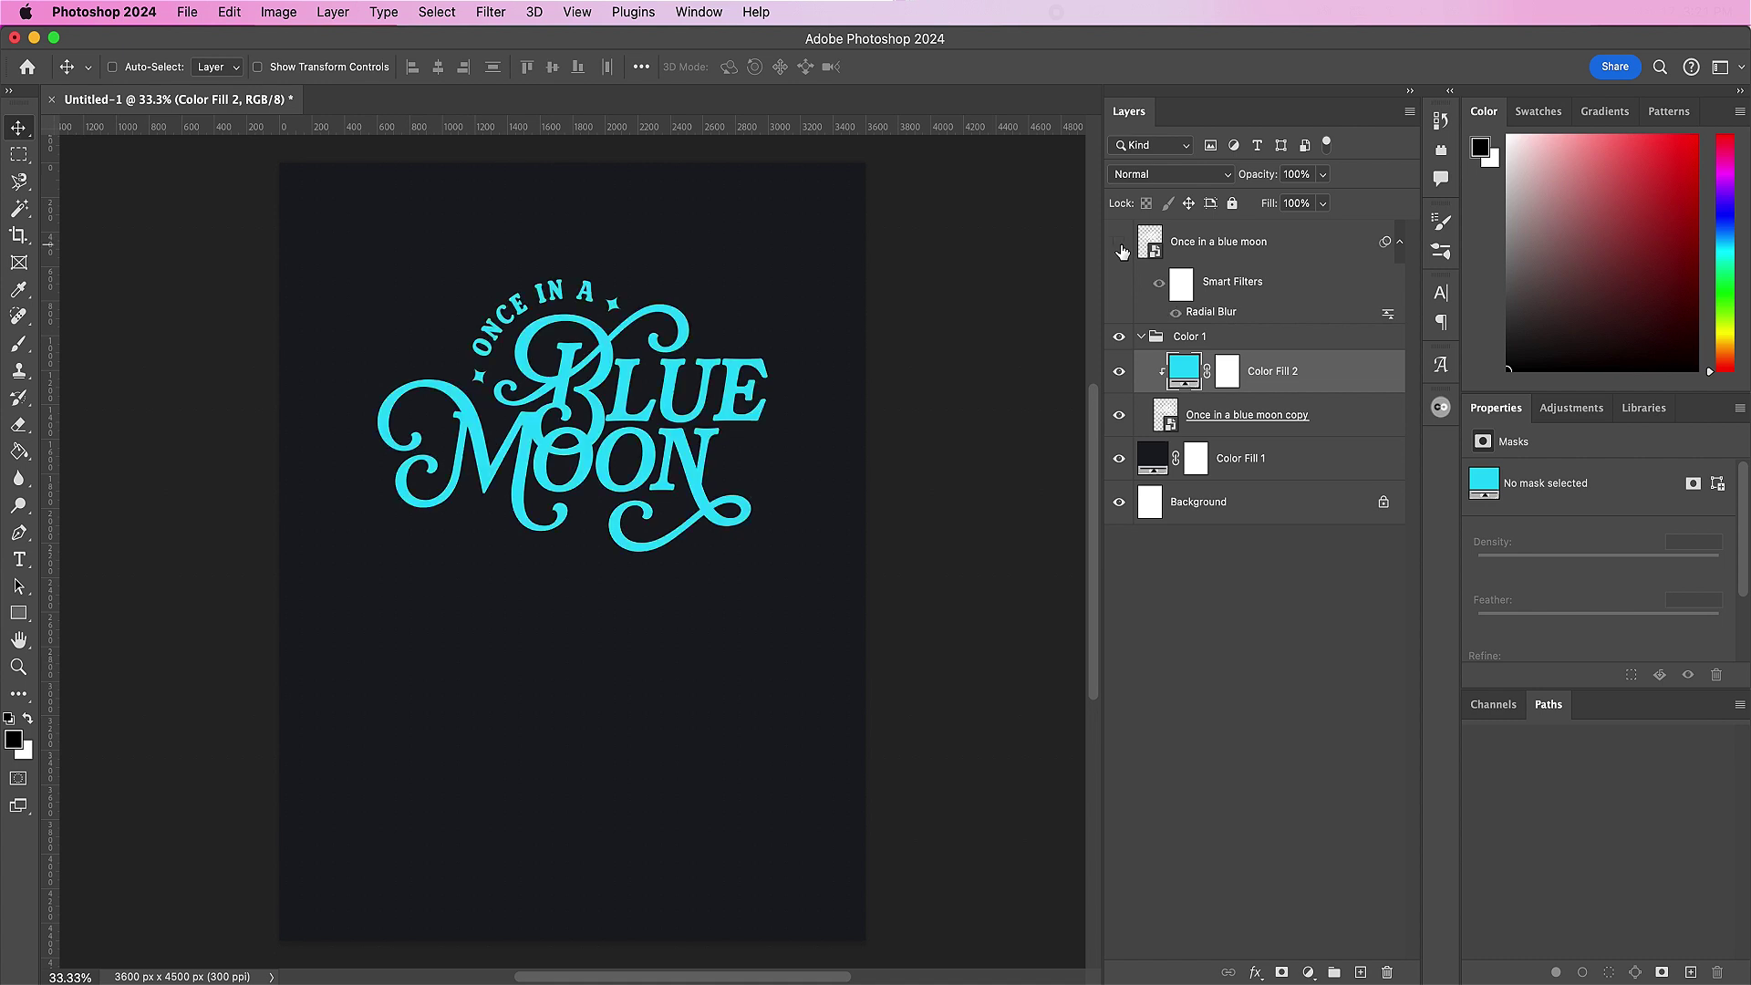
{"action": "left_click", "coordinate": [1352, 424]}
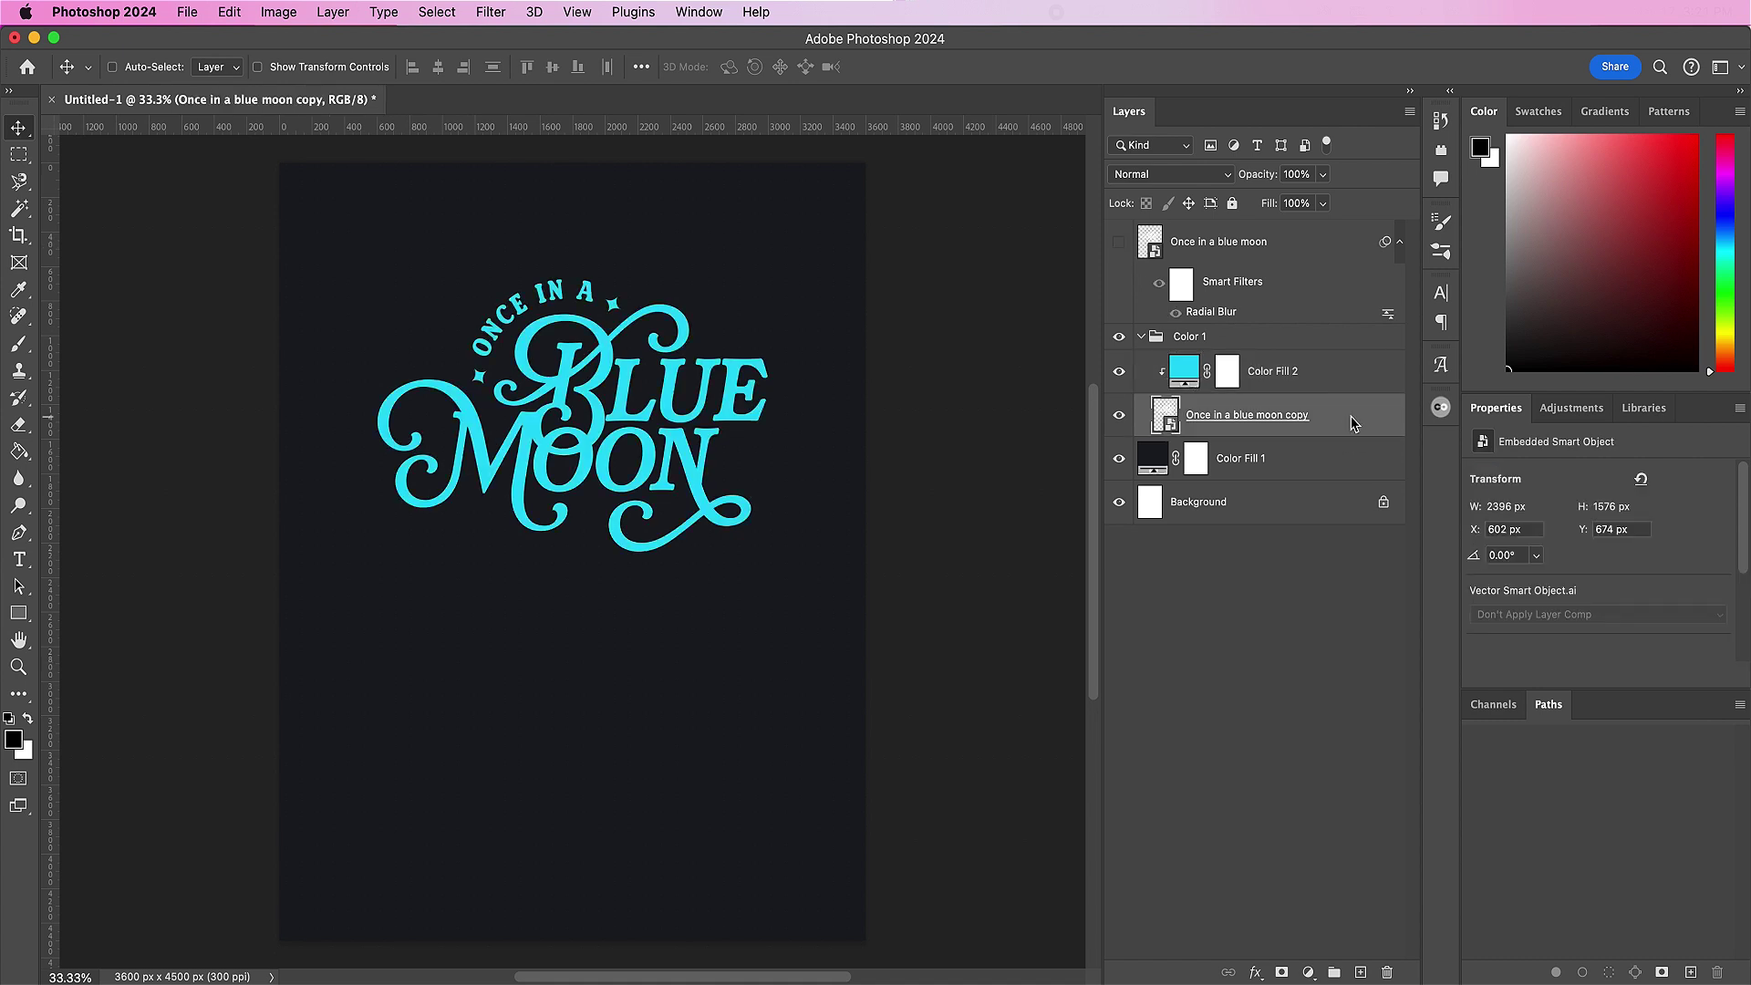
{"action": "double_click", "coordinate": [1353, 424]}
Step: Enable Inner Glow in Vivid Light mode with near-white colour #f3feff
{"action": "left_click", "coordinate": [622, 462]}
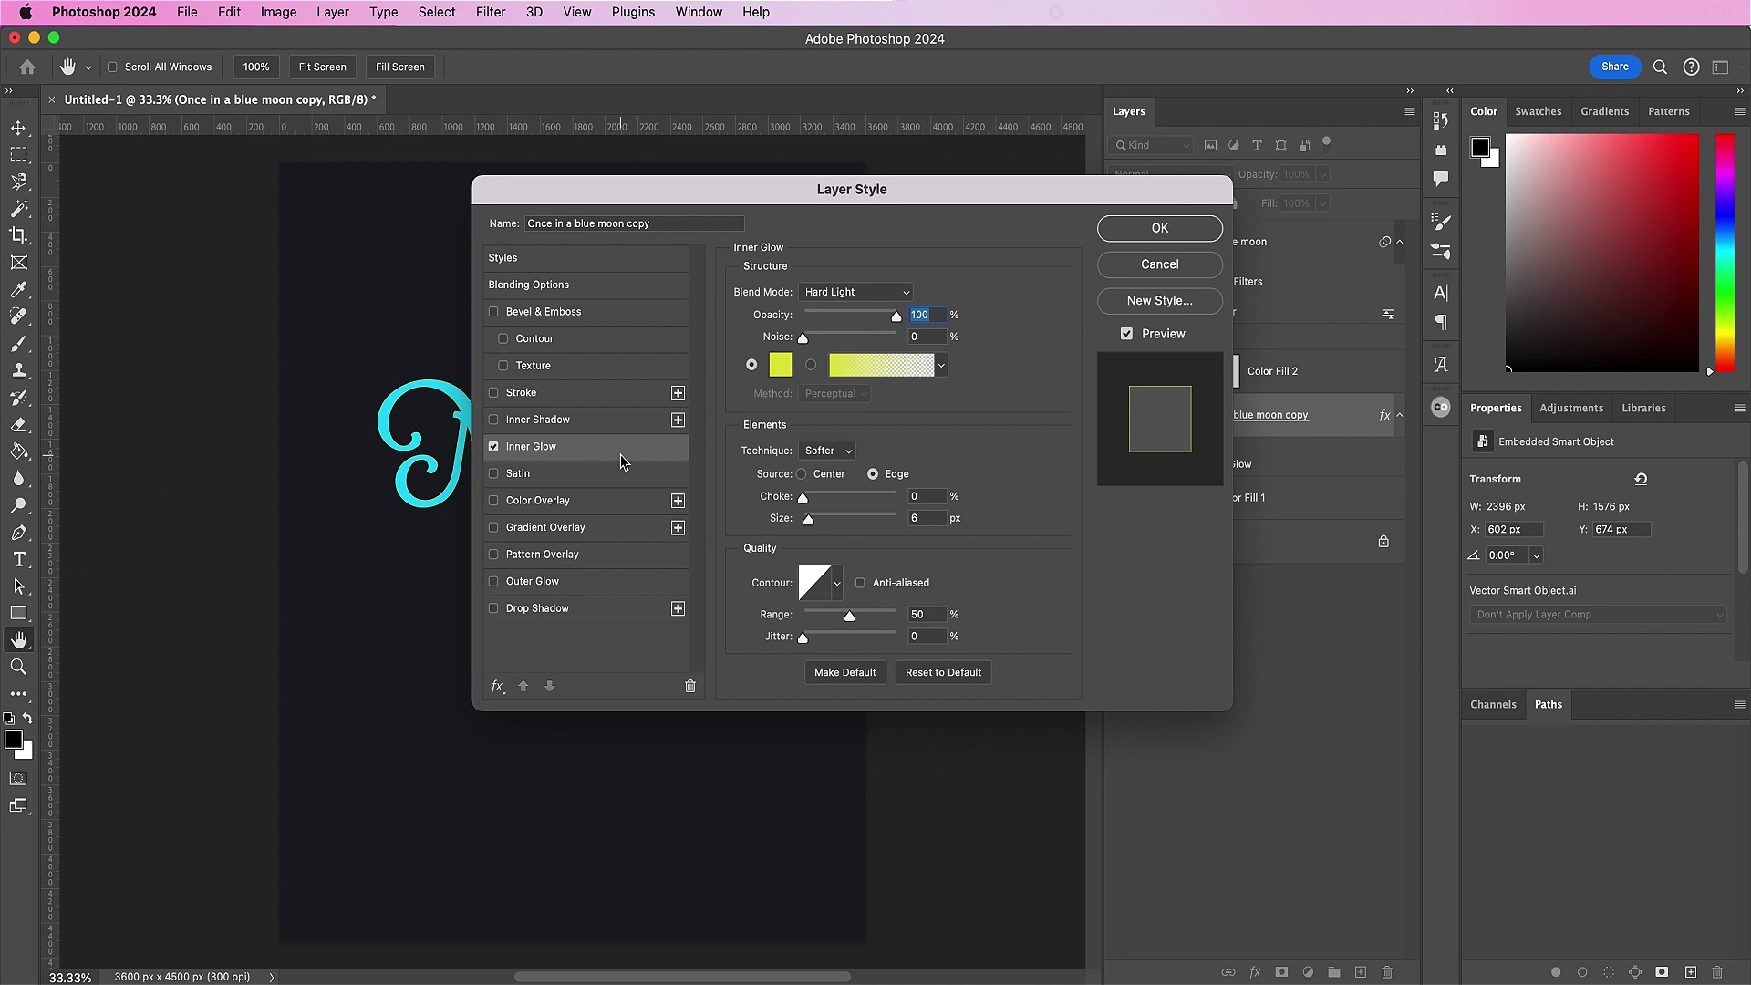
{"action": "left_click", "coordinate": [847, 296]}
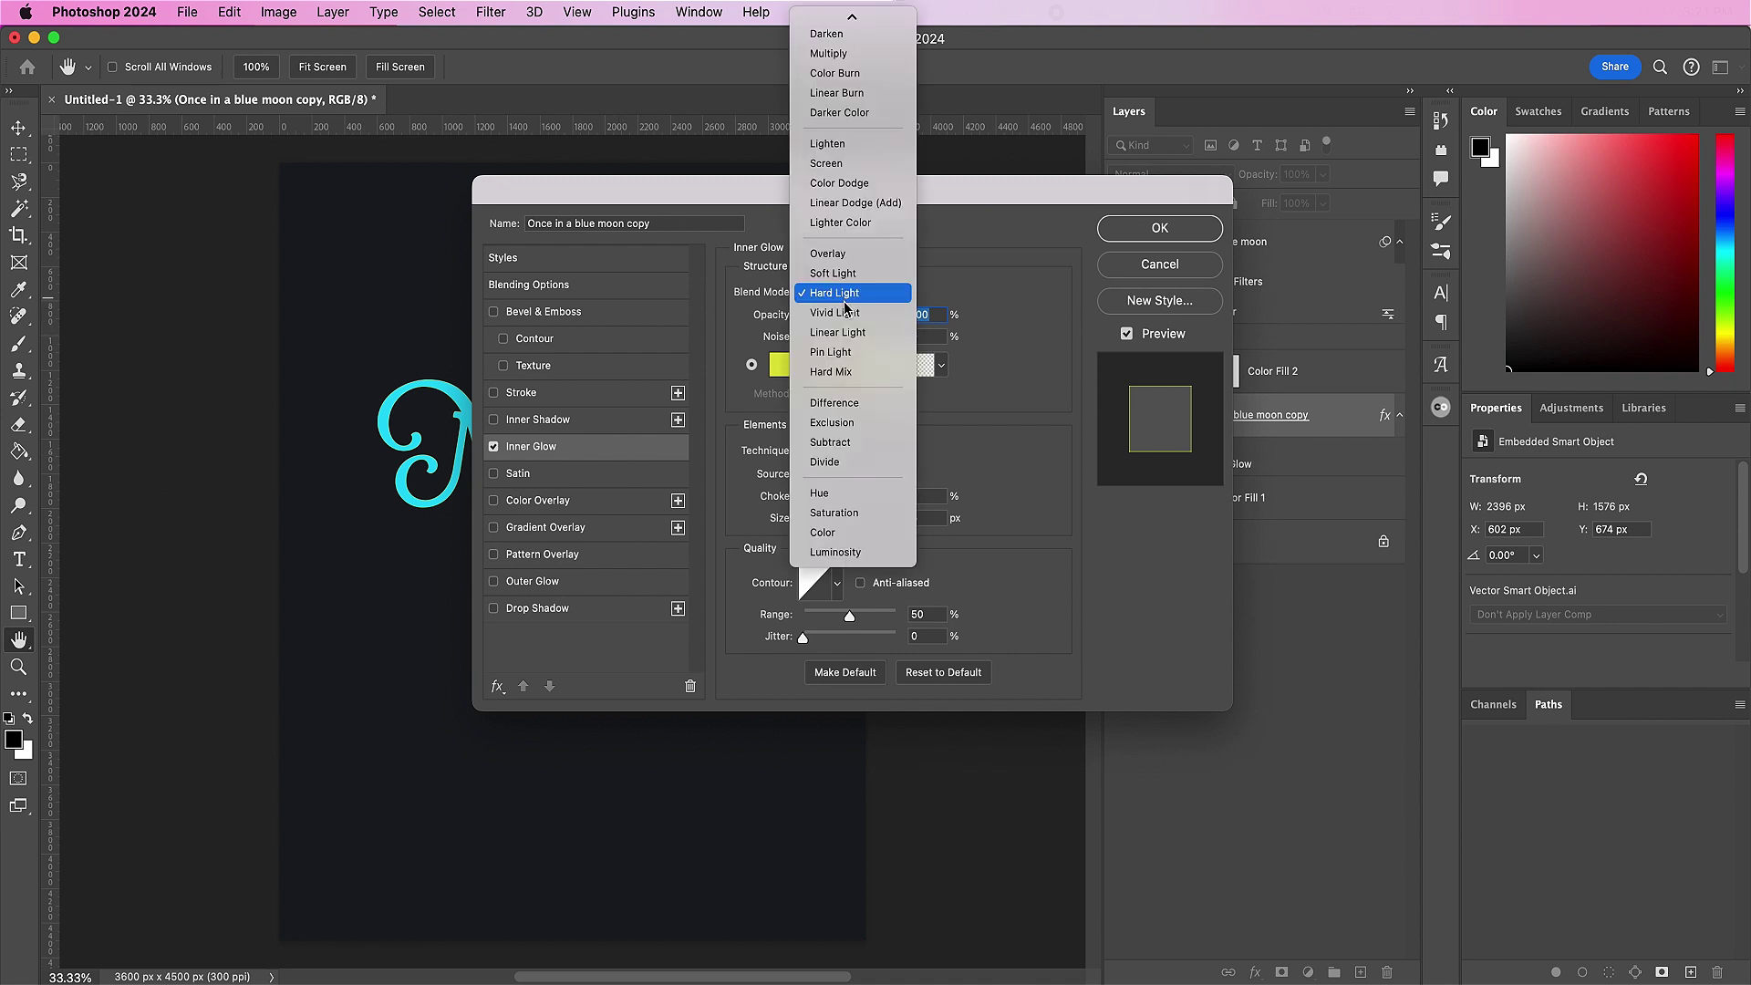
{"action": "left_click", "coordinate": [841, 313]}
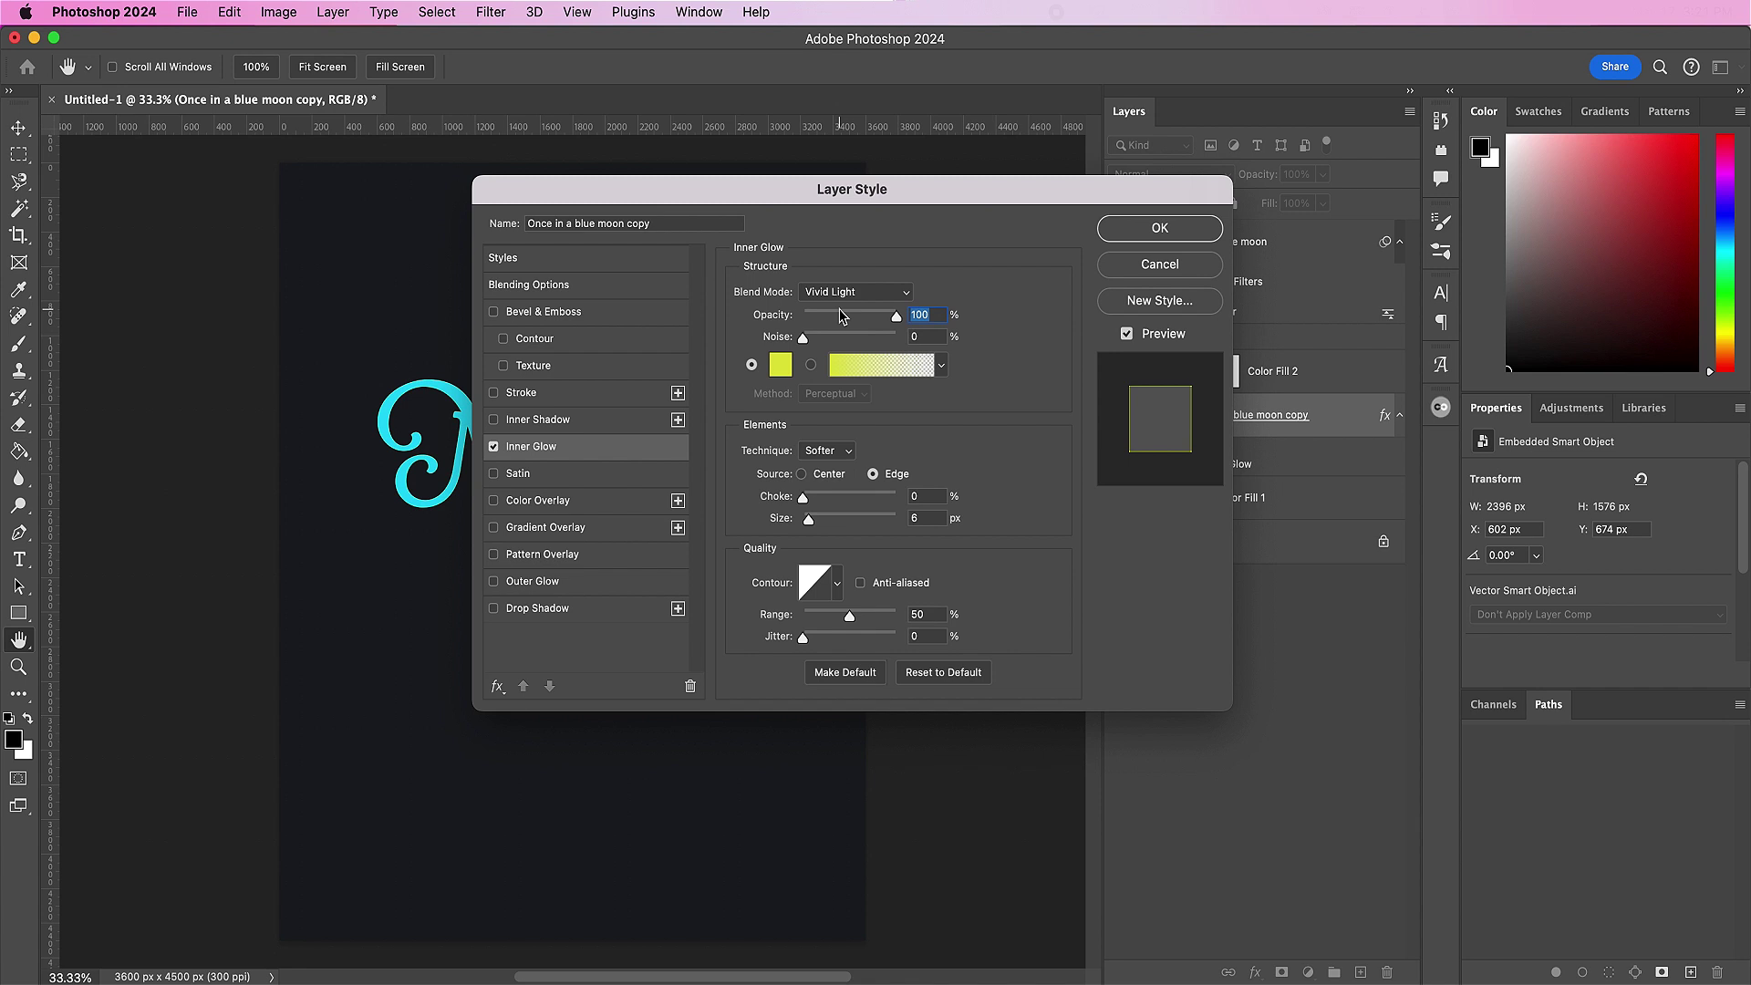
{"action": "left_click", "coordinate": [781, 365]}
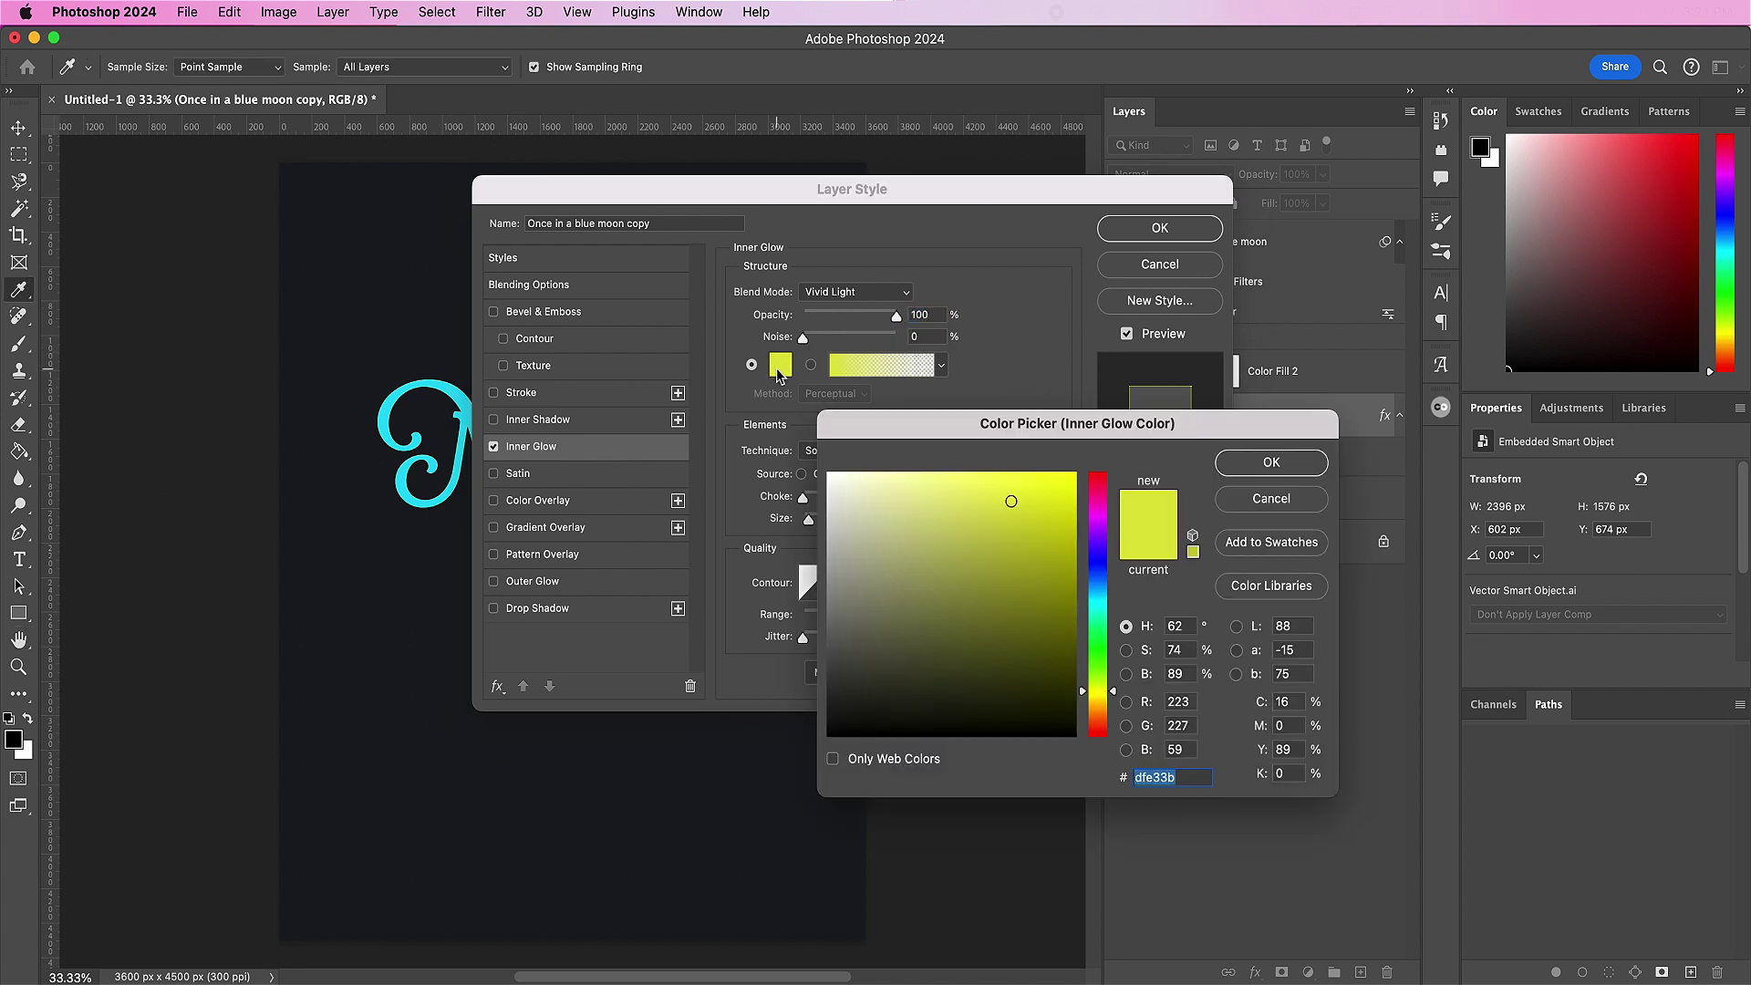
{"action": "type", "text": "f3"}
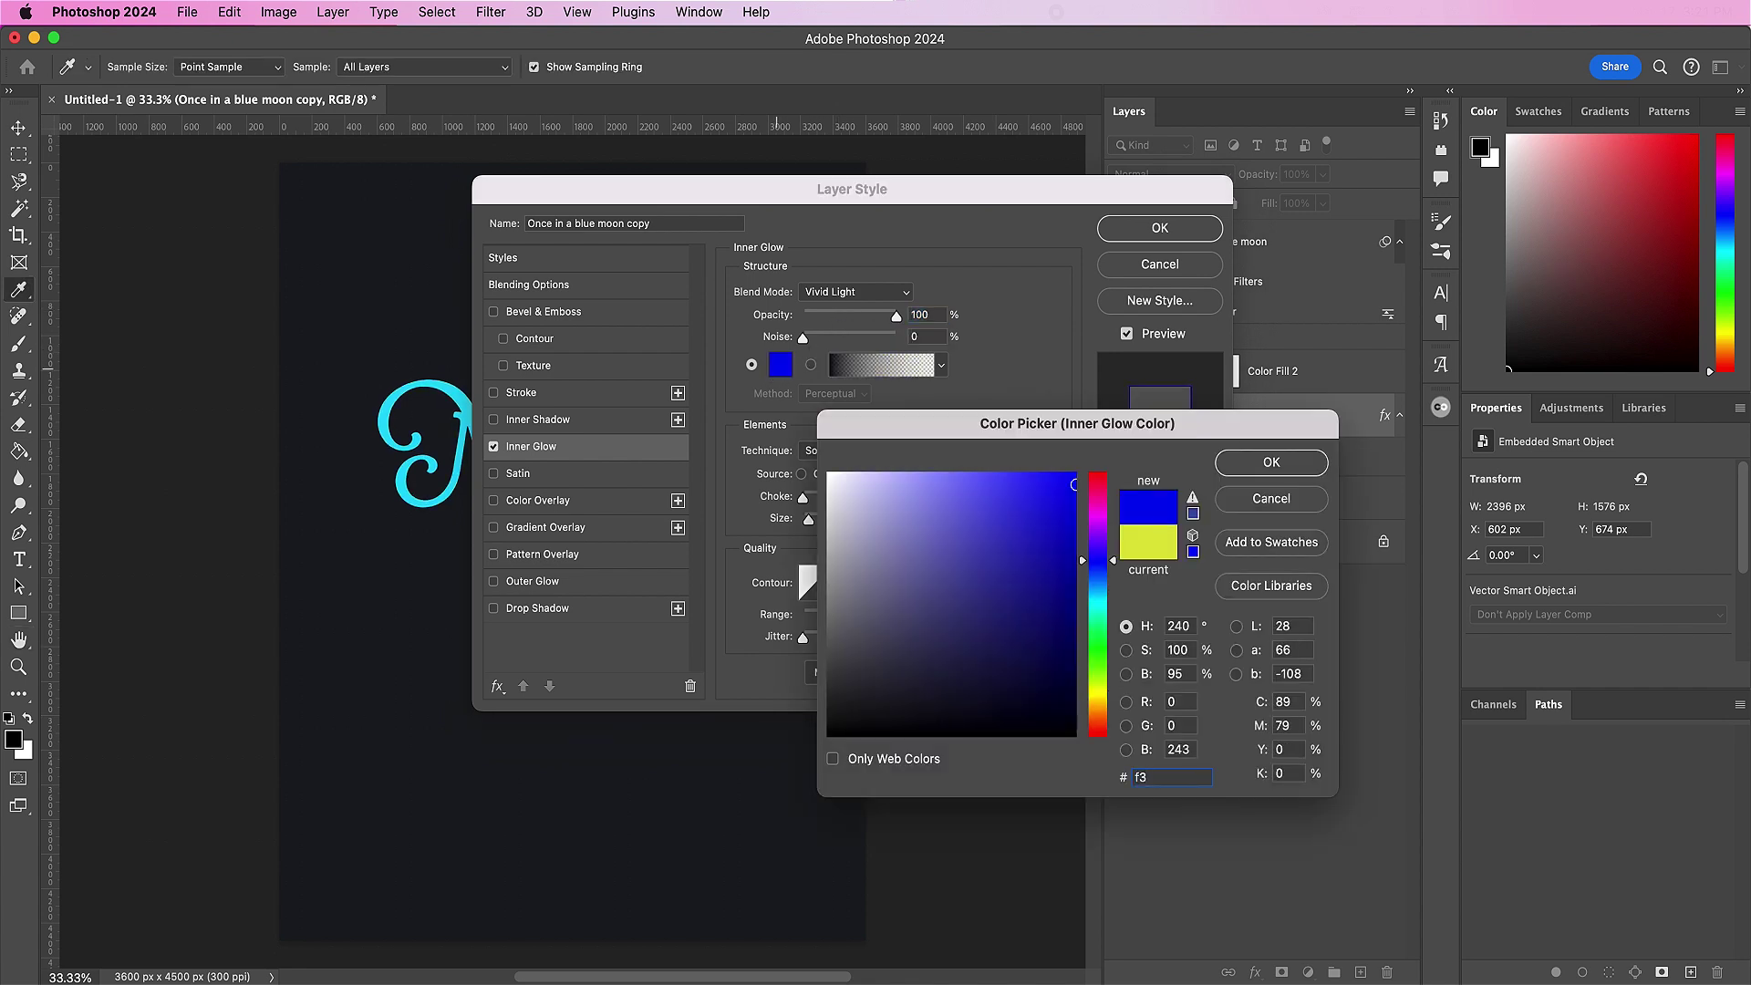
{"action": "type", "text": "f"}
{"action": "type", "text": "eff"}
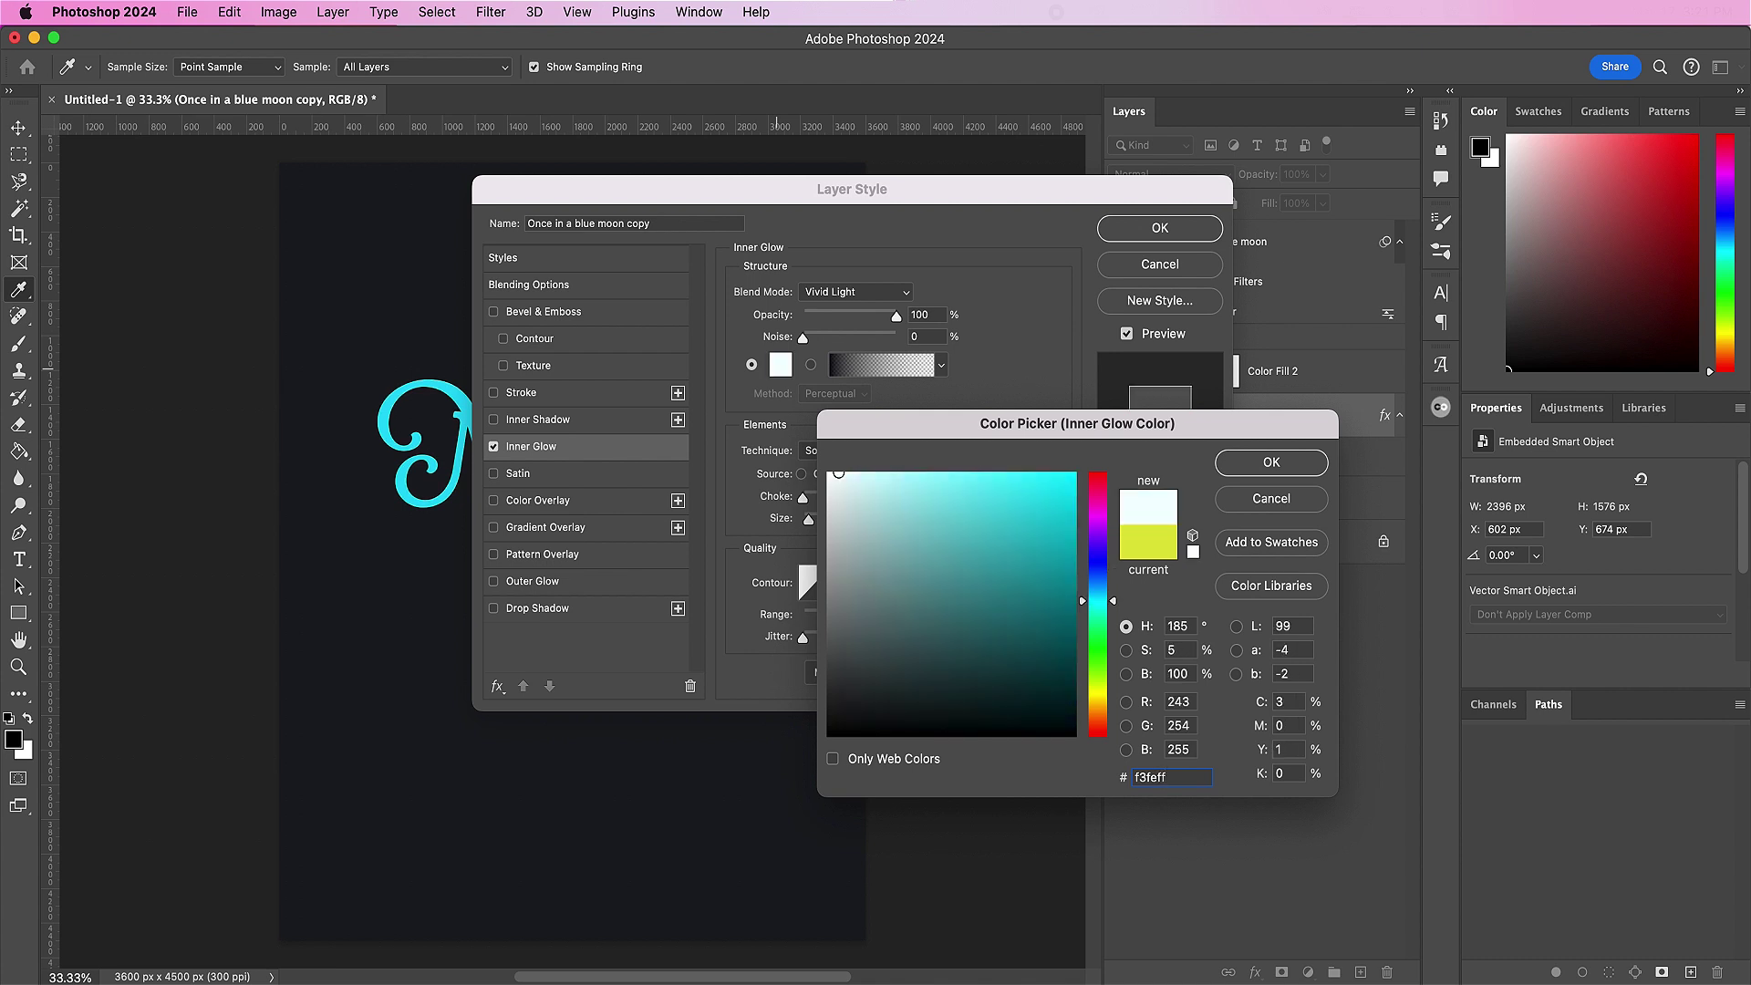
{"action": "key", "text": "Return"}
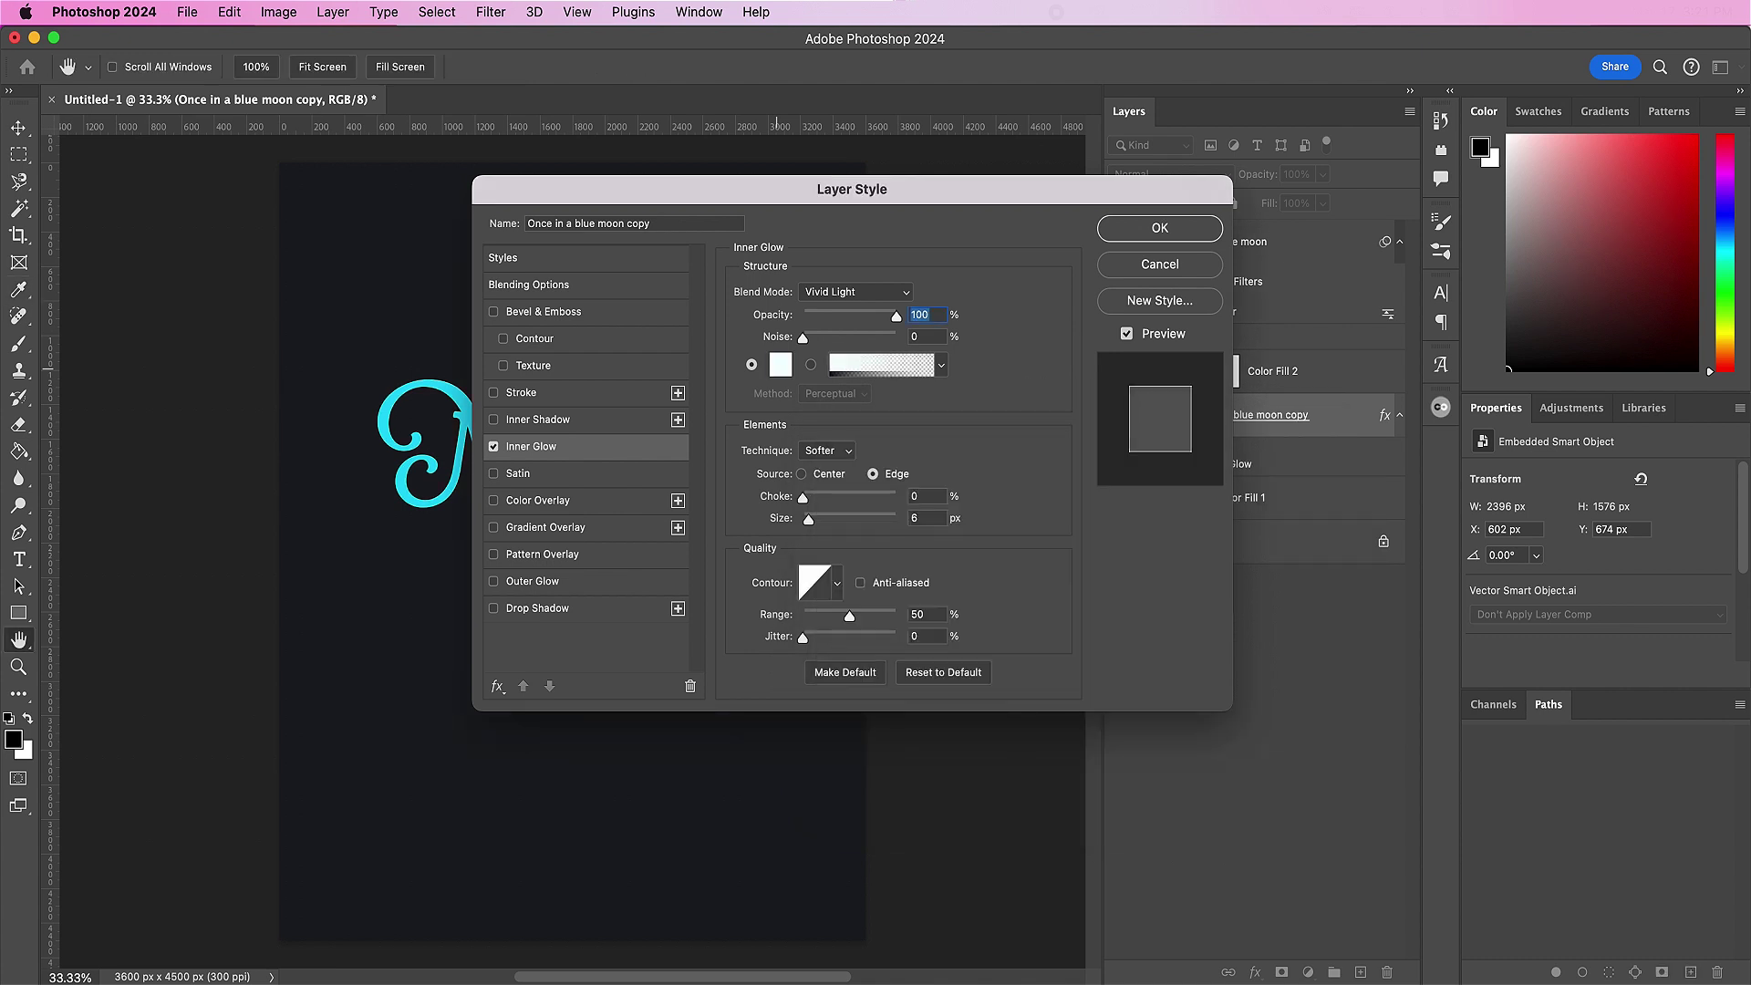
Step: Set the glow source to Center, size 92 px, range 70%, and hide the original logo layer
{"action": "left_click", "coordinate": [836, 476]}
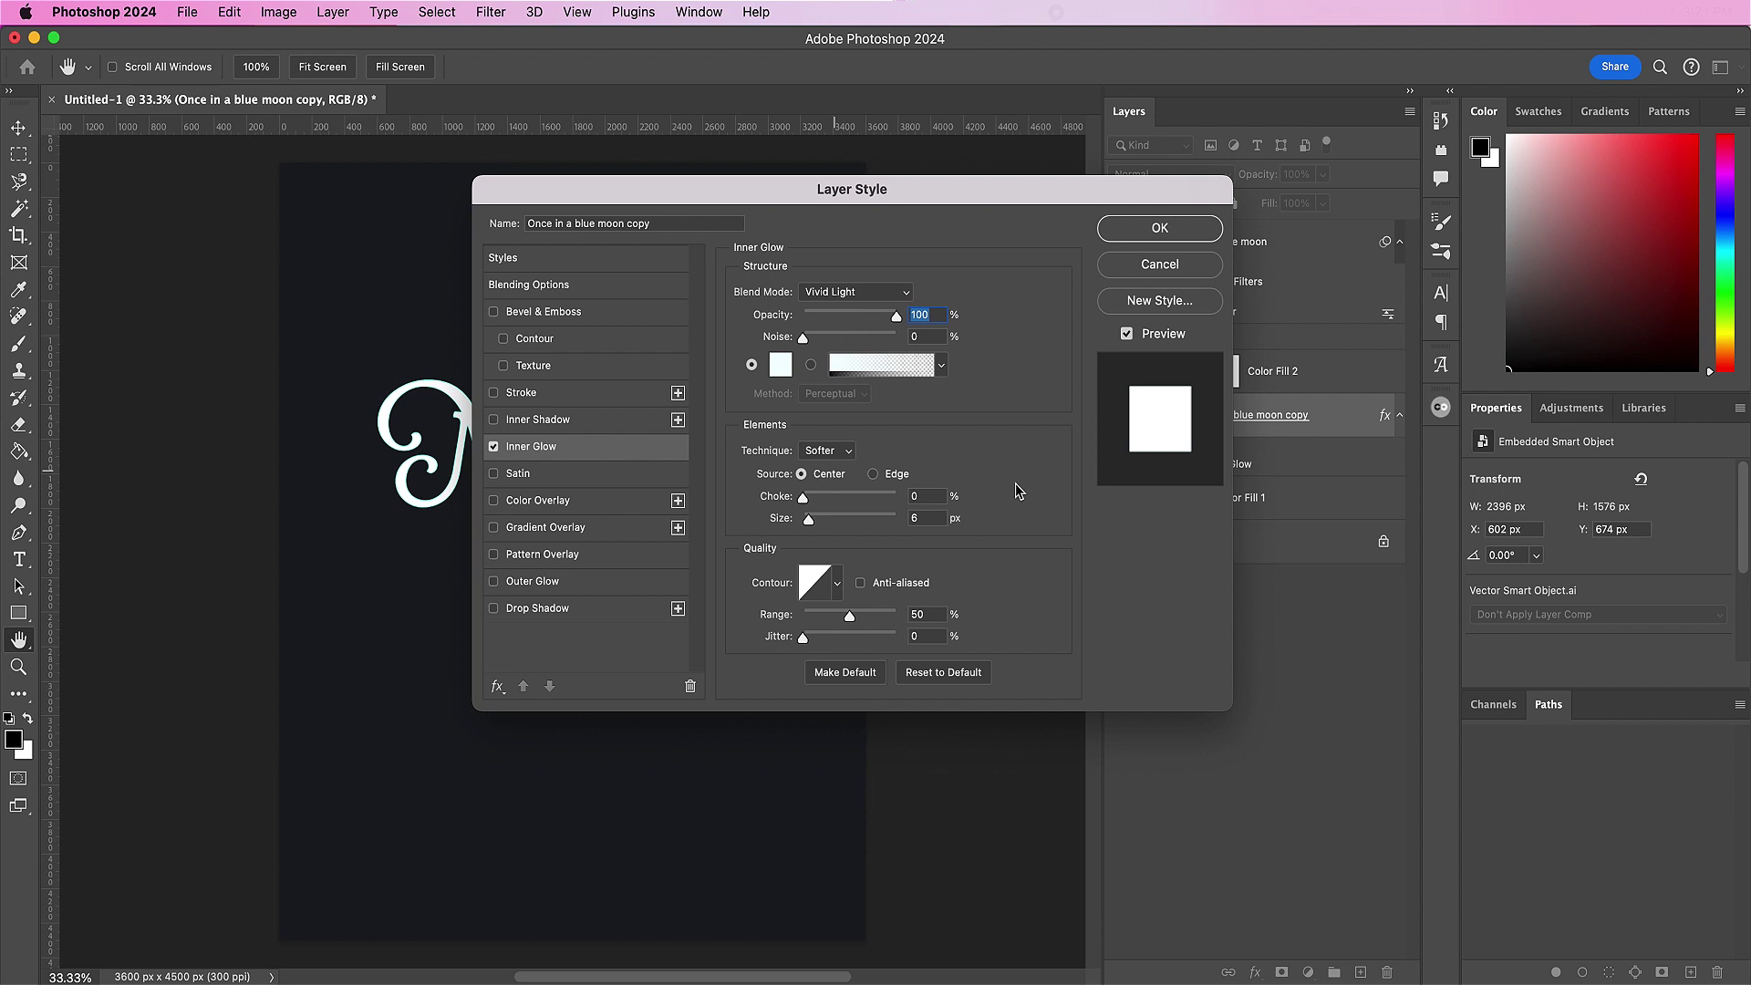
{"action": "double_click", "coordinate": [940, 516]}
{"action": "type", "text": "92"}
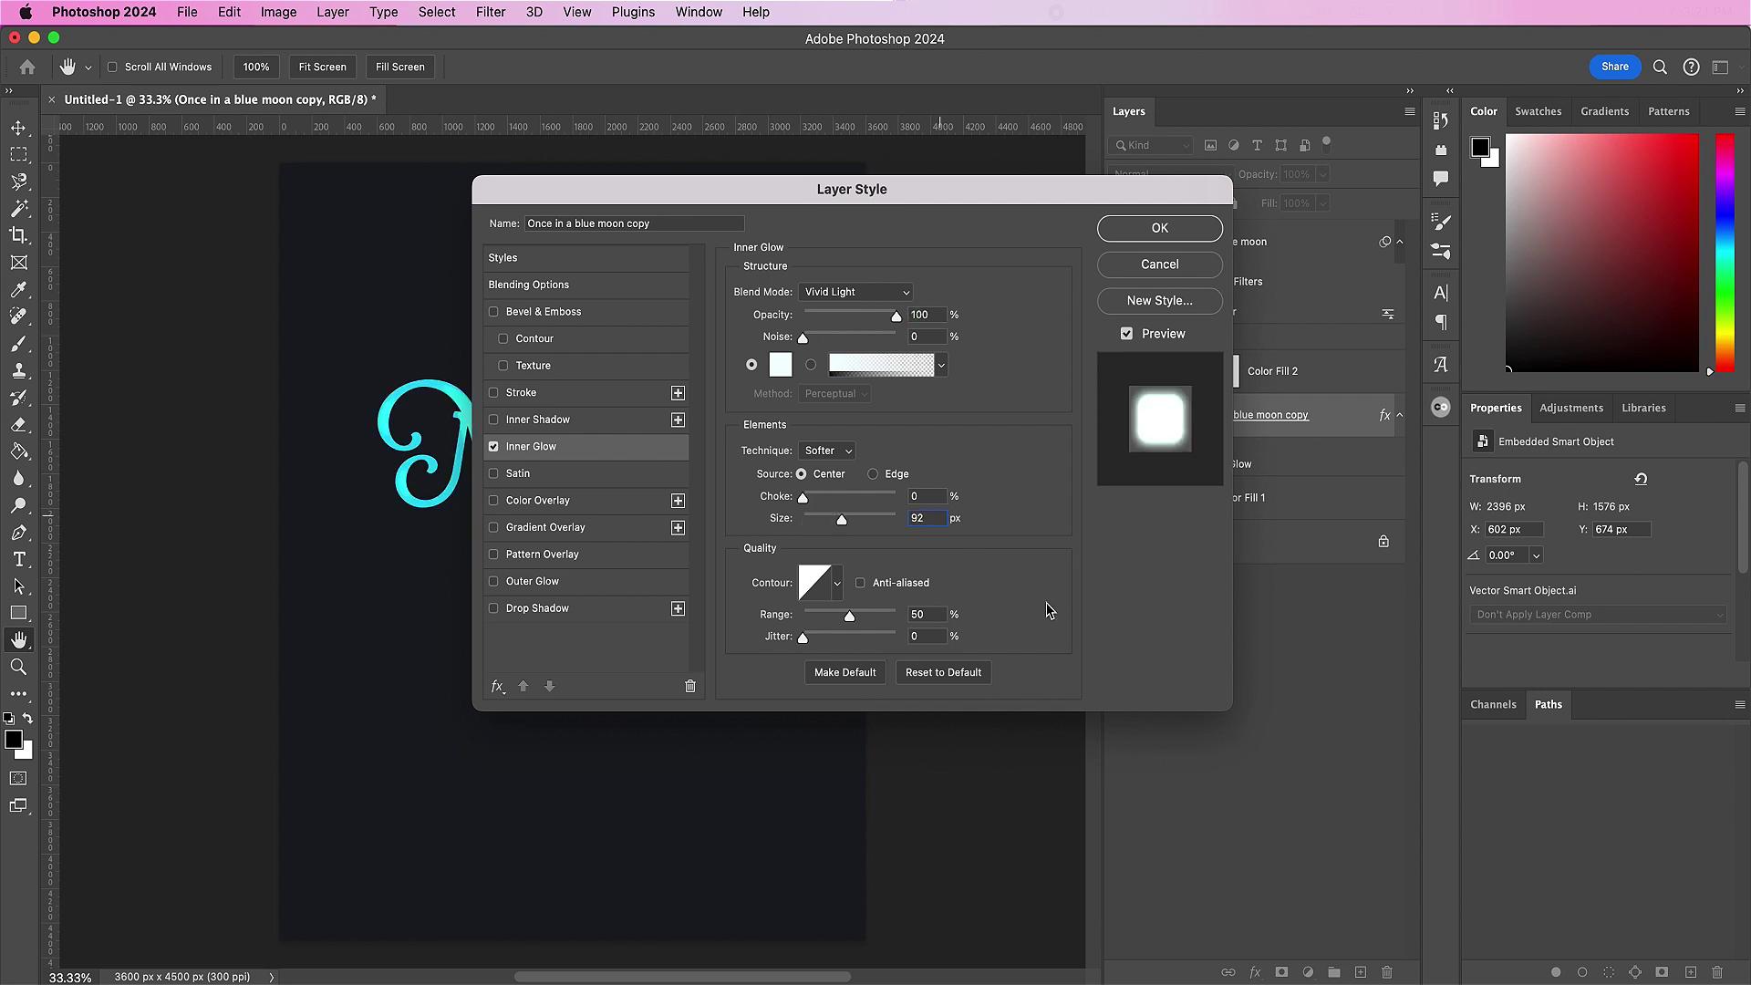
{"action": "double_click", "coordinate": [938, 613]}
{"action": "type", "text": "70"}
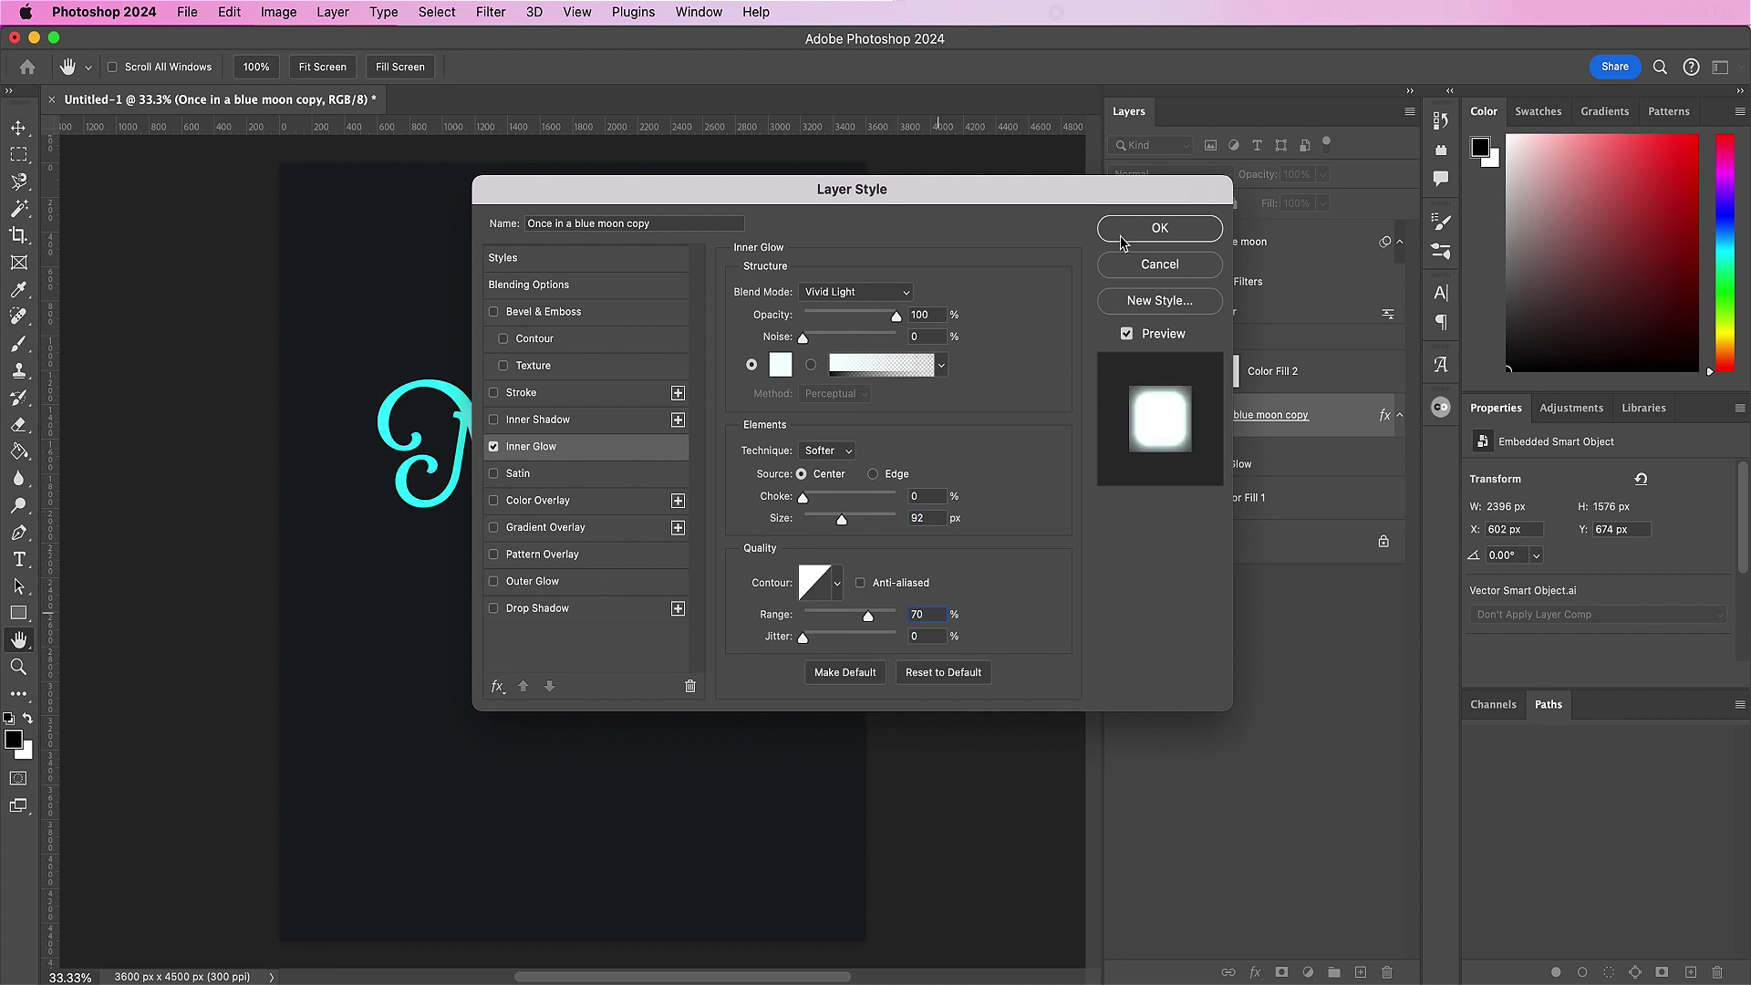
{"action": "left_click", "coordinate": [1124, 233]}
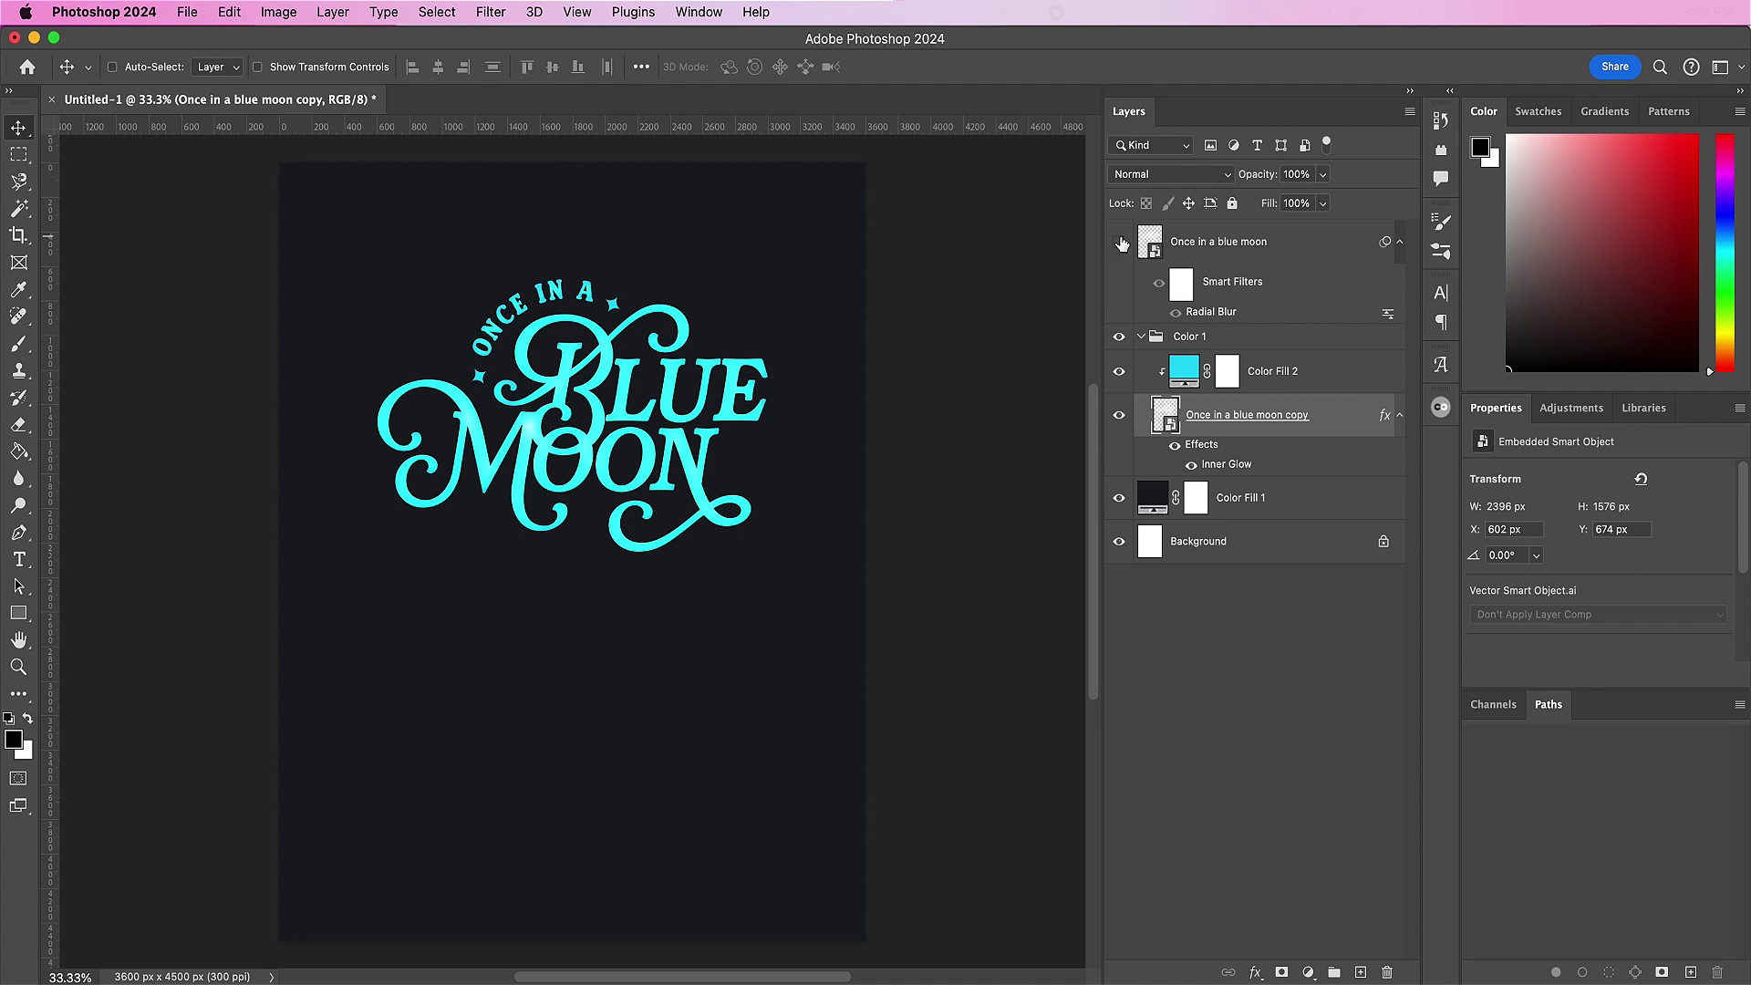
{"action": "left_click", "coordinate": [1119, 242]}
Step: Apply an 8-pixel Gaussian Blur smart filter to the cyan lettering copy
{"action": "left_click", "coordinate": [490, 12]}
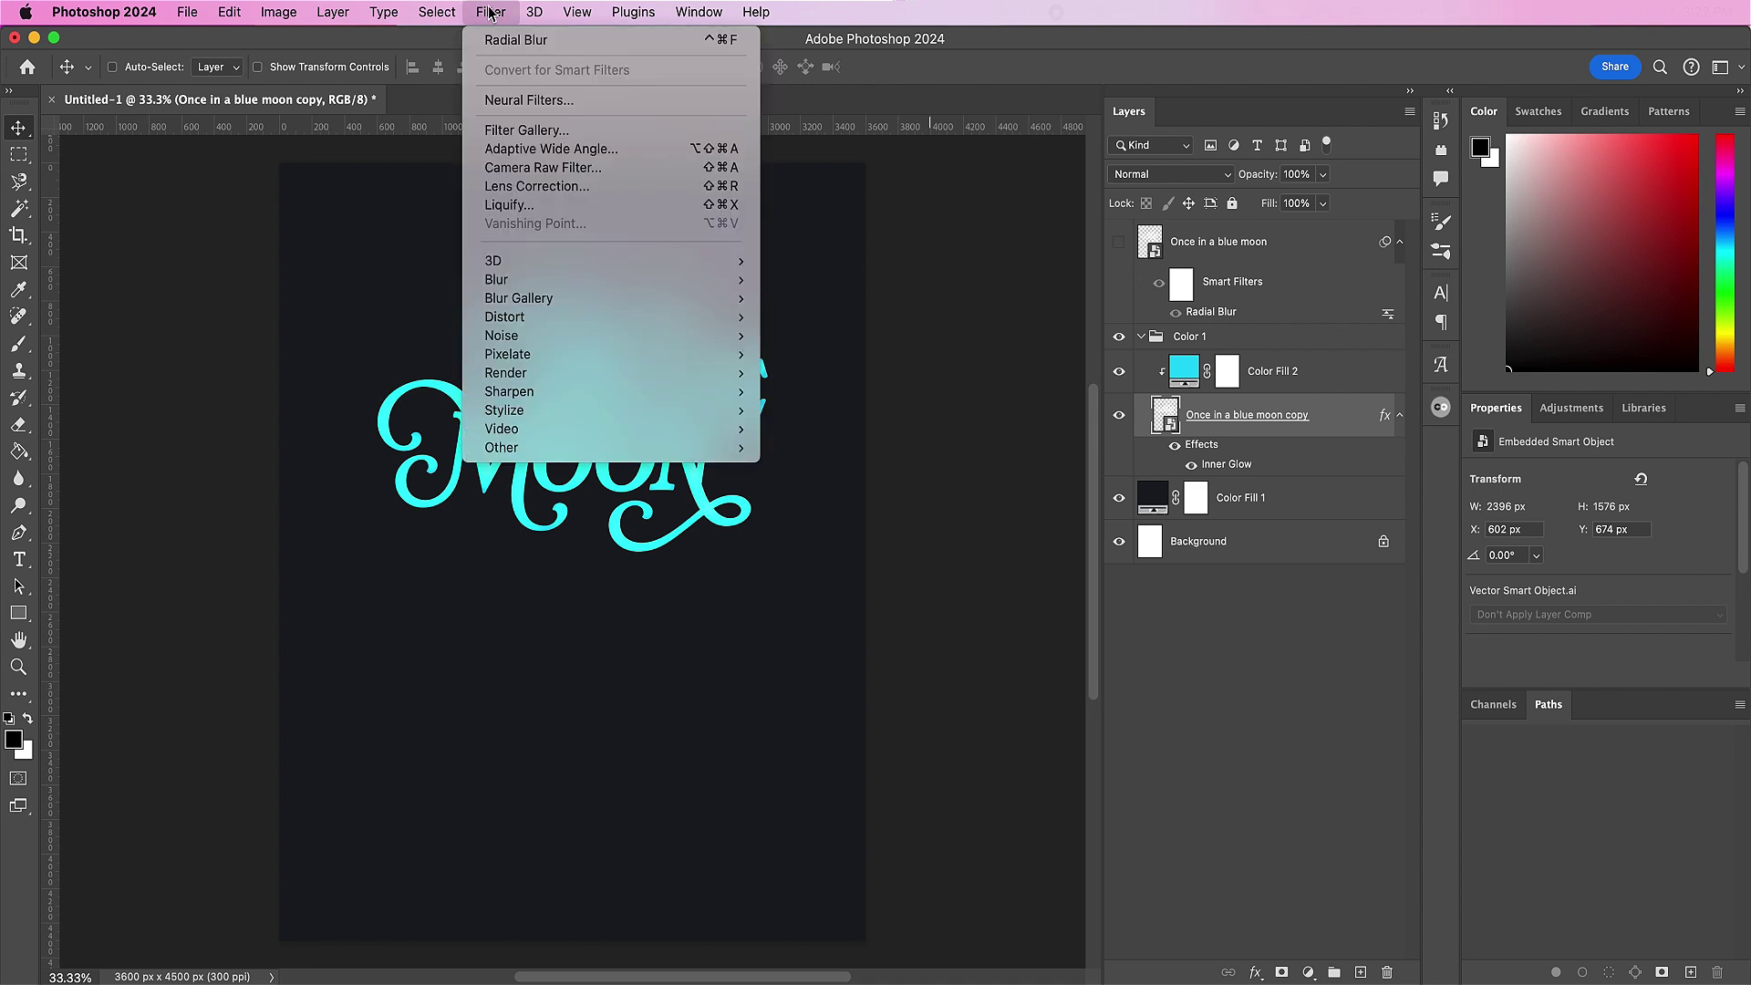
{"action": "mouse_move", "coordinate": [630, 280]}
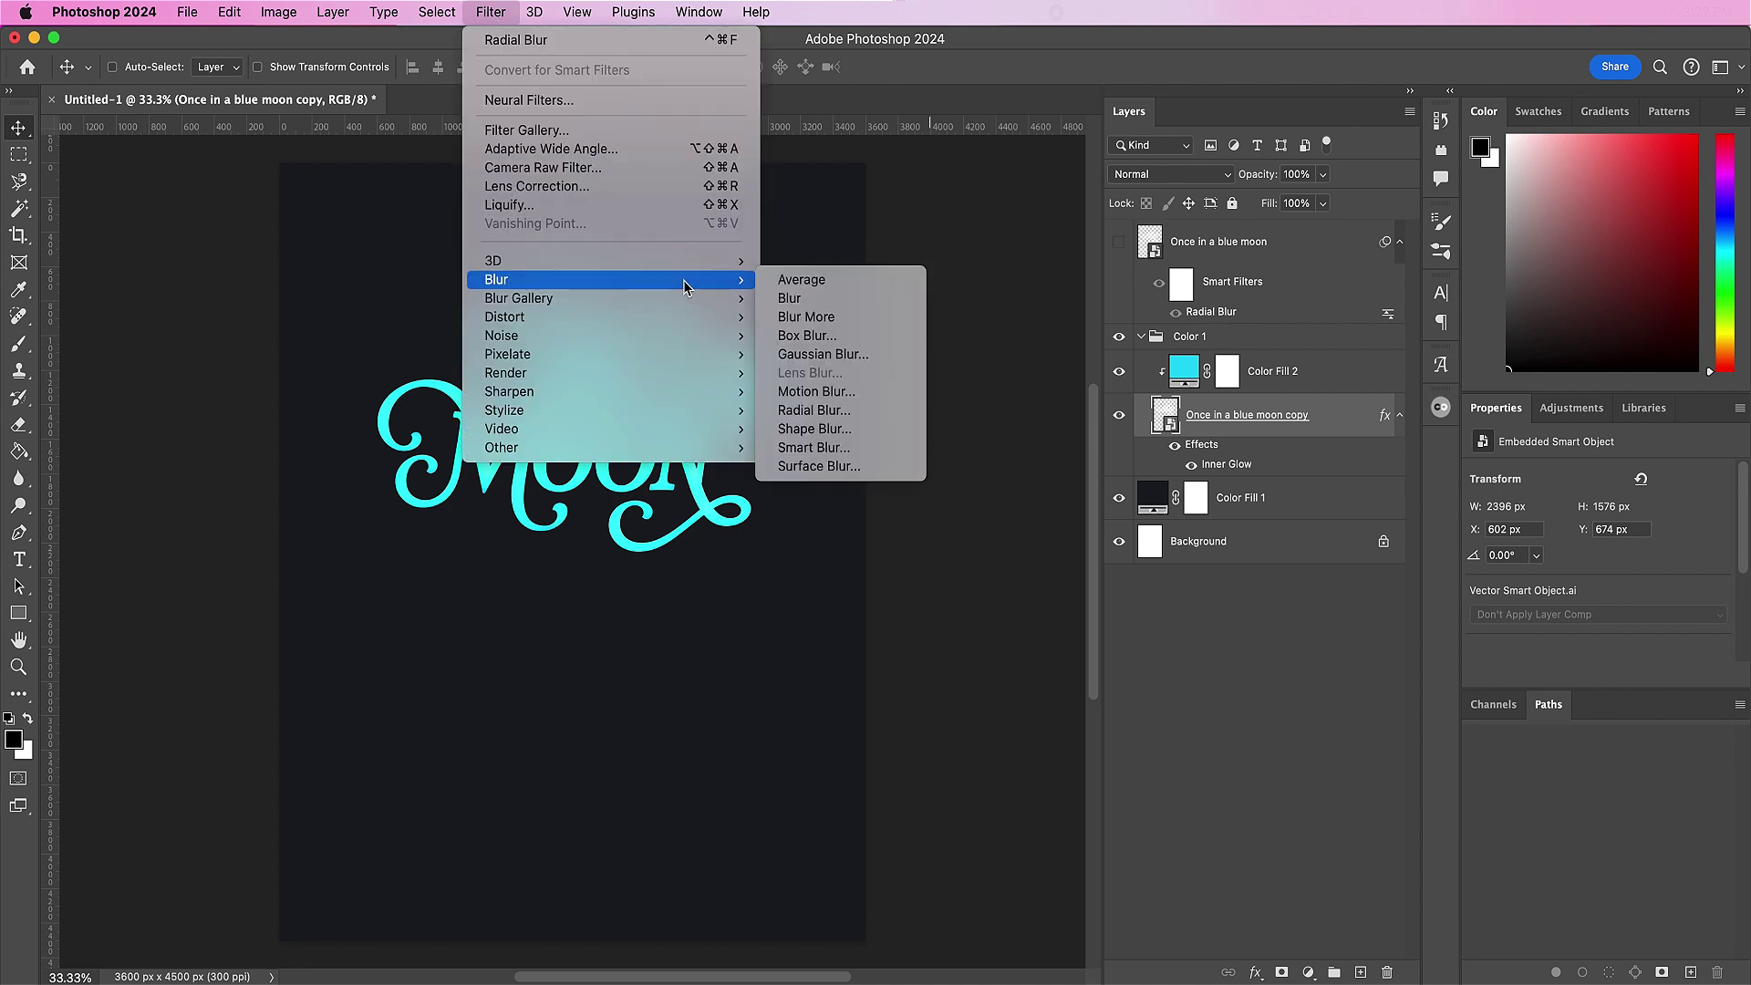
{"action": "left_click", "coordinate": [856, 354]}
{"action": "type", "text": "8"}
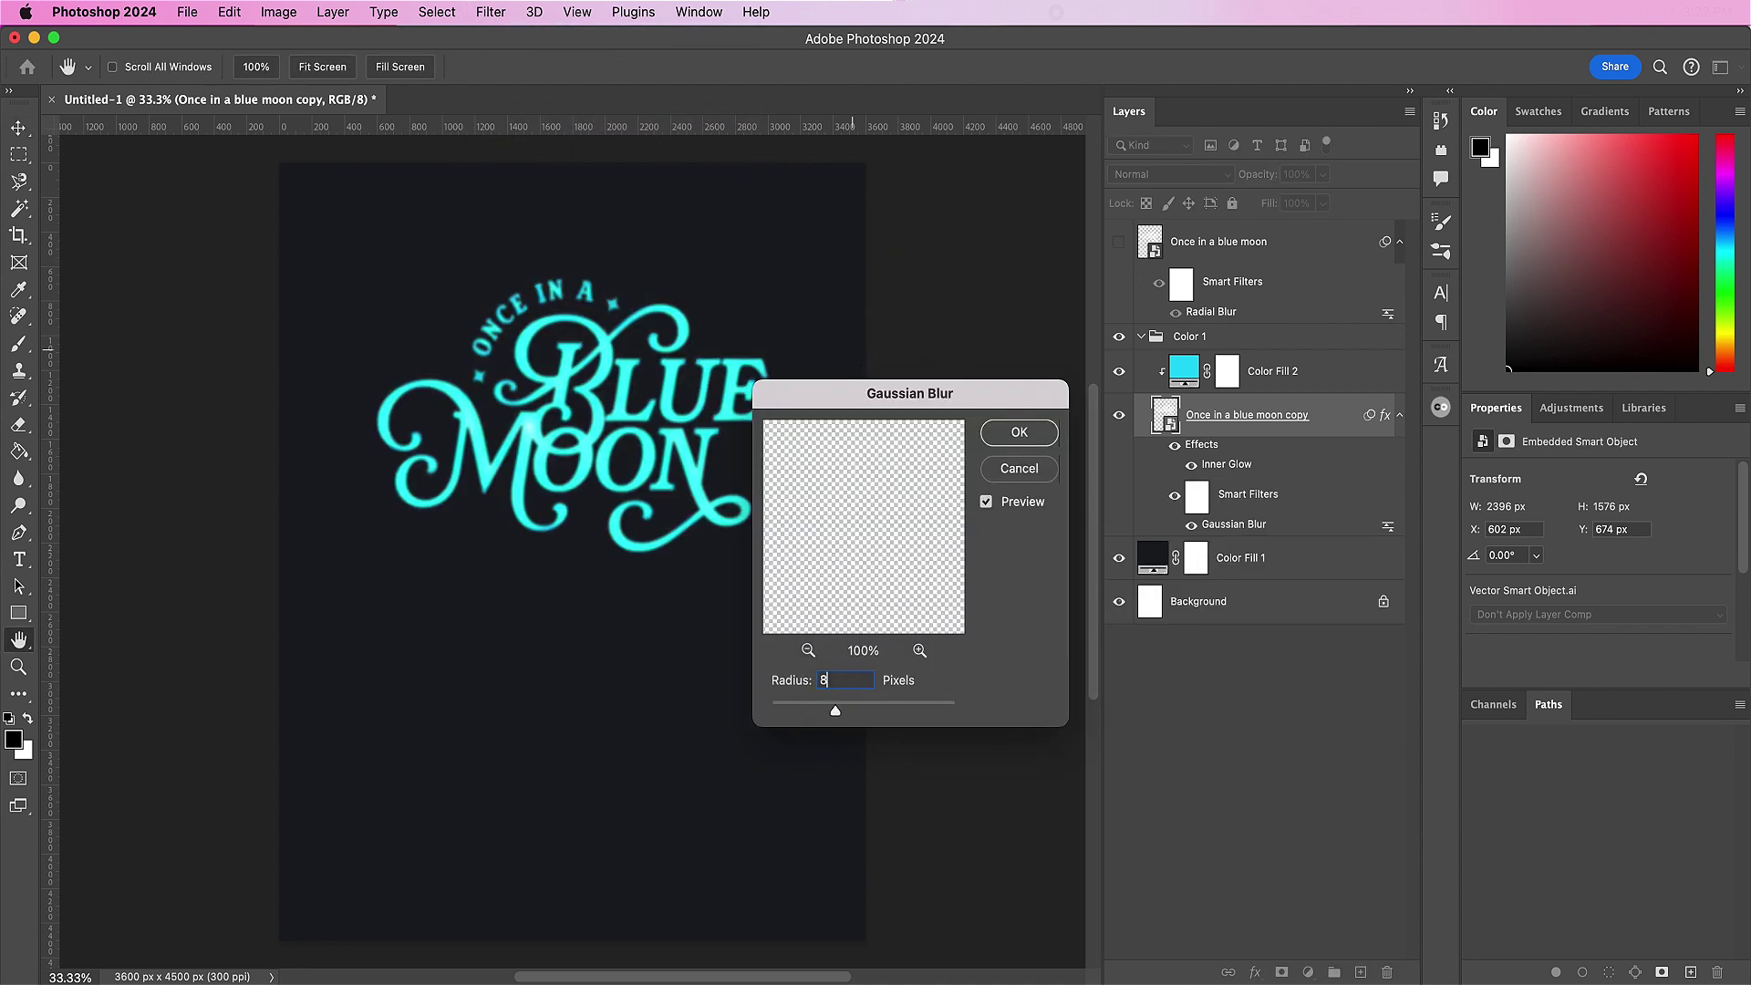
{"action": "left_click", "coordinate": [994, 436]}
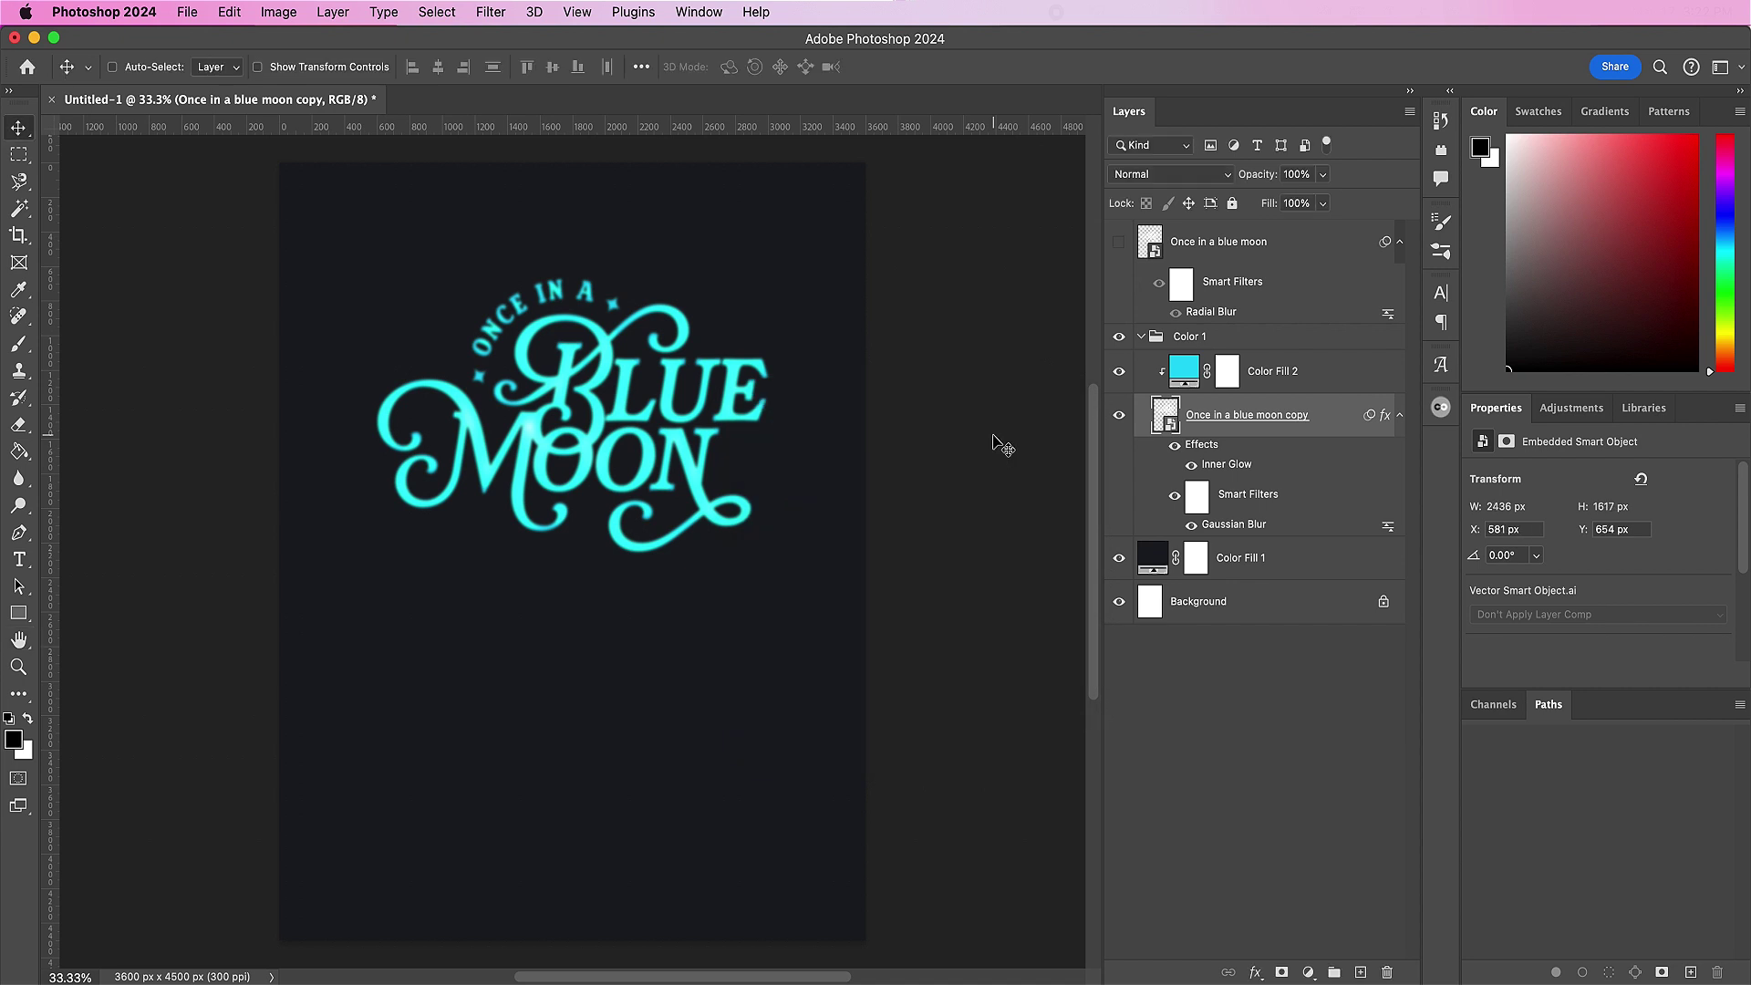
{"action": "left_click", "coordinate": [497, 13]}
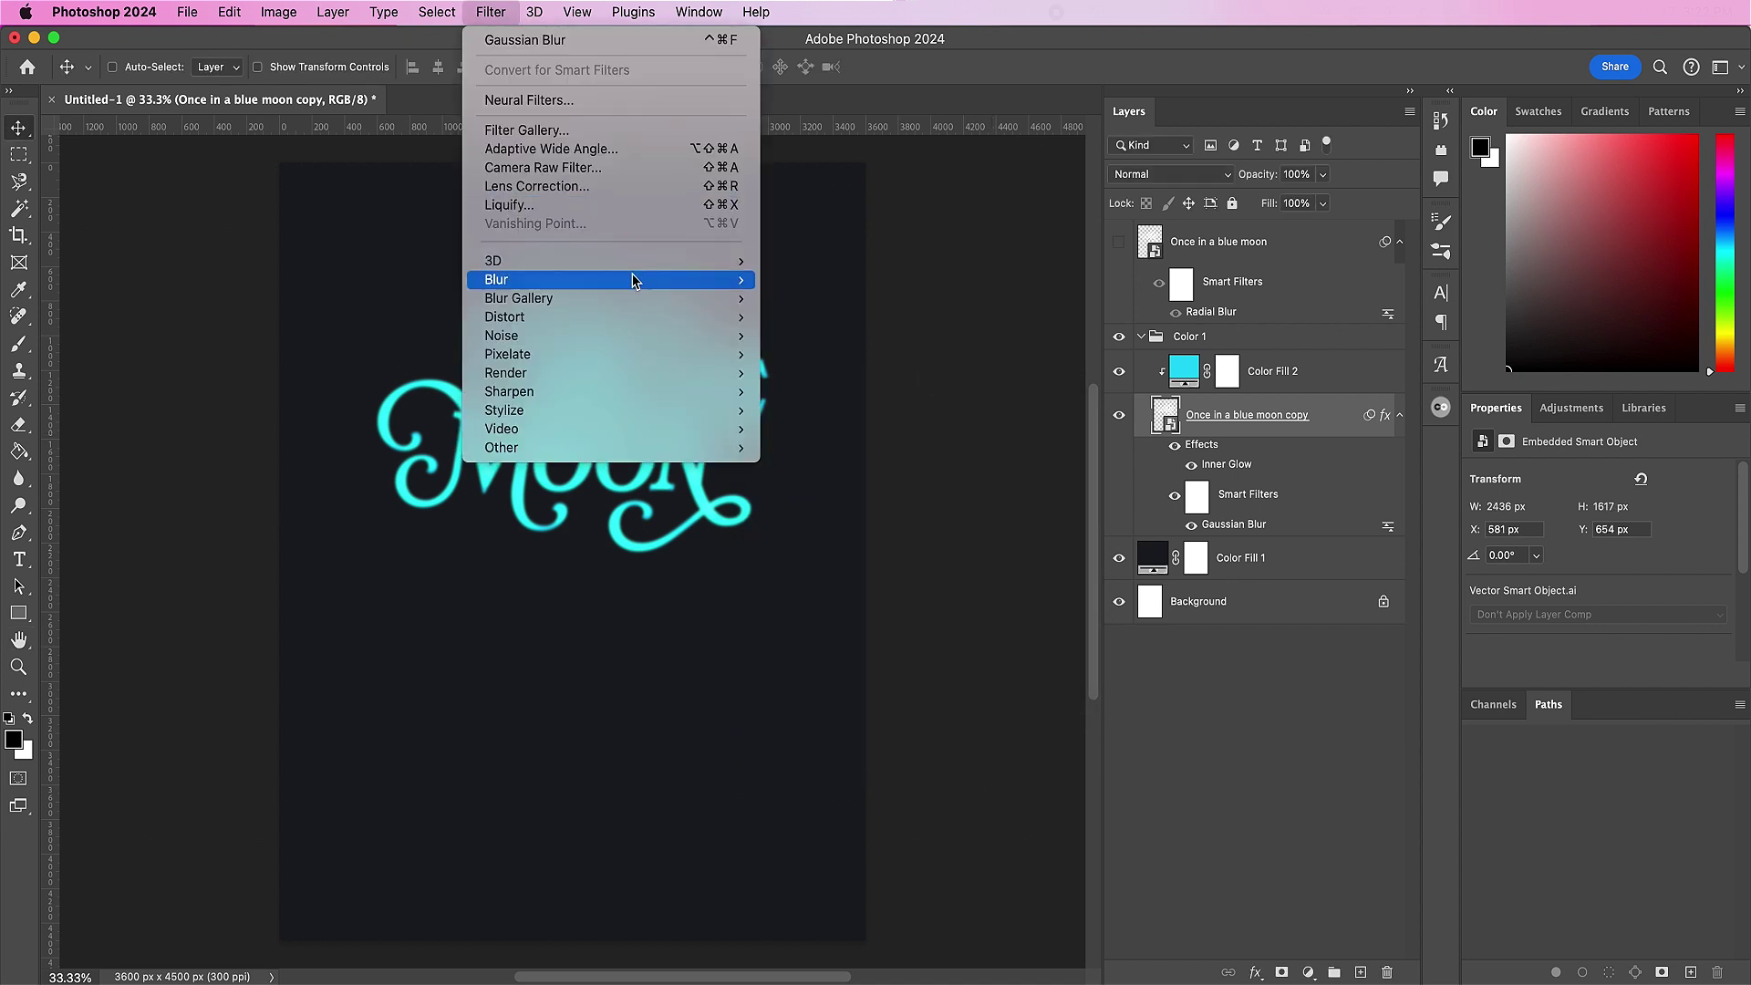
Step: Start a Path Blur and curve the first blur path from the lettering toward the top edge
{"action": "mouse_move", "coordinate": [642, 298]}
{"action": "left_click", "coordinate": [821, 354]}
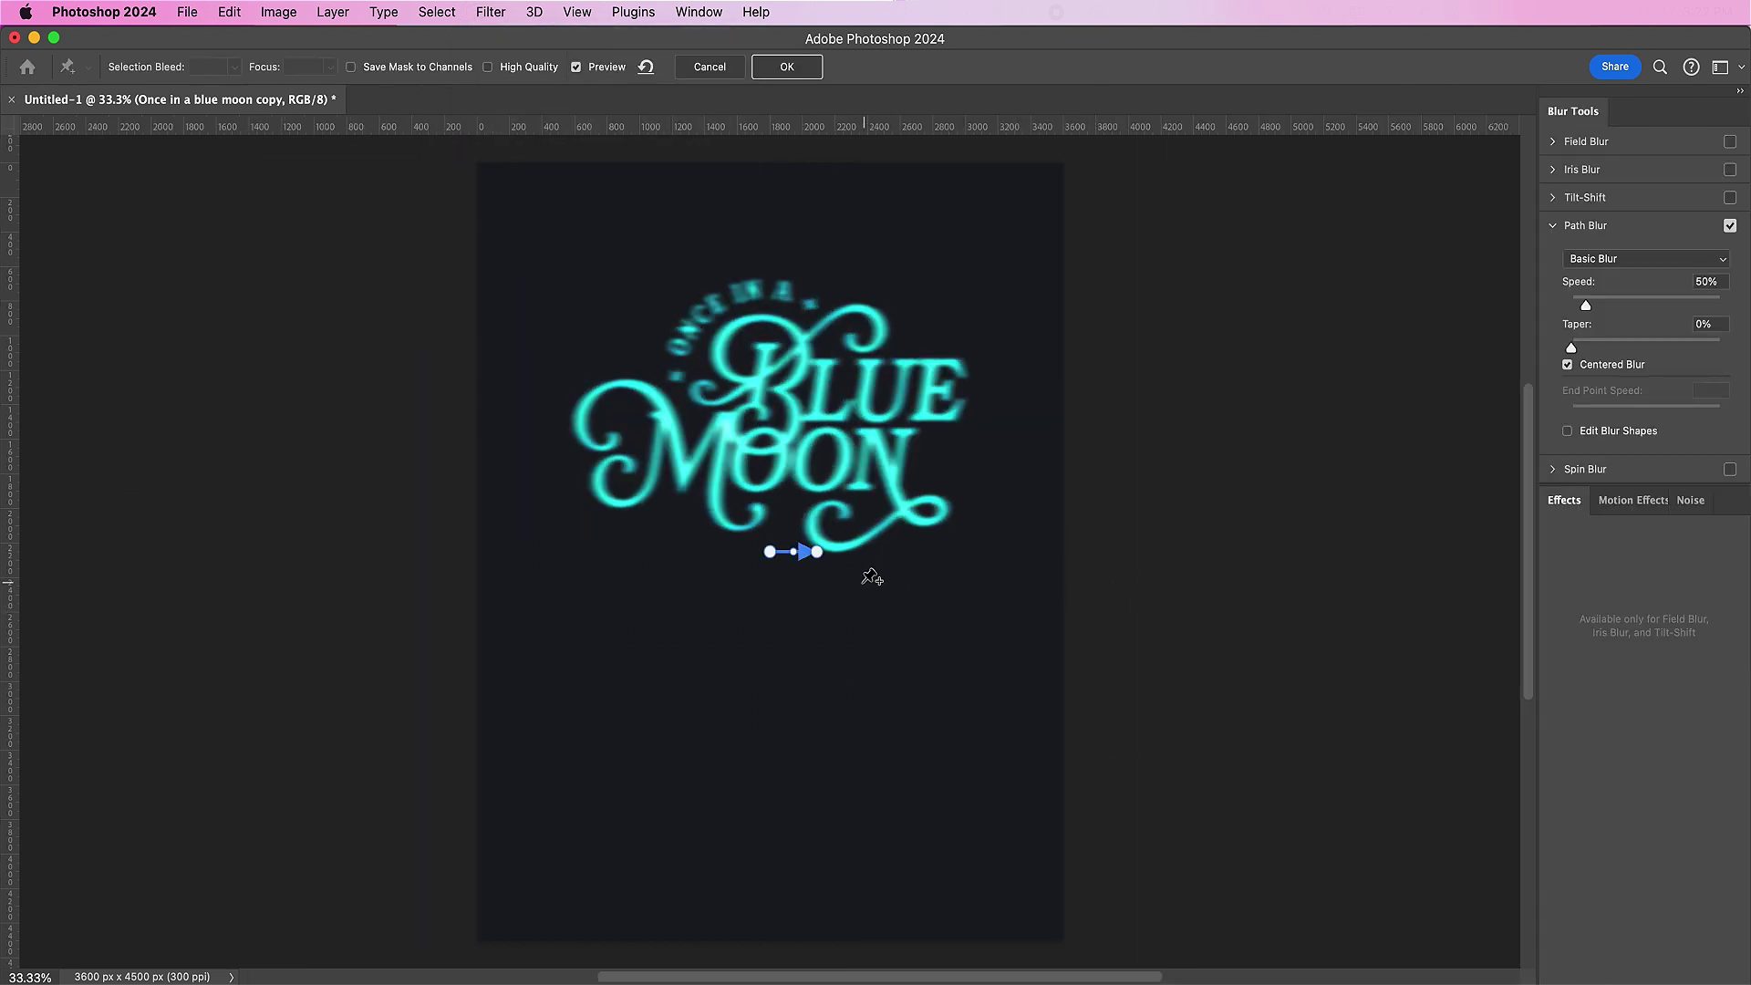
{"action": "left_click_drag", "start_coordinate": [770, 550], "coordinate": [826, 480]}
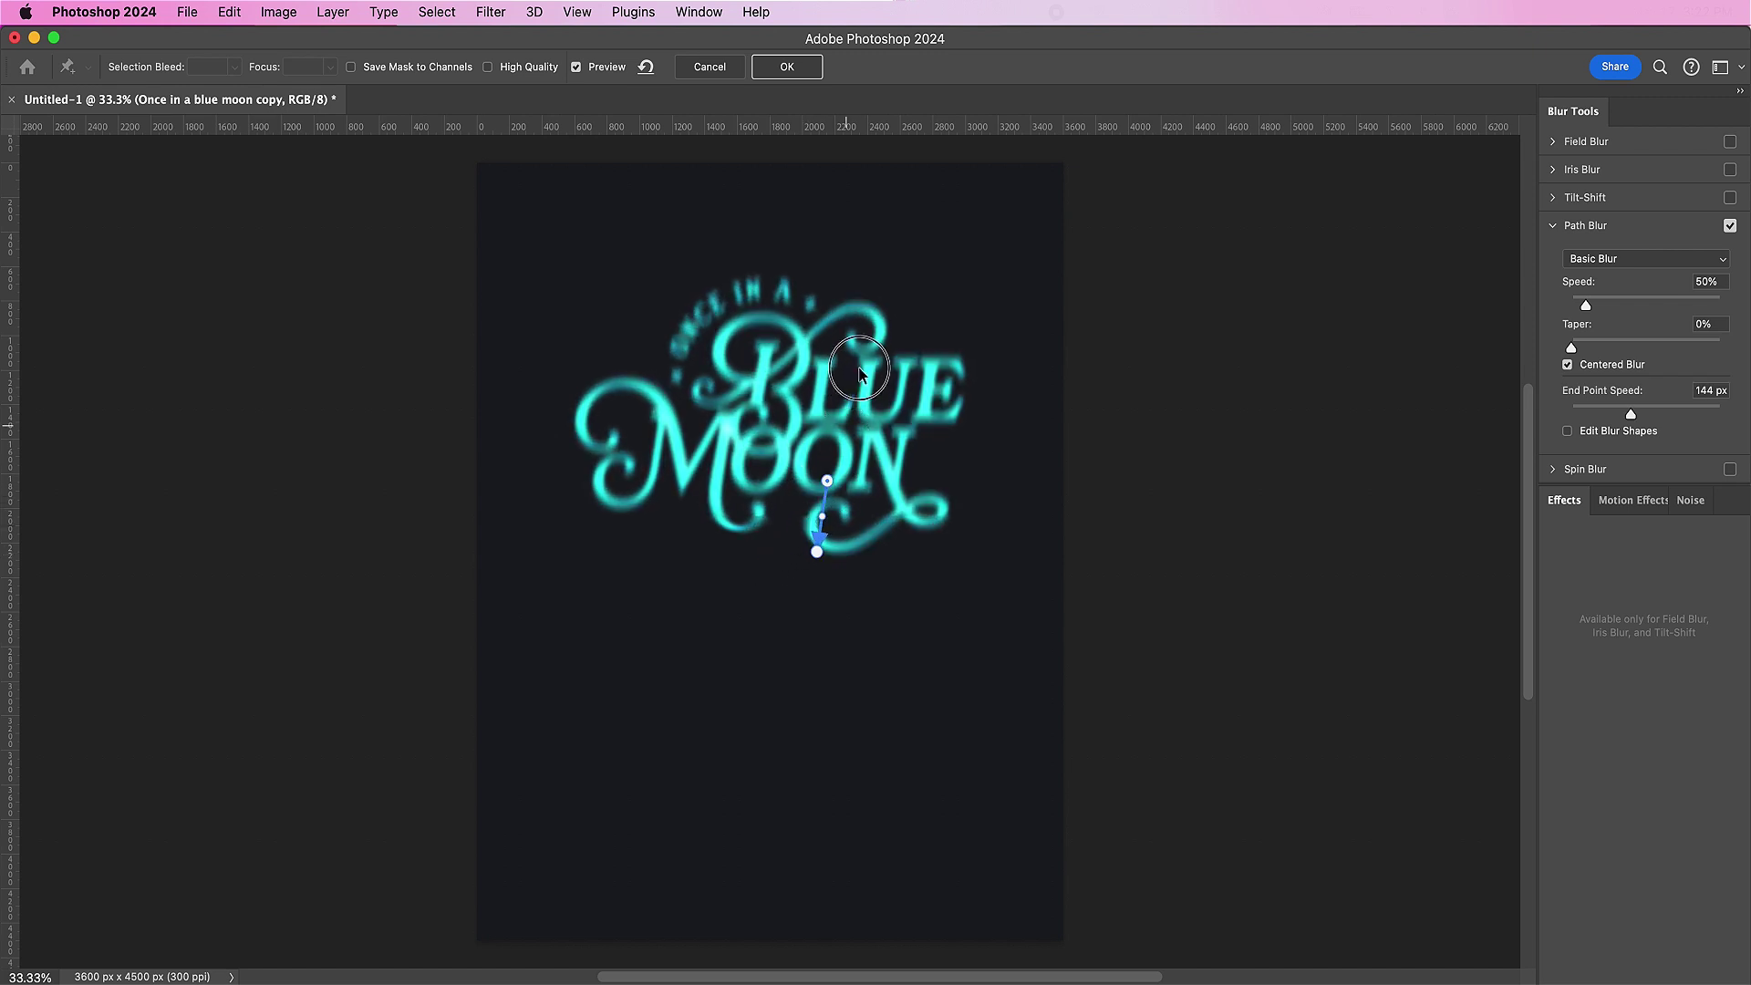
{"action": "left_click_drag", "start_coordinate": [859, 372], "coordinate": [925, 401]}
{"action": "left_click_drag", "start_coordinate": [815, 551], "coordinate": [886, 149]}
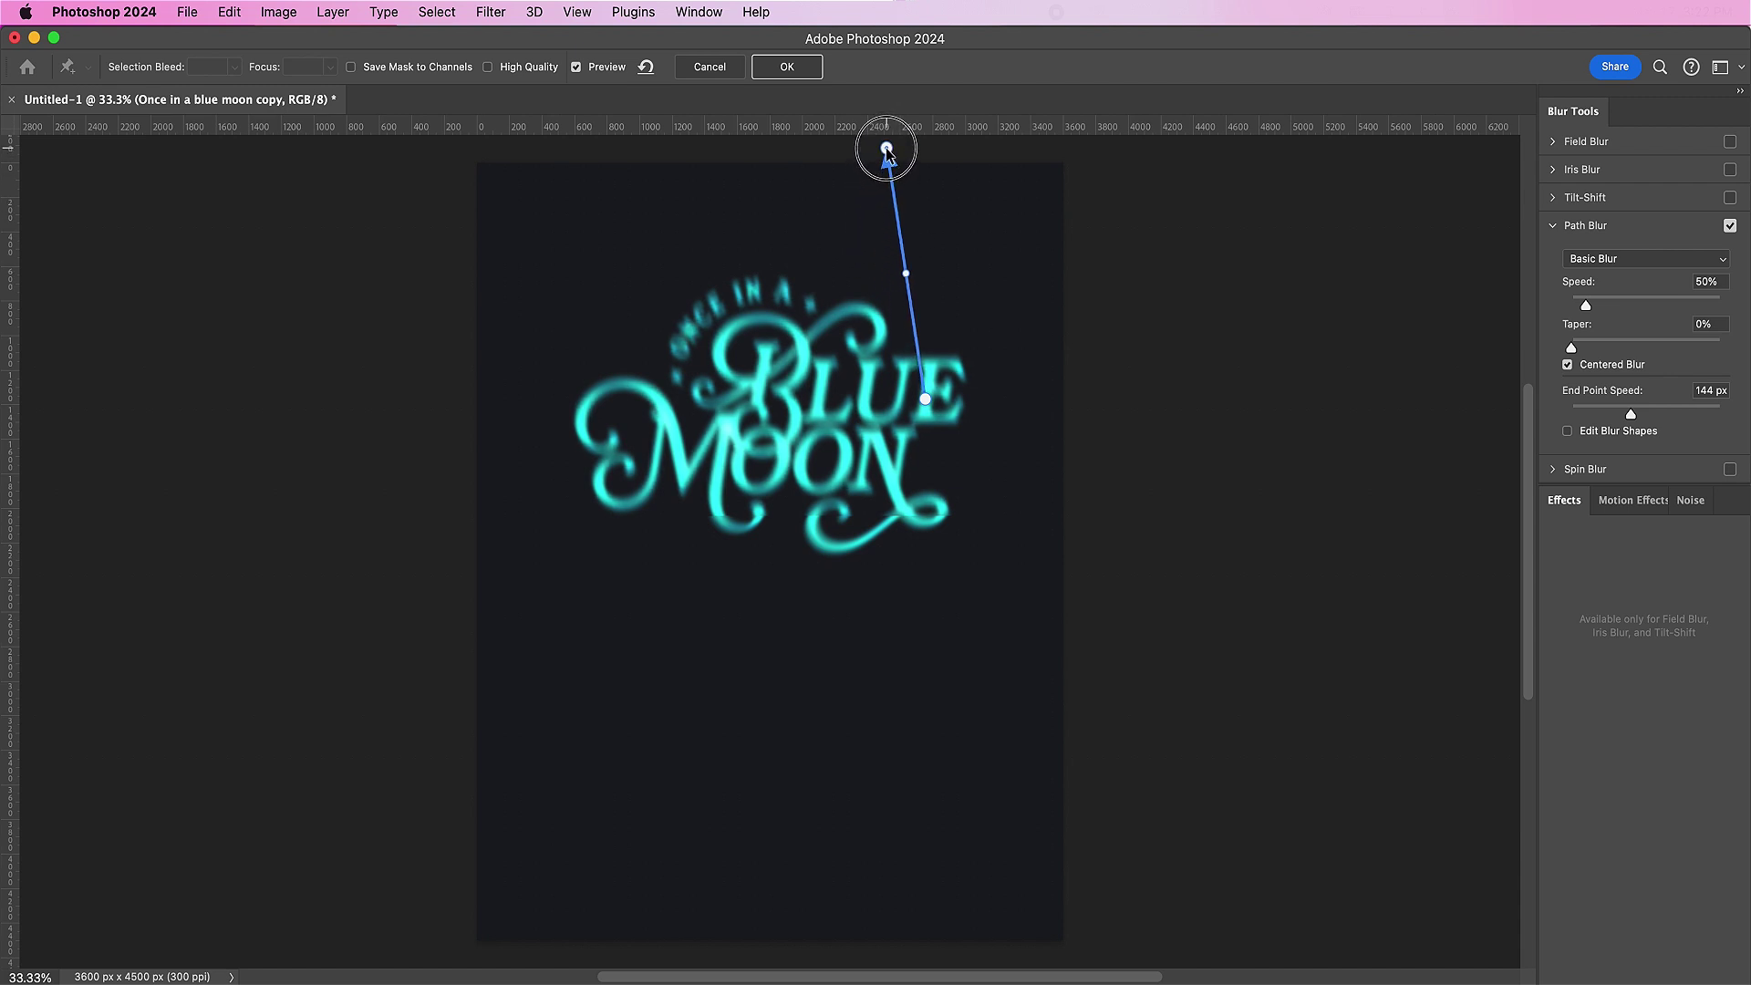
{"action": "left_click_drag", "start_coordinate": [906, 274], "coordinate": [952, 264]}
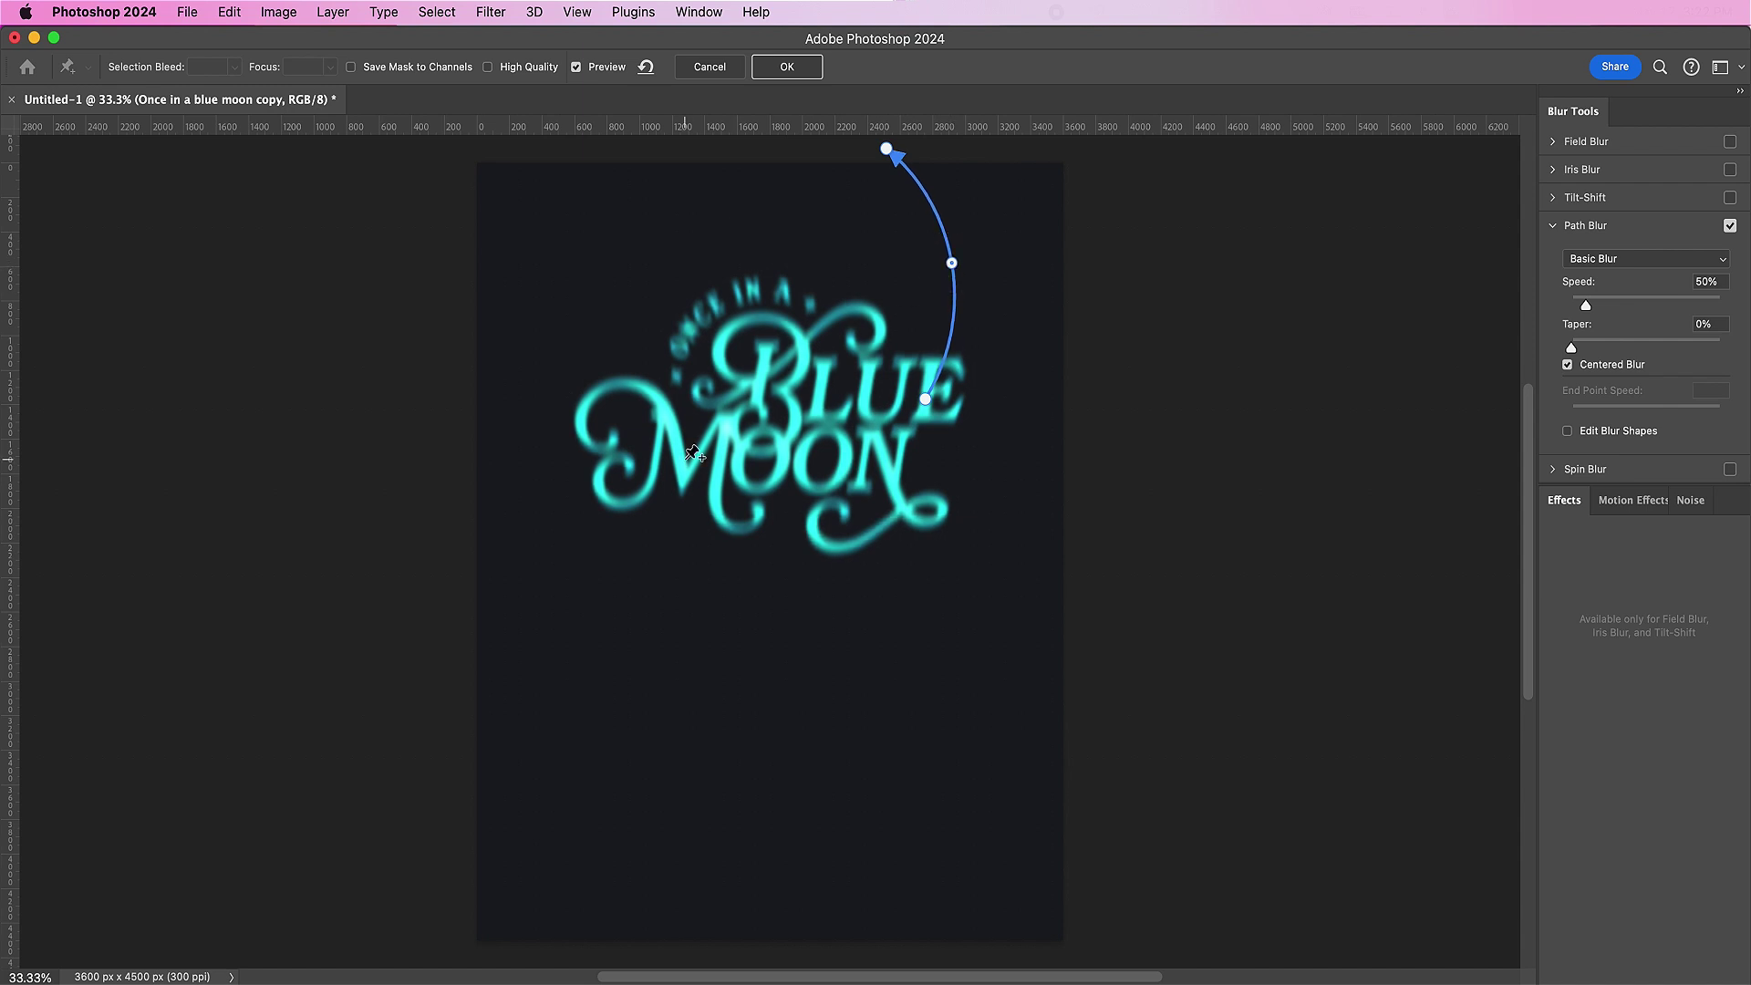
Step: Draw a second blur path down the lettering's left side and bend it into a curve
{"action": "left_click", "coordinate": [621, 459]}
{"action": "double_click", "coordinate": [683, 629]}
{"action": "left_click_drag", "start_coordinate": [653, 545], "coordinate": [635, 545]}
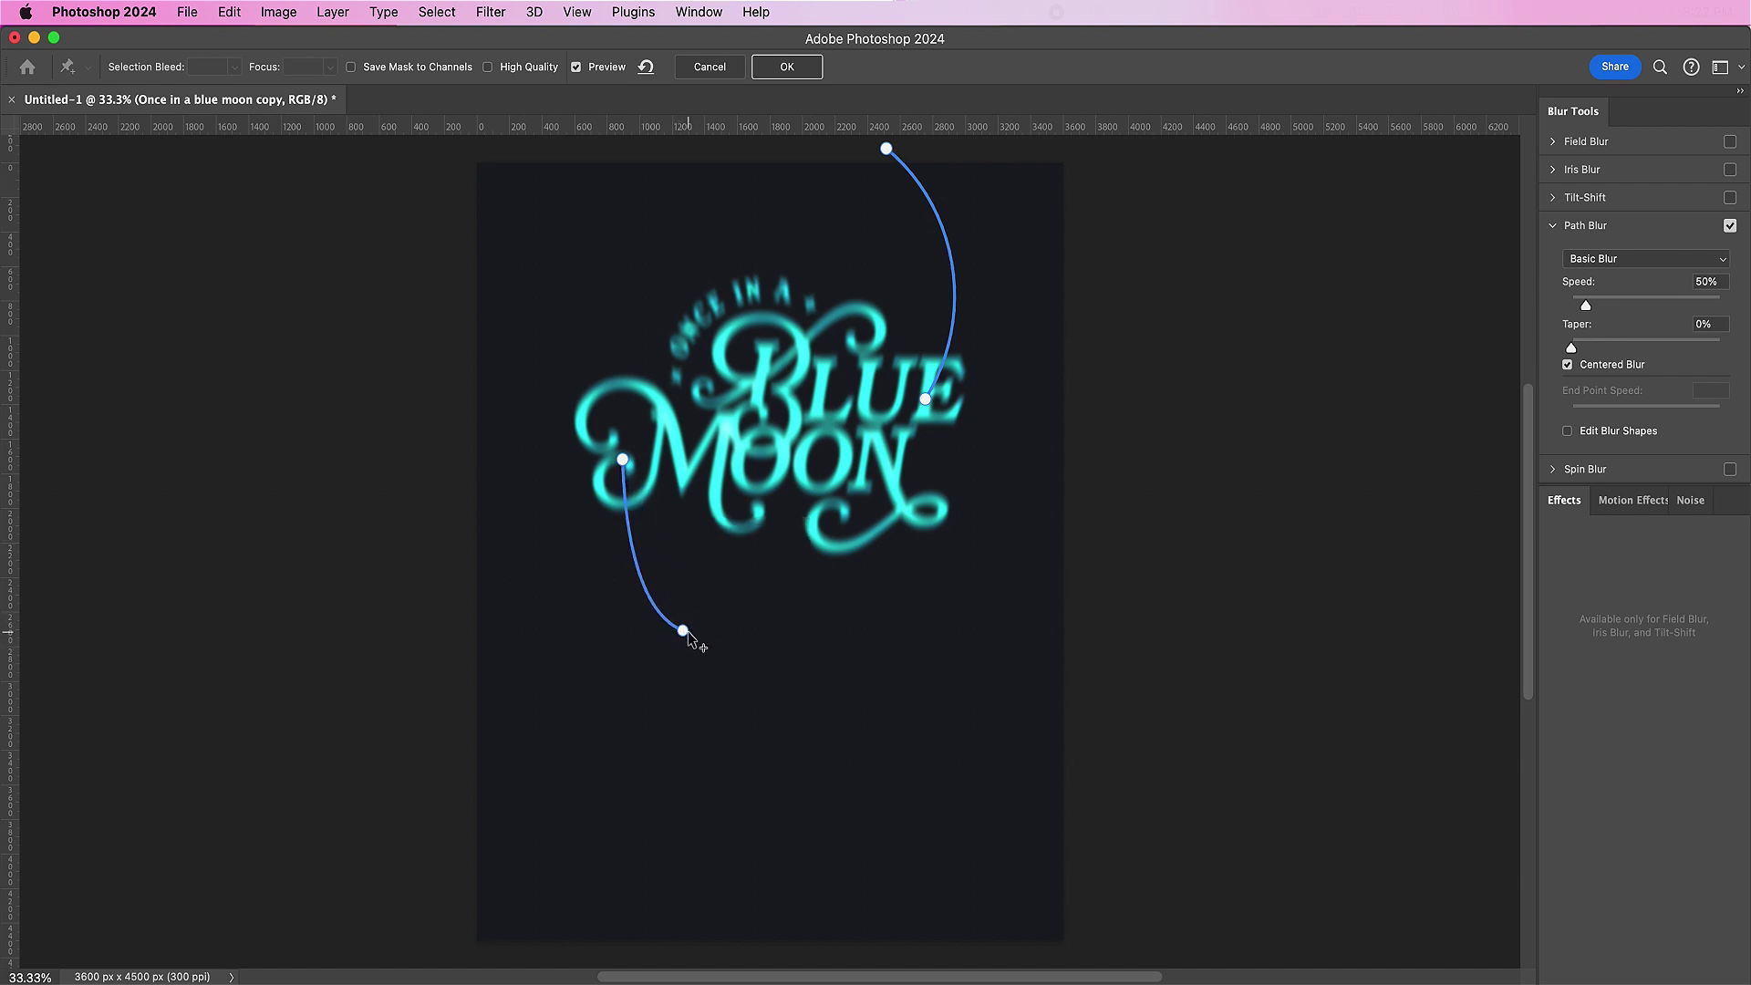
{"action": "left_click", "coordinate": [683, 629], "text": "alt"}
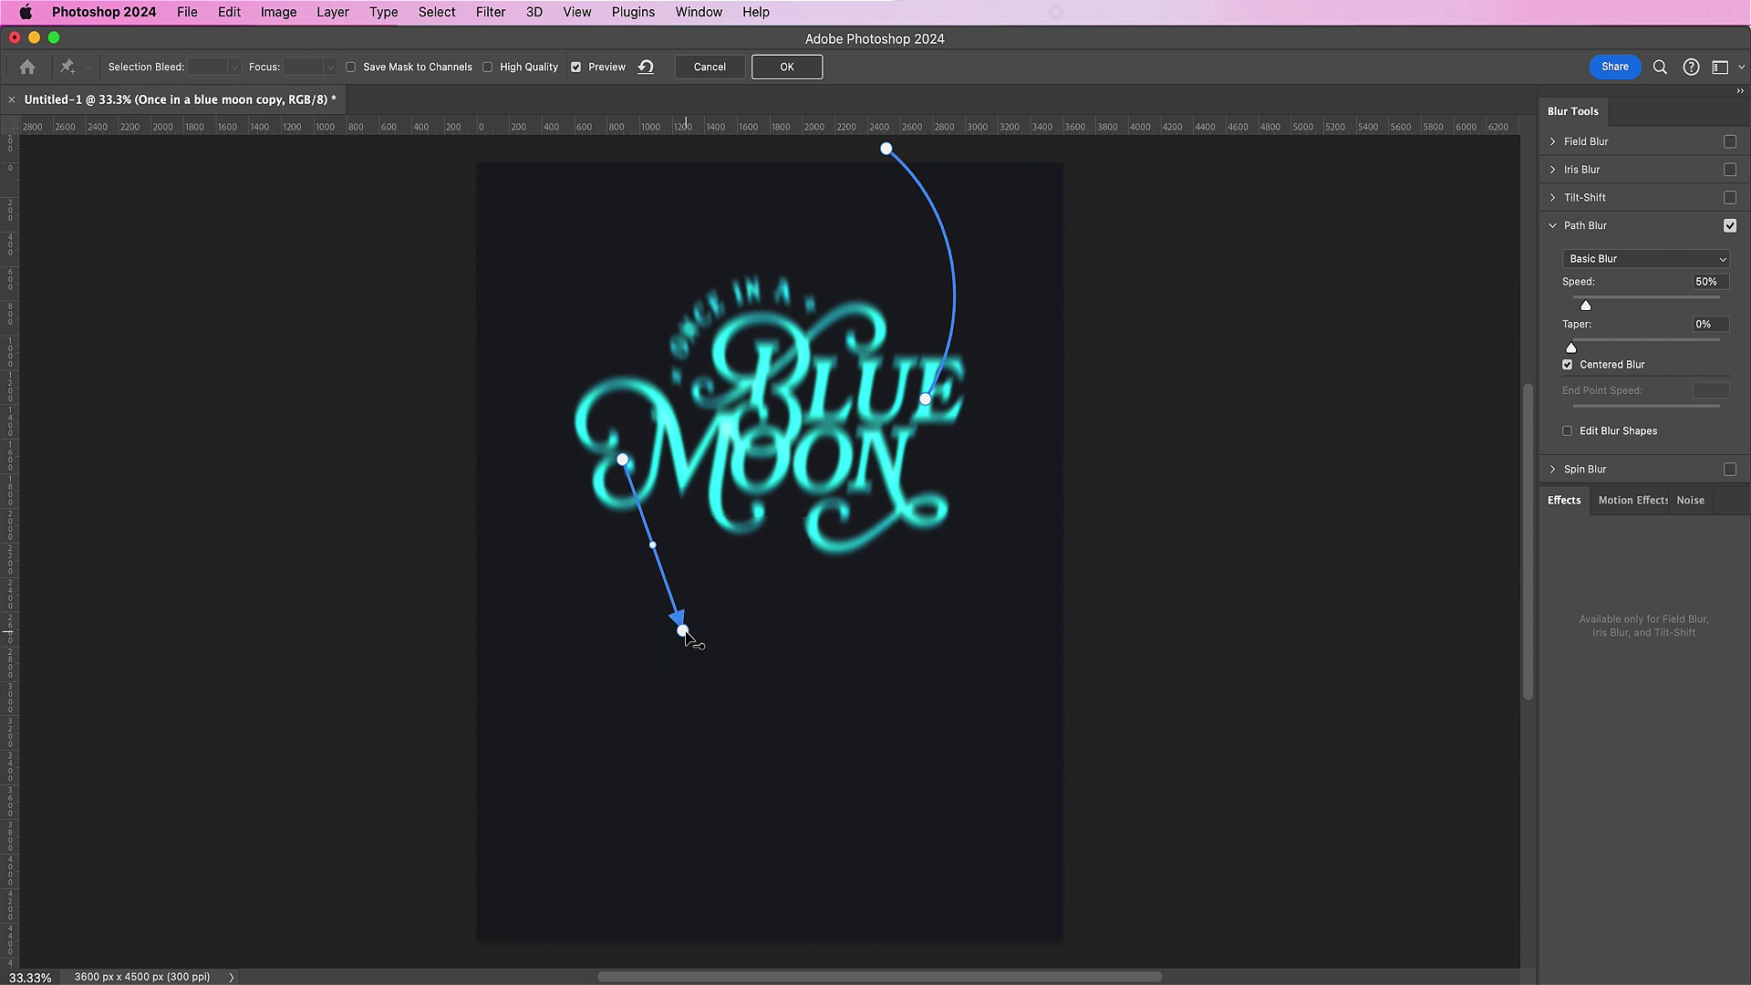
{"action": "left_click_drag", "start_coordinate": [653, 545], "coordinate": [619, 567]}
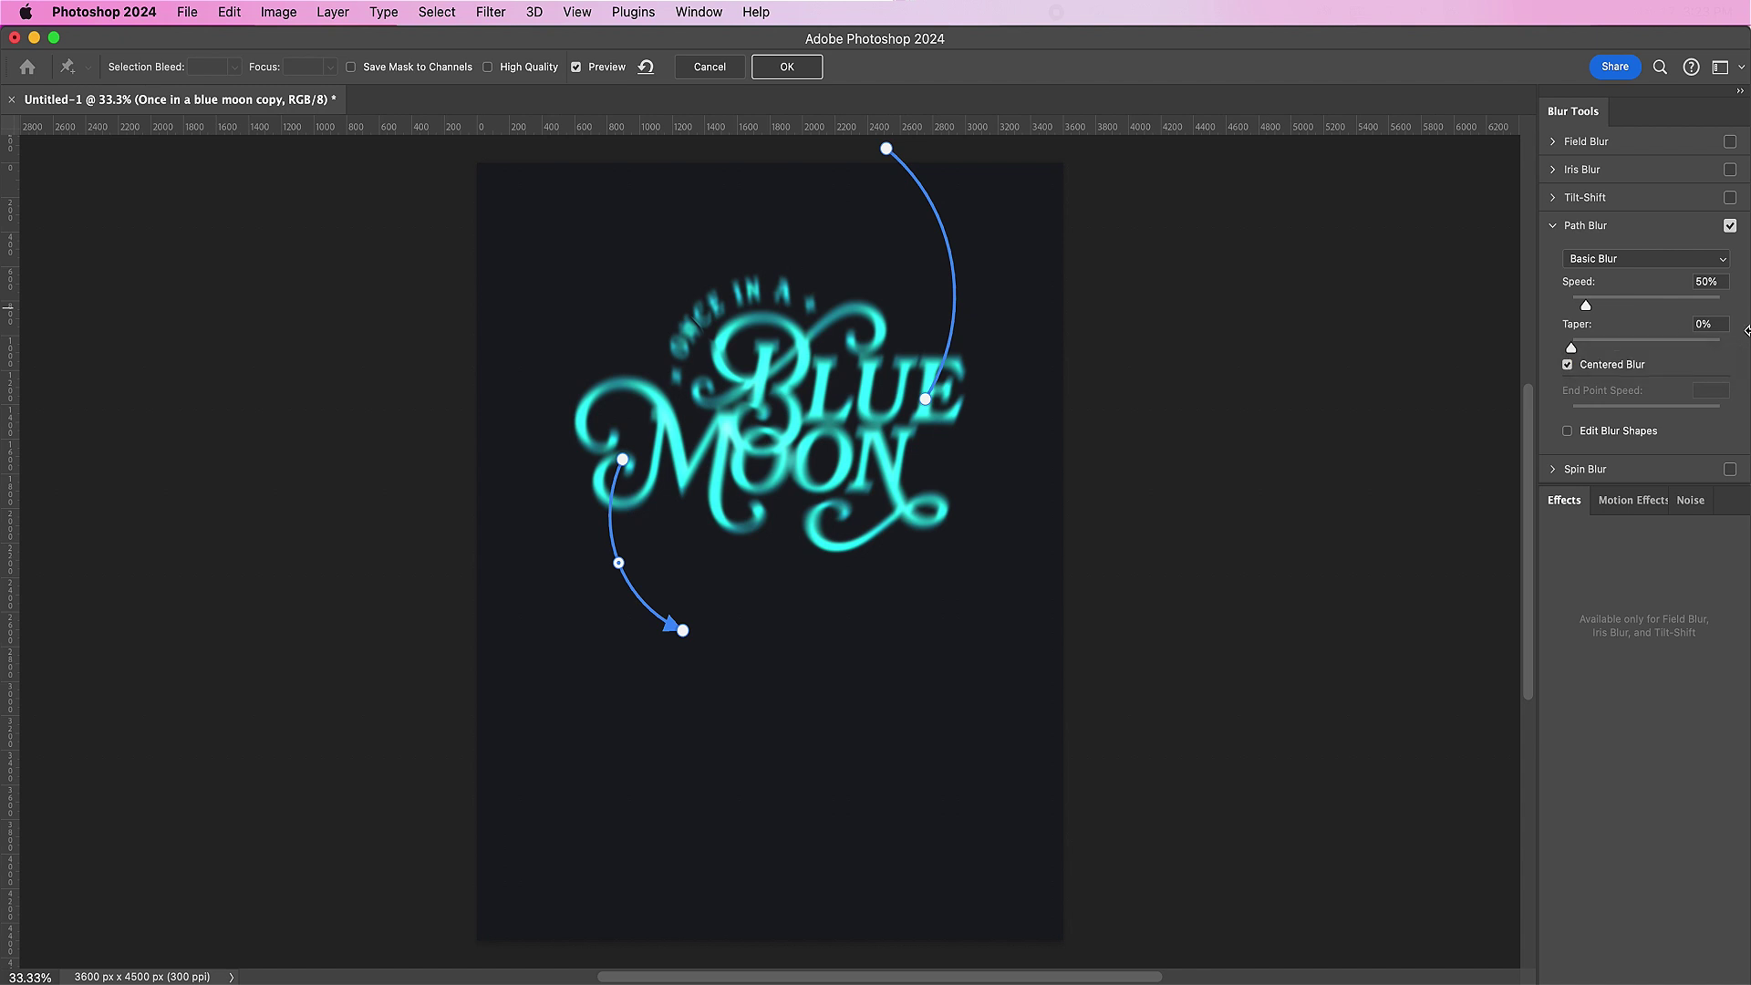
Step: Set Path Blur speed to 212% and taper to 24%, disable Centered Blur, and apply it
{"action": "left_click", "coordinate": [1707, 282]}
{"action": "type", "text": "212"}
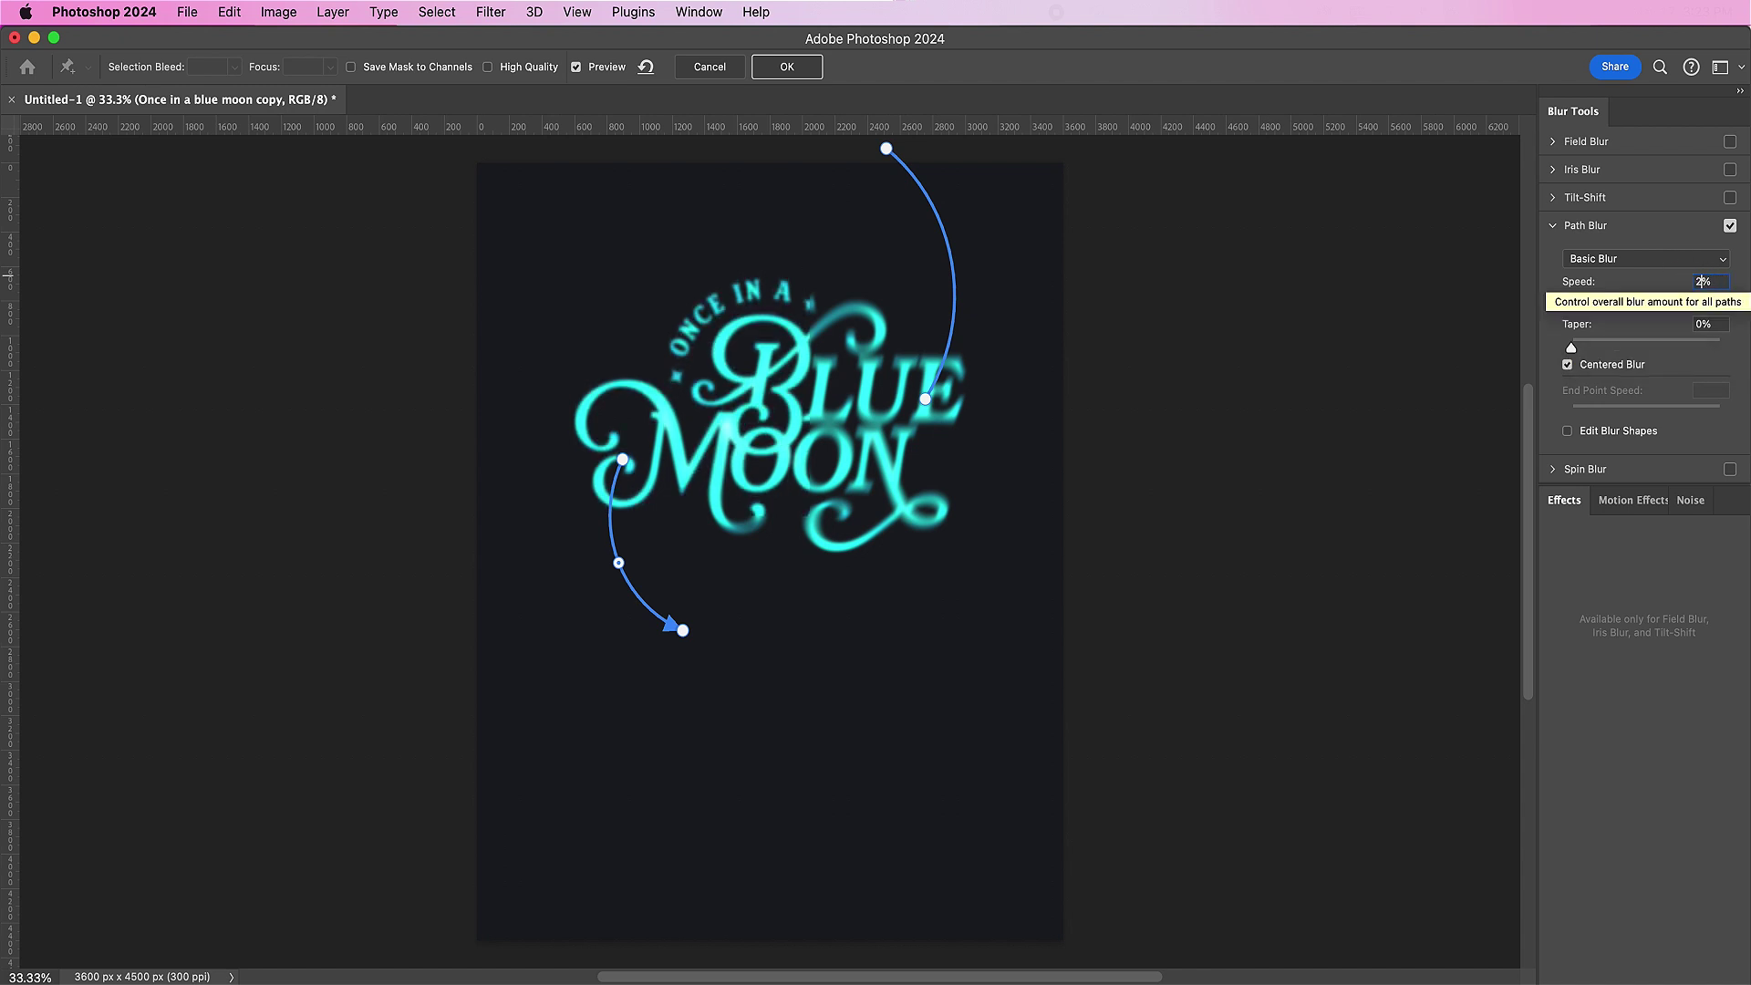
{"action": "left_click", "coordinate": [1719, 323]}
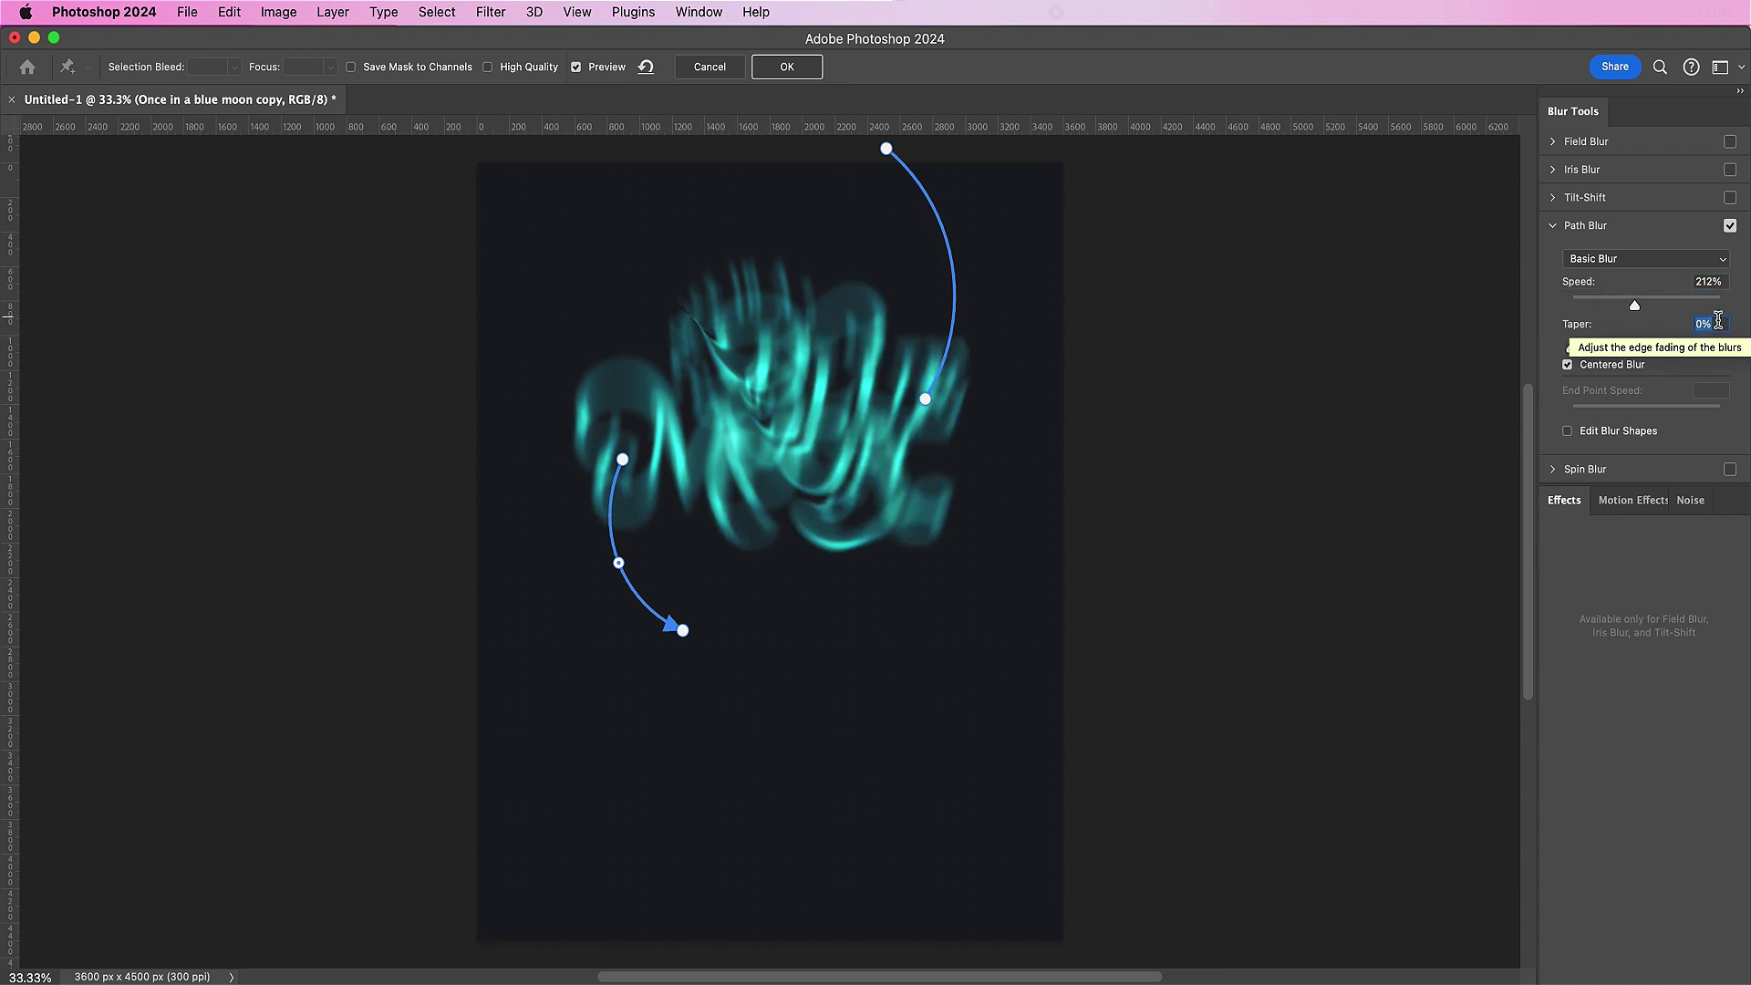
{"action": "type", "text": "24"}
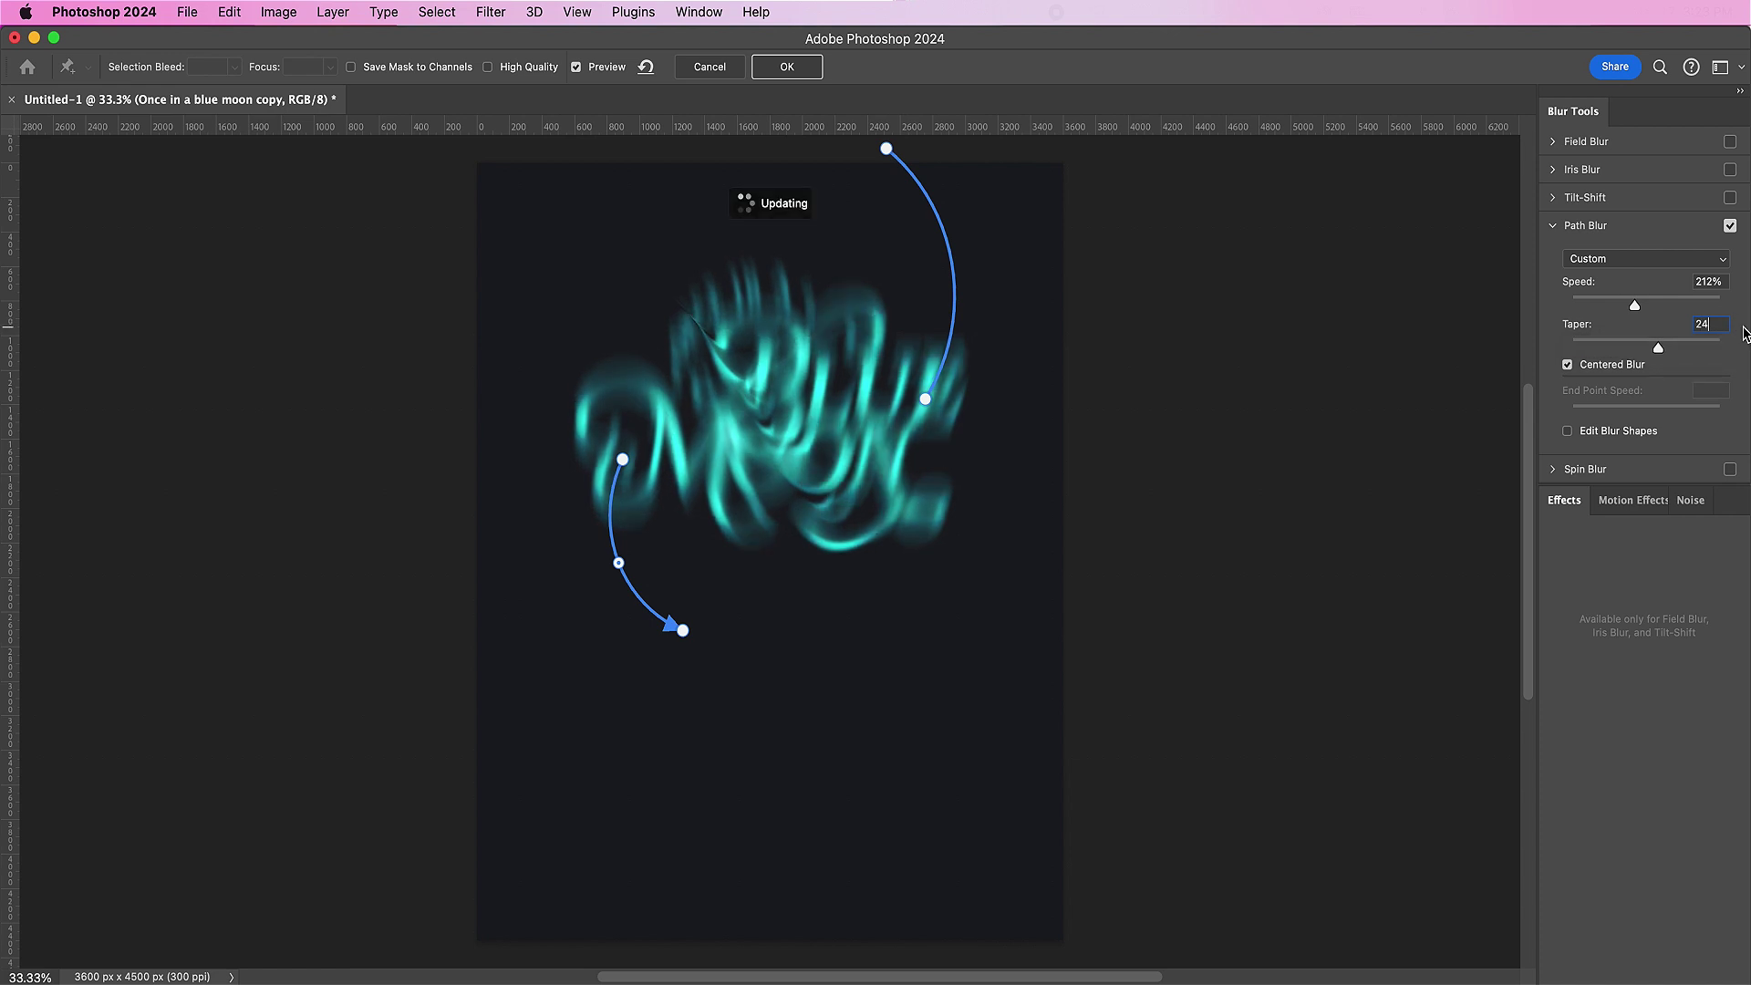
{"action": "key", "text": "Return"}
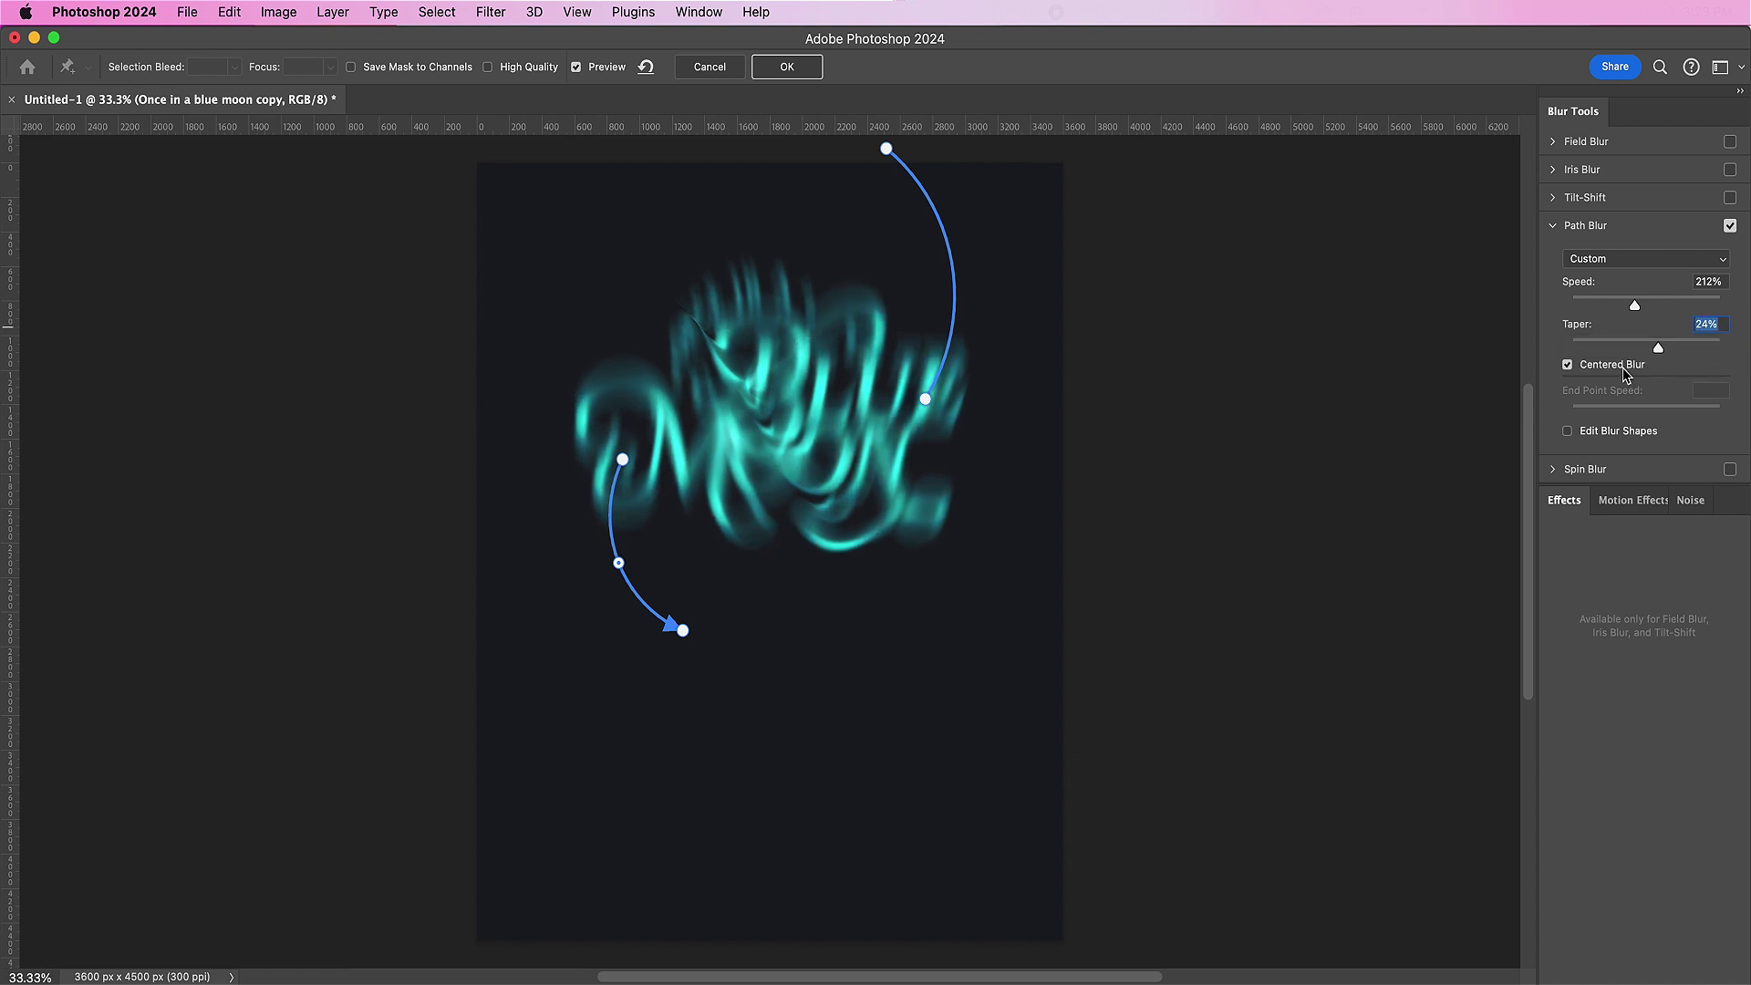
{"action": "left_click", "coordinate": [1605, 365]}
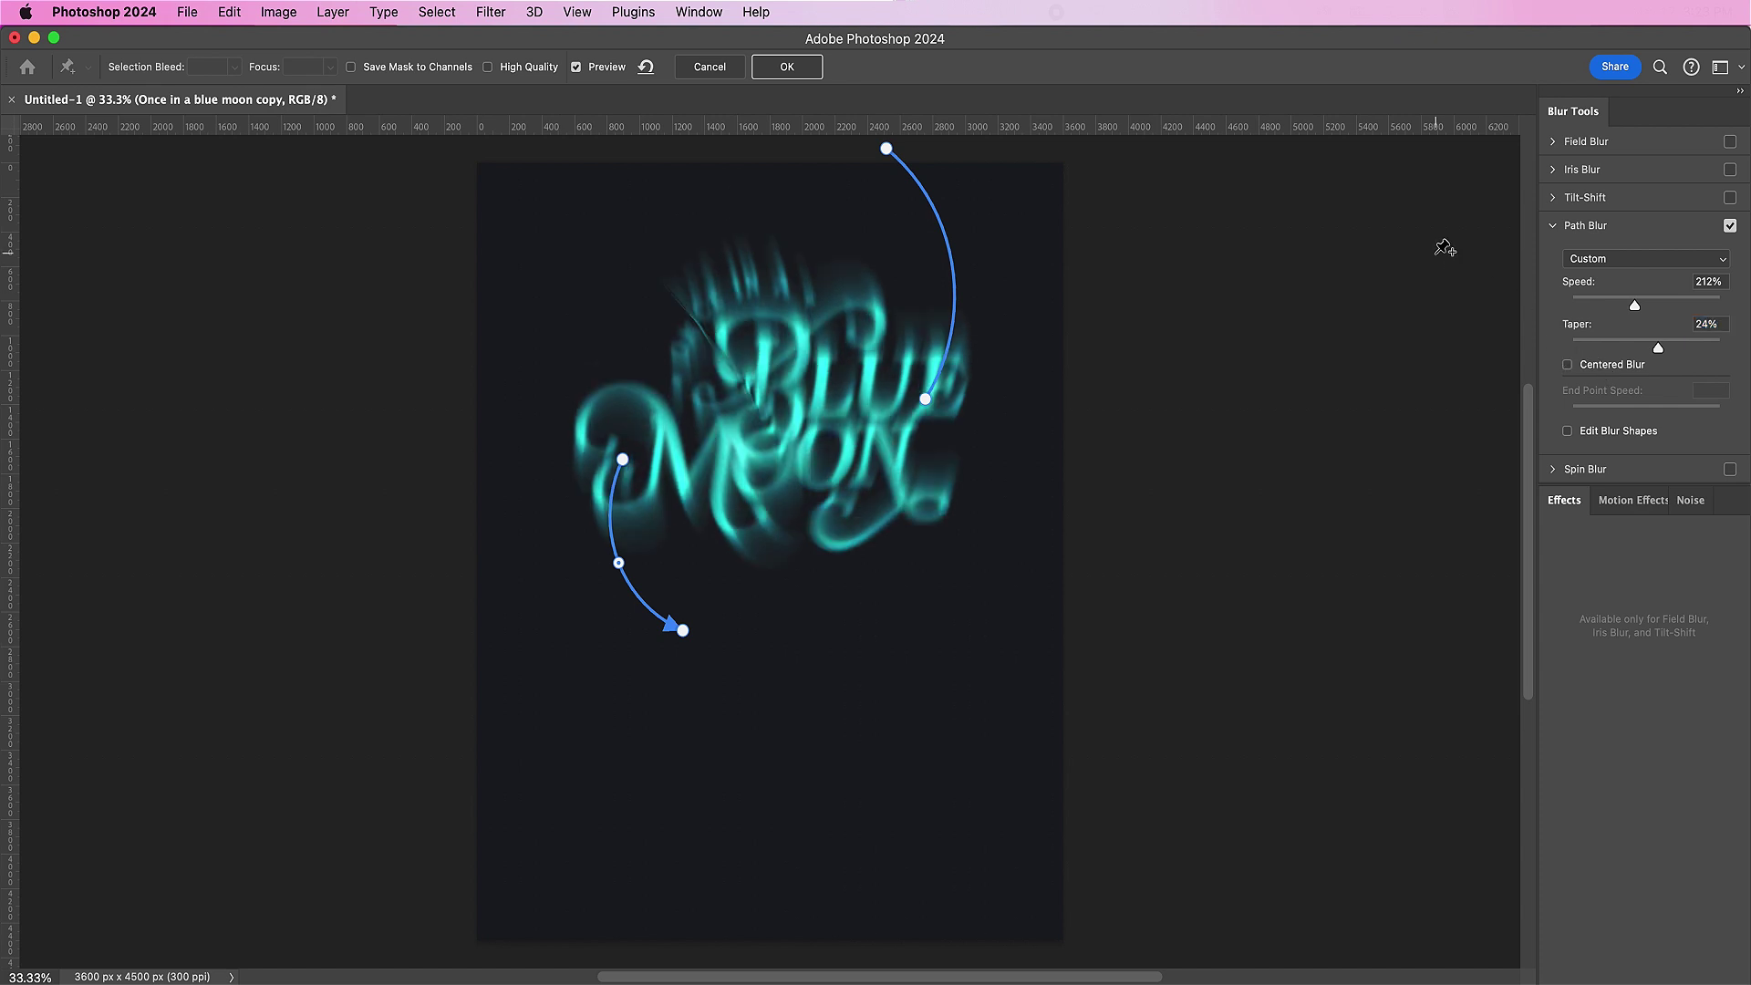
{"action": "left_click", "coordinate": [795, 66]}
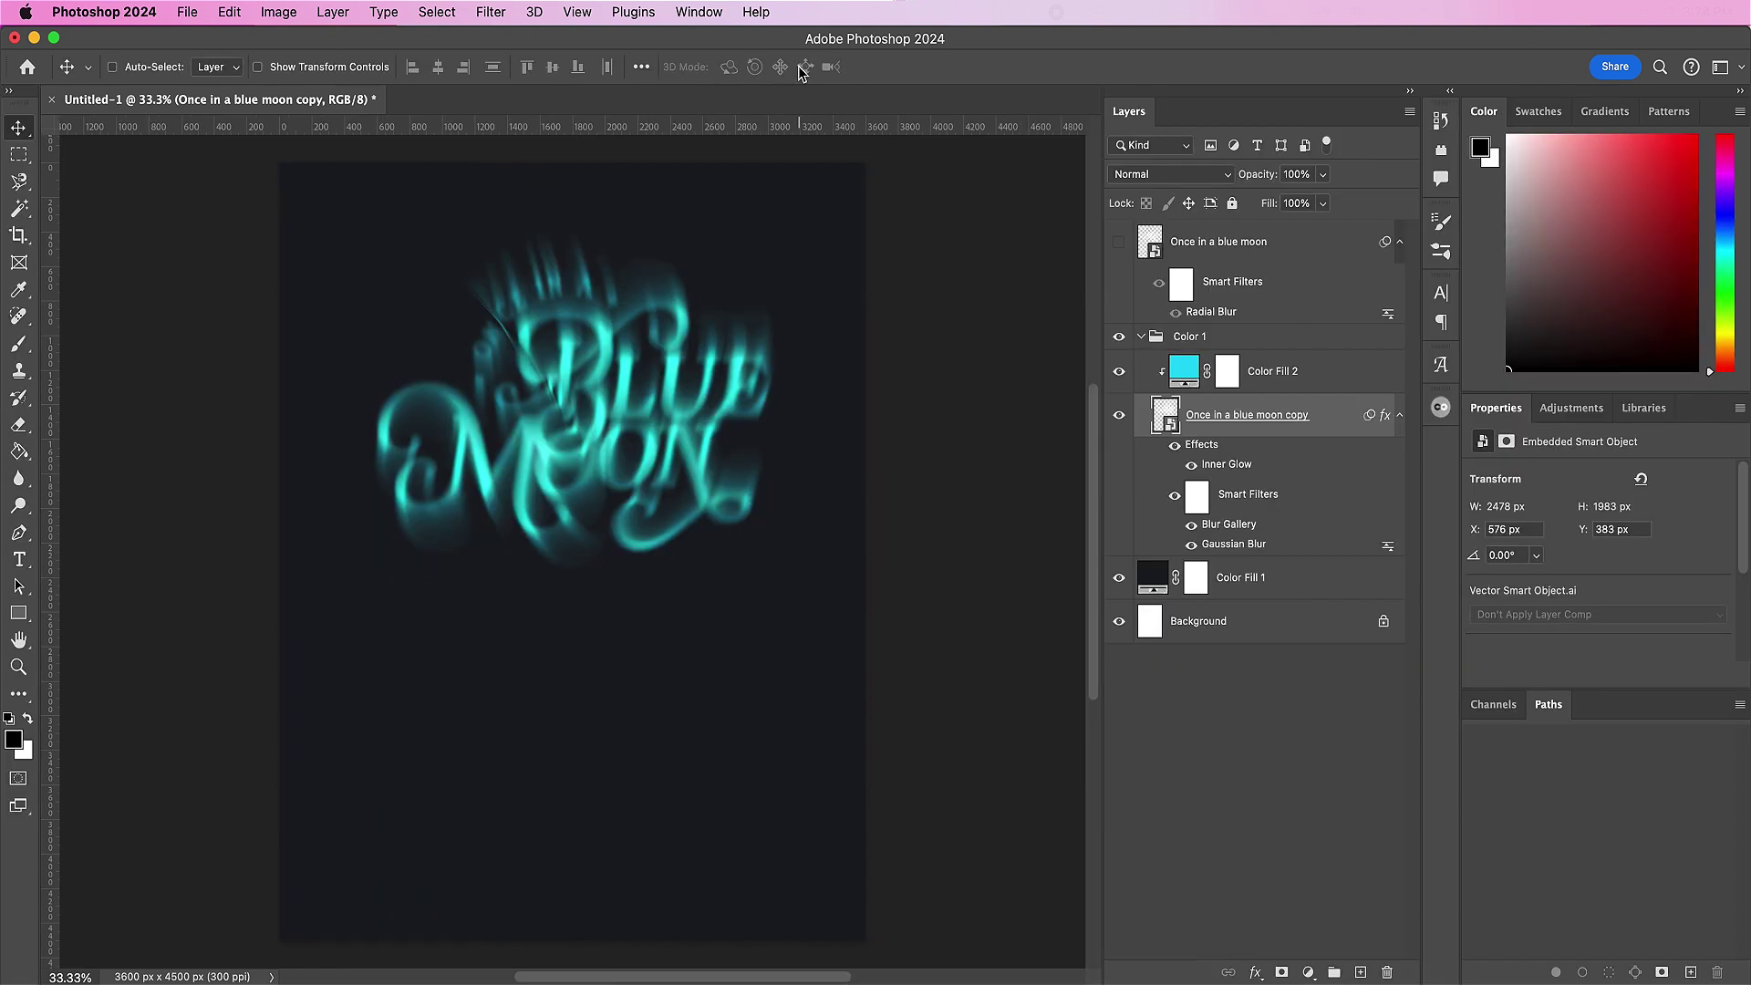
Step: Duplicate the Color 1 group below itself as Color 2, hide Color 1, and expand Color 2
{"action": "left_click", "coordinate": [1141, 338]}
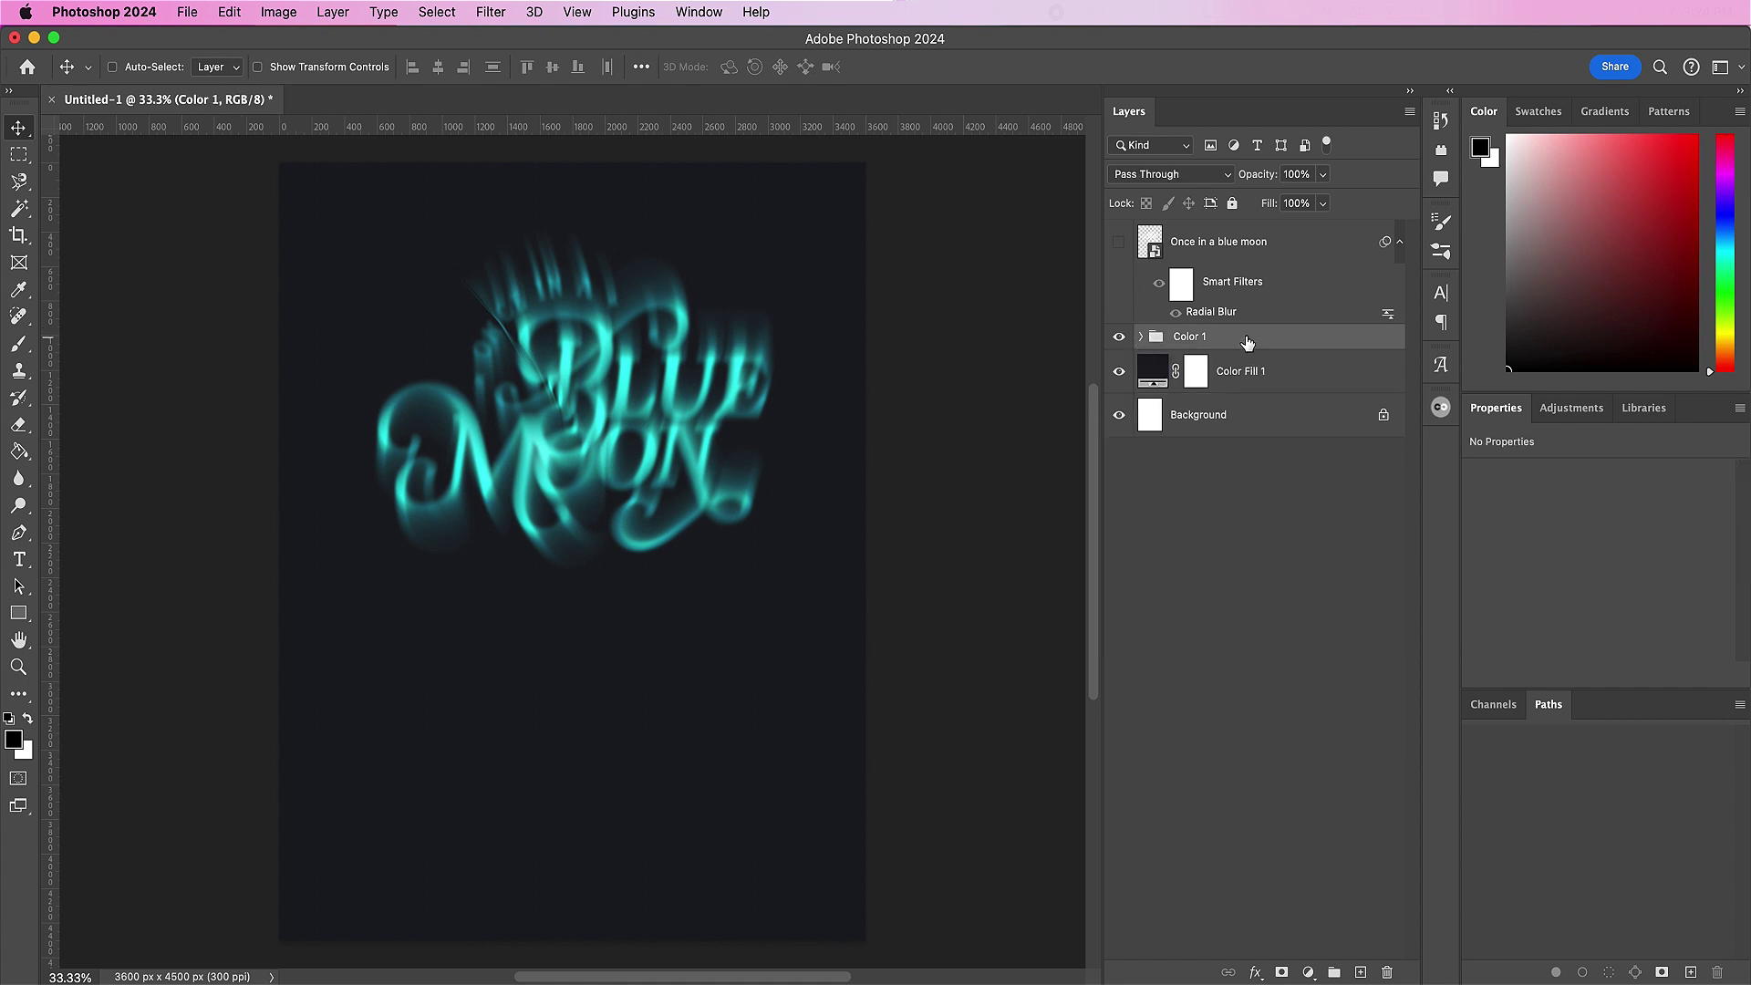
{"action": "left_click_drag", "start_coordinate": [1246, 342], "coordinate": [1365, 972]}
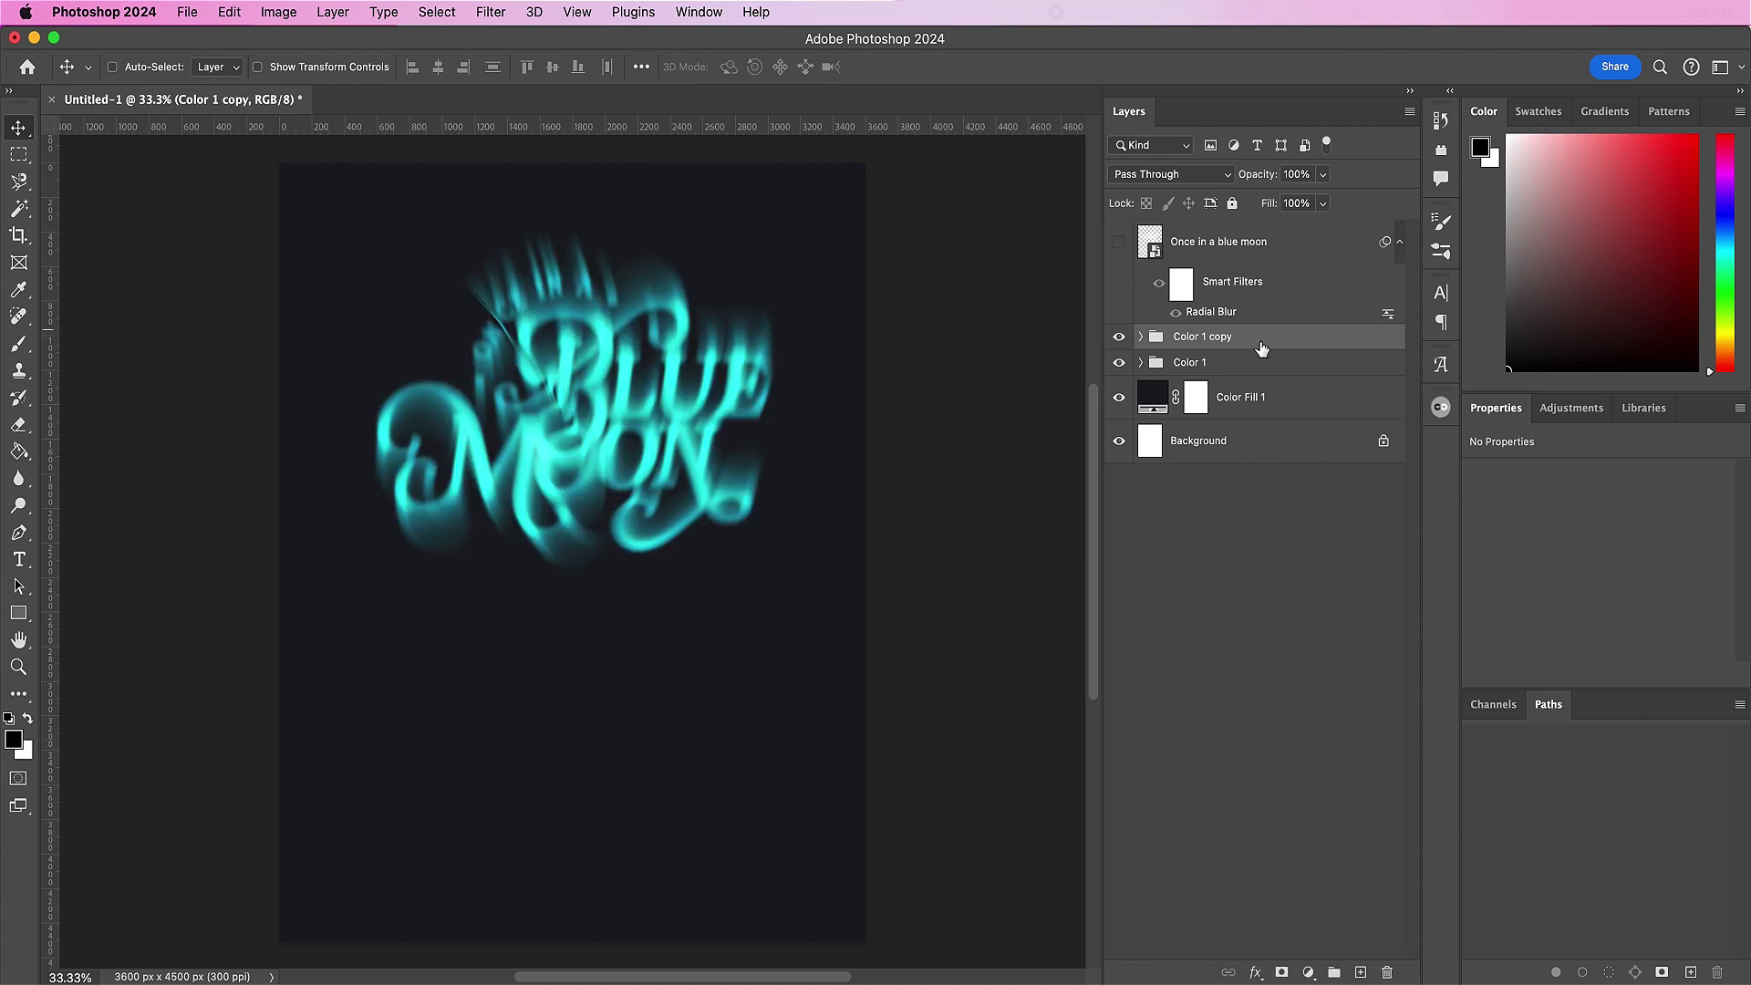
{"action": "left_click_drag", "start_coordinate": [1261, 349], "coordinate": [1226, 378]}
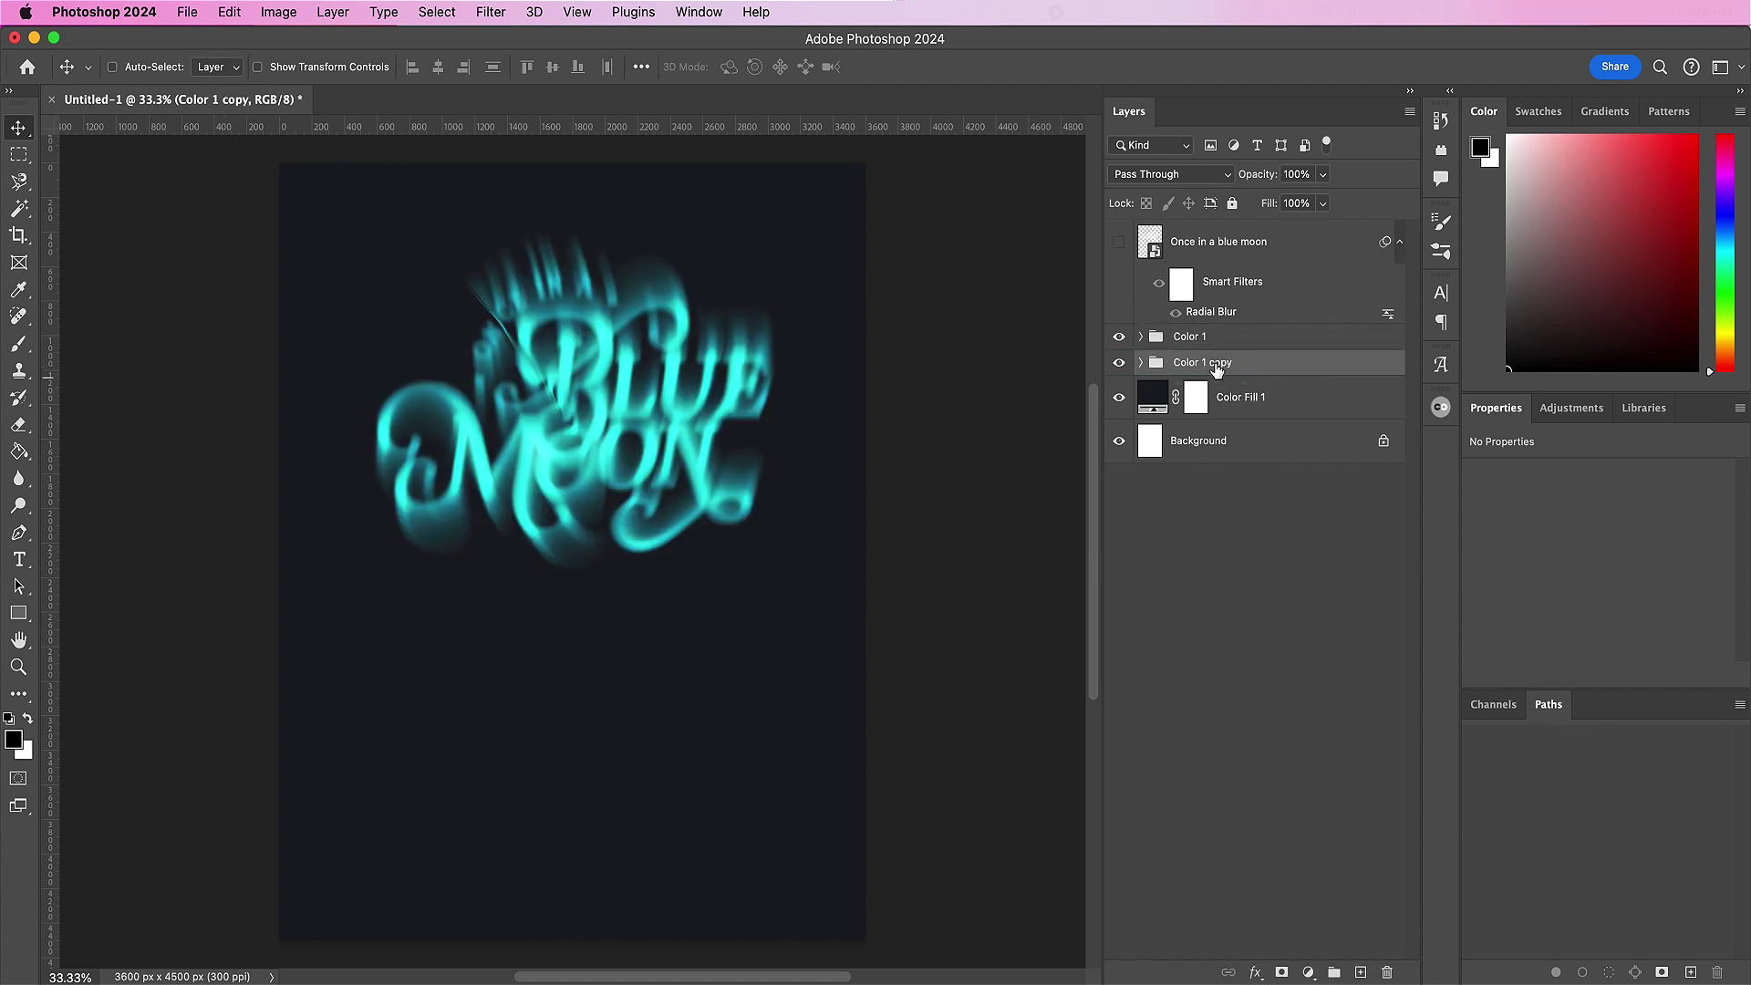
{"action": "double_click", "coordinate": [1204, 362]}
{"action": "key", "text": "BackSpace"}
{"action": "key", "text": "BackSpace"}
{"action": "key", "text": "BackSpace"}
{"action": "key", "text": "BackSpace"}
{"action": "type", "text": "2"}
{"action": "key", "text": "Return"}
{"action": "left_click", "coordinate": [1119, 336]}
{"action": "left_click", "coordinate": [1140, 362]}
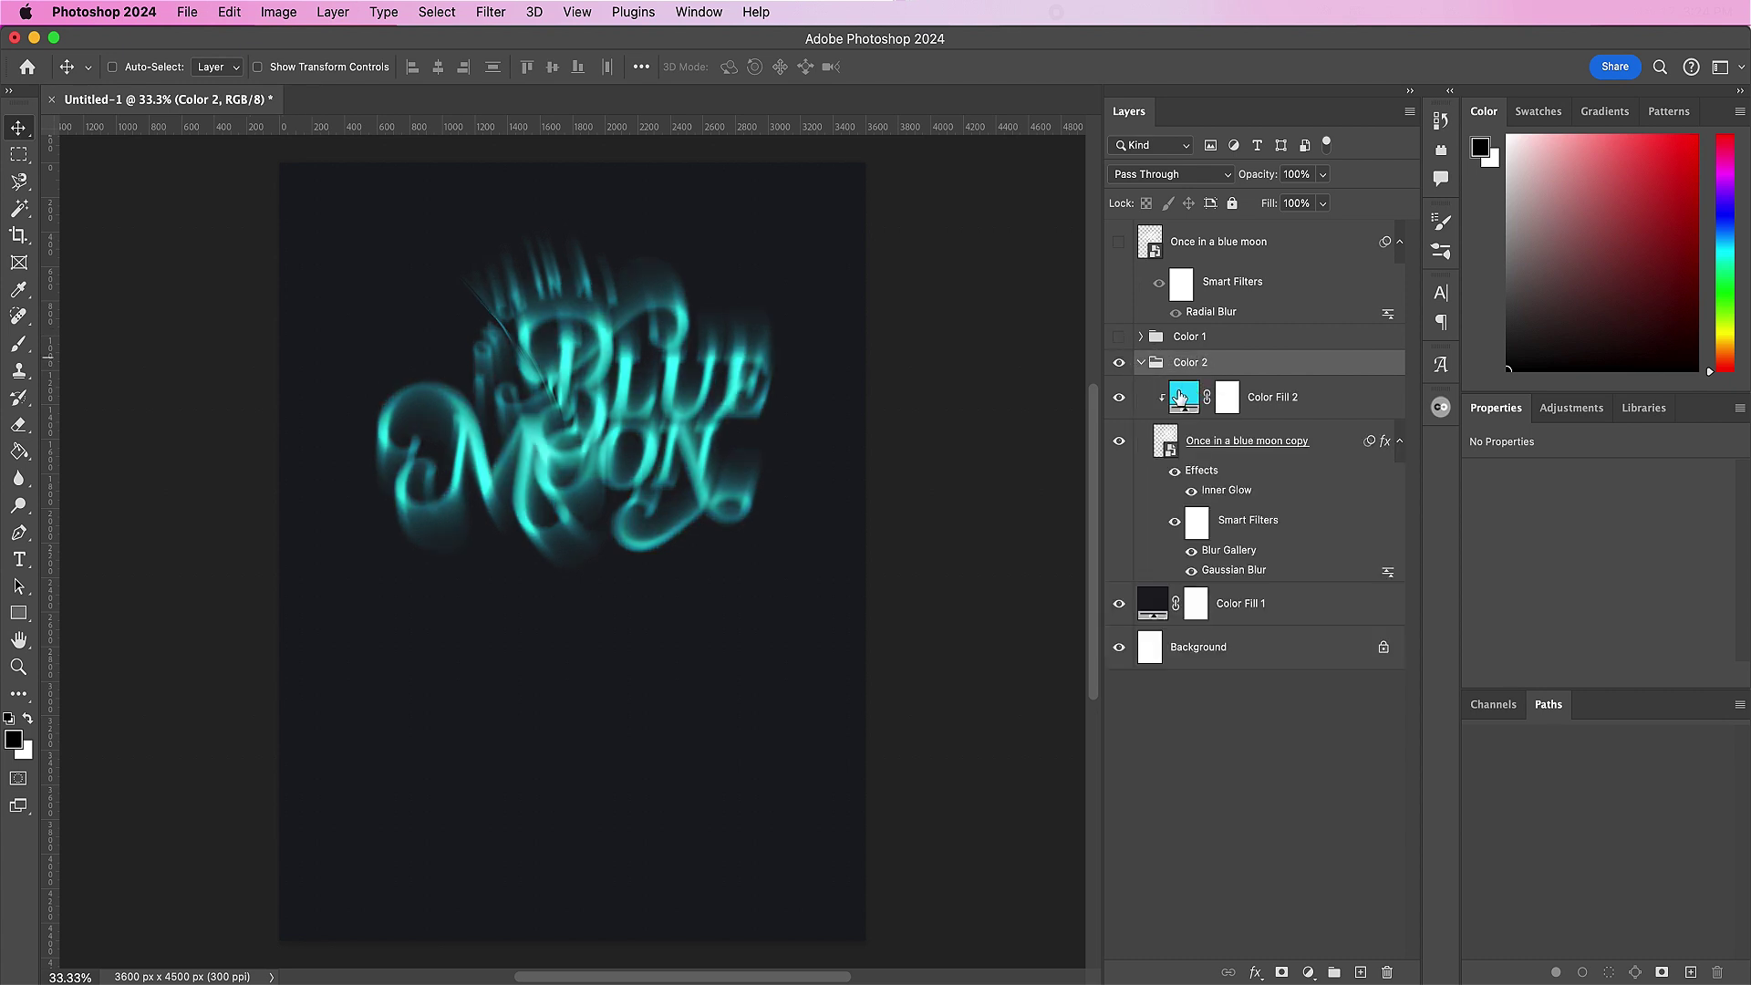
Step: Set Color Fill 2 to purple #7403e8 and delete the Inner Glow effect from the logo copy
{"action": "double_click", "coordinate": [1180, 397]}
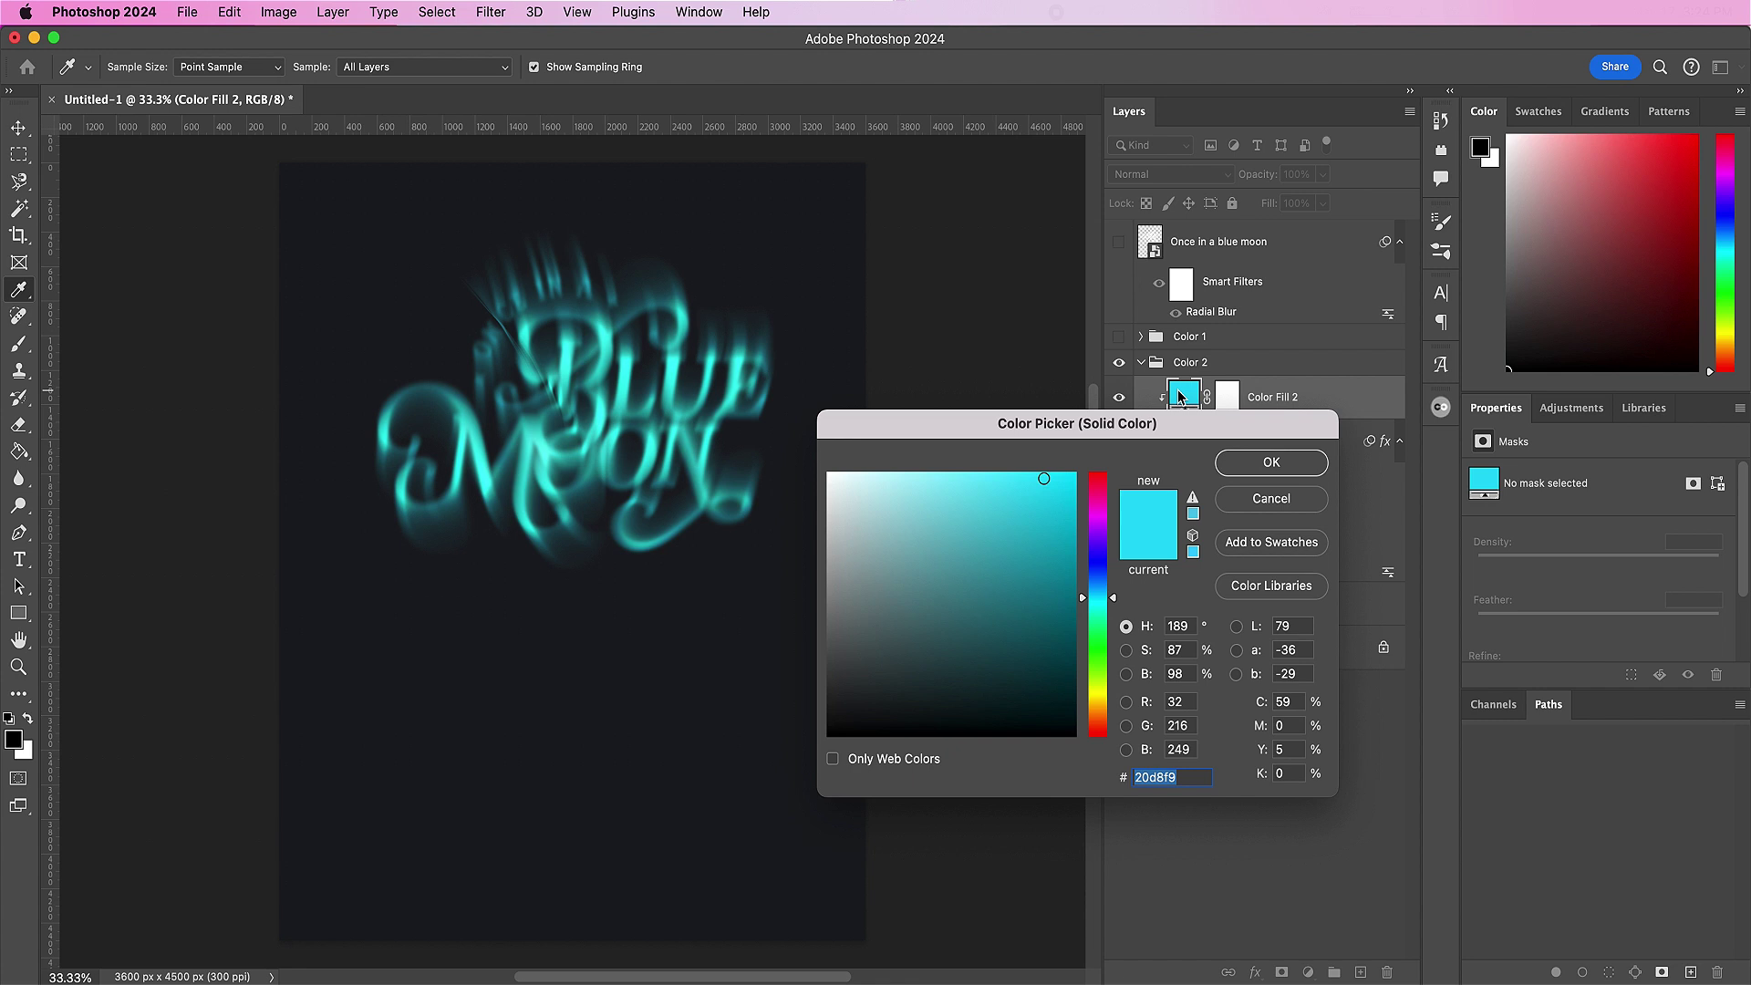
{"action": "type", "text": "74"}
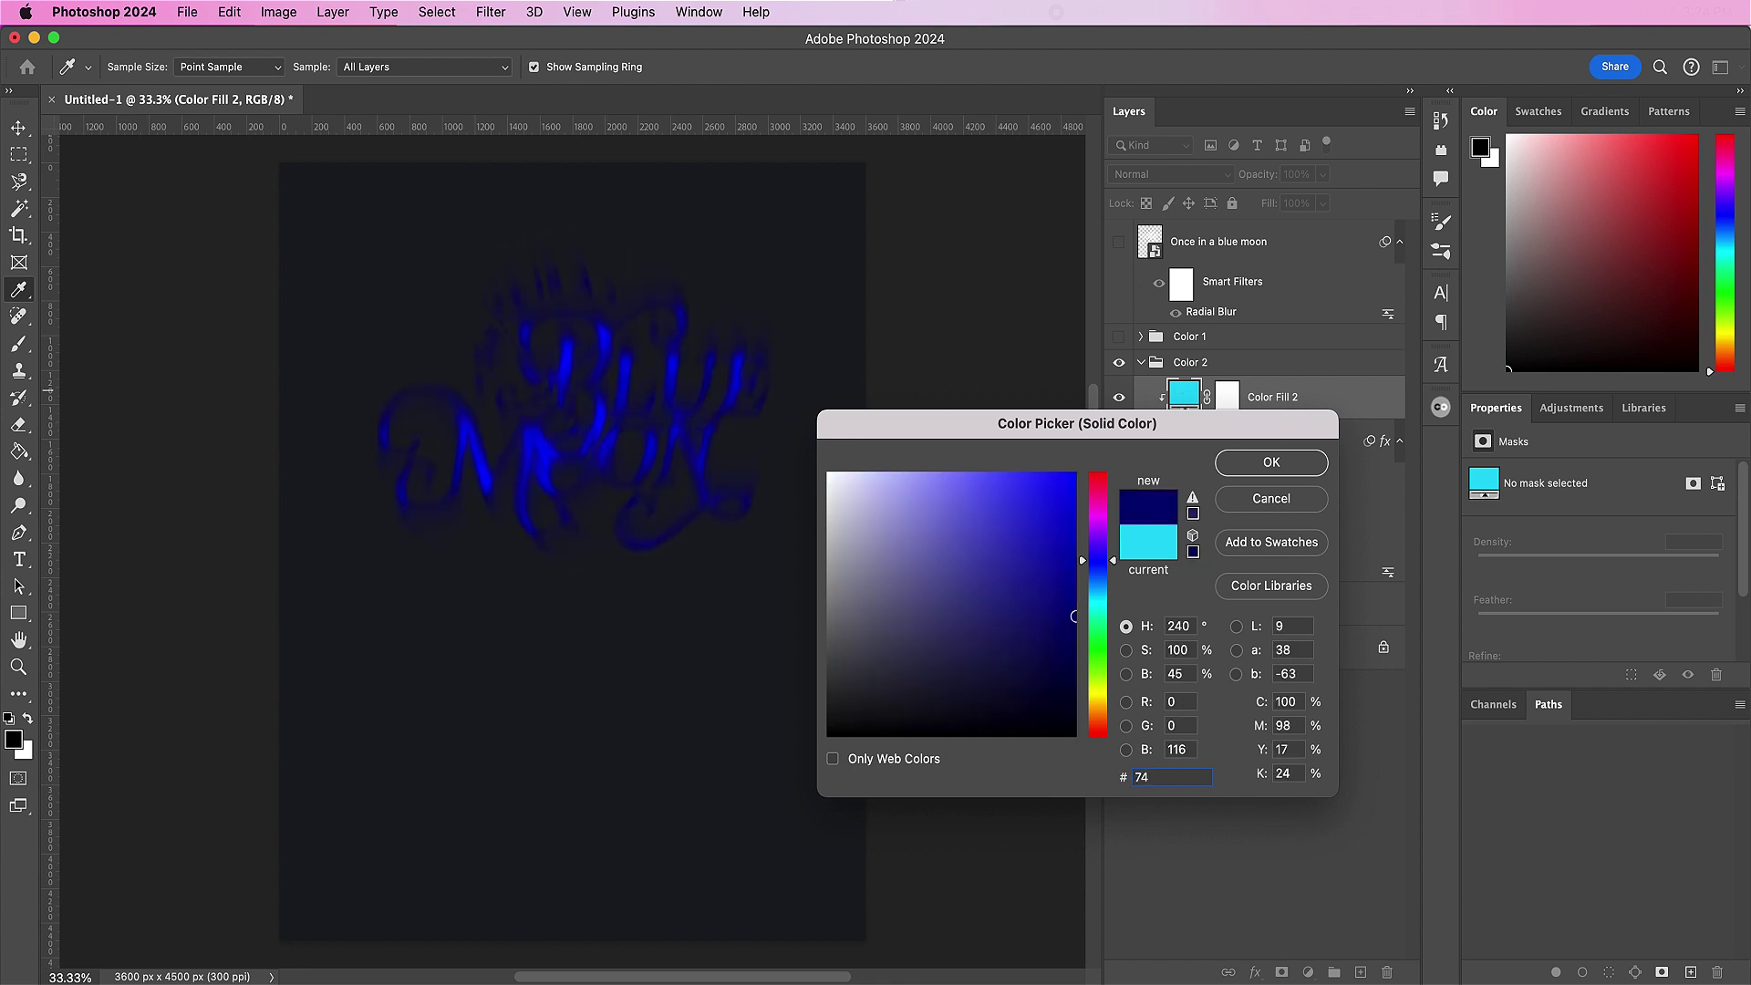
{"action": "type", "text": "03"}
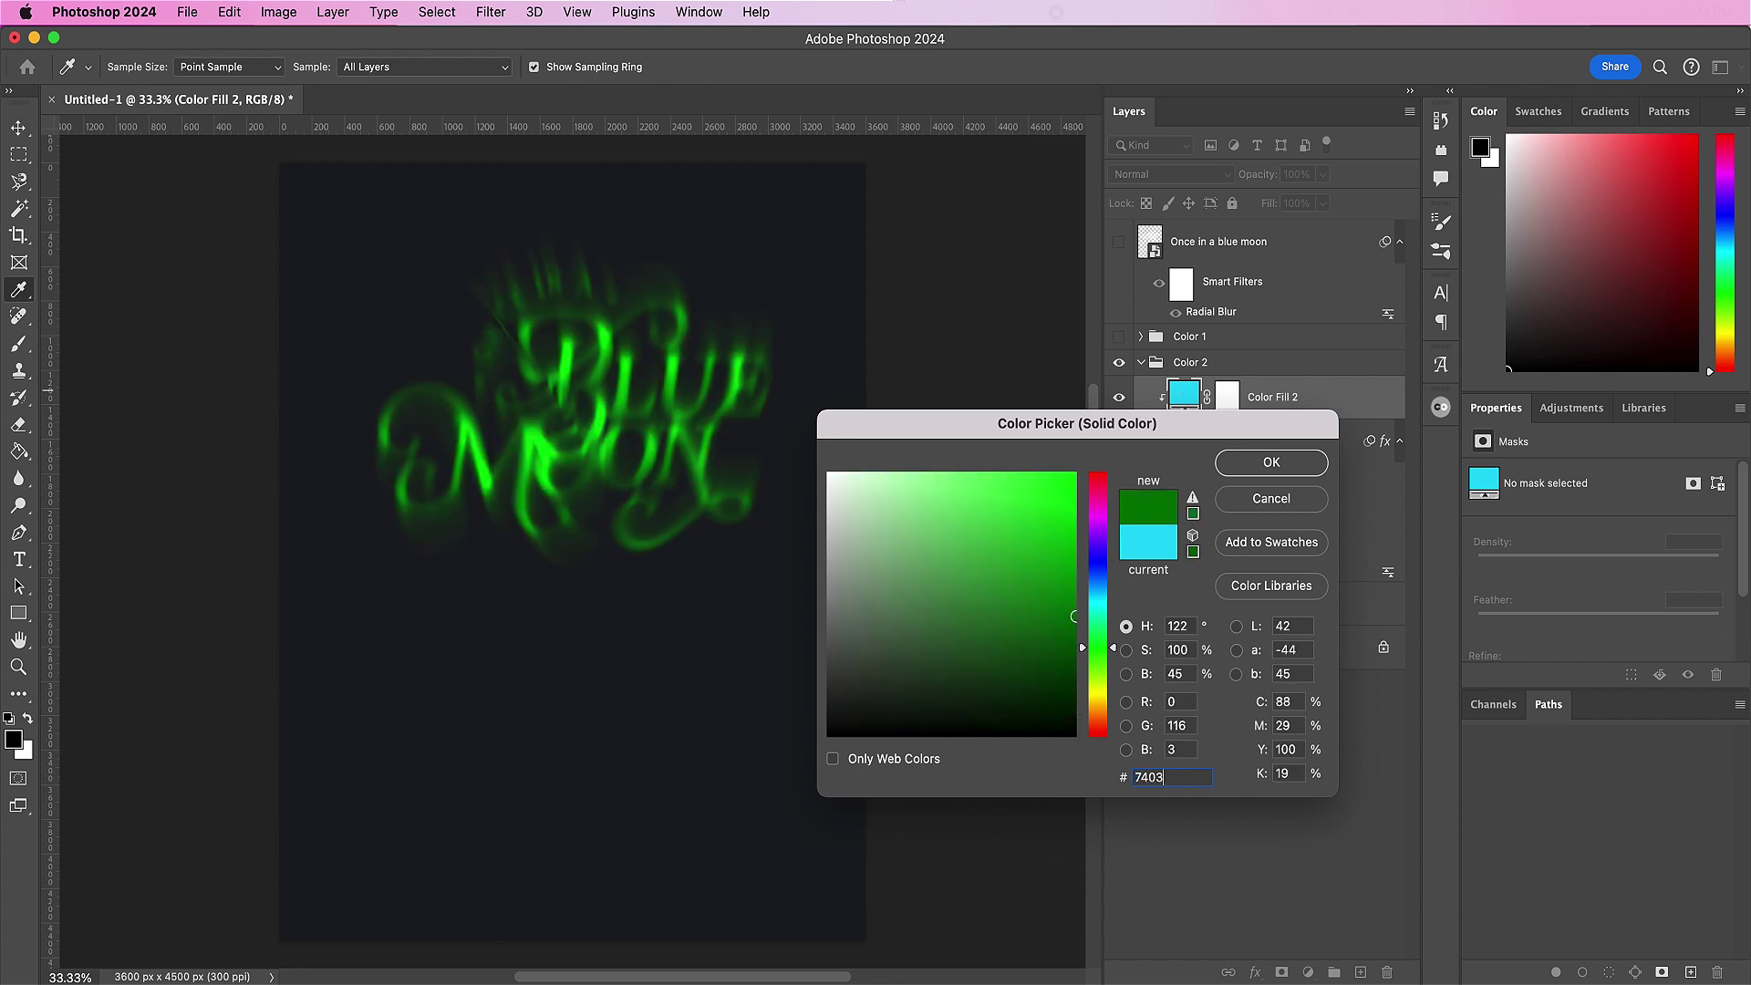
{"action": "type", "text": "e8"}
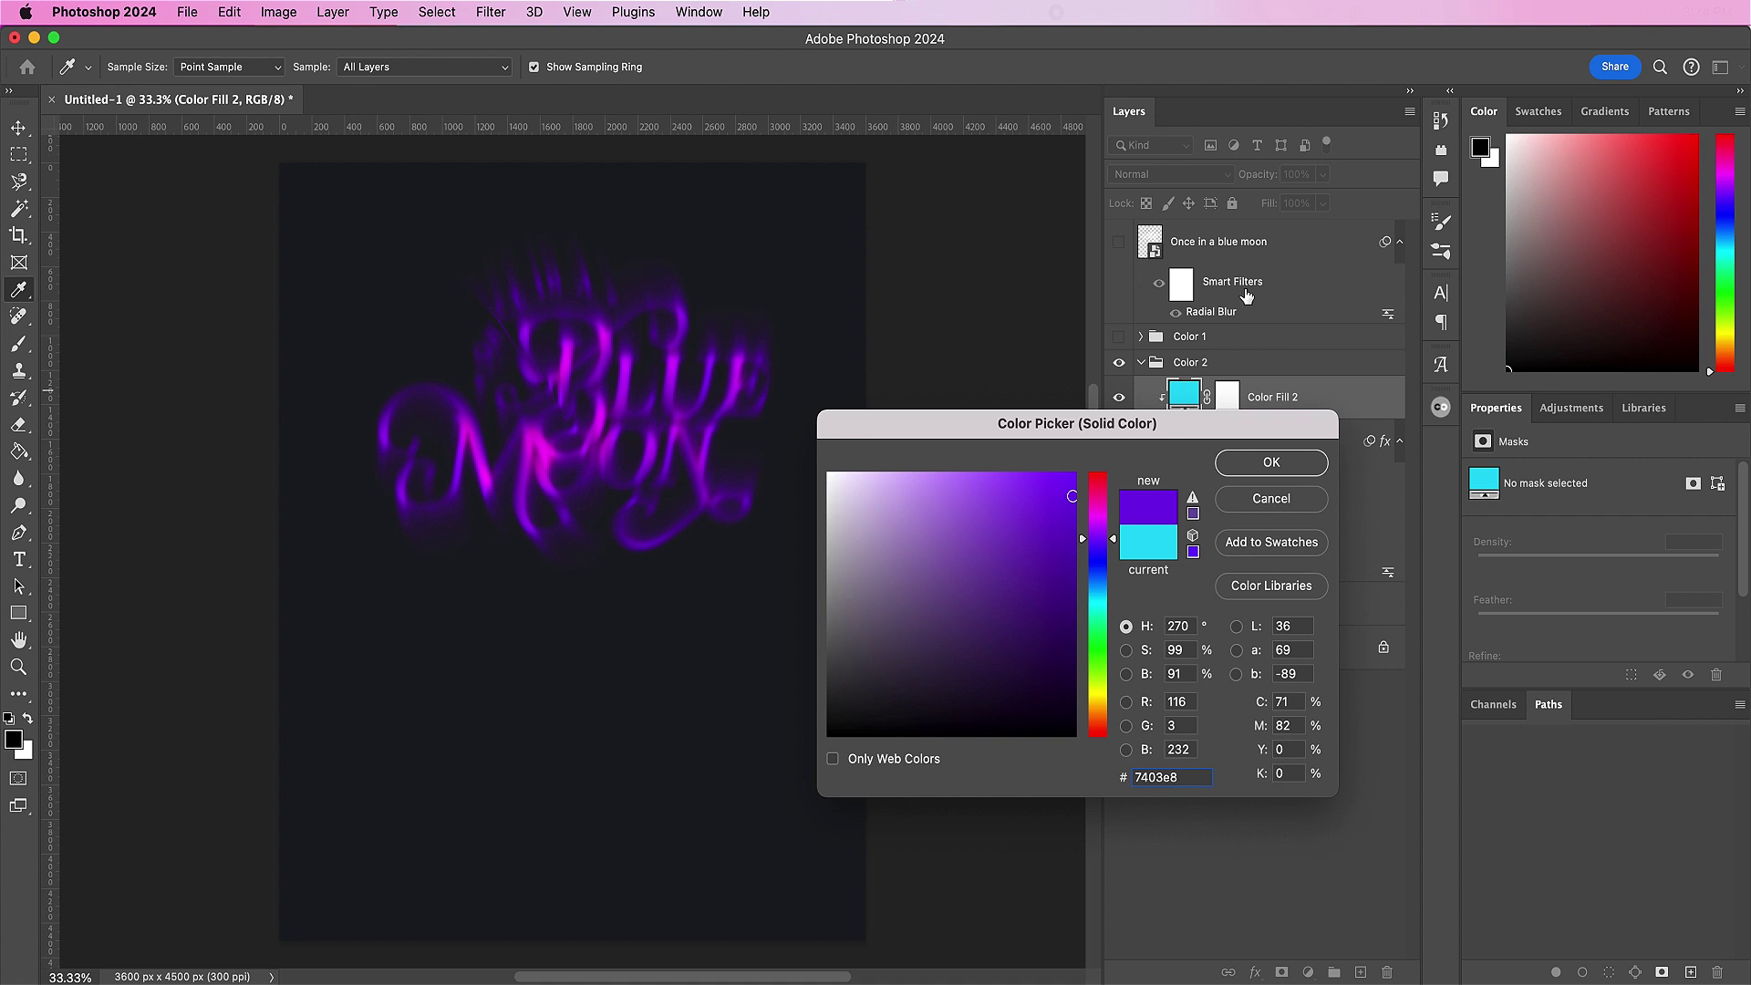
{"action": "left_click", "coordinate": [1268, 463]}
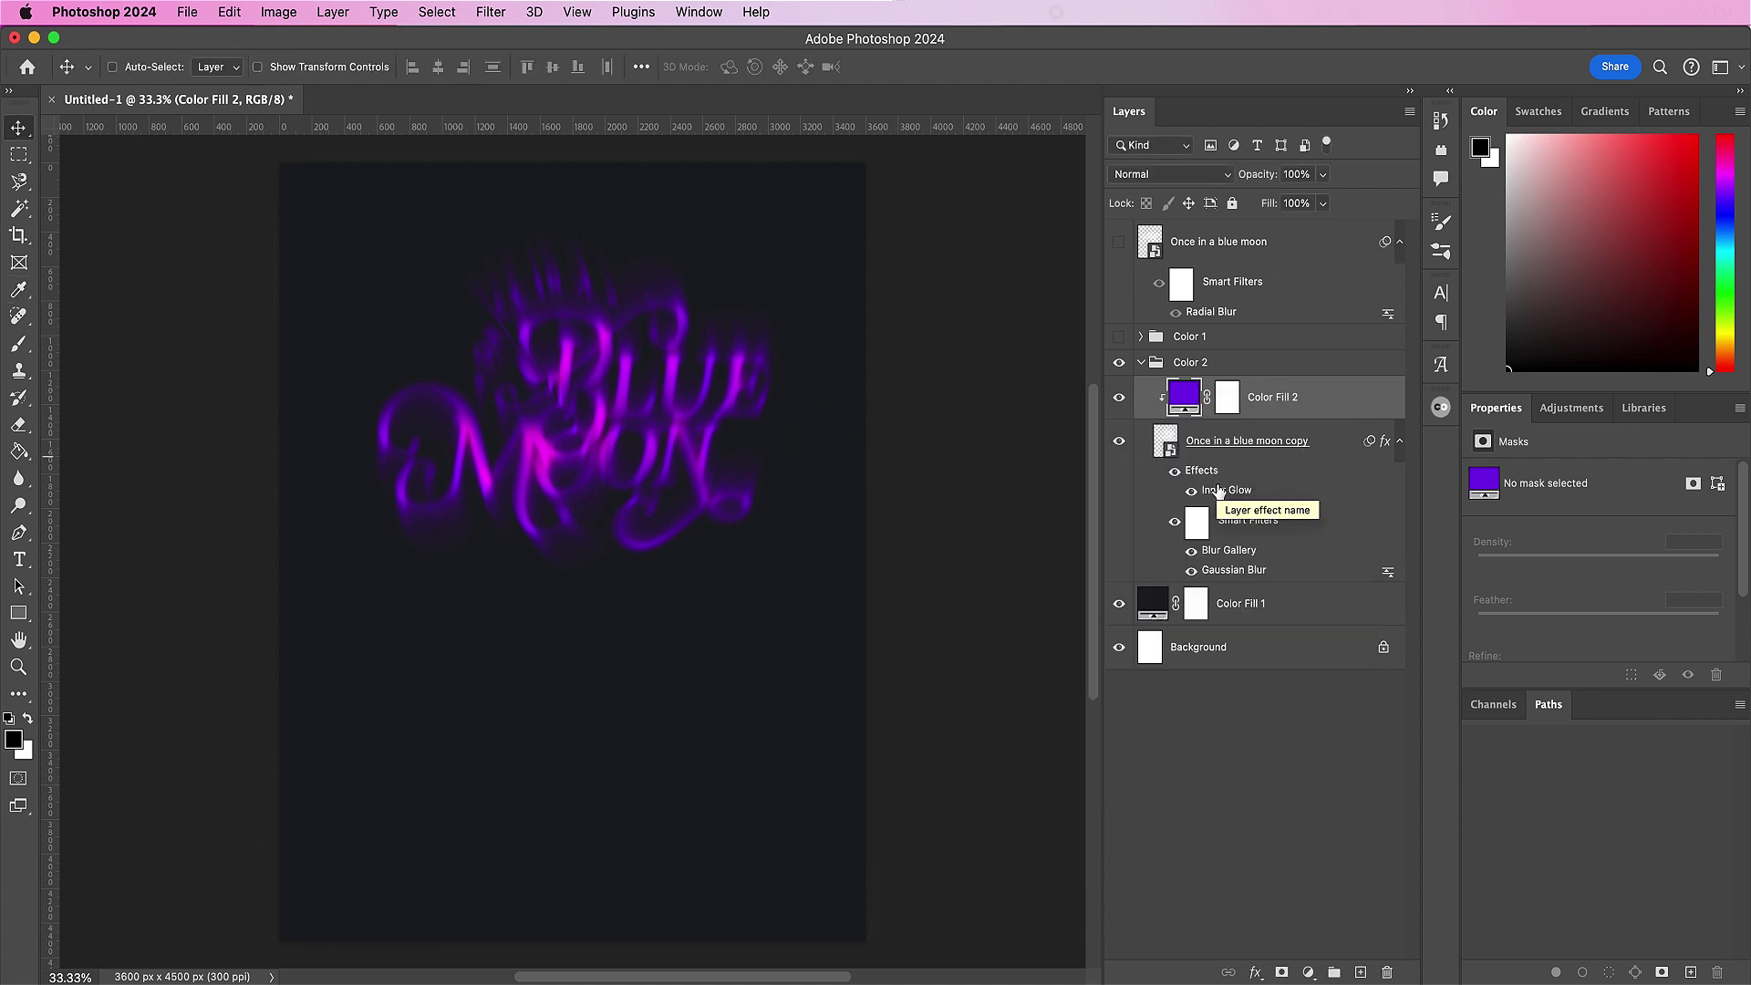
{"action": "left_click_drag", "start_coordinate": [1218, 496], "coordinate": [1388, 972]}
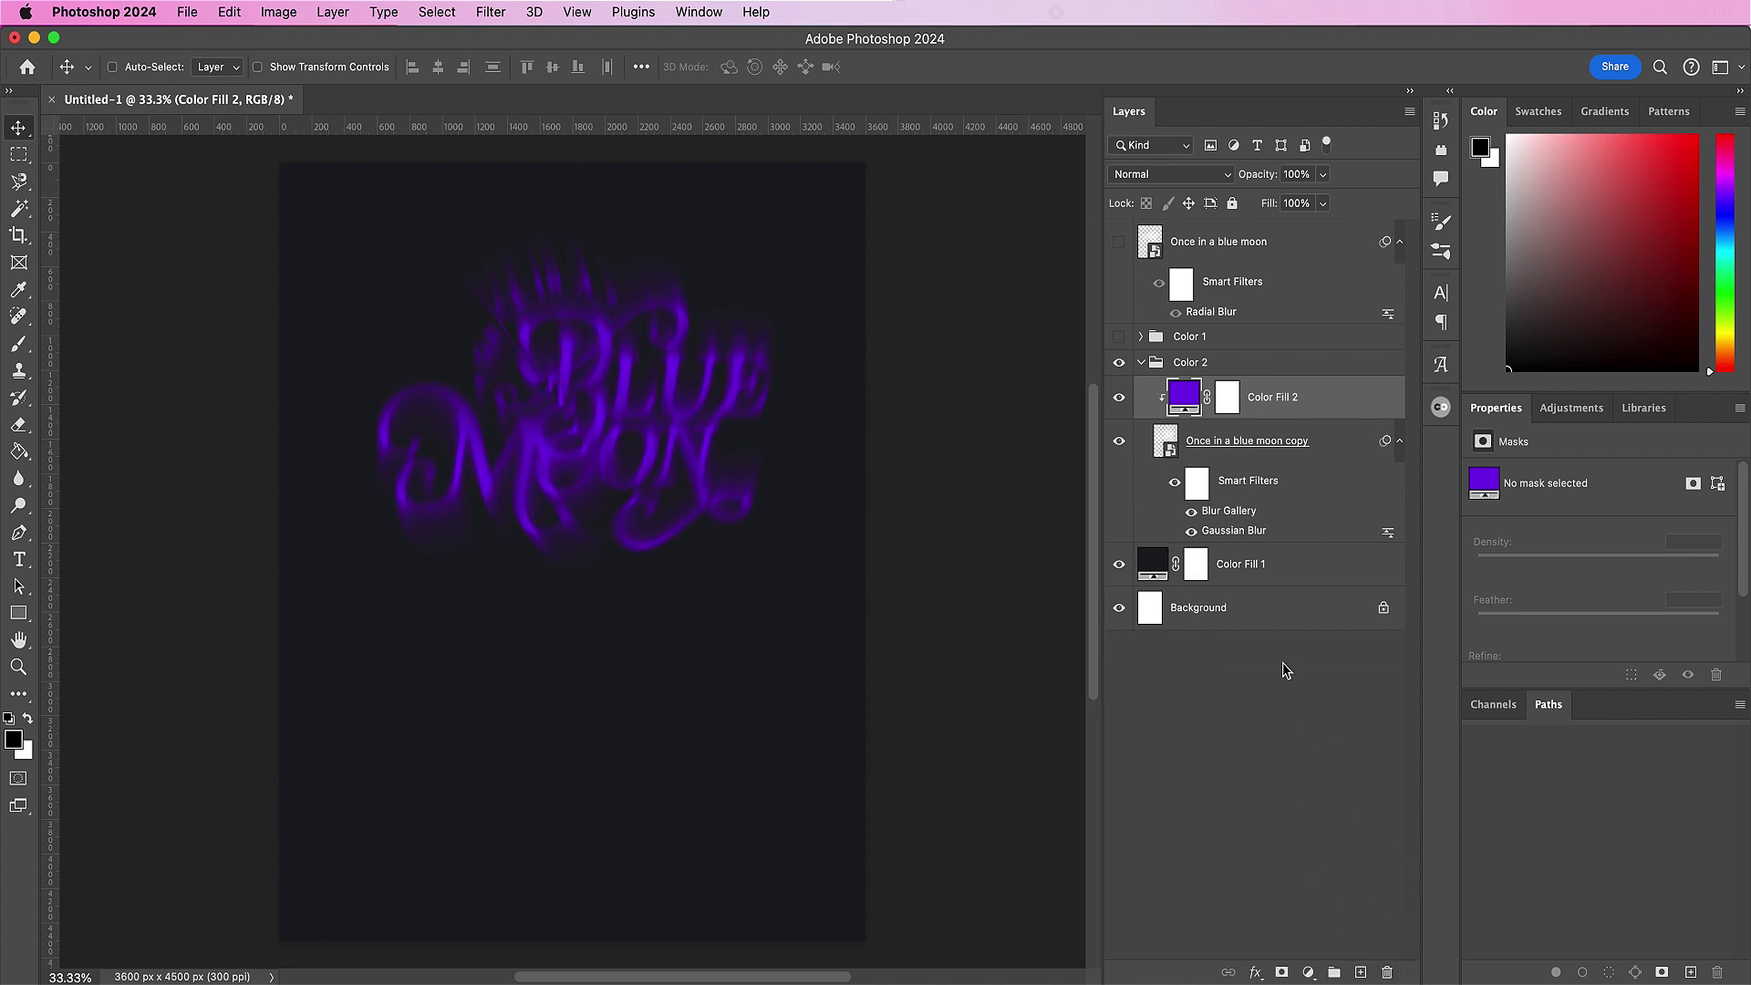
Step: Raise the purple Blue Moon copy's Gaussian Blur radius to 25 pixels
{"action": "left_click", "coordinate": [1226, 533]}
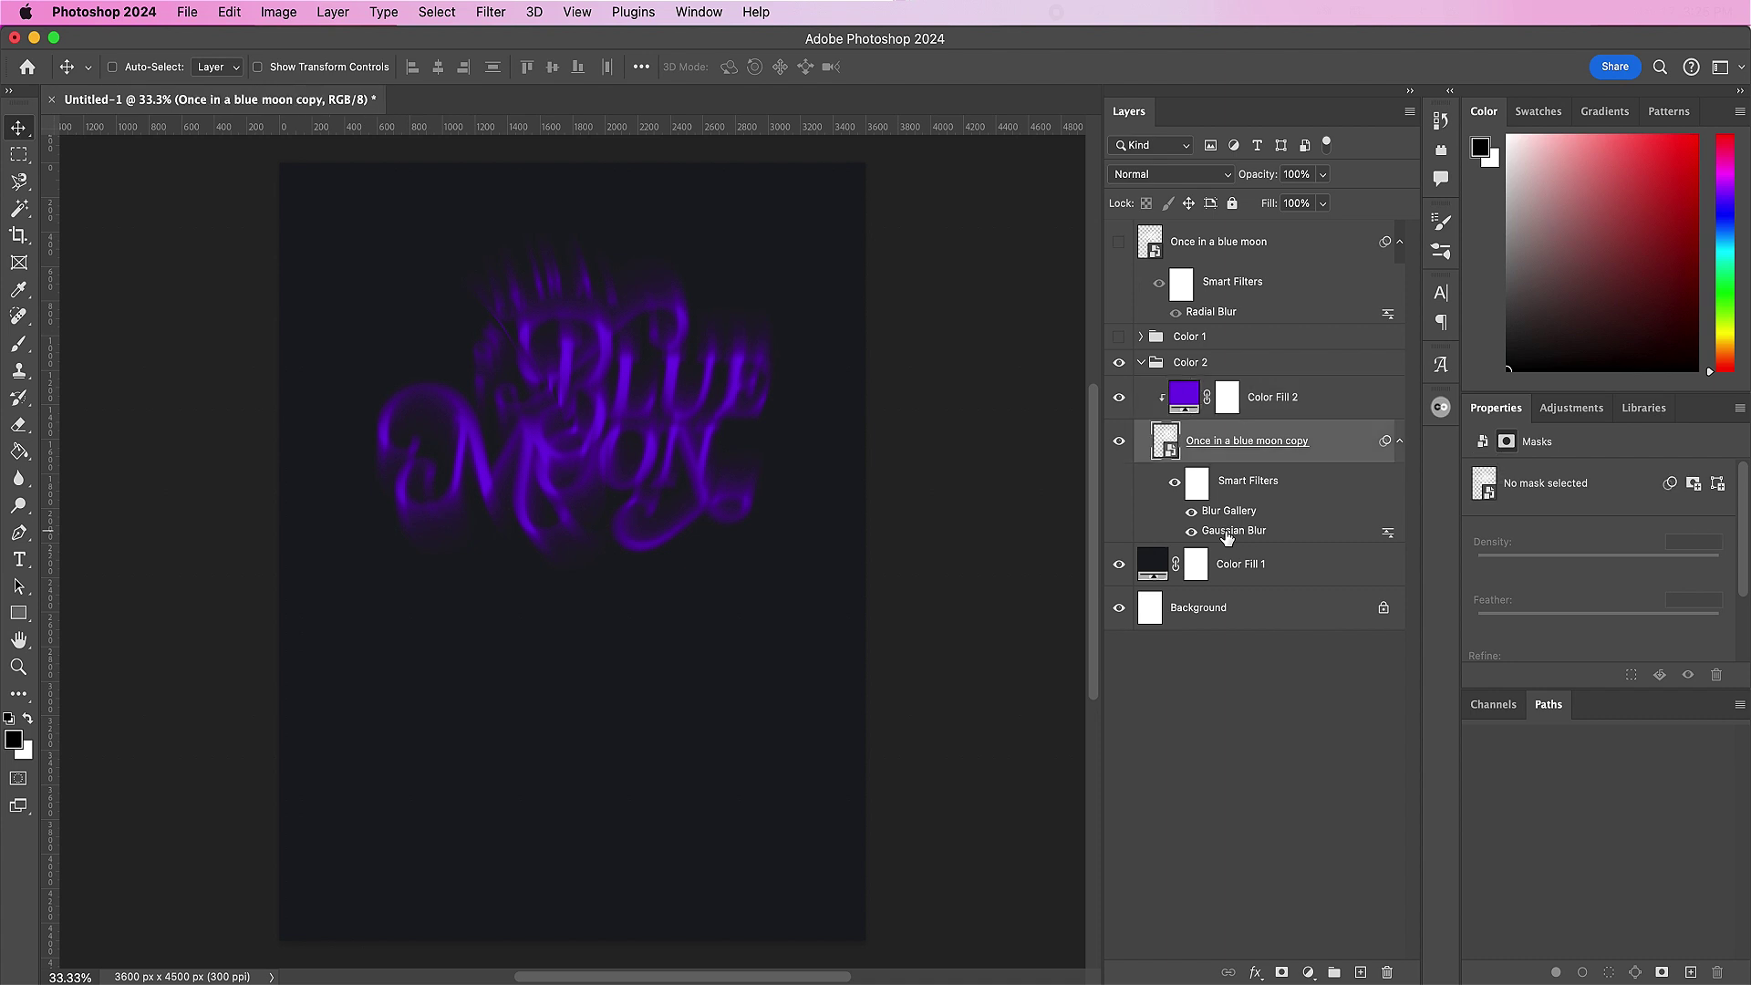
{"action": "double_click", "coordinate": [1226, 532]}
{"action": "left_click", "coordinate": [897, 465]}
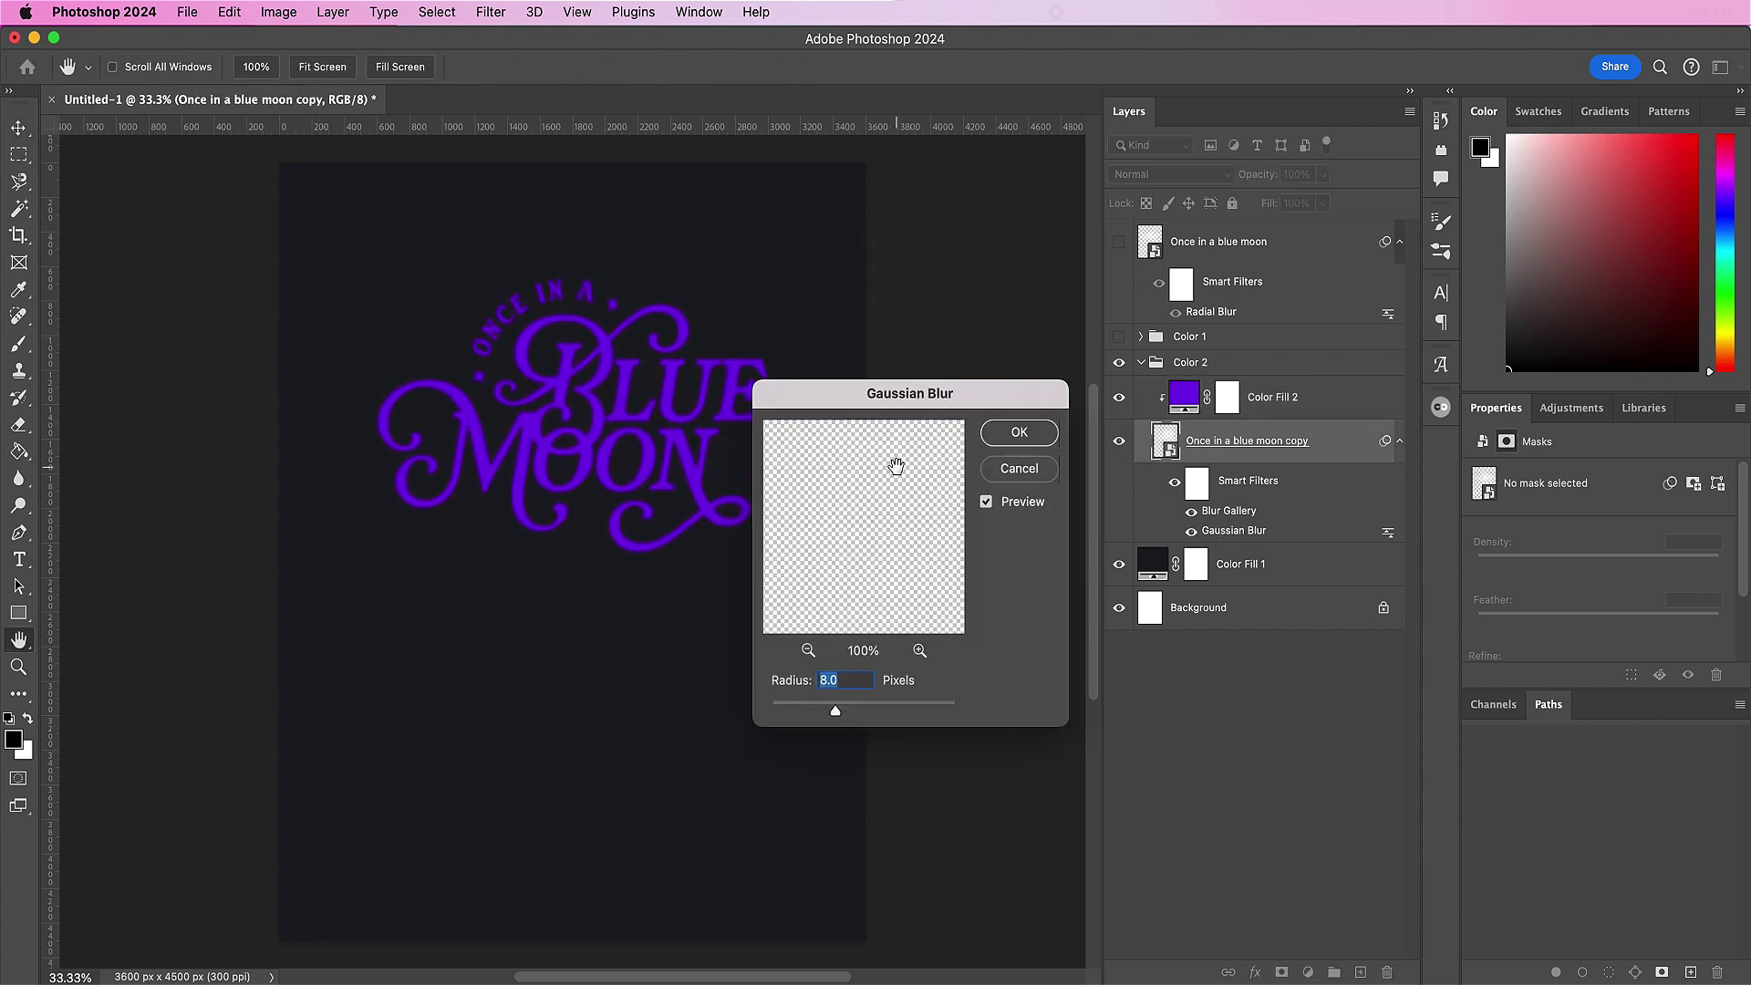
{"action": "type", "text": "25"}
{"action": "left_click", "coordinate": [1021, 431]}
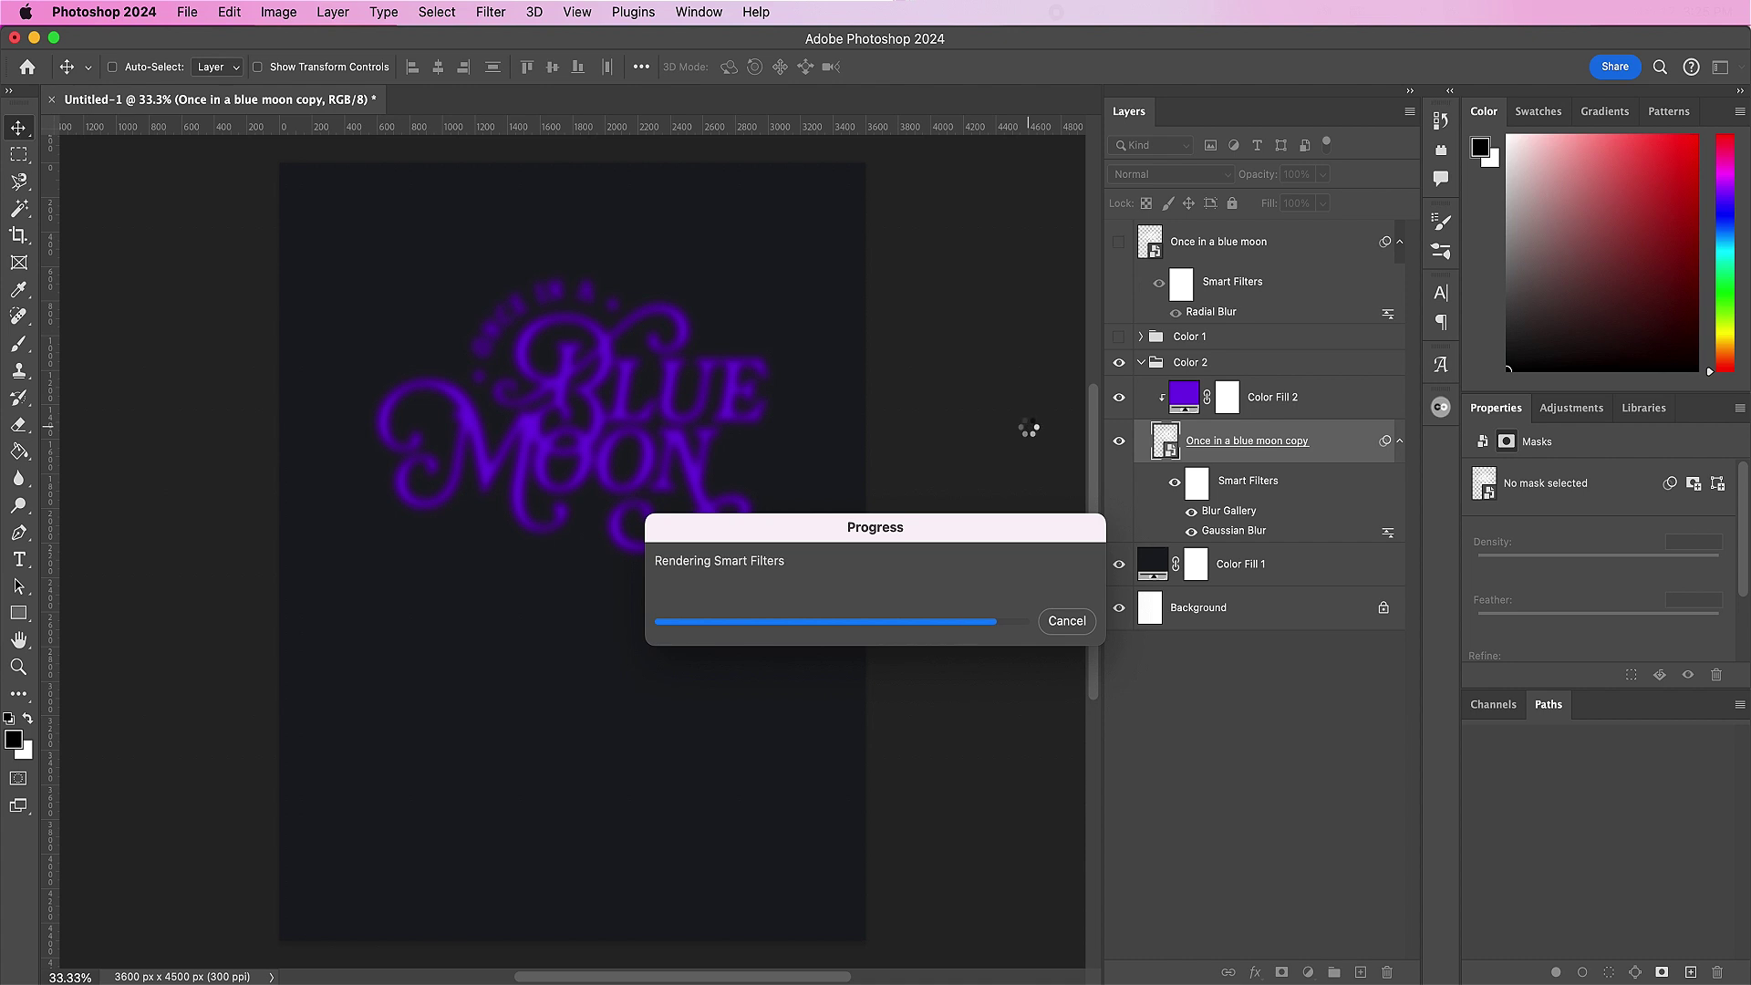
Step: Reapply the purple copy's Path Blur at 500% speed and 14% taper
{"action": "double_click", "coordinate": [1233, 509]}
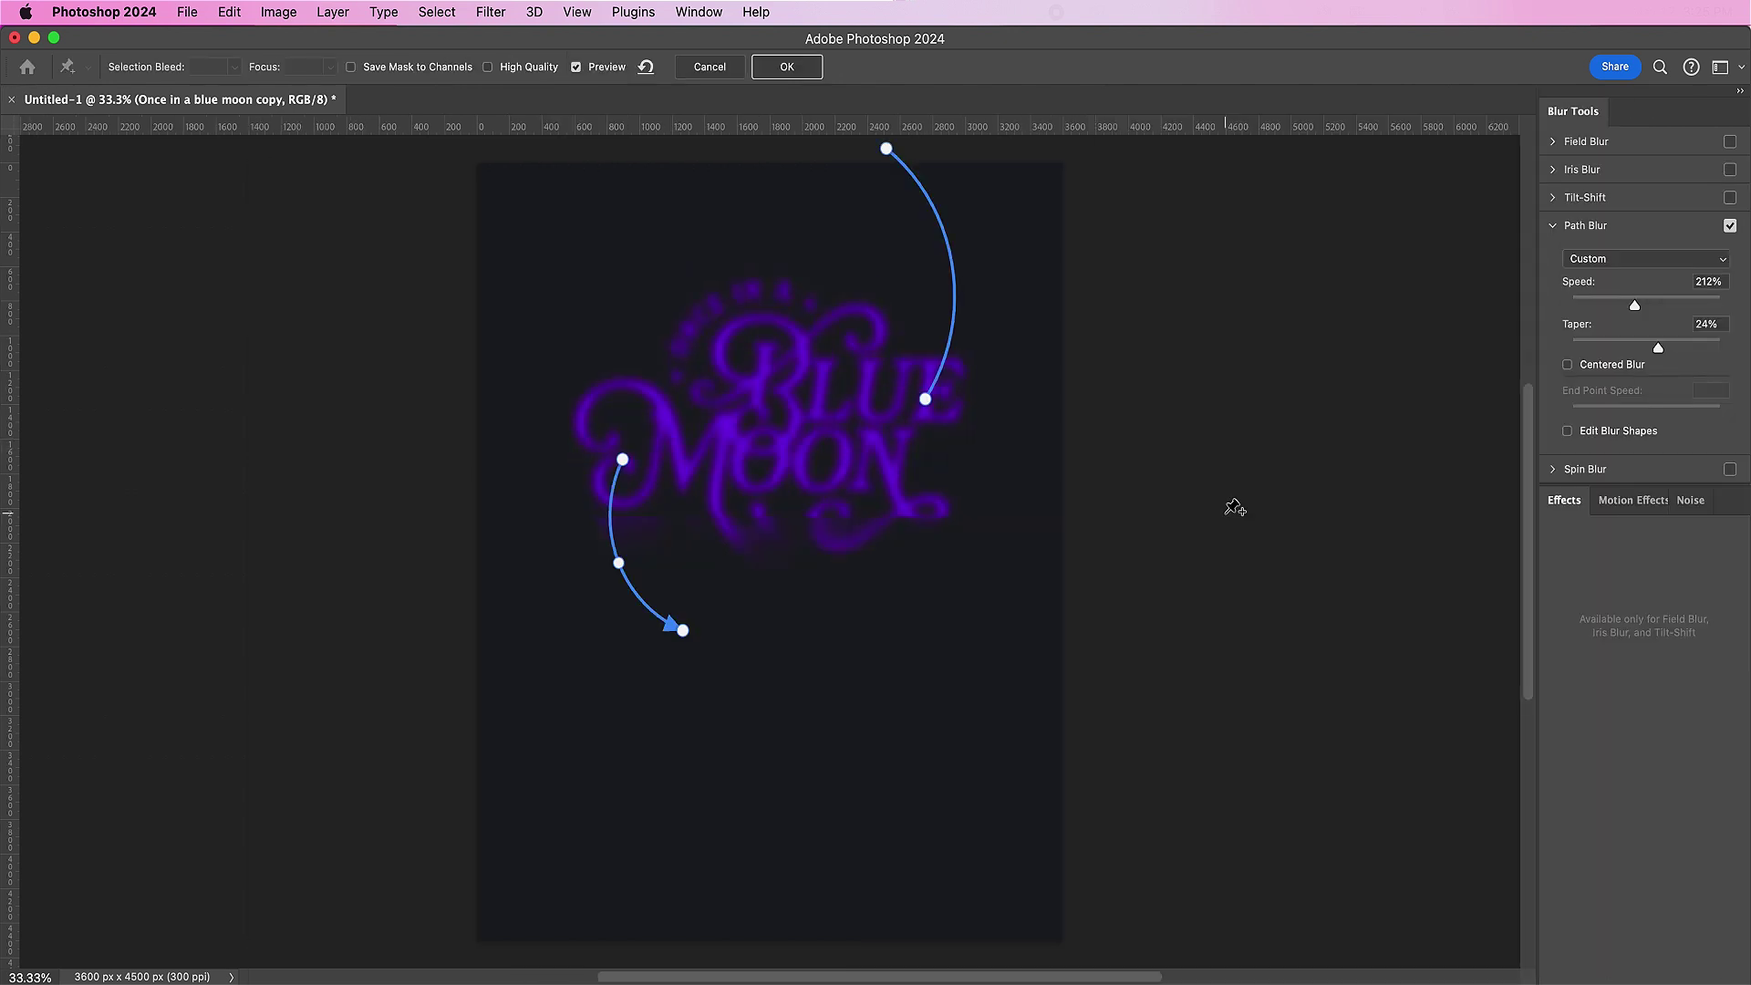
{"action": "left_click", "coordinate": [1708, 282]}
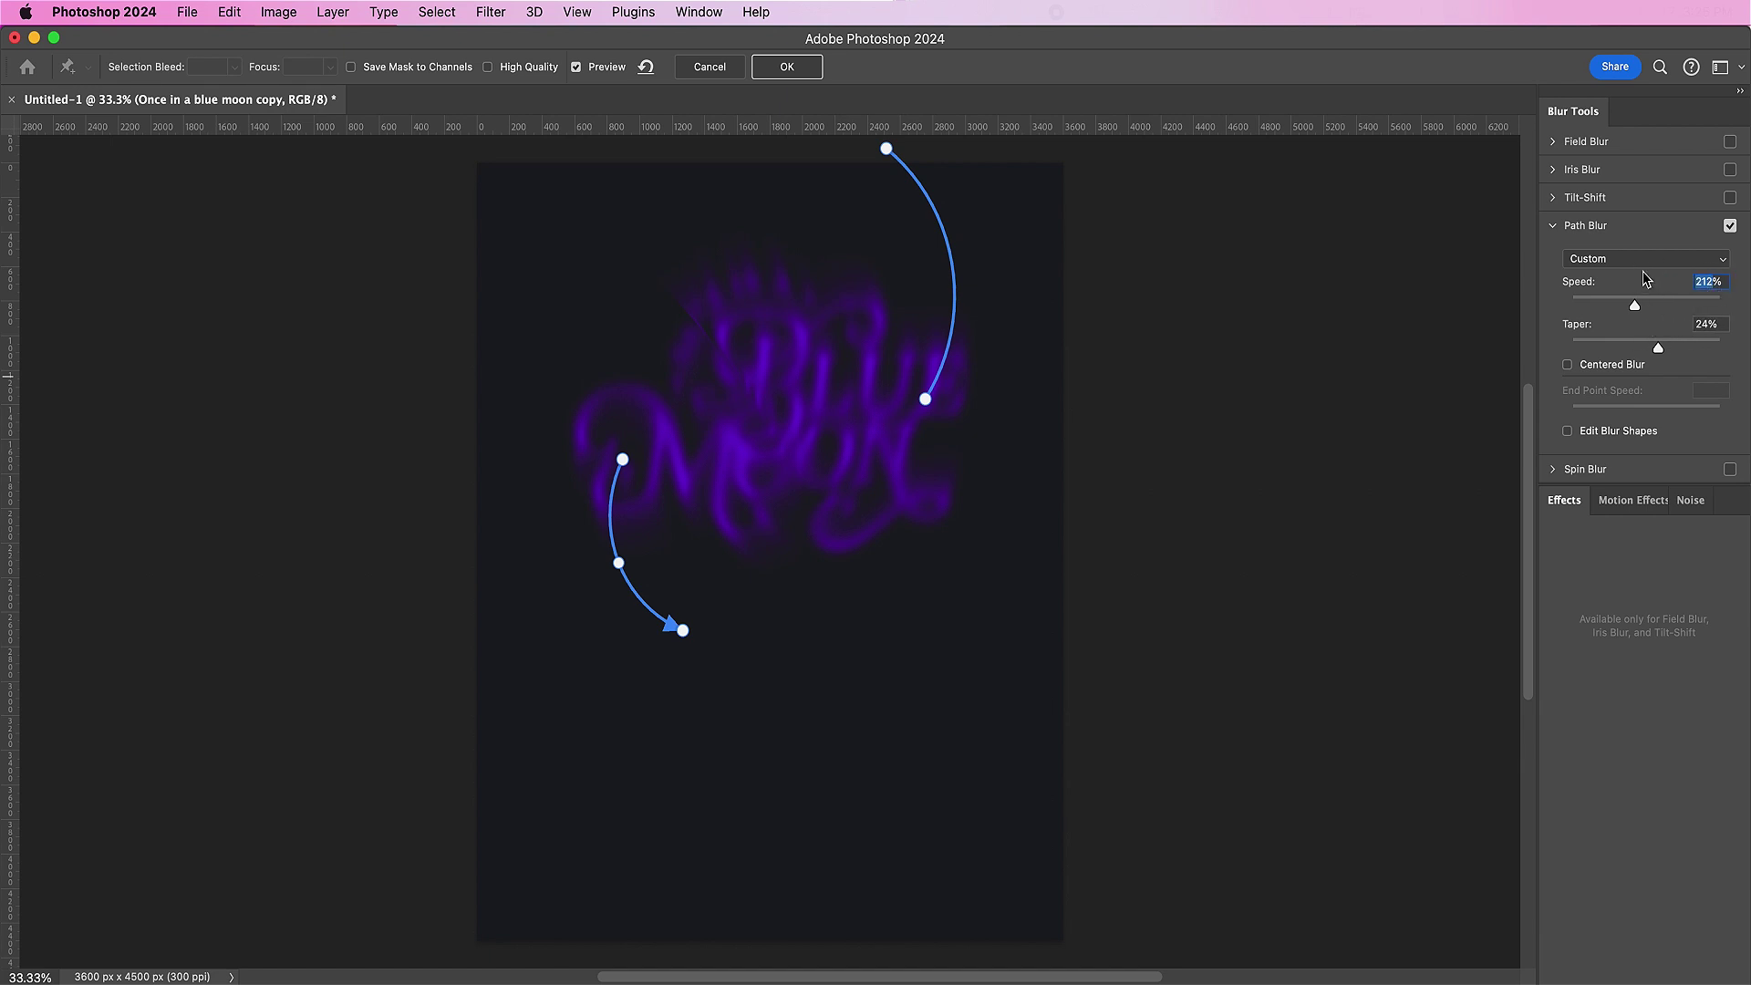
{"action": "type", "text": "600"}
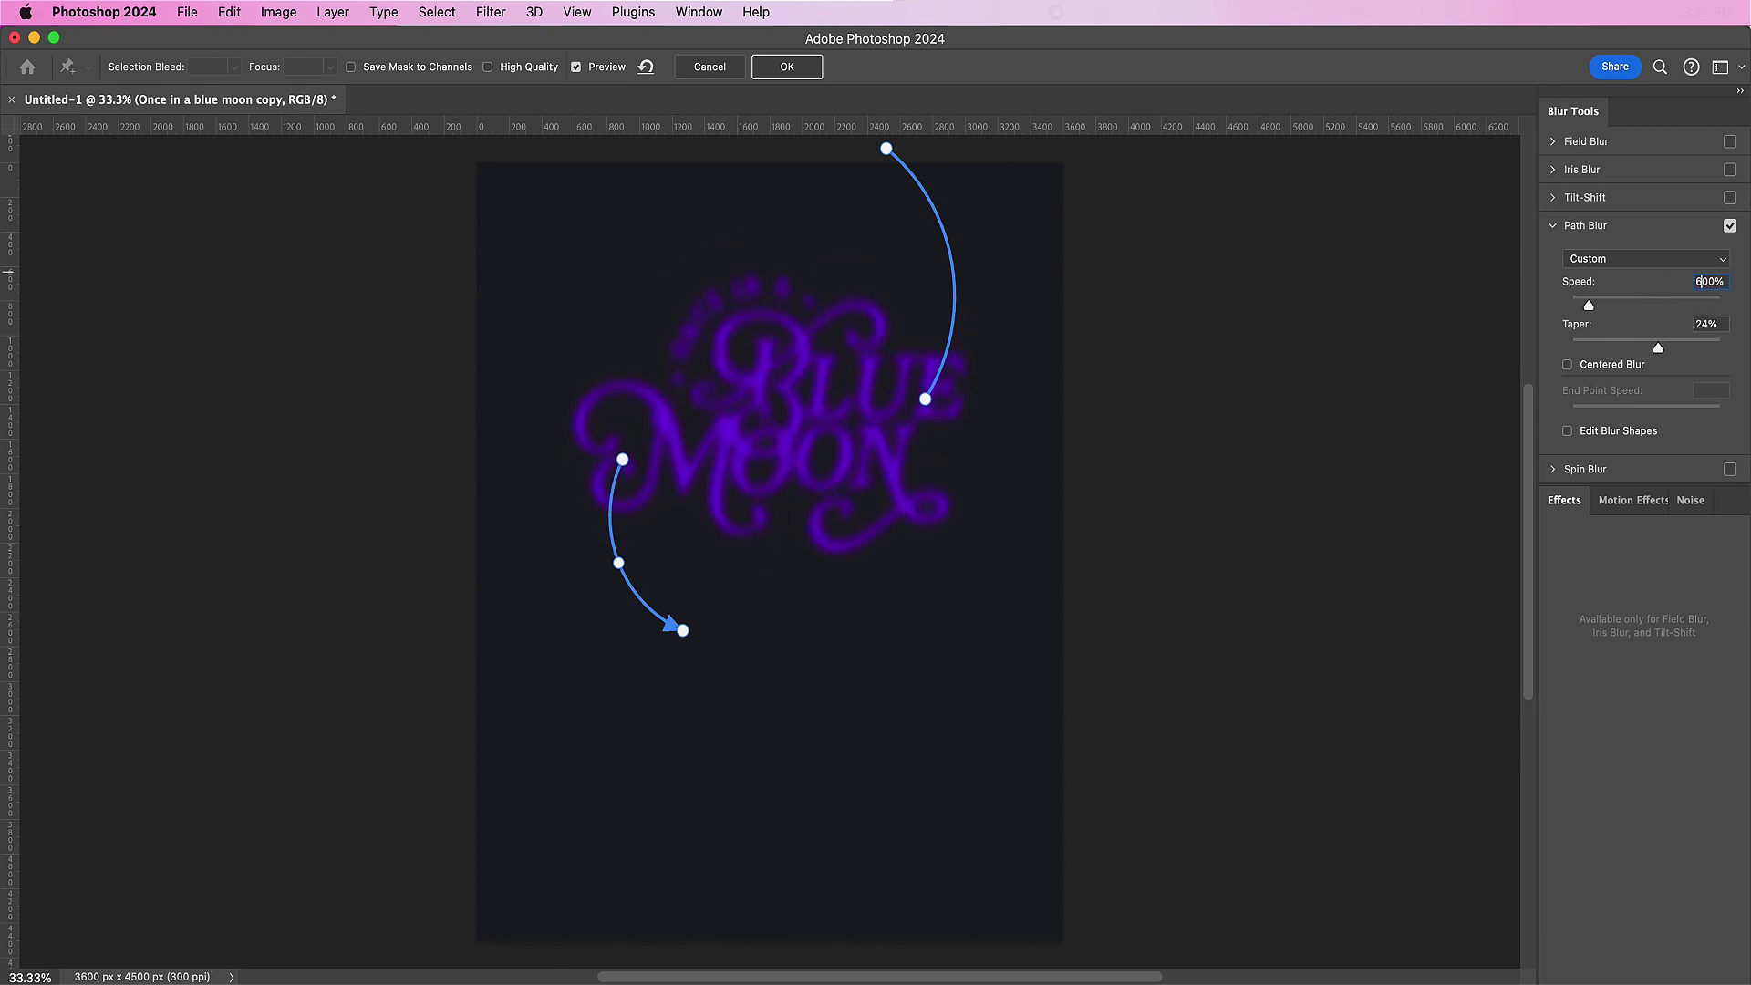
{"action": "left_click", "coordinate": [1711, 325]}
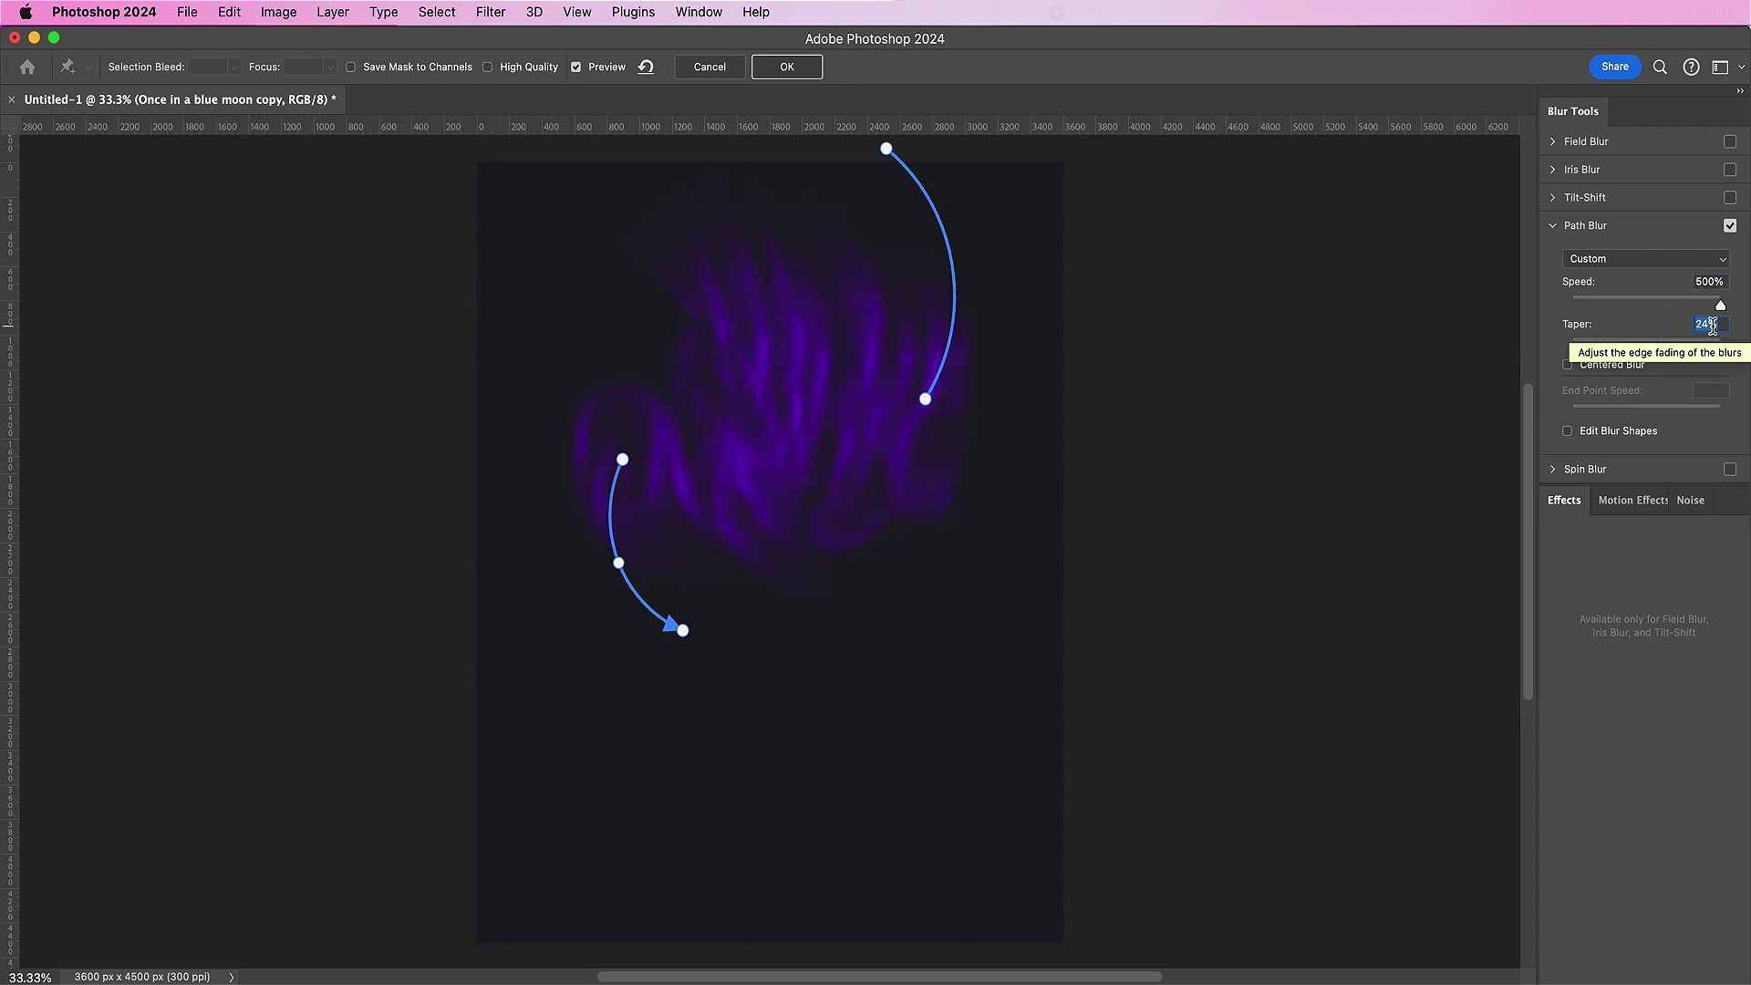
{"action": "type", "text": "14"}
{"action": "key", "text": "Return"}
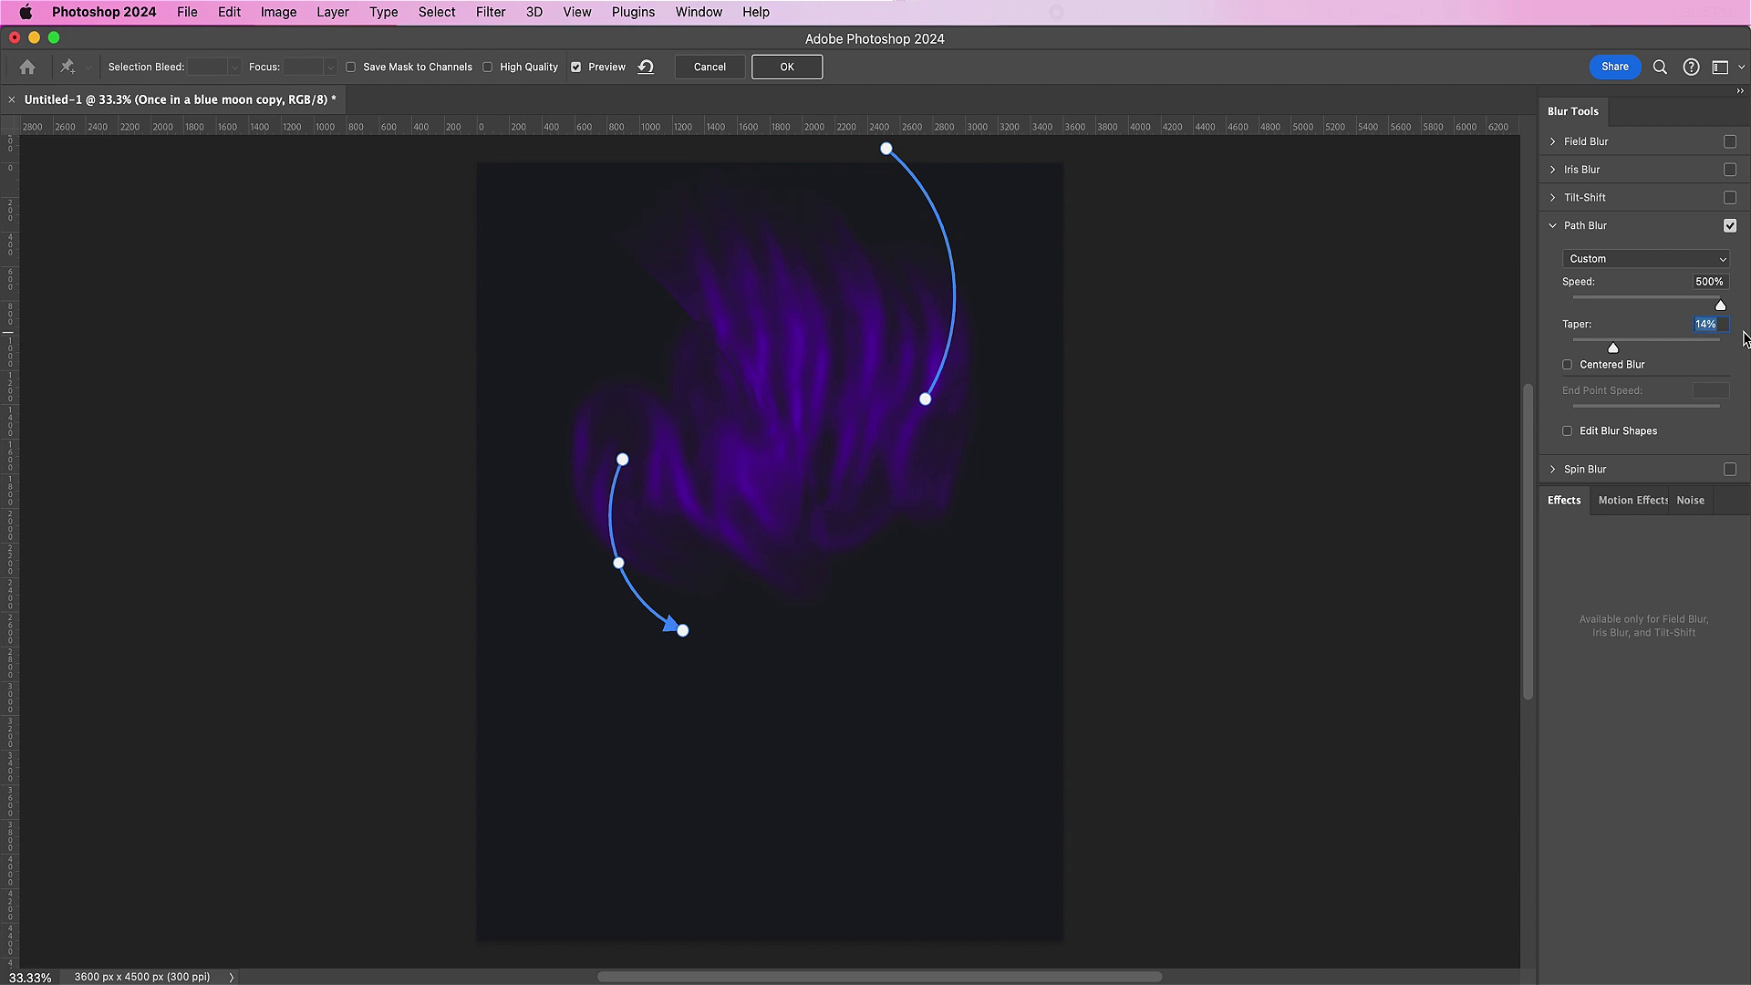
{"action": "left_click", "coordinate": [806, 66]}
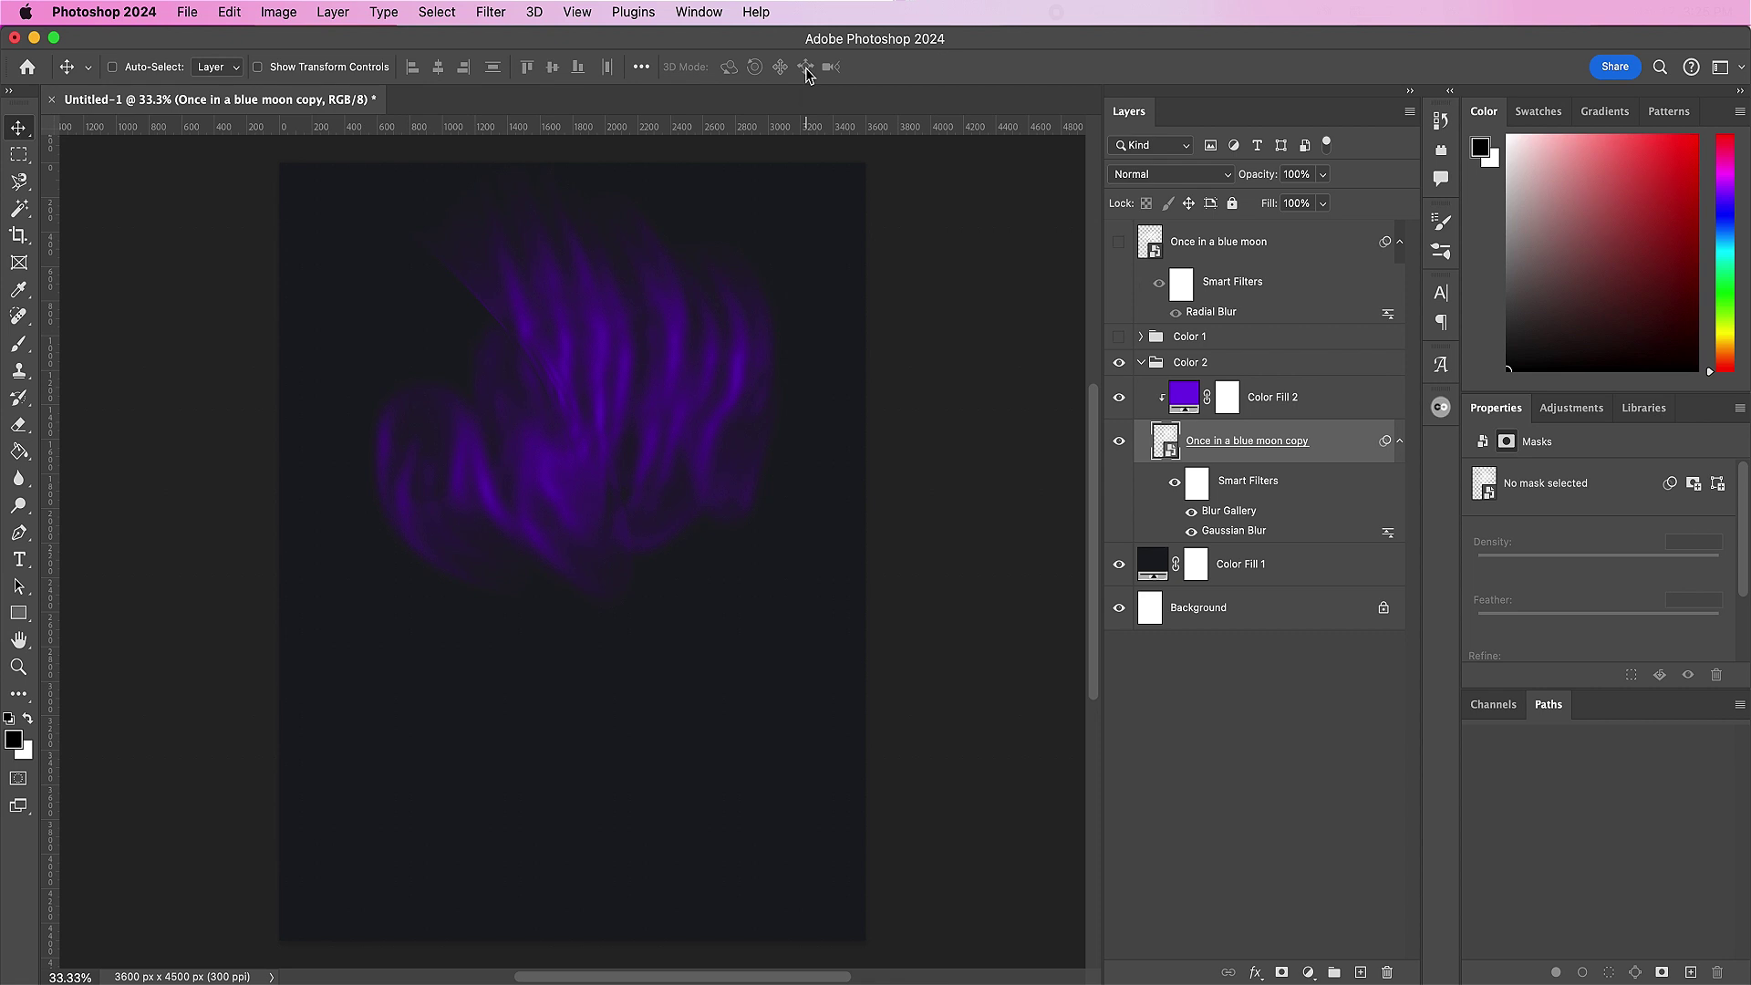
Step: Show Color 1 and the top logo layer again, collapse Color 2, and select the logo layer
{"action": "left_click", "coordinate": [1119, 338]}
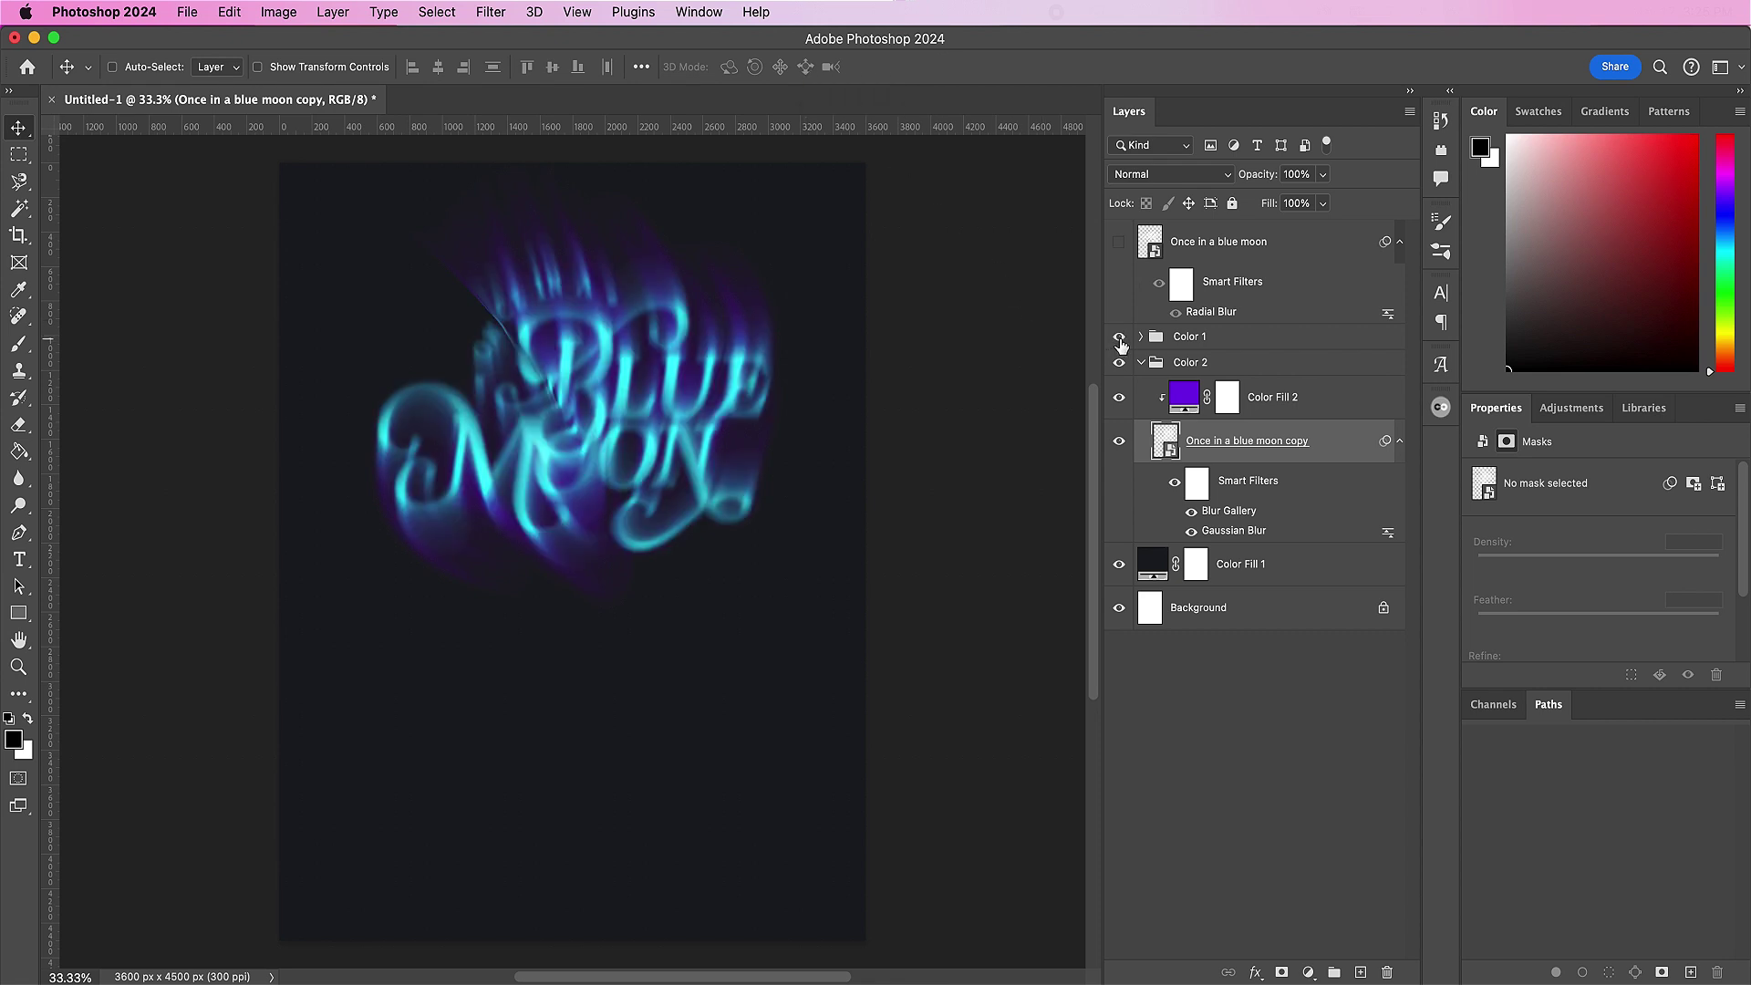
{"action": "left_click", "coordinate": [1119, 243]}
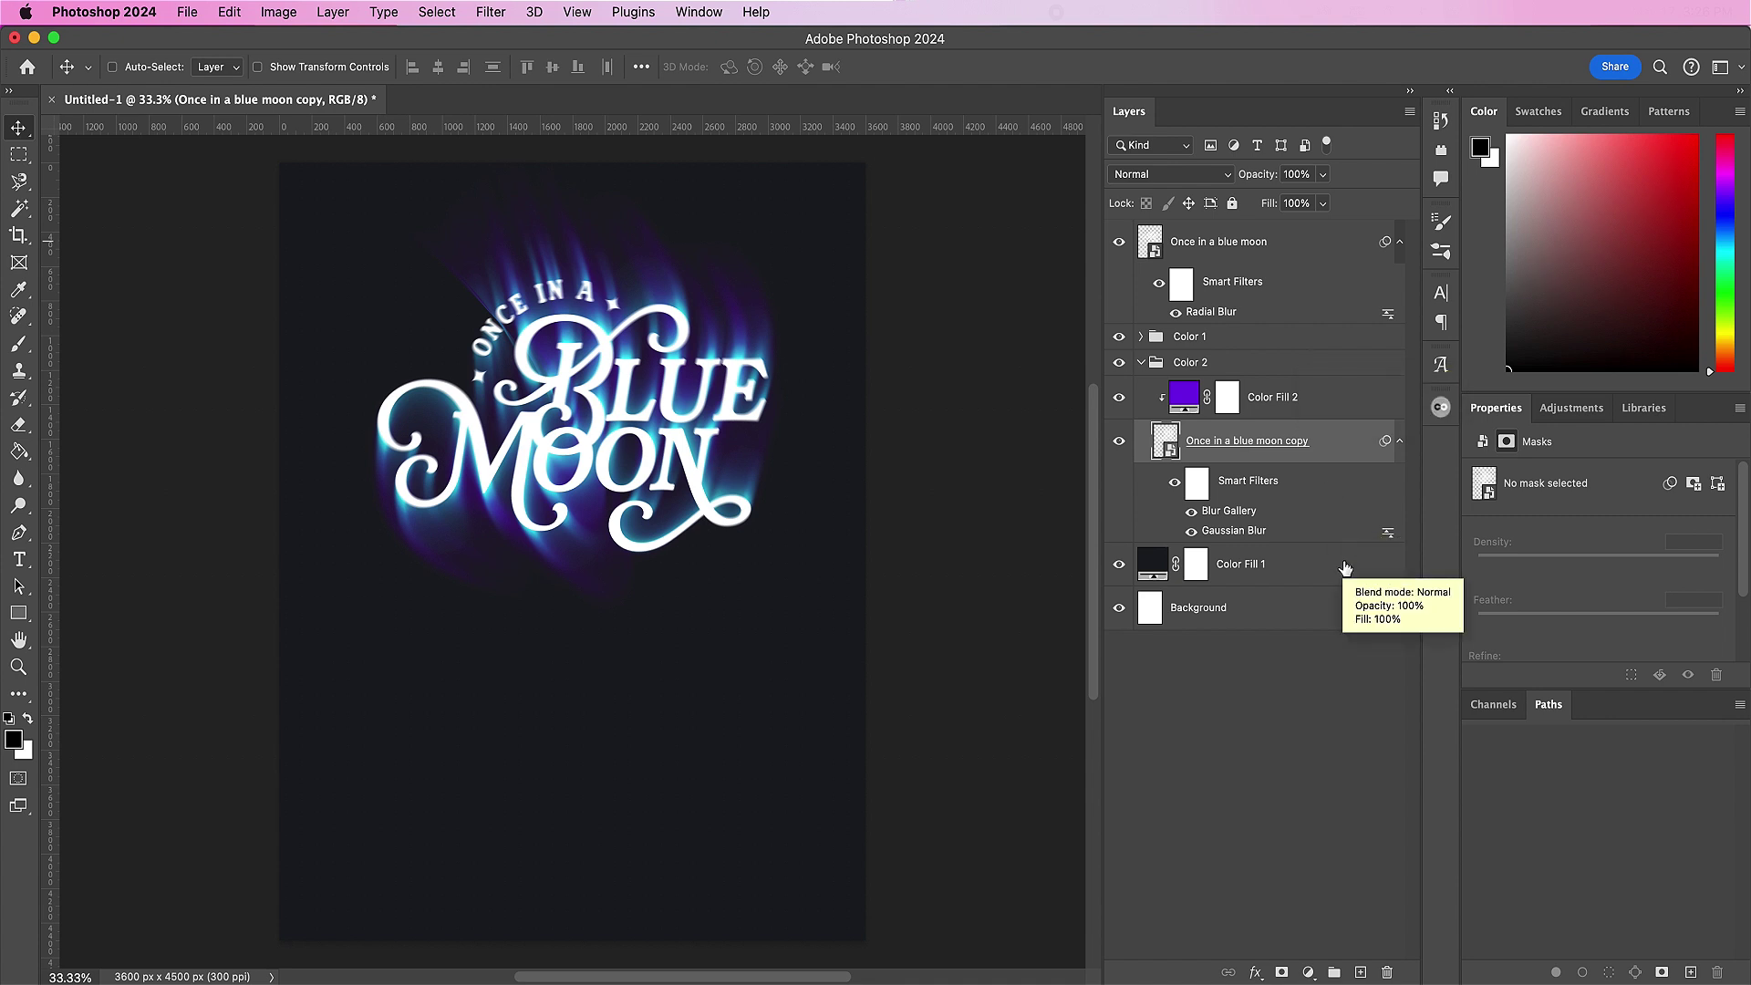
{"action": "left_click", "coordinate": [1141, 362]}
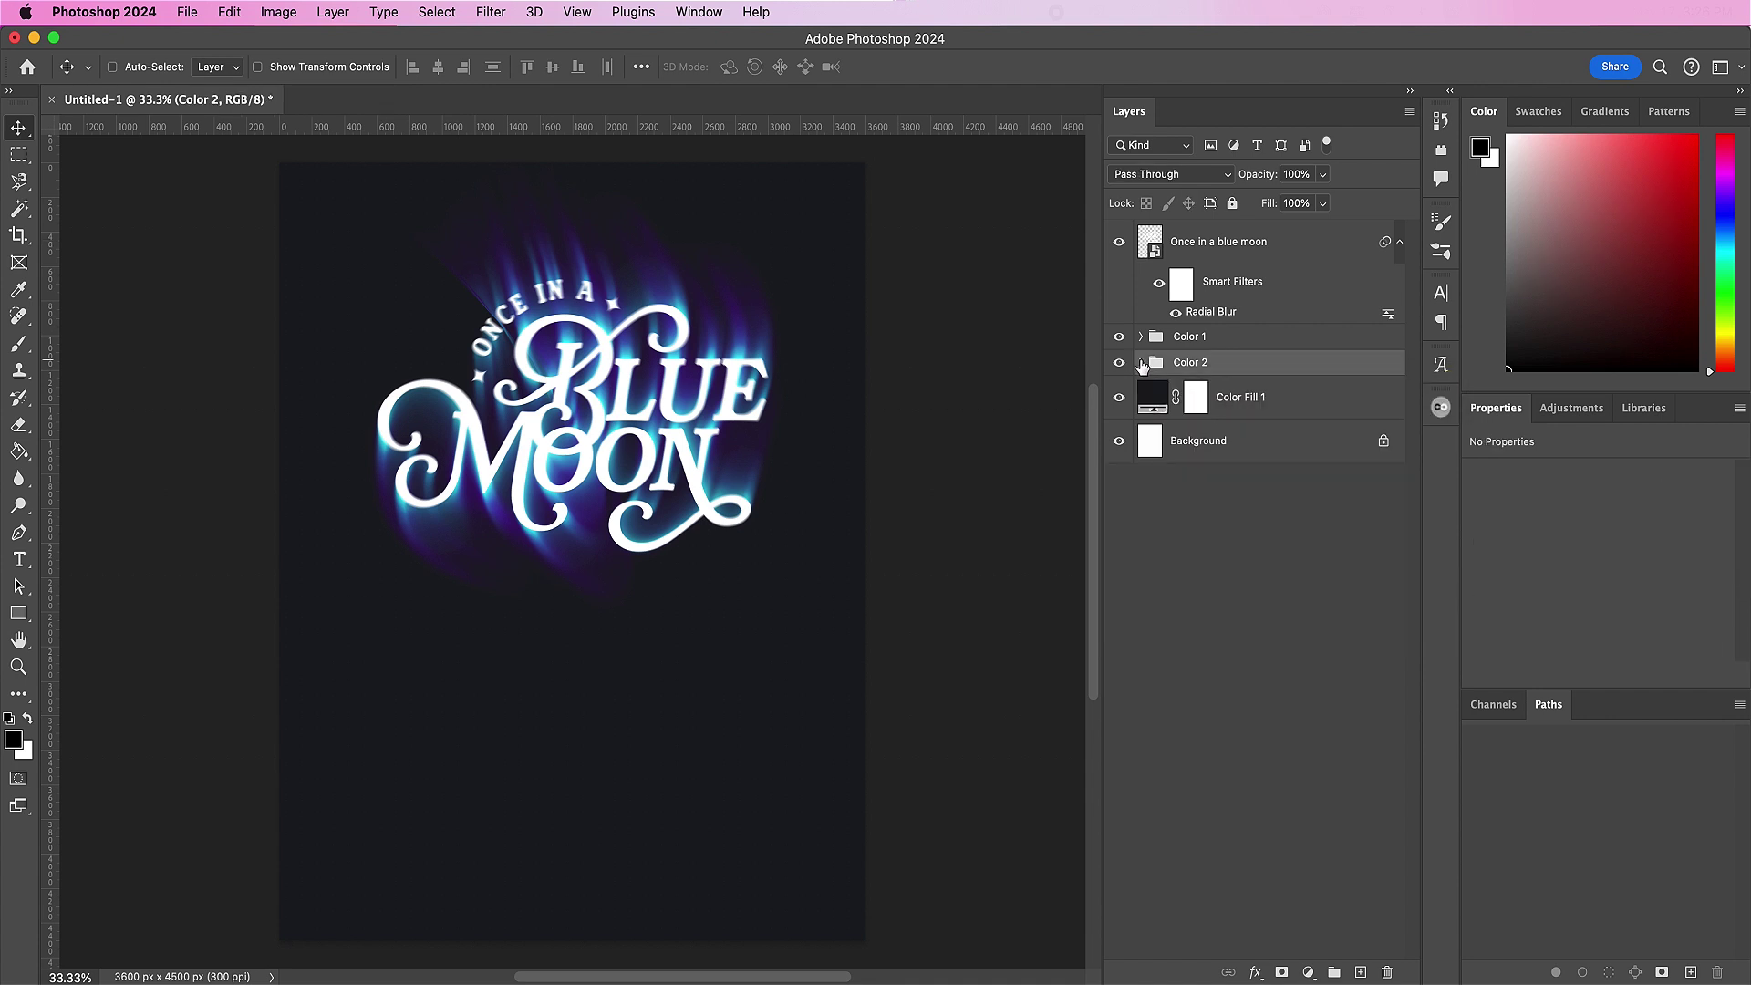
{"action": "left_click", "coordinate": [1265, 510]}
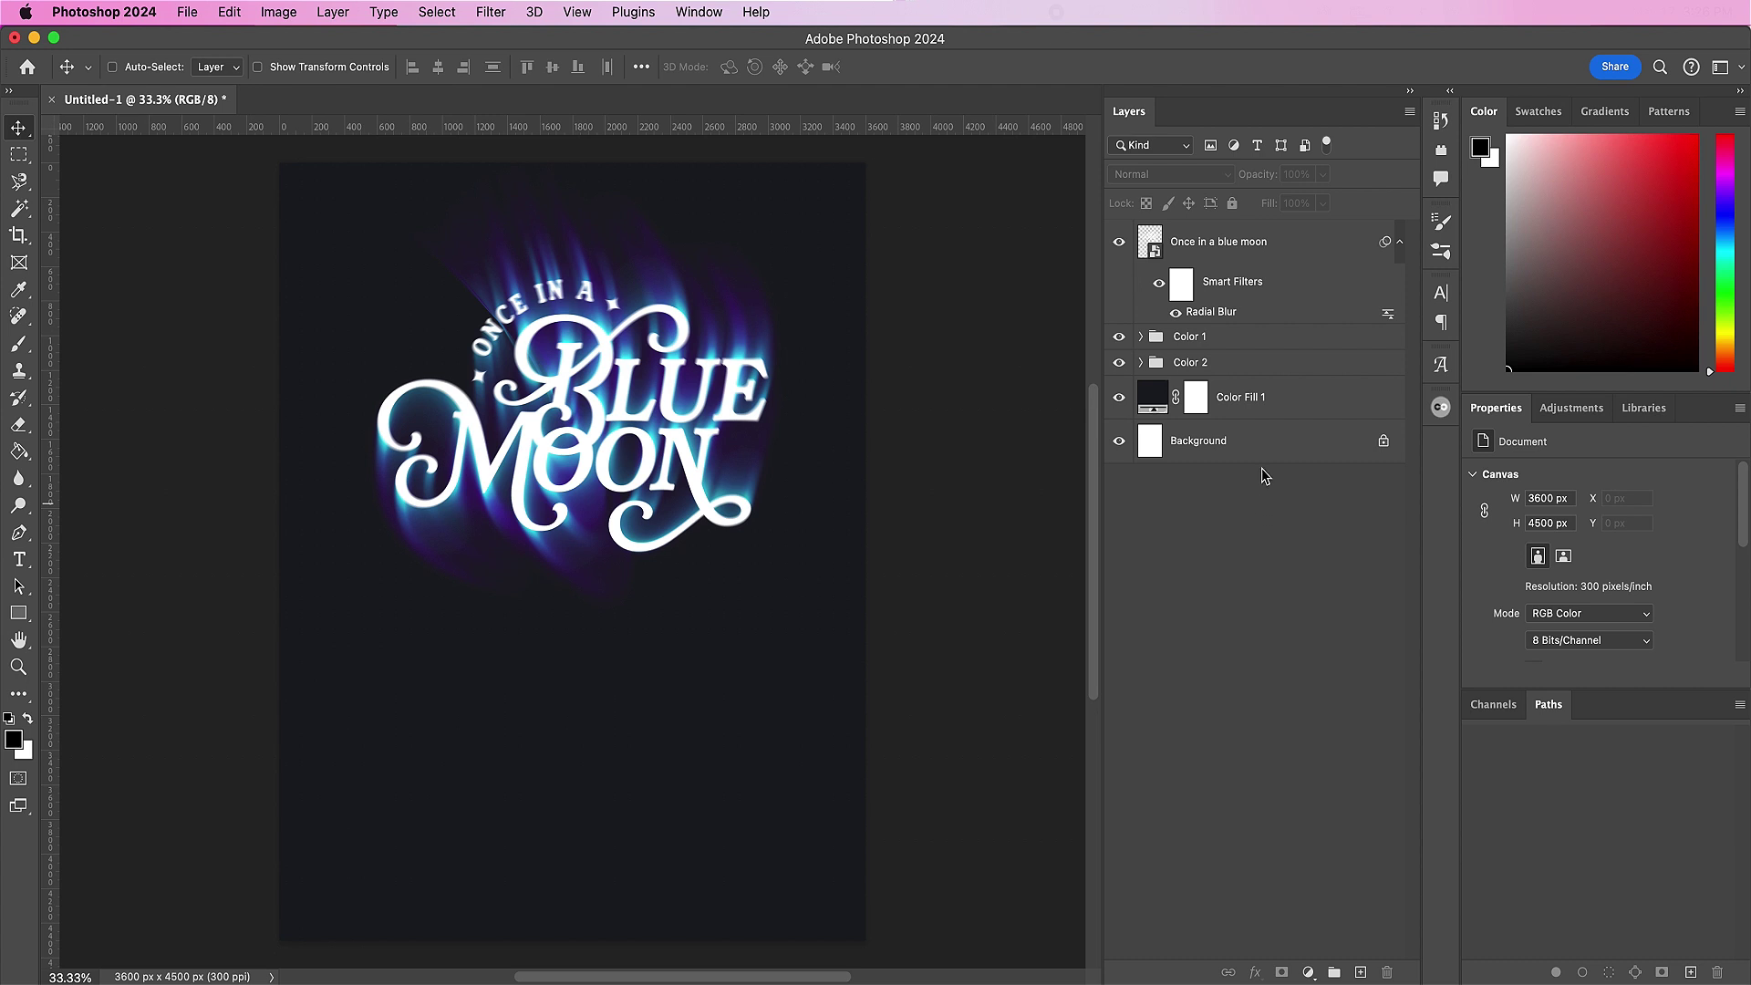
{"action": "left_click", "coordinate": [1310, 257]}
Step: Type 'WORLD TOUR' below the logo and make it white
{"action": "key", "text": "t"}
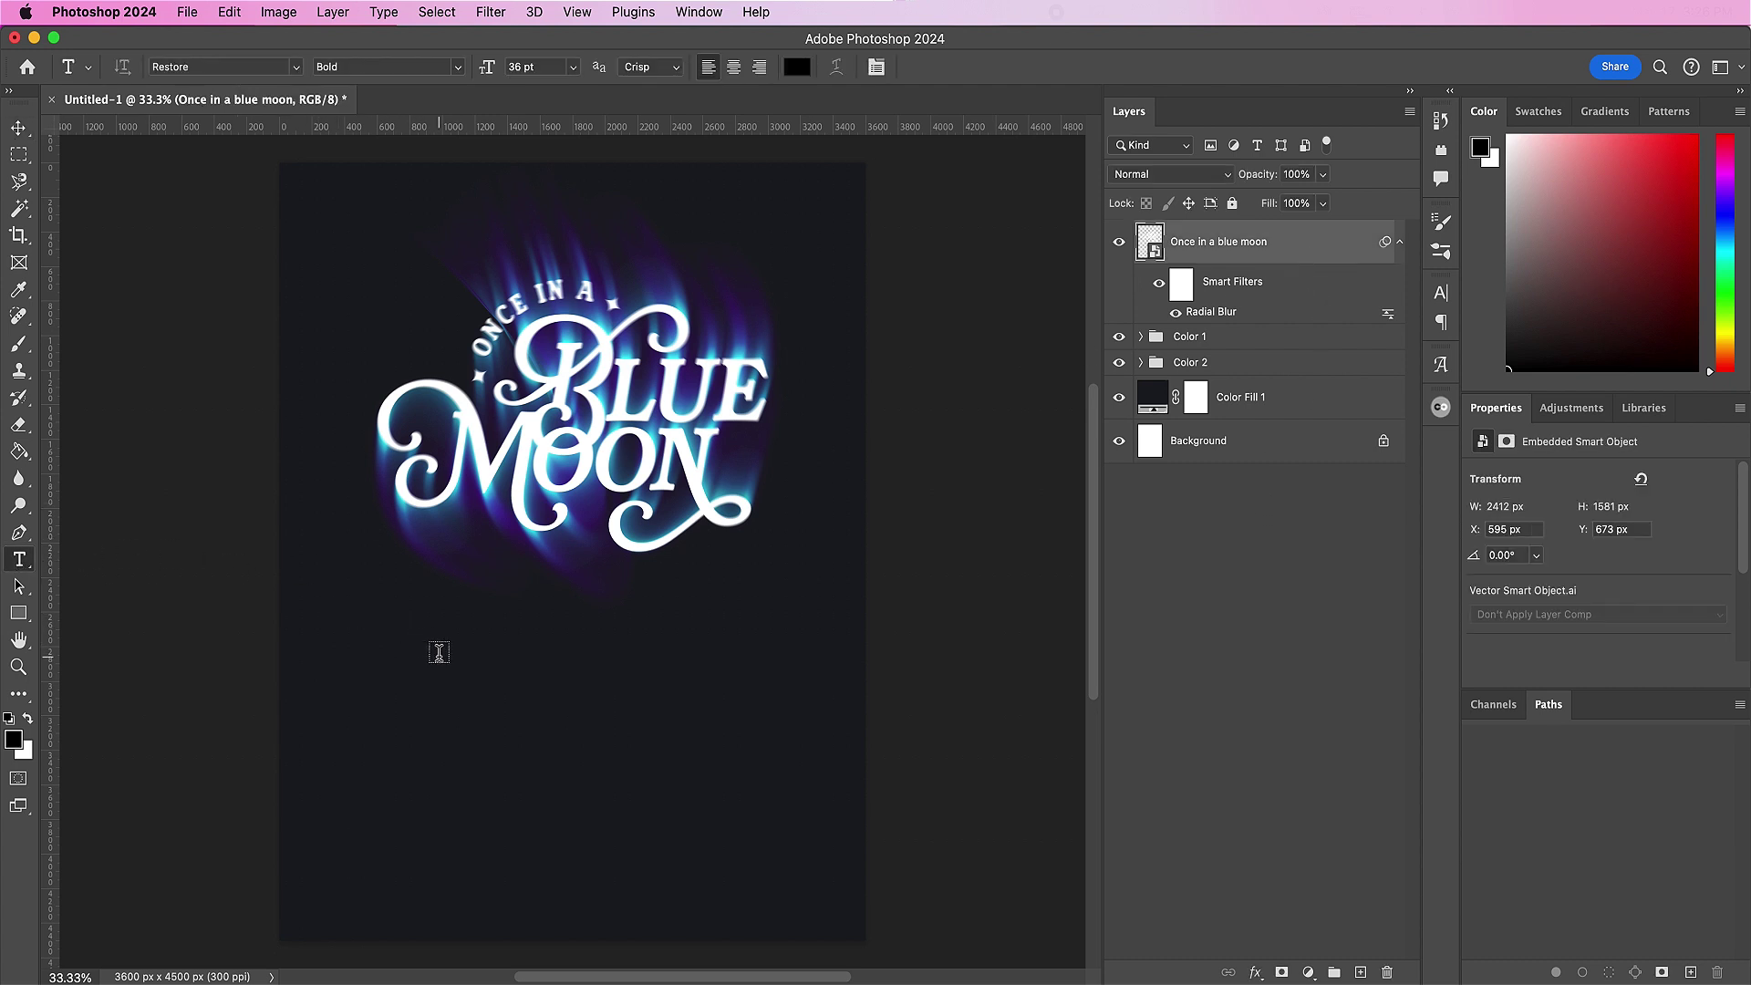
{"action": "left_click", "coordinate": [438, 651]}
{"action": "type", "text": "WOR"}
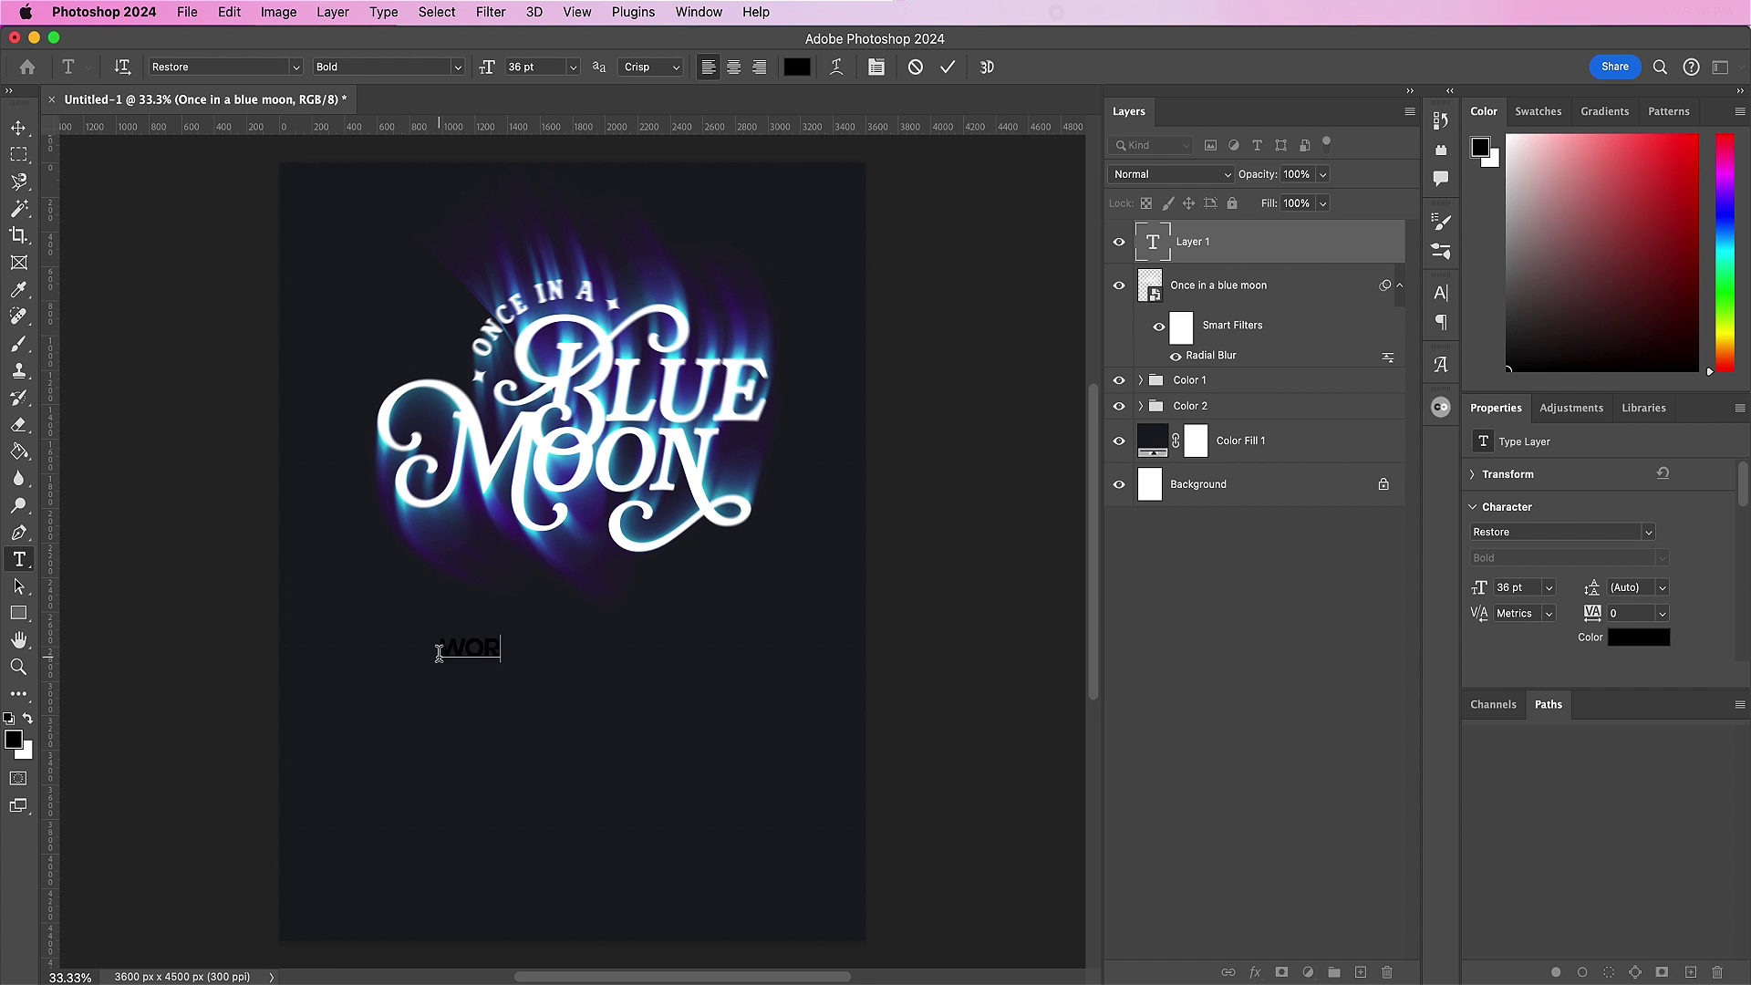
{"action": "type", "text": "LD TOUR"}
{"action": "key", "text": "super+a"}
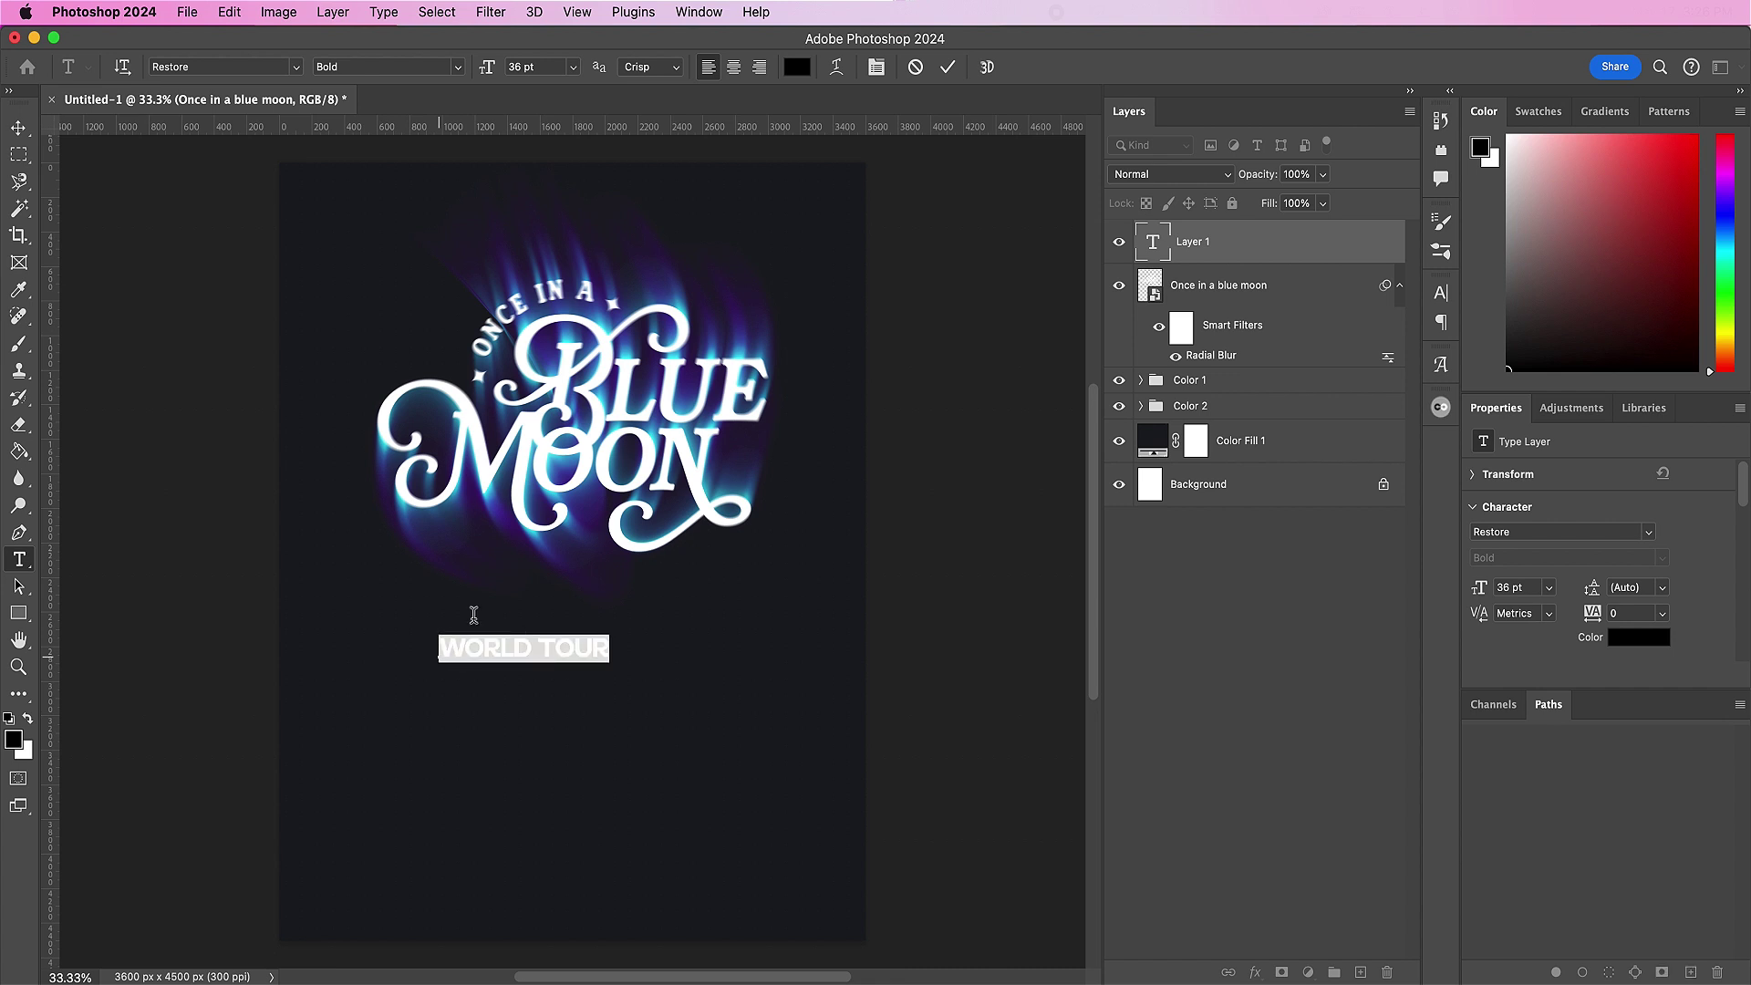
{"action": "left_click", "coordinate": [796, 66]}
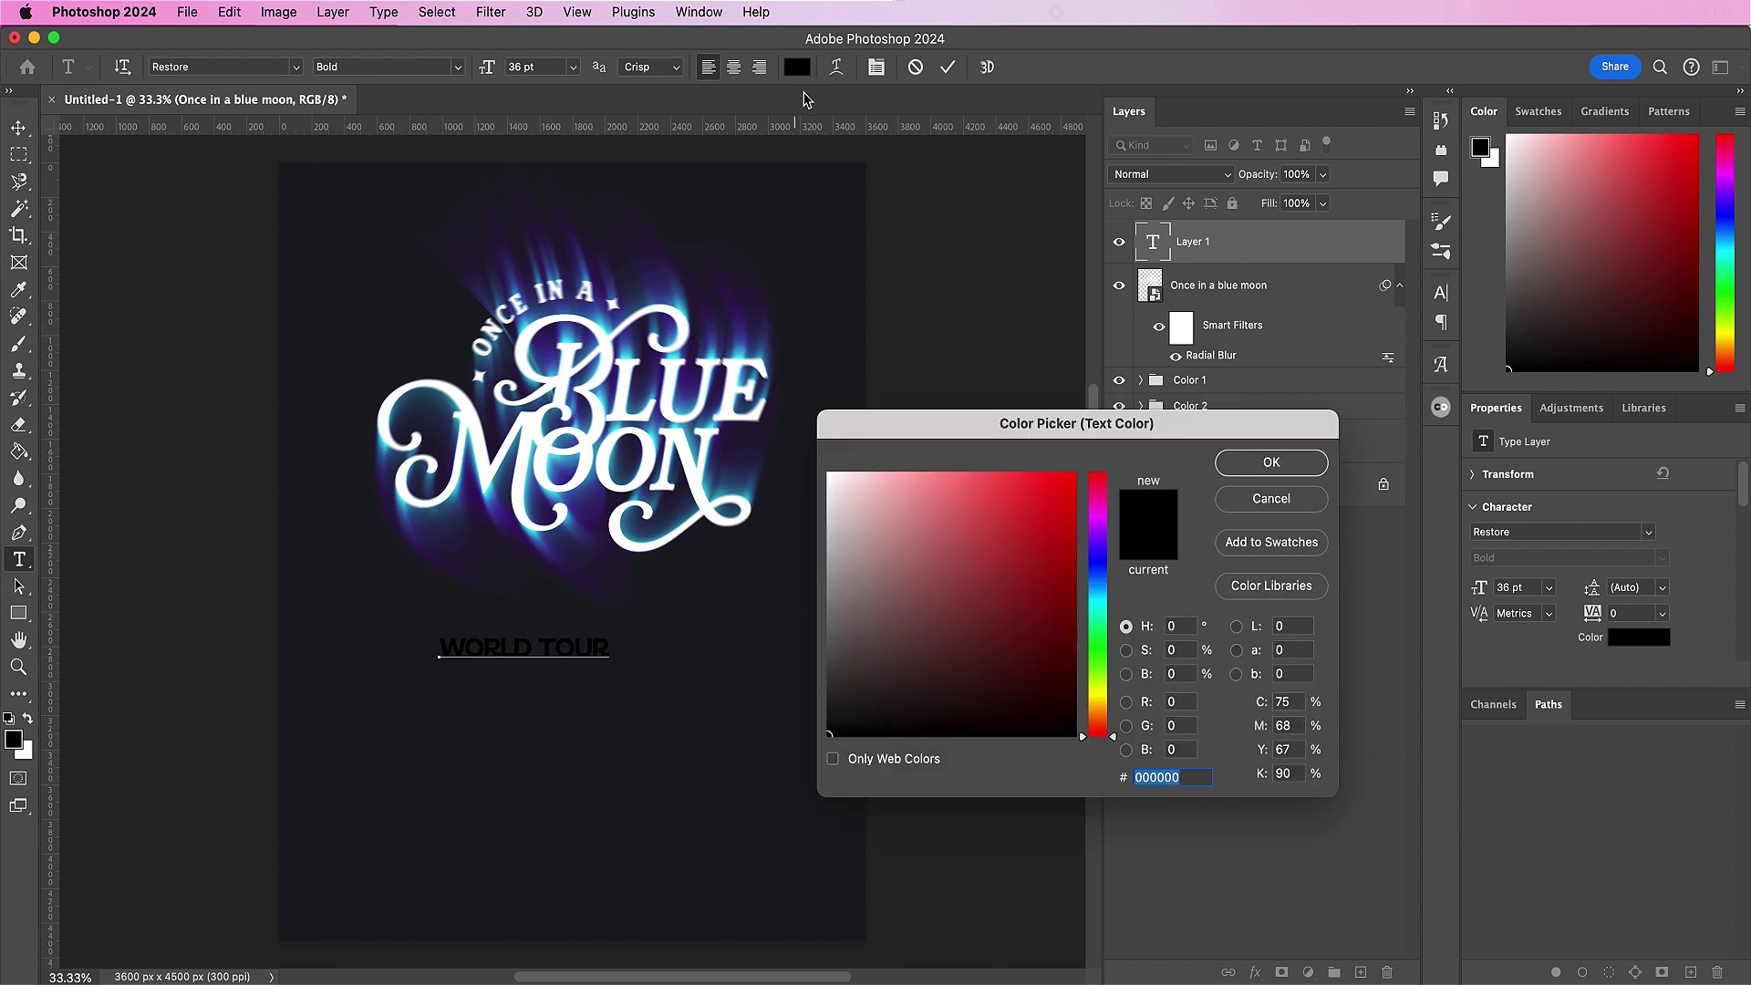
{"action": "left_click_drag", "start_coordinate": [867, 497], "coordinate": [794, 438]}
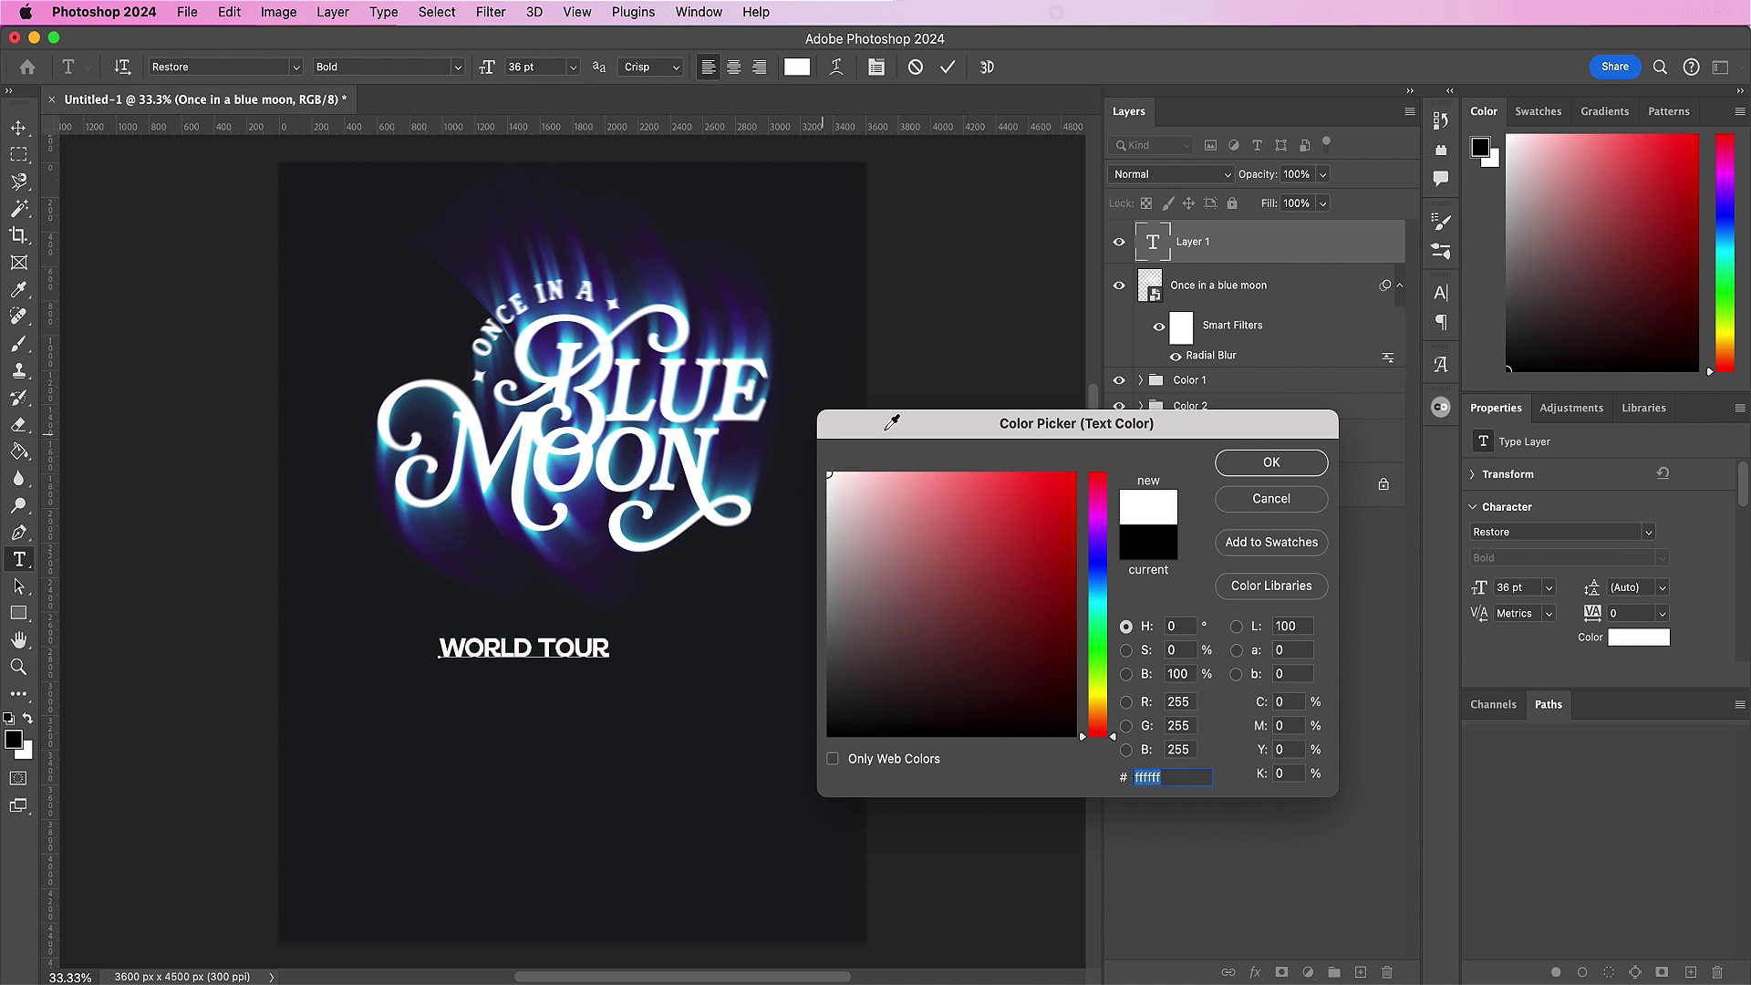
{"action": "left_click", "coordinate": [1252, 466]}
Step: Set WORLD TOUR to Montecatini Pro Largo Ultra, 37 pt, with 180 tracking
{"action": "left_click", "coordinate": [196, 66]}
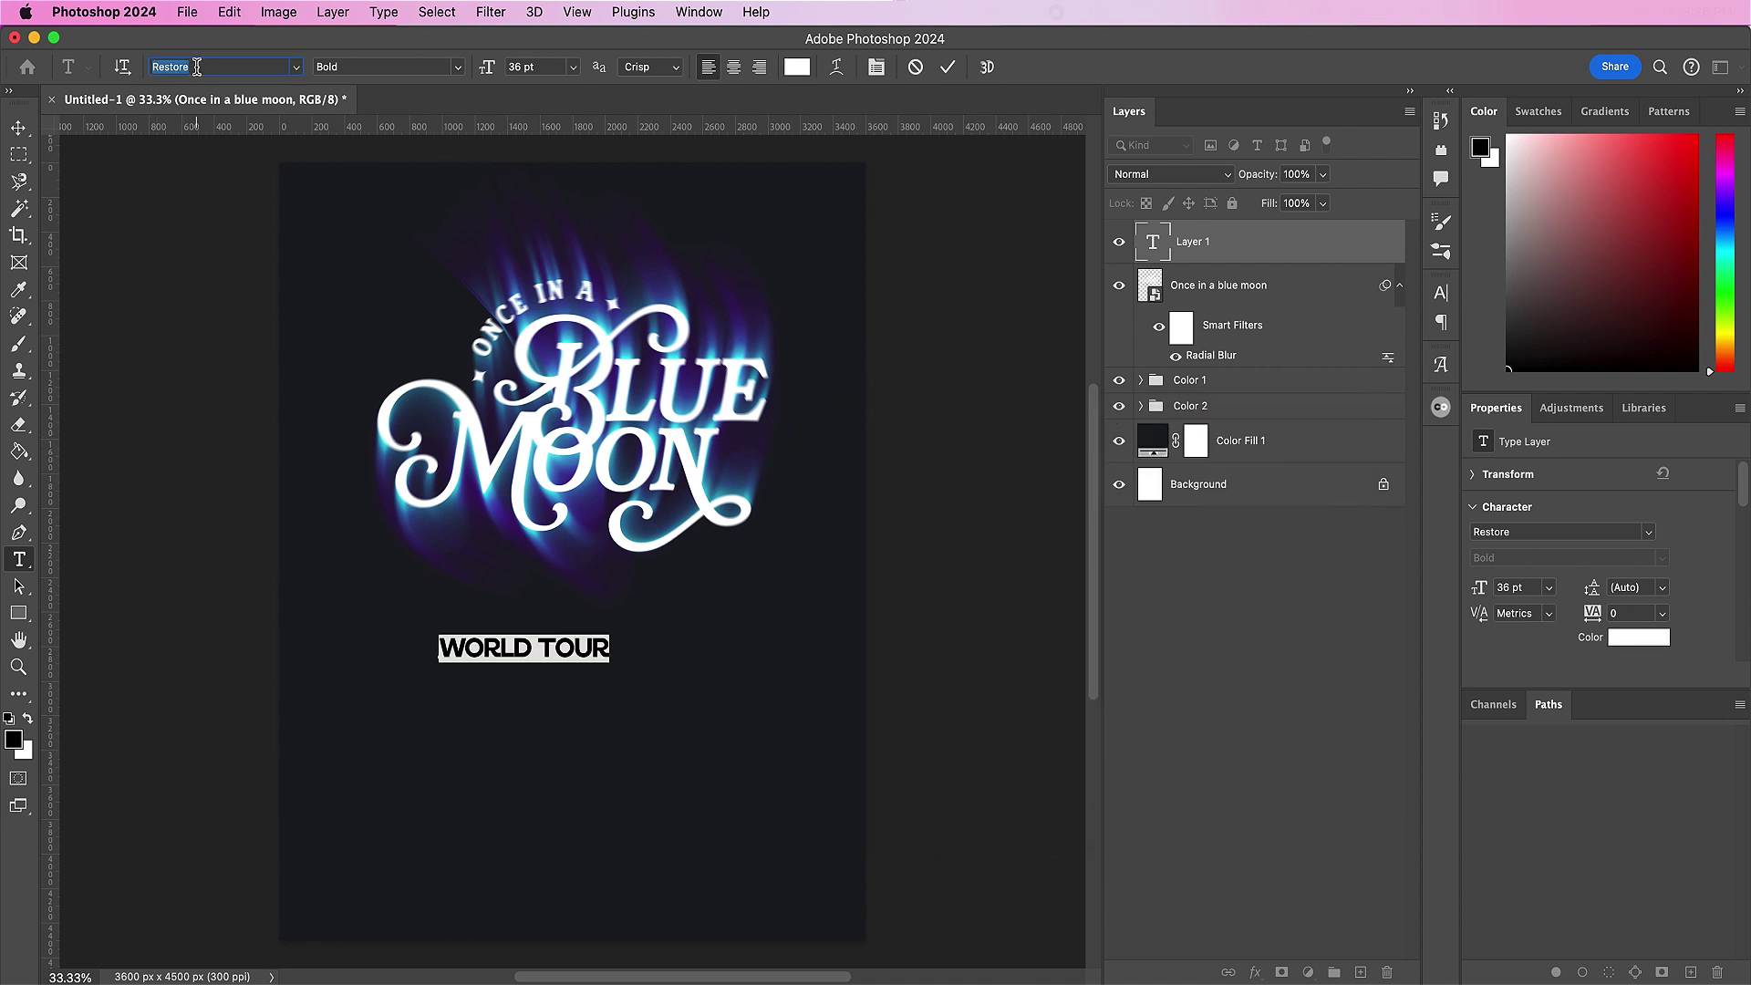
{"action": "type", "text": "monte"}
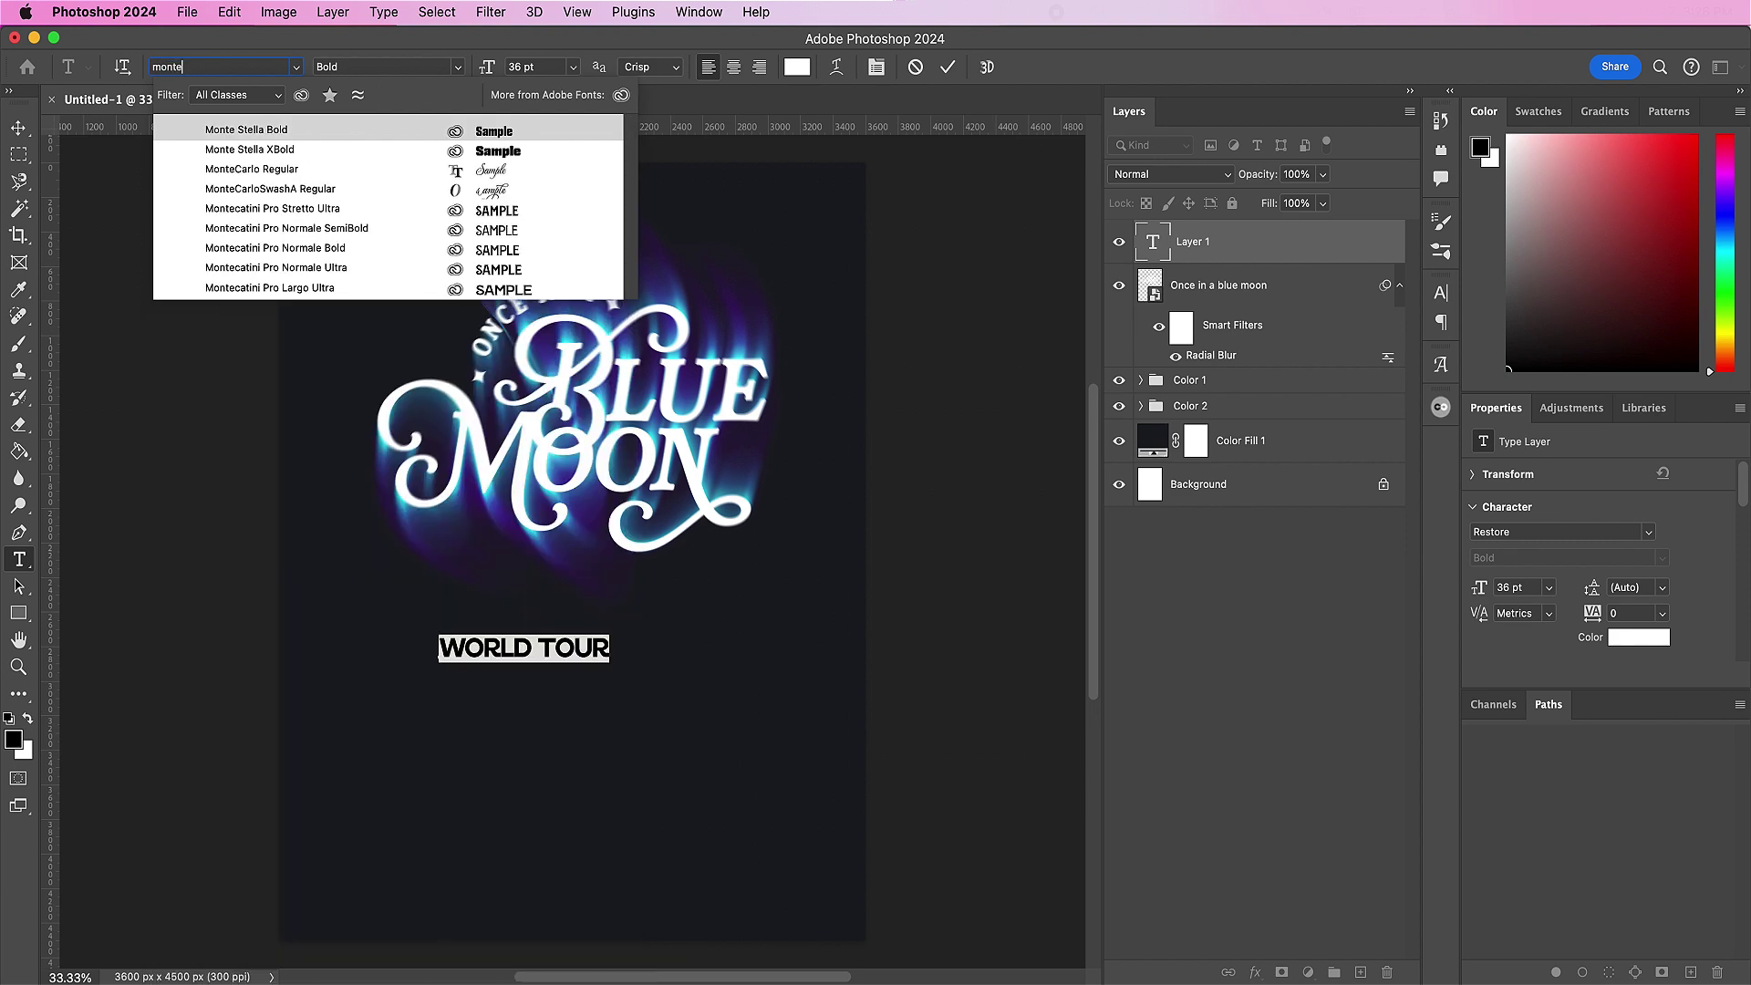
{"action": "left_click", "coordinate": [246, 286]}
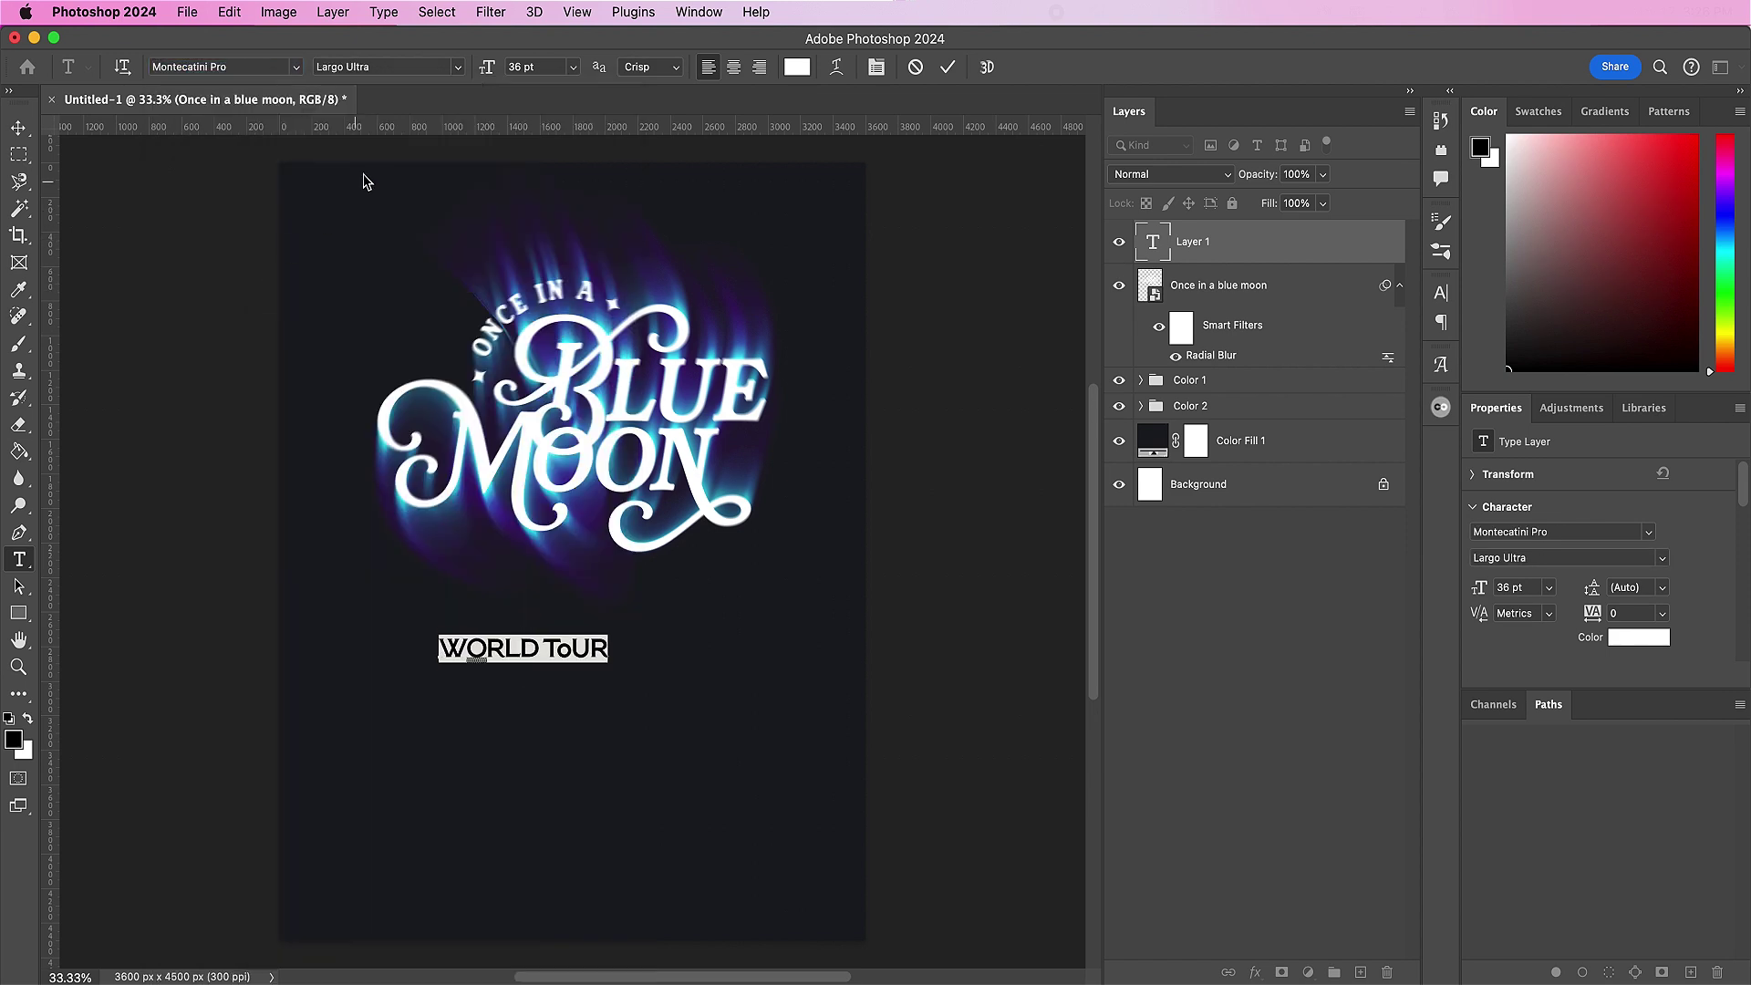
{"action": "left_click", "coordinate": [524, 67]}
{"action": "key", "text": "Up"}
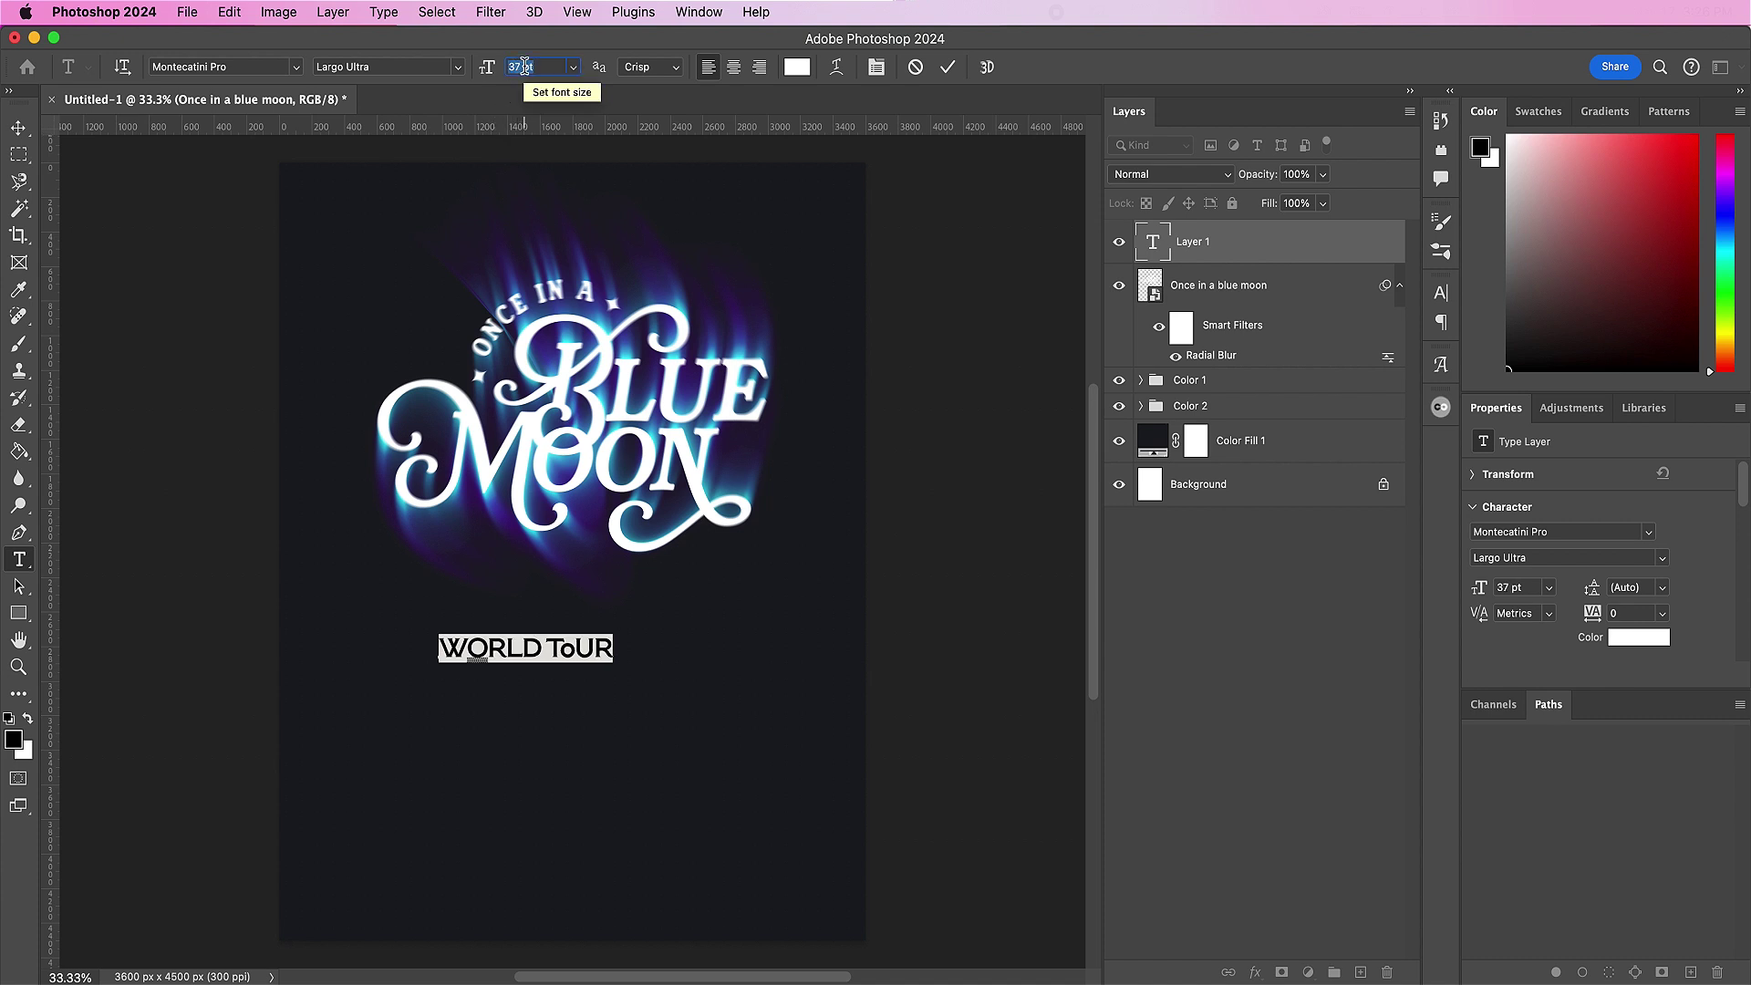
{"action": "left_click", "coordinate": [1628, 613]}
{"action": "type", "text": "18"}
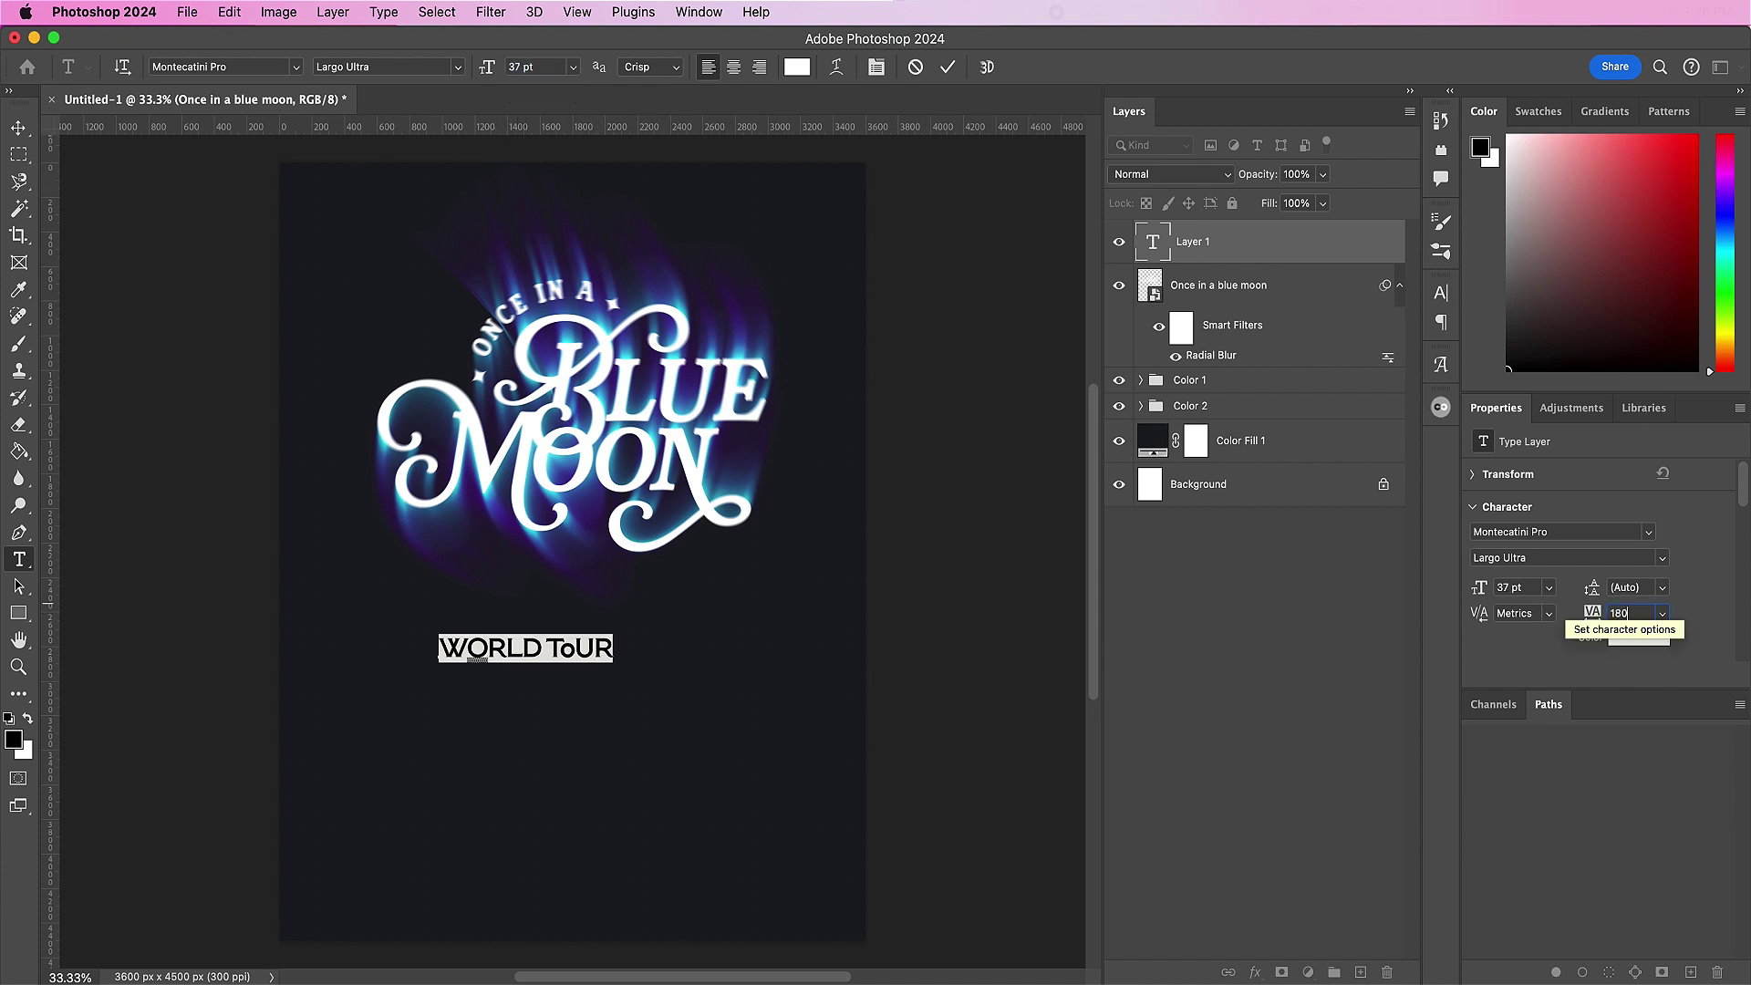
{"action": "key", "text": "Return"}
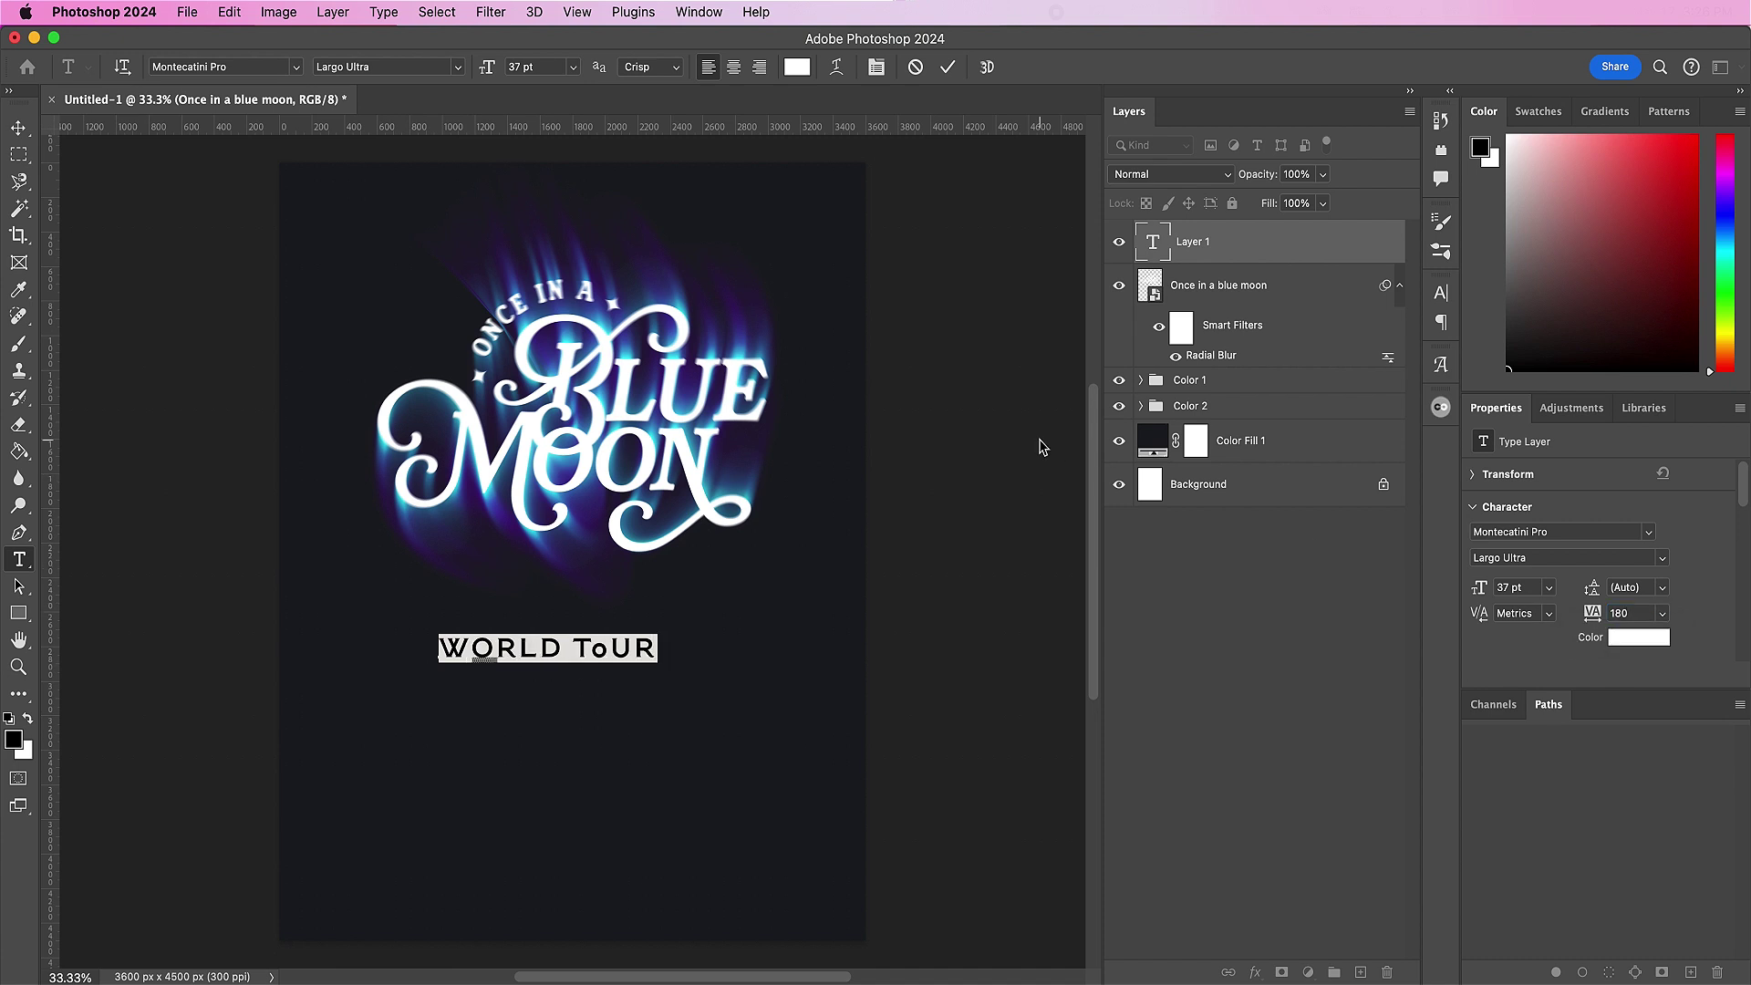
Step: Commit the text and move WORLD TOUR up just under the logo
{"action": "left_click", "coordinate": [947, 67]}
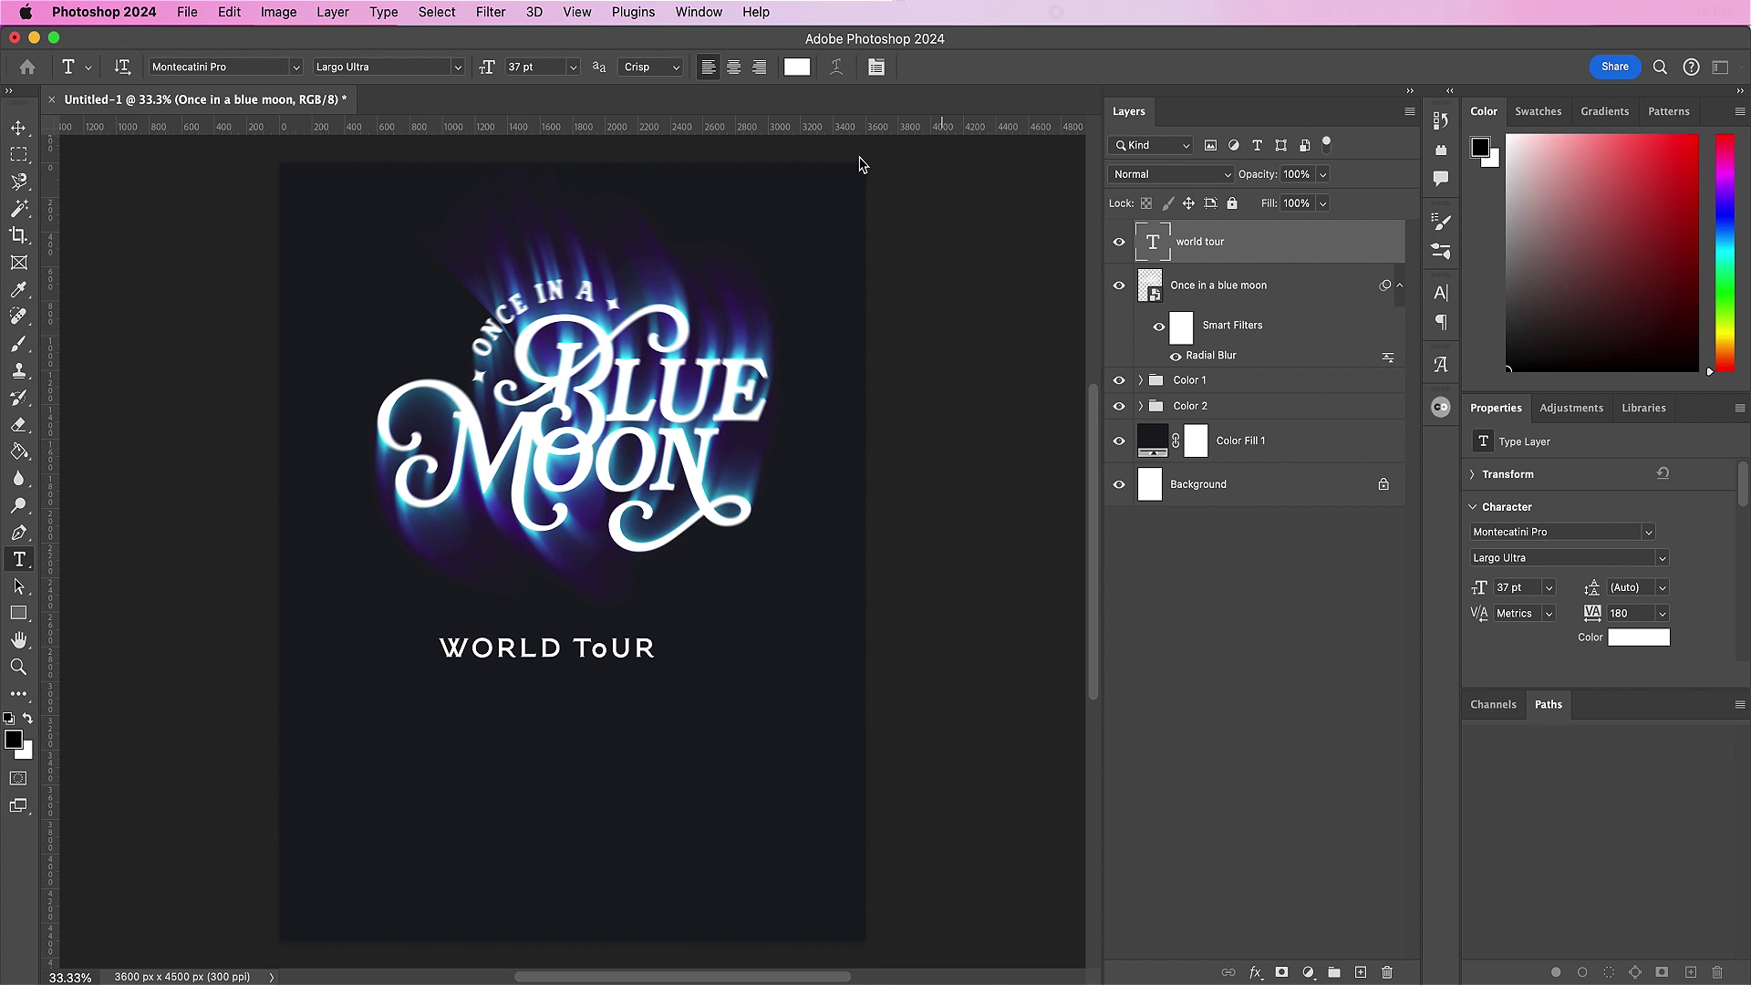
{"action": "left_click", "coordinate": [18, 128]}
{"action": "left_click_drag", "start_coordinate": [501, 716], "coordinate": [534, 661]}
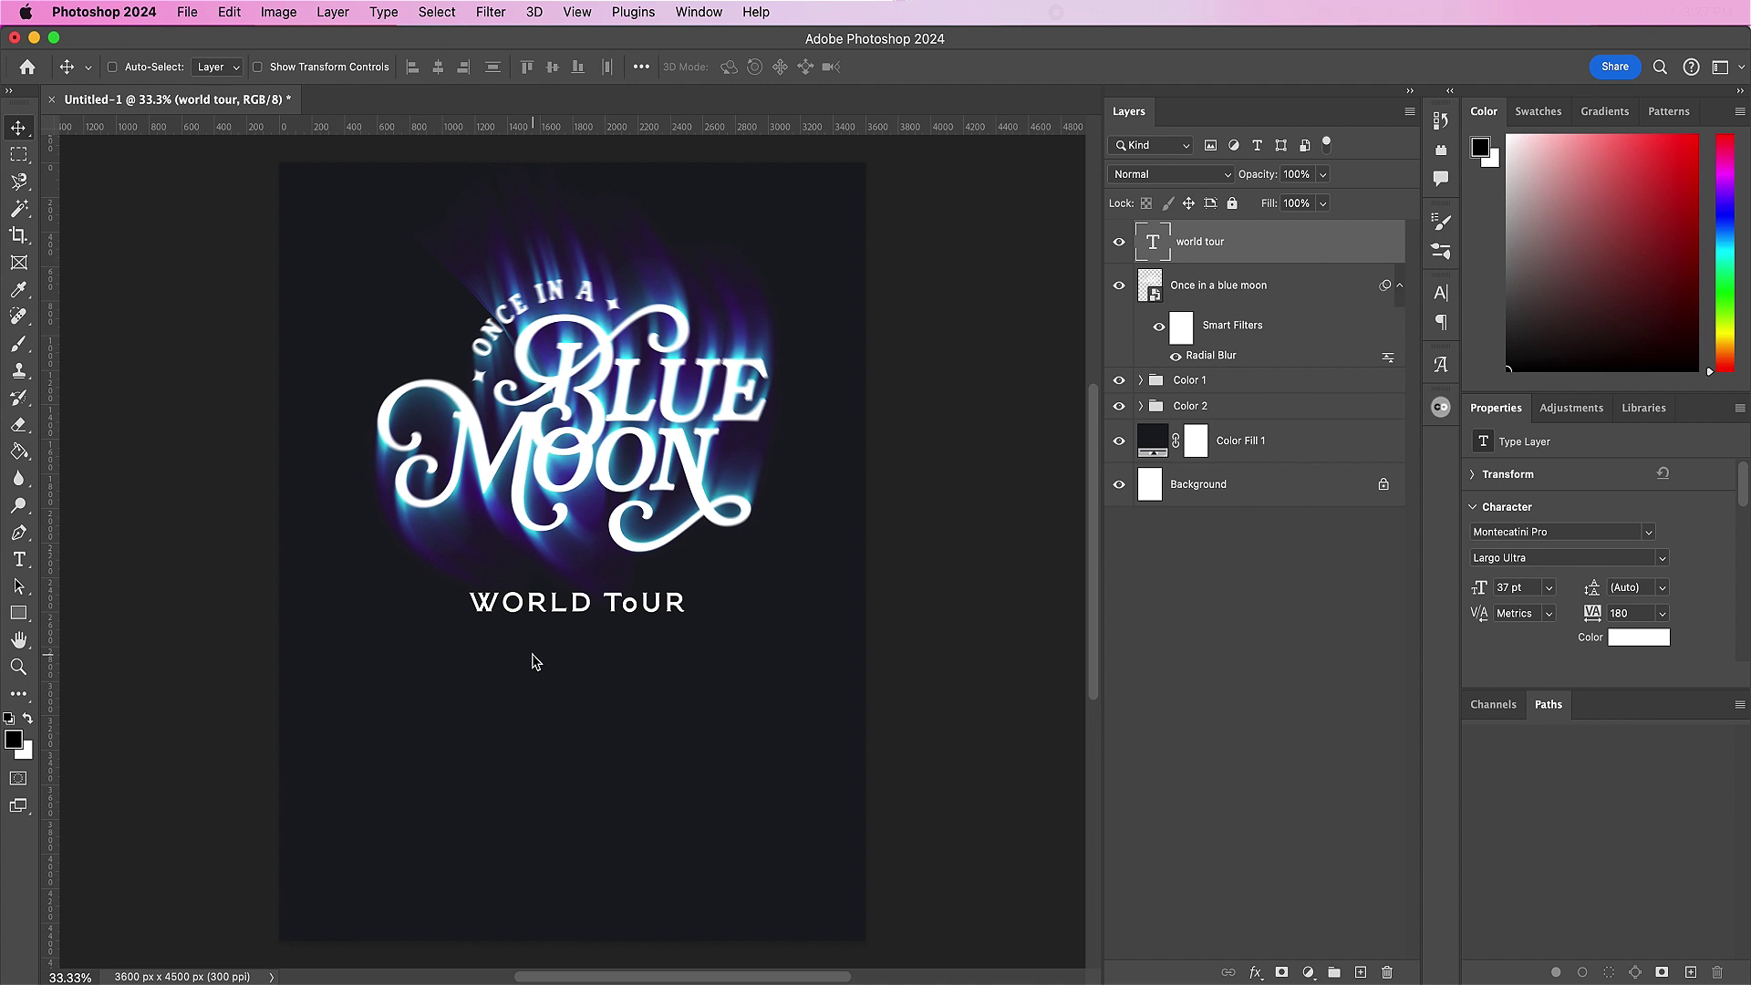
Step: Type '2024' lower on the poster in Stretto Ultra at 29 pt
{"action": "key", "text": "t"}
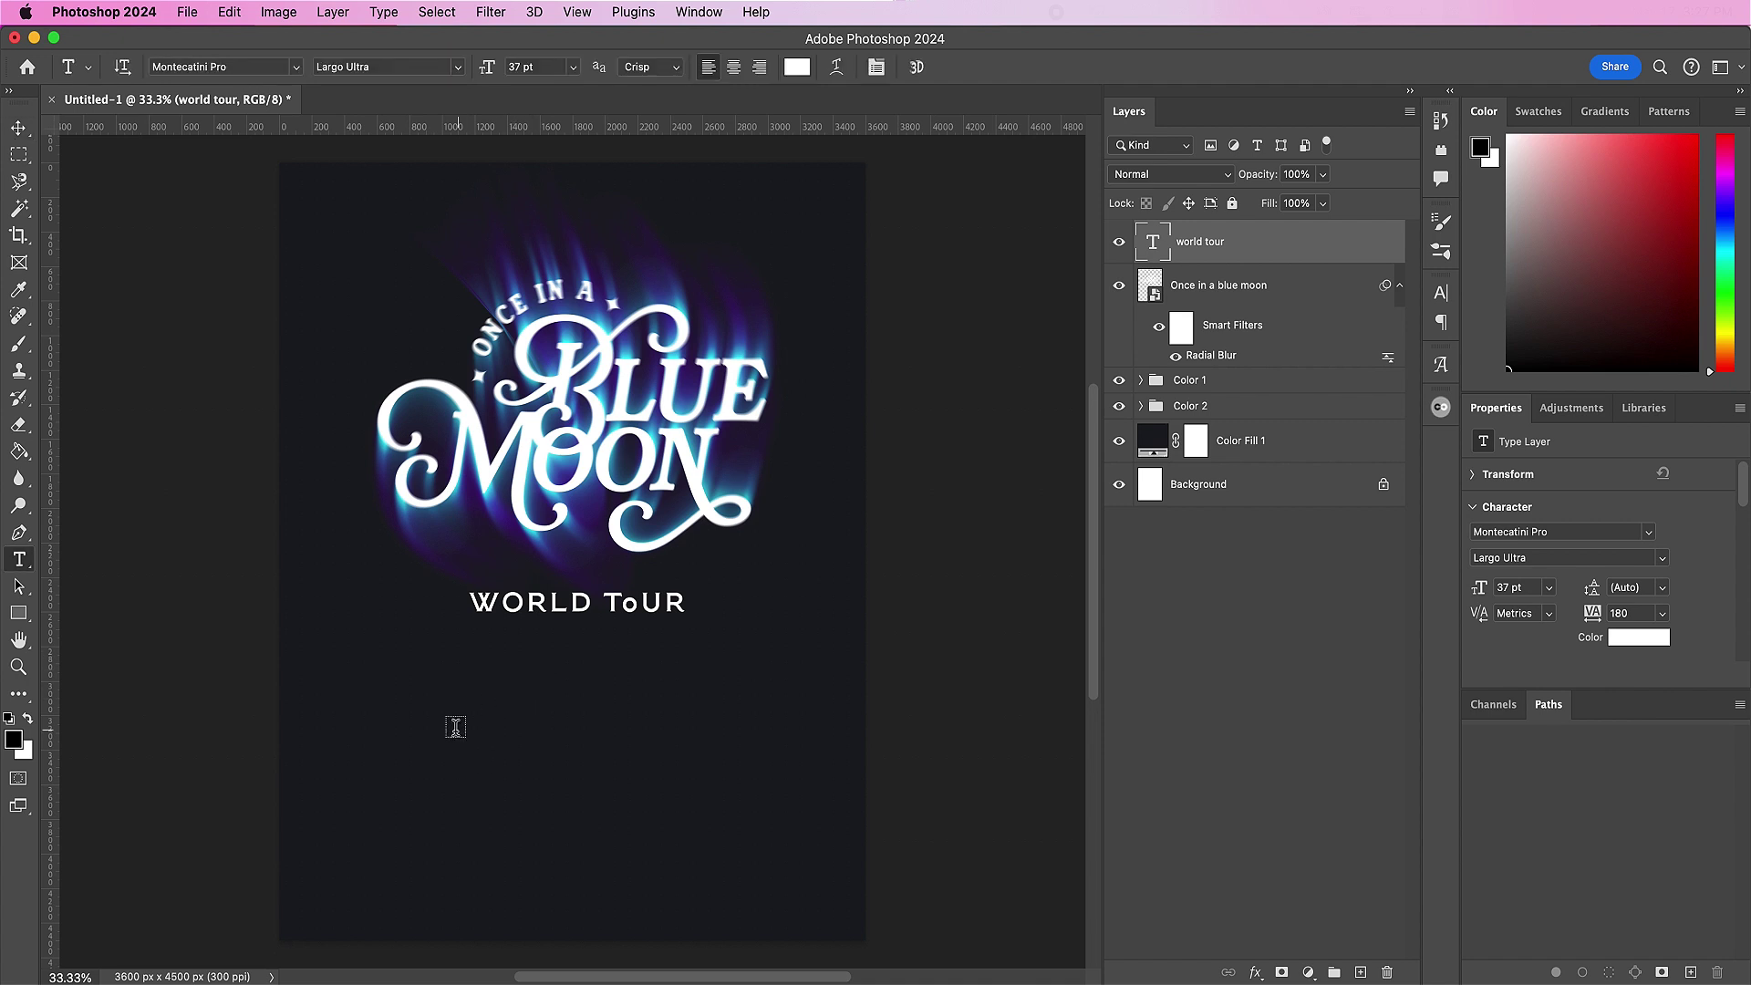
{"action": "left_click", "coordinate": [454, 727]}
{"action": "type", "text": "2"}
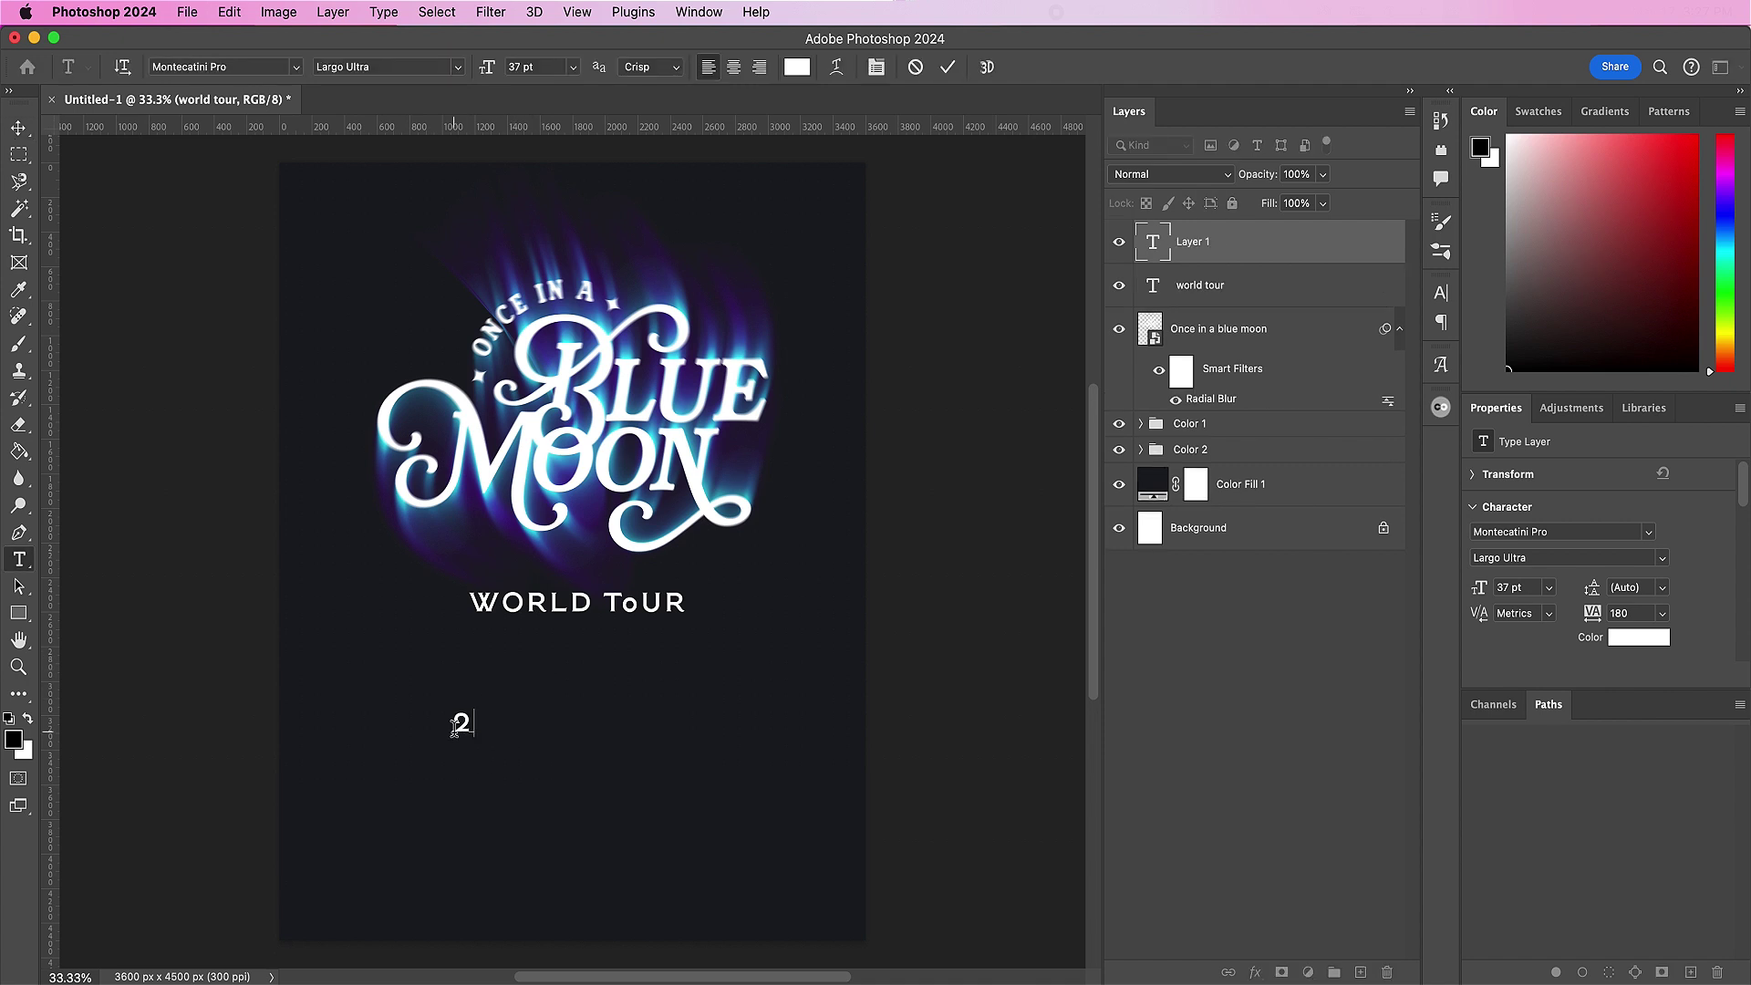
{"action": "type", "text": "024"}
{"action": "key", "text": "super+a"}
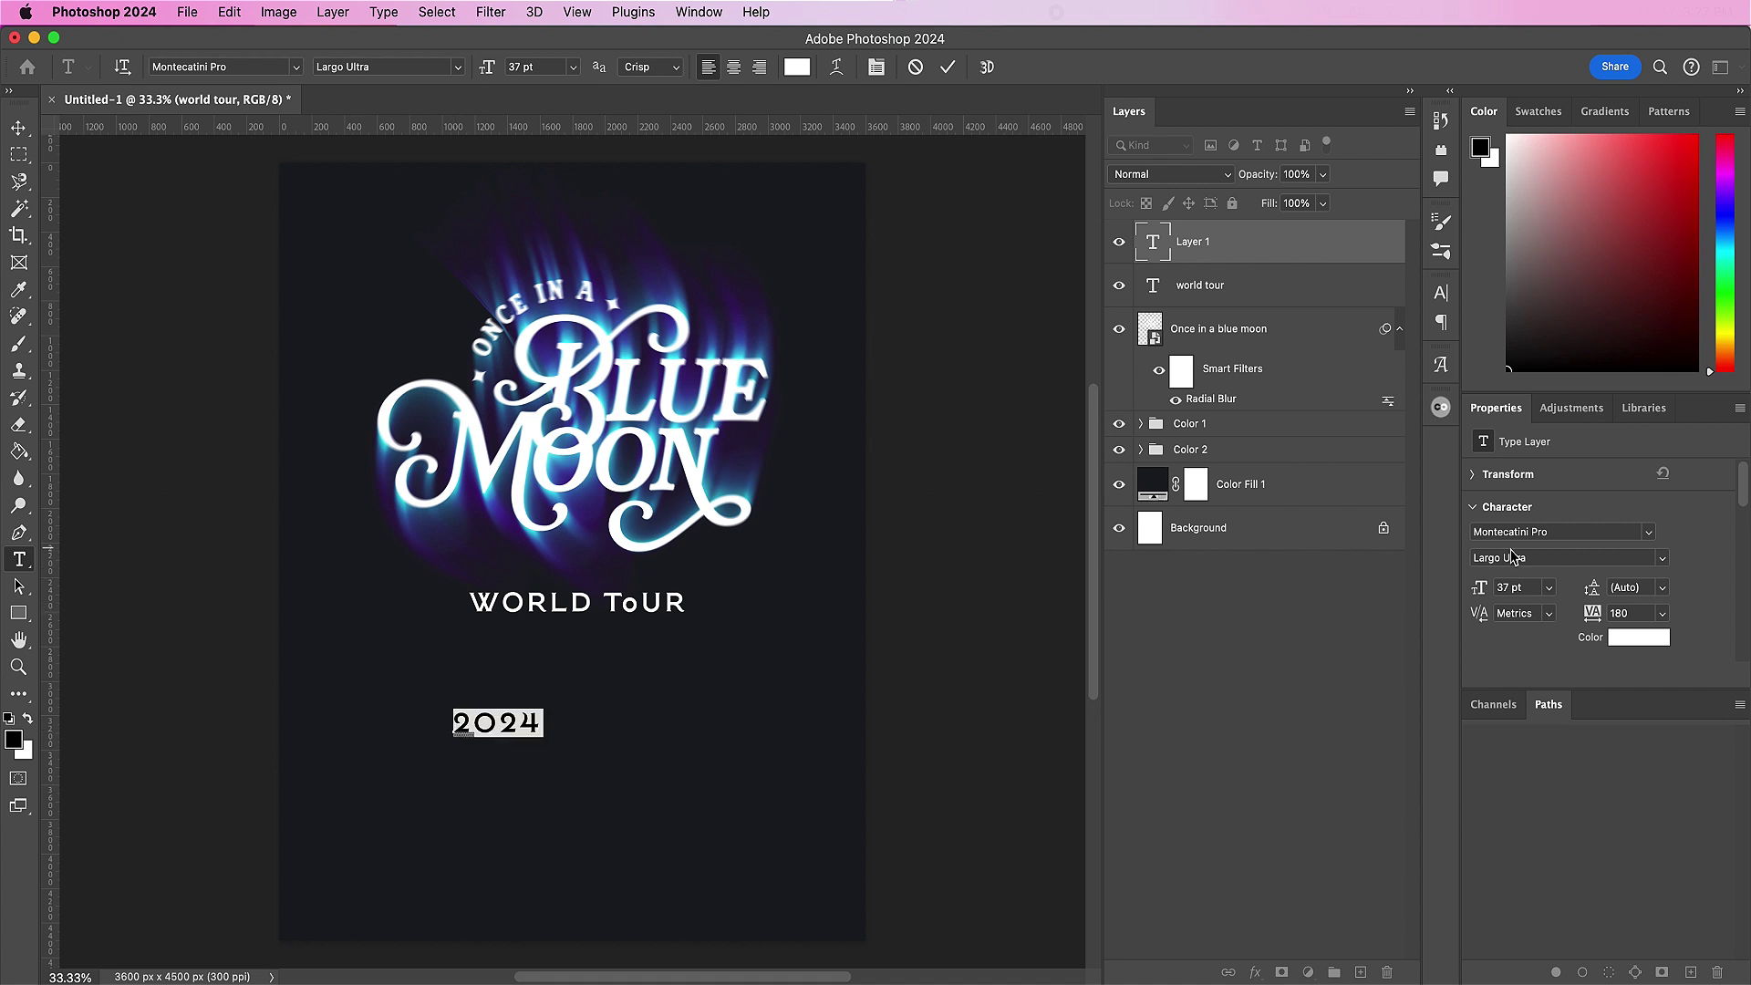
{"action": "left_click", "coordinate": [1662, 559]}
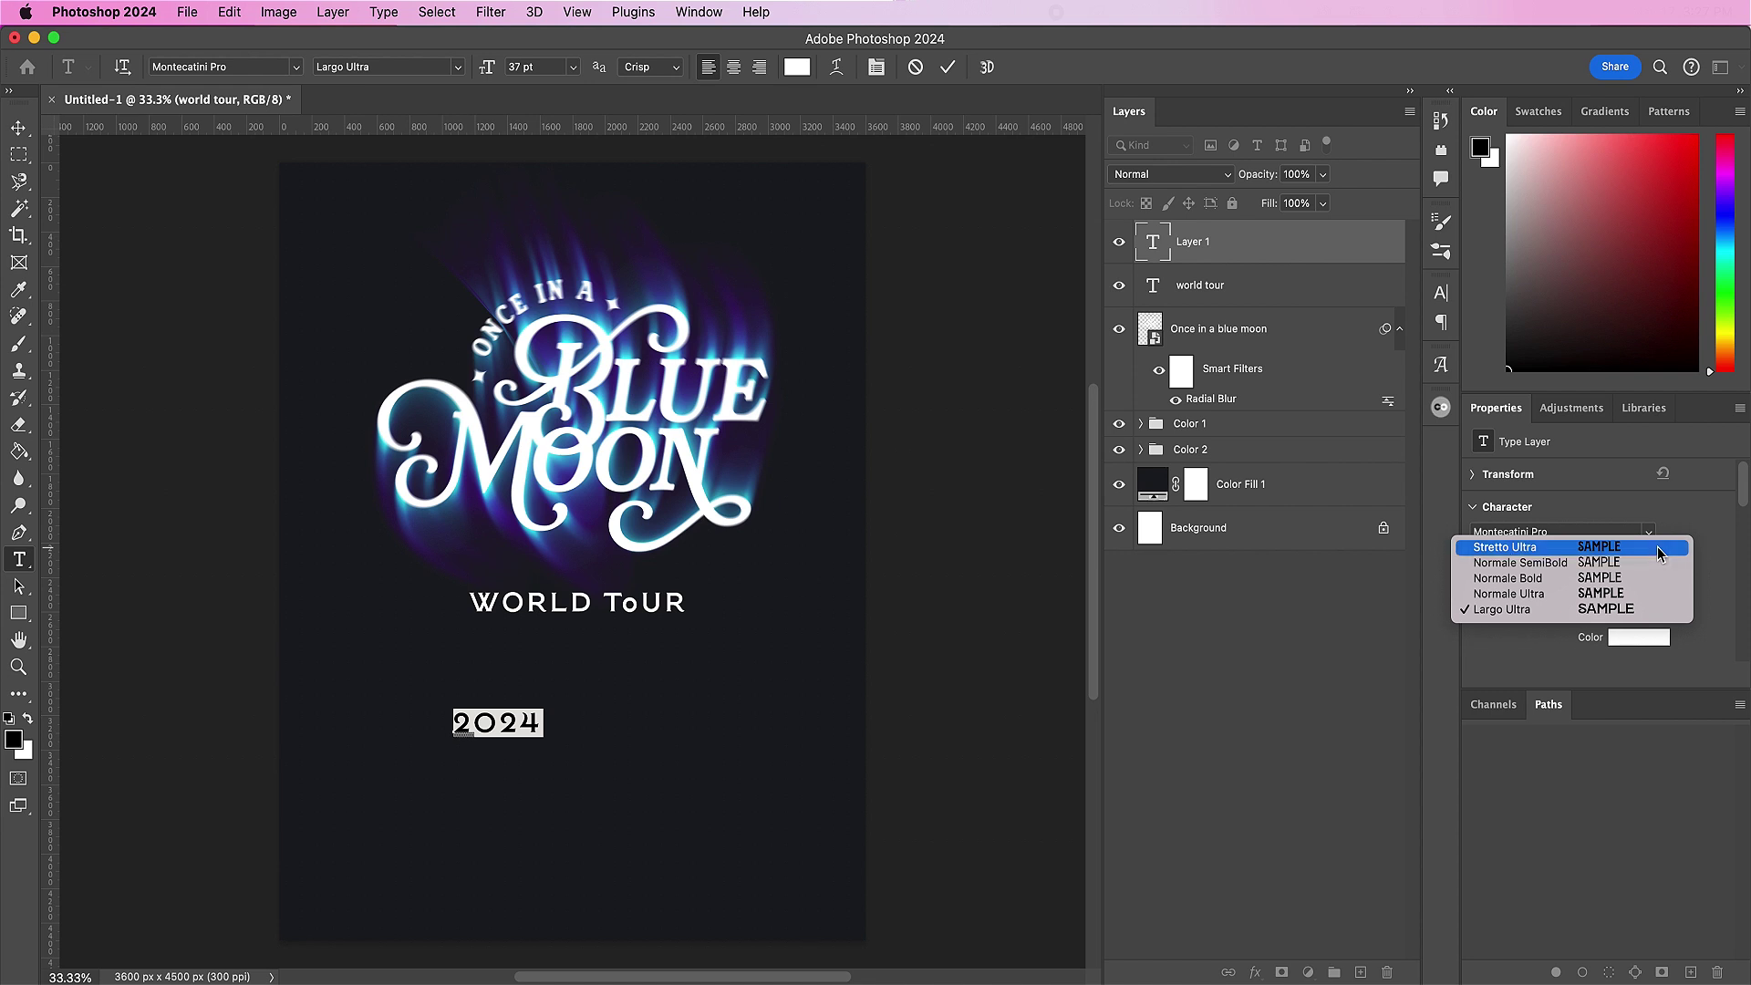
{"action": "left_click", "coordinate": [1660, 550]}
{"action": "double_click", "coordinate": [1511, 586]}
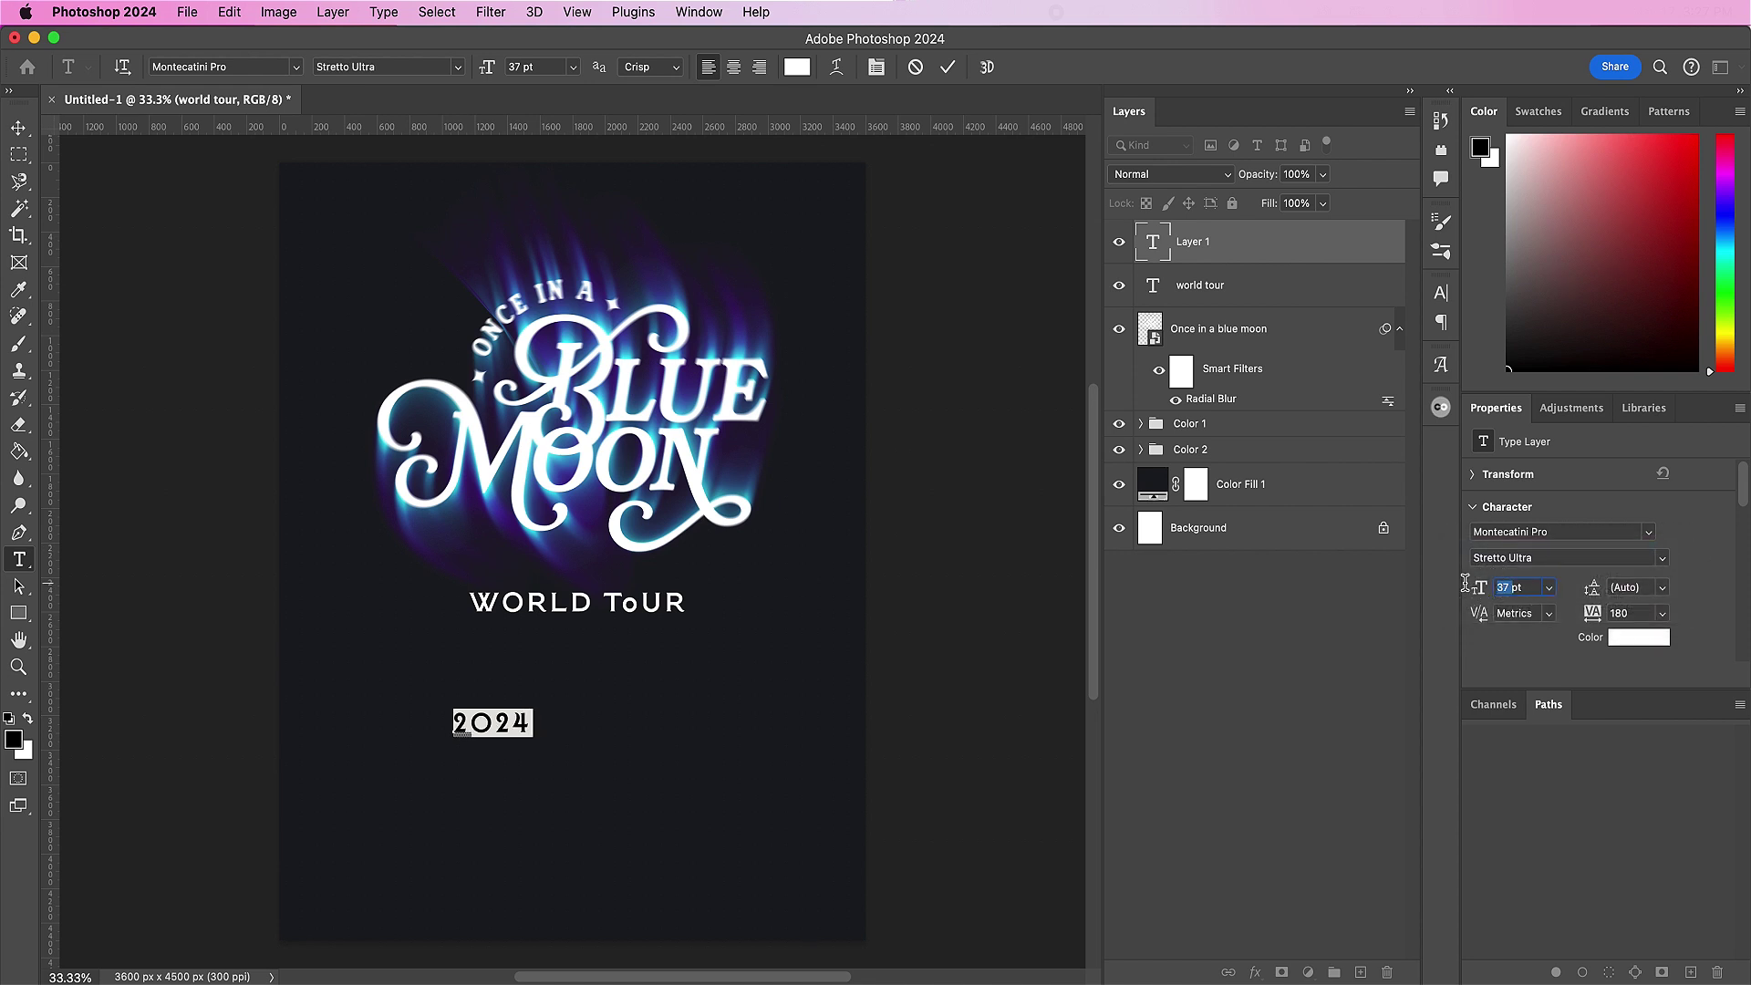
{"action": "type", "text": "29"}
{"action": "key", "text": "Return"}
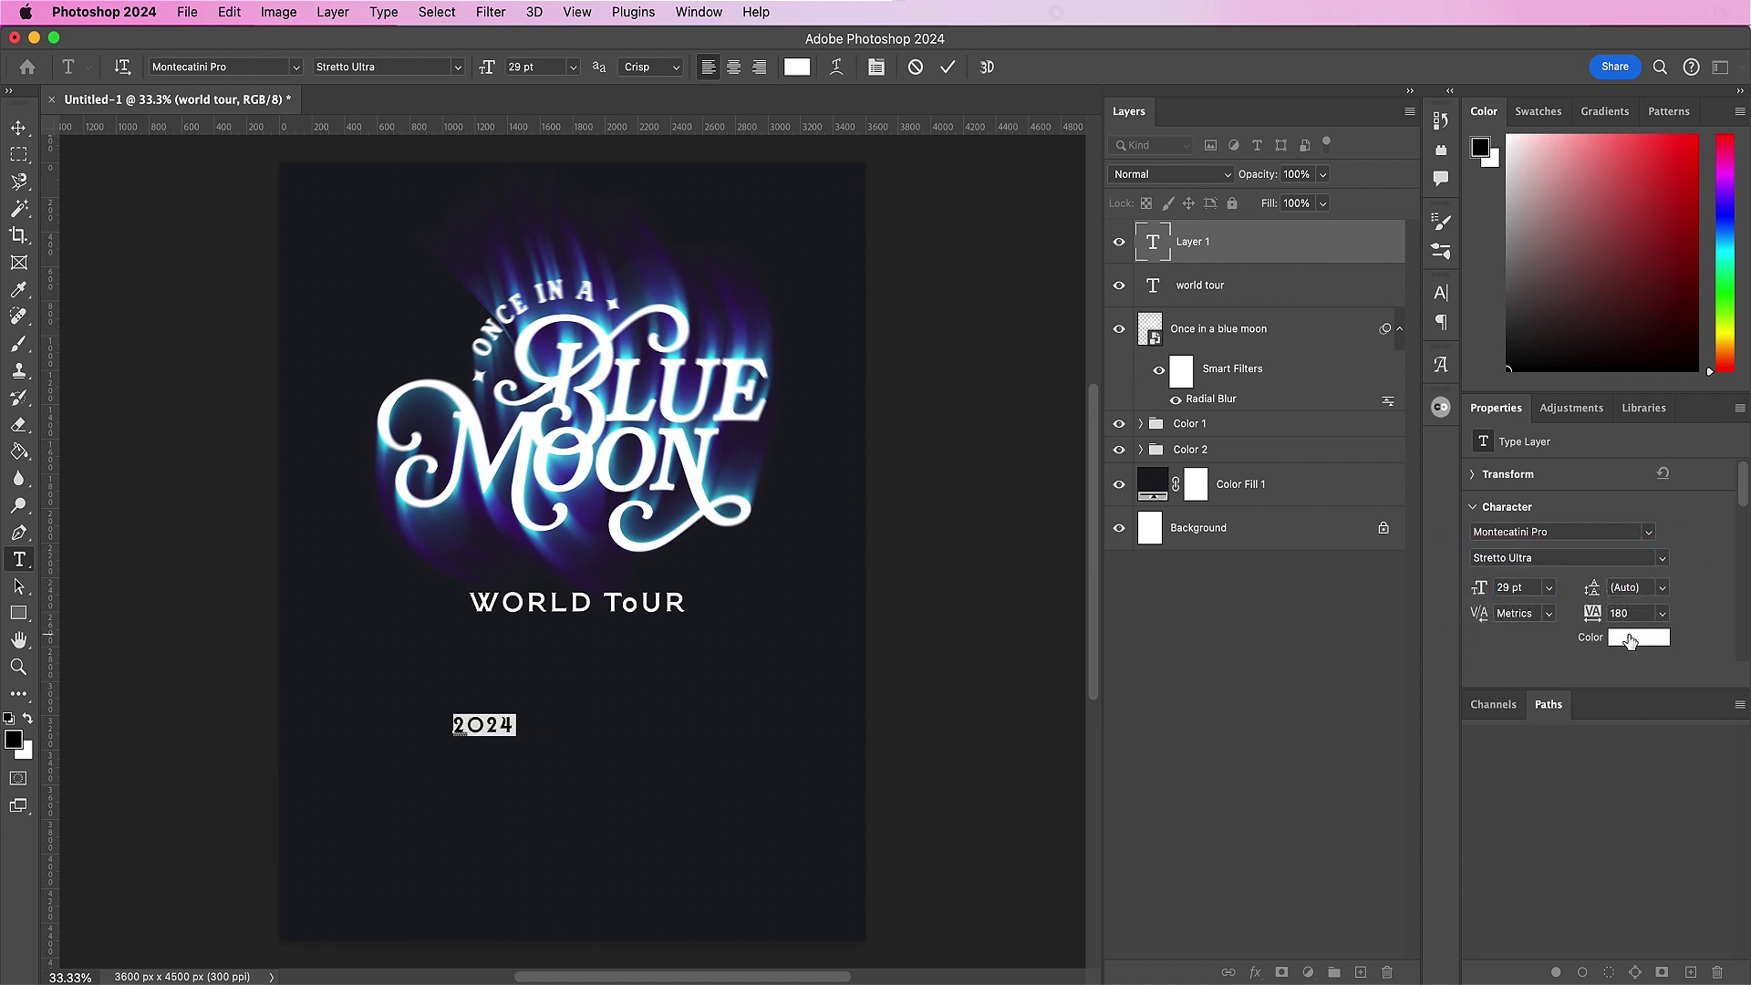
Step: Colour 2024 lavender #b2a6ff, set tracking to -80, and kern 20 and 24 apart
{"action": "left_click", "coordinate": [1630, 637]}
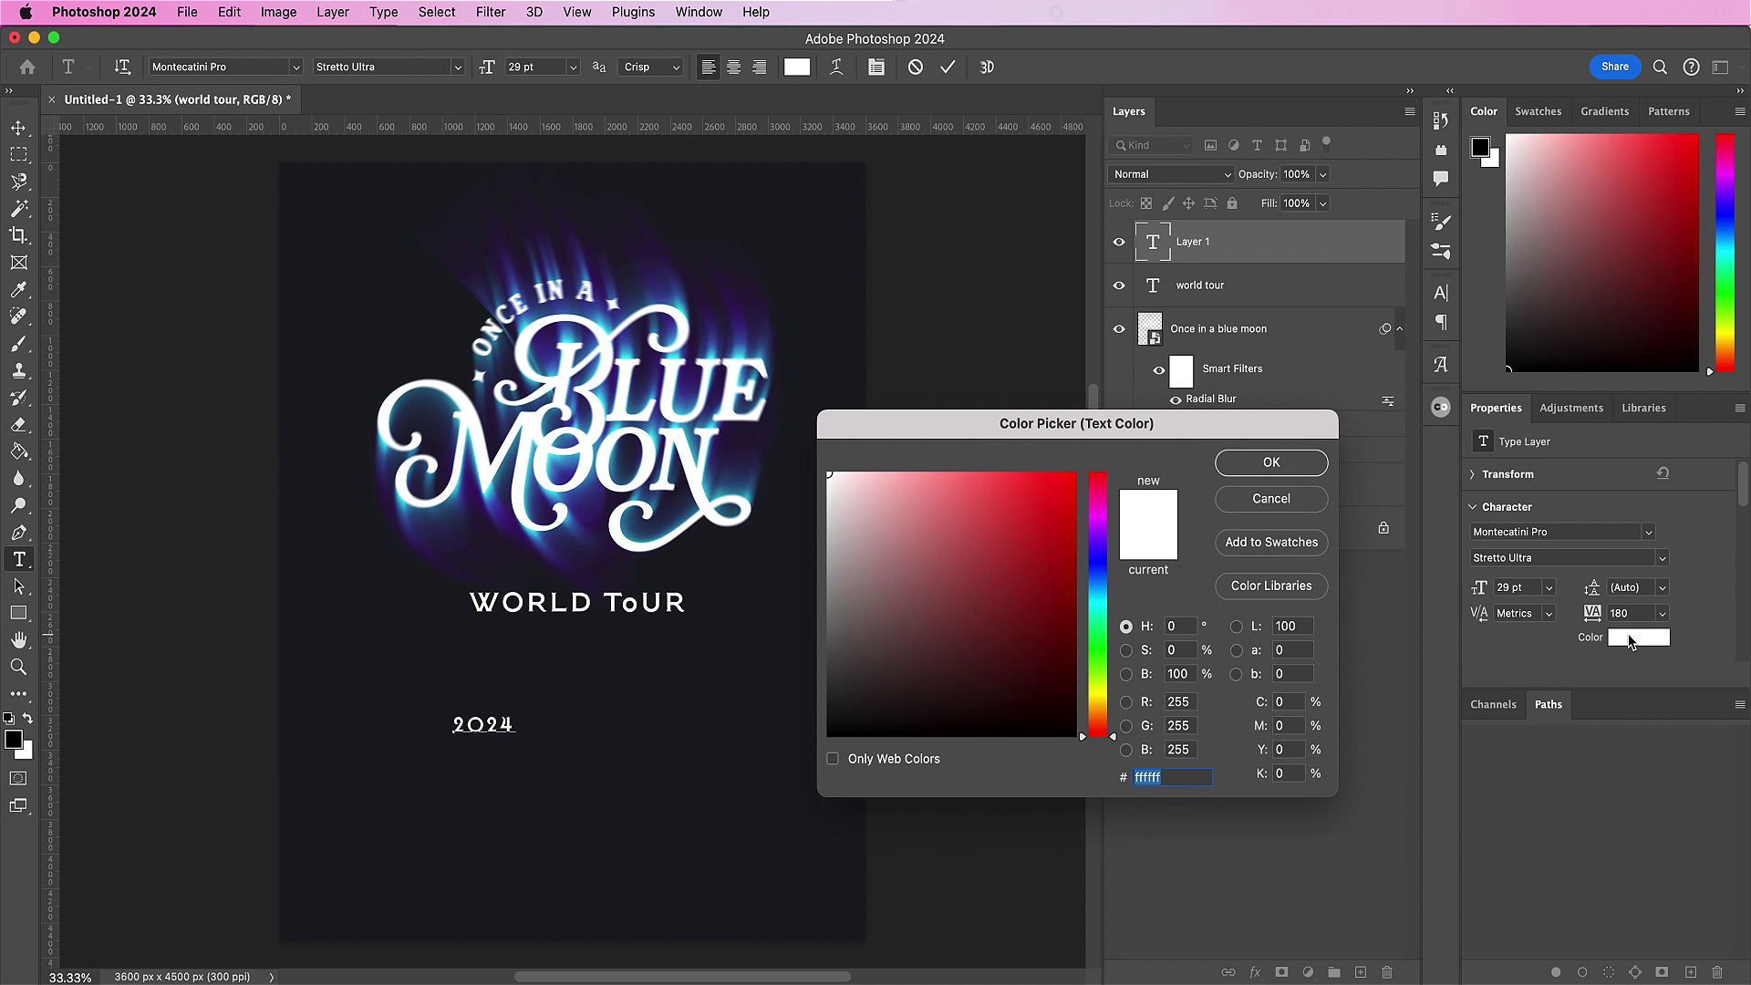
{"action": "type", "text": "b2"}
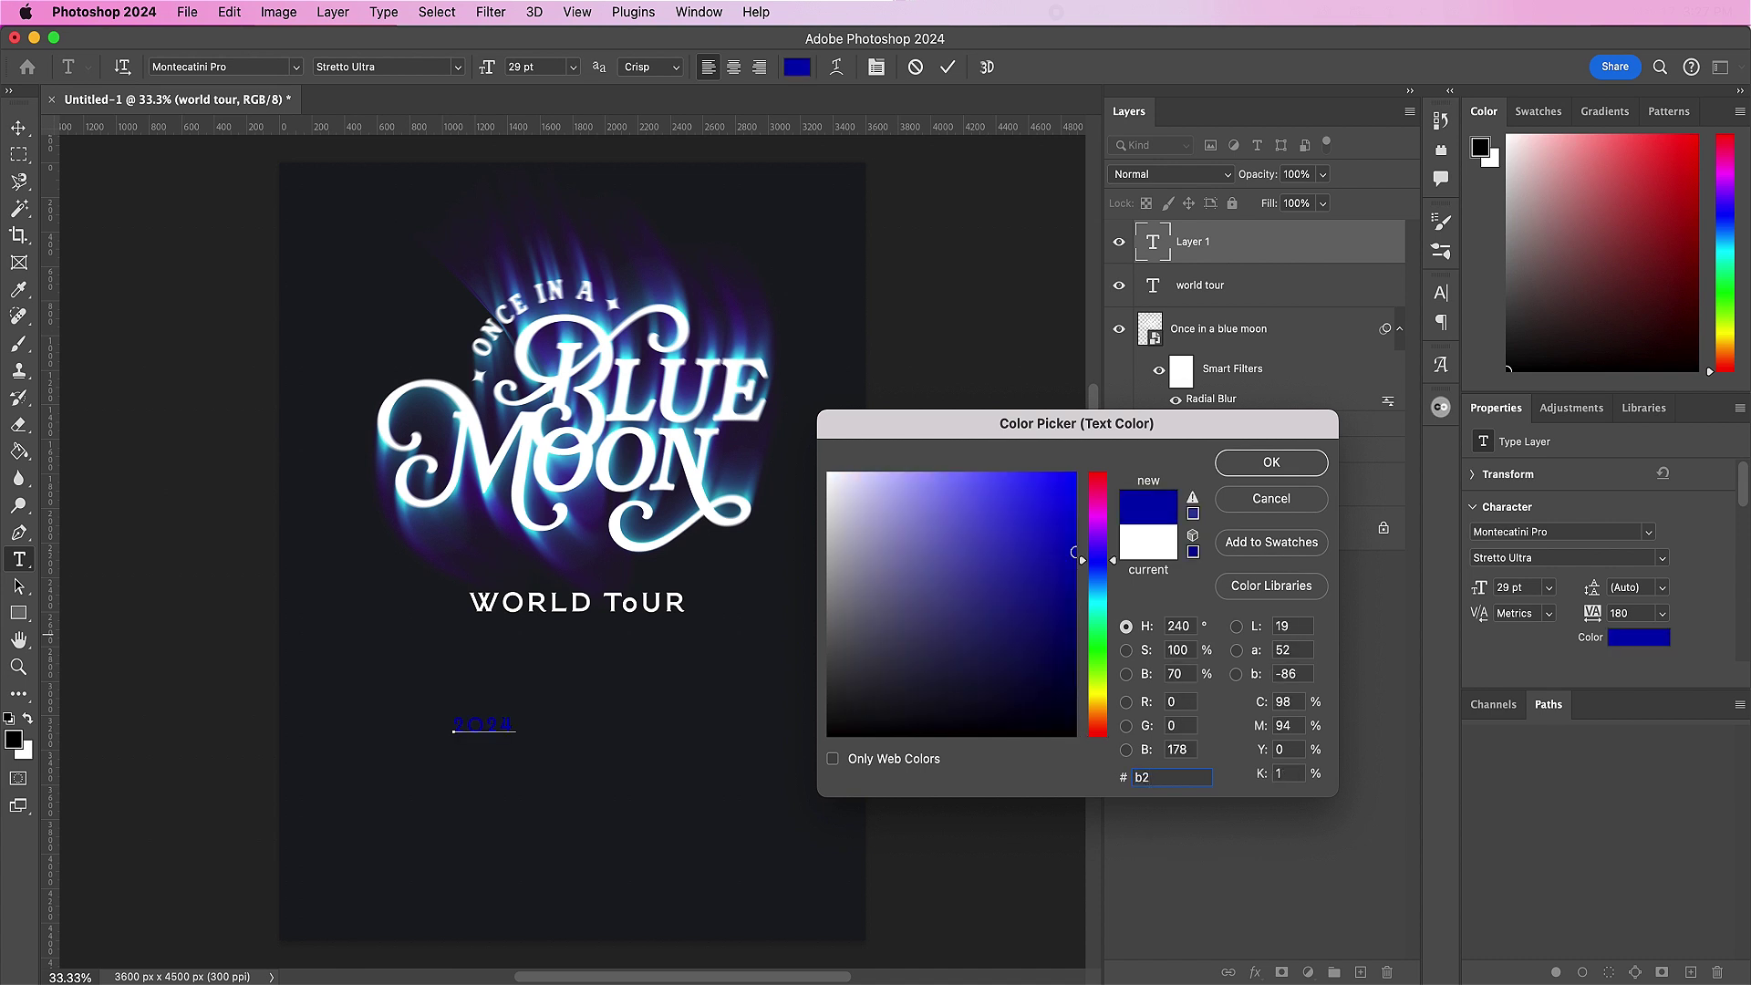
{"action": "type", "text": "a"}
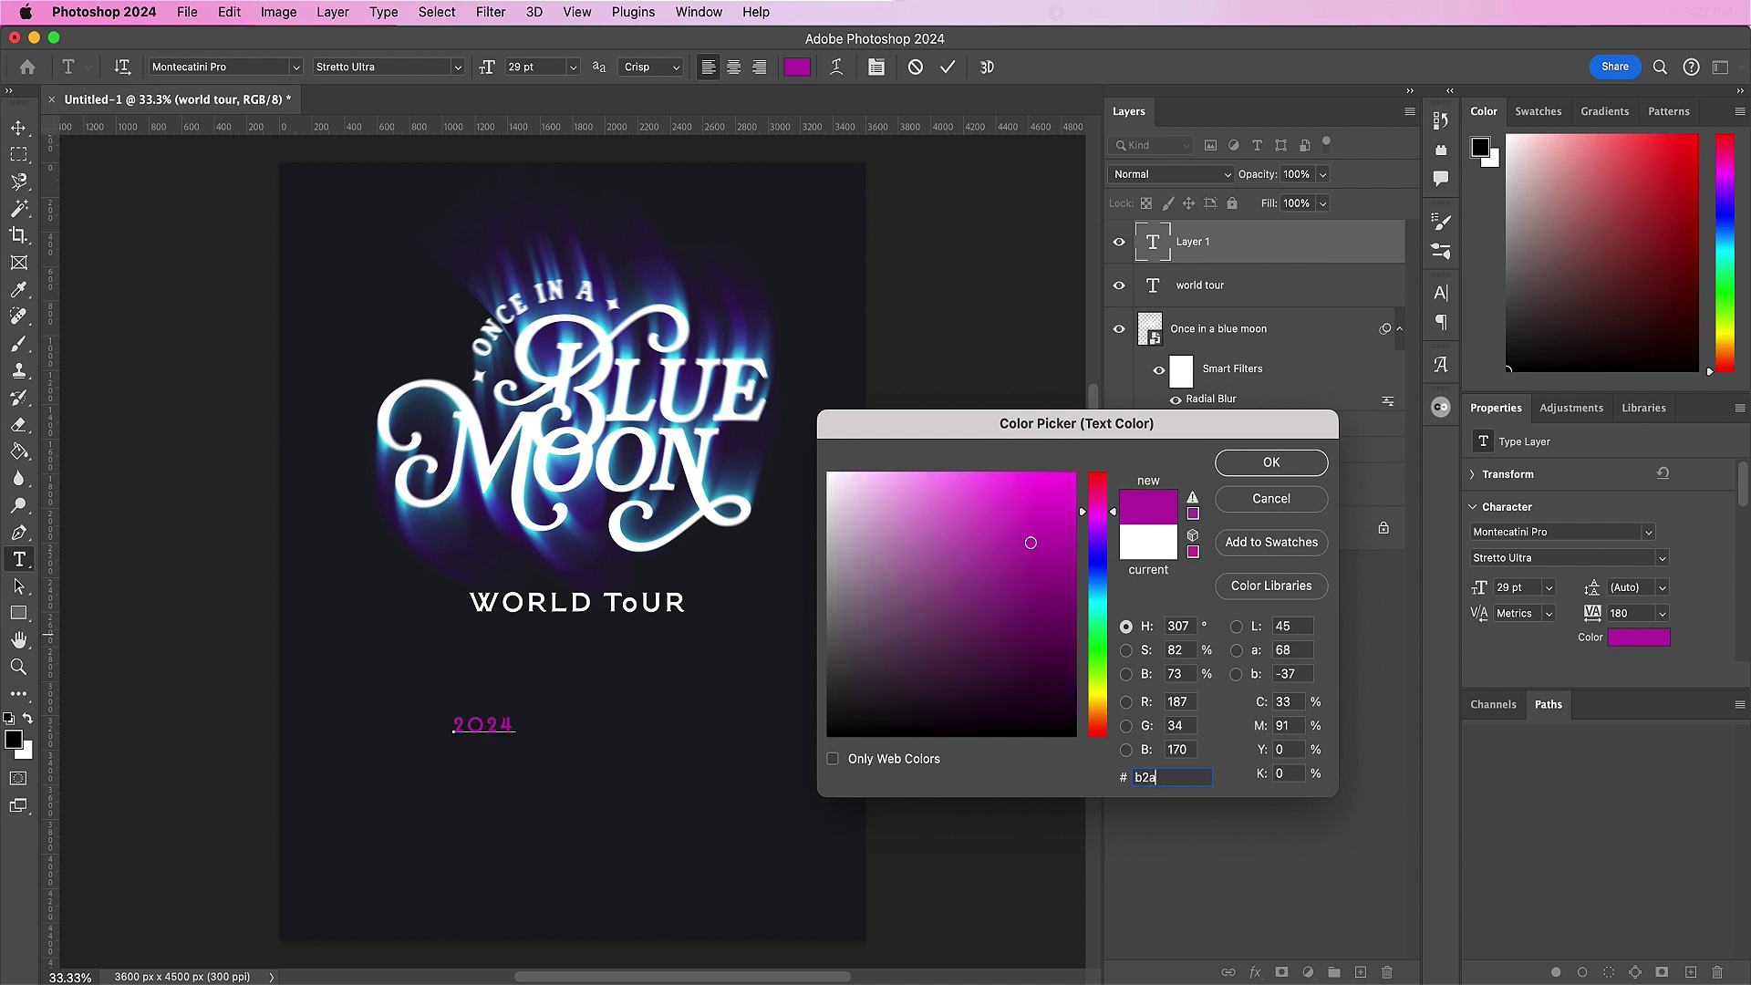
{"action": "type", "text": "6"}
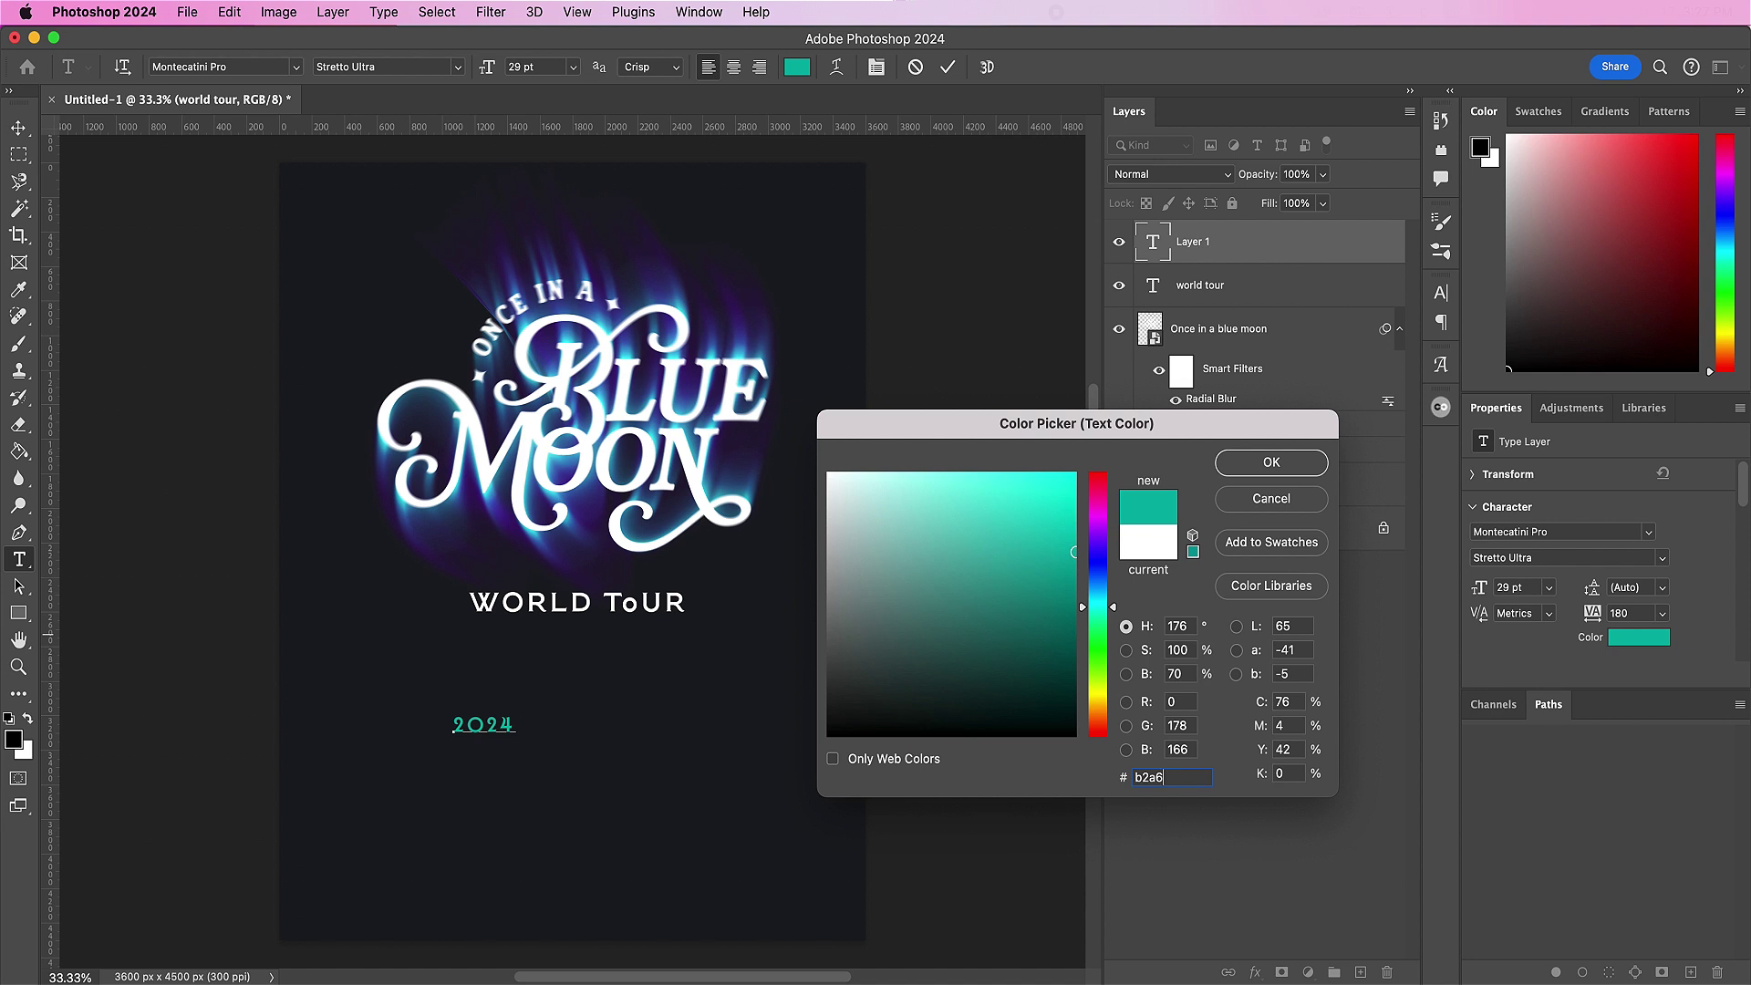
{"action": "type", "text": "ff"}
{"action": "key", "text": "Return"}
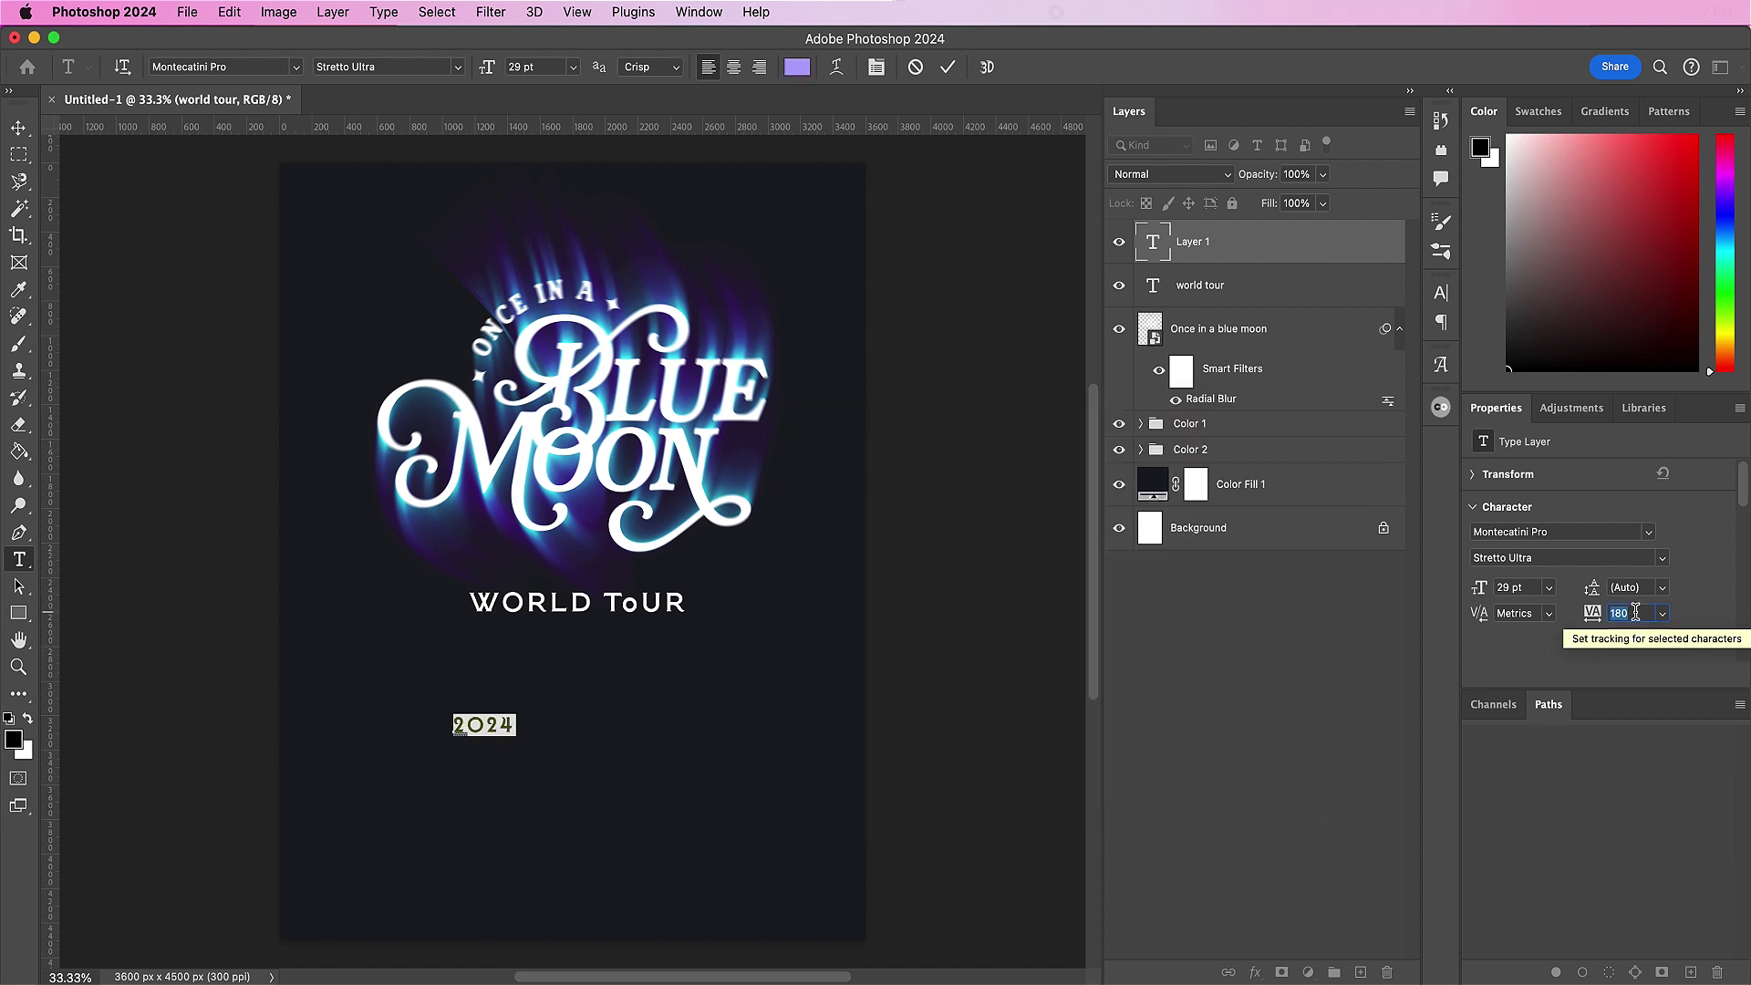
{"action": "type", "text": "-80"}
{"action": "key", "text": "Return"}
{"action": "left_click", "coordinate": [476, 725]}
{"action": "key", "text": "alt+Right"}
{"action": "key", "text": "alt+Right"}
{"action": "key", "text": "alt+Right"}
{"action": "key", "text": "alt+Right"}
{"action": "key", "text": "alt+Right"}
{"action": "key", "text": "alt+Right"}
{"action": "key", "text": "alt+Right"}
{"action": "key", "text": "alt+Right"}
{"action": "key", "text": "alt+Right"}
{"action": "key", "text": "alt+Right"}
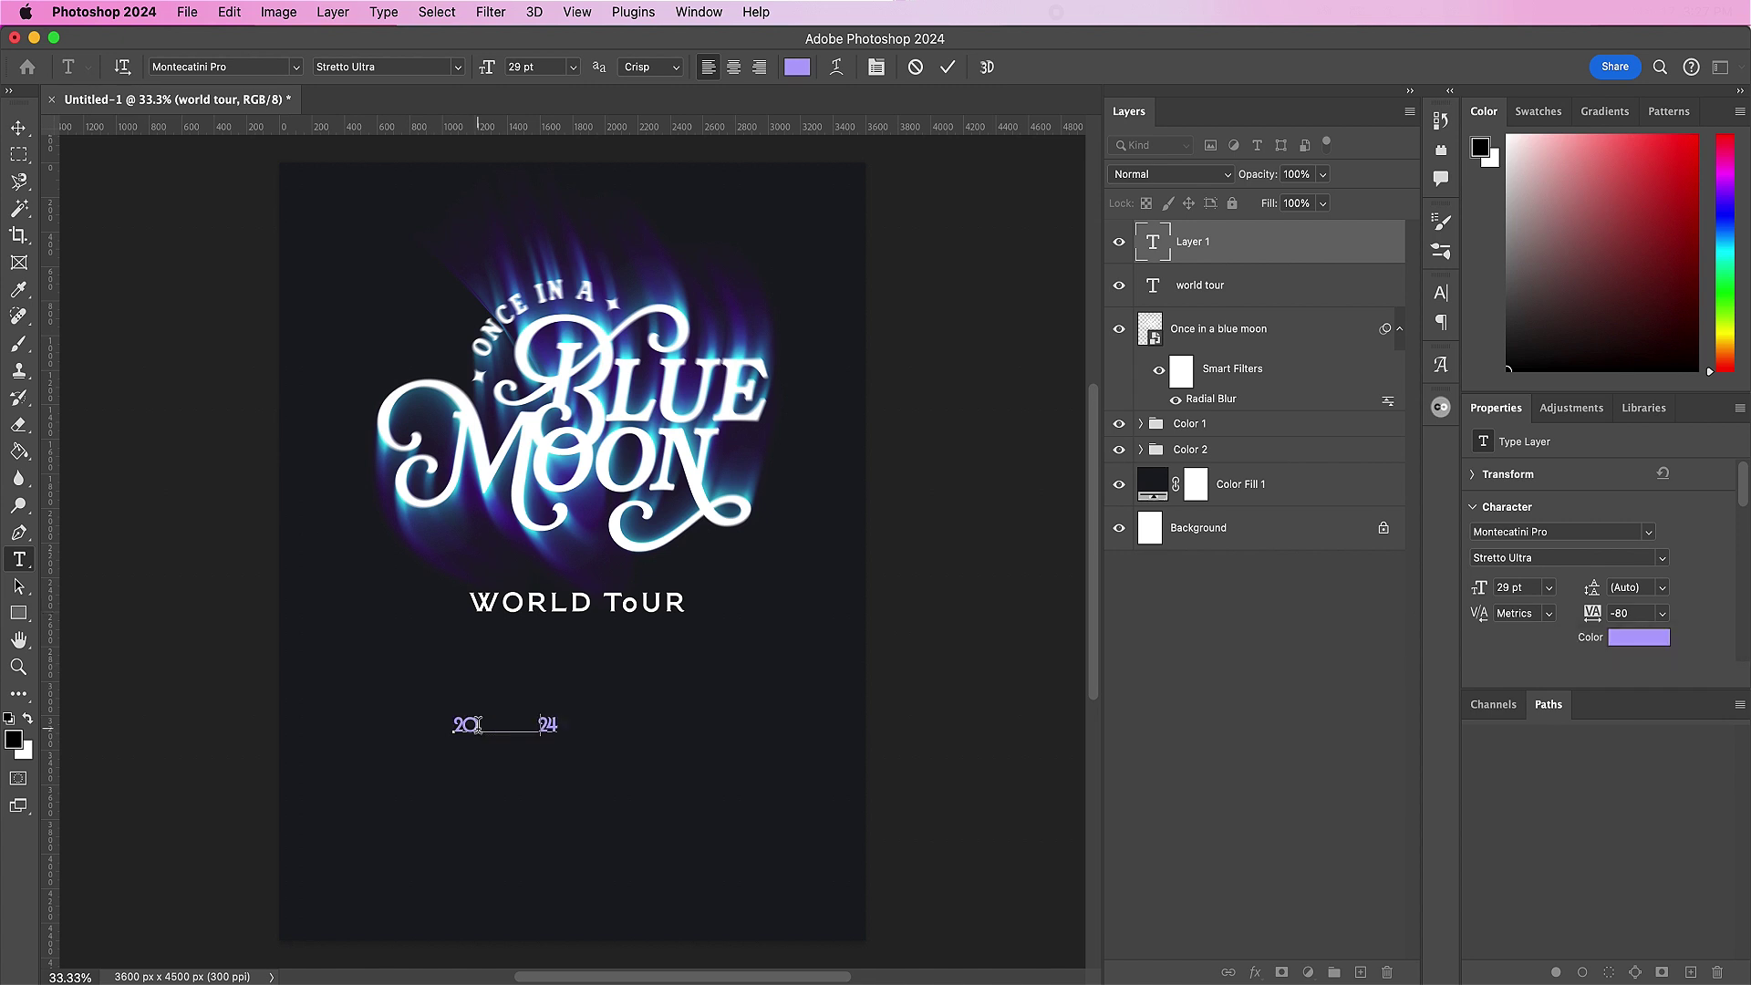
{"action": "key", "text": "alt+Right"}
{"action": "key", "text": "alt+Right"}
{"action": "key", "text": "alt+Right"}
{"action": "key", "text": "alt+Right"}
{"action": "key", "text": "alt+Right"}
{"action": "key", "text": "alt+Right"}
{"action": "key", "text": "alt+Right"}
{"action": "key", "text": "alt+Right"}
{"action": "key", "text": "alt+Right"}
{"action": "key", "text": "alt+Right"}
{"action": "key", "text": "alt+Right"}
{"action": "key", "text": "alt+Right"}
{"action": "left_click", "coordinate": [948, 67]}
Step: Move the '20 24' line up so it flanks WORLD TOUR
{"action": "key", "text": "v"}
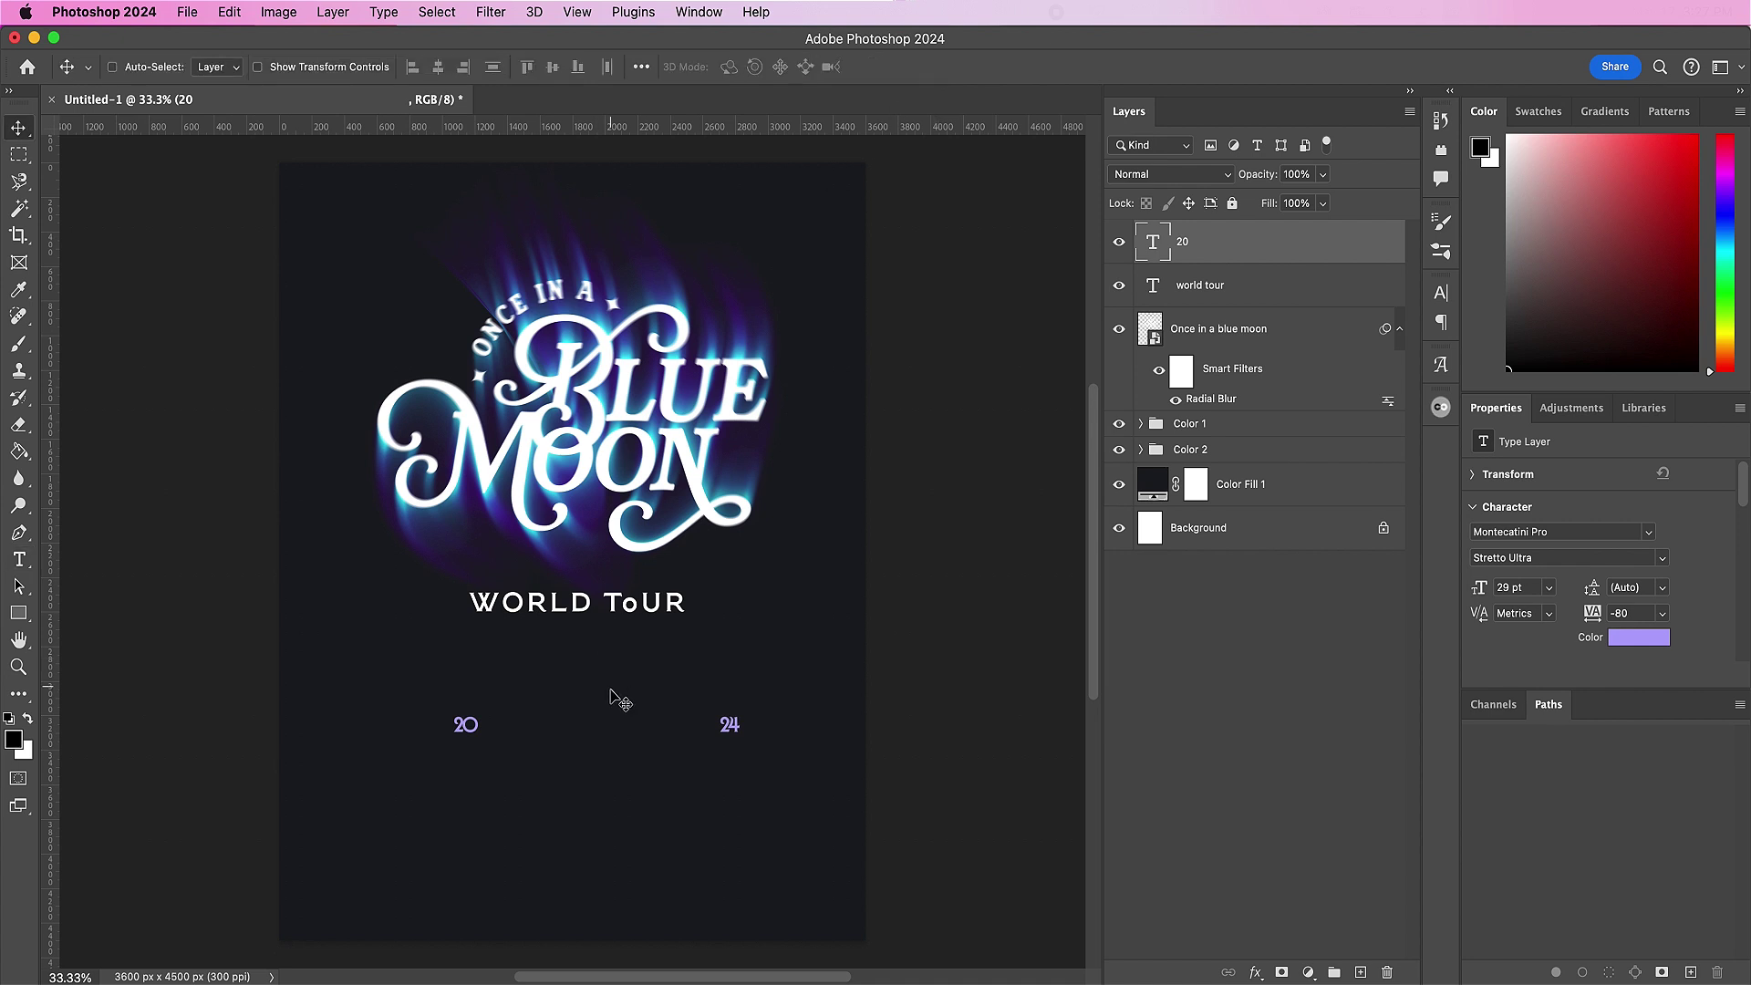
{"action": "left_click_drag", "start_coordinate": [609, 689], "coordinate": [584, 565]}
{"action": "key", "text": "Up"}
{"action": "key", "text": "Up"}
{"action": "key", "text": "Up"}
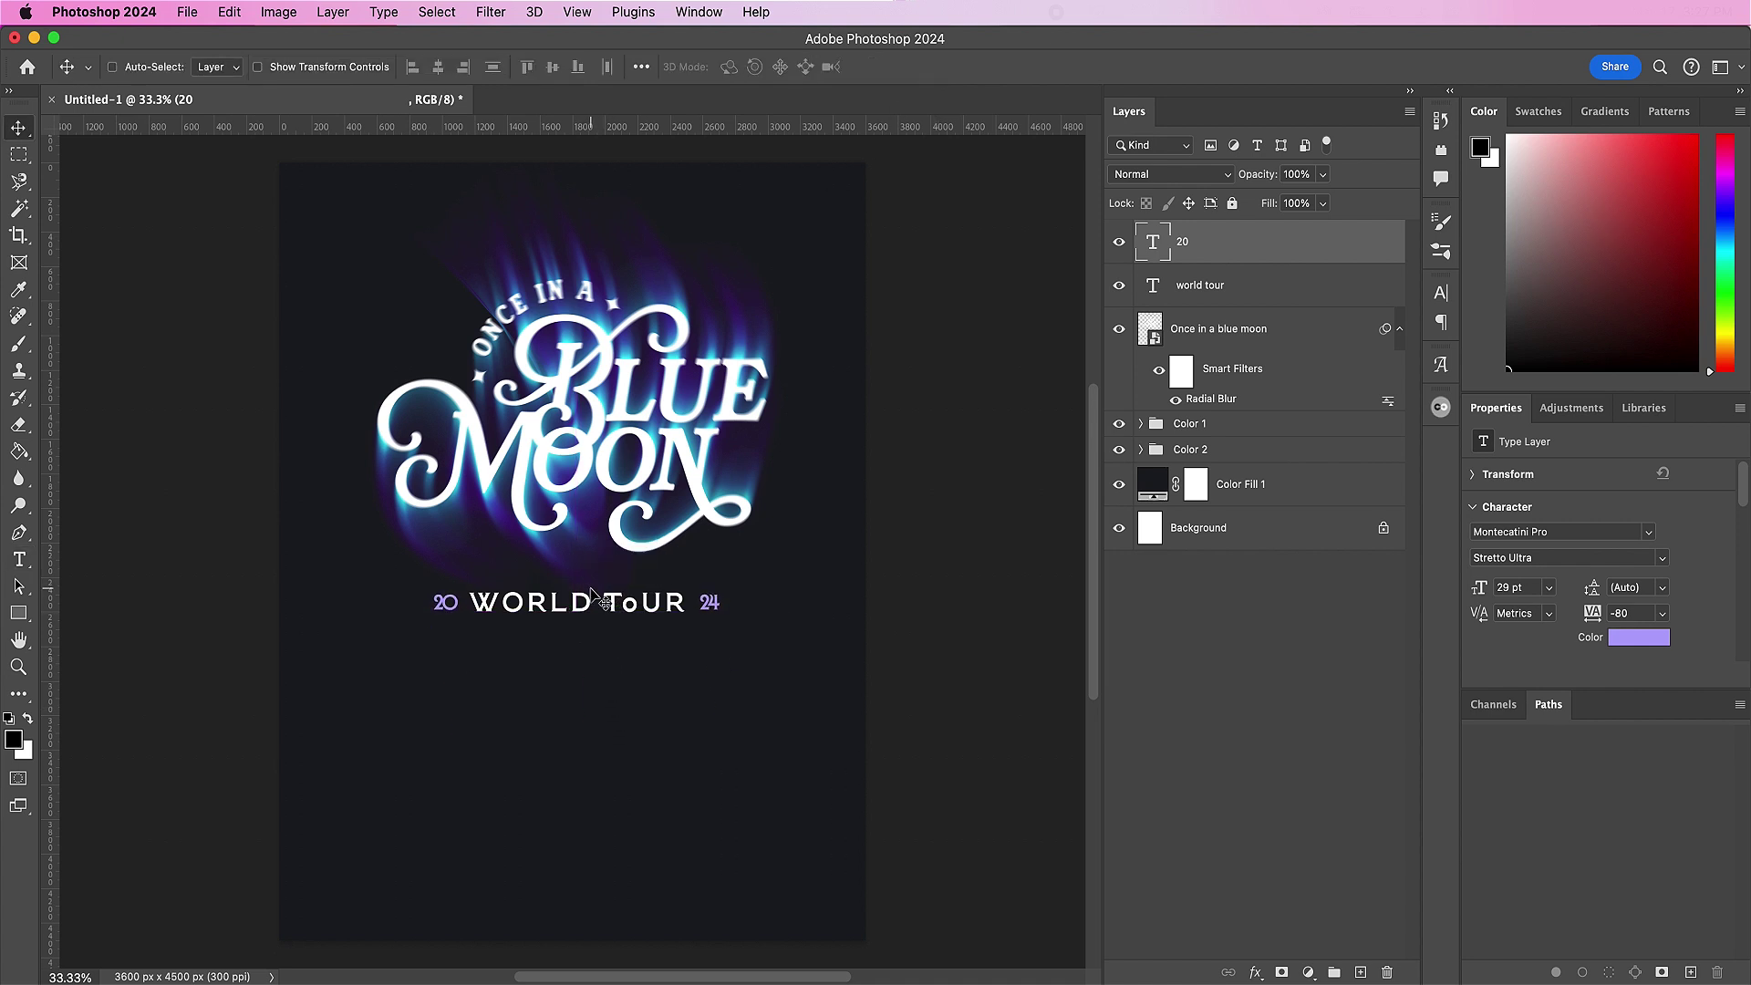
{"action": "double_click", "coordinate": [709, 604]}
{"action": "left_click", "coordinate": [708, 605]}
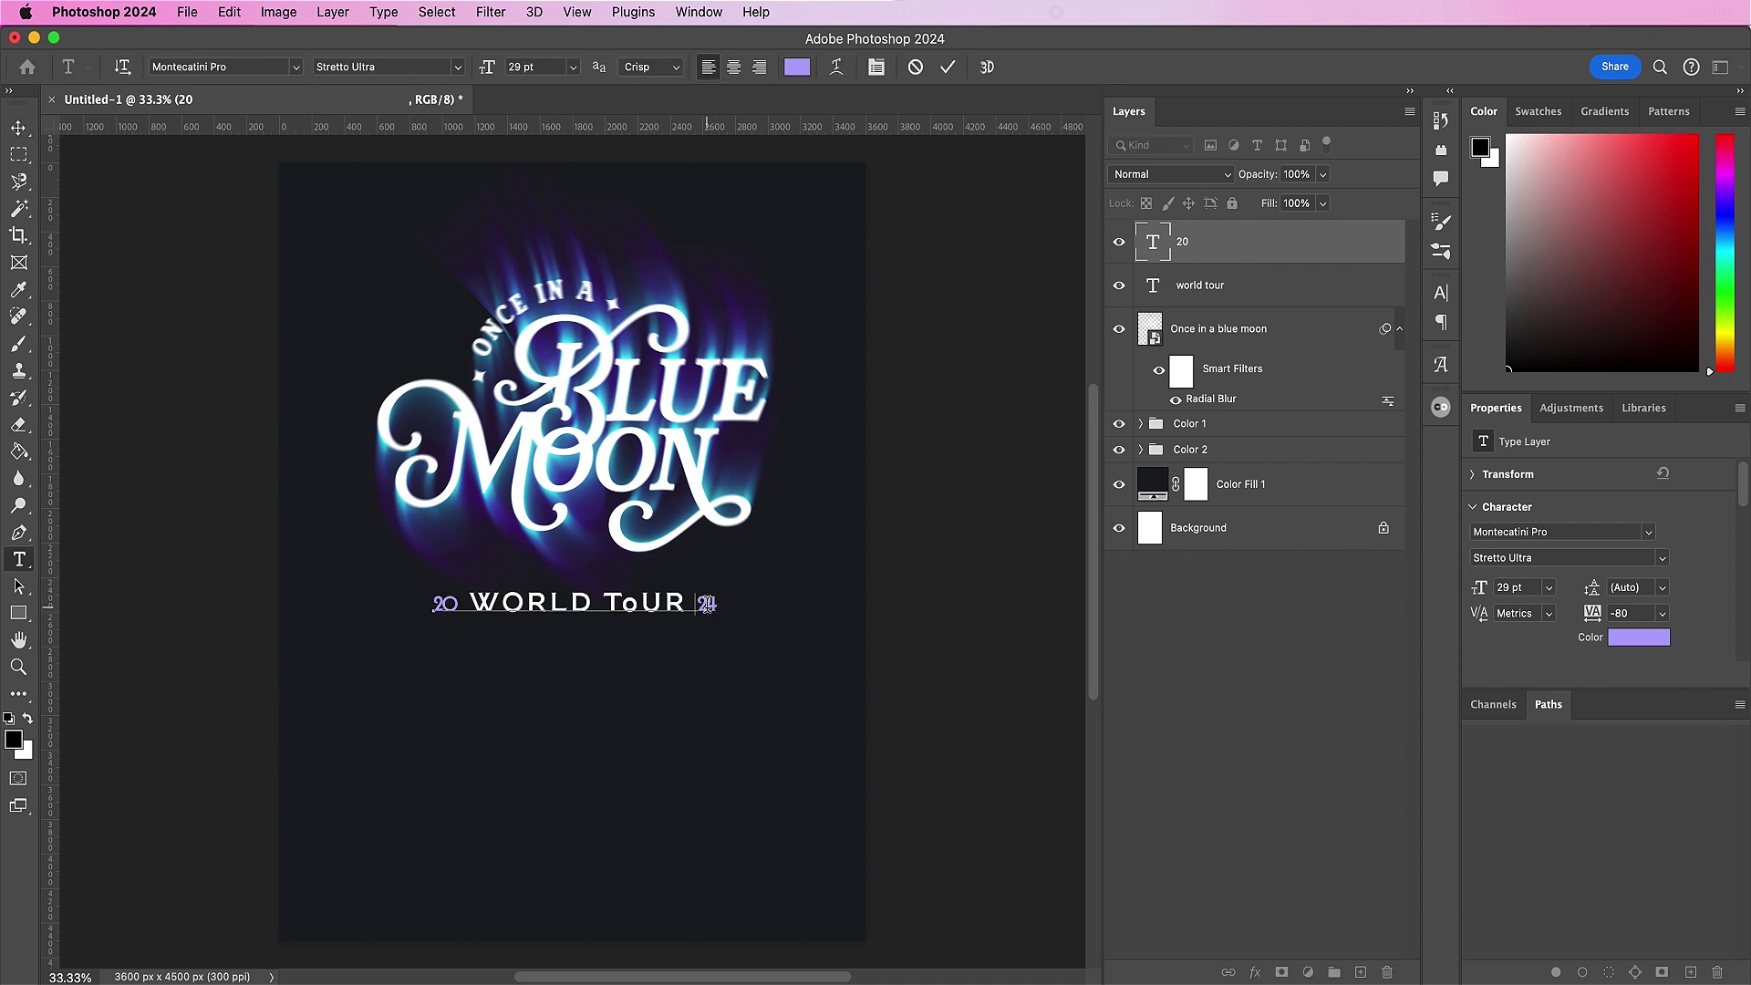
{"action": "left_click", "coordinate": [948, 67]}
Step: Draw a text box and paste the city list into it
{"action": "key", "text": "v"}
{"action": "key", "text": "t"}
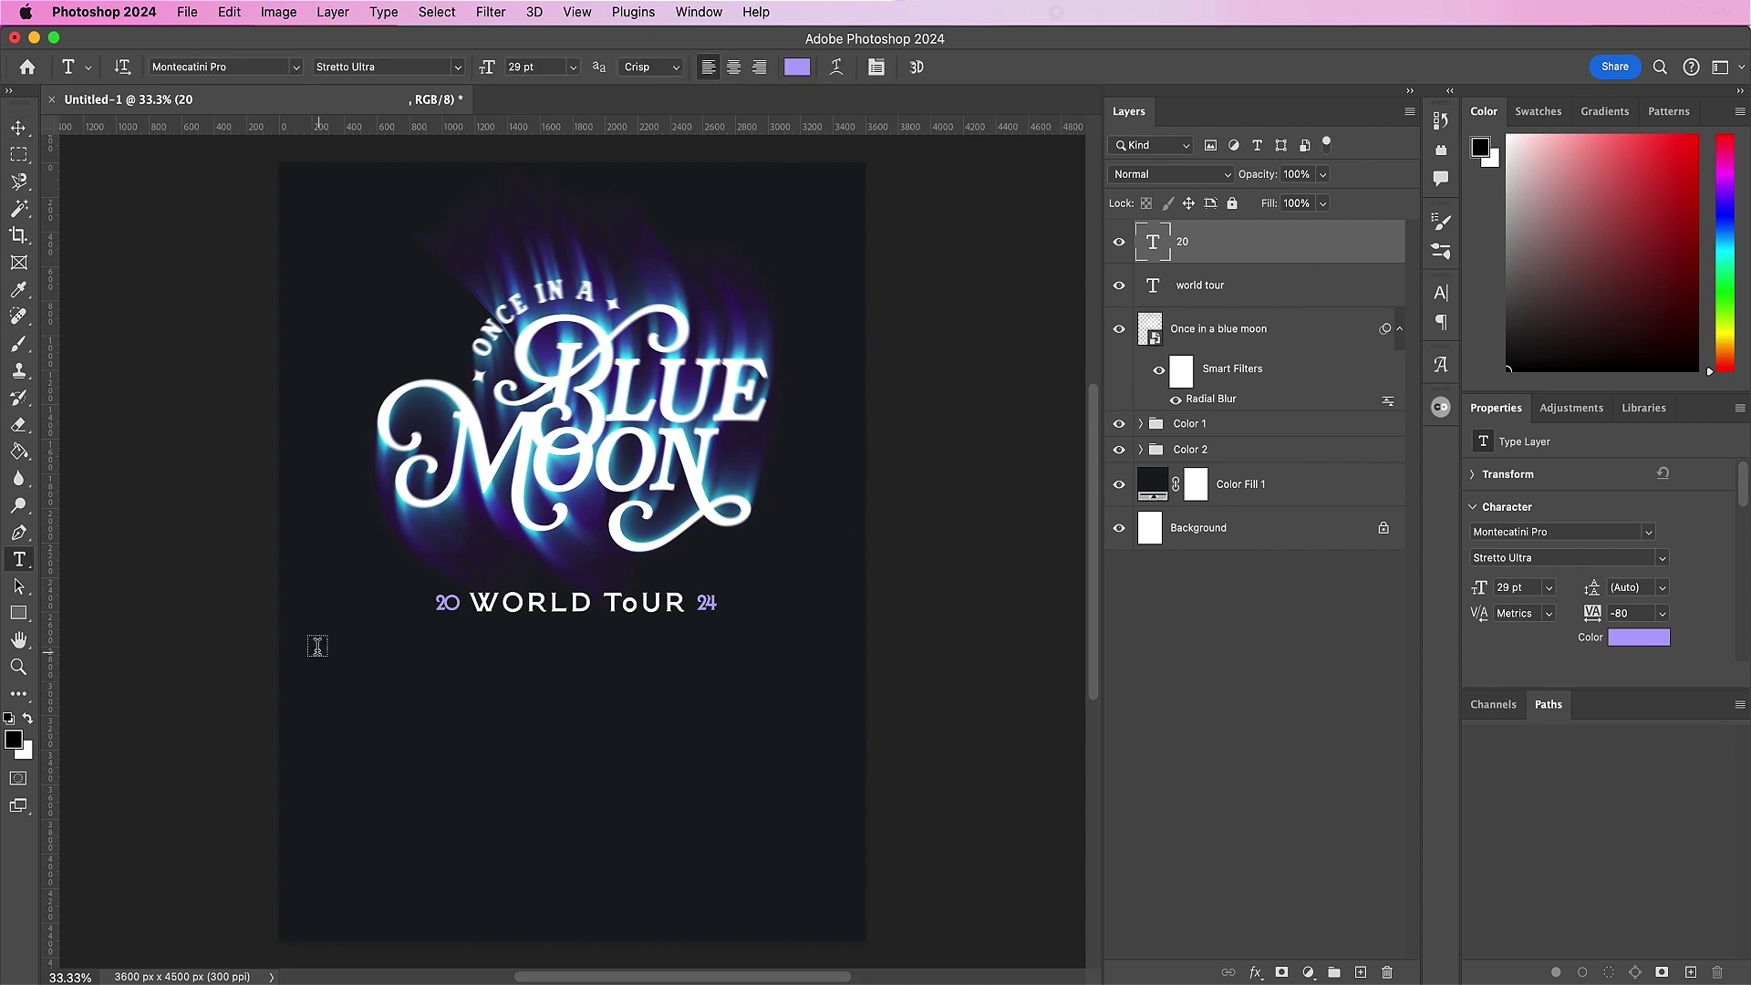
{"action": "left_click_drag", "start_coordinate": [324, 648], "coordinate": [817, 879]}
{"action": "type", "text": "LONDON, UK • MIAMI, FL • DETROIT, MI • PARIS, FRANCE • STOCKHOLM, SWEDEN • LISBON, PORTUGAL • MADRID, SPAIN • DENVER, CO • OAKLAND, CA • SAN FRANCISCO, CA • UNIVERSAL CITY, CA • DALLAS, TX • HOUSTON, TX • NEW ORLEANS, LA • ATLANTA, GA • MYRTLE BEACH, SC • WASHINGTON, DC • CLEVELAND, OH • NEW YORK, NY • UPPER DARBY, PA • VIENNA, AUSTRIA • NEWARK, NJ"}
{"action": "key", "text": "super+a"}
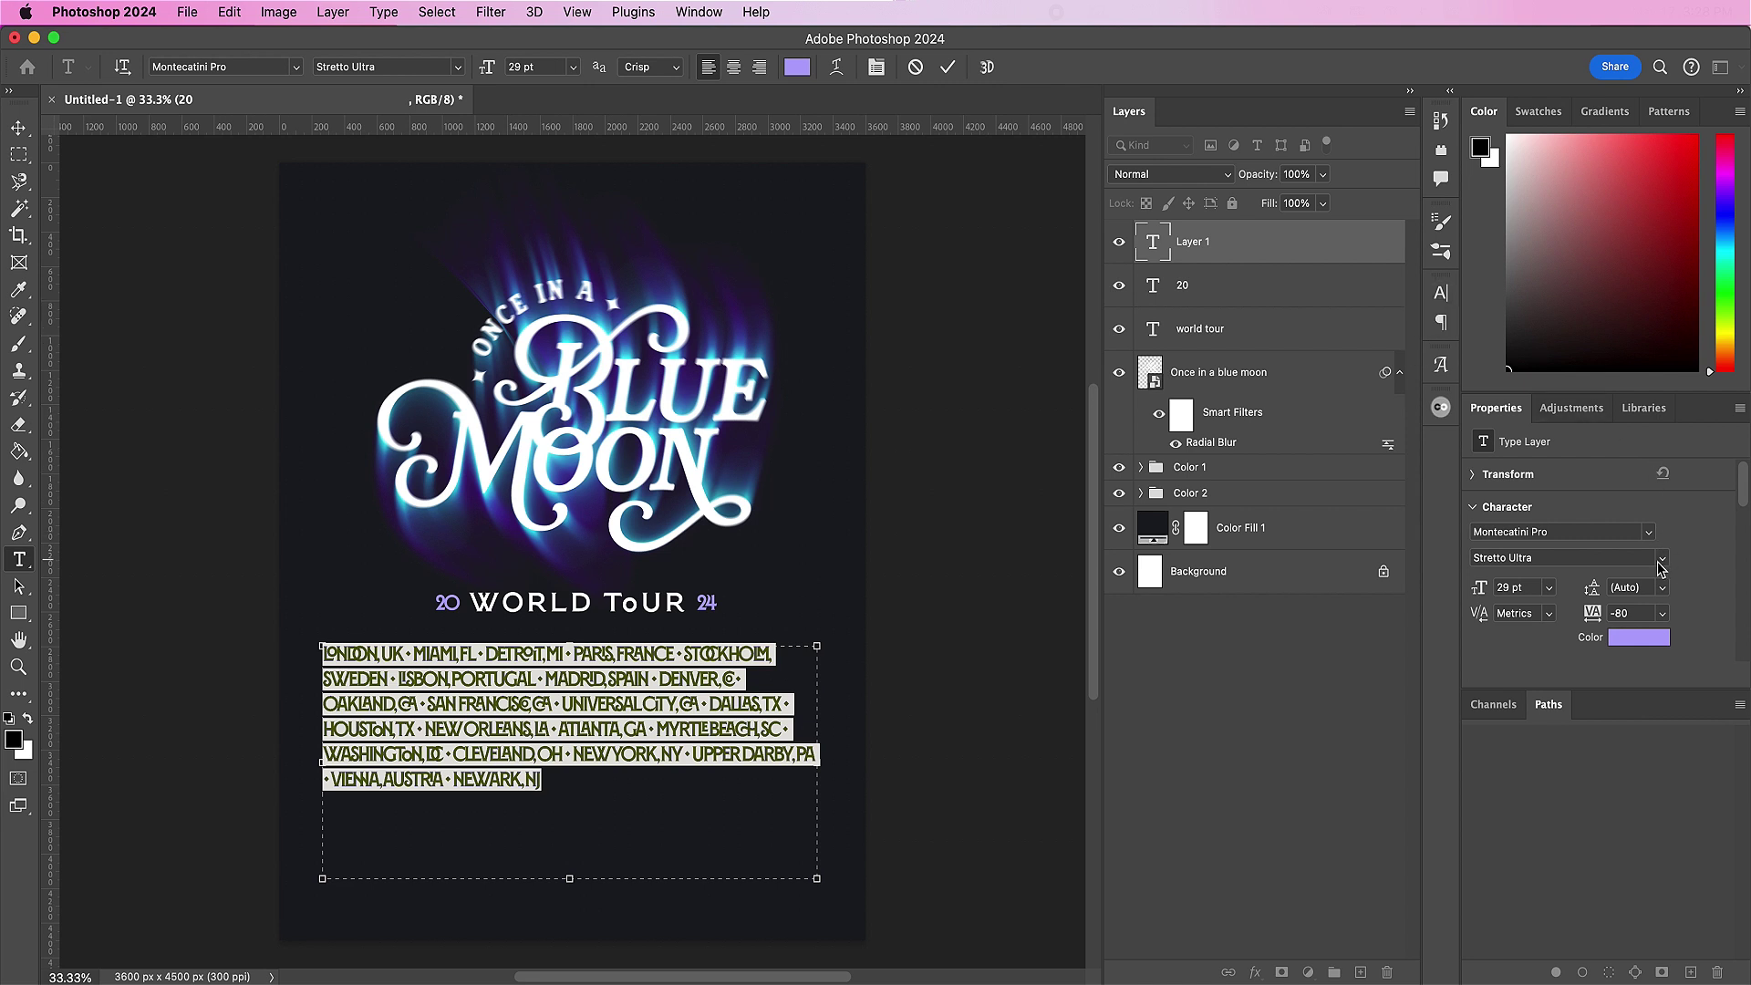
Step: Make the city list 22 pt, white, with 0 tracking
{"action": "double_click", "coordinate": [1509, 587]}
{"action": "type", "text": "22"}
{"action": "key", "text": "Return"}
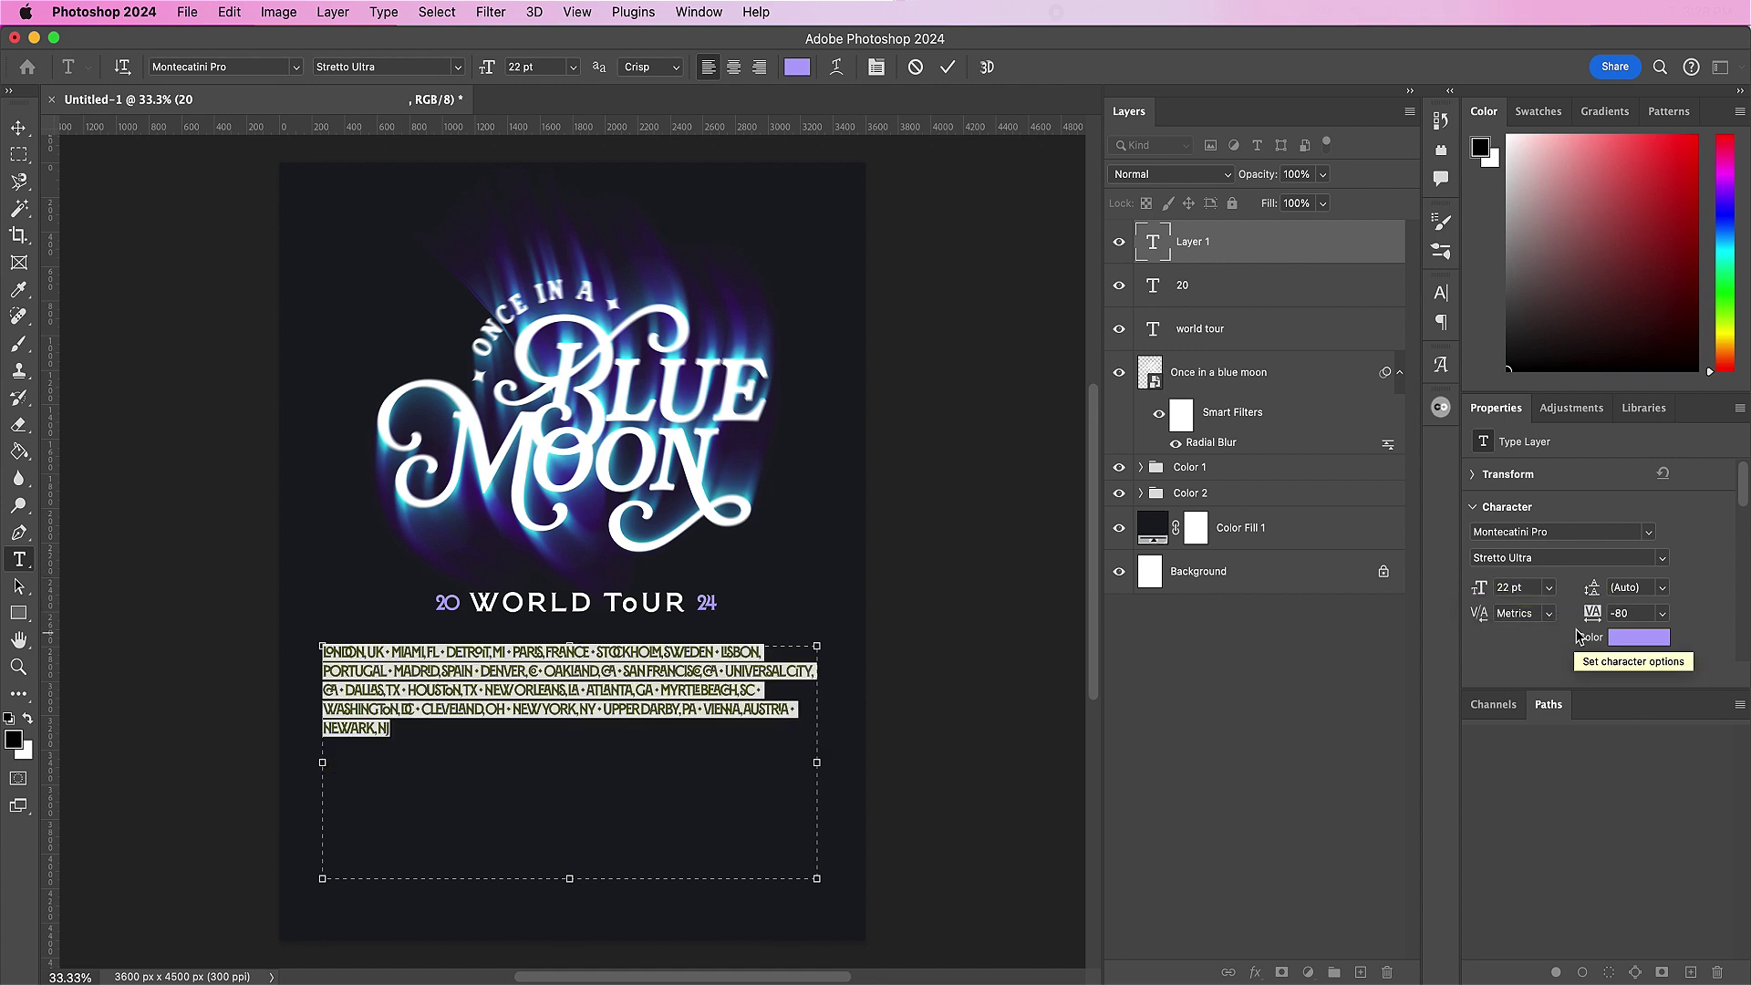
{"action": "left_click", "coordinate": [1638, 638]}
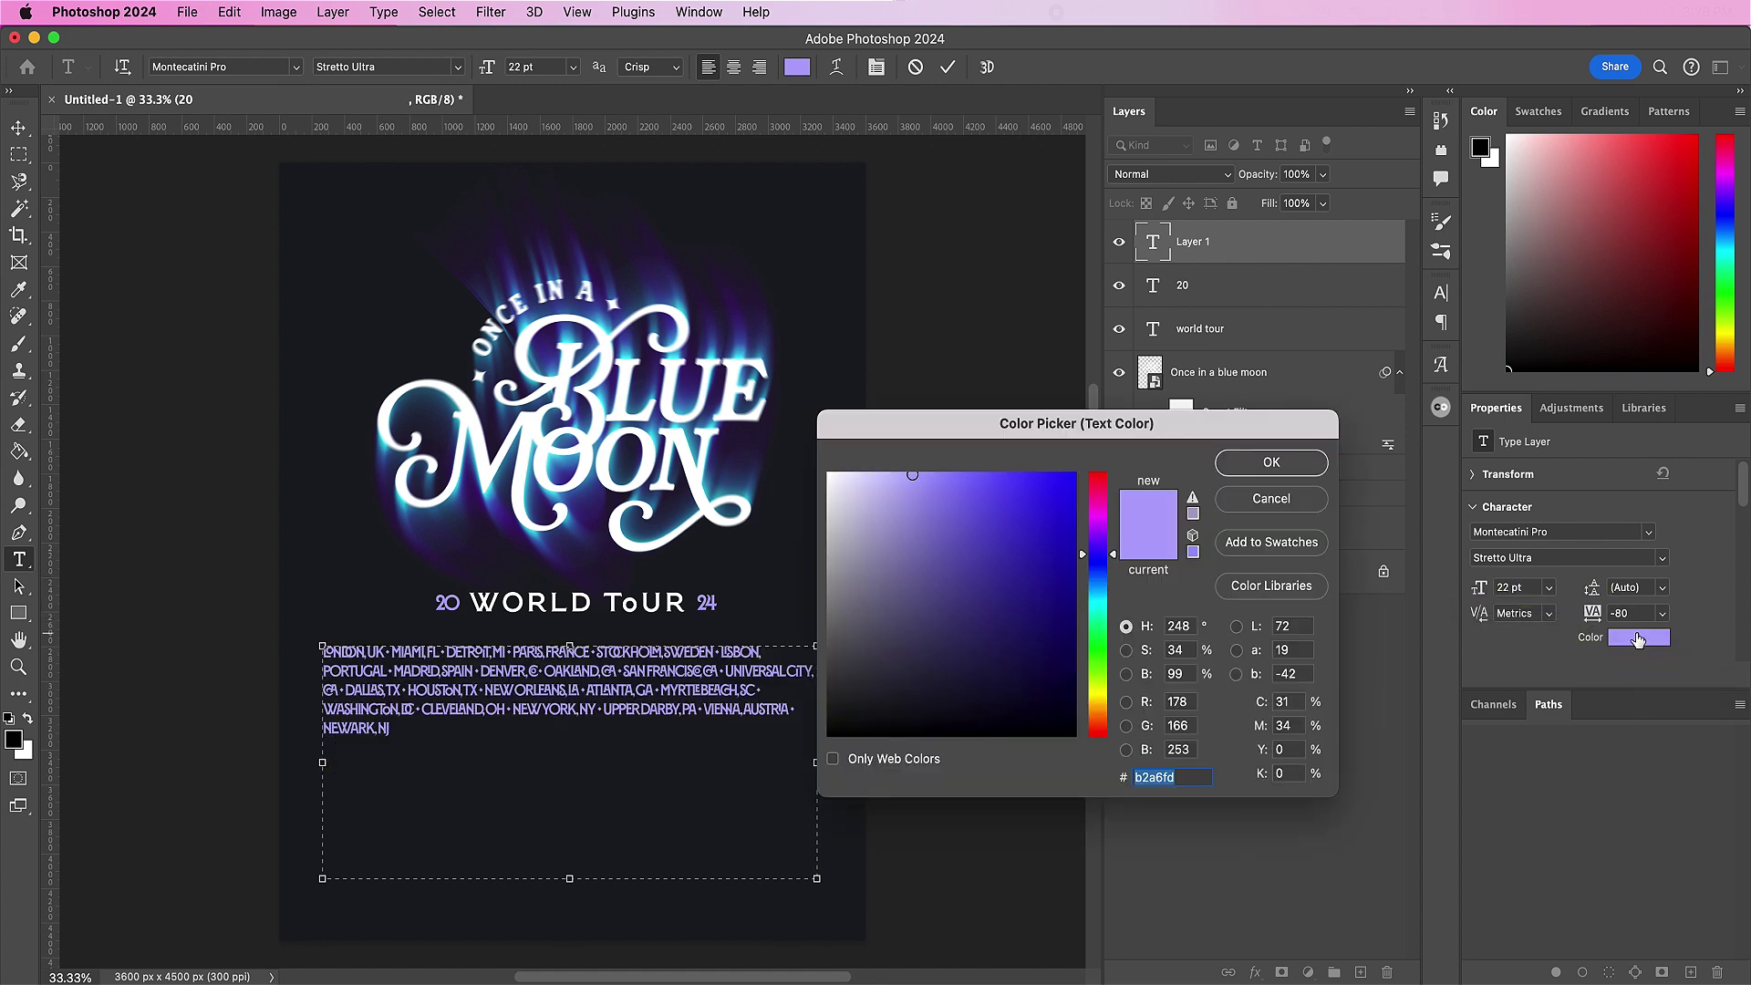
{"action": "left_click_drag", "start_coordinate": [874, 507], "coordinate": [826, 473]}
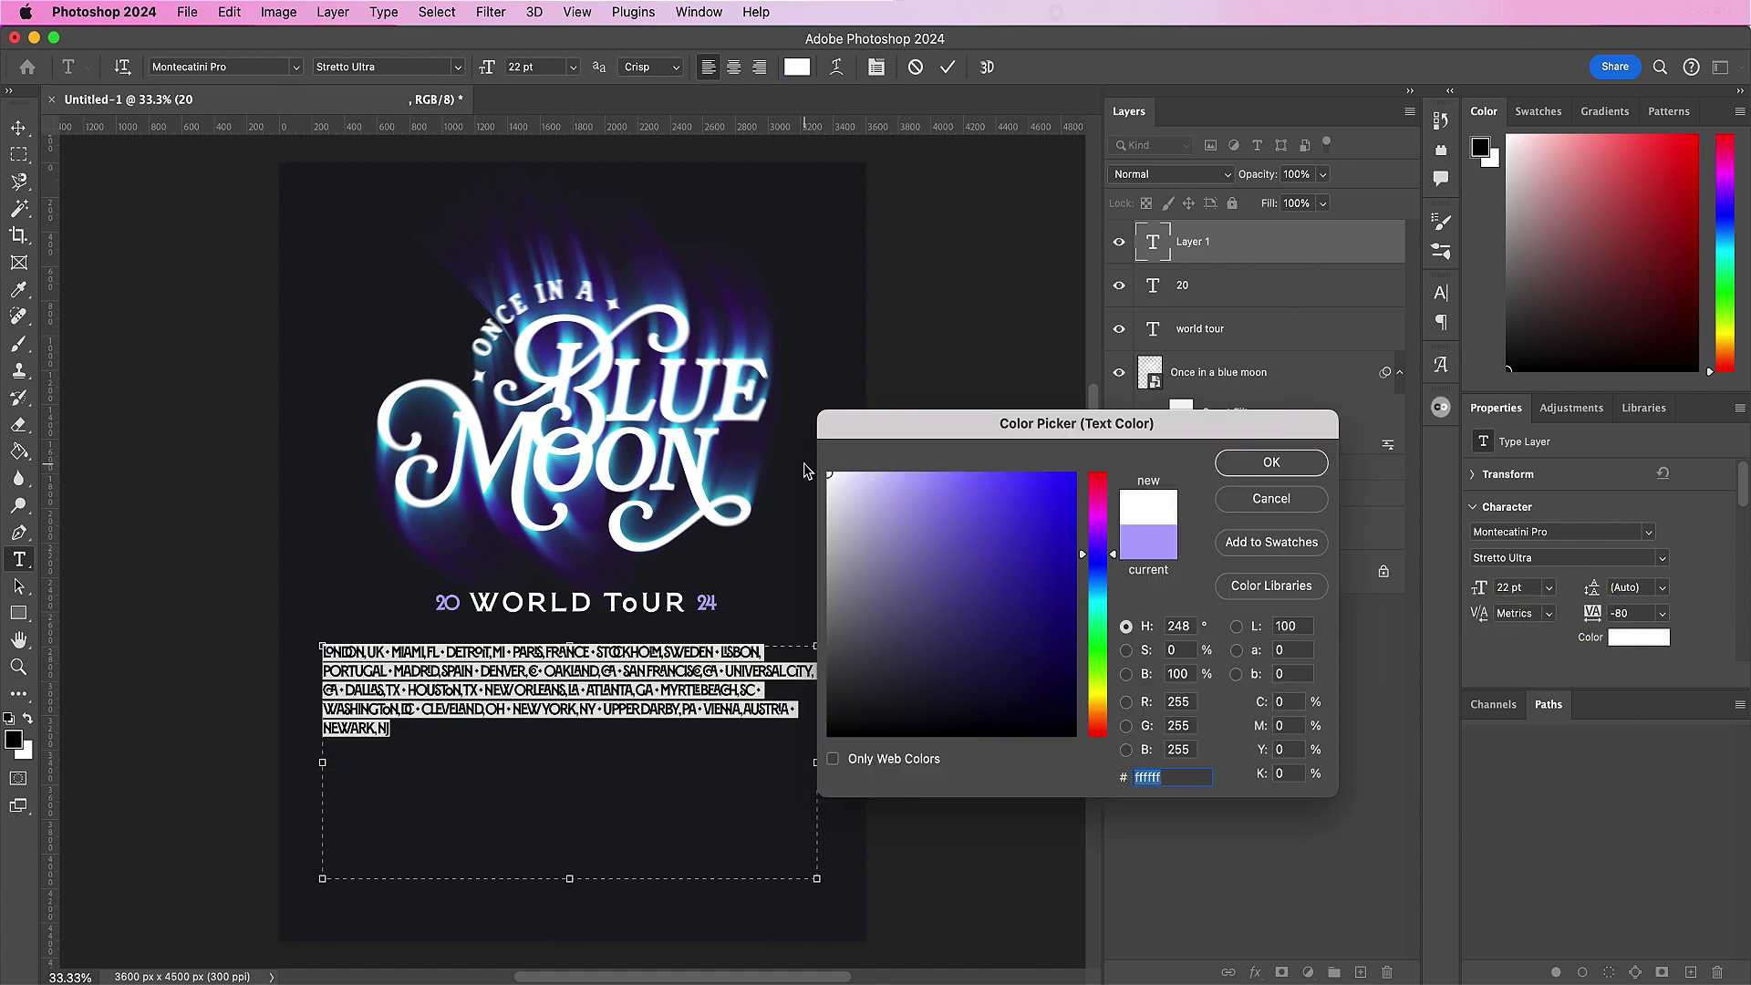
{"action": "key", "text": "Return"}
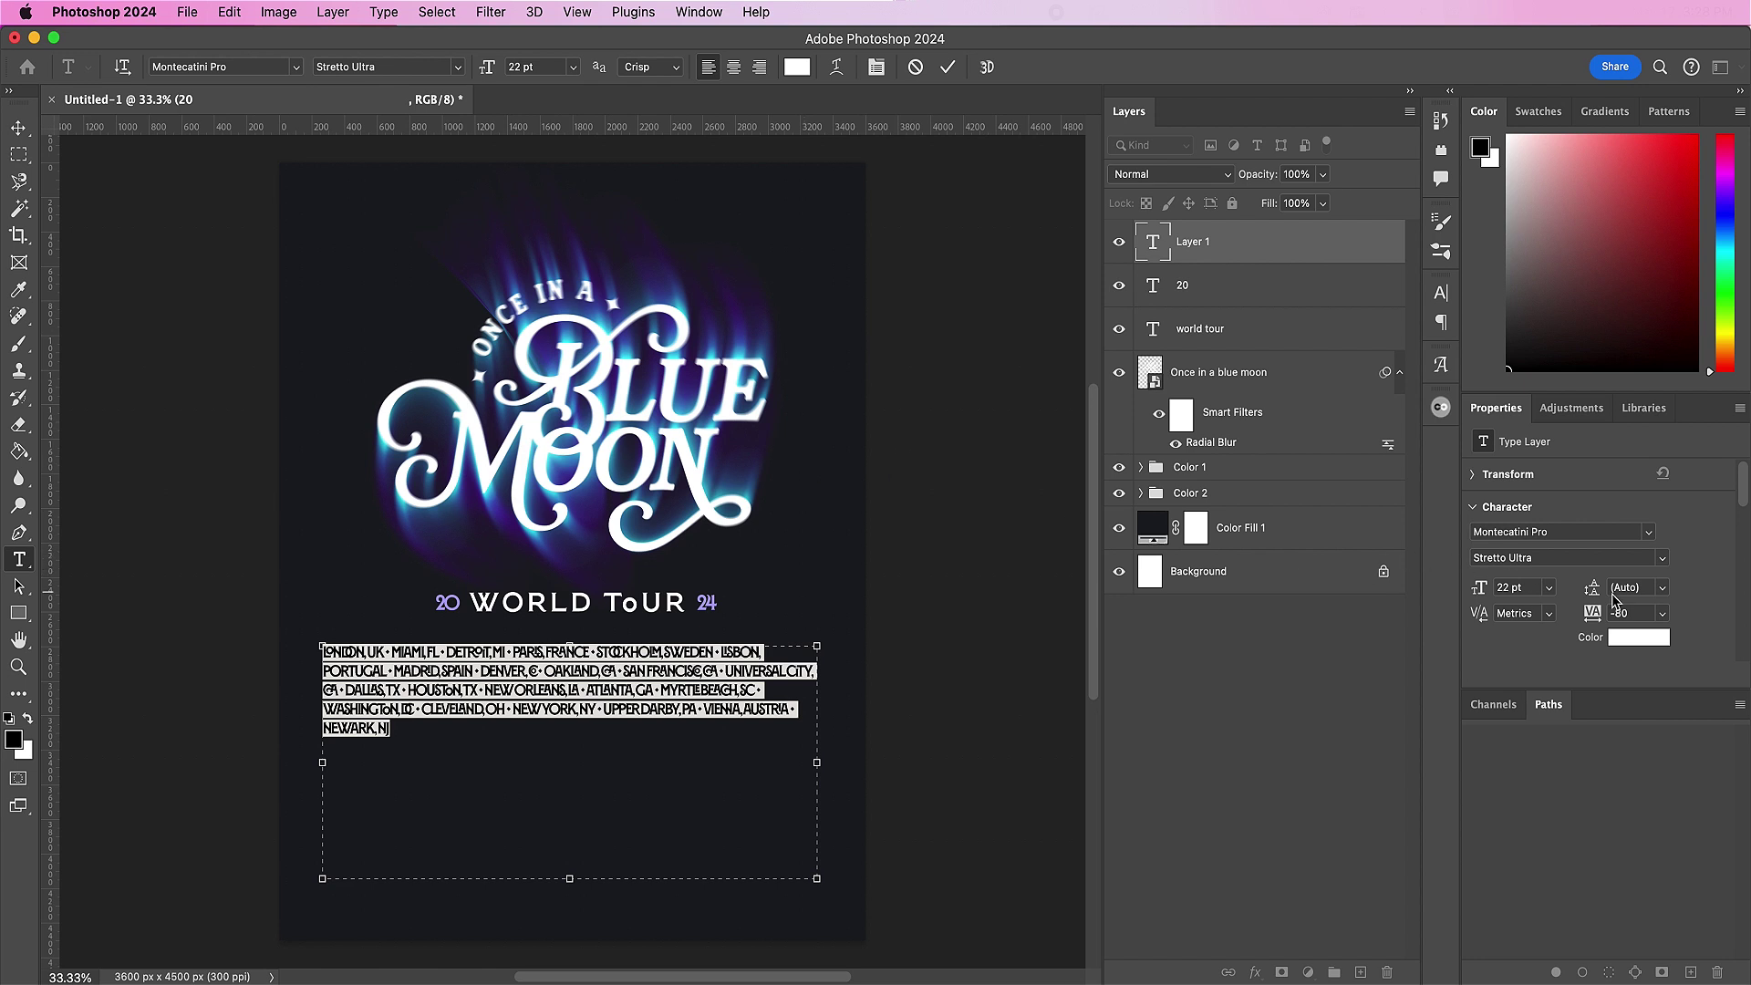
{"action": "left_click", "coordinate": [1590, 604]}
{"action": "type", "text": "0"}
{"action": "key", "text": "Return"}
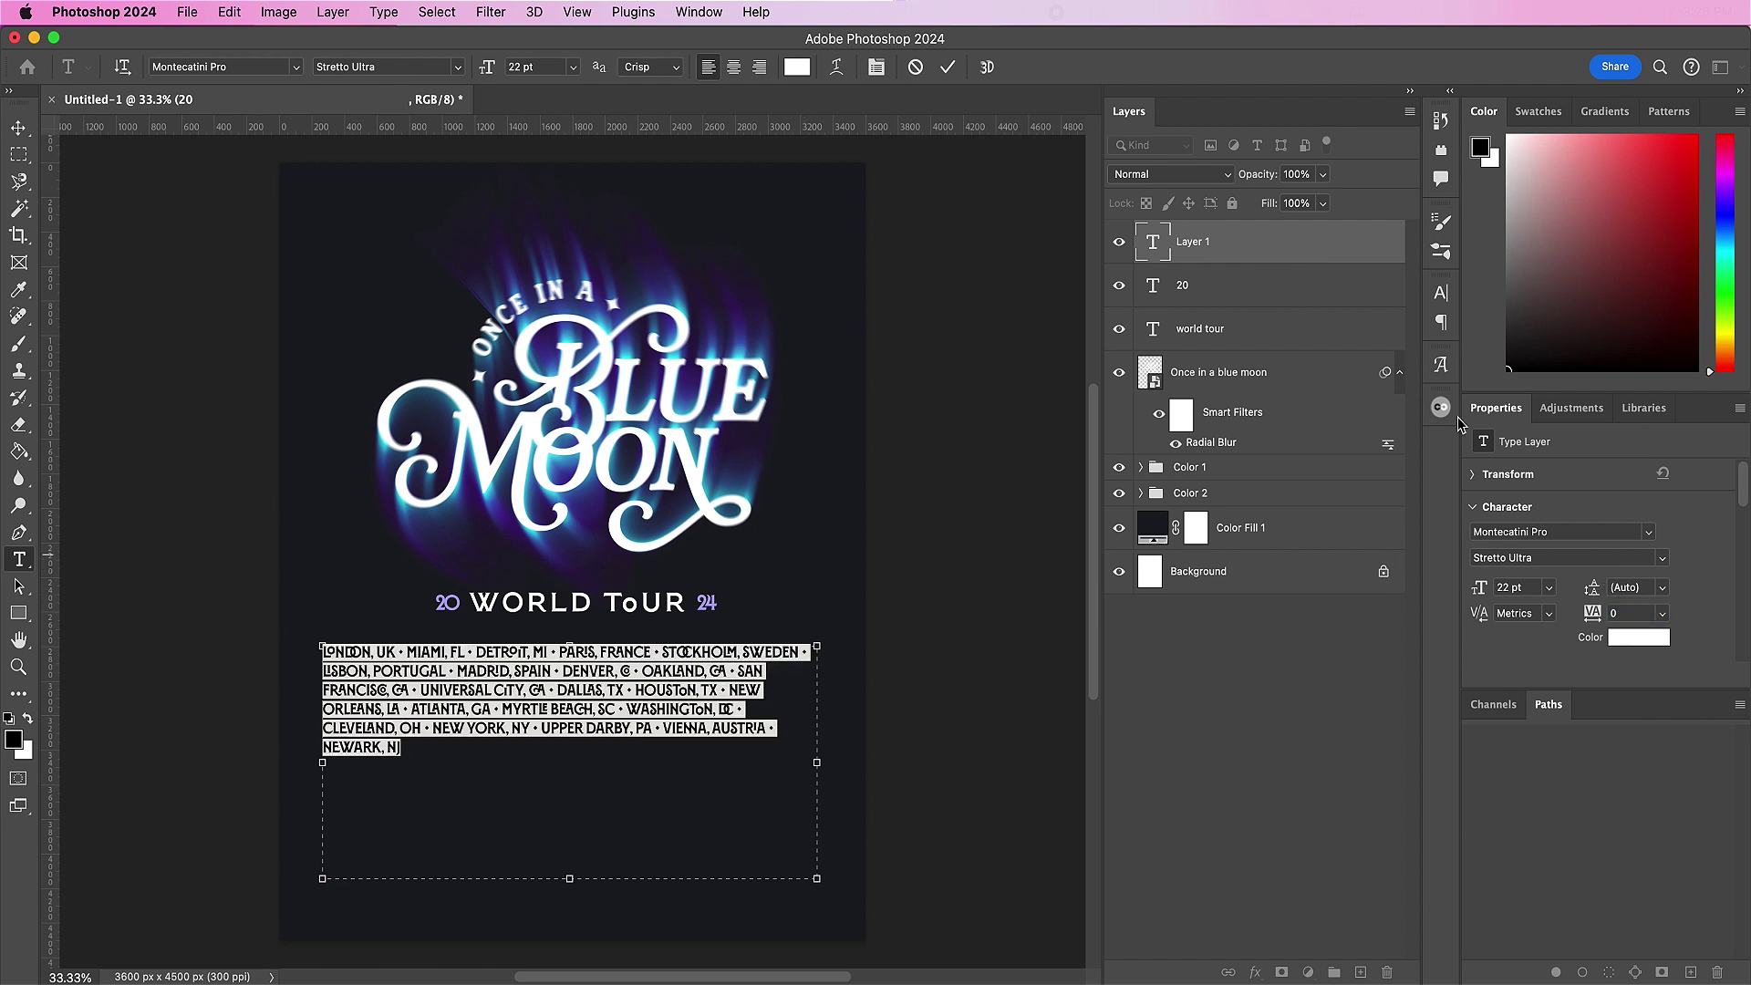
Step: Centre-align the cities, widen the box, start DALLAS on a new line, and position it under WORLD TOUR
{"action": "left_click", "coordinate": [1441, 322]}
{"action": "left_click", "coordinate": [1255, 323]}
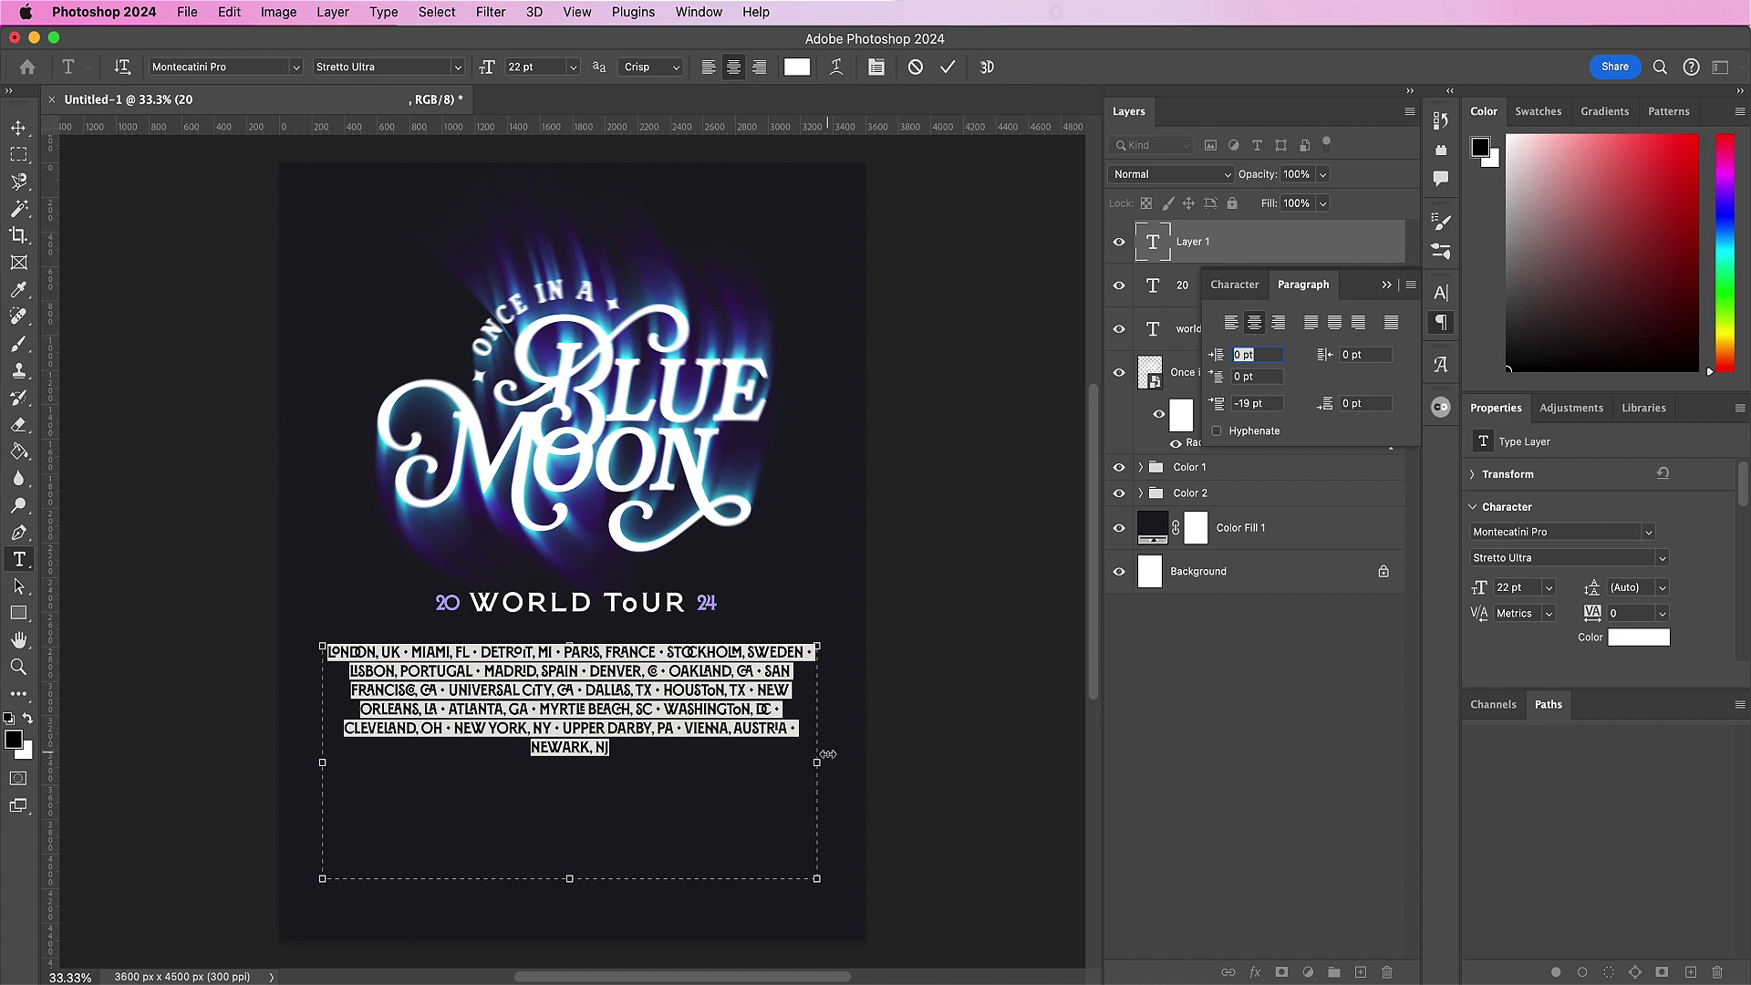
{"action": "mouse_move", "coordinate": [818, 764]}
{"action": "left_mouse_down"}
{"action": "mouse_move", "coordinate": [838, 764]}
{"action": "mouse_move", "coordinate": [704, 754]}
{"action": "mouse_move", "coordinate": [783, 782]}
{"action": "mouse_move", "coordinate": [808, 766]}
{"action": "left_mouse_up"}
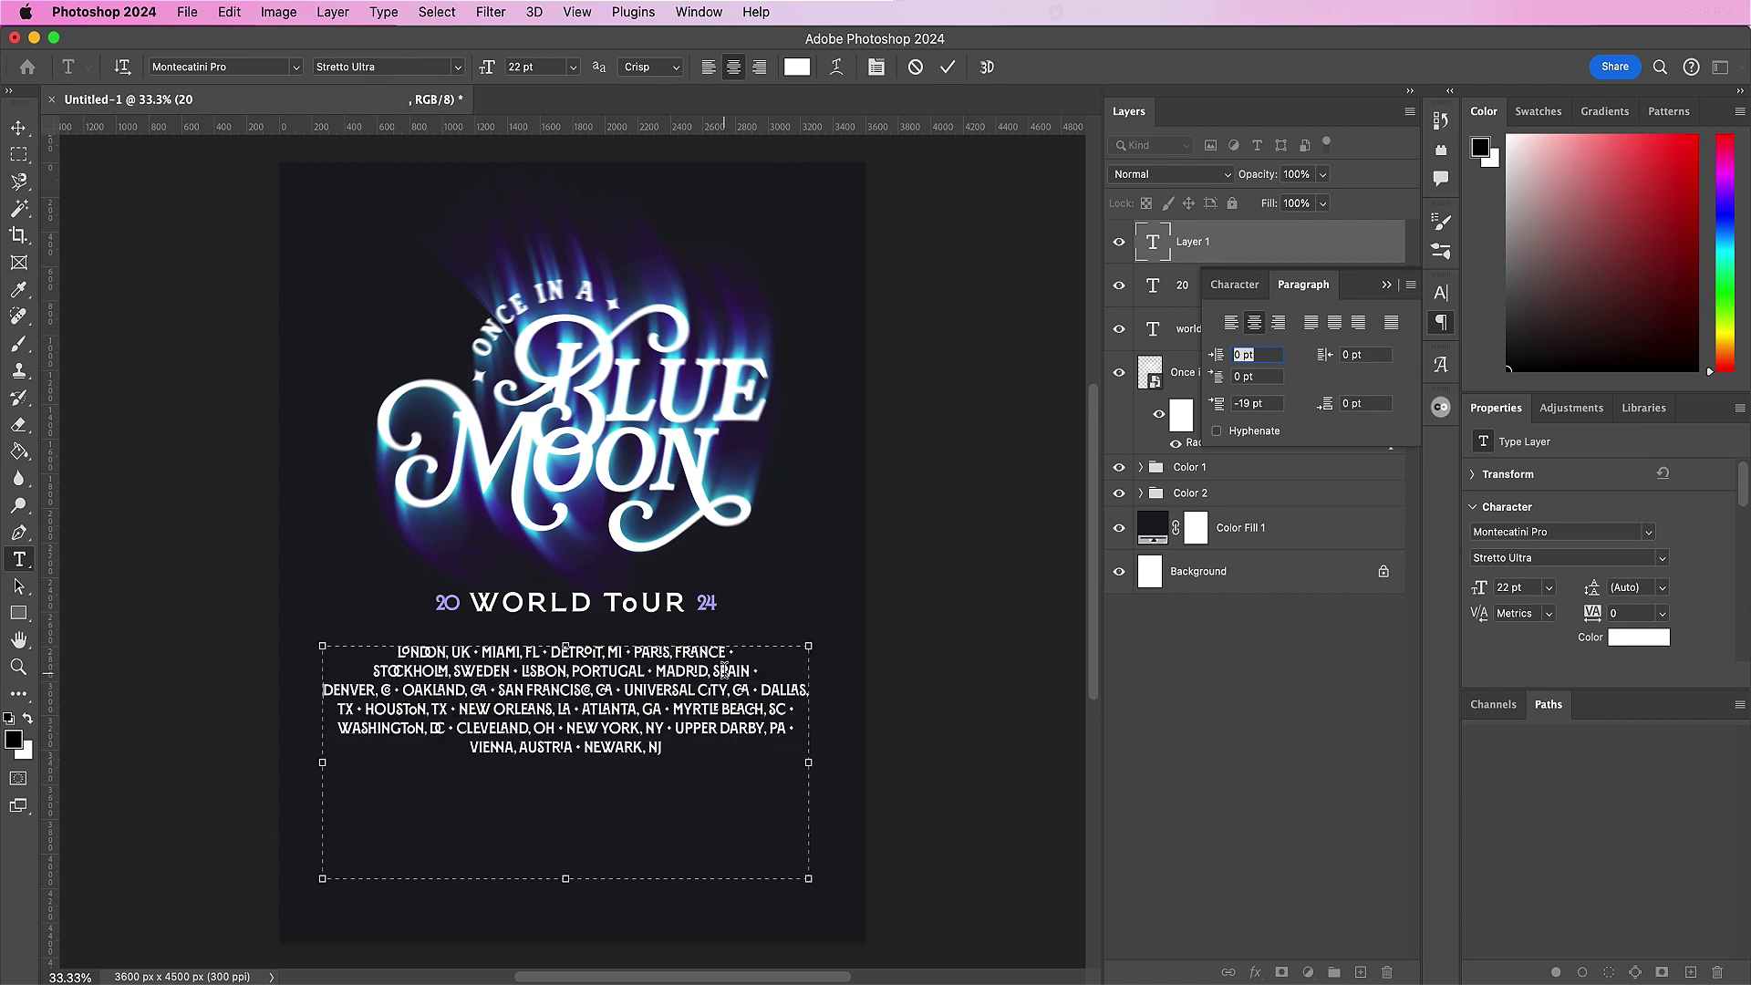
{"action": "left_click", "coordinate": [765, 685]}
{"action": "key", "text": "Return"}
{"action": "key", "text": "Escape"}
{"action": "key", "text": "v"}
{"action": "left_click_drag", "start_coordinate": [645, 718], "coordinate": [654, 708]}
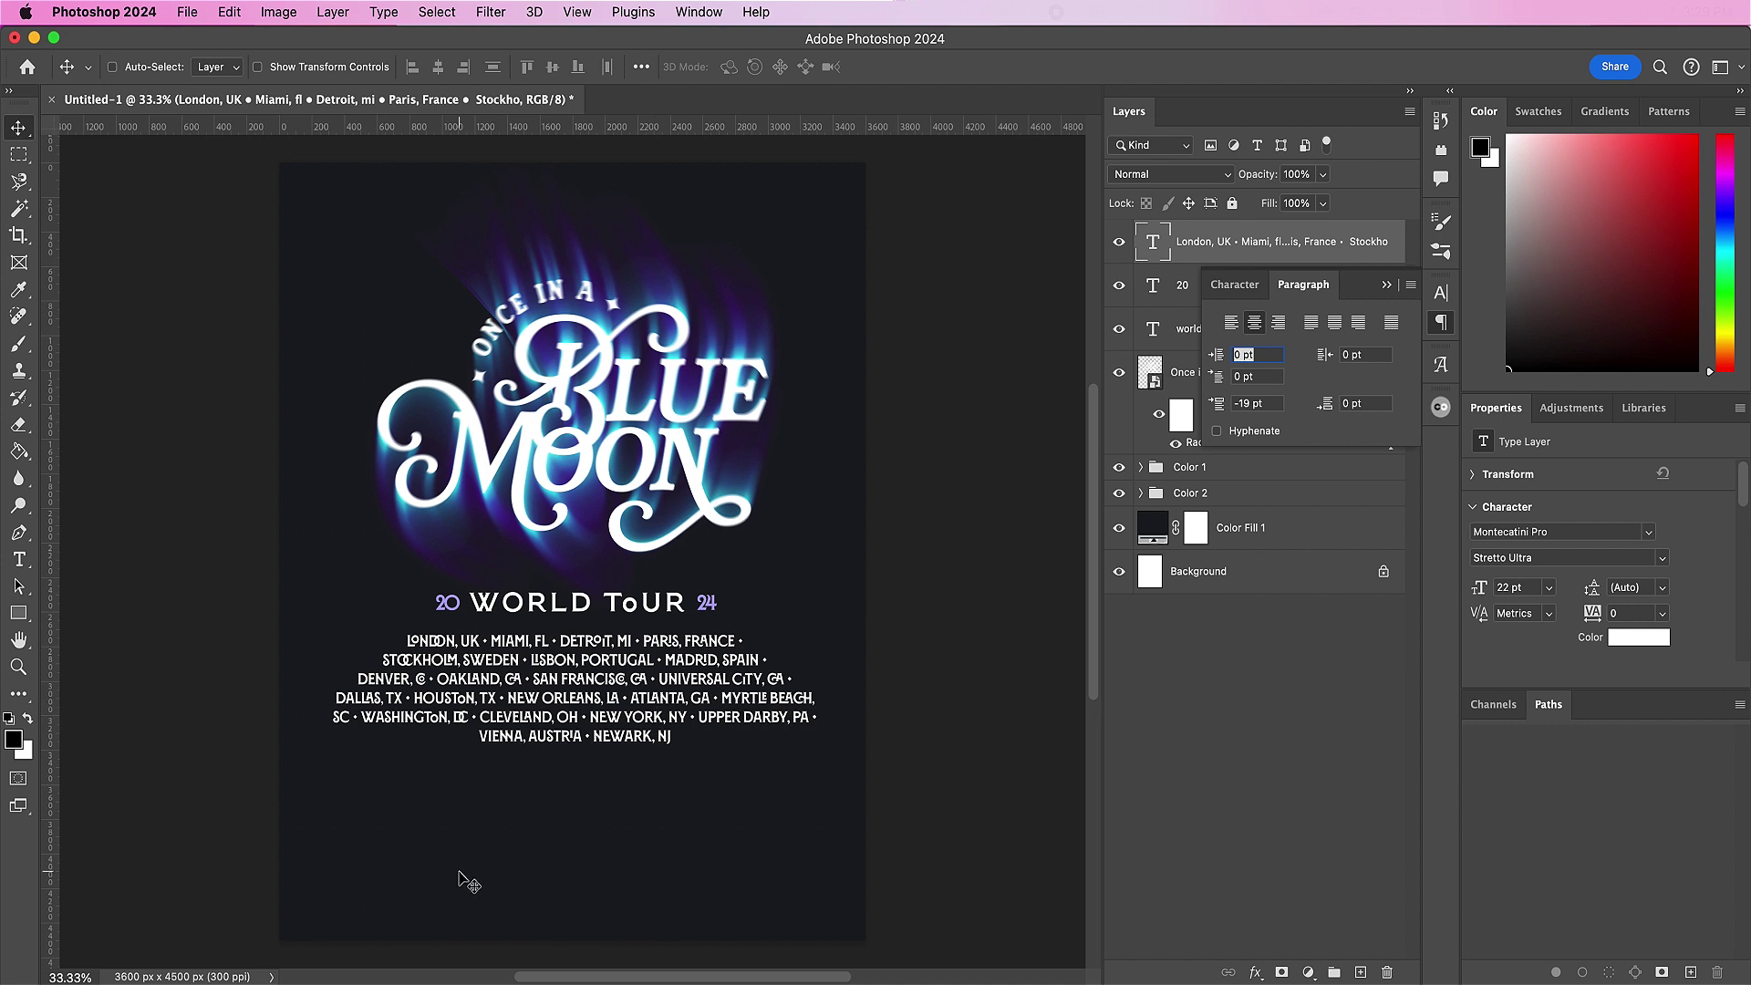
Step: Type 'TOOK YOU LONG ENOUGH!' near the bottom left of the poster
{"action": "key", "text": "t"}
{"action": "left_click", "coordinate": [358, 839]}
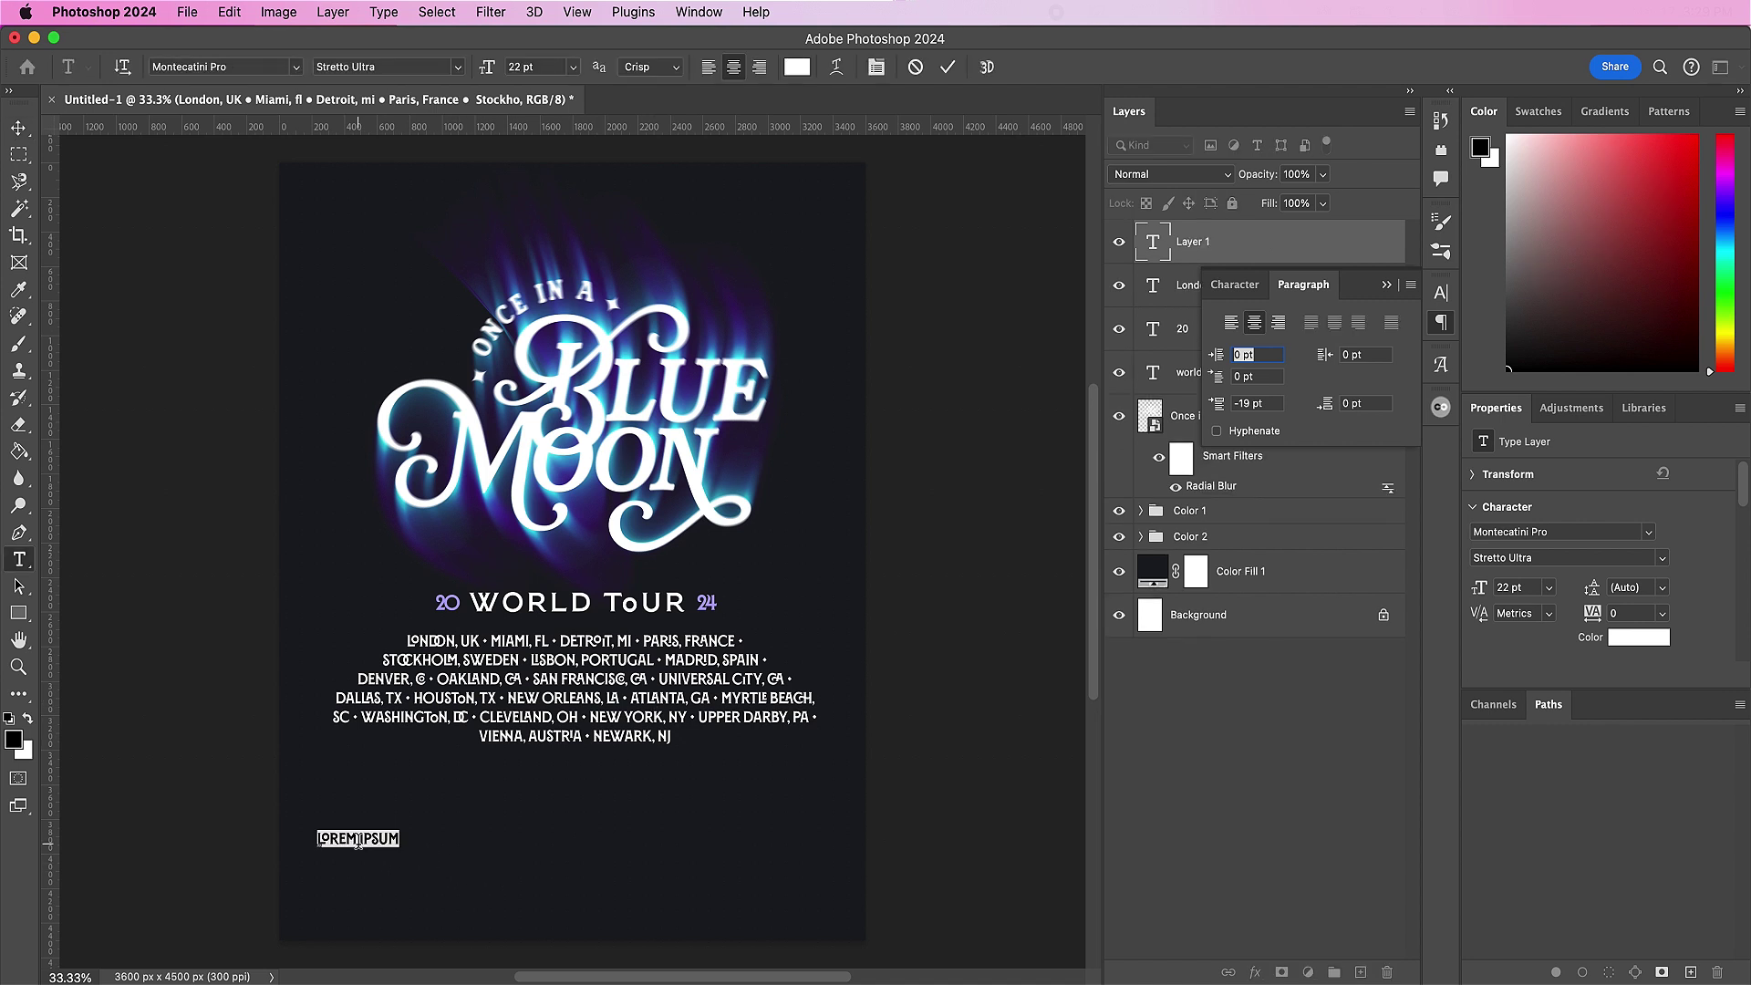
{"action": "type", "text": "TOOK"}
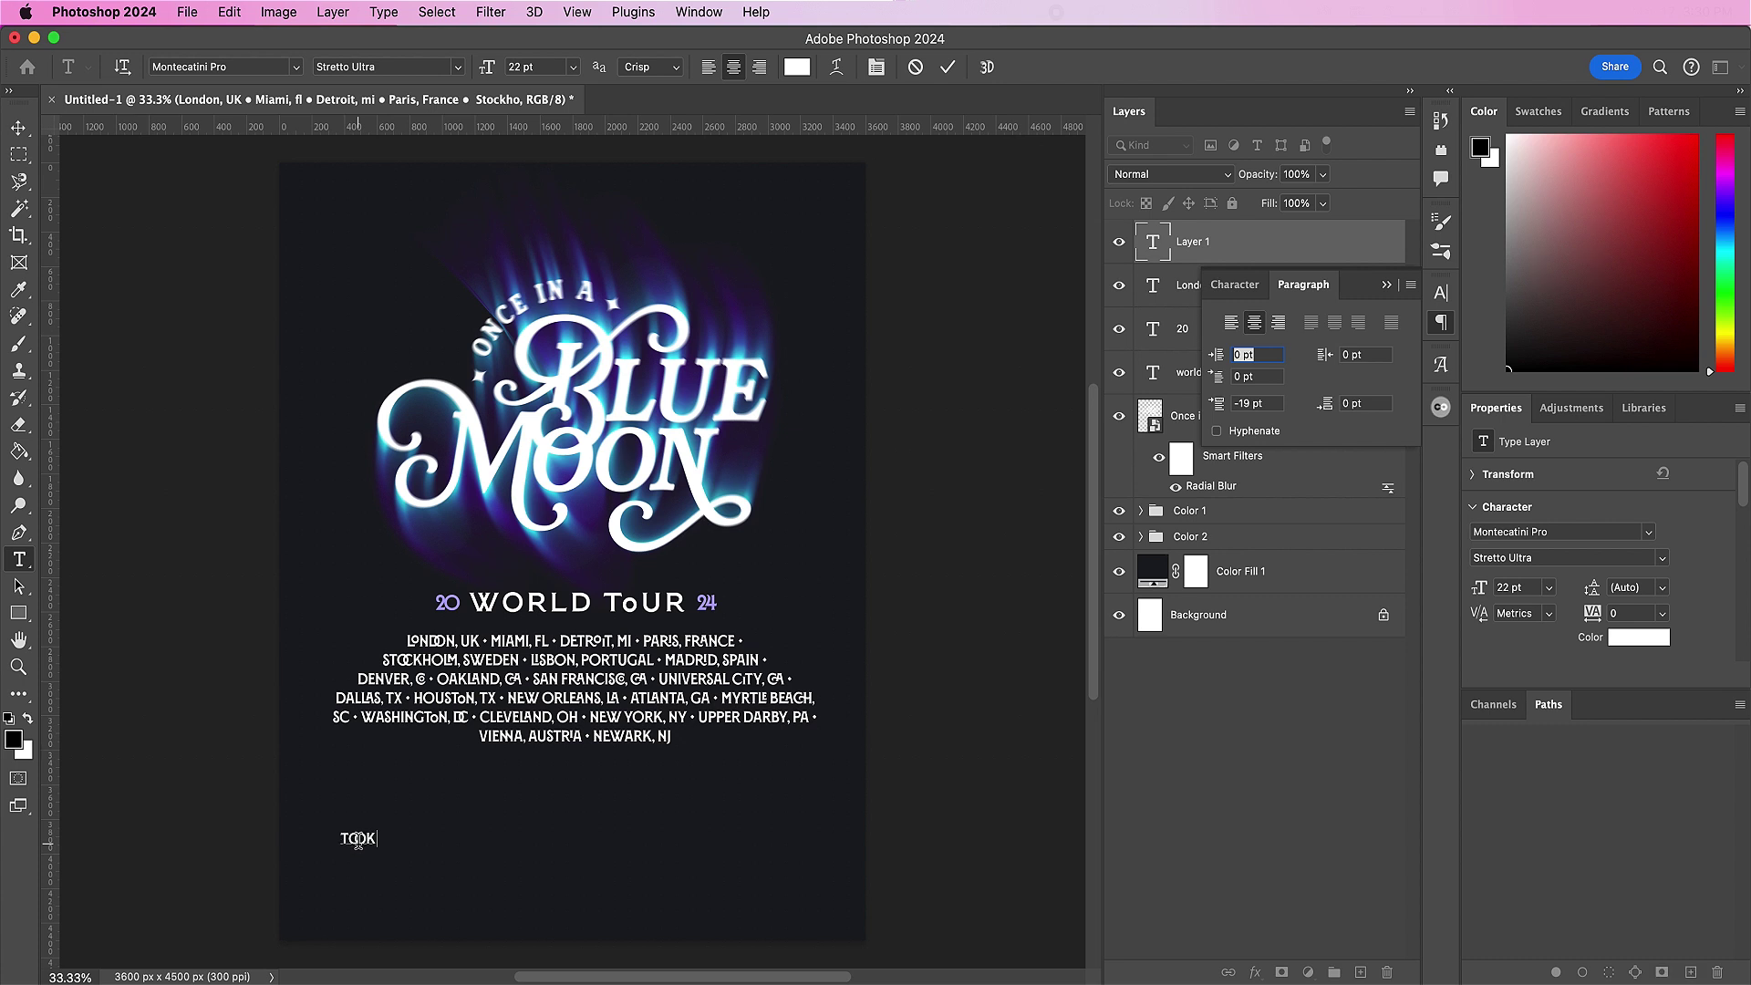
{"action": "type", "text": " YOU LONG ENOUGH"}
{"action": "key", "text": "super+a"}
{"action": "key", "text": "Right"}
{"action": "type", "text": "!"}
{"action": "key", "text": "super+a"}
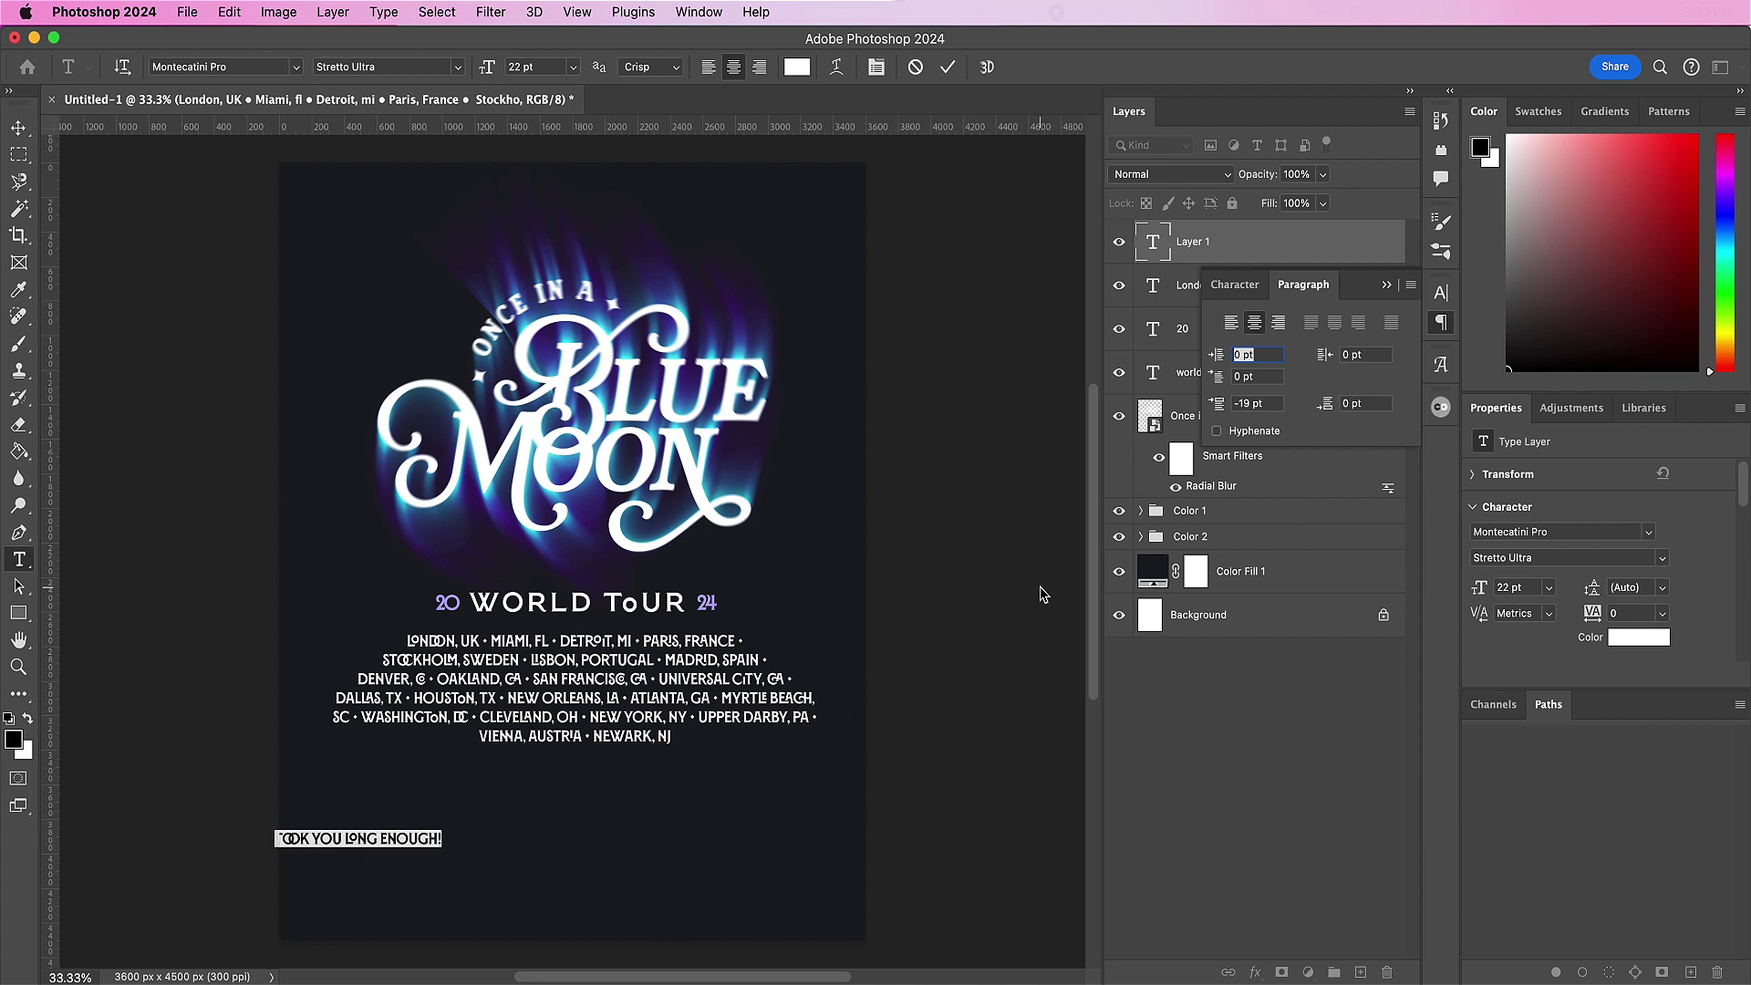
Step: Set the line in Ristock Regular at 85 pt
{"action": "left_click", "coordinate": [1441, 293]}
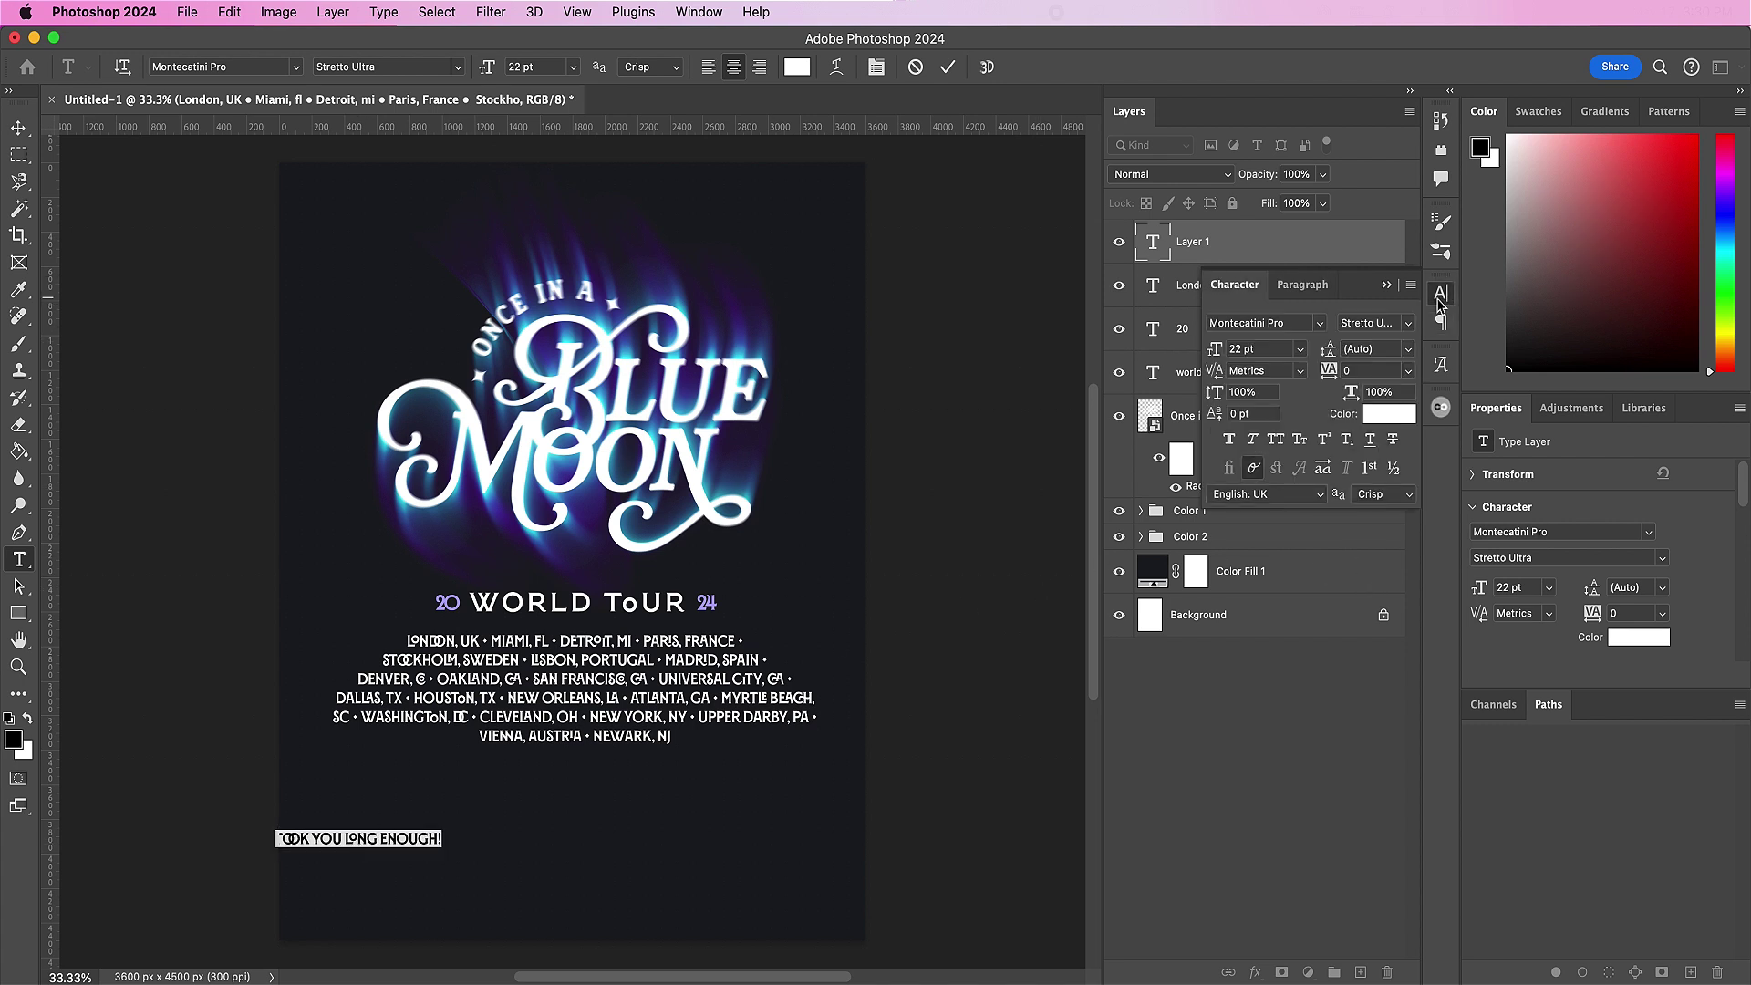
{"action": "left_click", "coordinate": [1249, 322]}
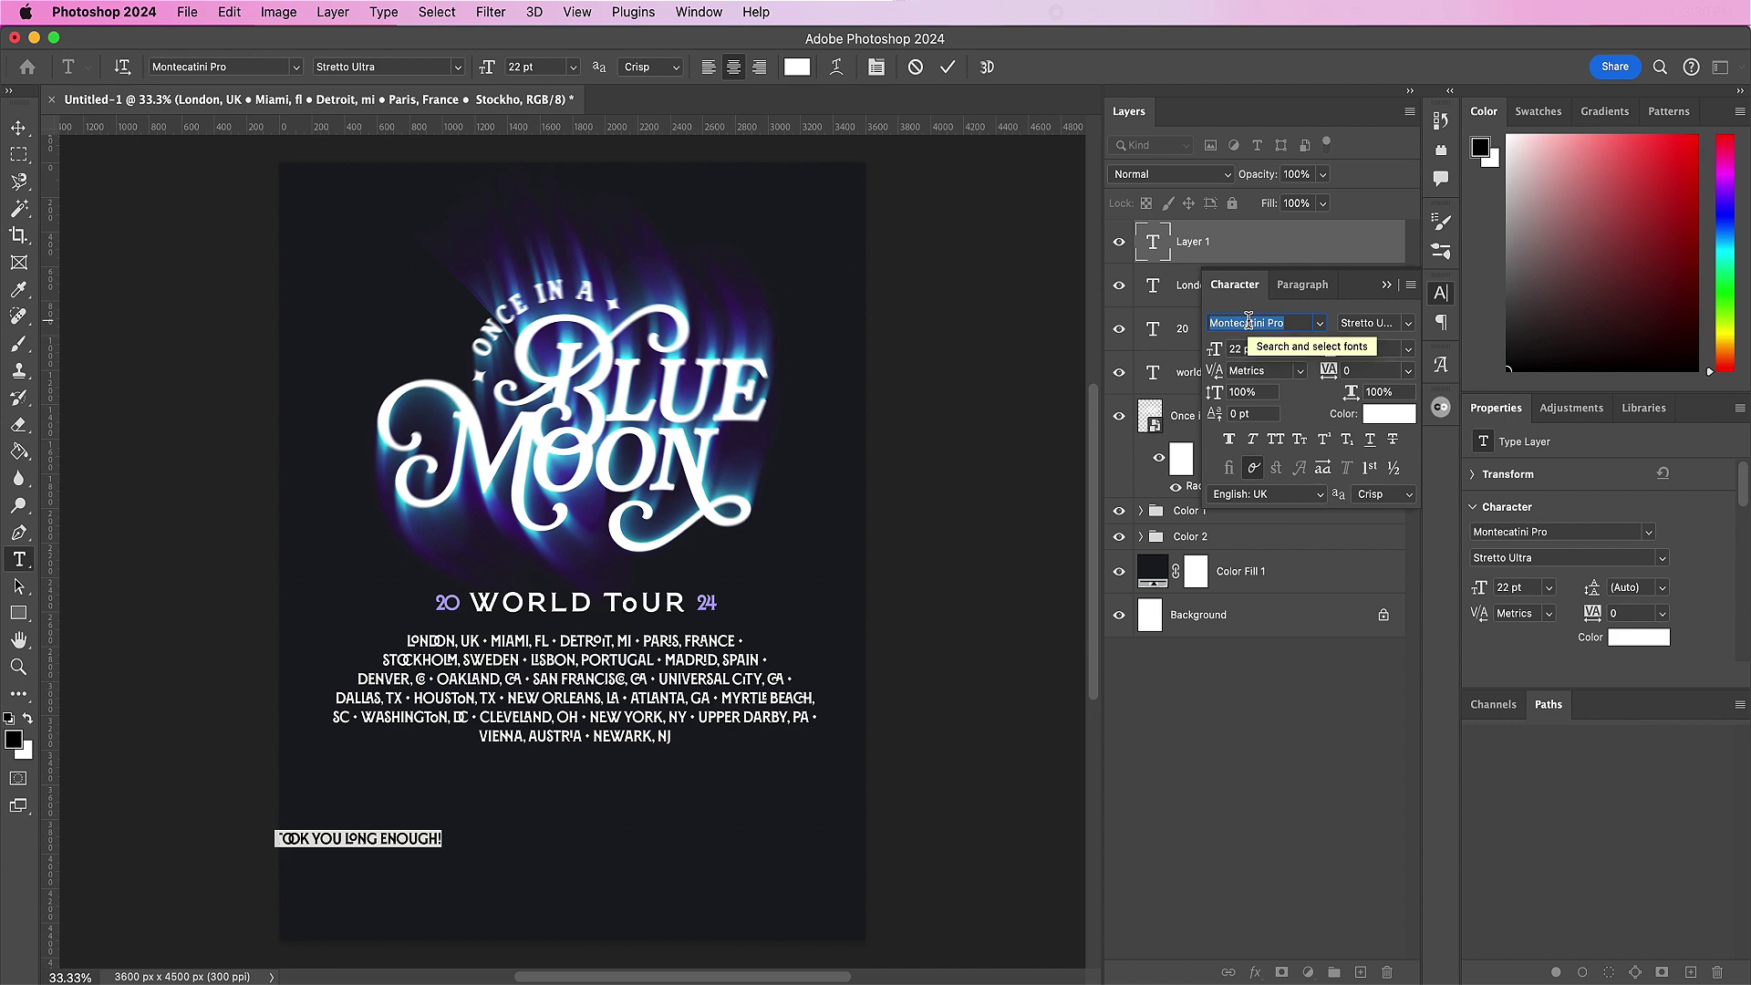
{"action": "type", "text": "ris"}
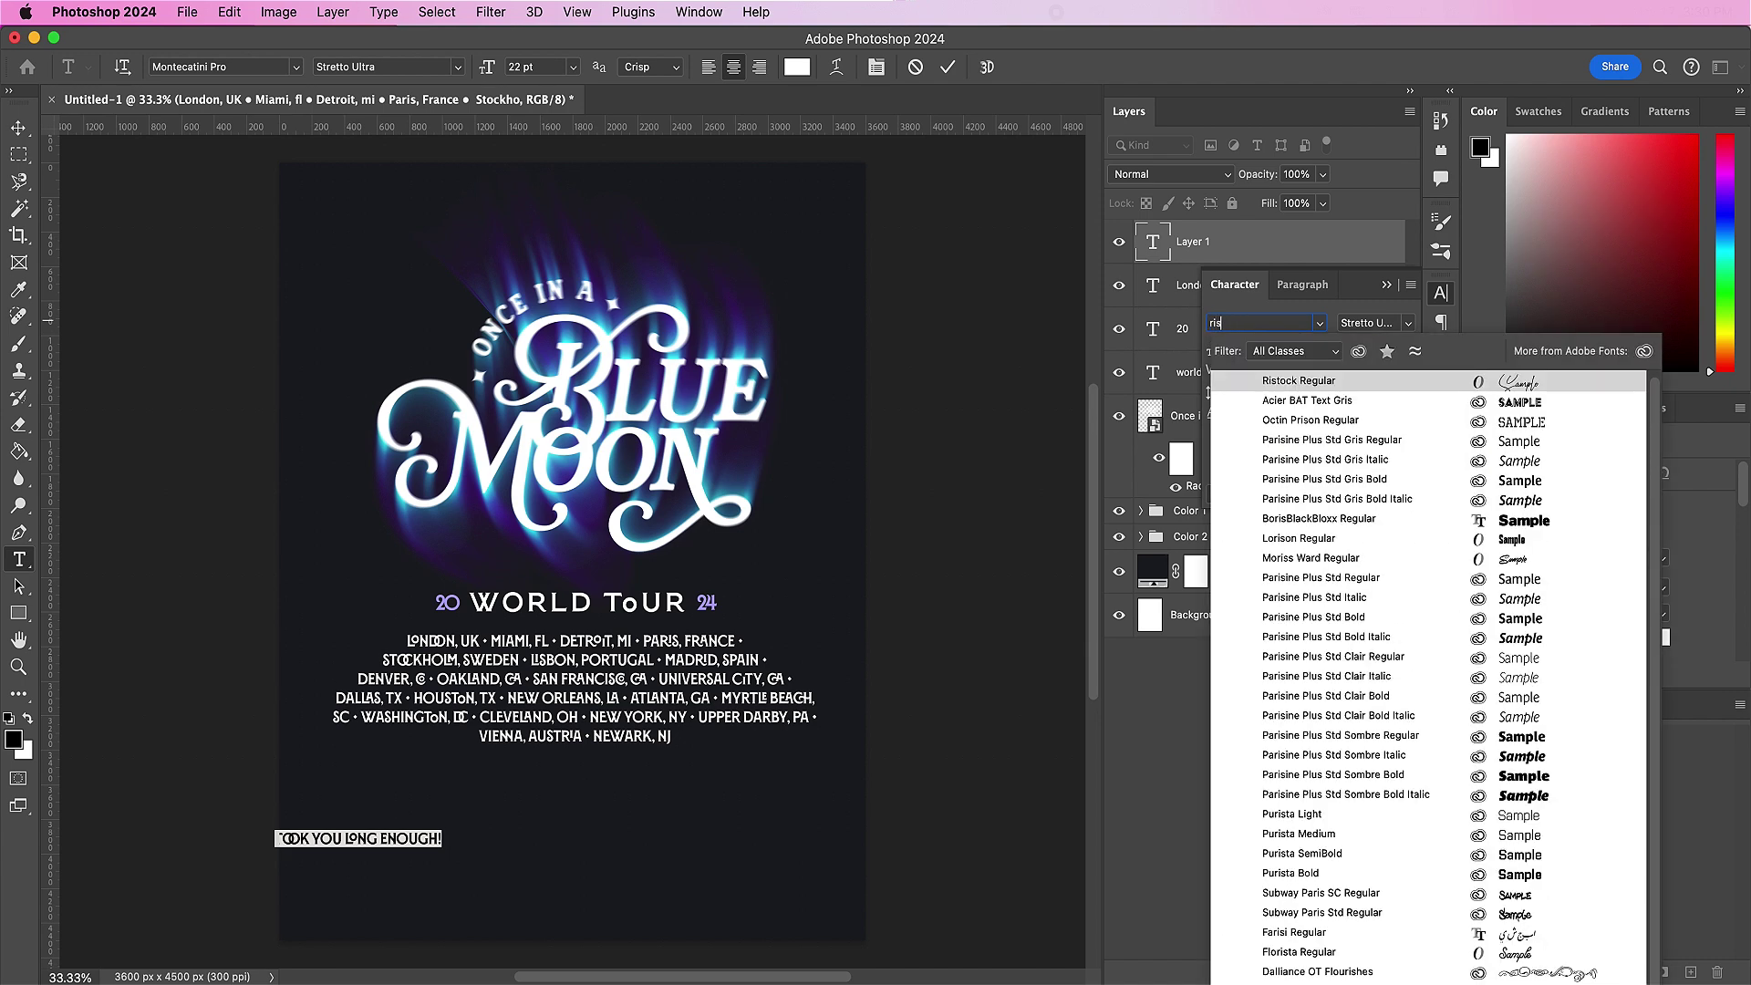
{"action": "left_click", "coordinate": [1288, 381]}
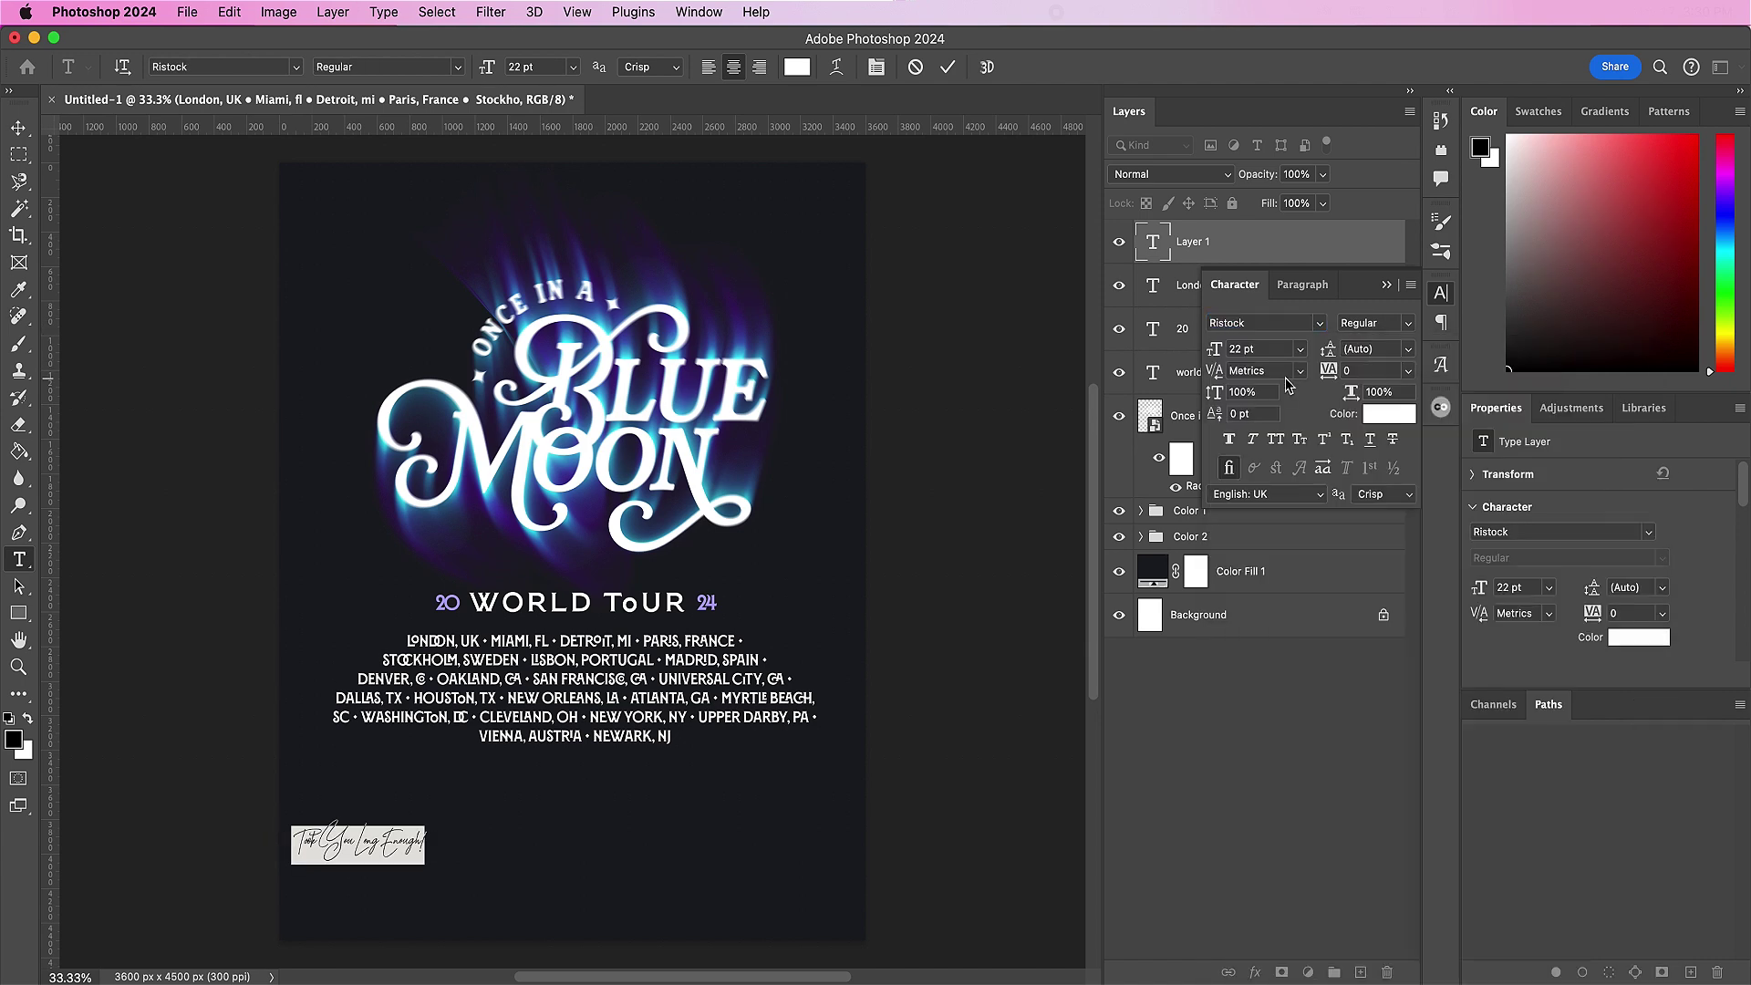
{"action": "double_click", "coordinate": [1240, 349]}
{"action": "type", "text": "85"}
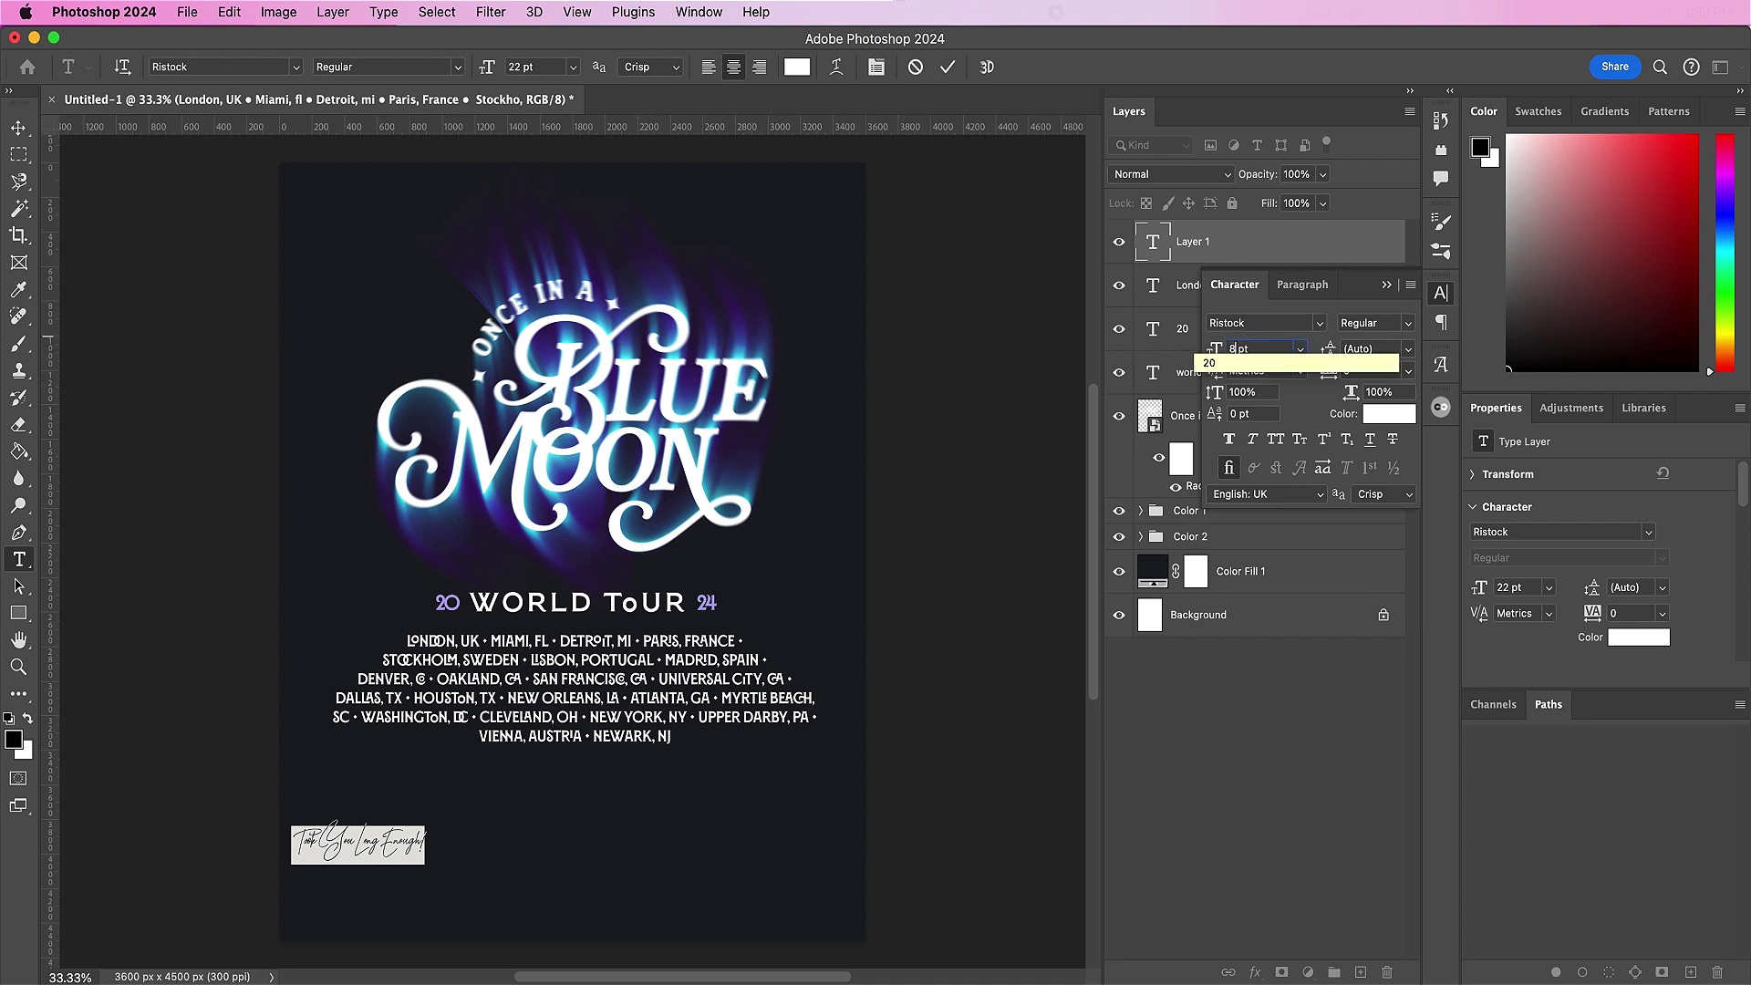
{"action": "key", "text": "Return"}
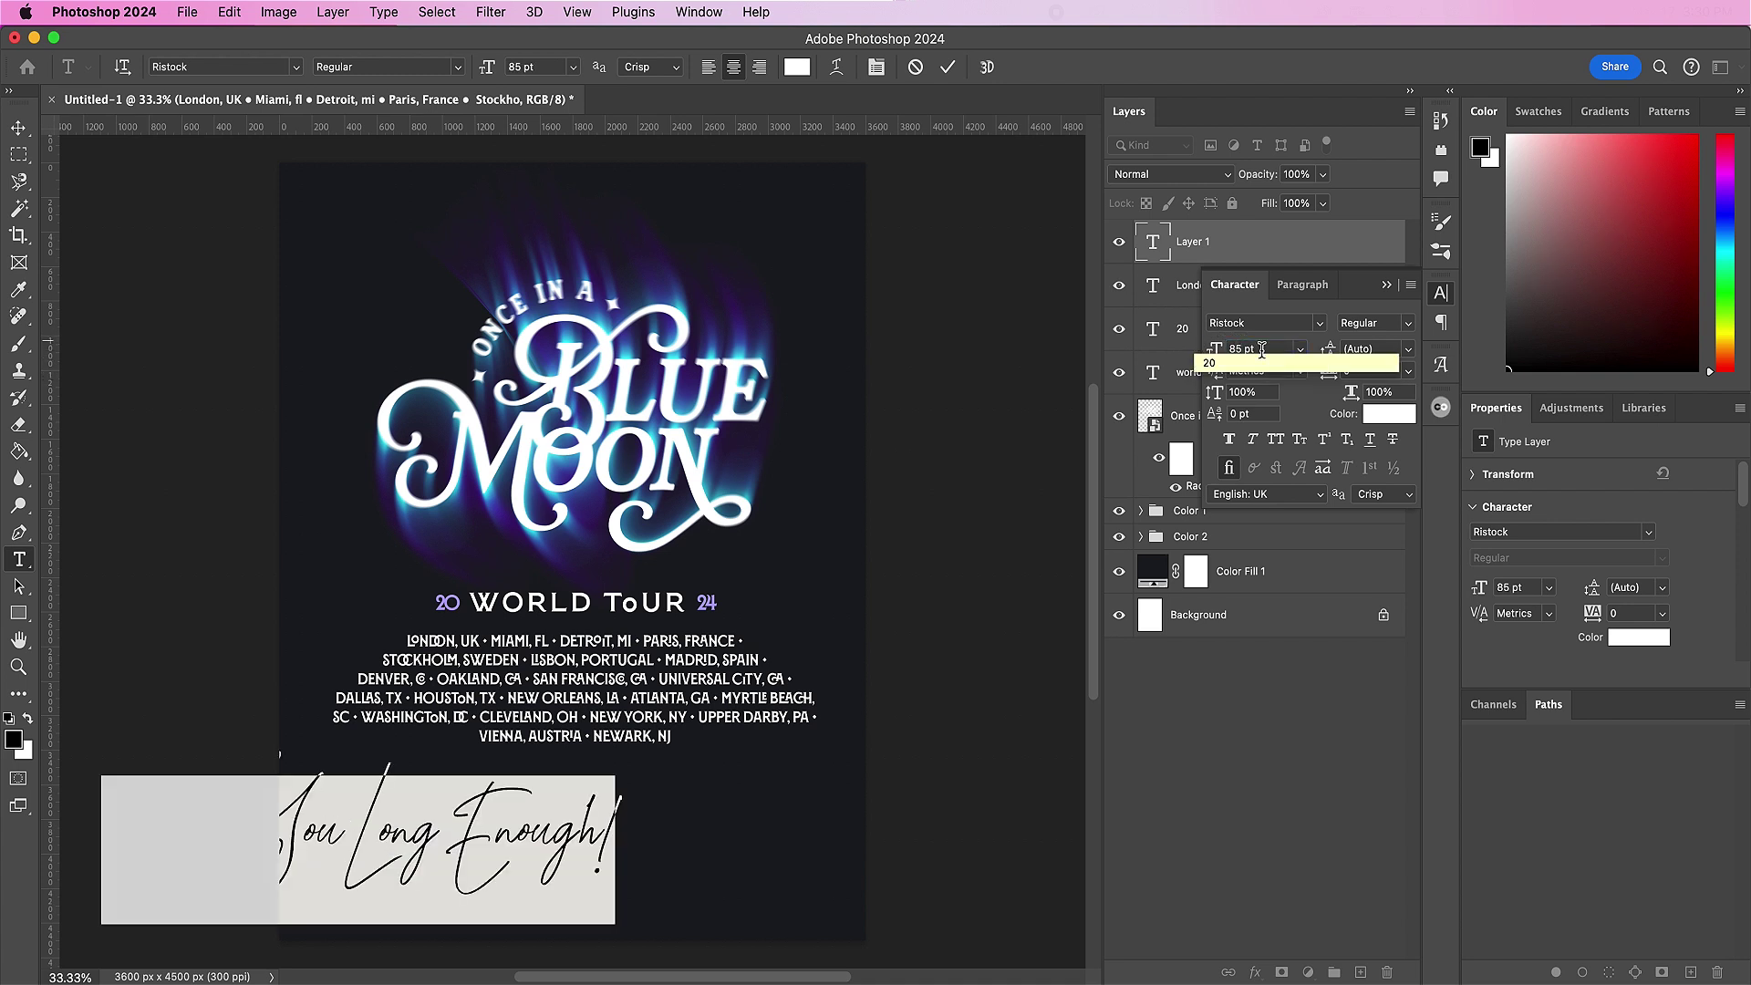
Step: Colour the script cyan #10d9ef and centre it below the city list
{"action": "left_click", "coordinate": [1379, 415]}
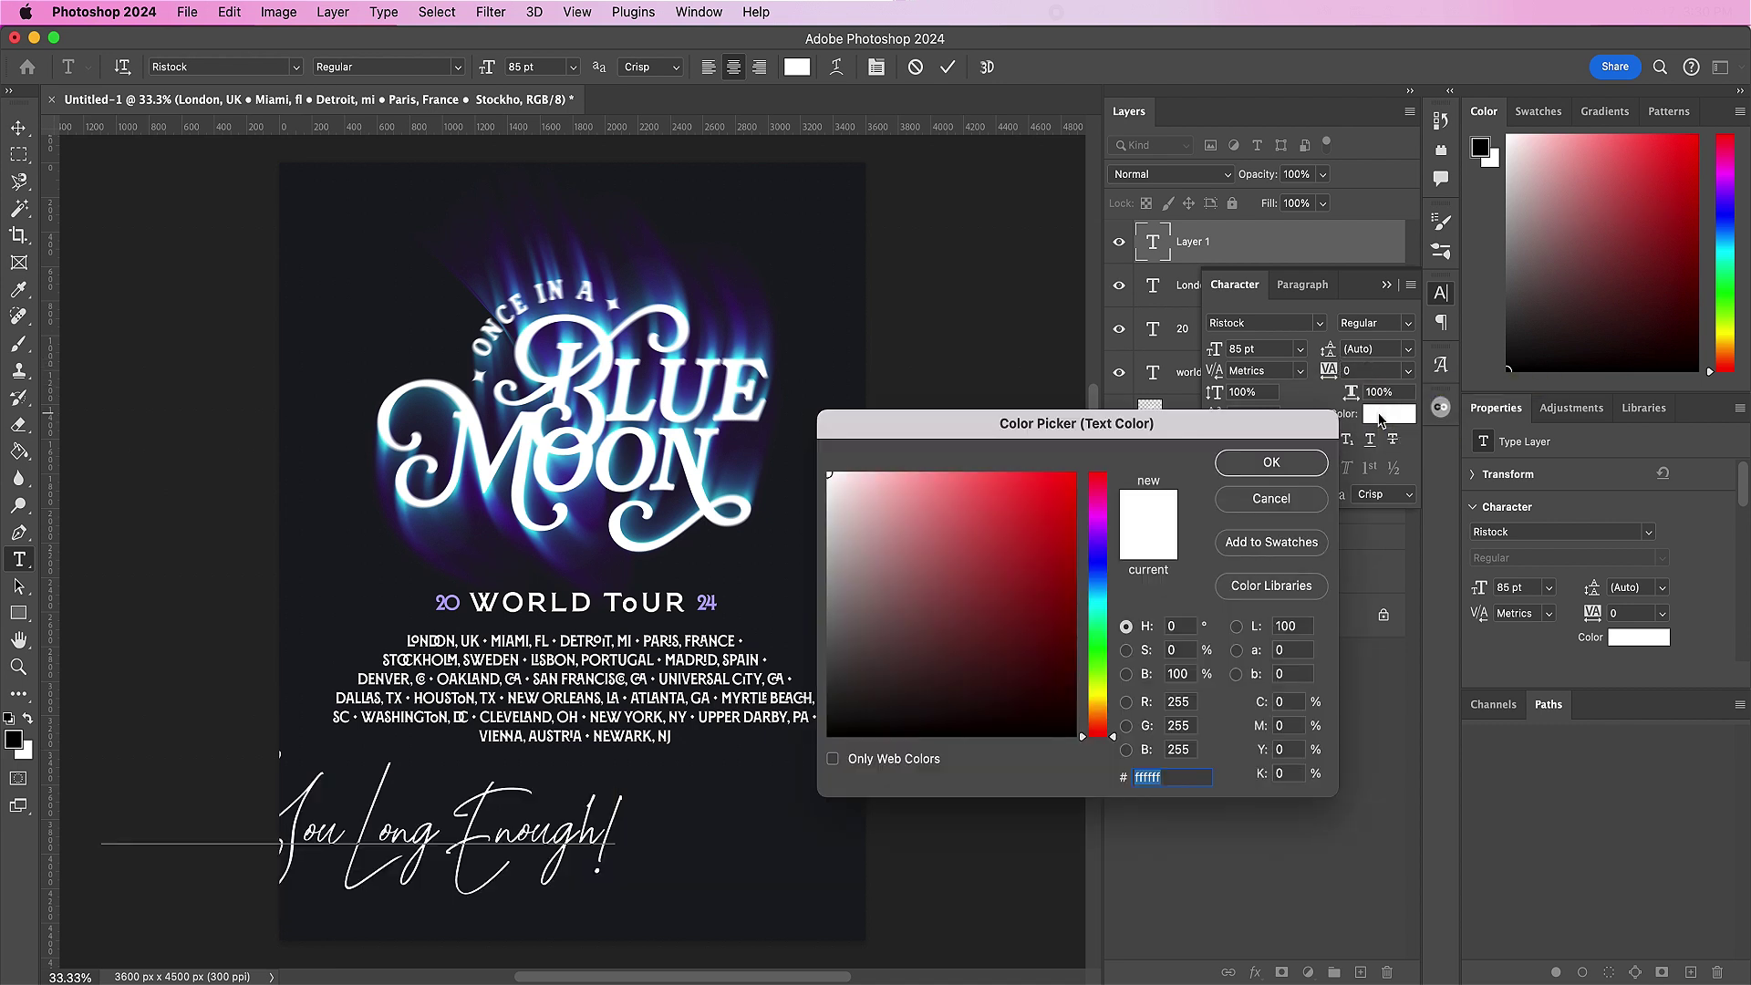
{"action": "type", "text": "10"}
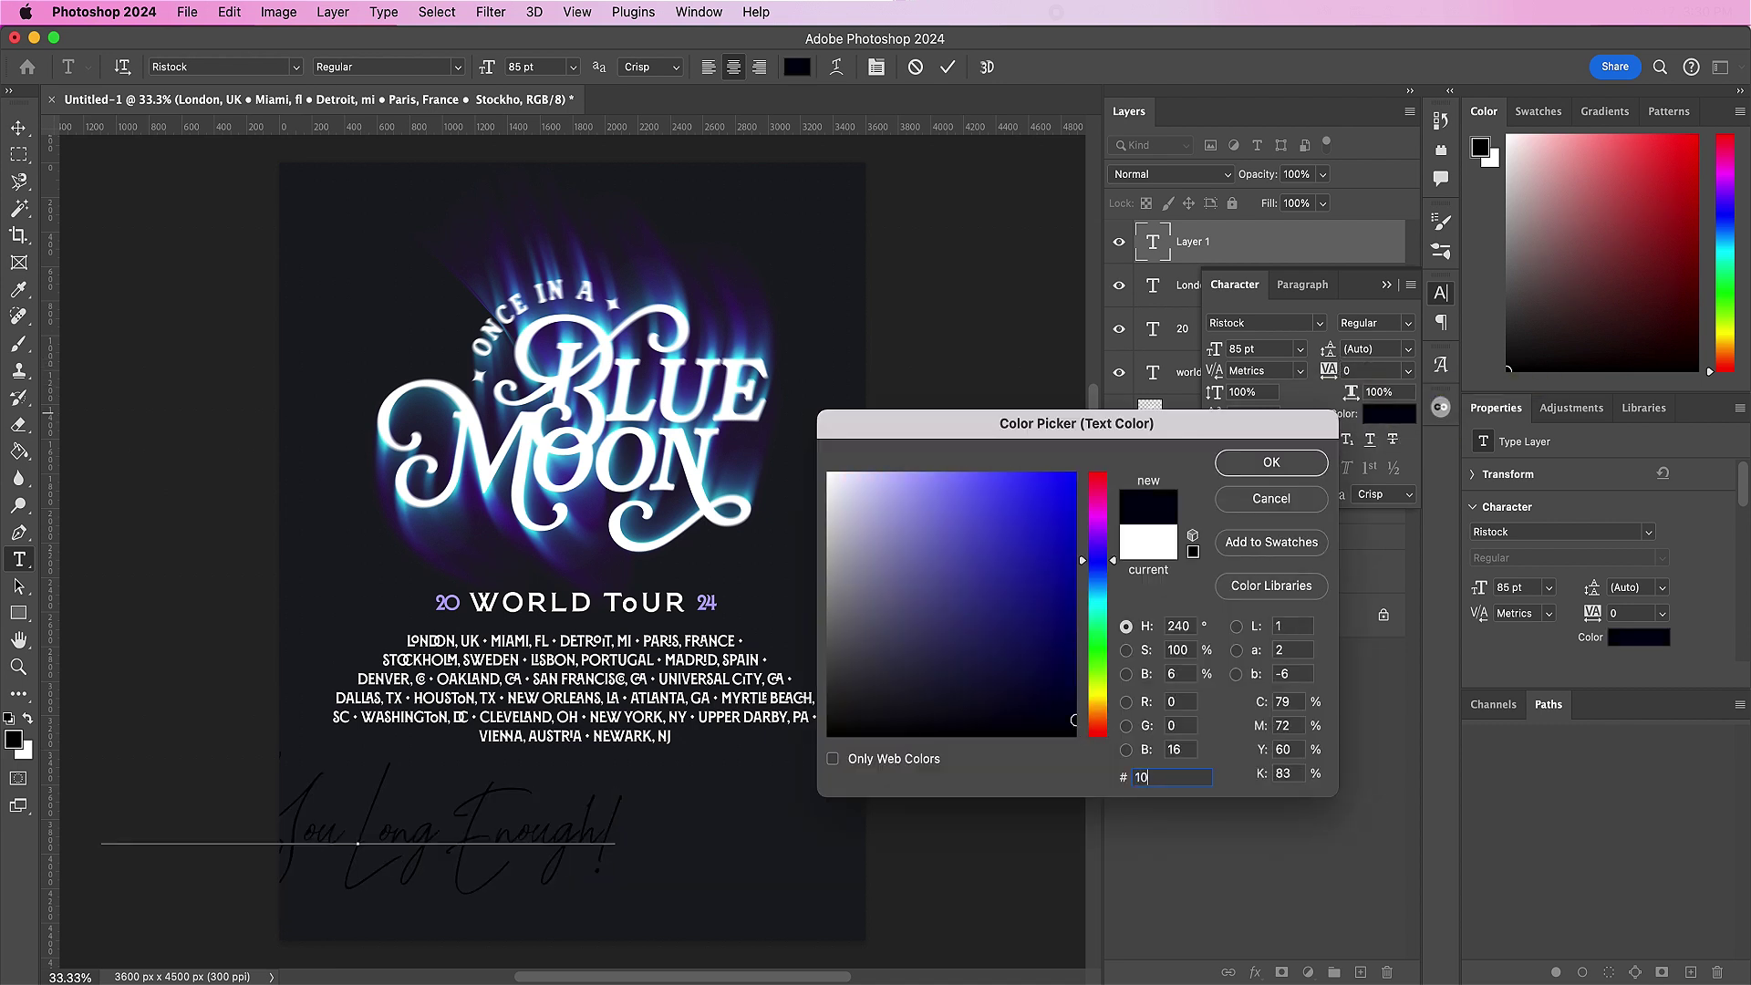
{"action": "type", "text": "d9"}
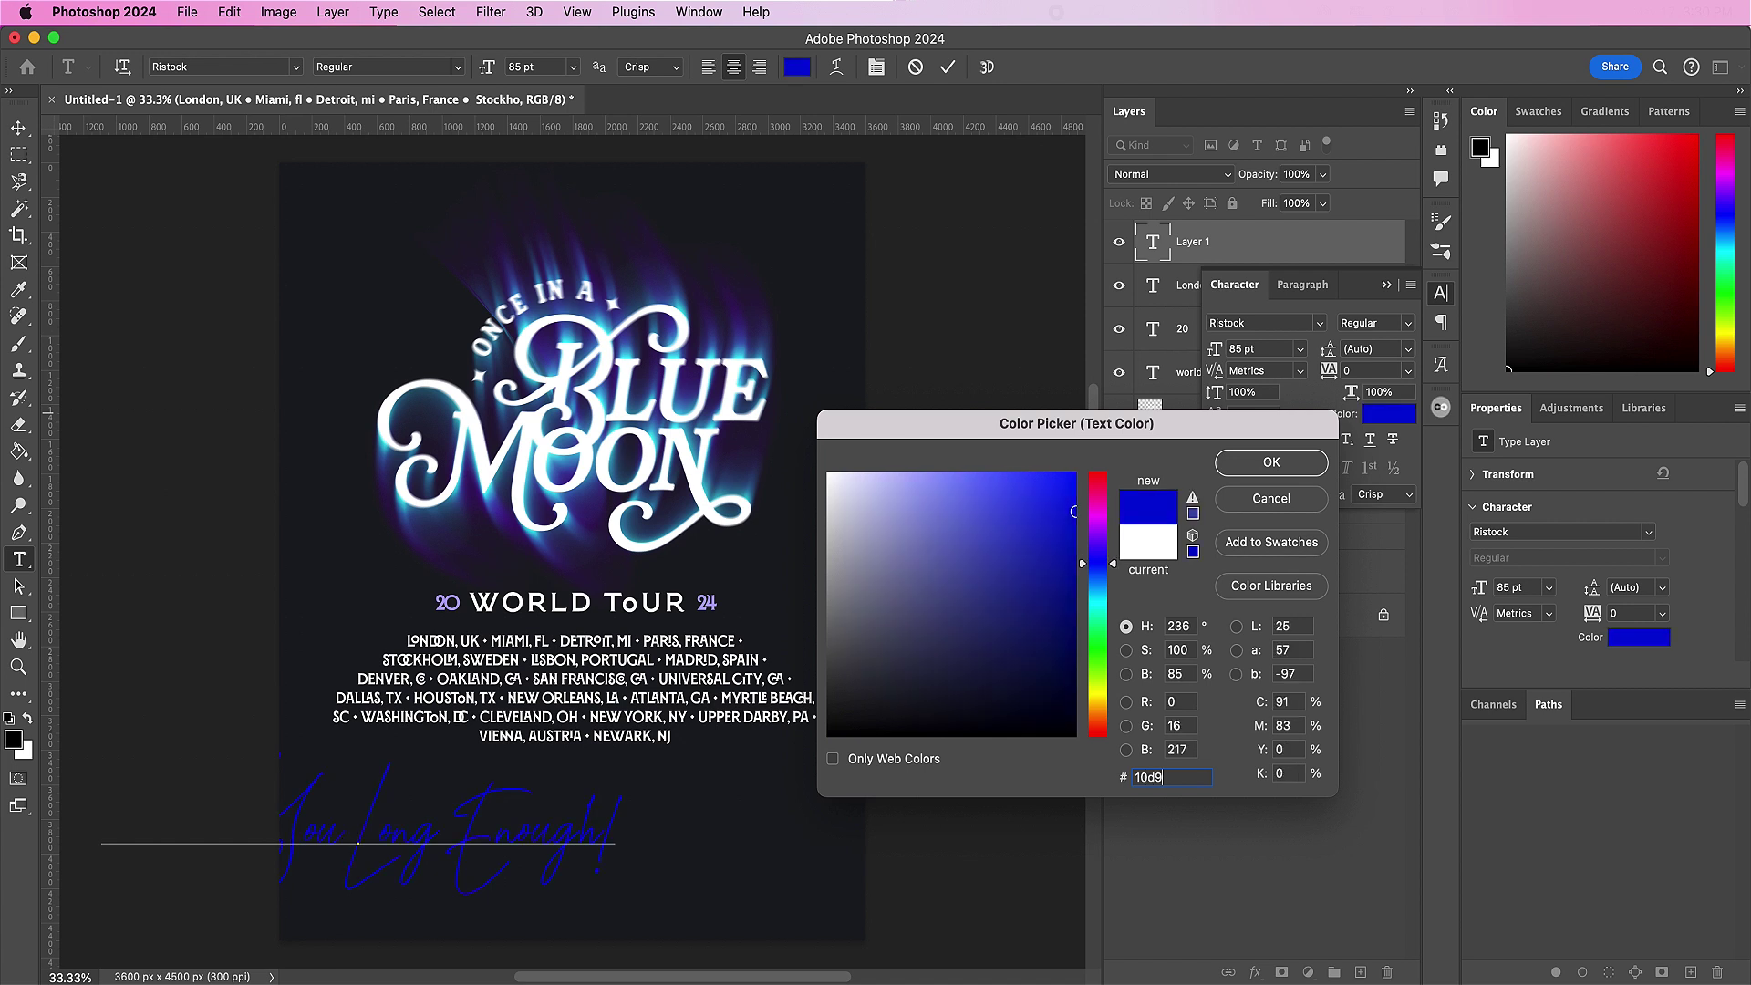
{"action": "type", "text": "ef"}
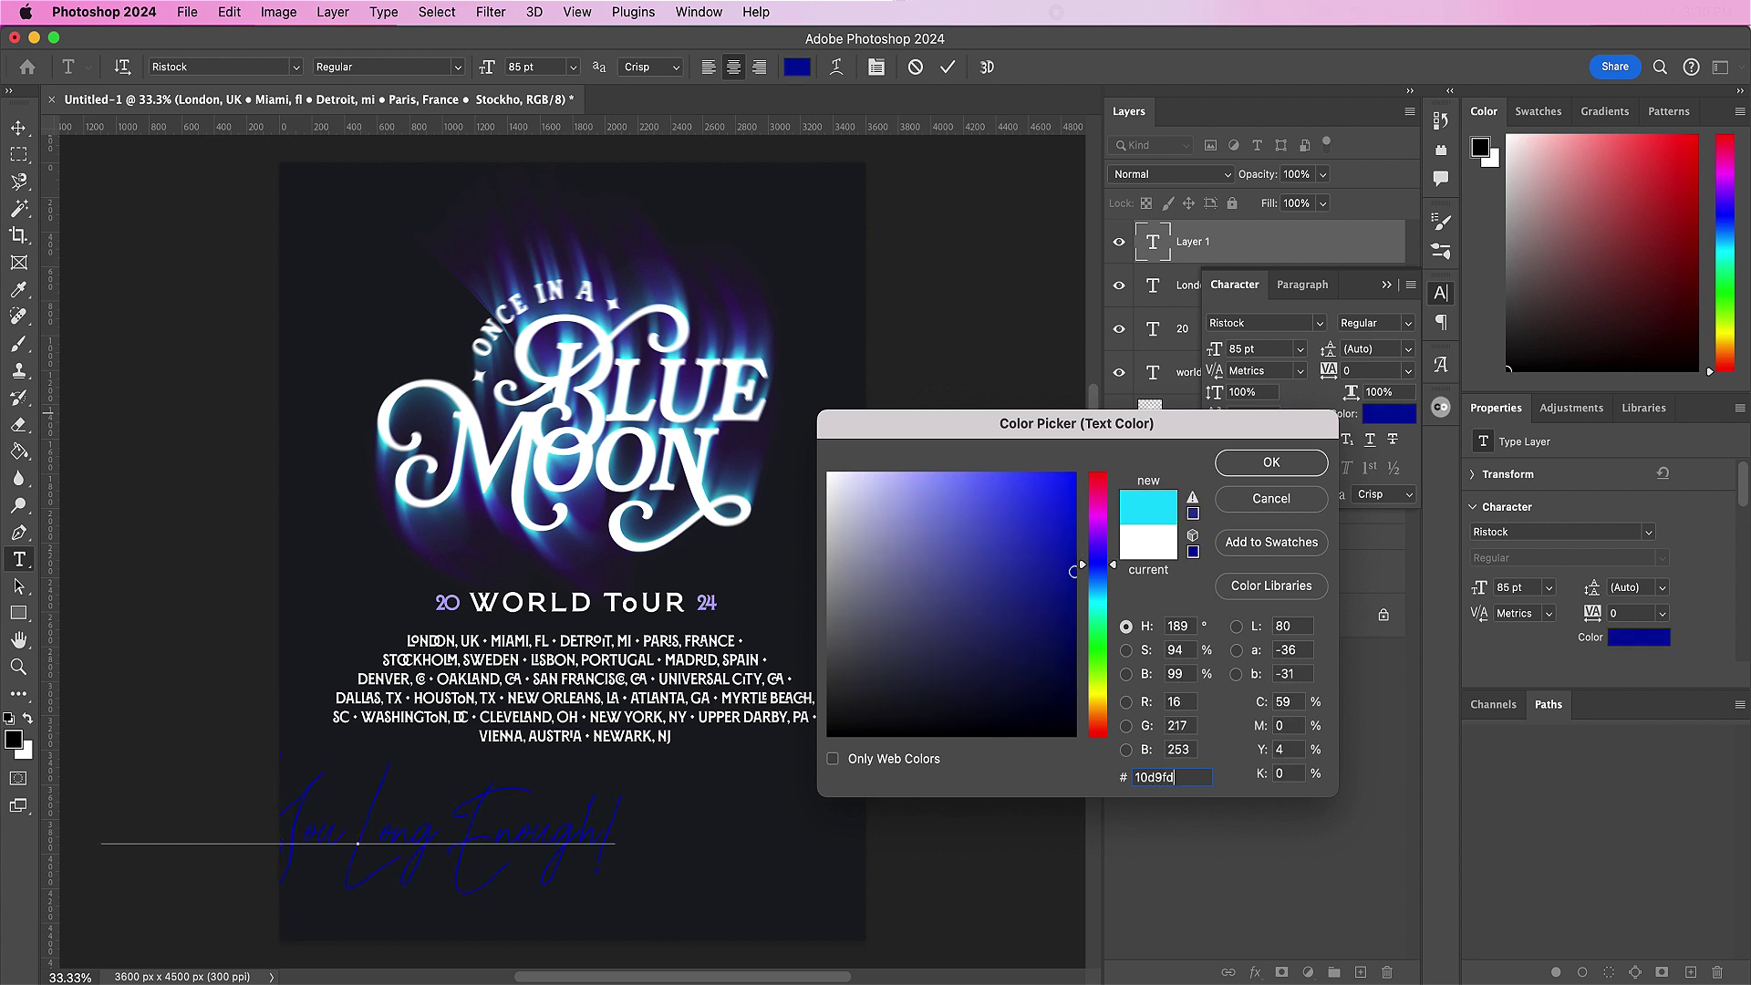
{"action": "key", "text": "Return"}
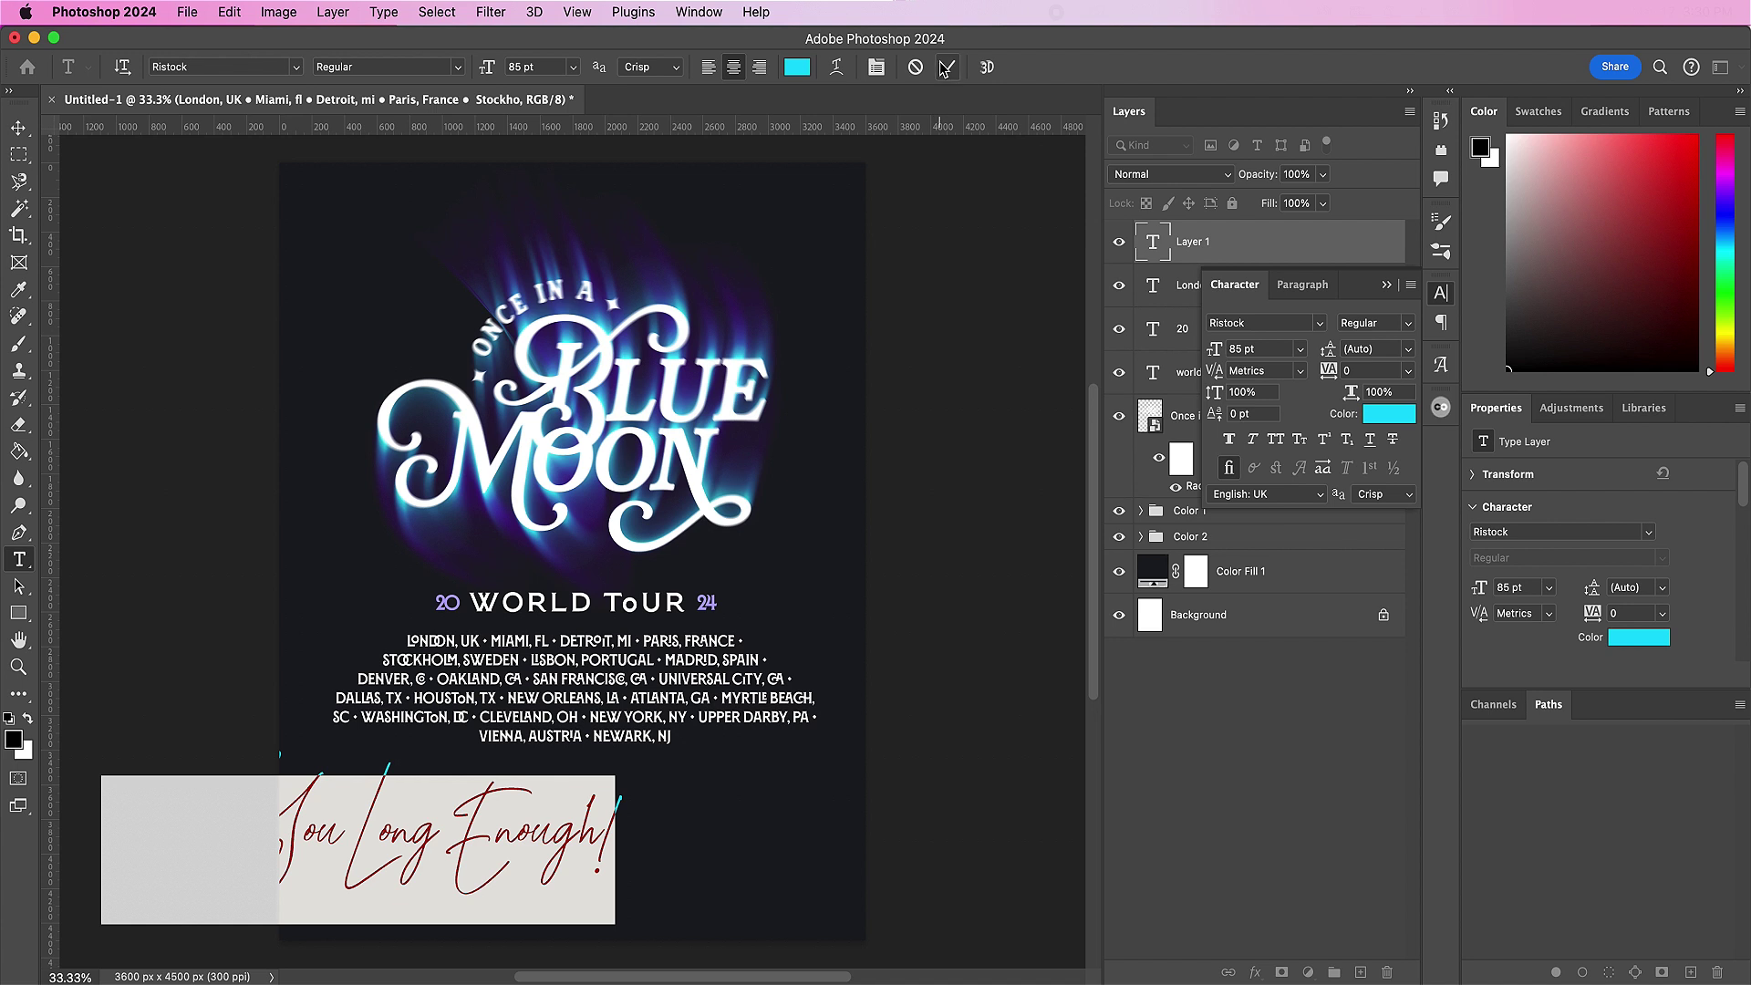
{"action": "left_click", "coordinate": [947, 67]}
{"action": "key", "text": "v"}
{"action": "left_click_drag", "start_coordinate": [583, 684], "coordinate": [764, 641]}
{"action": "left_click_drag", "start_coordinate": [518, 491], "coordinate": [544, 486]}
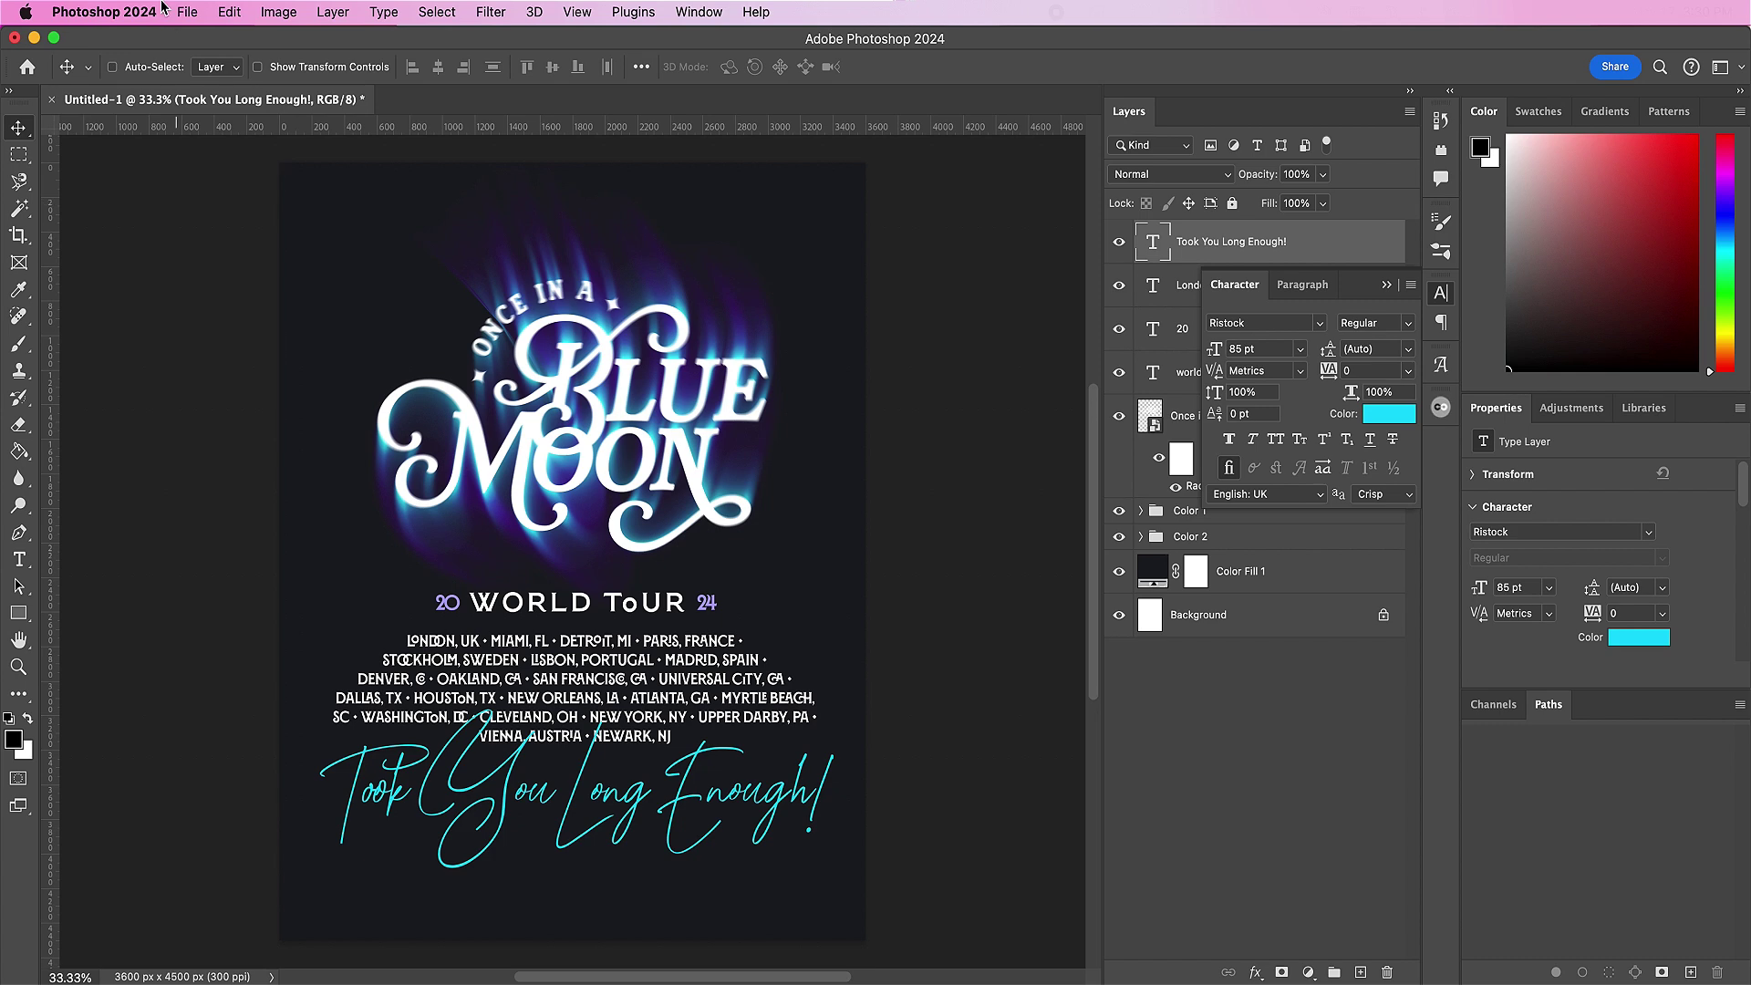
Step: Skew the cyan script about 6.5° so it rises toward the right
{"action": "left_click", "coordinate": [229, 12]}
{"action": "mouse_move", "coordinate": [297, 492]}
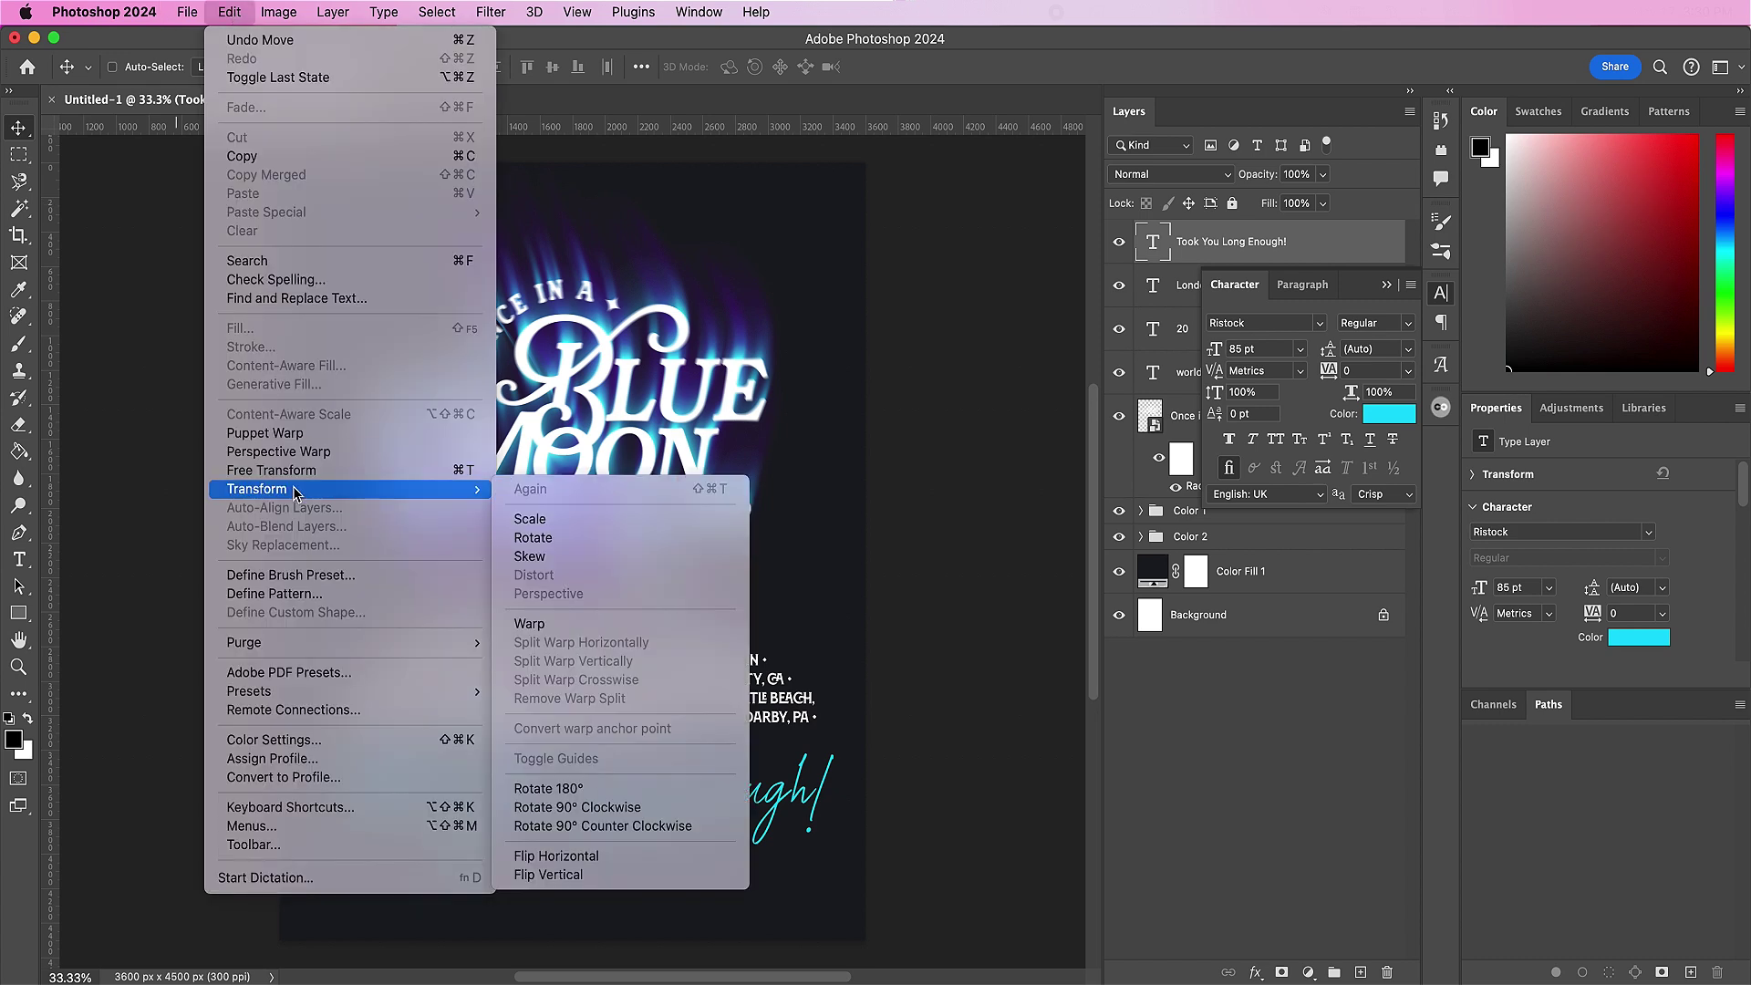
{"action": "left_click", "coordinate": [518, 559]}
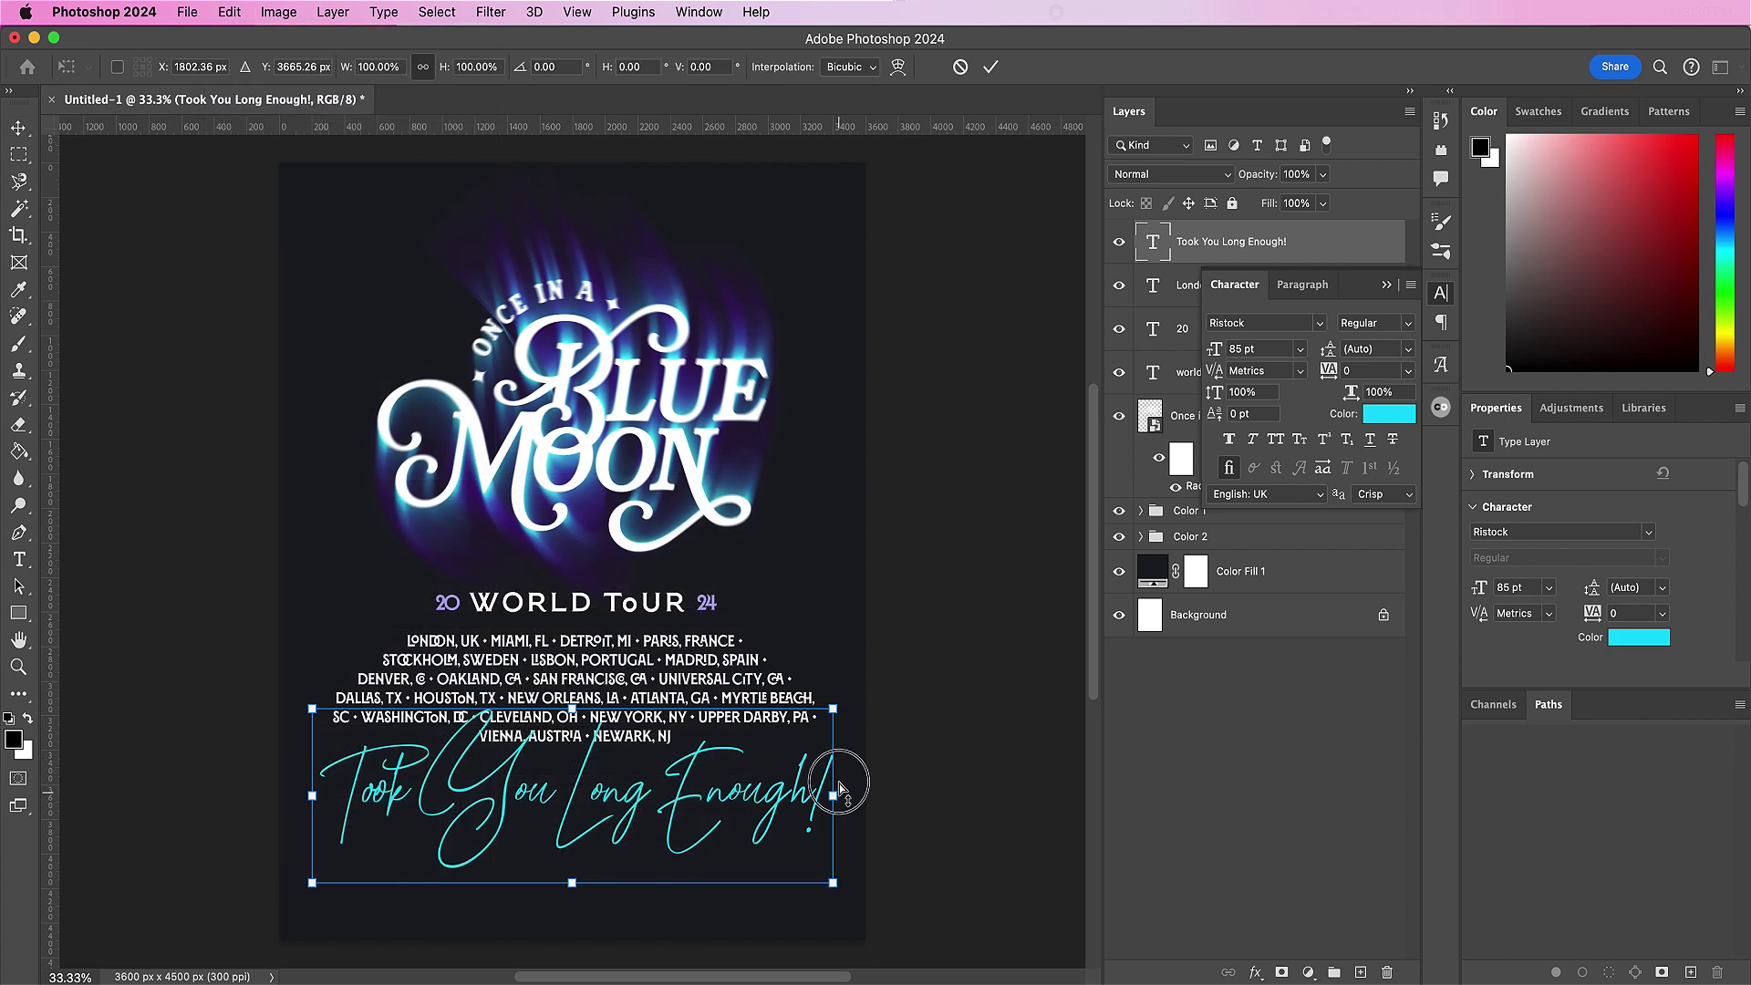
{"action": "left_click_drag", "start_coordinate": [835, 795], "coordinate": [832, 734]}
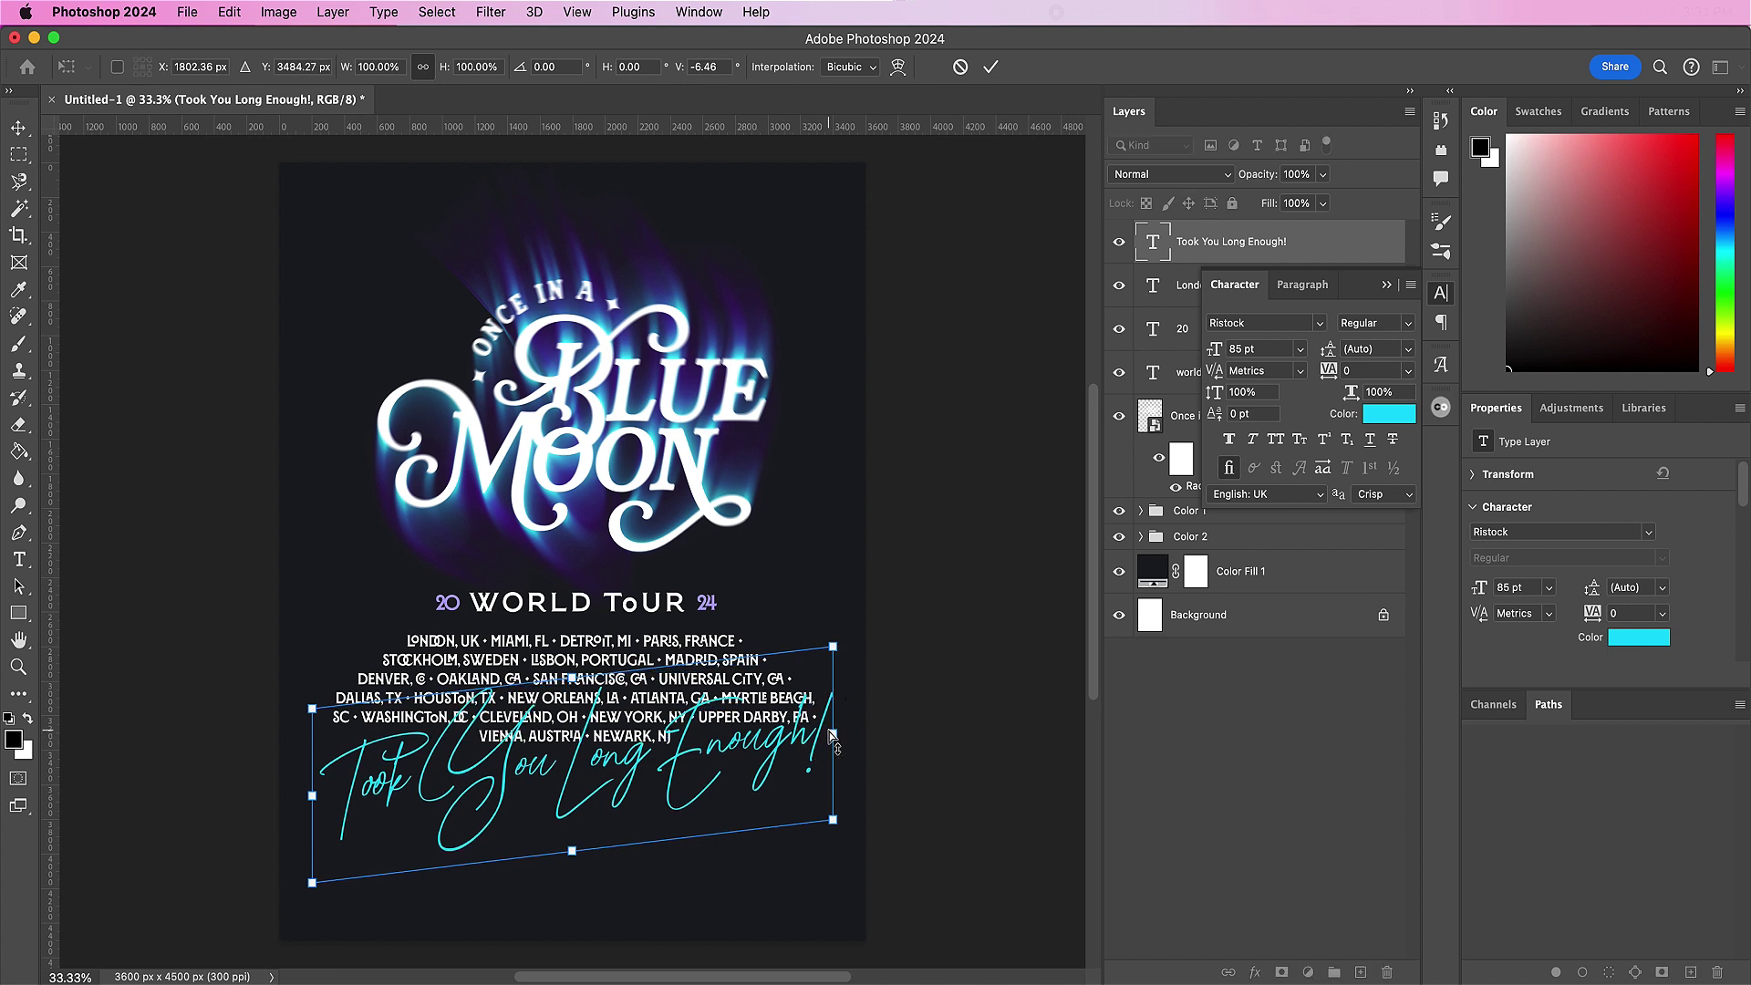
{"action": "left_click", "coordinate": [990, 69]}
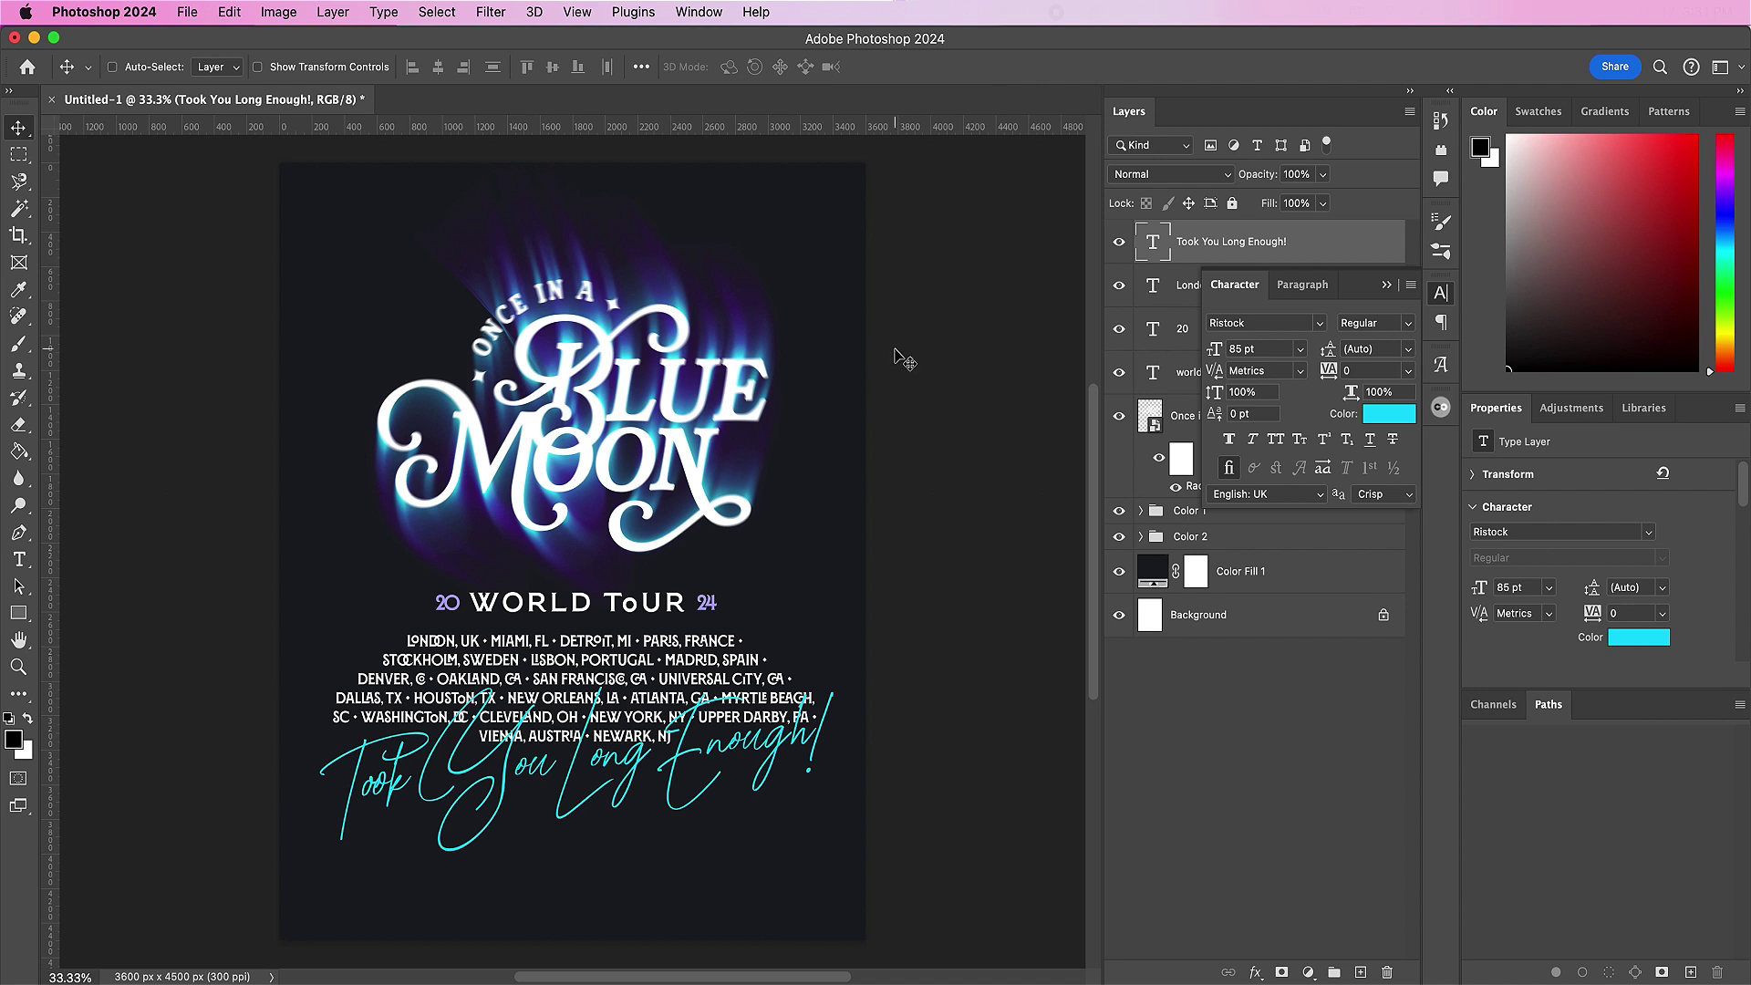
{"action": "left_click", "coordinate": [1386, 285]}
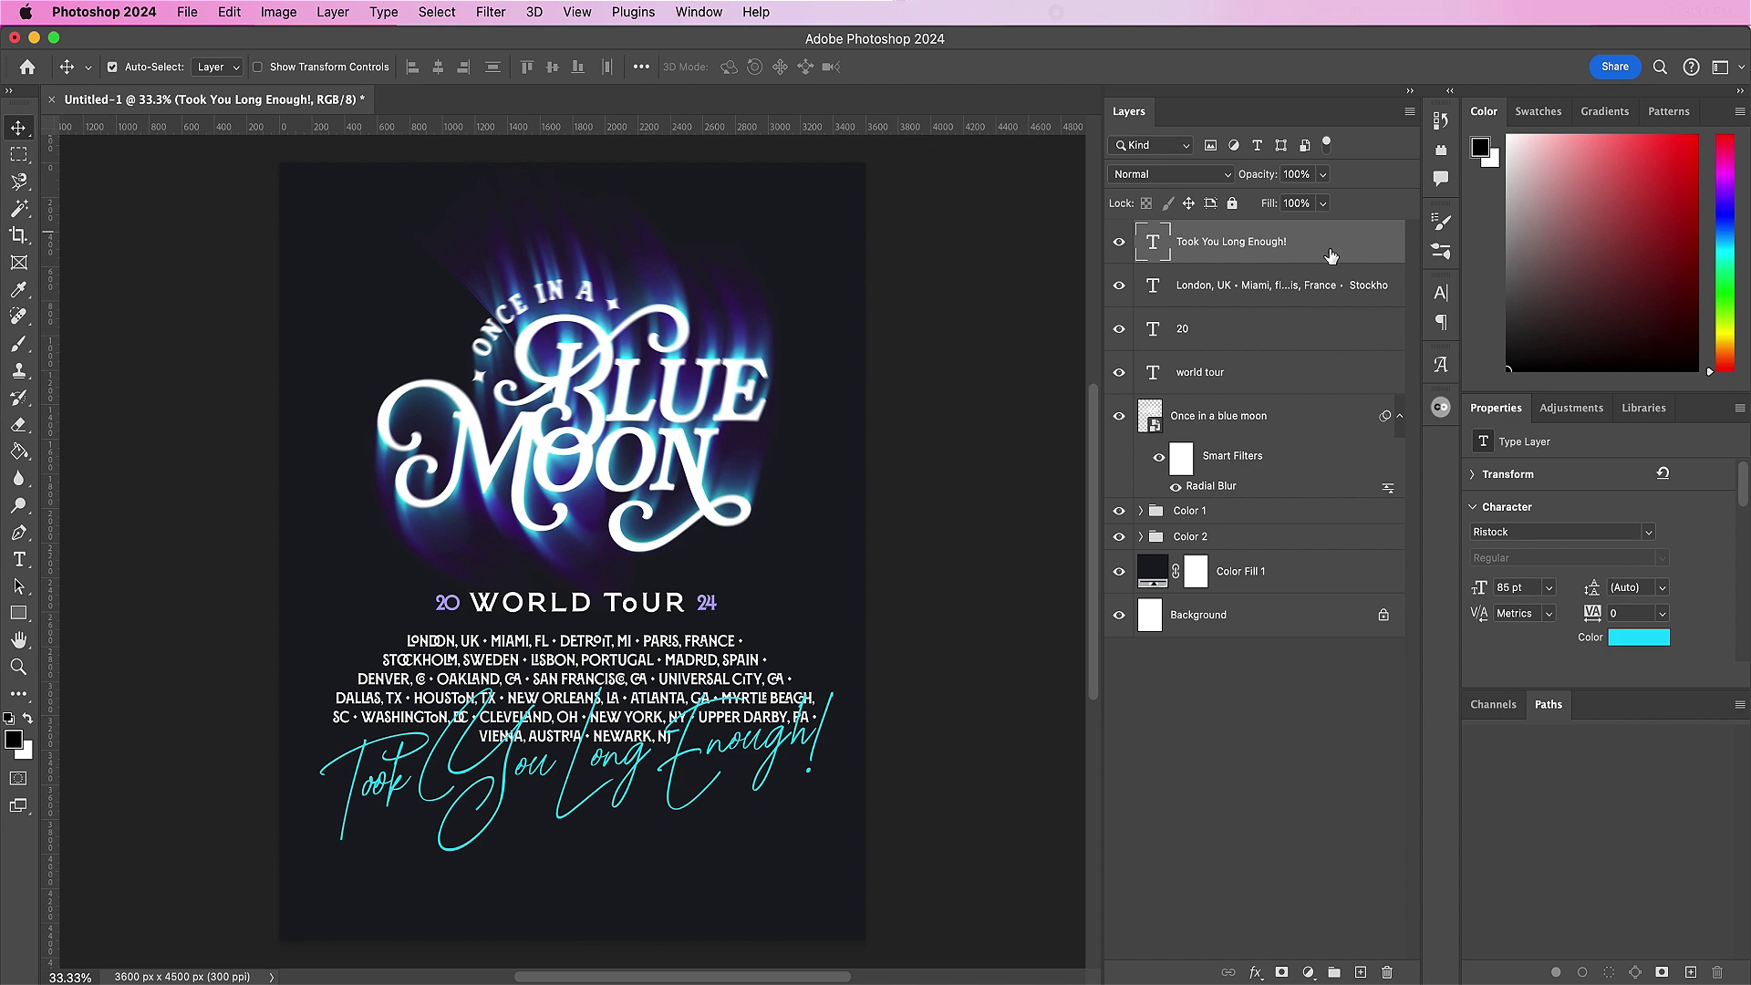
Step: Duplicate the script title lower down and retype it as the 'xoxo' sign-off with the artist's name
{"action": "left_click_drag", "start_coordinate": [480, 814], "coordinate": [529, 912]}
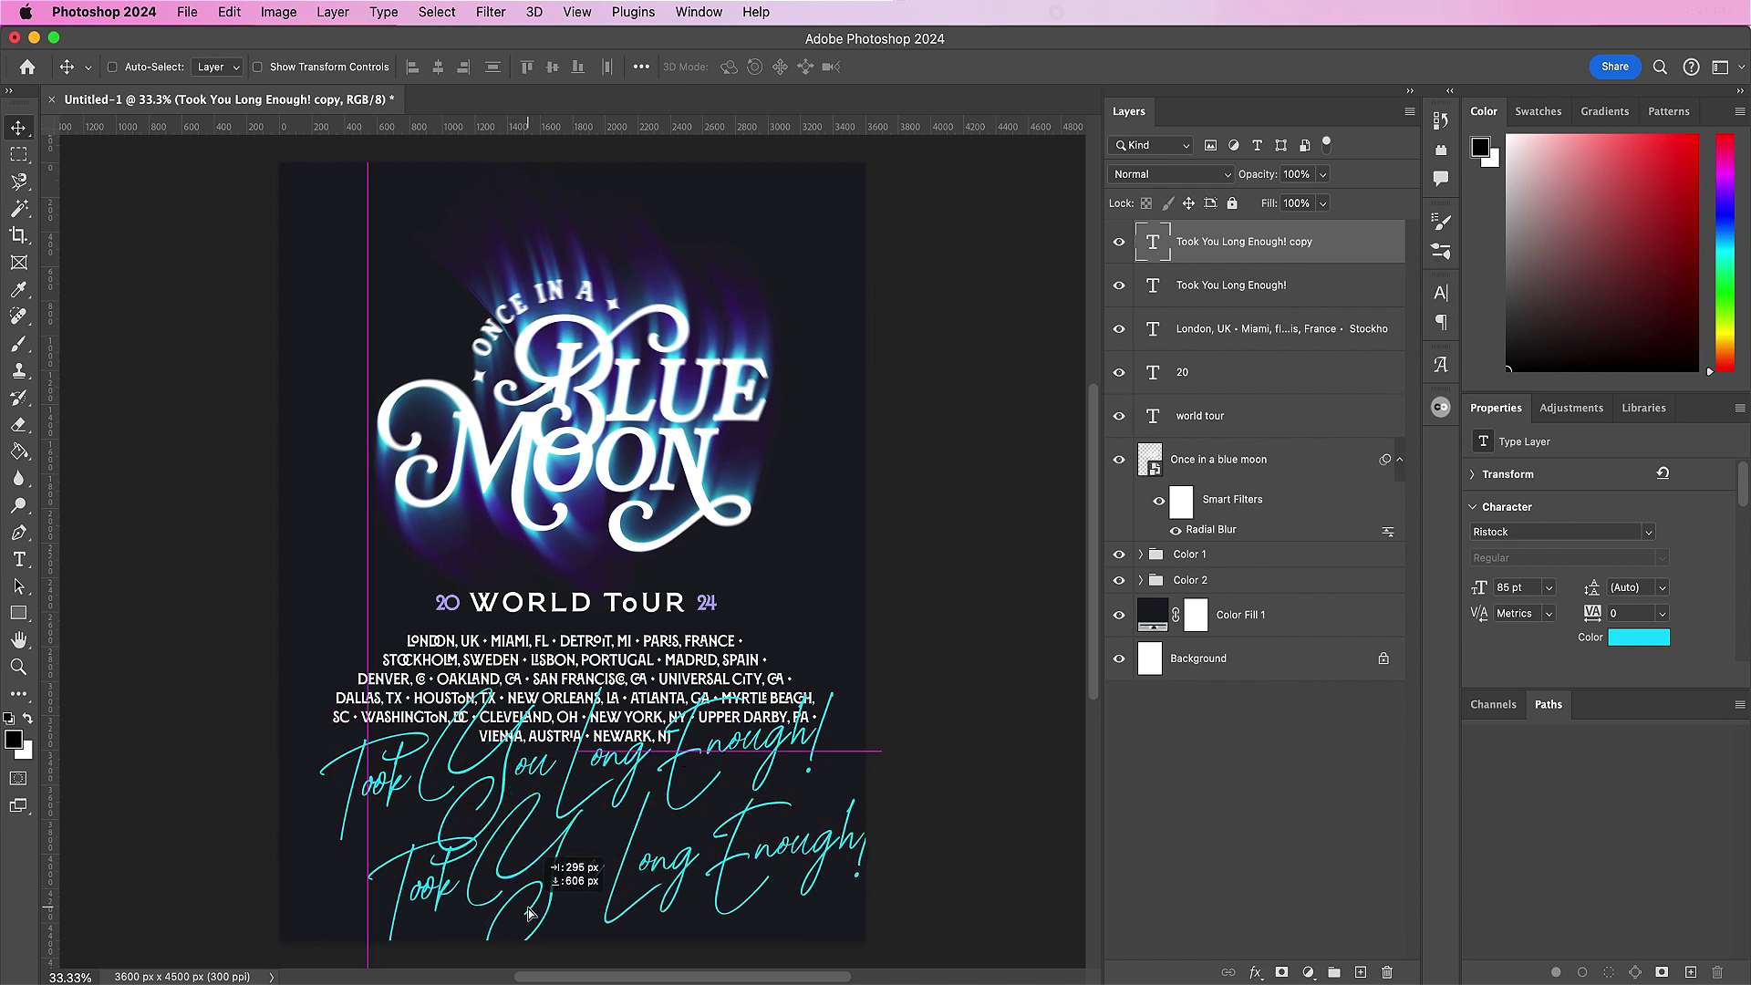
{"action": "double_click", "coordinate": [753, 855]}
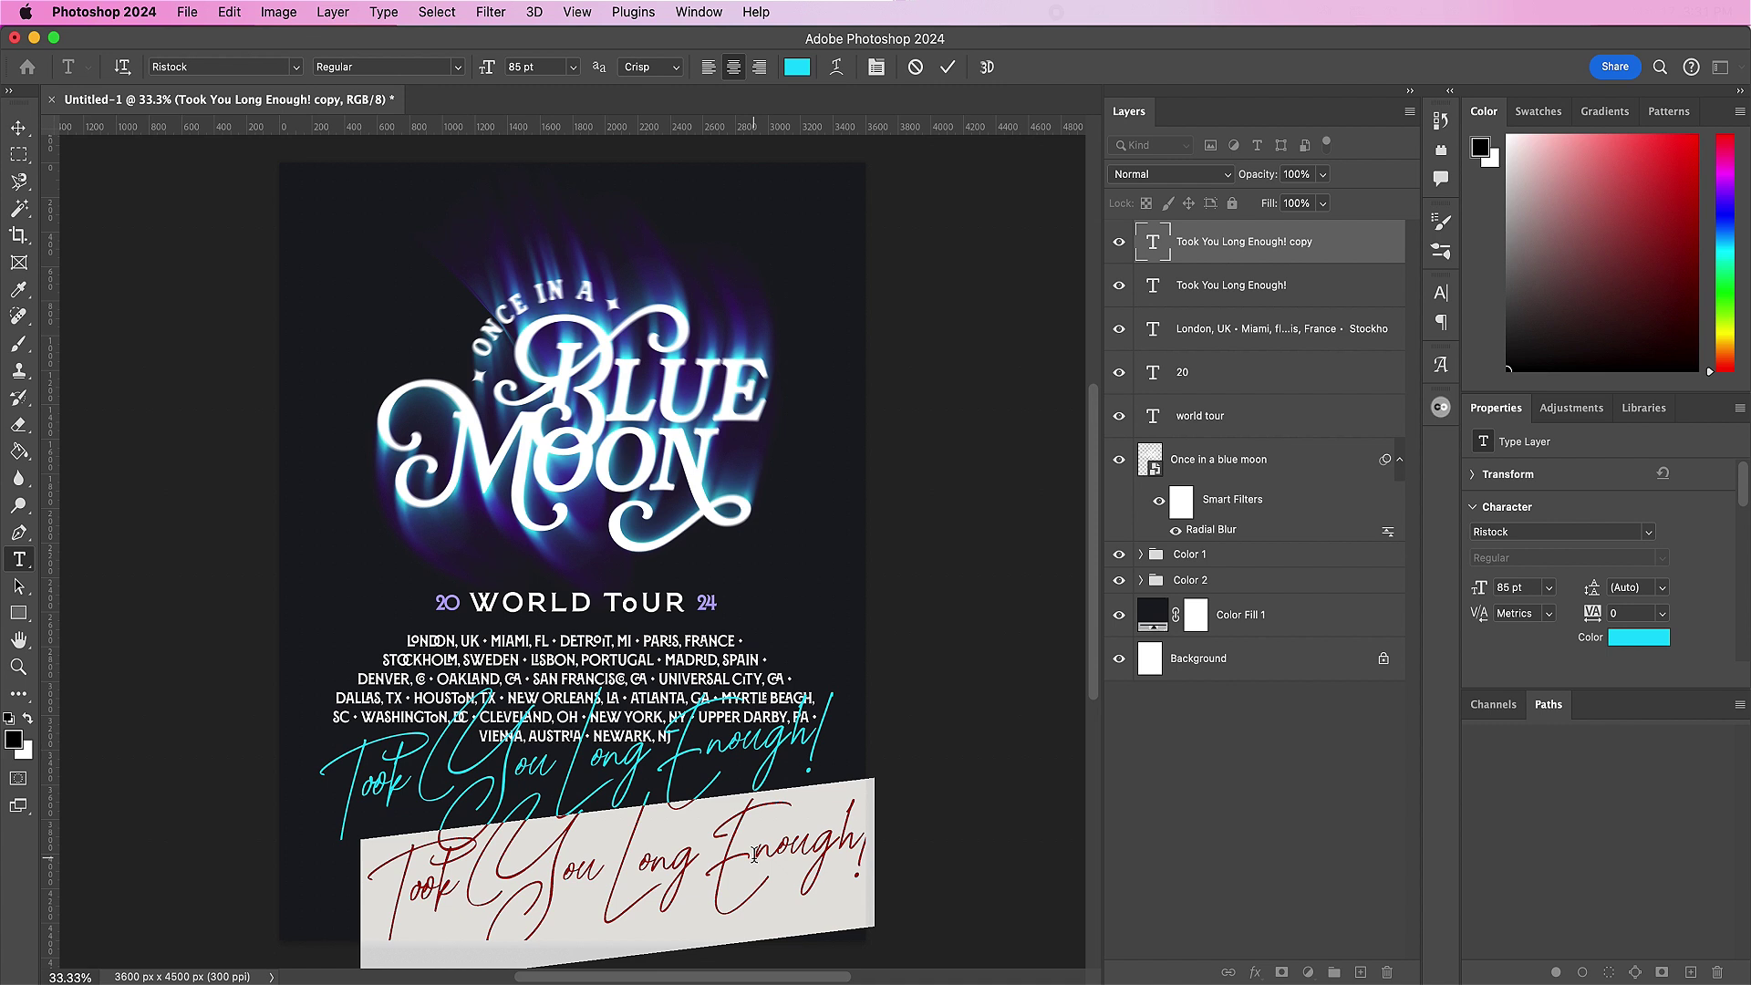
{"action": "type", "text": "xoxo,"}
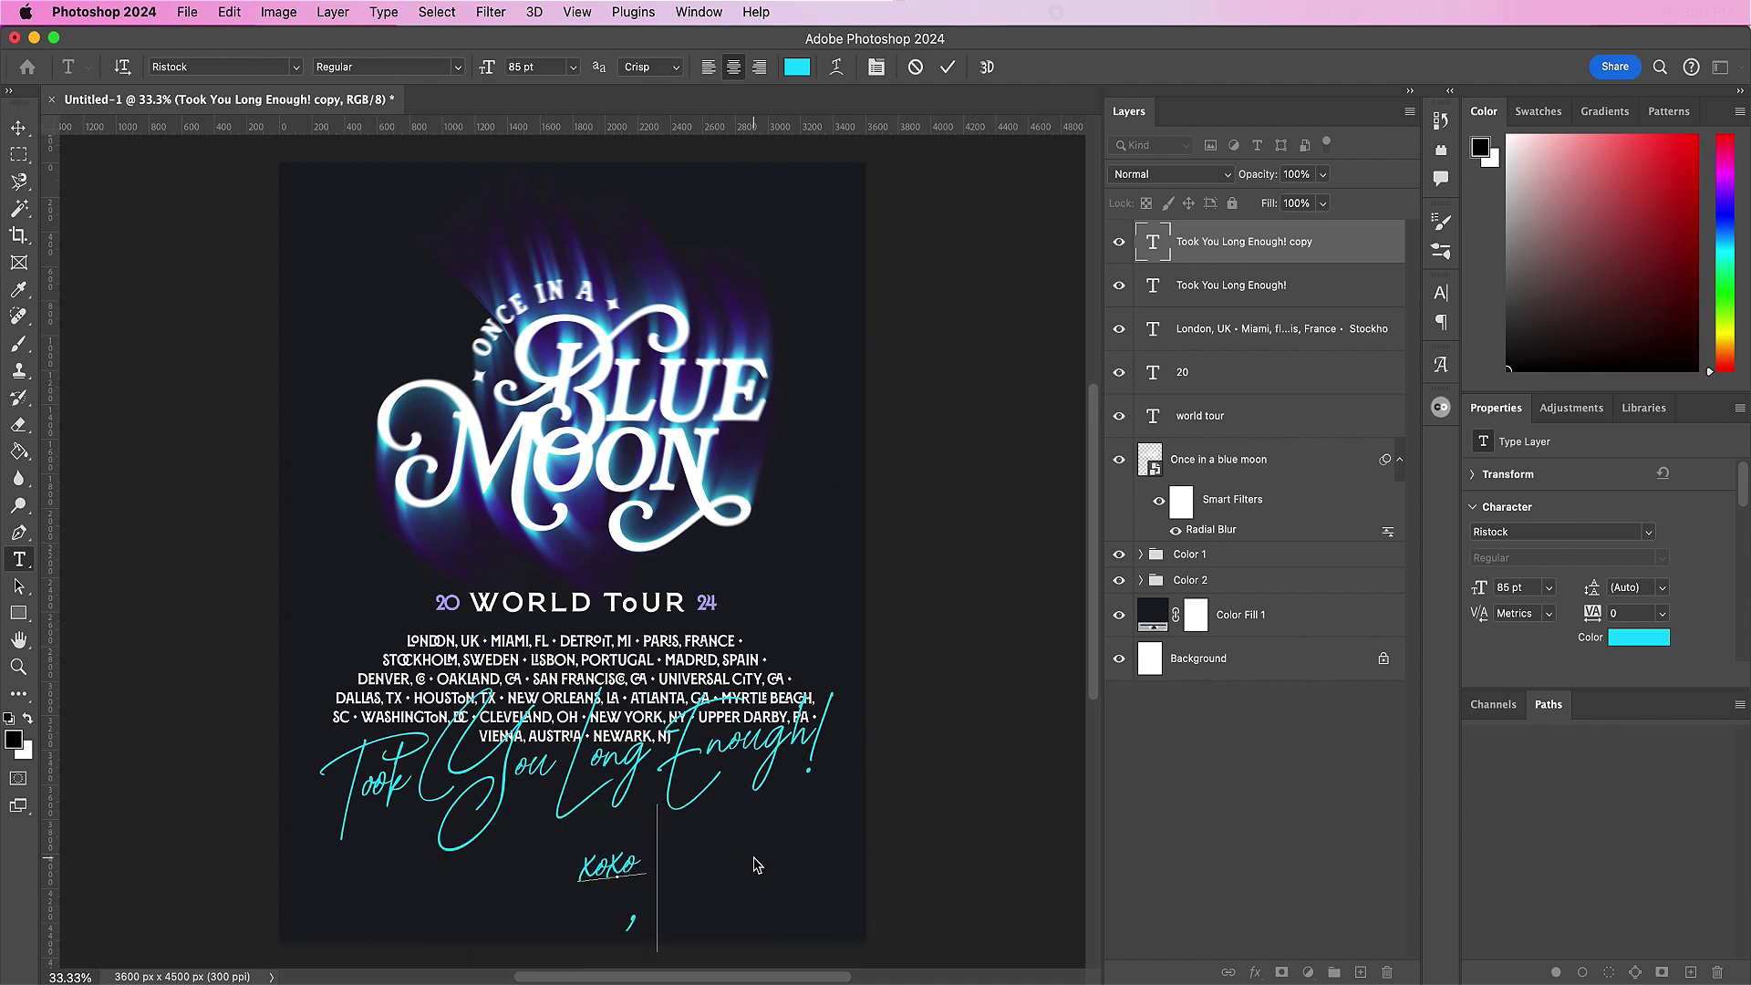
{"action": "type", "text": " Avery"}
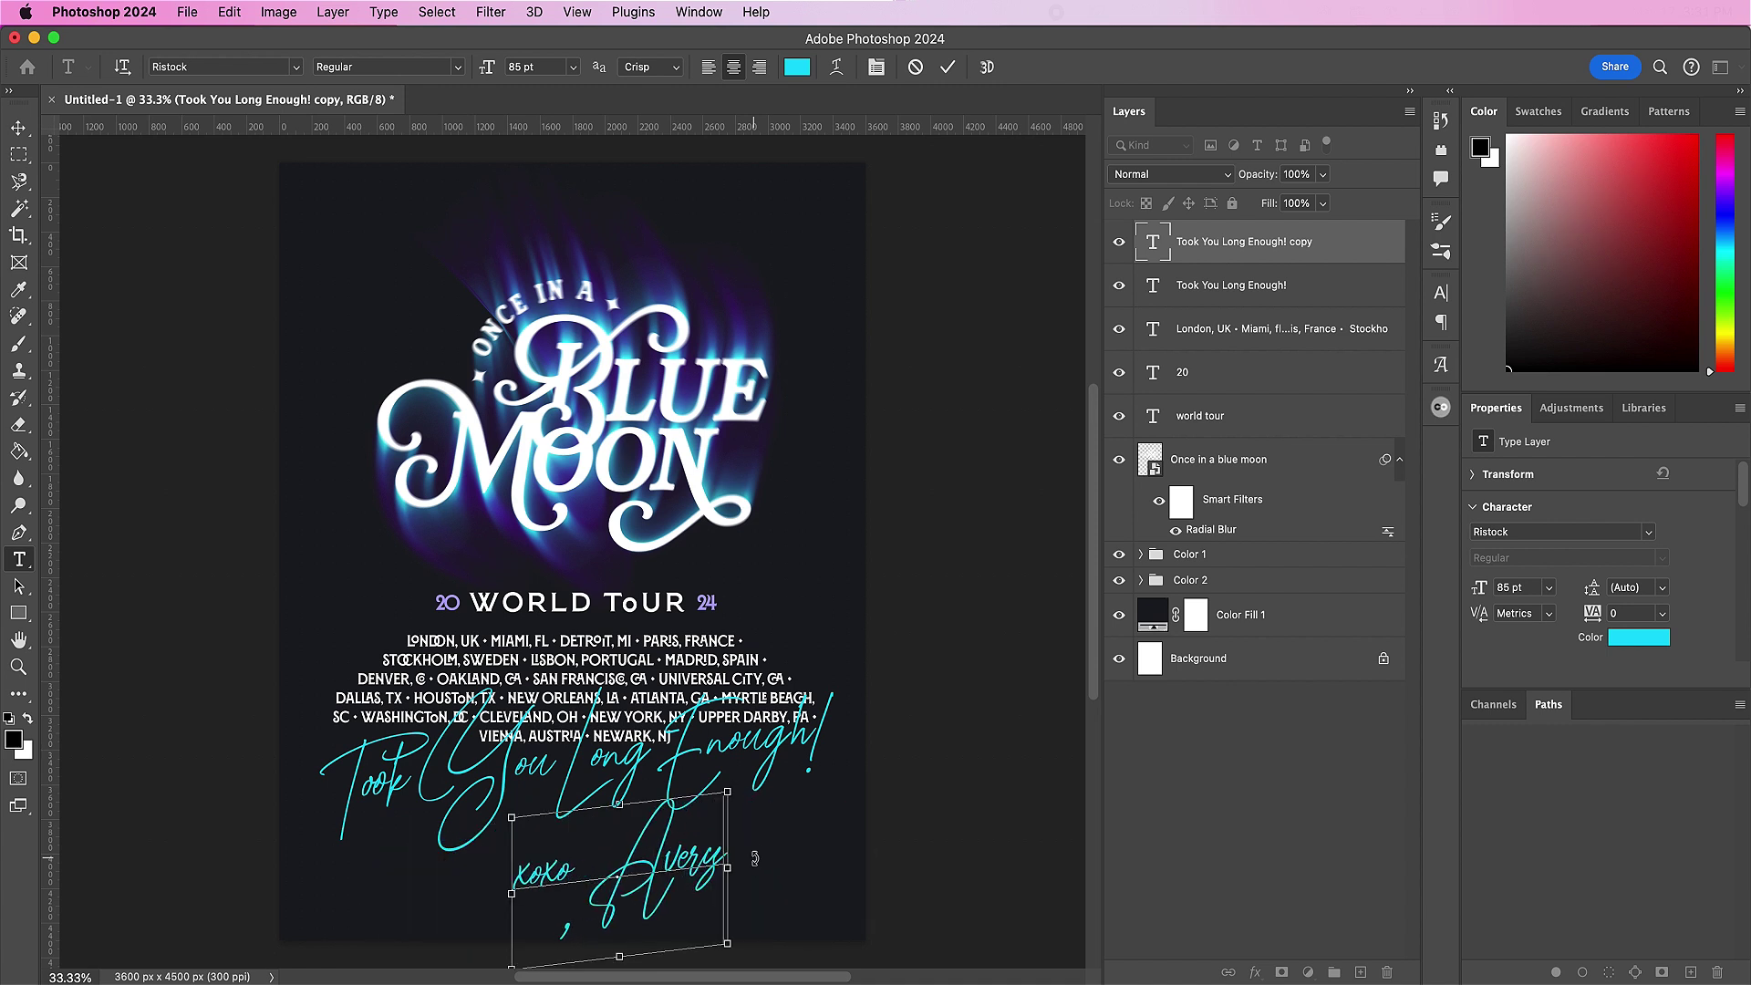
{"action": "key", "text": "super+a"}
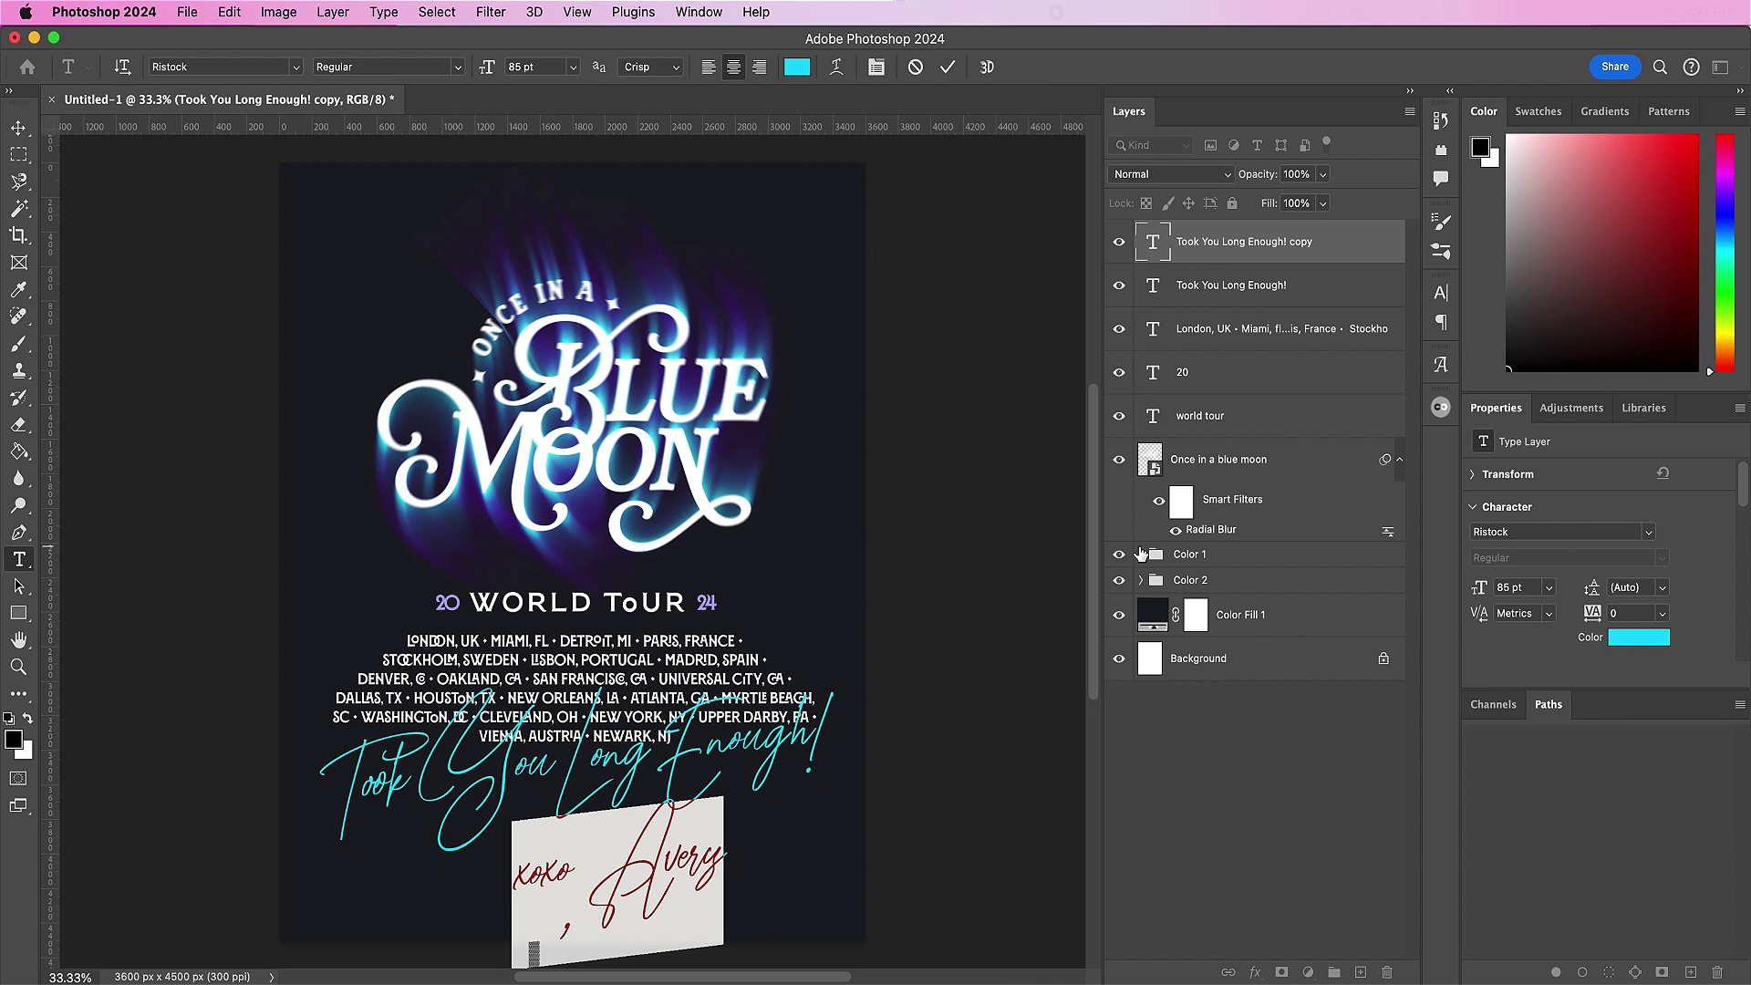
Step: Set the sign-off to Rojallie at 39 pt and move it just under the script title
{"action": "left_click", "coordinate": [1518, 533]}
{"action": "type", "text": "roja"}
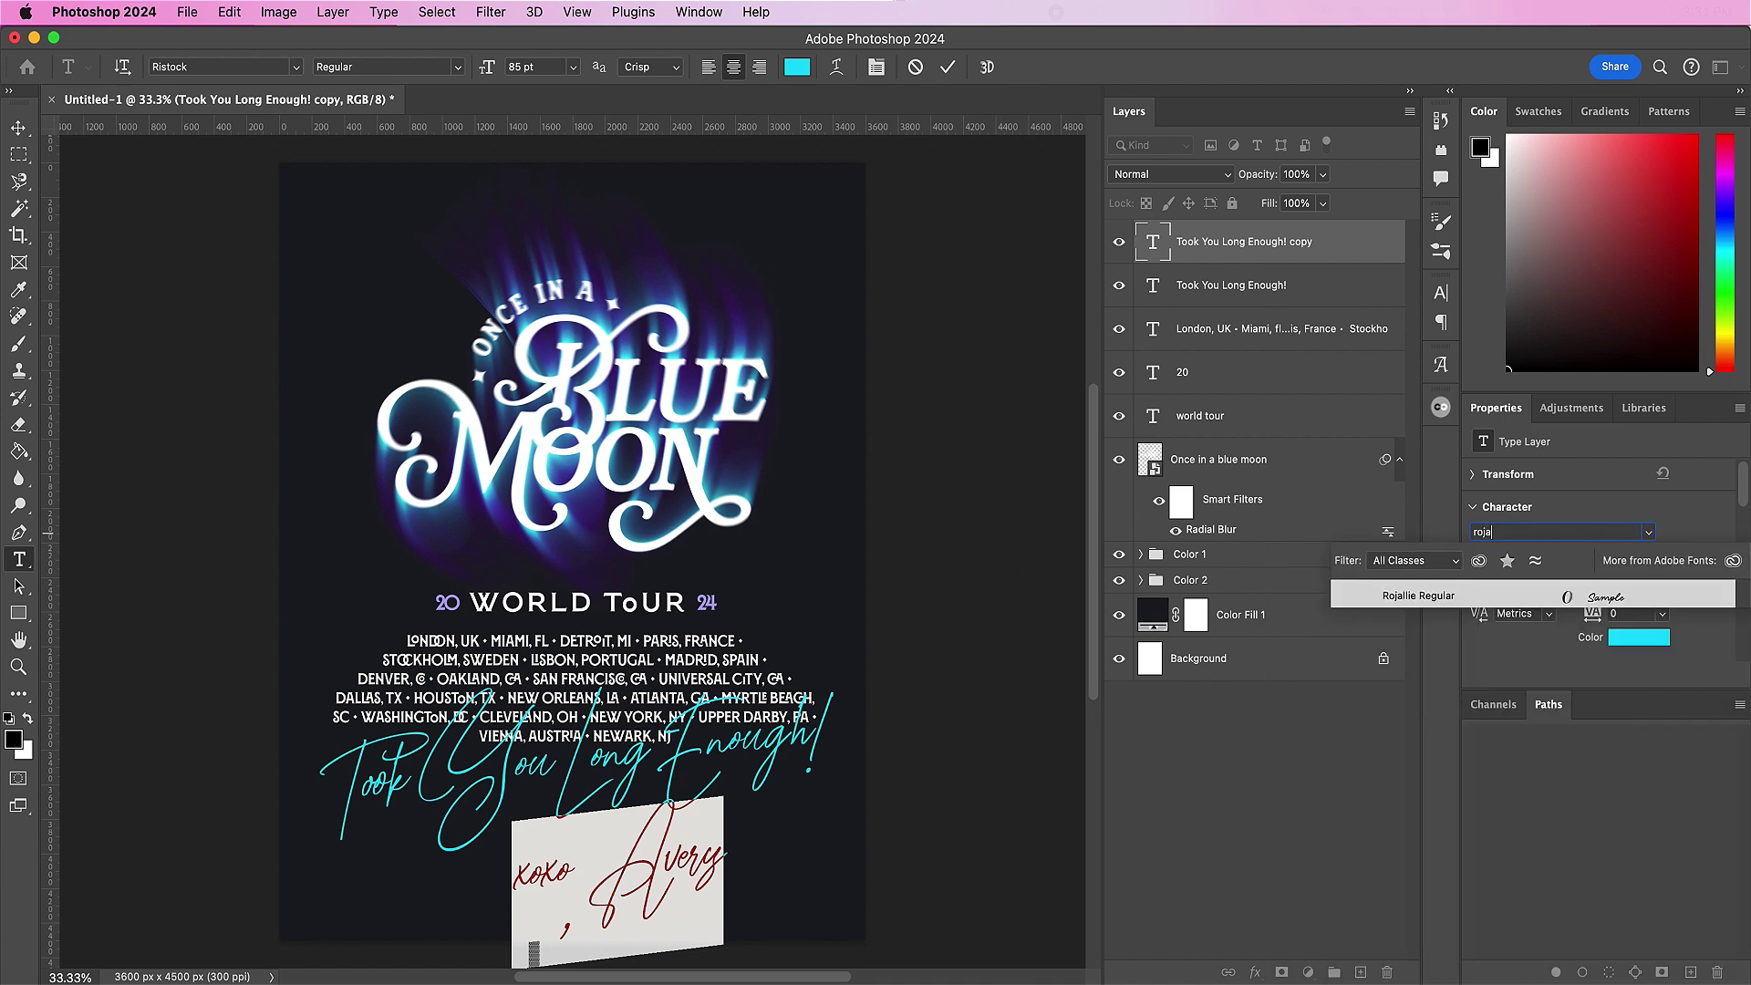
{"action": "left_click", "coordinate": [1464, 597]}
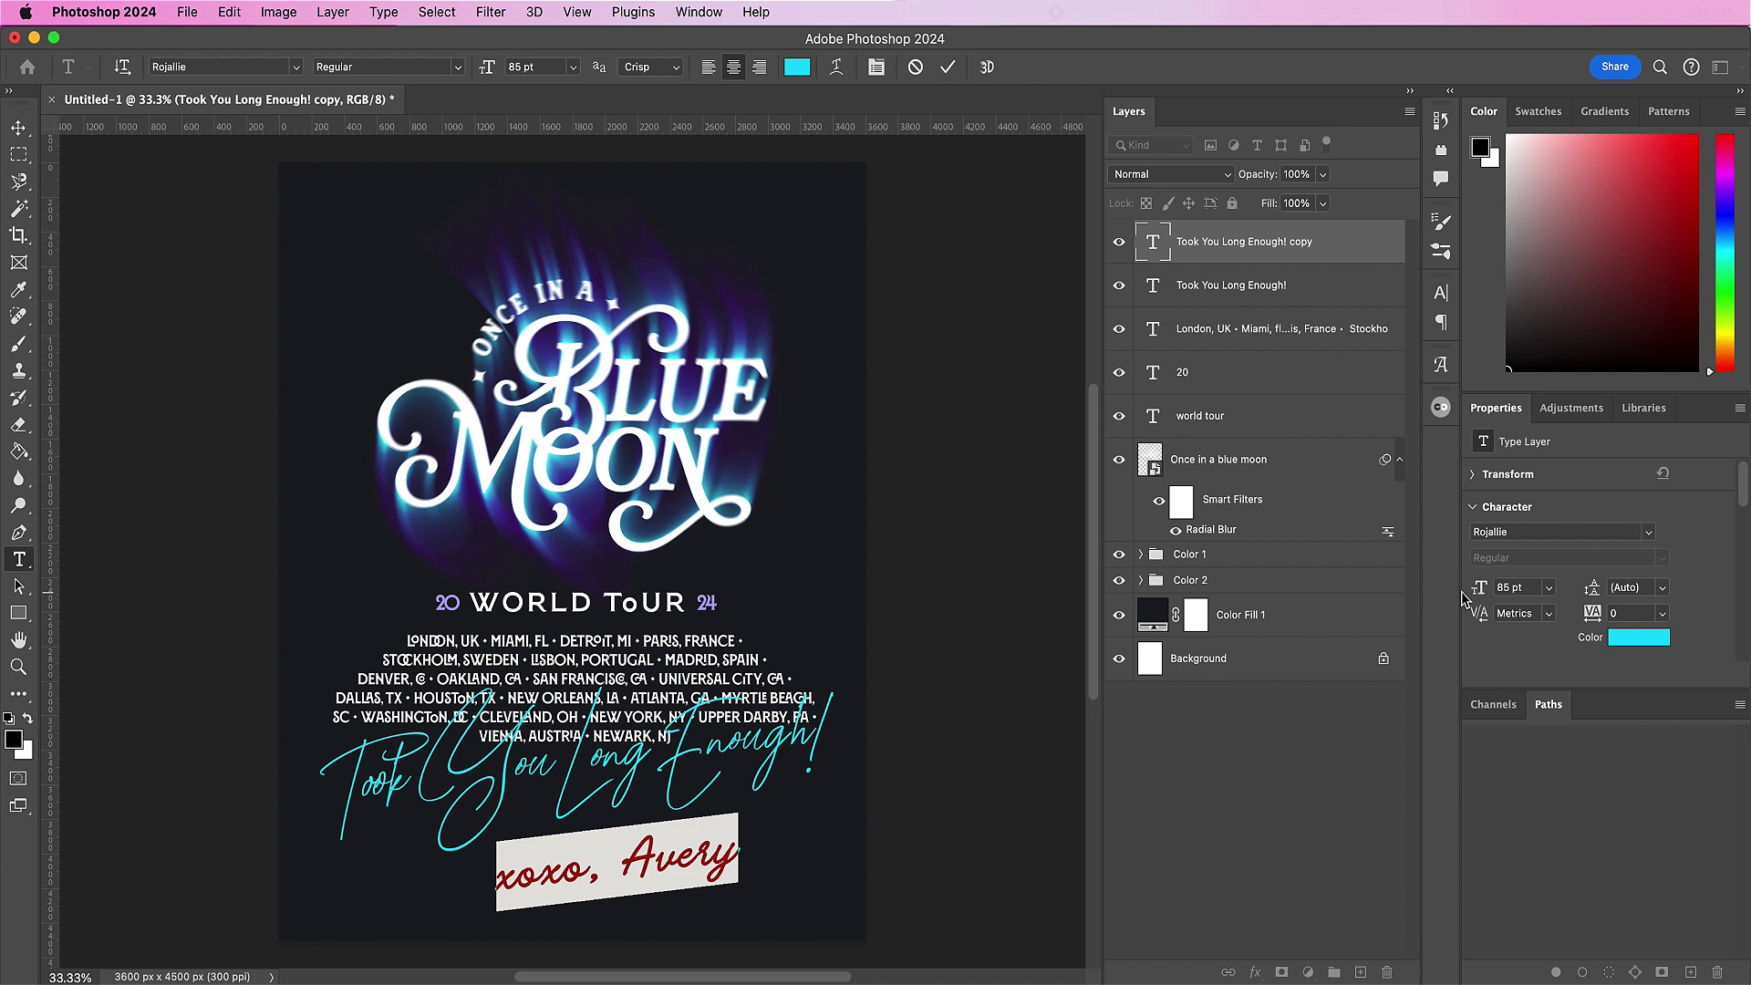
{"action": "key", "text": "Tab"}
{"action": "type", "text": "39"}
{"action": "key", "text": "Return"}
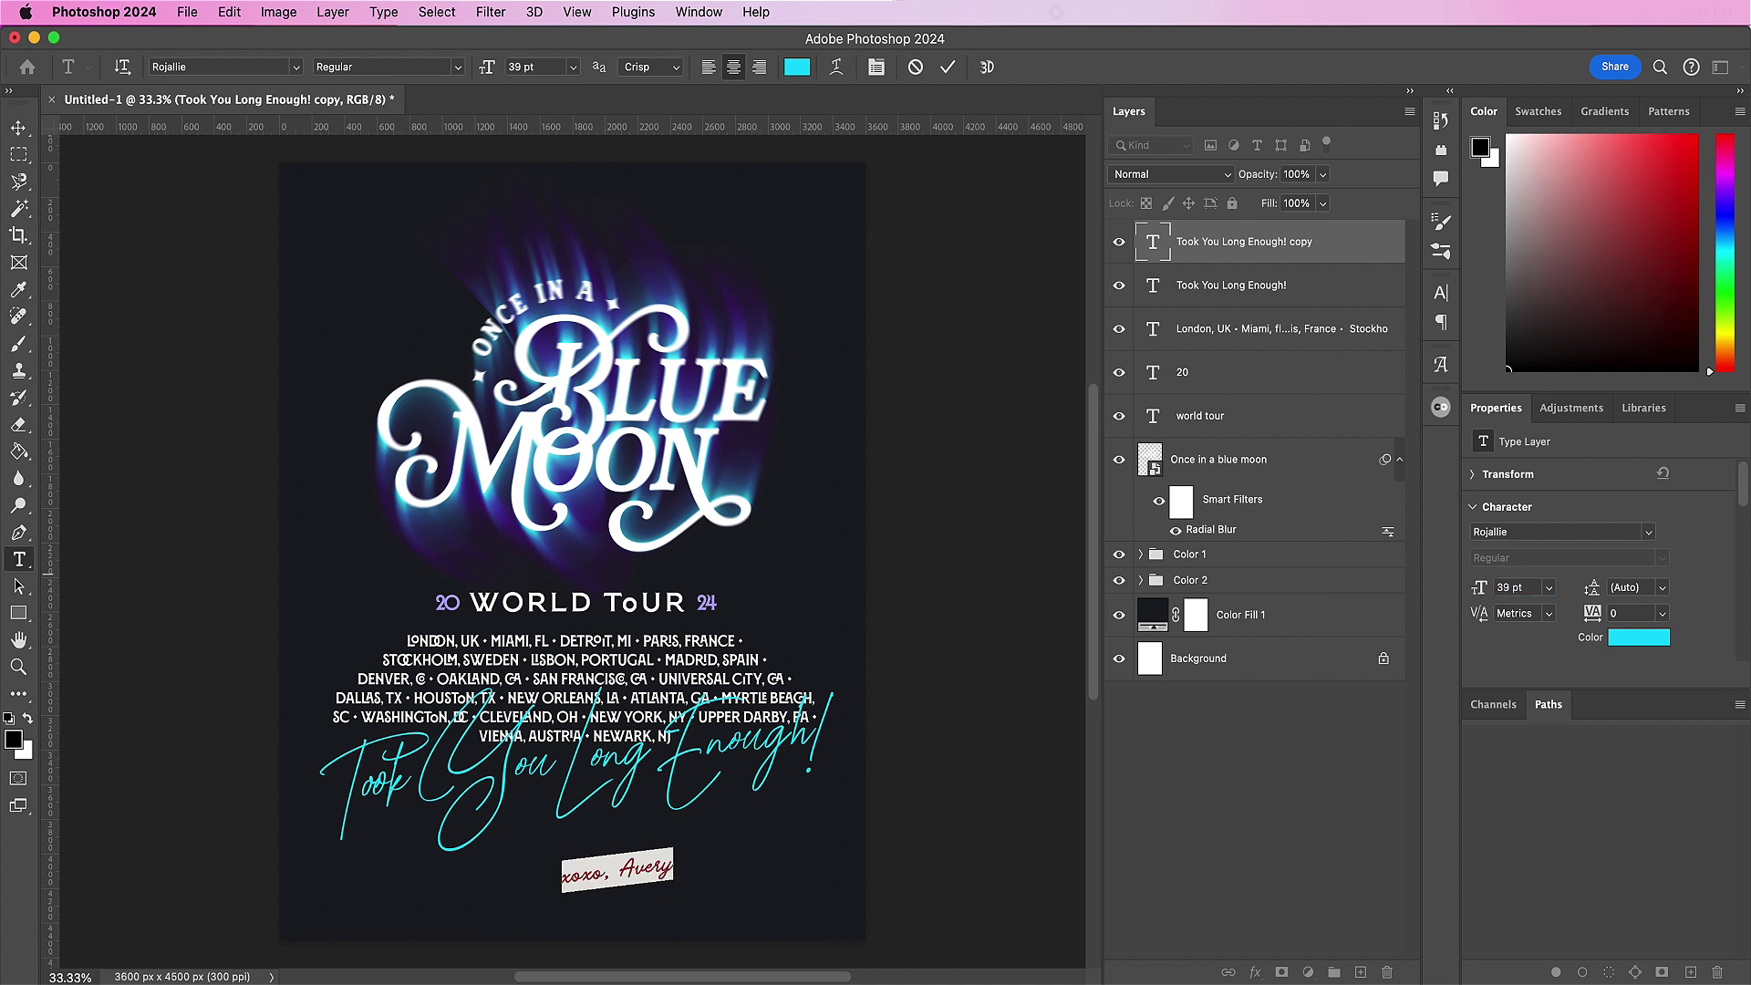
{"action": "left_click", "coordinate": [947, 67]}
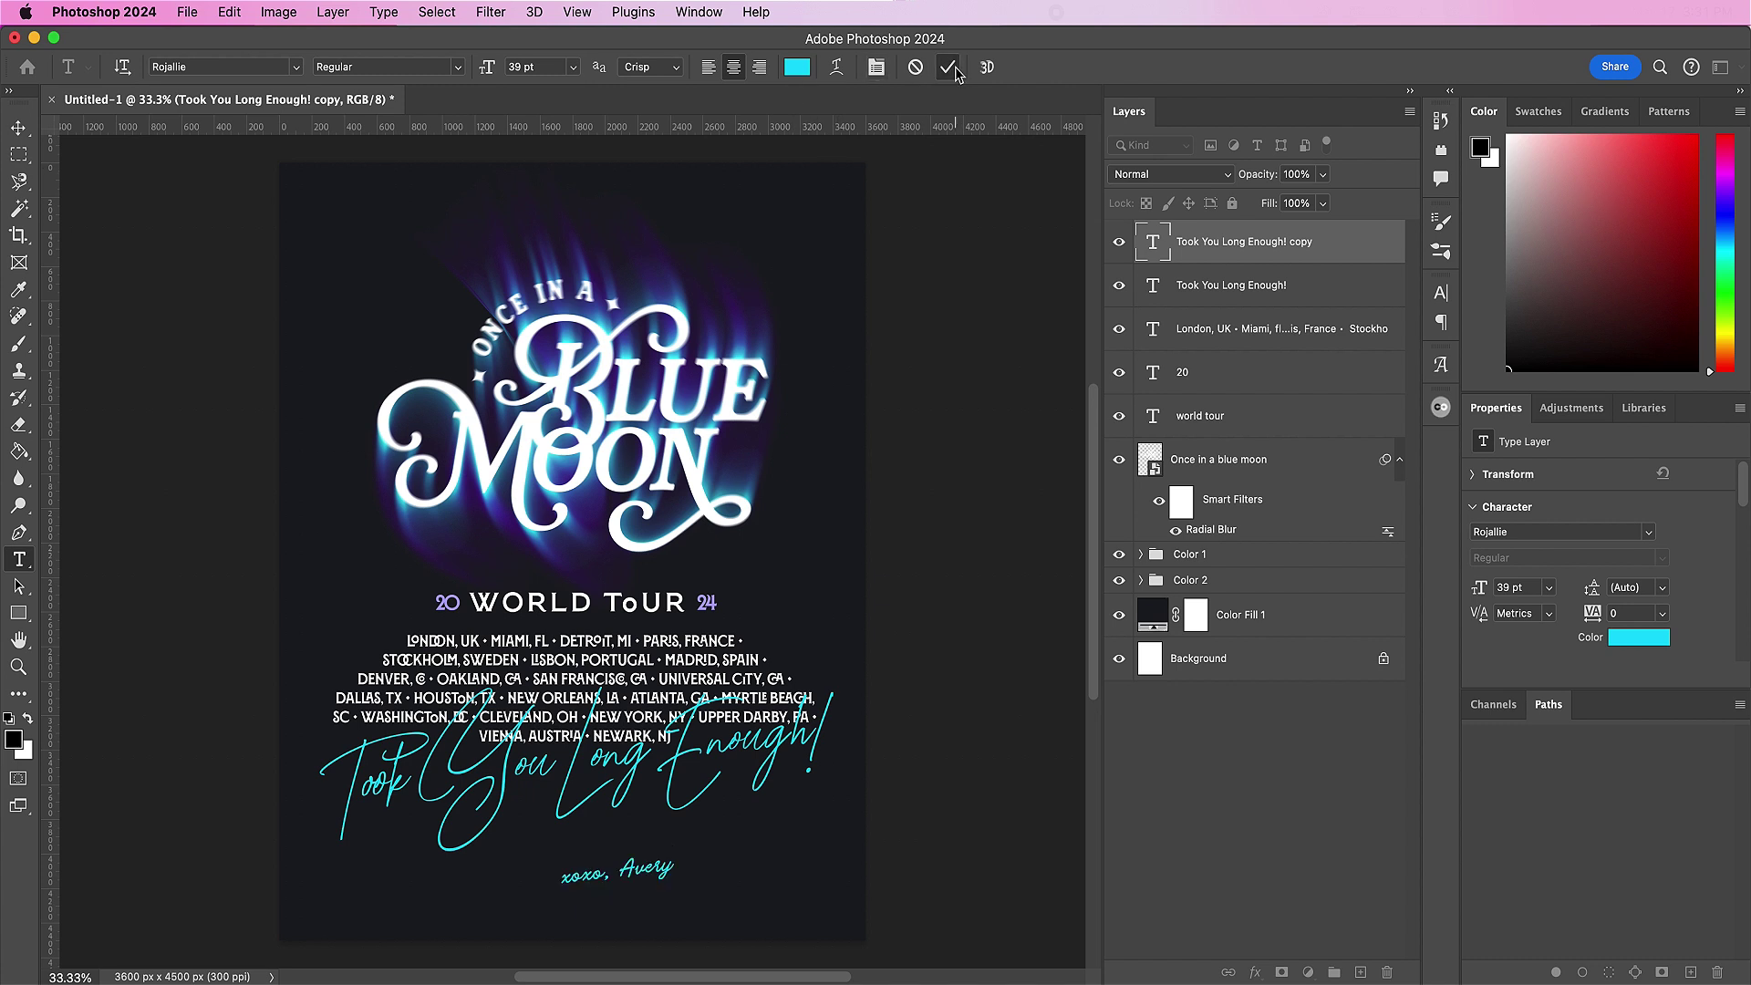
{"action": "key", "text": "v"}
{"action": "left_click_drag", "start_coordinate": [663, 799], "coordinate": [666, 792]}
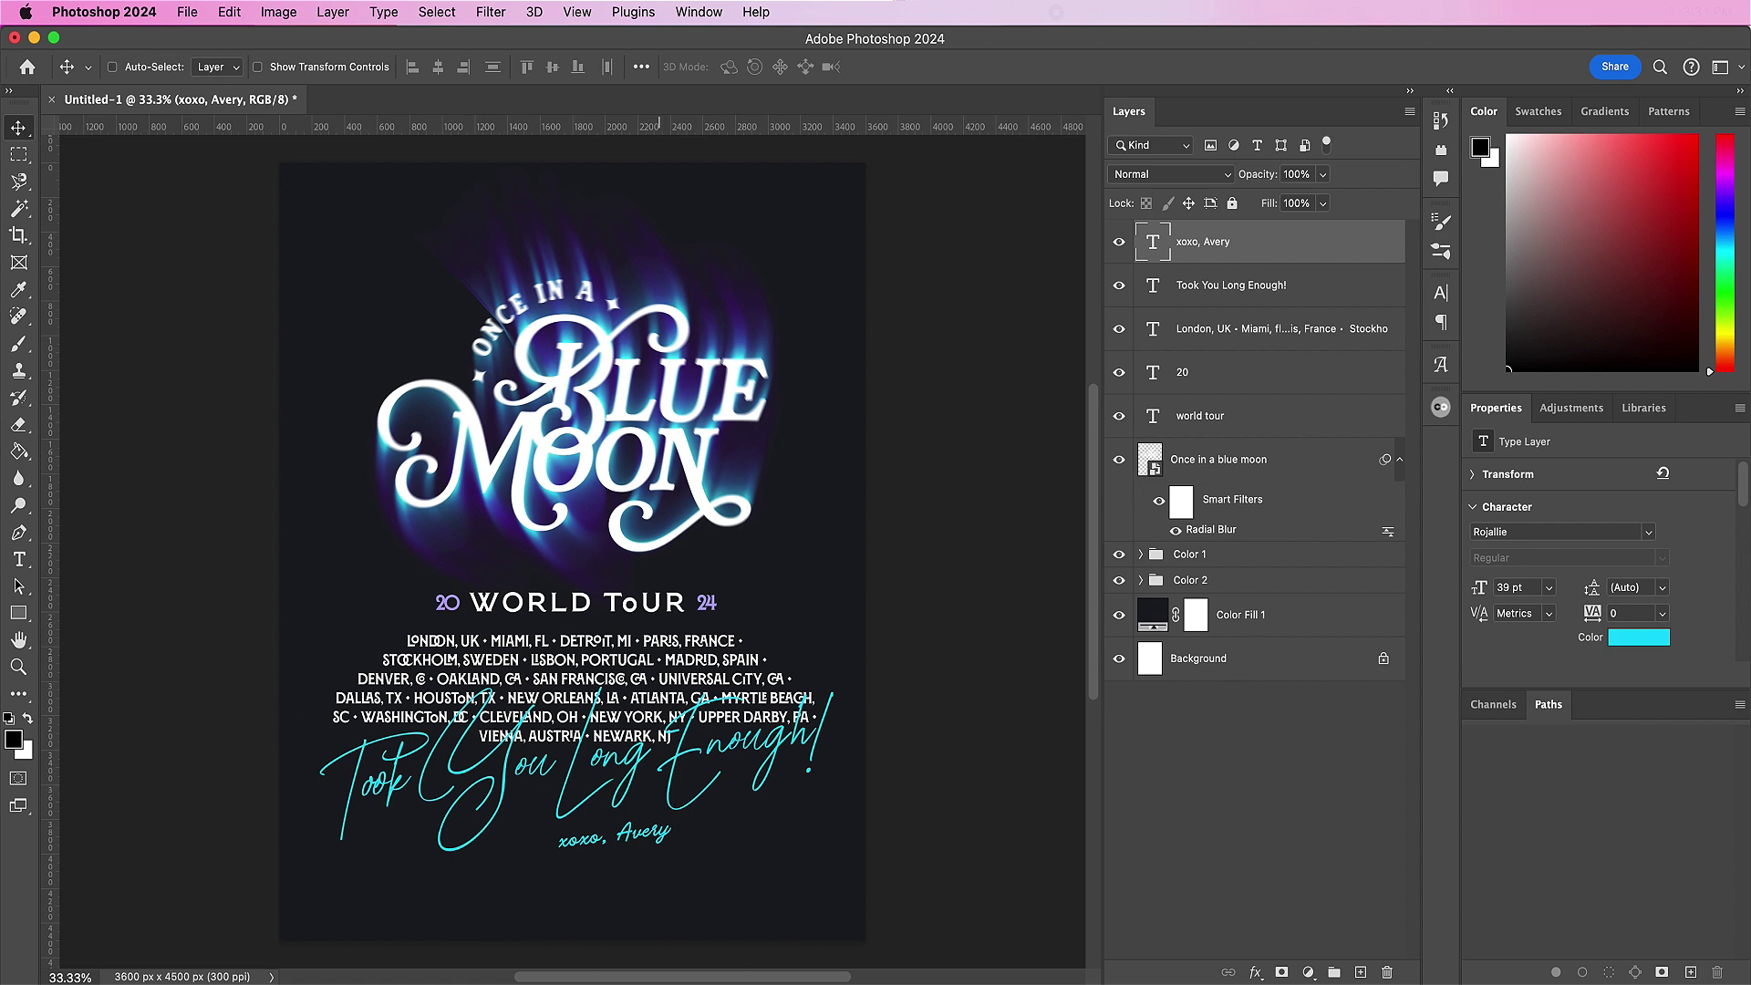
Step: Copy the purple artist logo from AveryAli.ai in Illustrator, then return to the Photoshop poster
{"action": "left_click", "coordinate": [776, 977]}
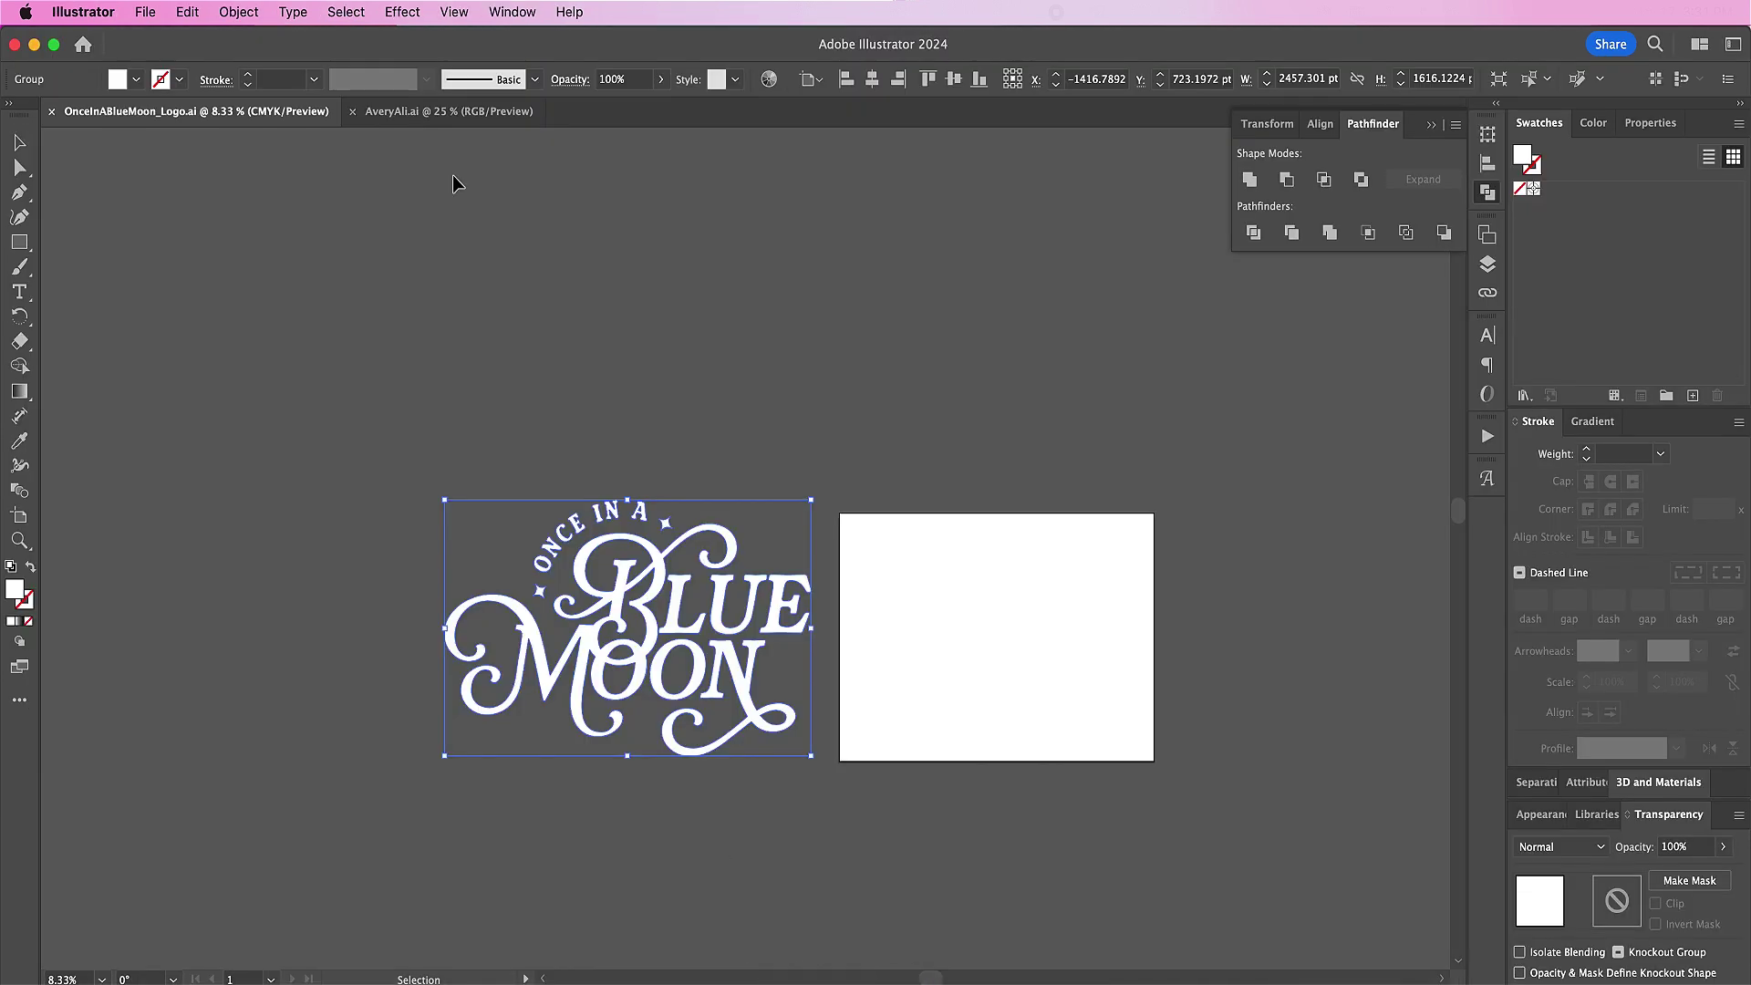
{"action": "left_click", "coordinate": [449, 111]}
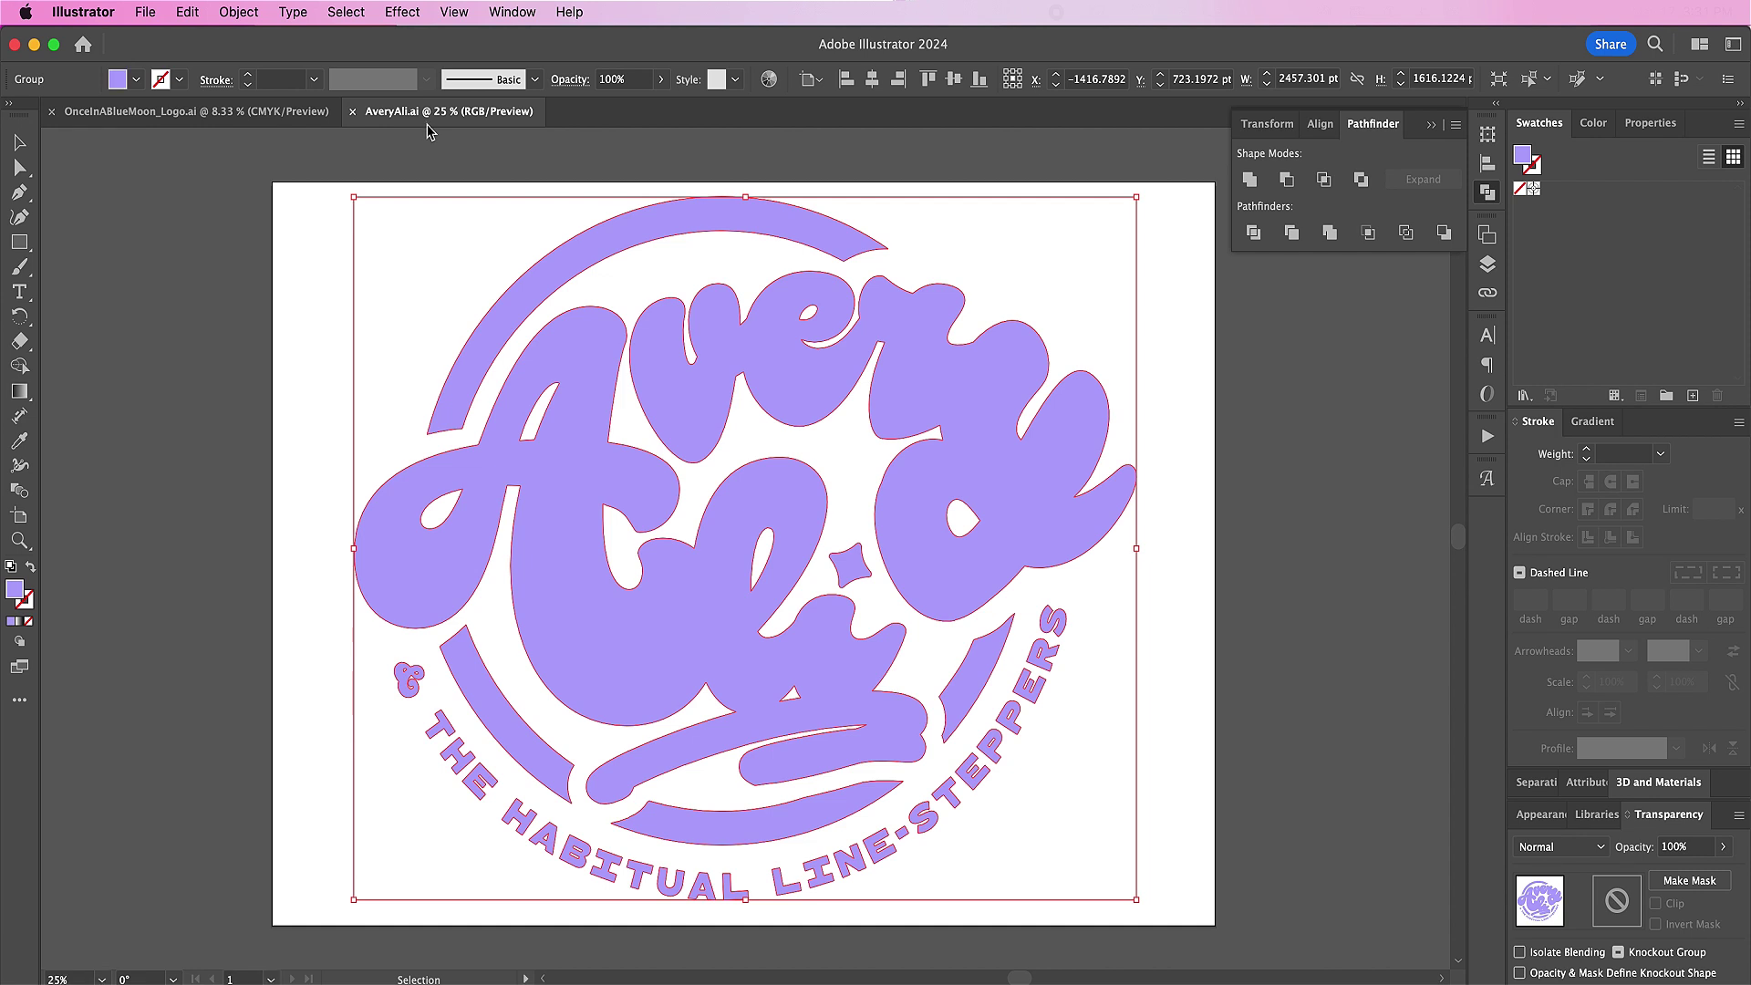
{"action": "left_click", "coordinate": [185, 13]}
{"action": "left_click", "coordinate": [189, 125]}
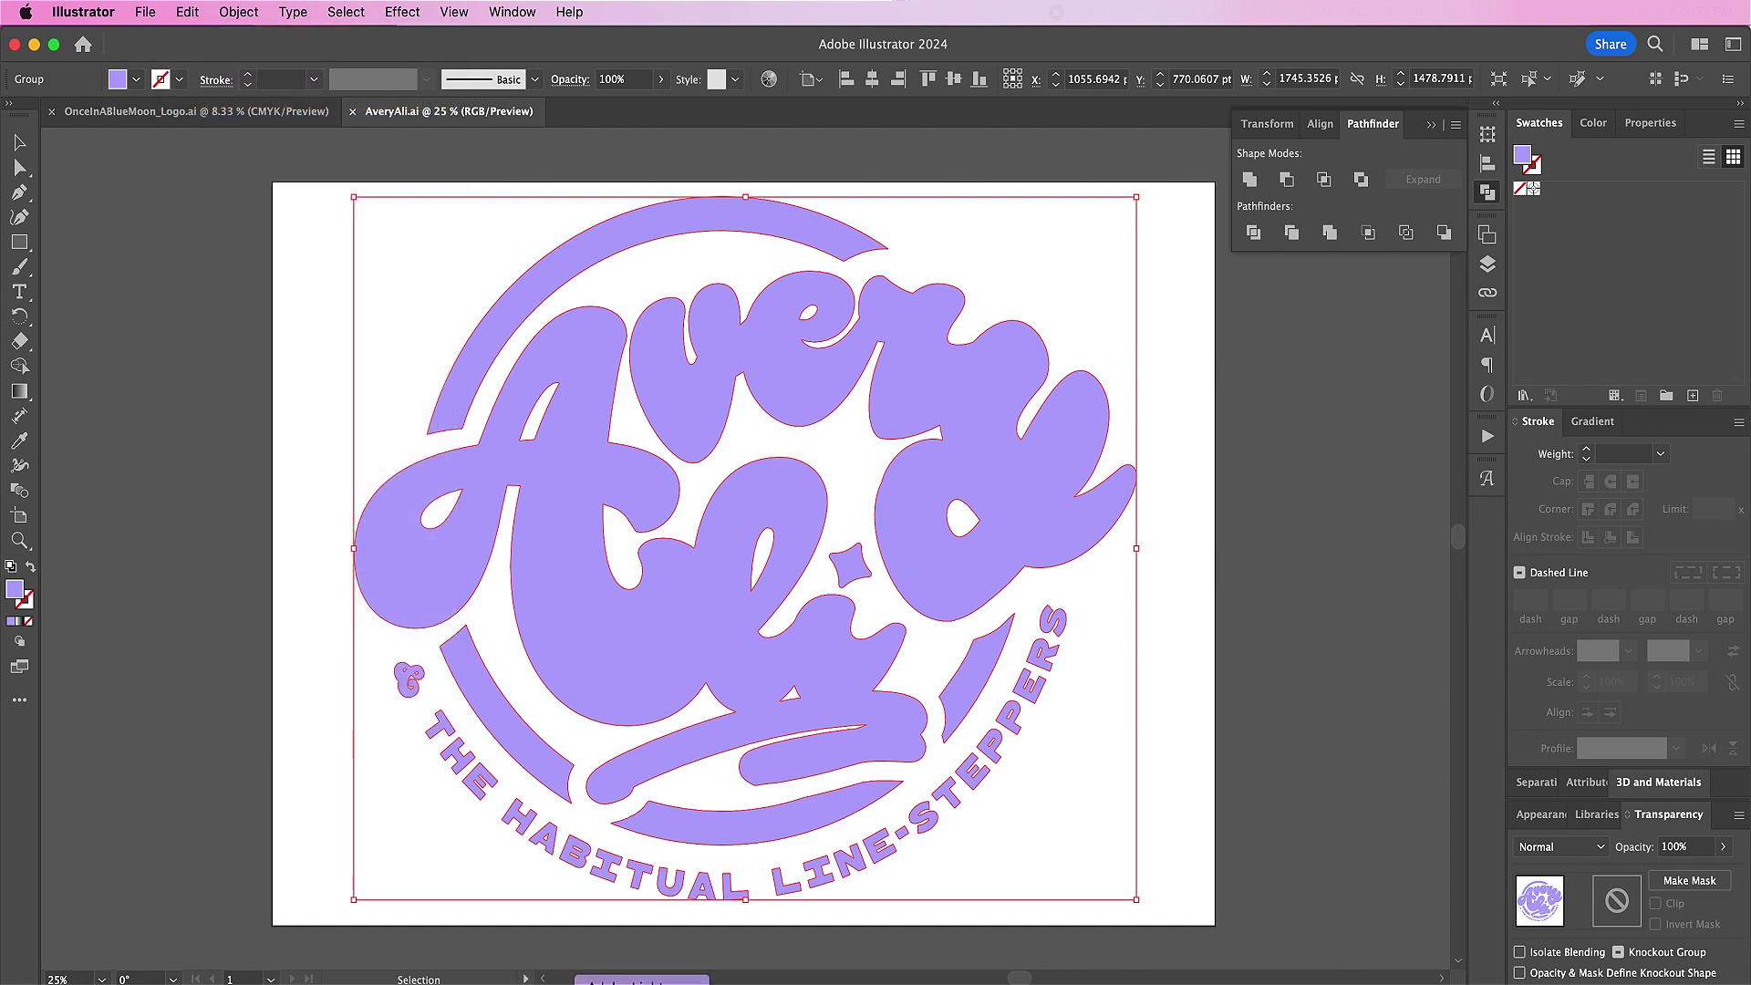
{"action": "left_click", "coordinate": [730, 977]}
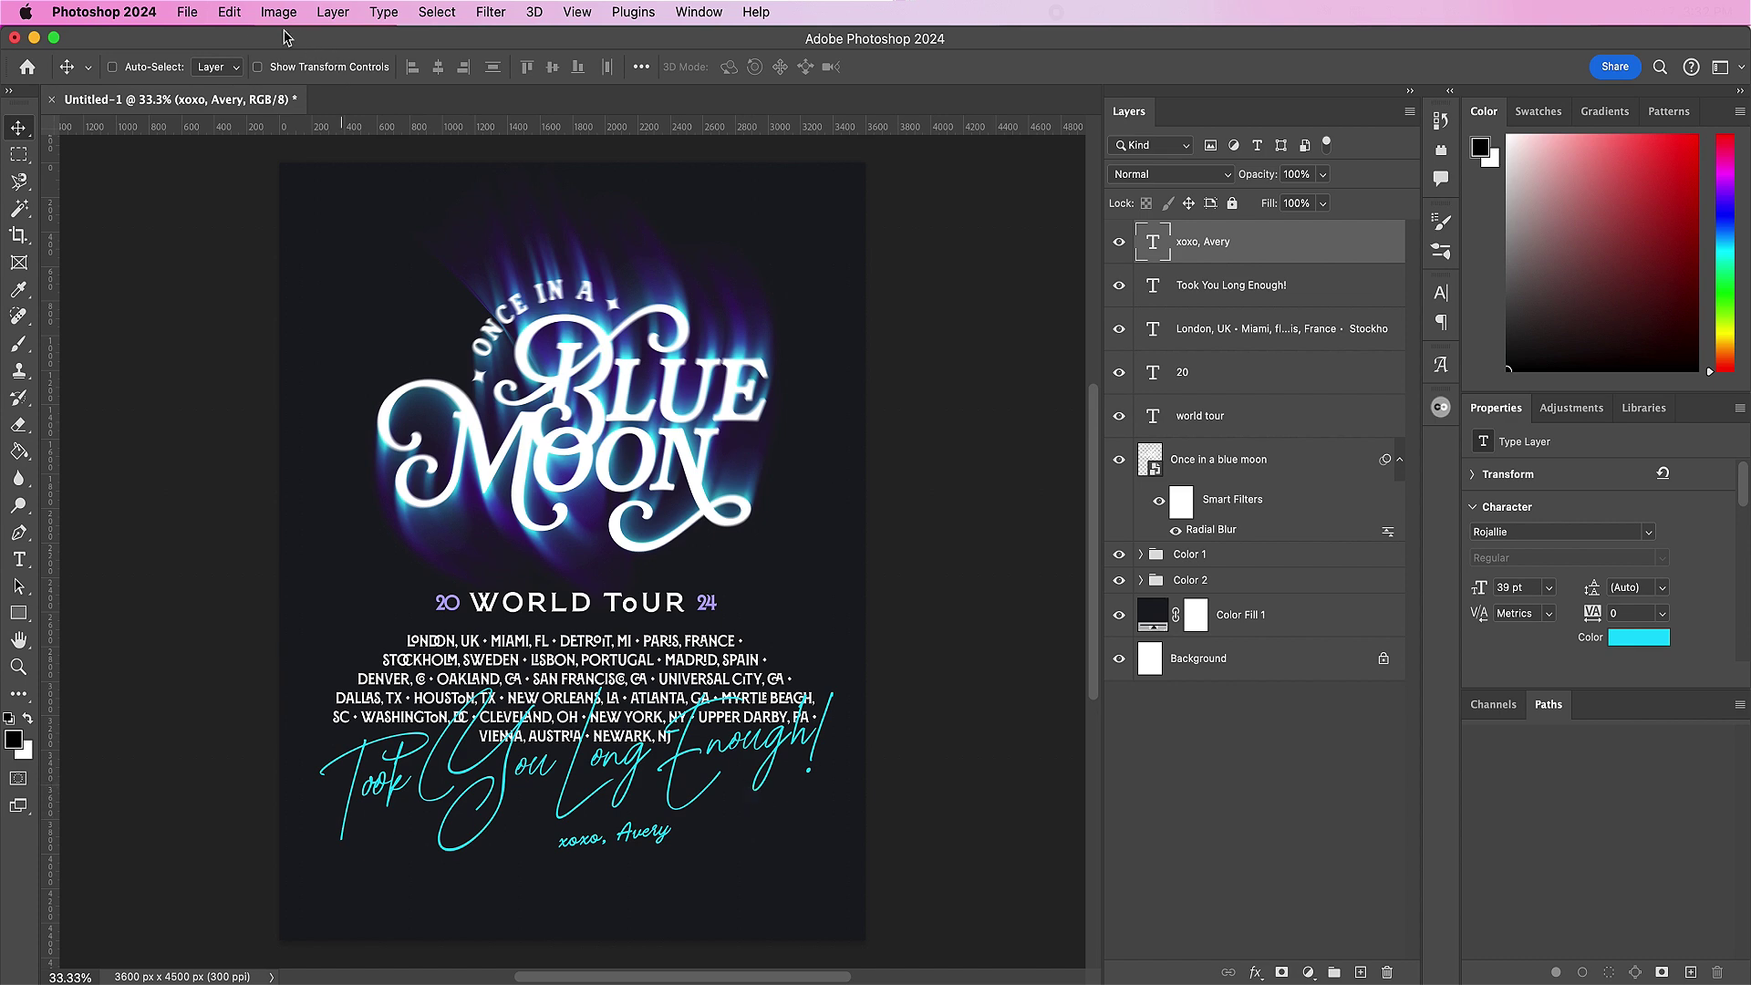
Step: Paste the logo as a smart object, shrink it to a small bottom-centre badge, and rename its layer
{"action": "left_click", "coordinate": [229, 12]}
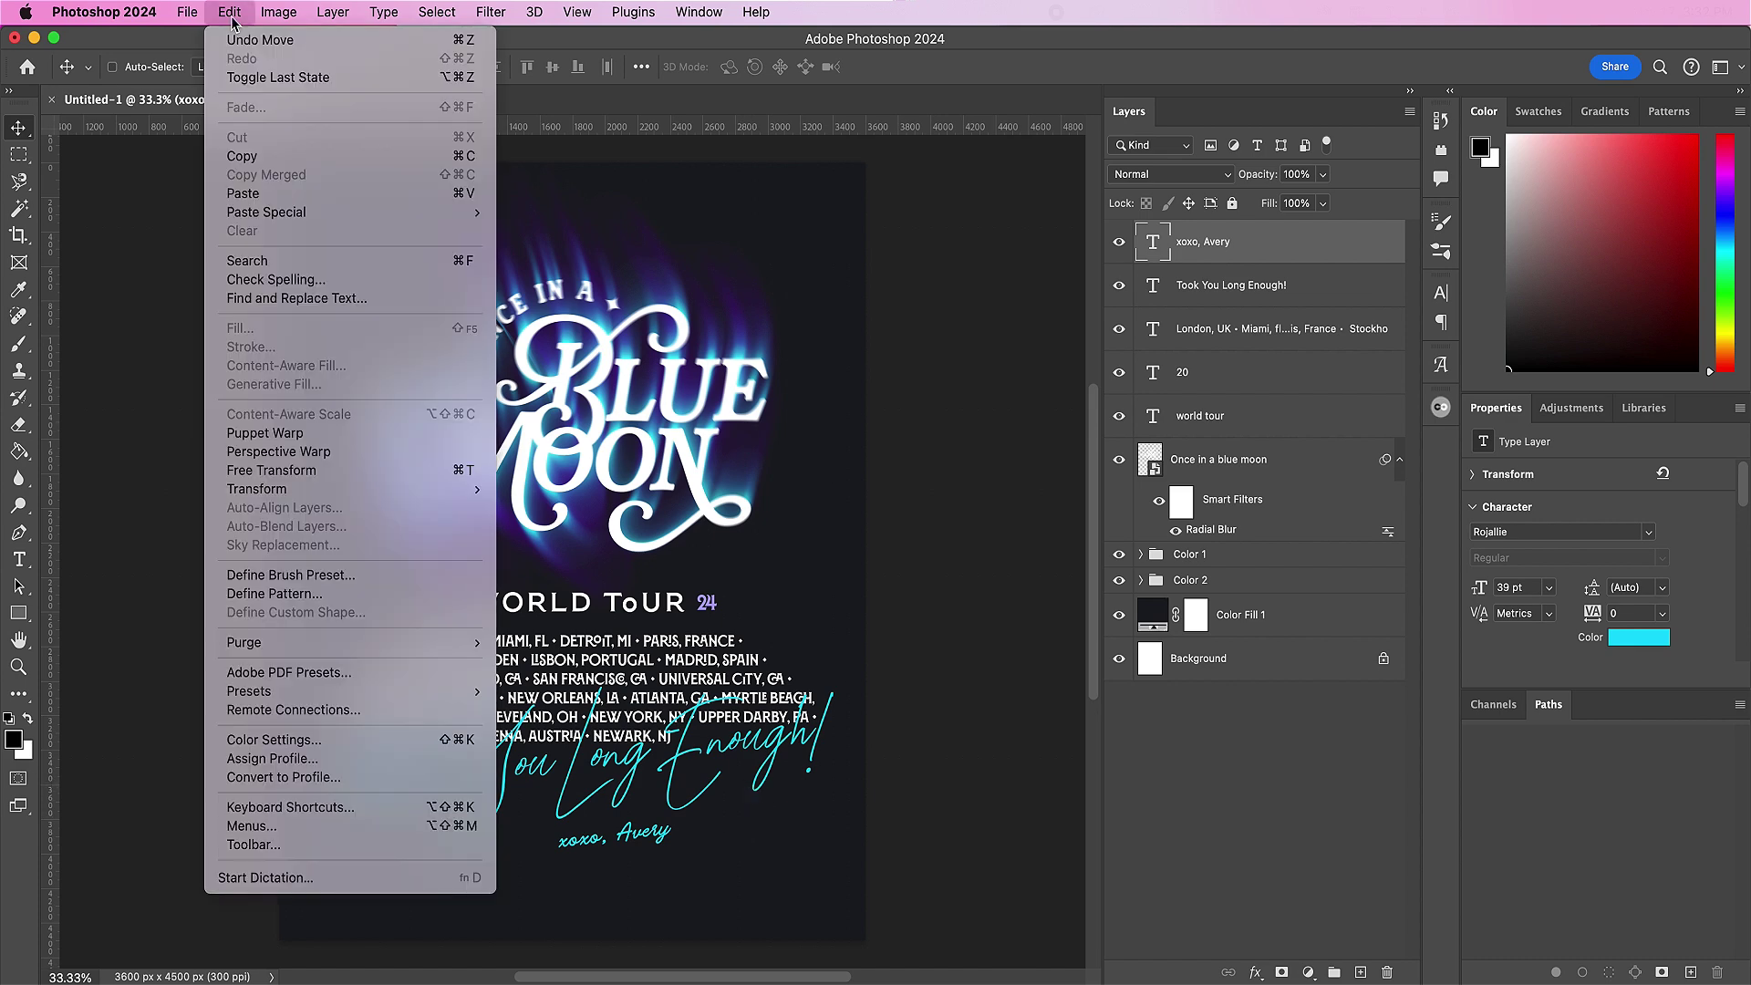
{"action": "left_click", "coordinate": [254, 196]}
{"action": "left_click", "coordinate": [965, 497]}
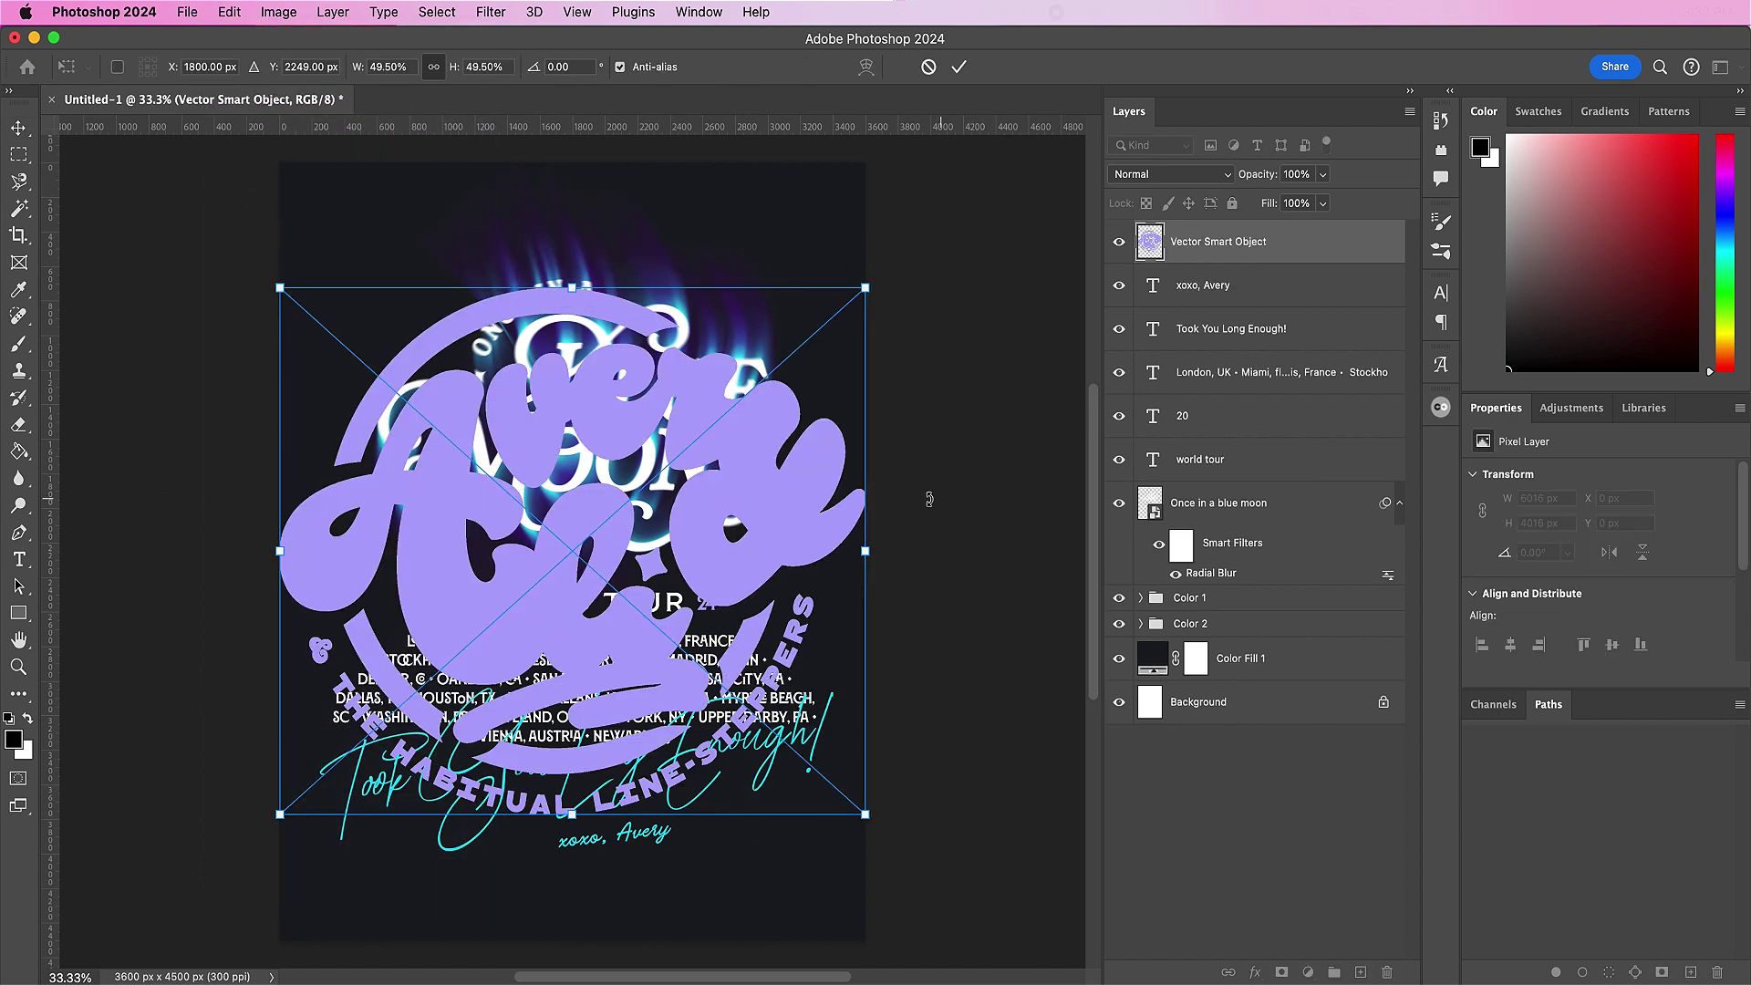
{"action": "left_click_drag", "start_coordinate": [275, 281], "coordinate": [790, 756]}
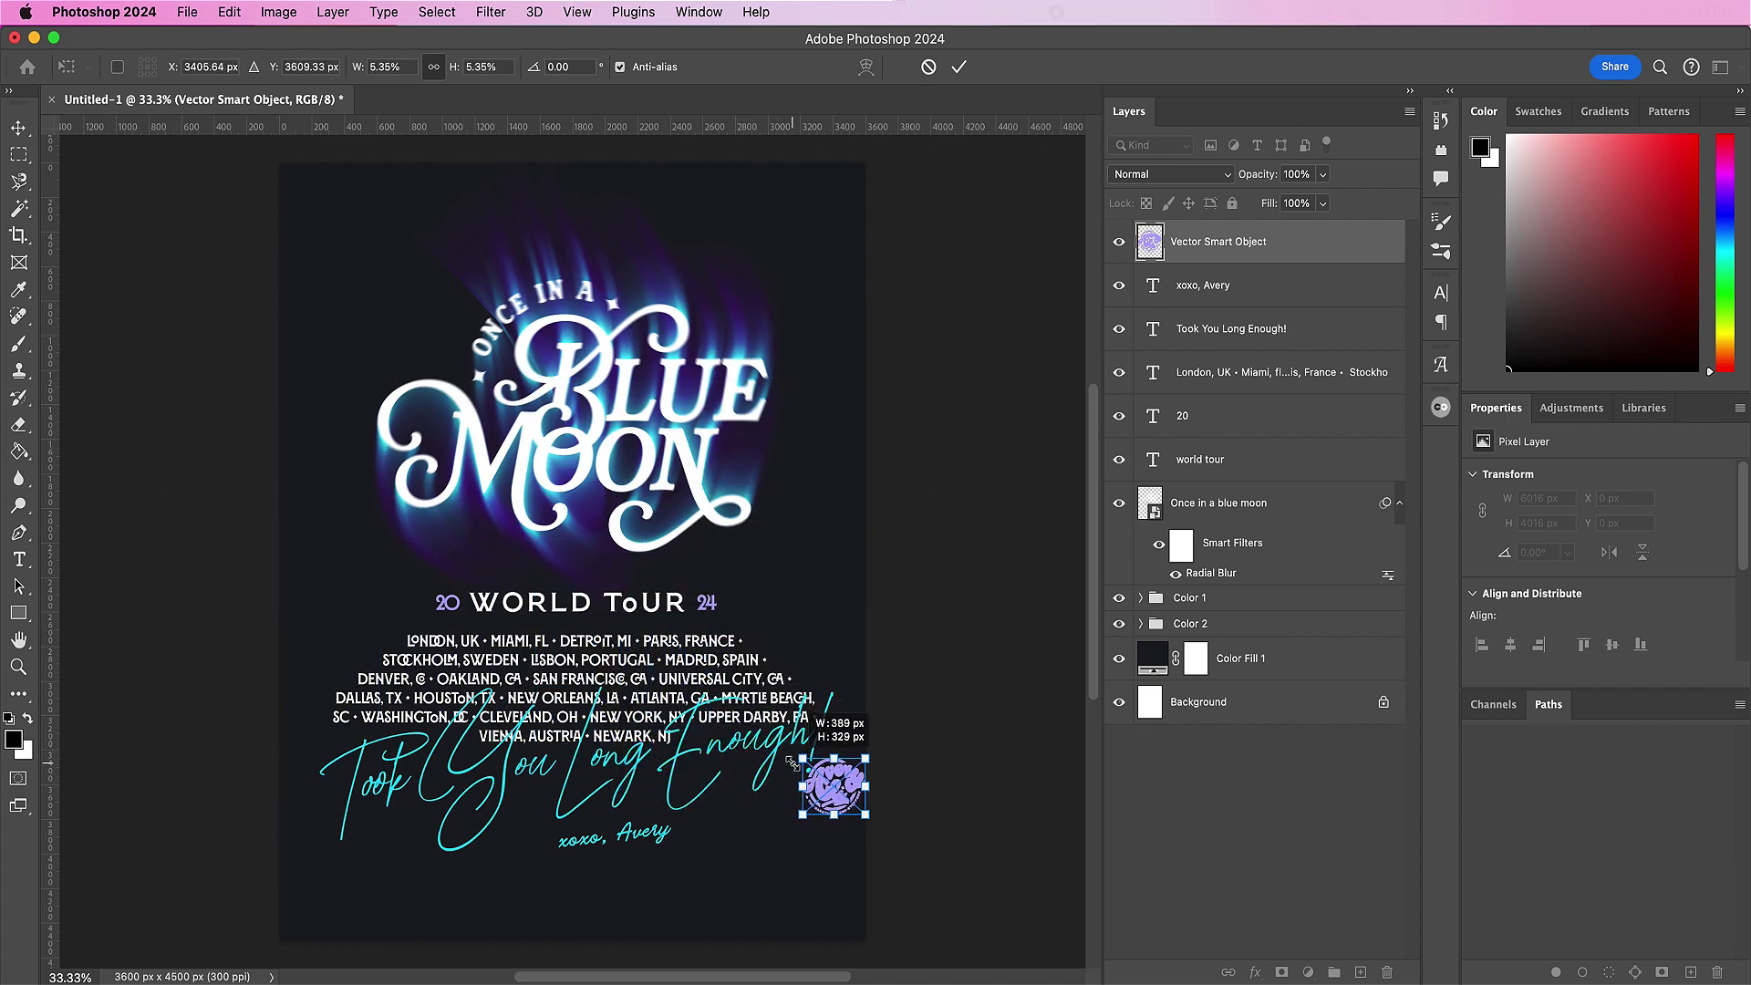
{"action": "left_click_drag", "start_coordinate": [835, 803], "coordinate": [575, 909]}
{"action": "key", "text": "Return"}
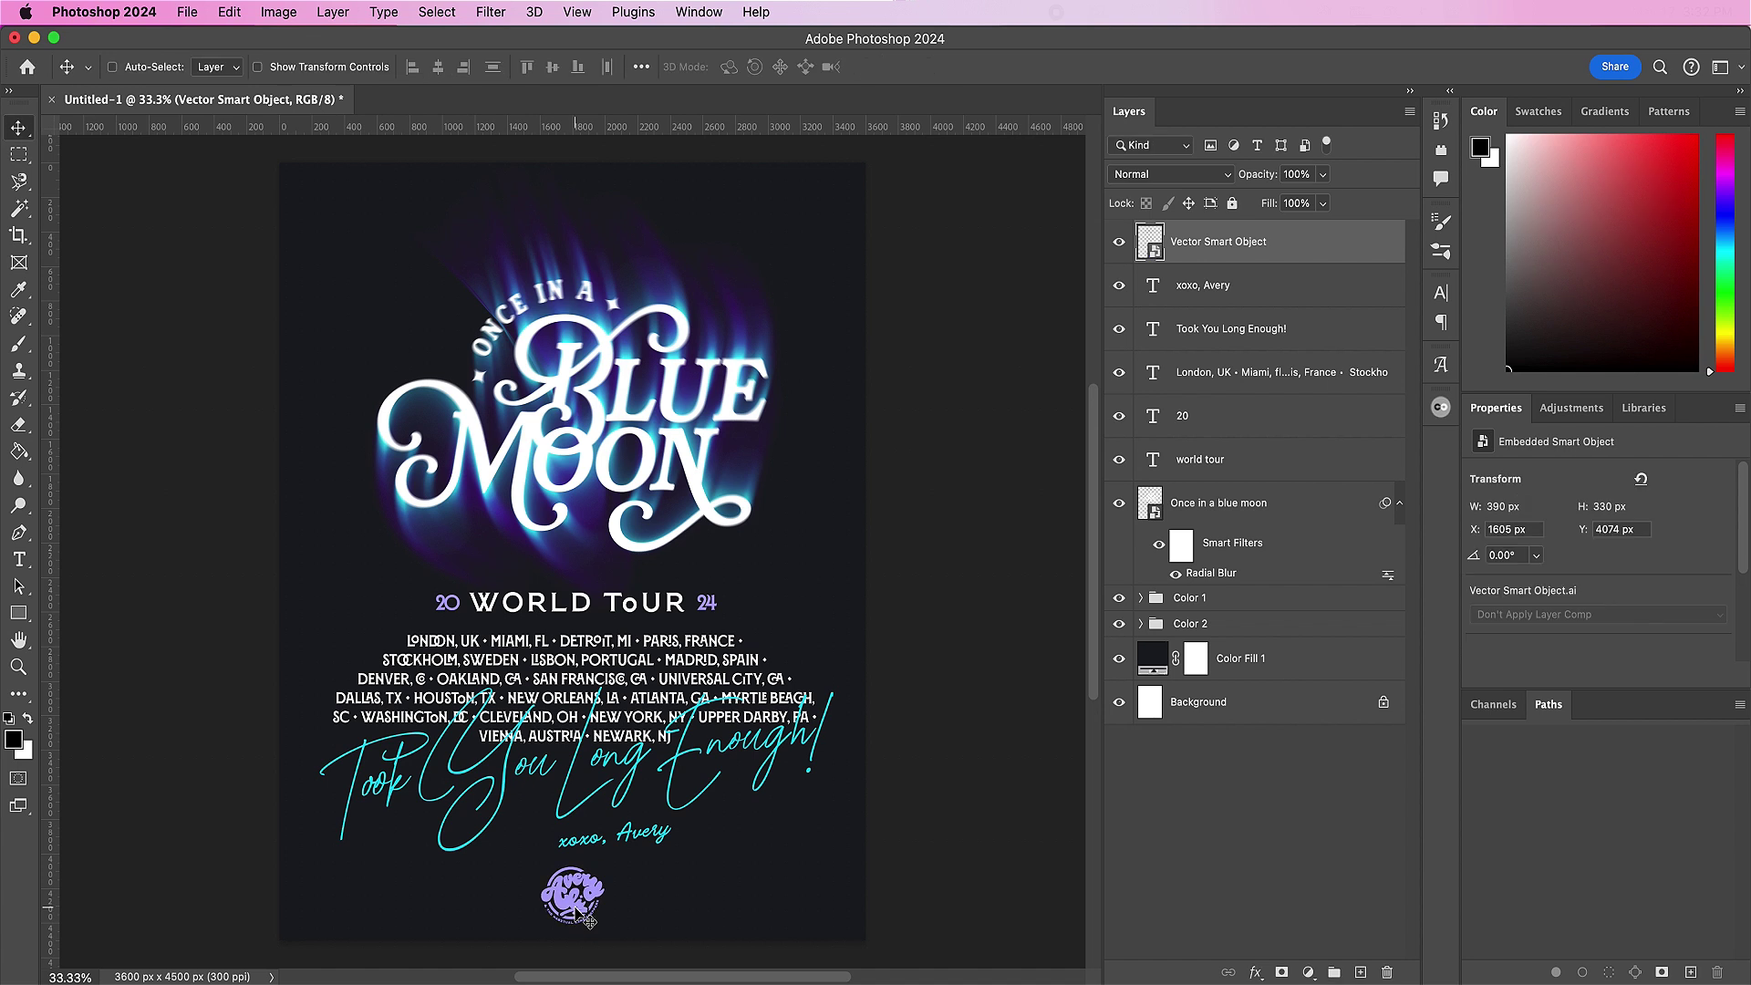
{"action": "double_click", "coordinate": [1225, 243]}
{"action": "type", "text": "Avery Ali Logo"}
{"action": "key", "text": "Return"}
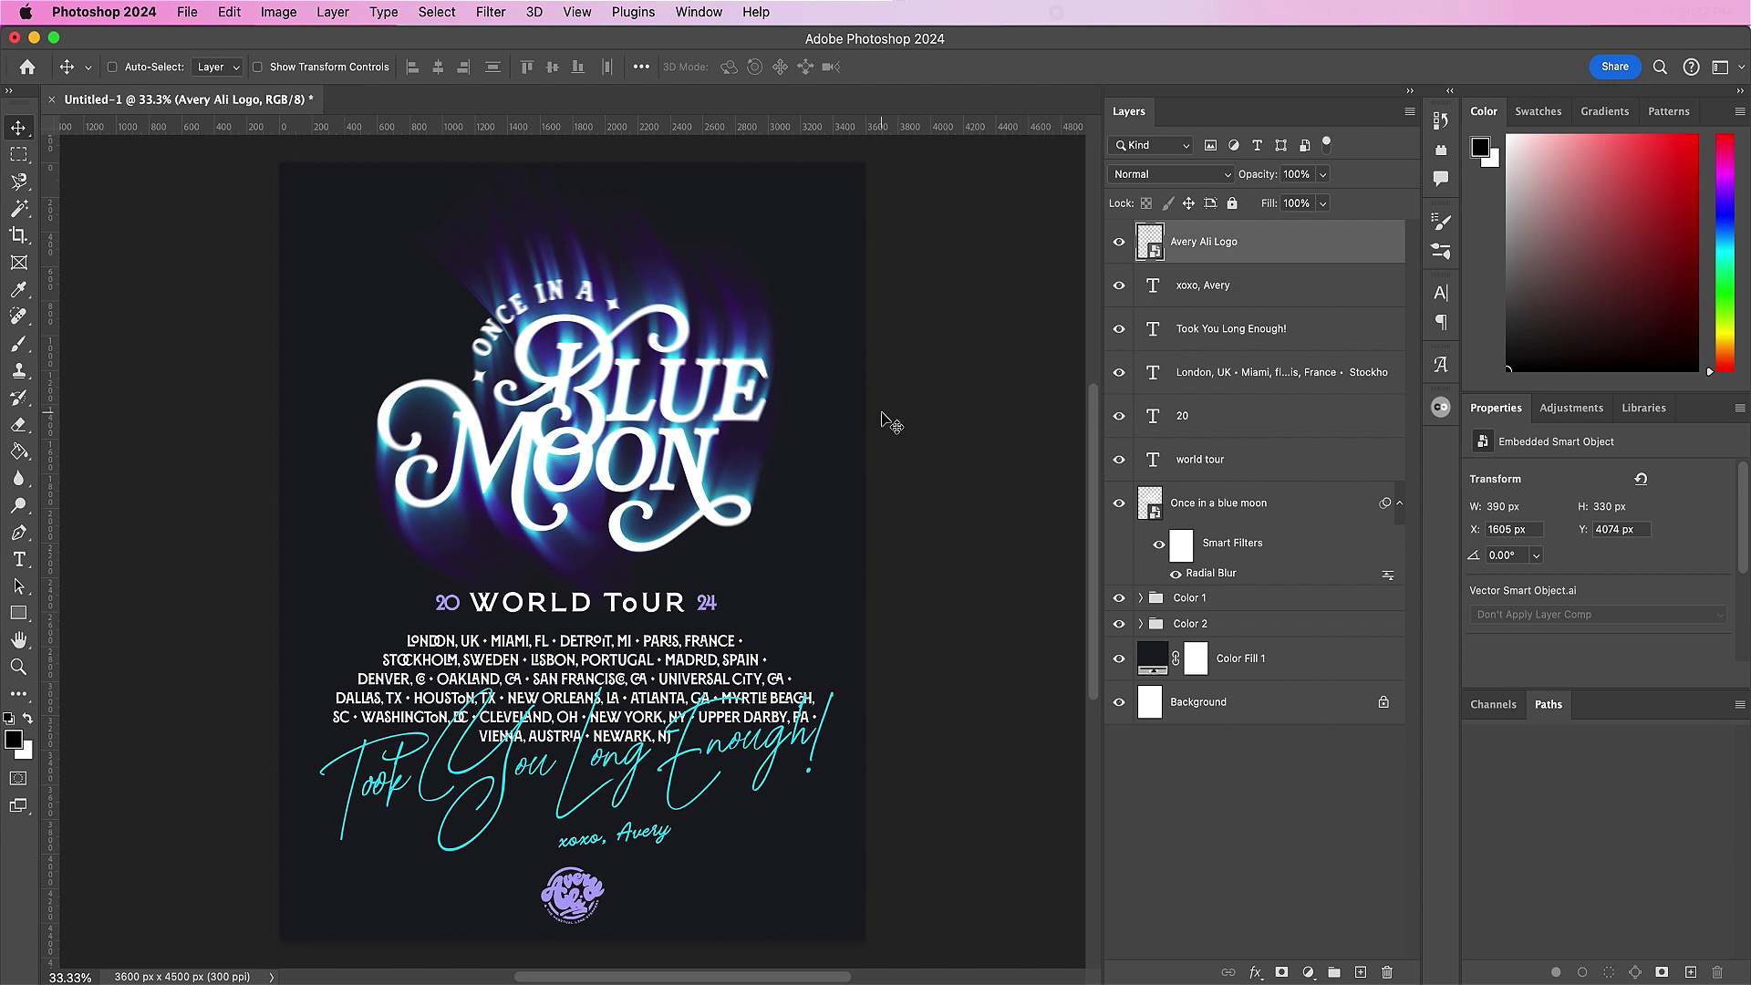
Step: Select the Color Fill 1 layer and open Moon.jpg from the assets folder
{"action": "left_click", "coordinate": [1289, 658]}
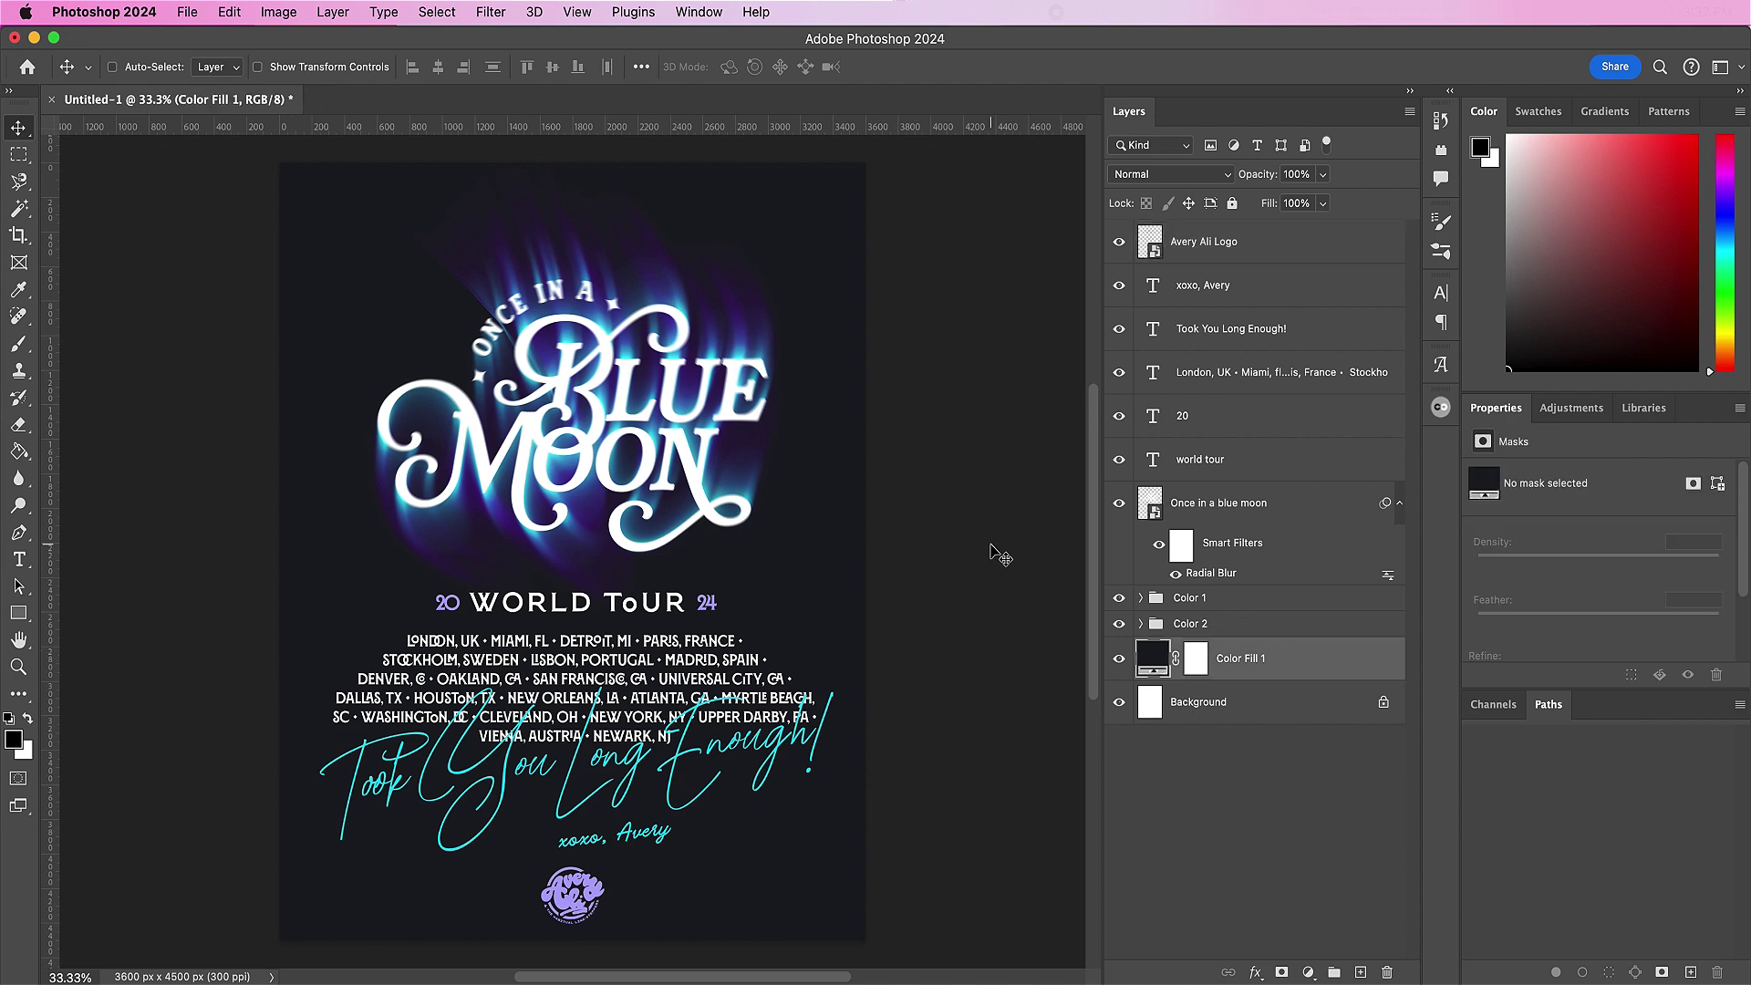
{"action": "key", "text": "super+o"}
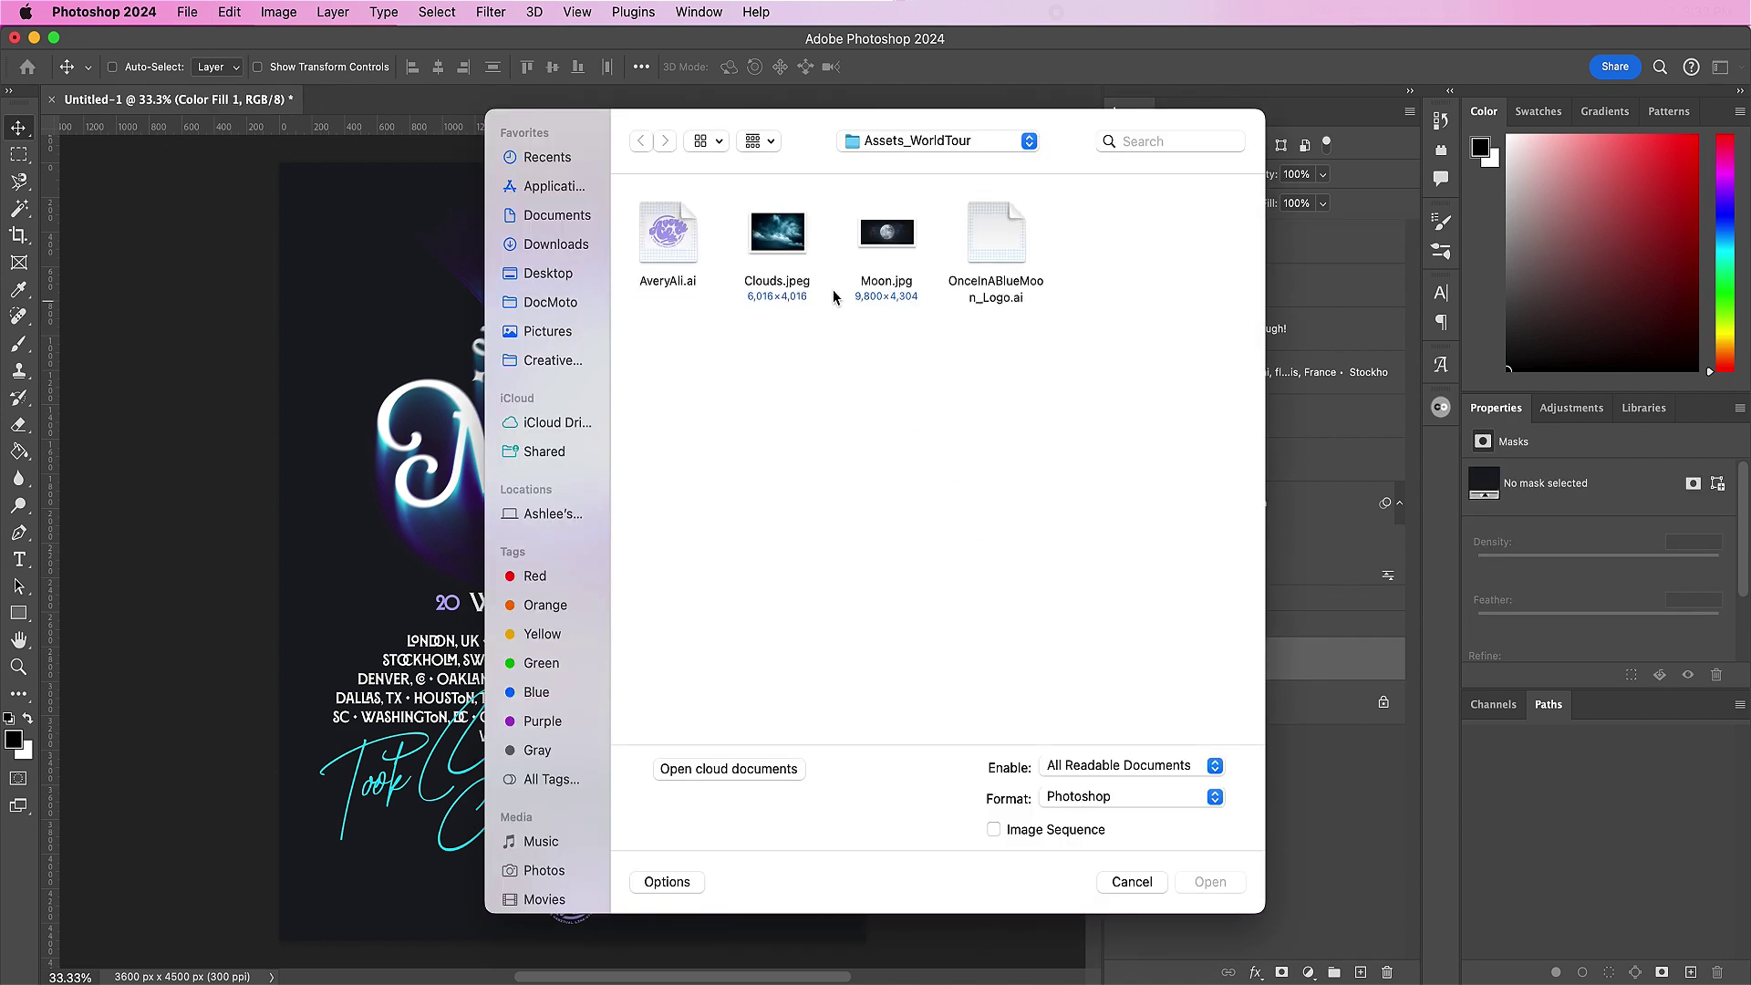
{"action": "double_click", "coordinate": [885, 236]}
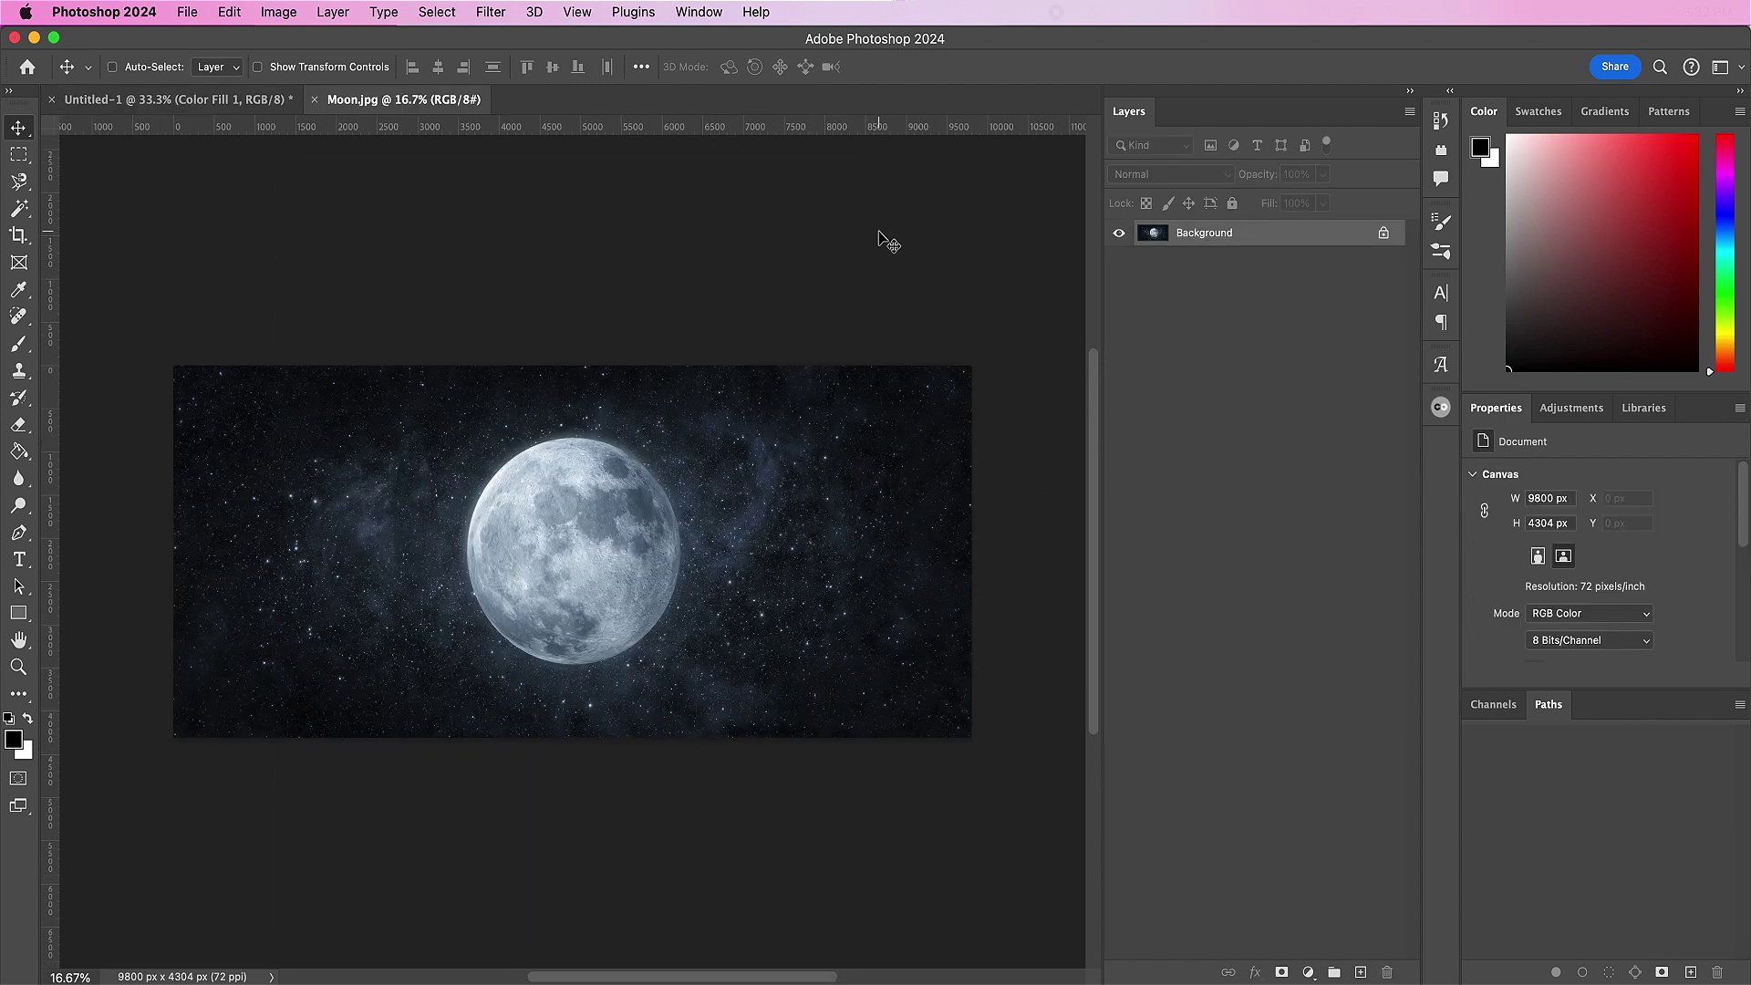
Step: Rename the moon photo's Background layer to Moon and convert it to a smart object
{"action": "double_click", "coordinate": [1185, 236]}
{"action": "type", "text": "Moon"}
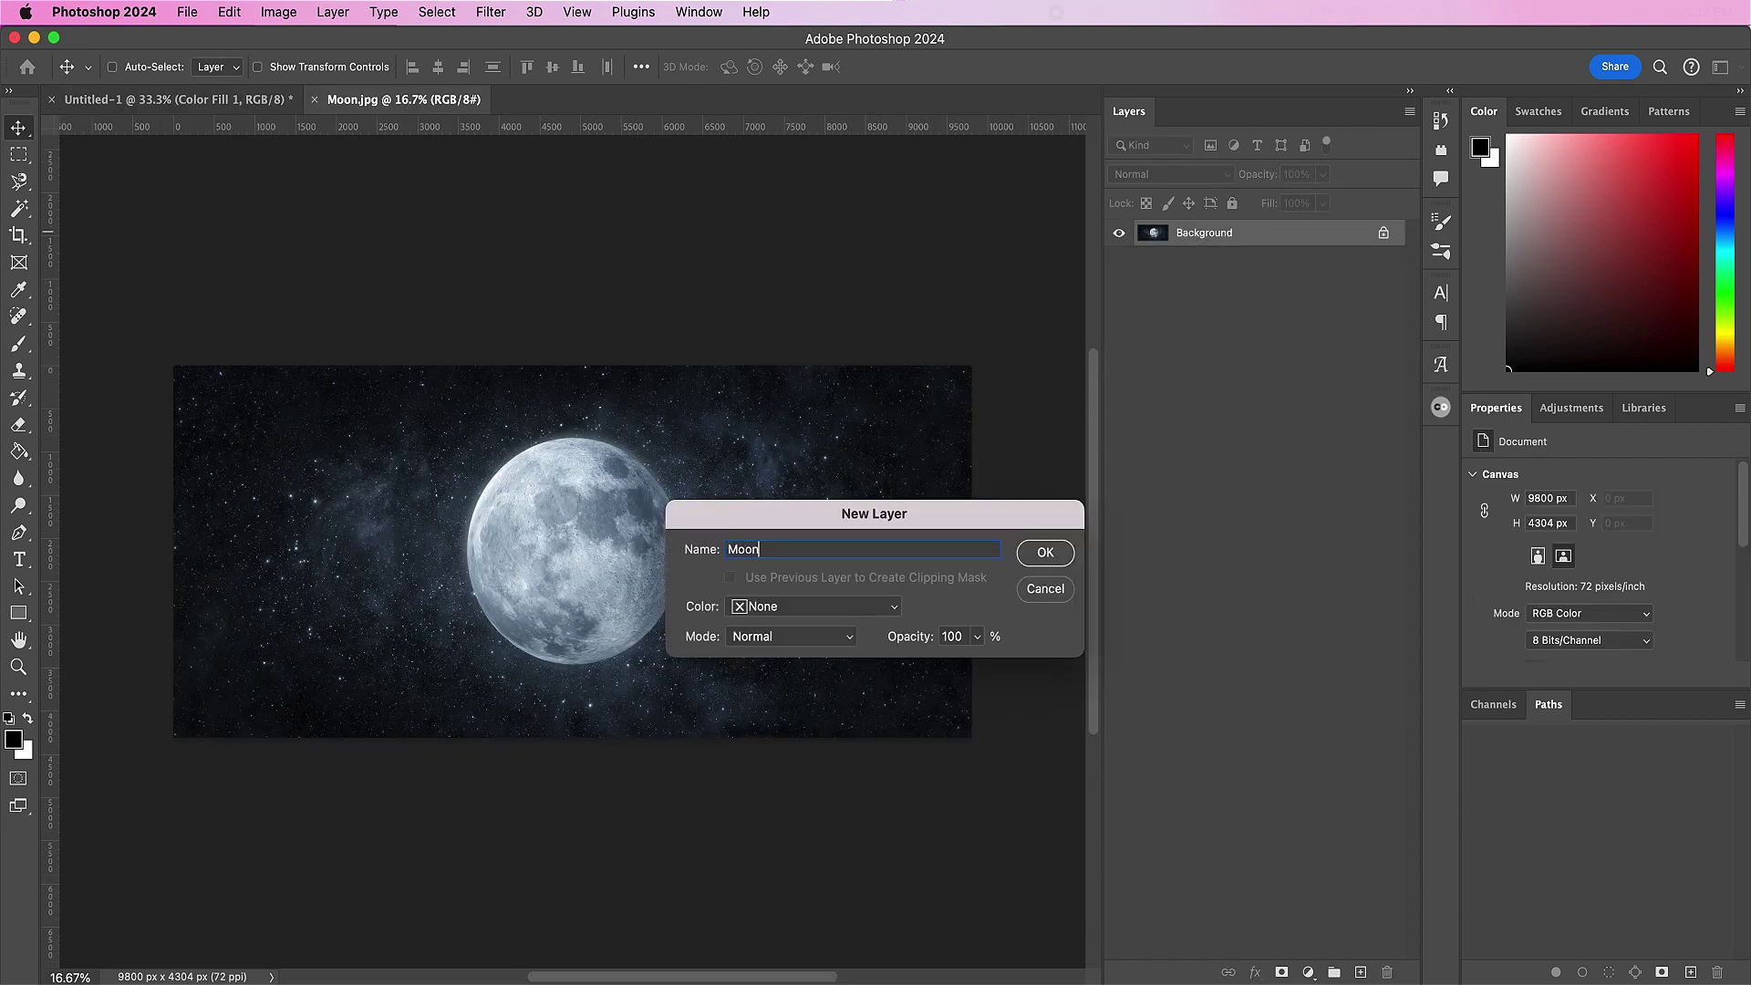
{"action": "key", "text": "Return"}
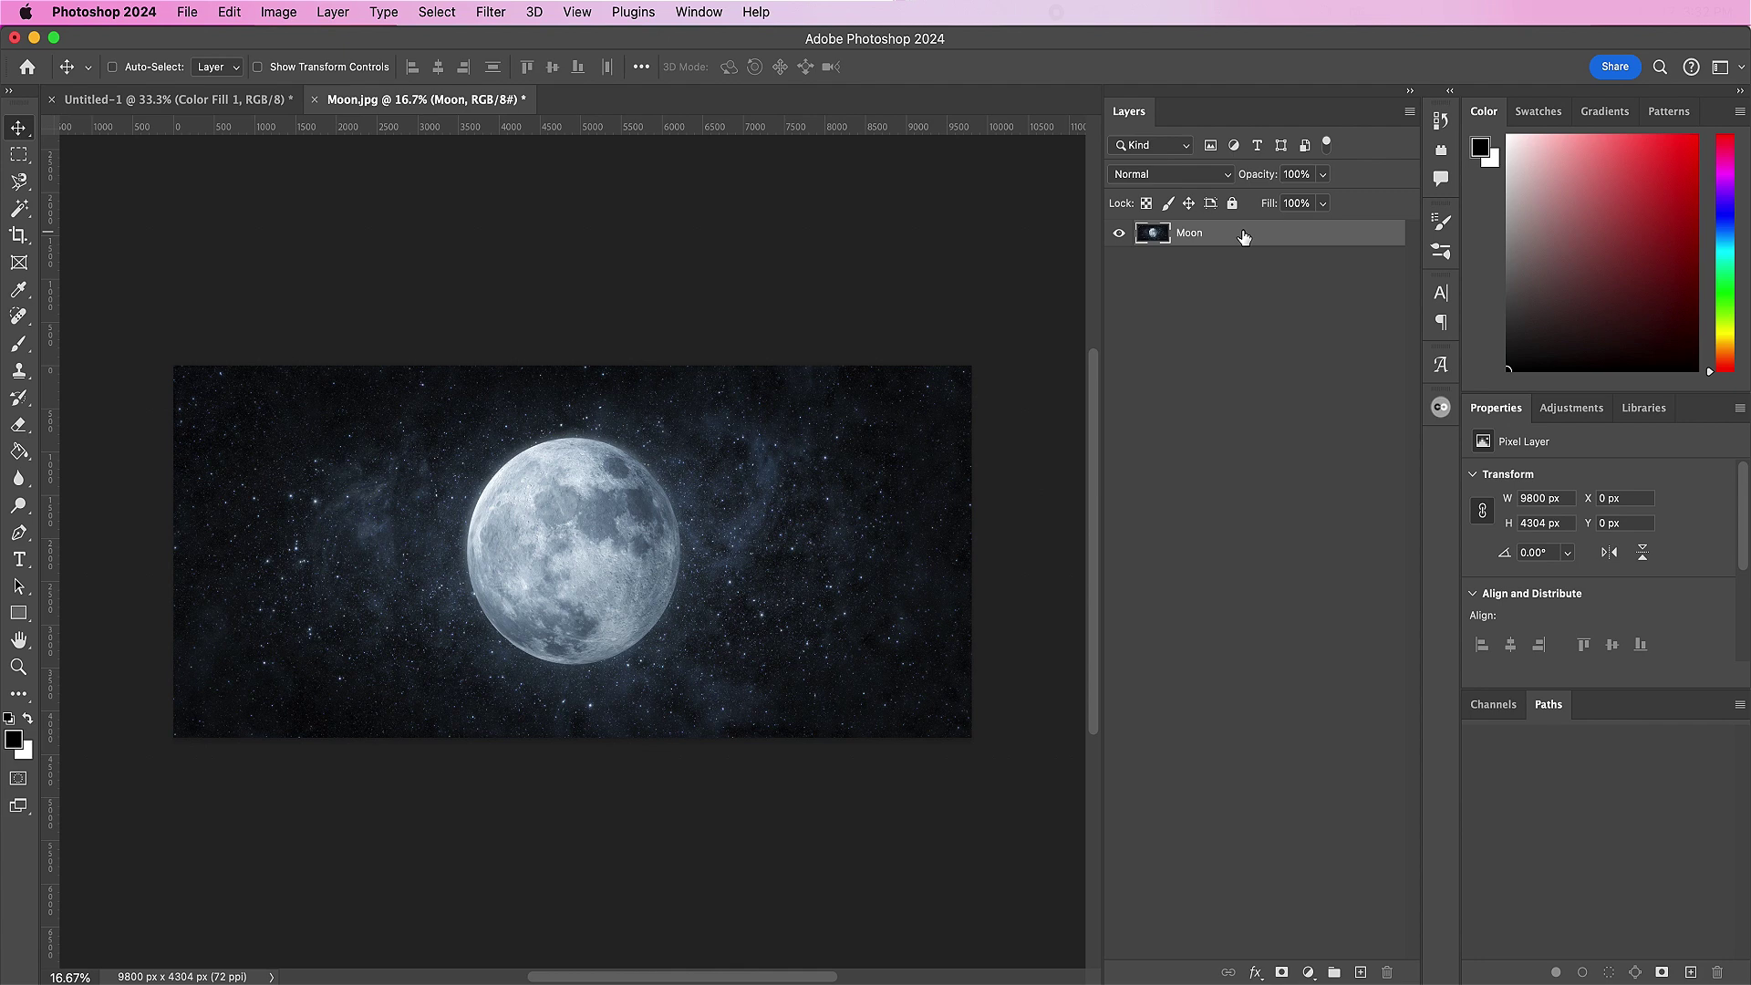
{"action": "right_click", "coordinate": [1244, 236]}
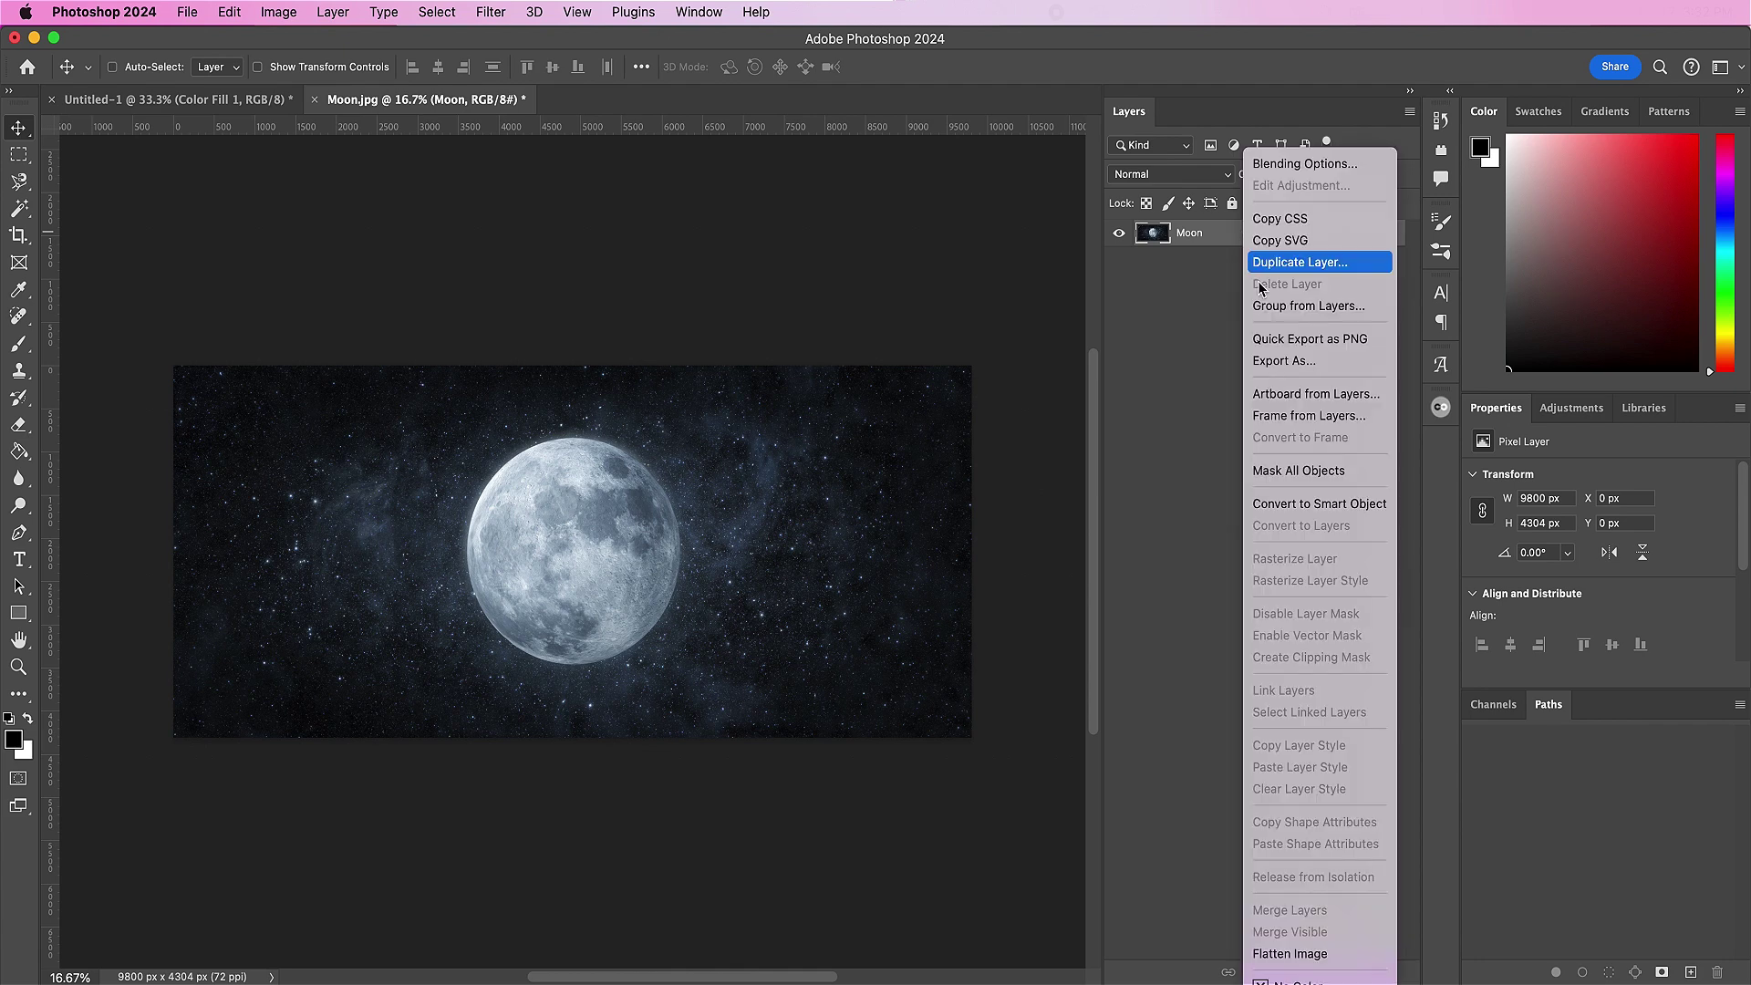
{"action": "left_click", "coordinate": [1274, 504]}
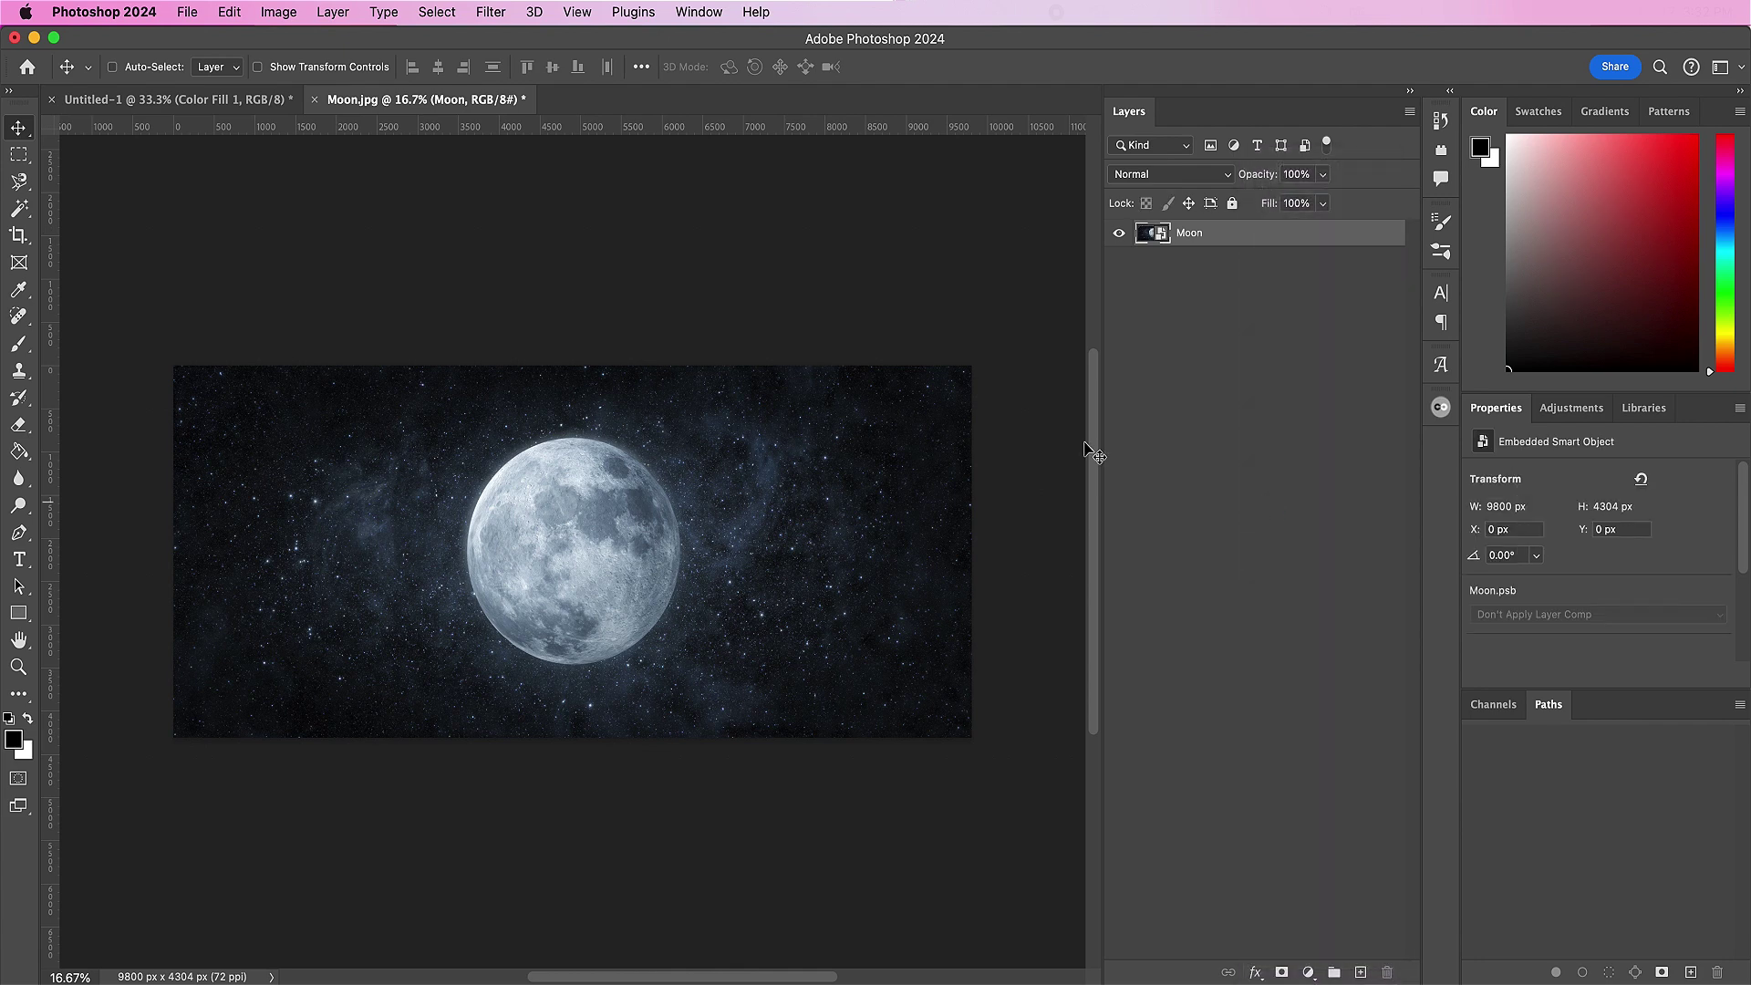
Step: Mask the moon away from its starry sky with Select Subject and drag it into the poster
{"action": "left_click", "coordinate": [436, 12]}
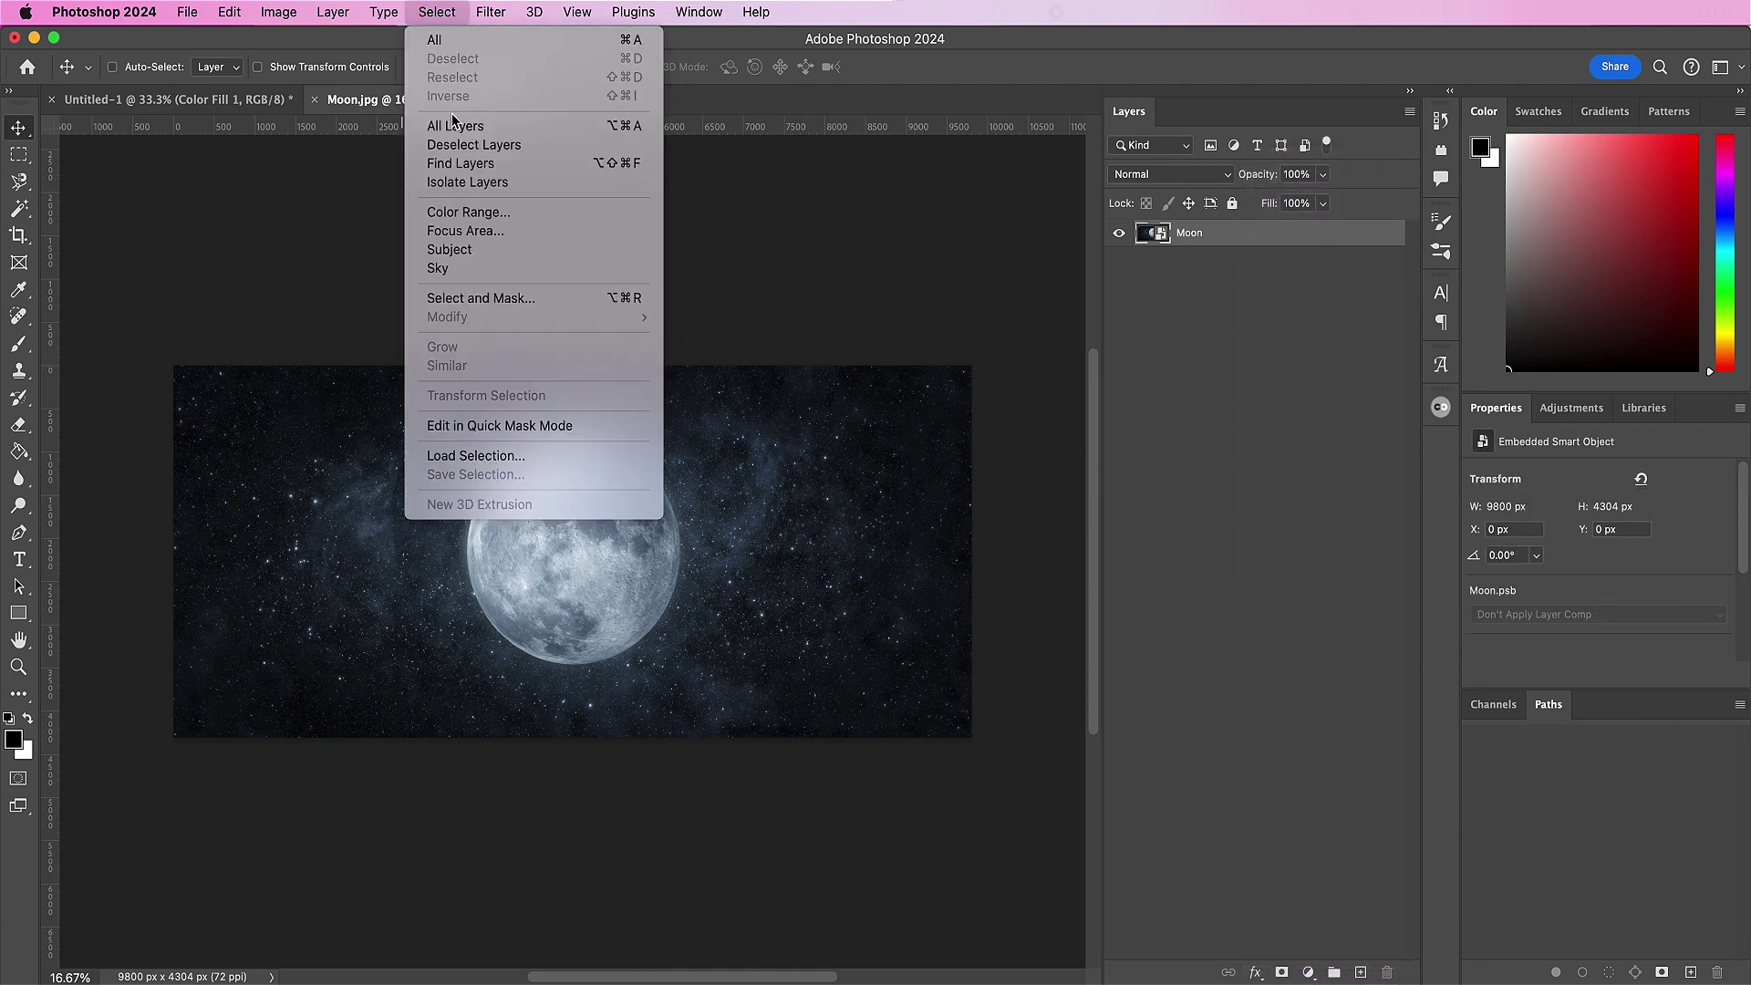
{"action": "left_click", "coordinate": [484, 249]}
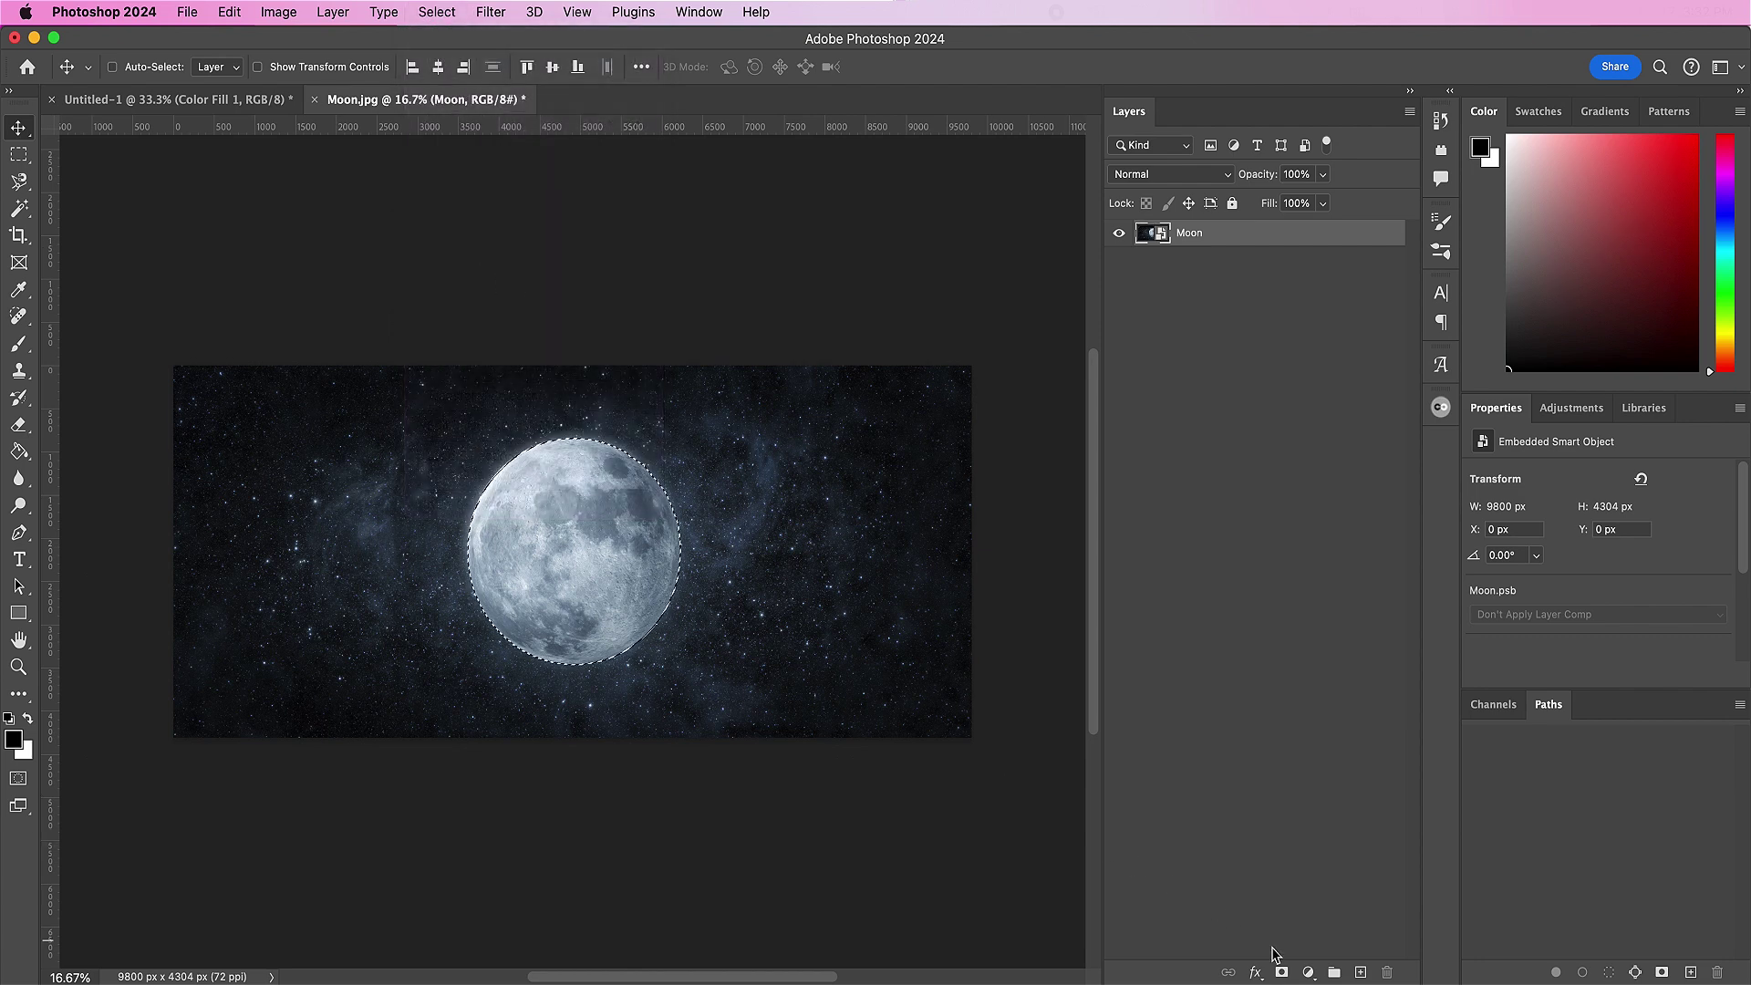
{"action": "left_click", "coordinate": [1282, 972]}
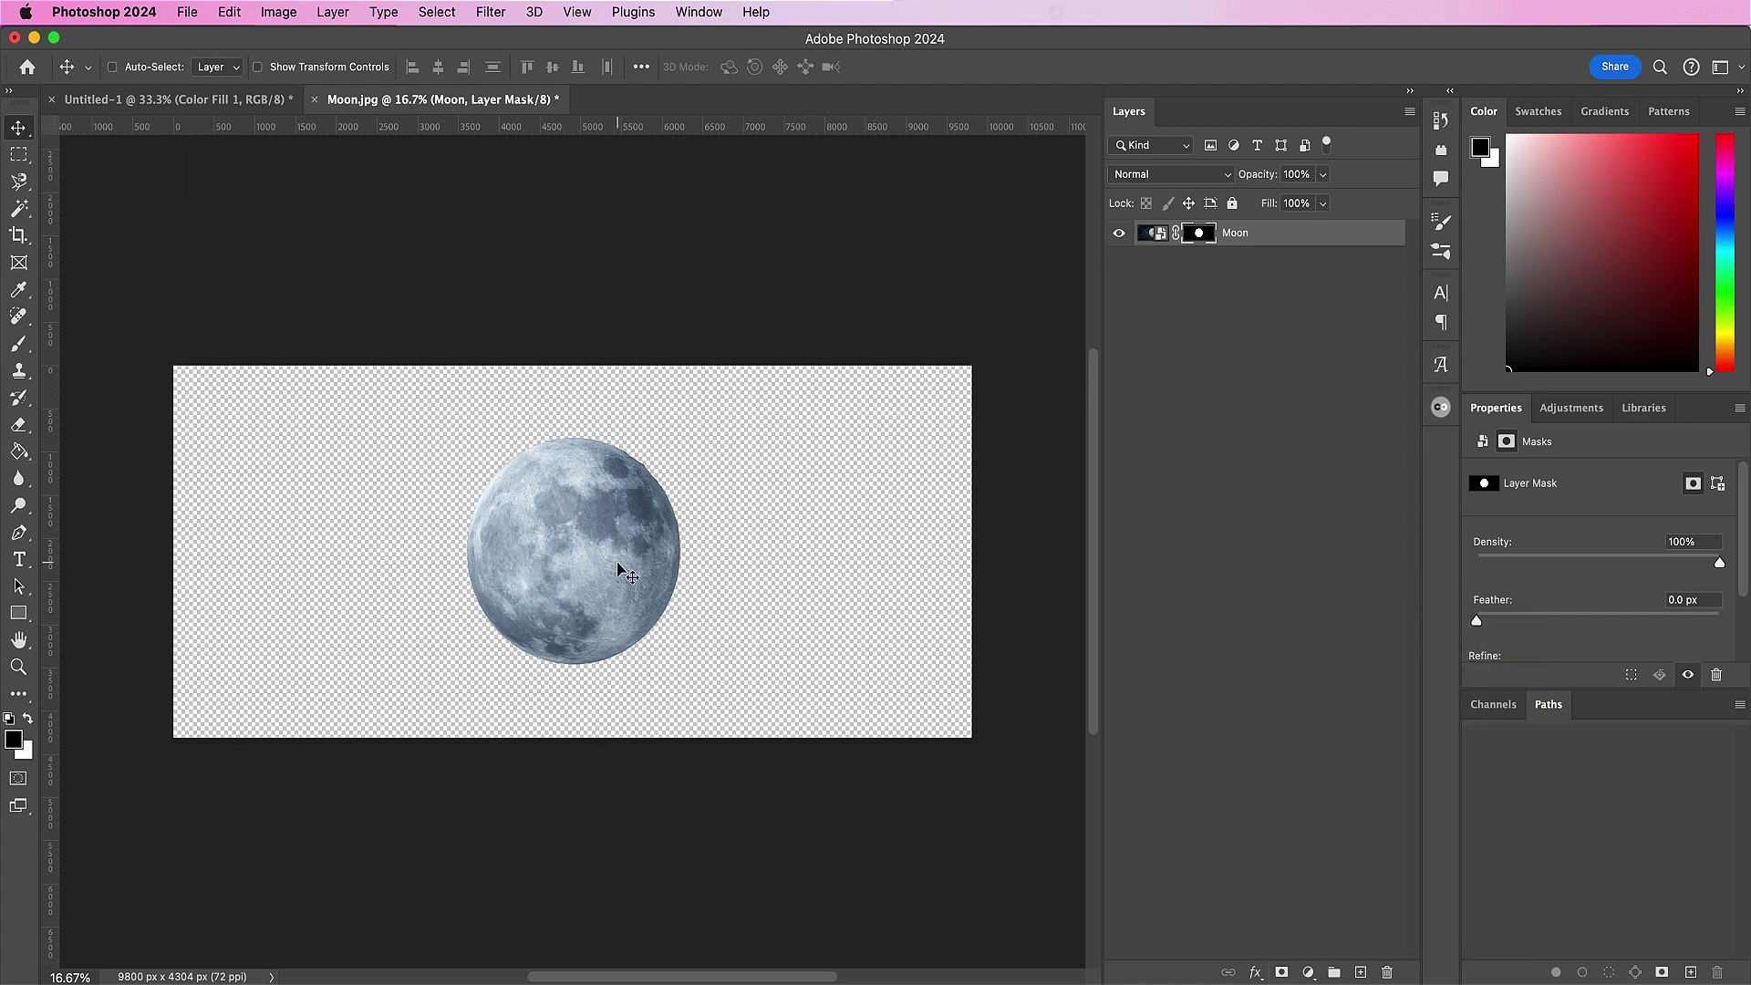
{"action": "left_click", "coordinate": [1154, 235]}
{"action": "left_click", "coordinate": [598, 538]}
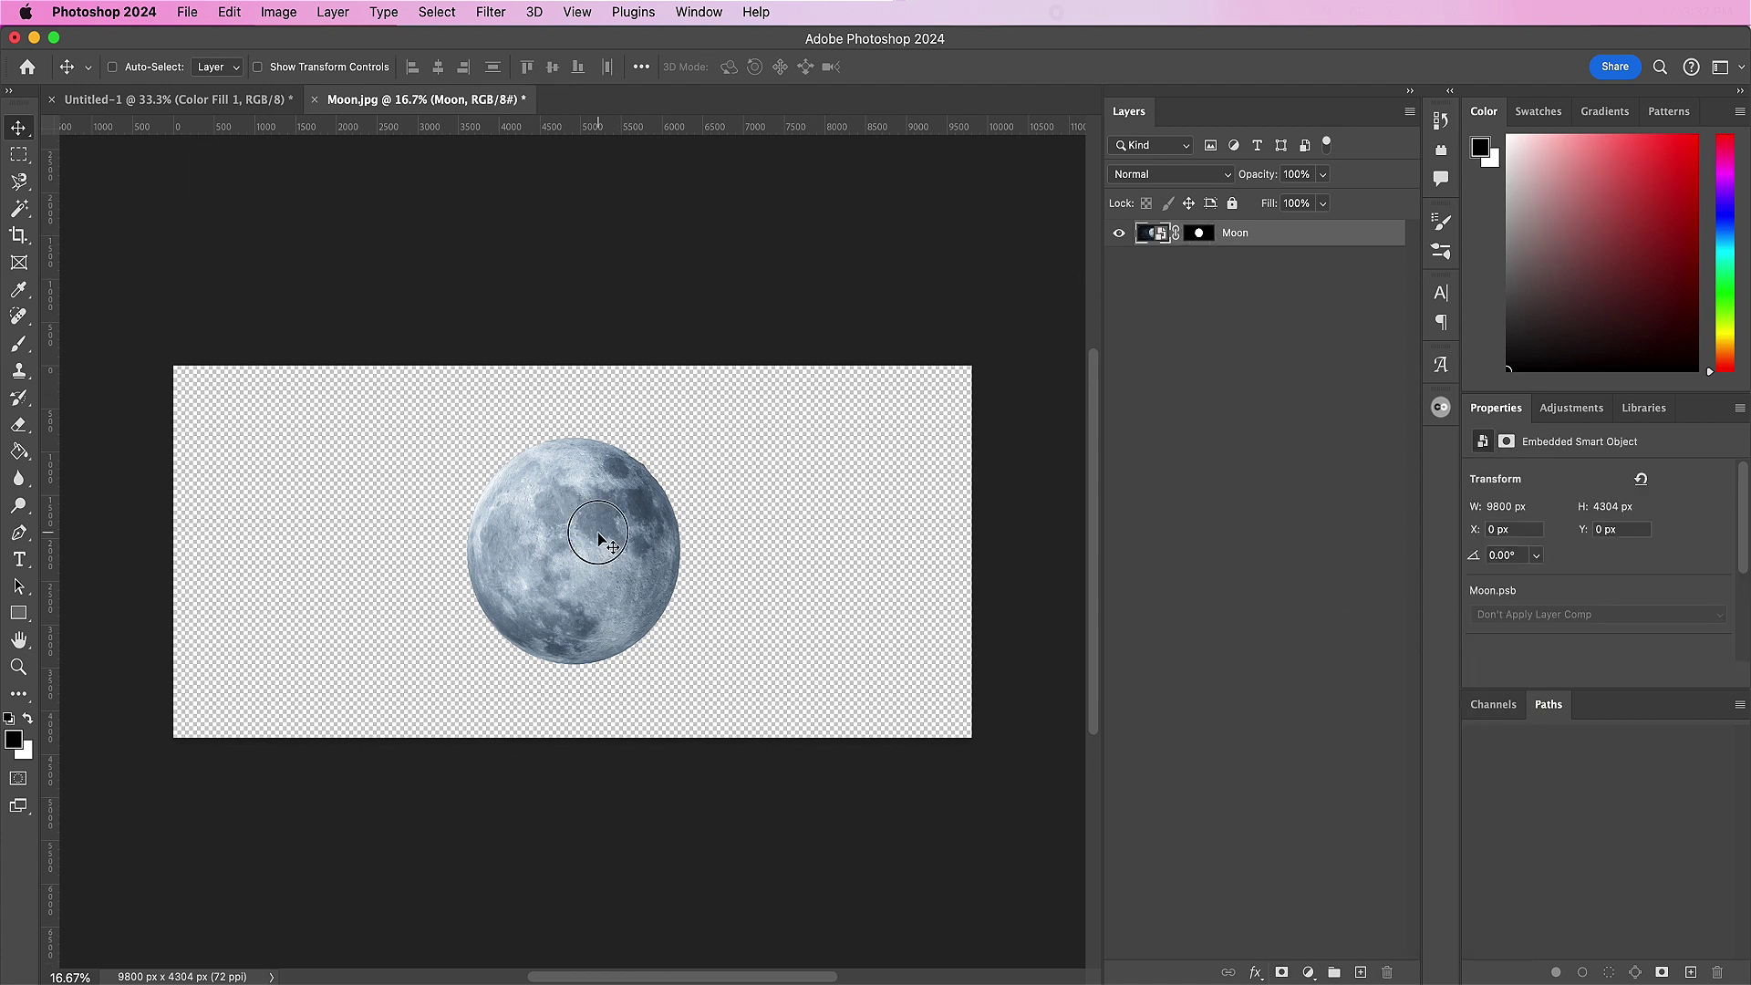
{"action": "left_click_drag", "start_coordinate": [598, 538], "coordinate": [577, 444]}
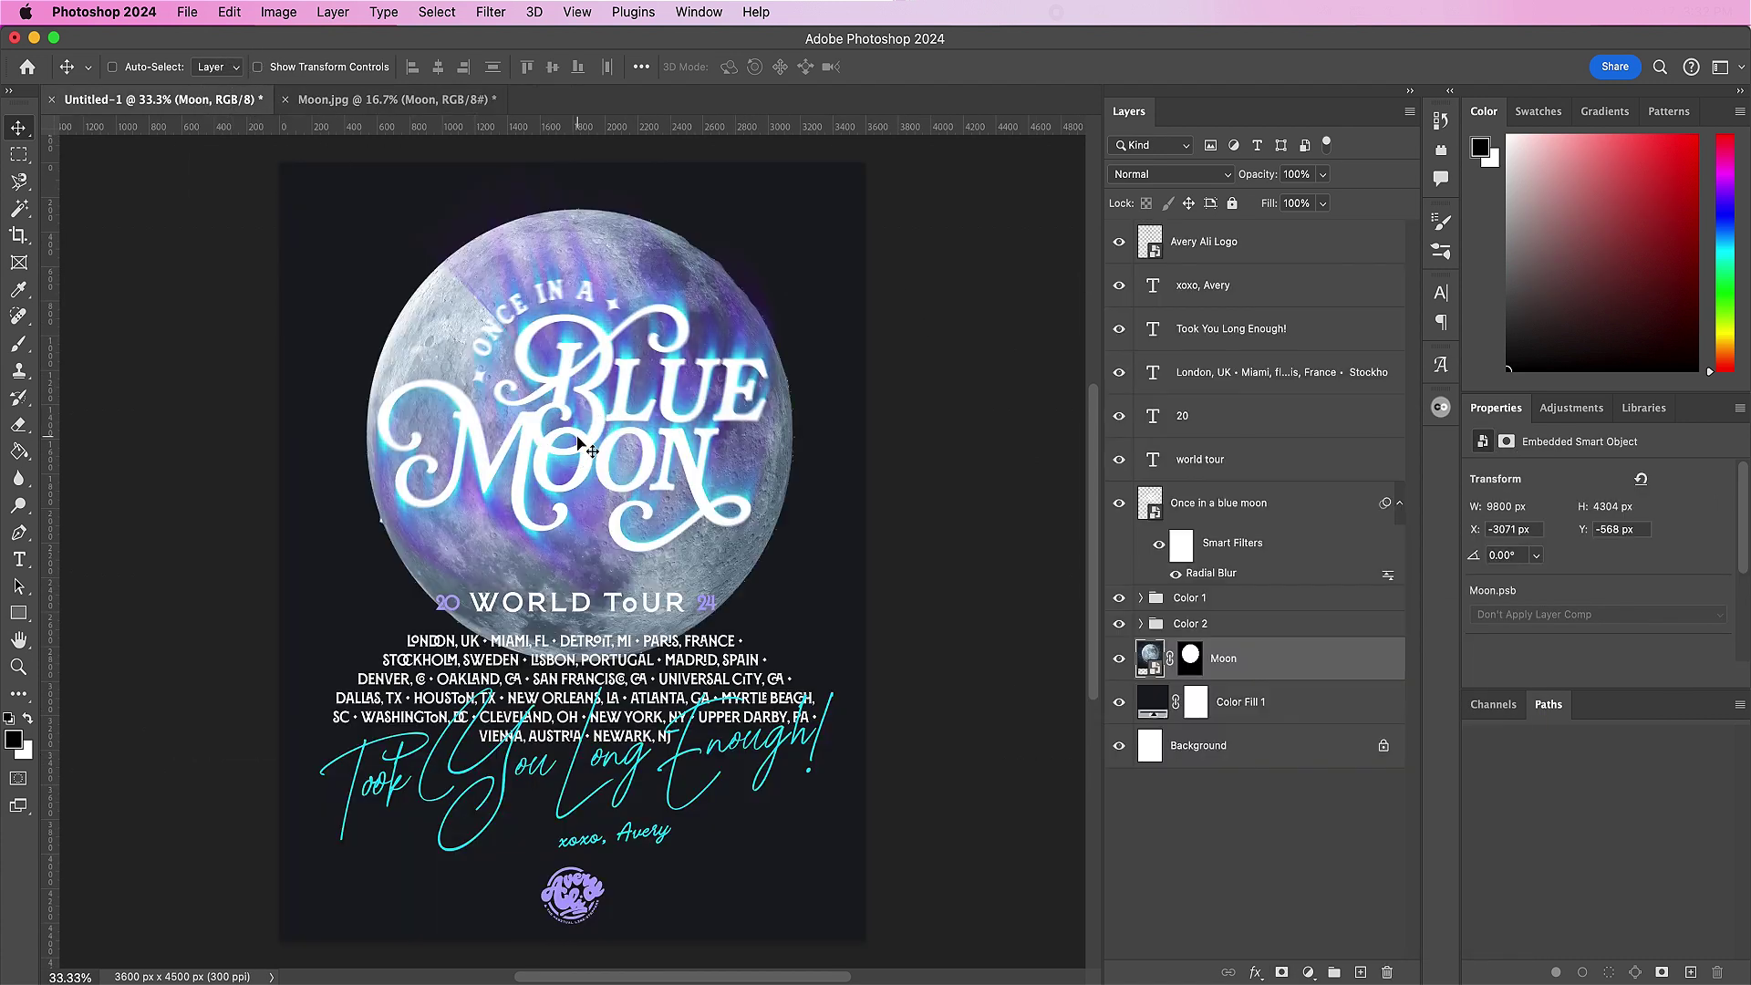
Step: Scale the moon down to about 68% and lower it slightly behind the Blue Moon logo
{"action": "key", "text": "super+t"}
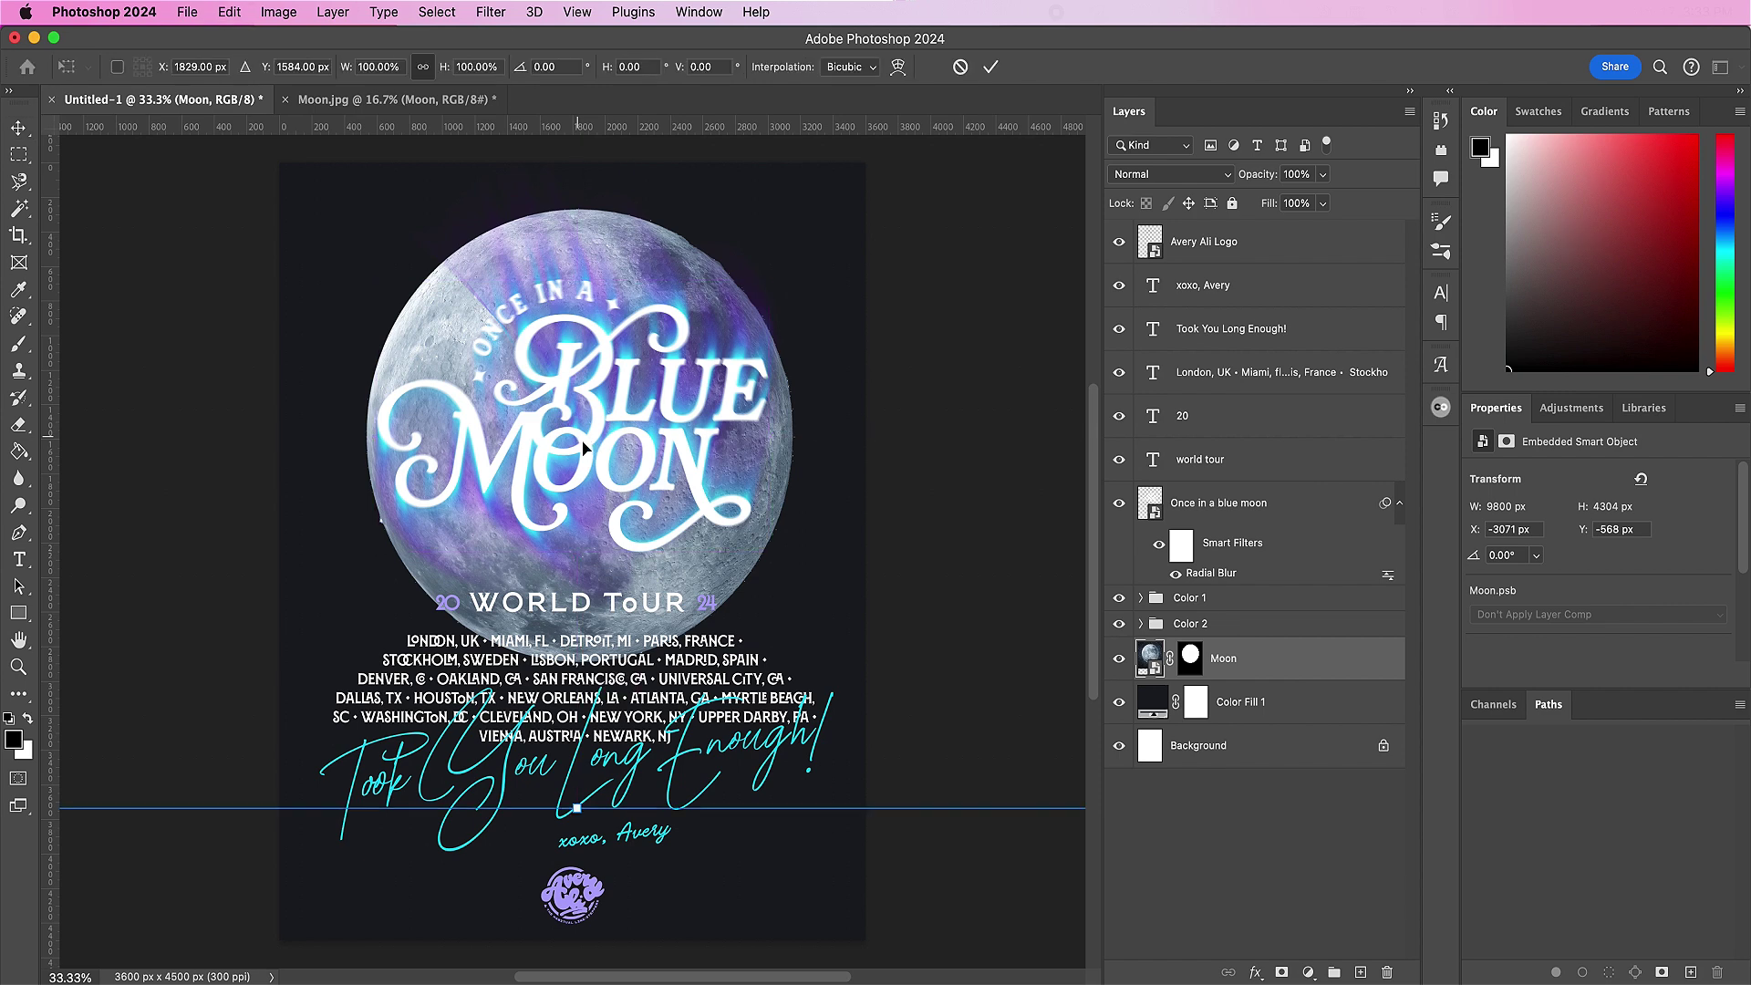
{"action": "left_click_drag", "start_coordinate": [573, 808], "coordinate": [575, 570]}
{"action": "left_click_drag", "start_coordinate": [587, 463], "coordinate": [576, 507]}
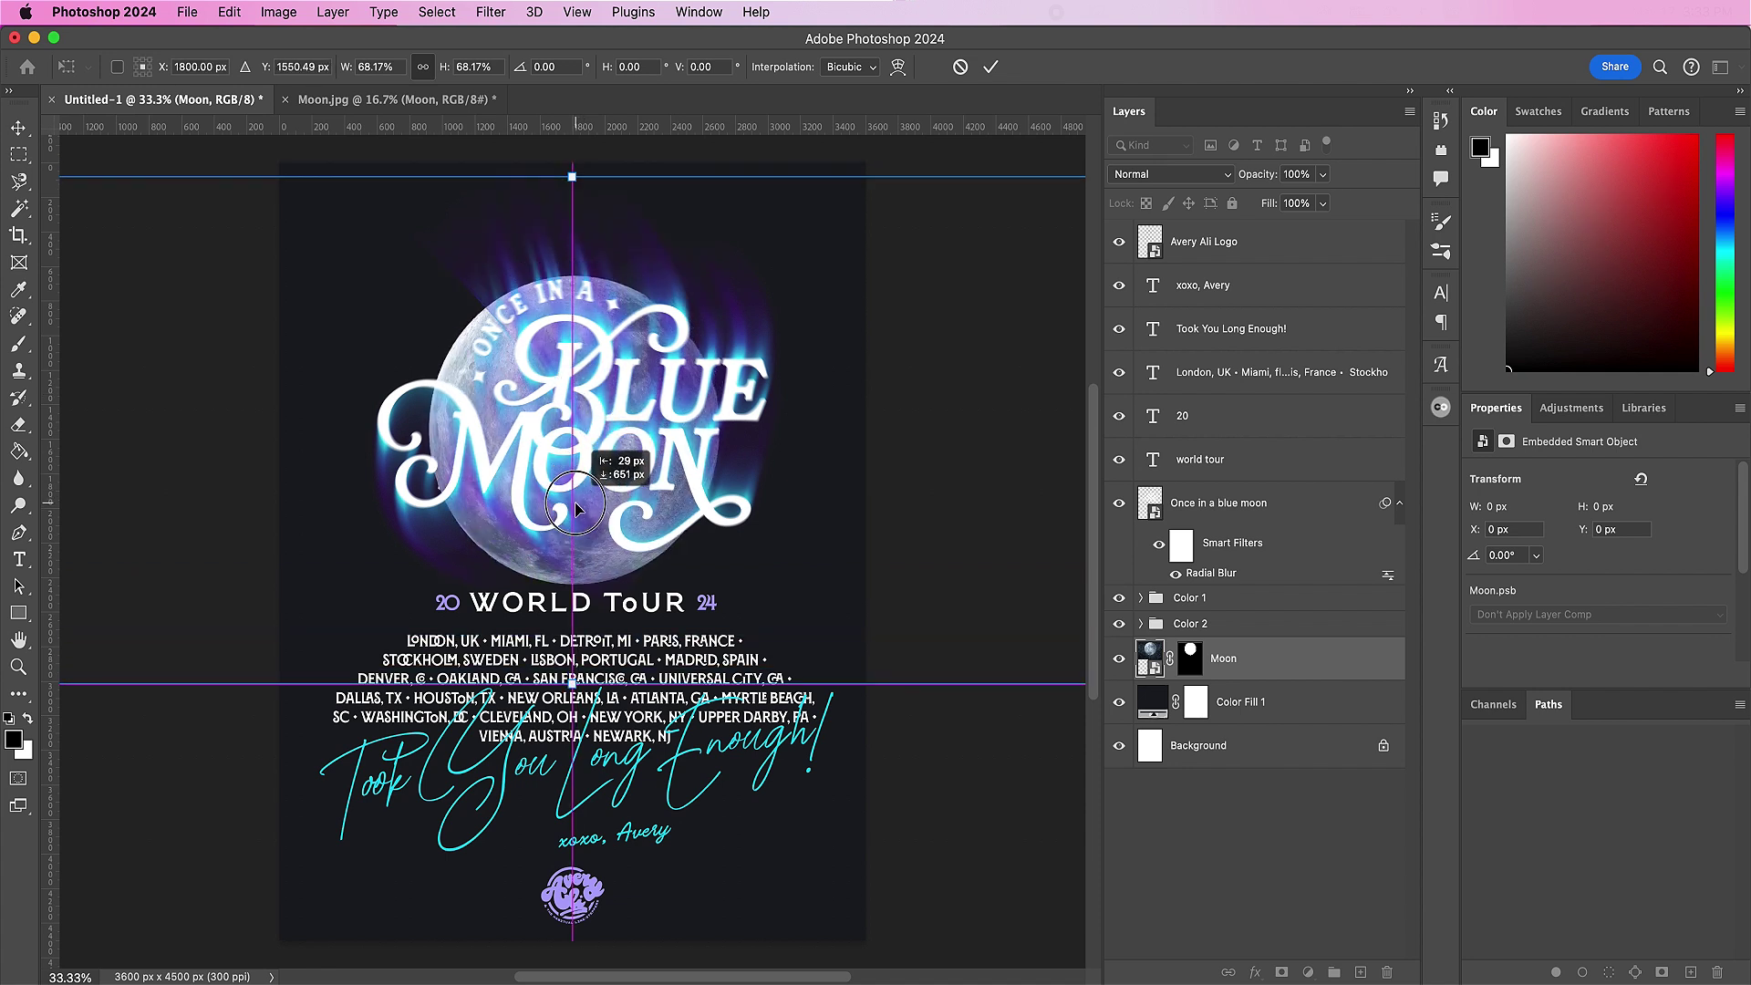
{"action": "left_click_drag", "start_coordinate": [575, 507], "coordinate": [582, 523]}
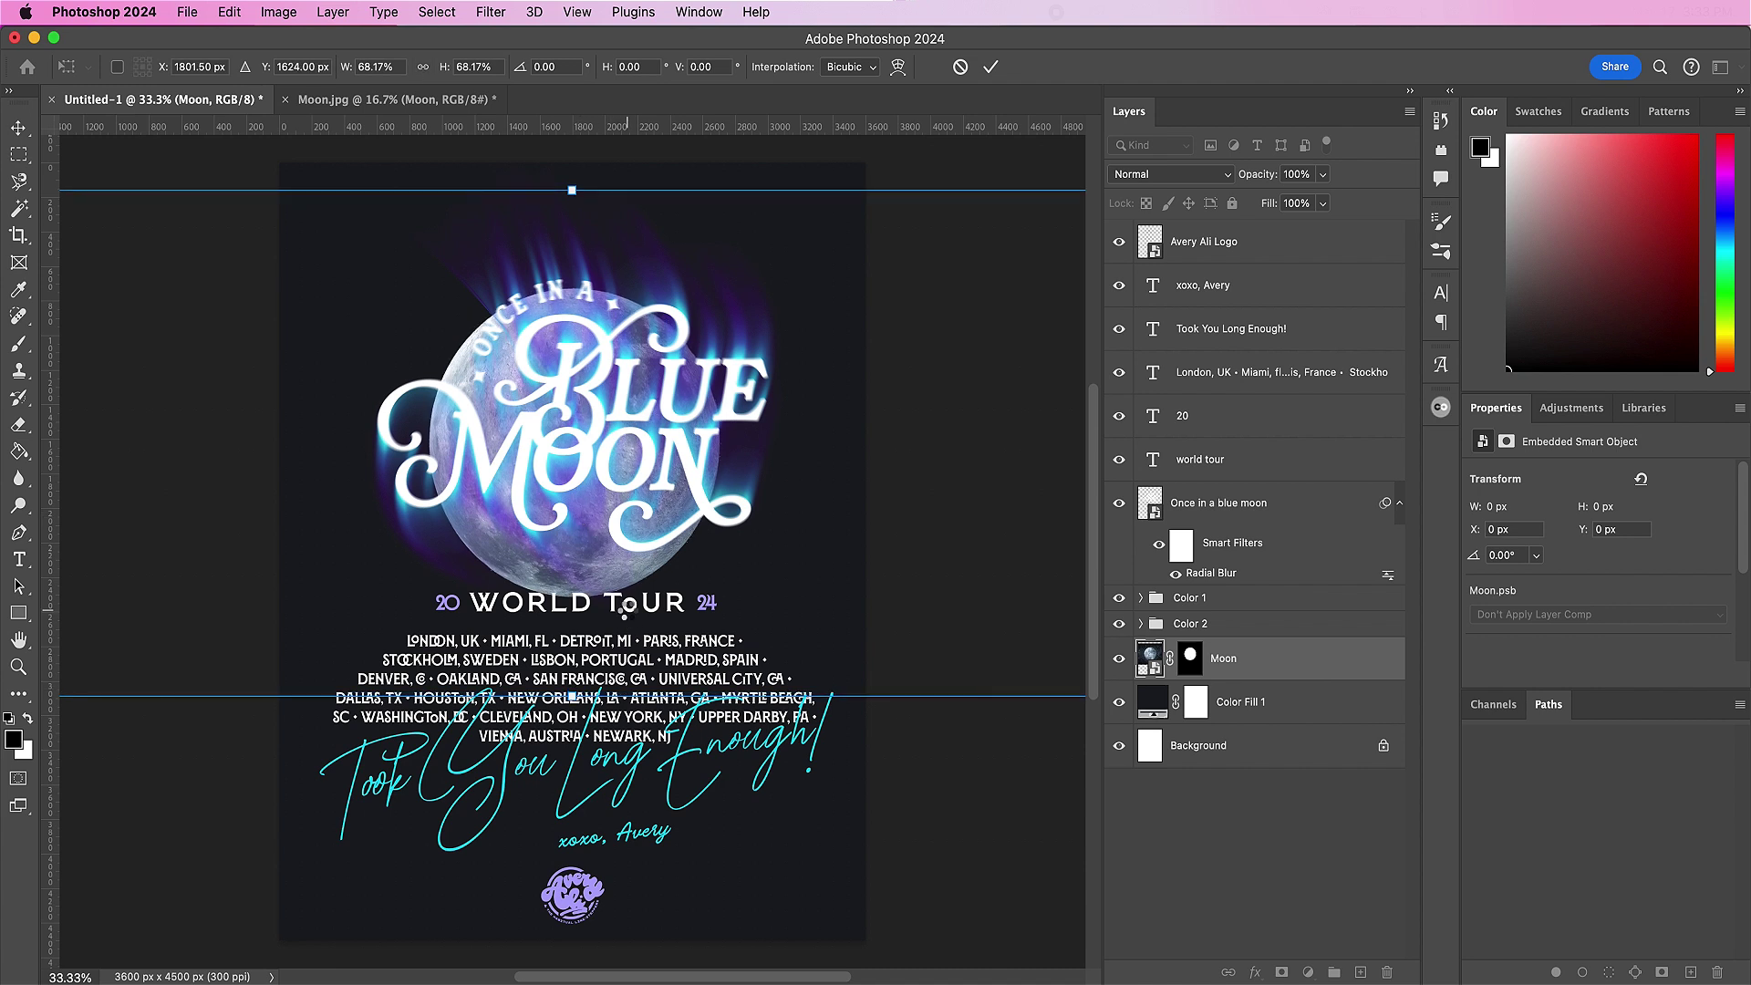
{"action": "key", "text": "Return"}
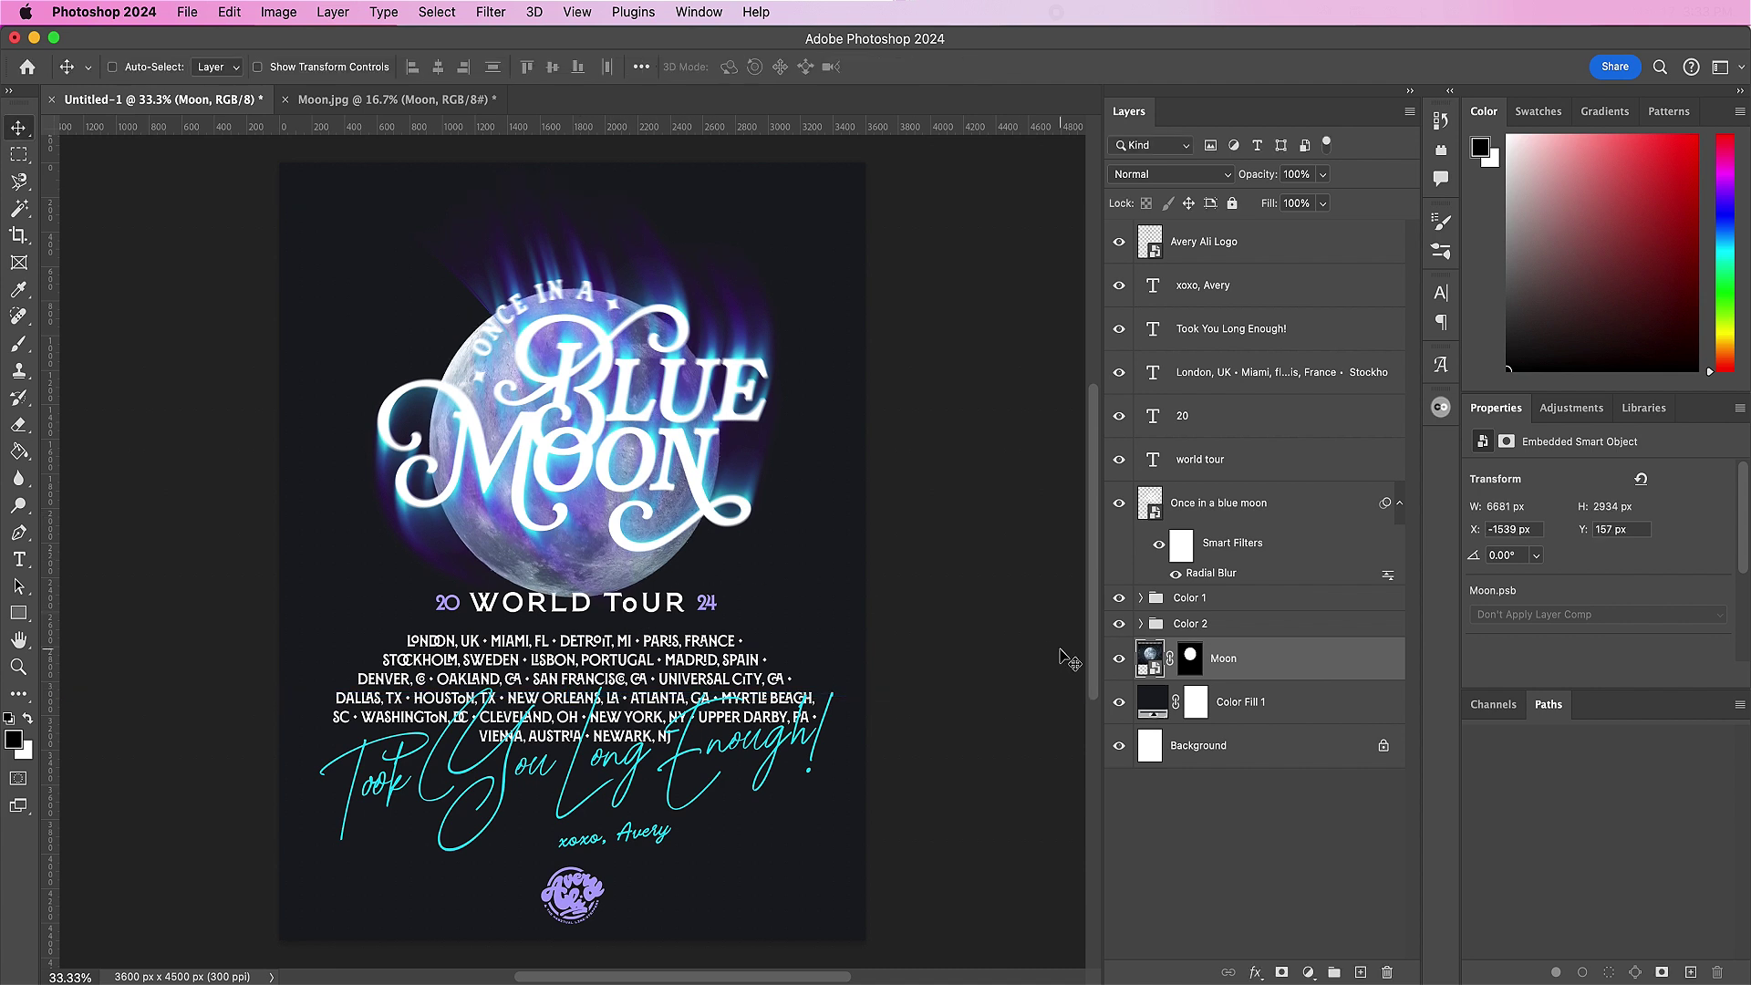
Step: Apply a Gaussian Blur with a 60-pixel radius to the Moon layer's mask
{"action": "left_click", "coordinate": [1189, 660]}
{"action": "left_click", "coordinate": [488, 13]}
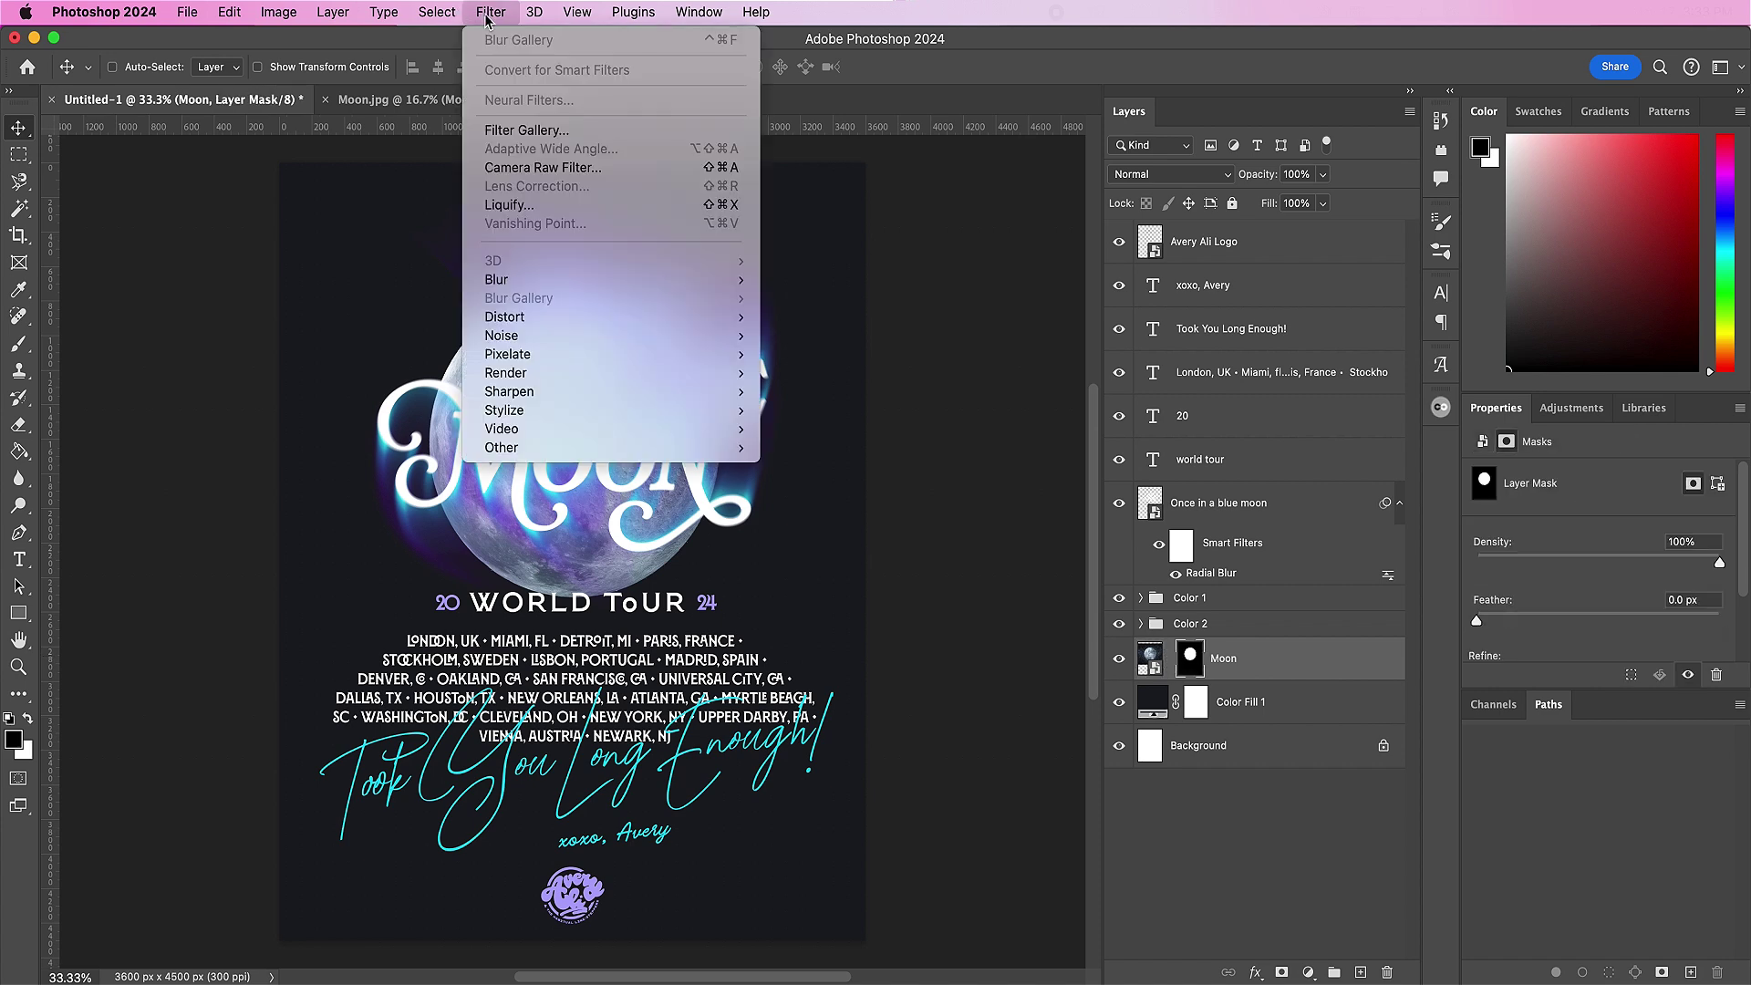
{"action": "mouse_move", "coordinate": [629, 279]}
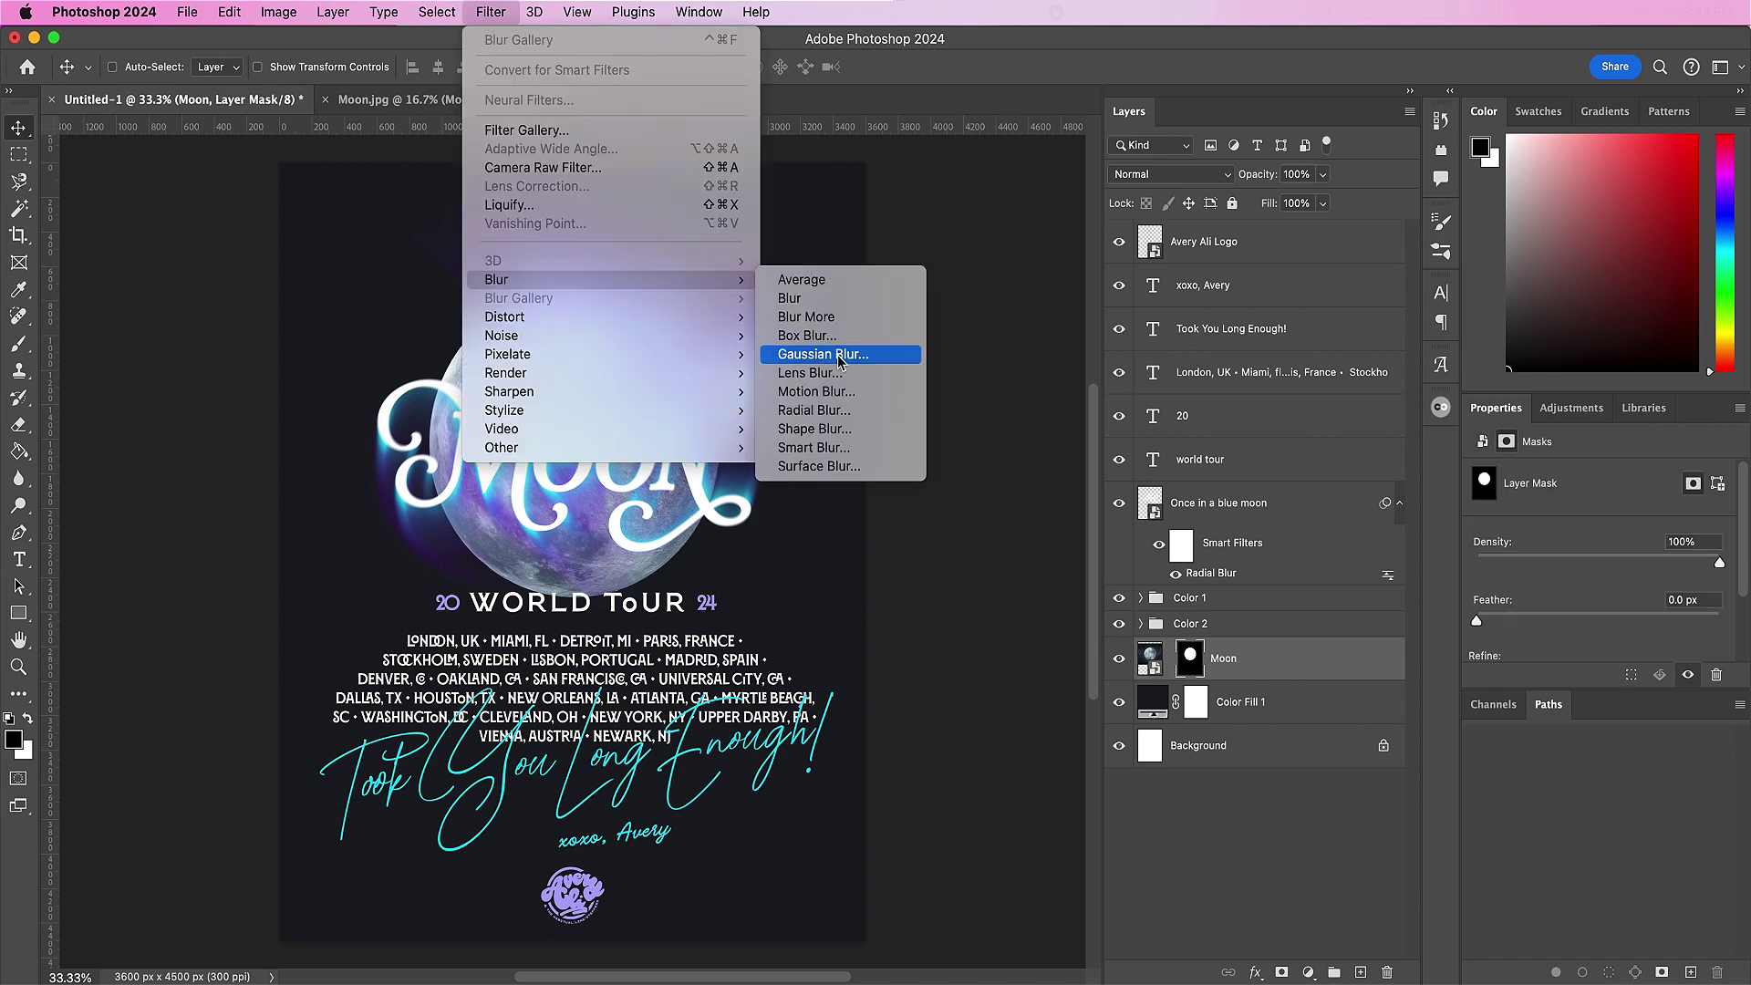
{"action": "left_click", "coordinate": [839, 362]}
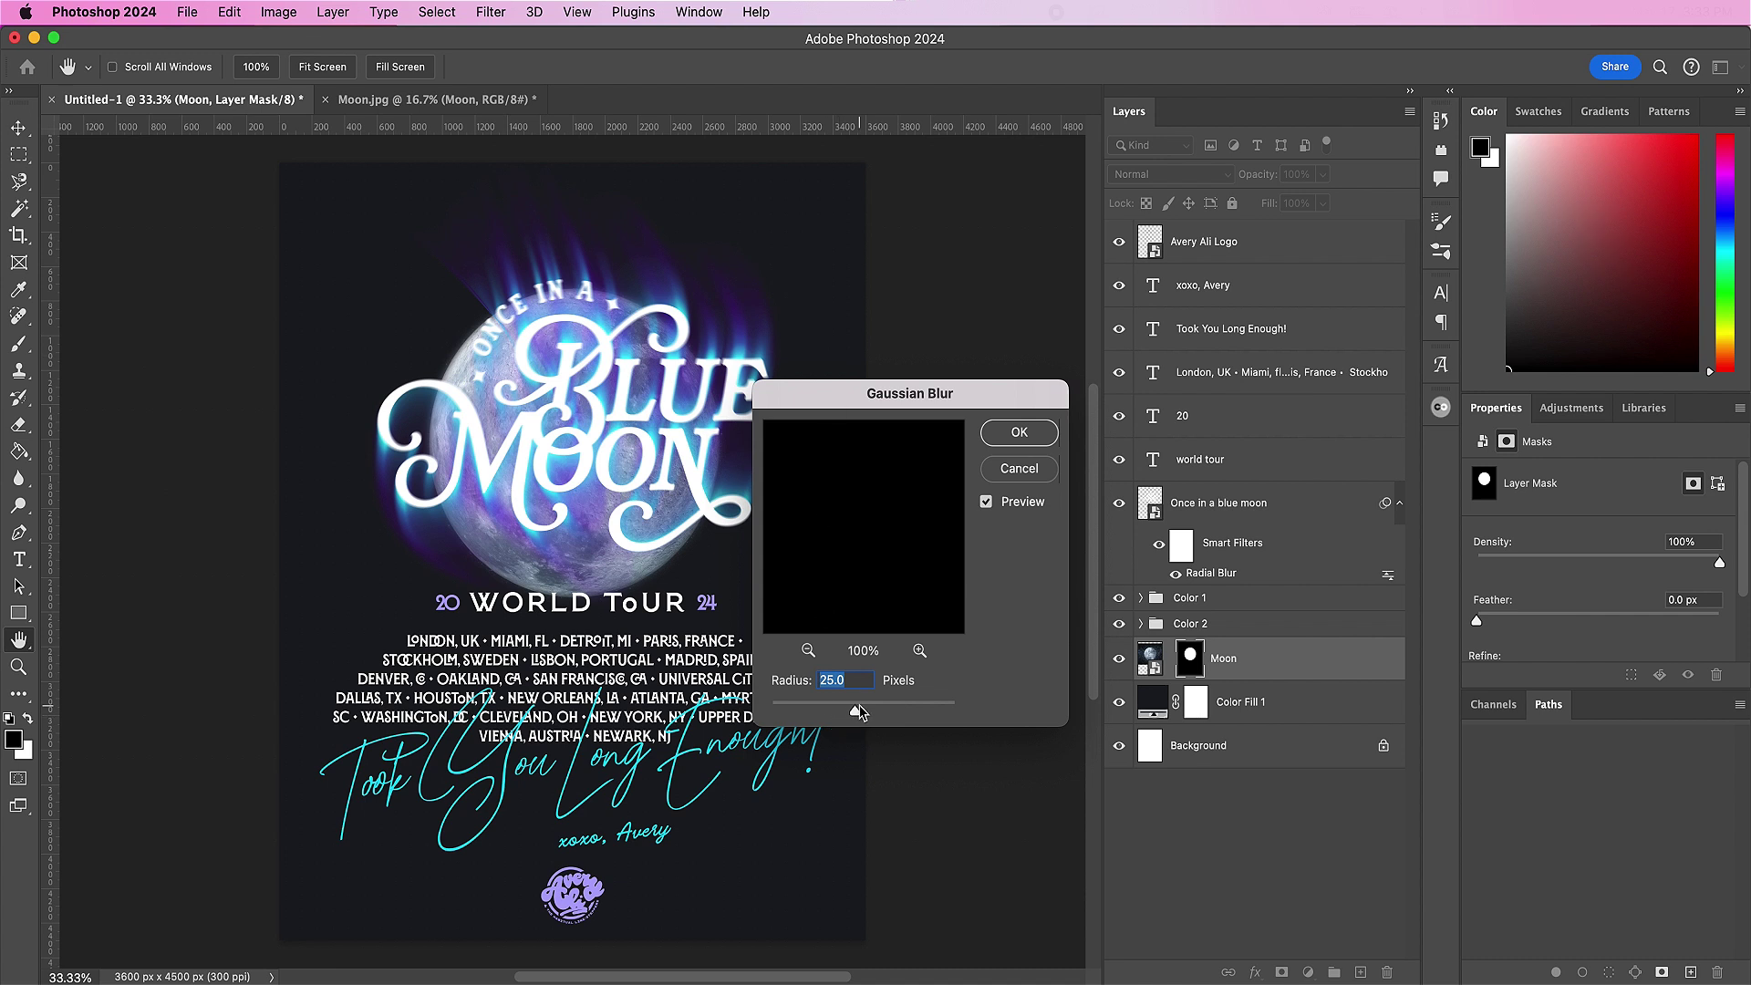
{"action": "left_click_drag", "start_coordinate": [861, 710], "coordinate": [876, 711]}
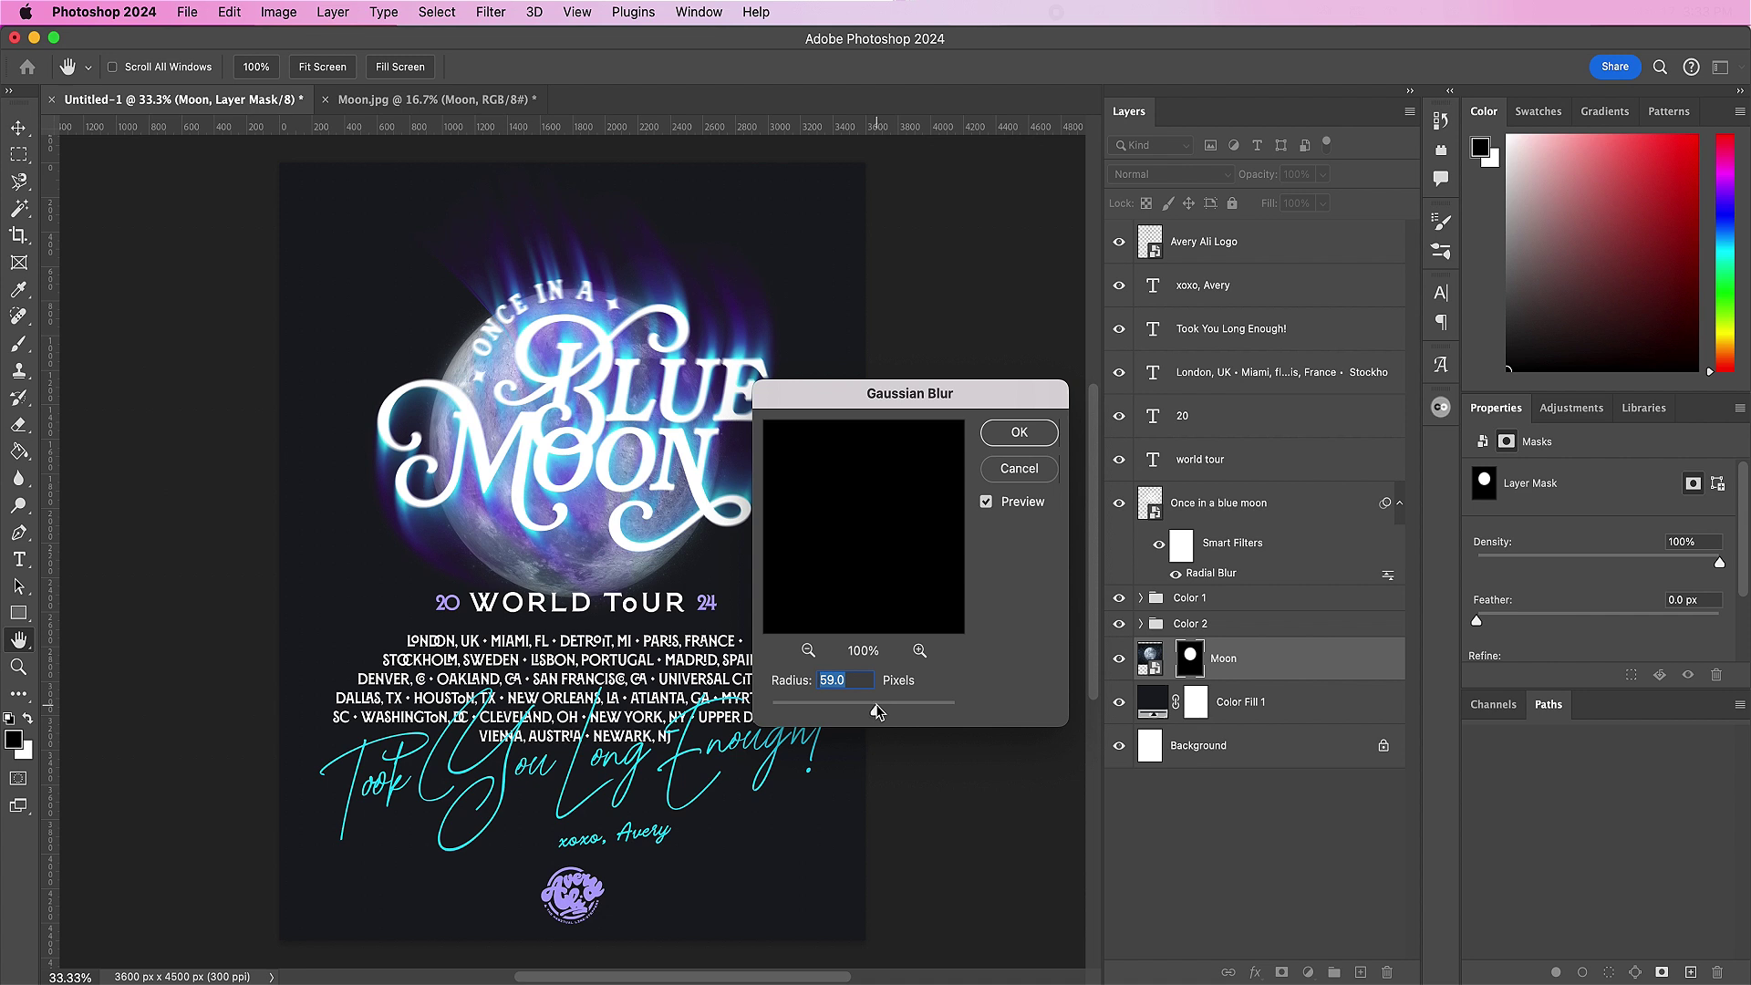
{"action": "type", "text": "60"}
{"action": "key", "text": "Return"}
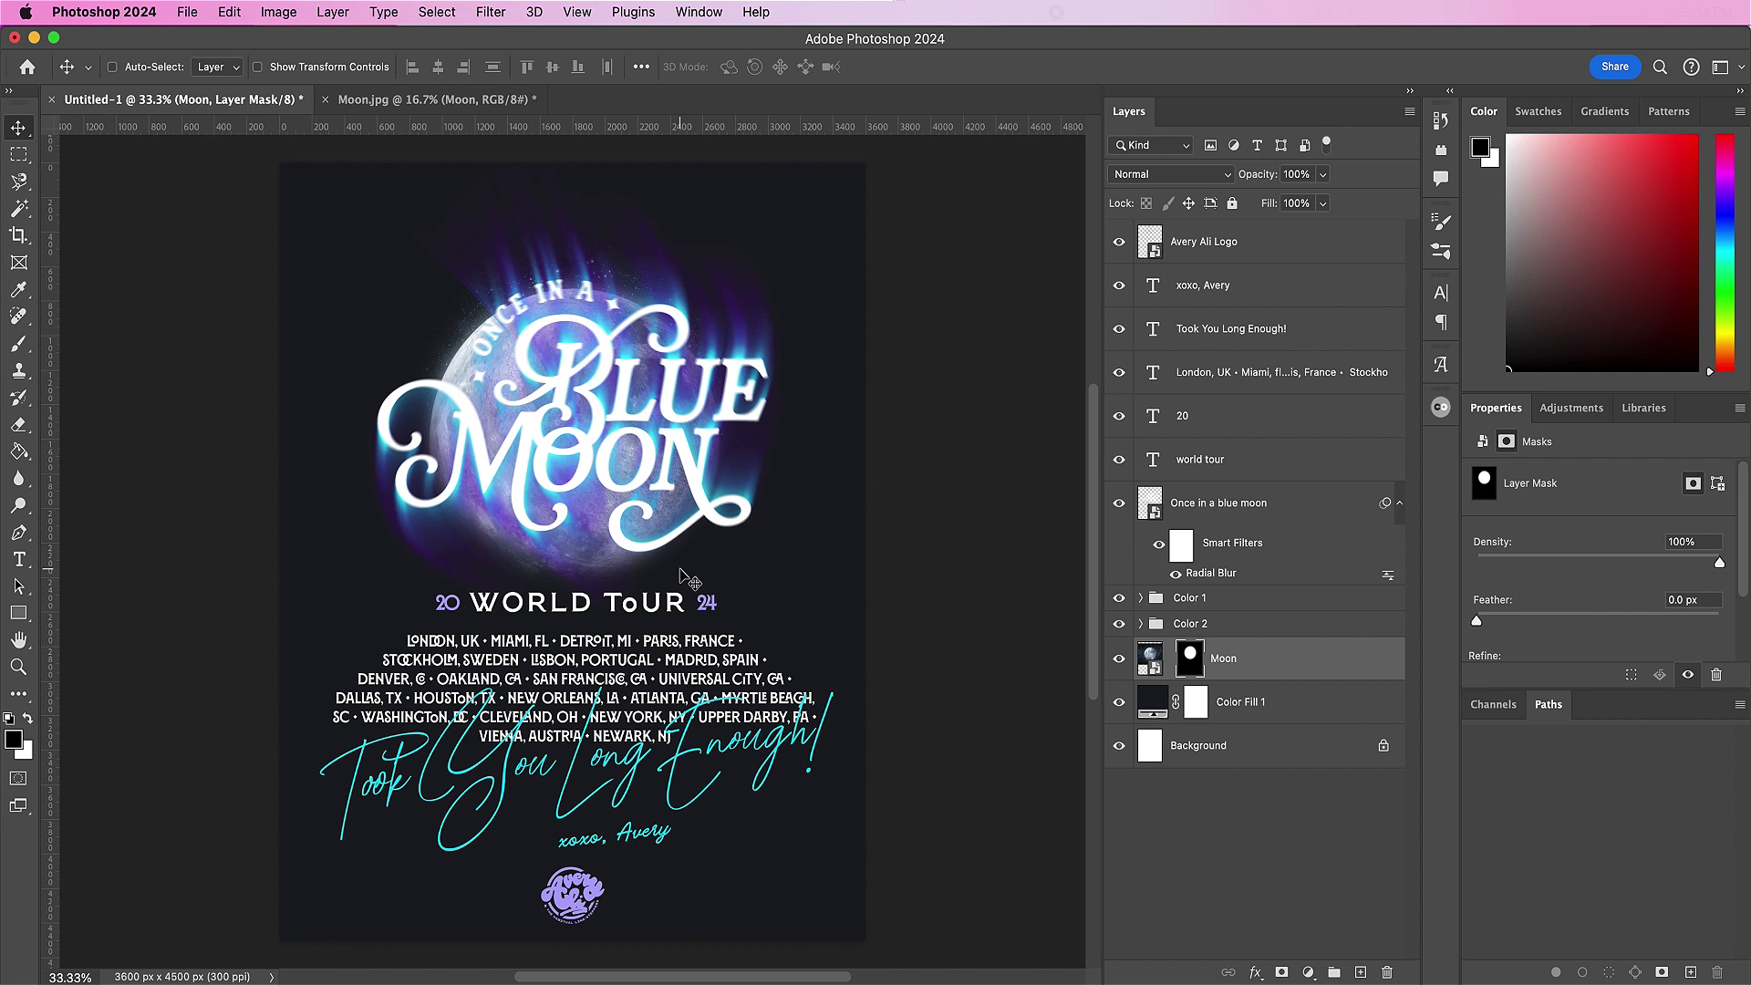
Step: Add a Gradient Map adjustment layer above the moon and open its gradient editor
{"action": "left_click", "coordinate": [1155, 665]}
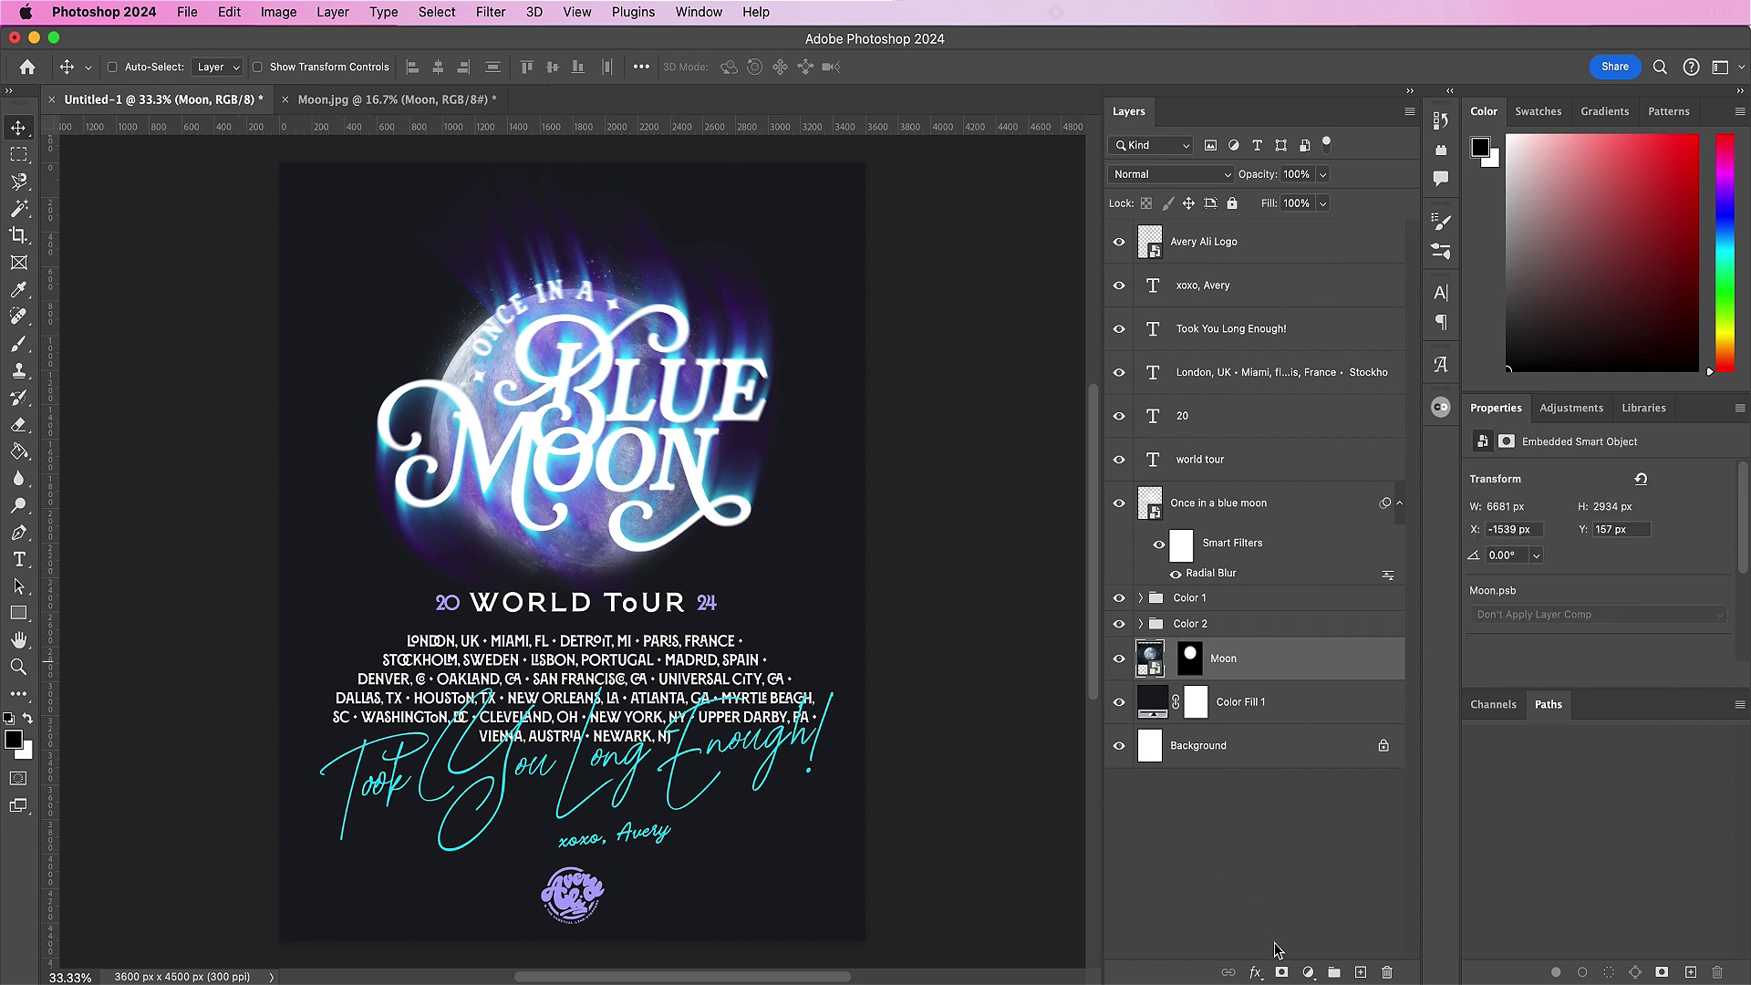
{"action": "left_click", "coordinate": [1305, 973]}
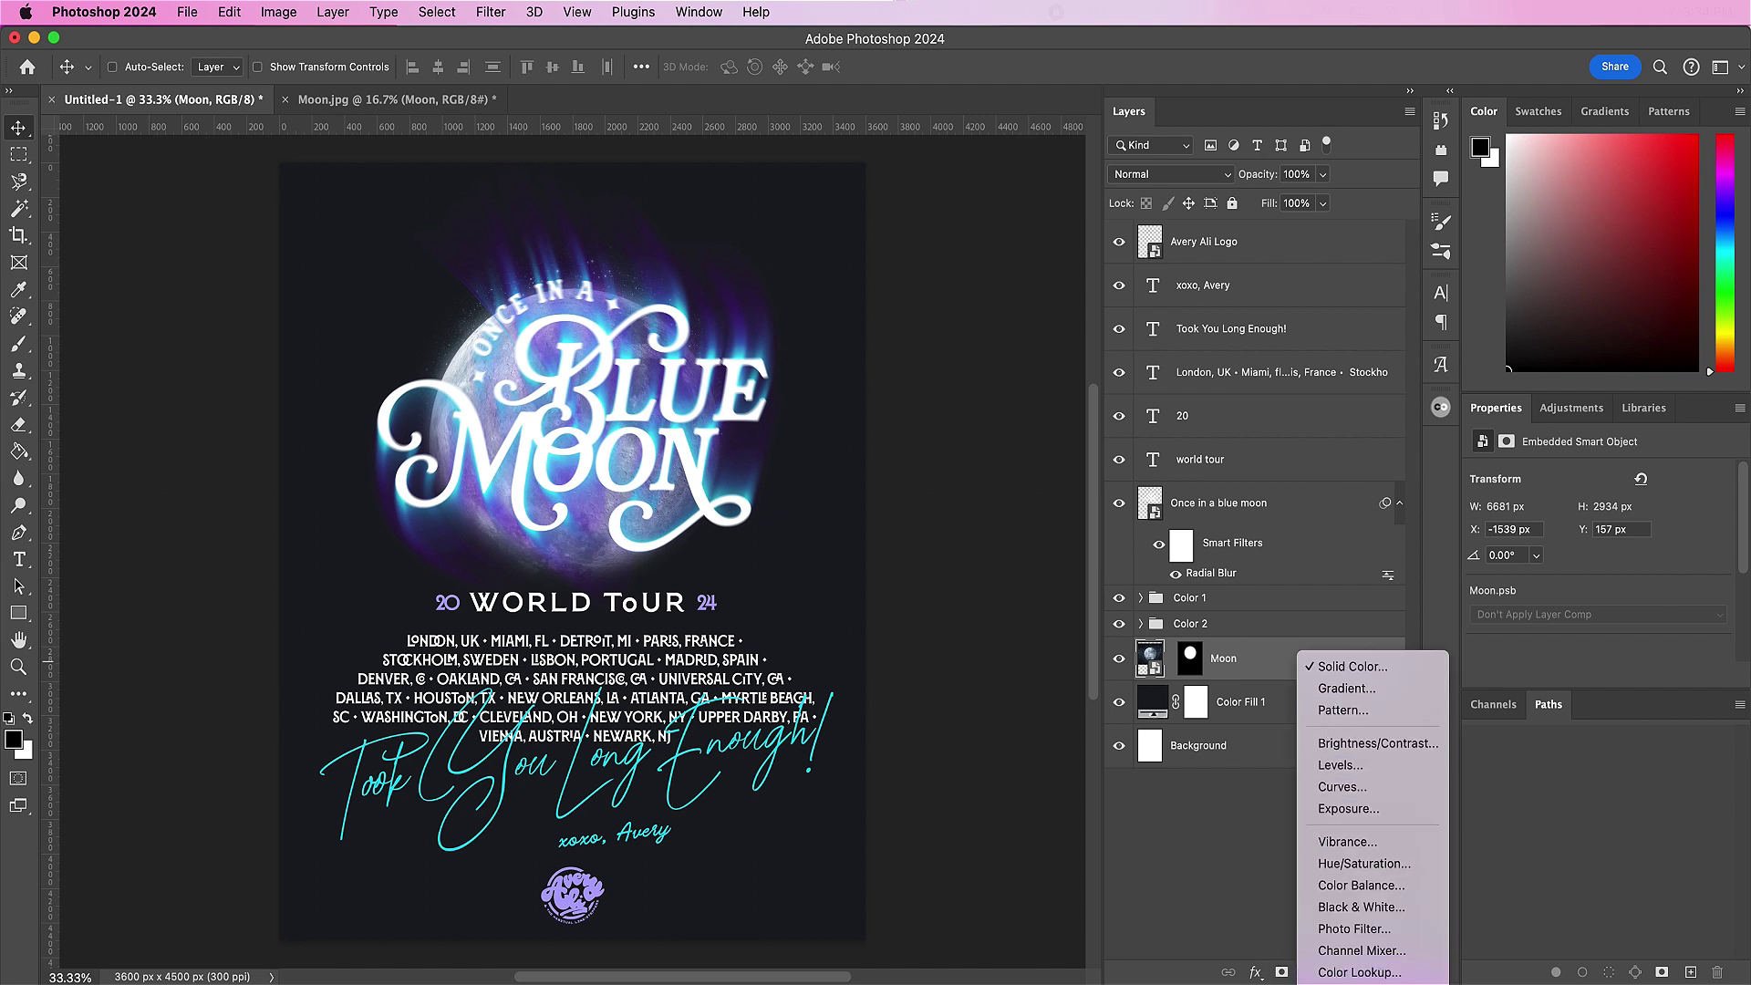
{"action": "left_click", "coordinate": [1358, 972]}
{"action": "left_click", "coordinate": [1154, 660]}
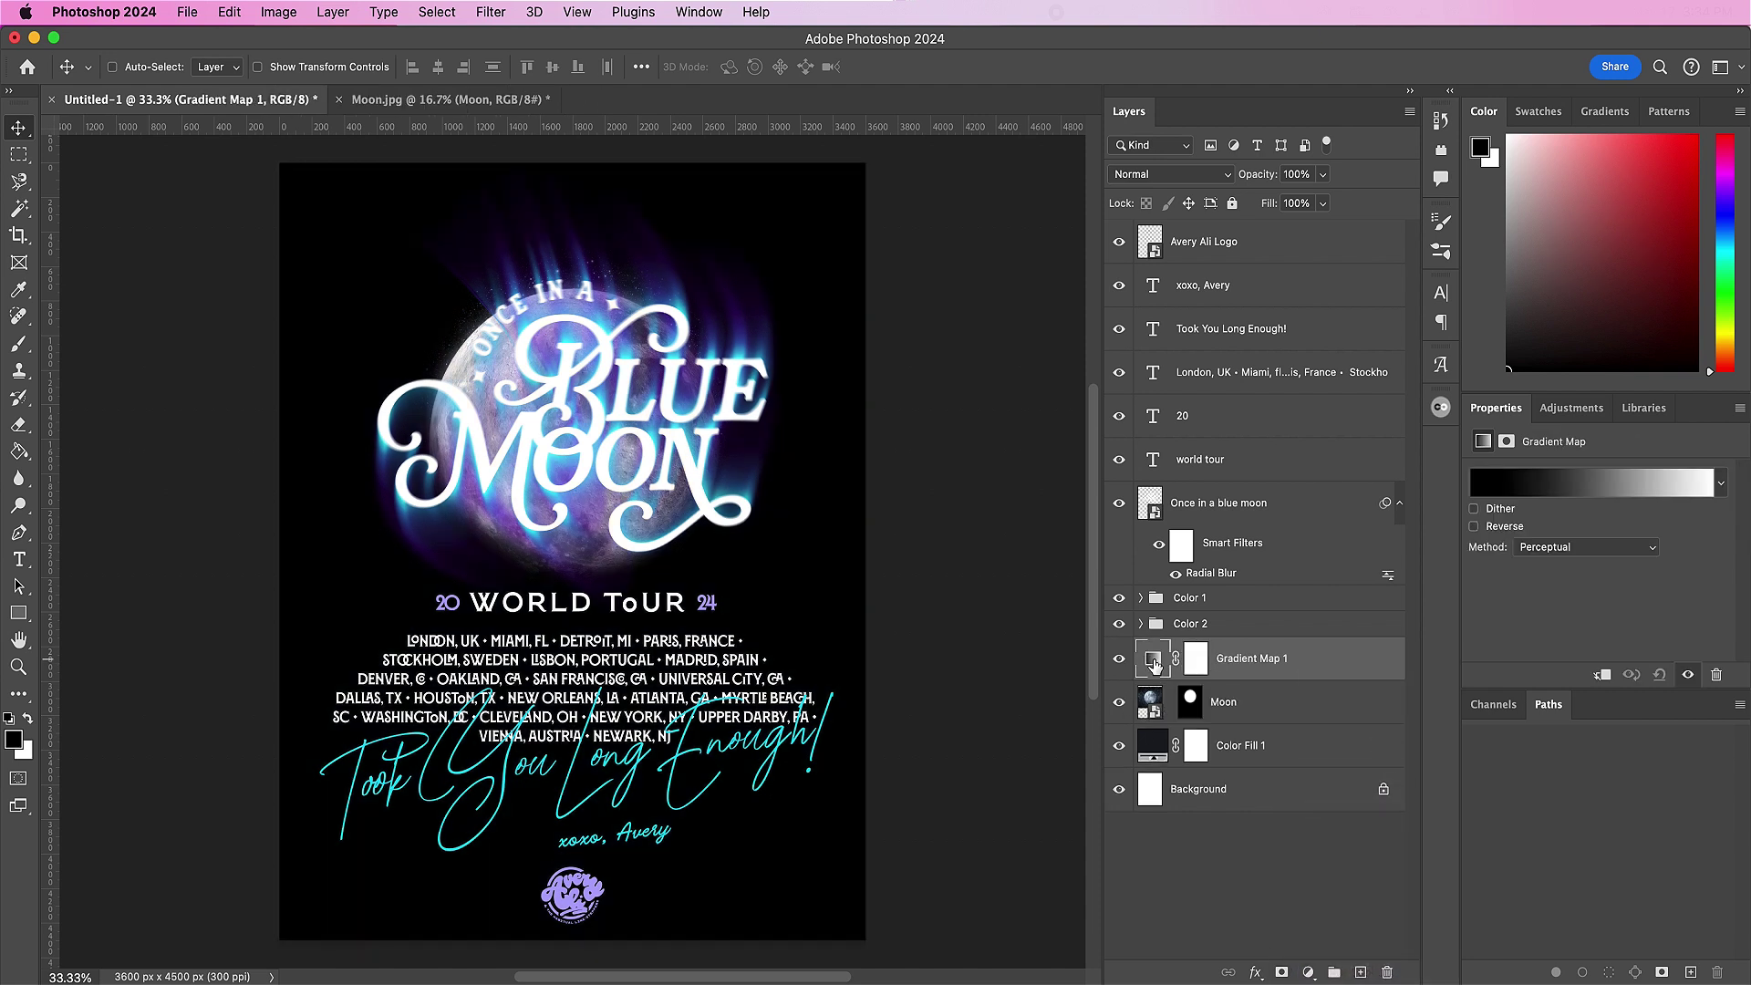
{"action": "left_click", "coordinate": [1532, 488]}
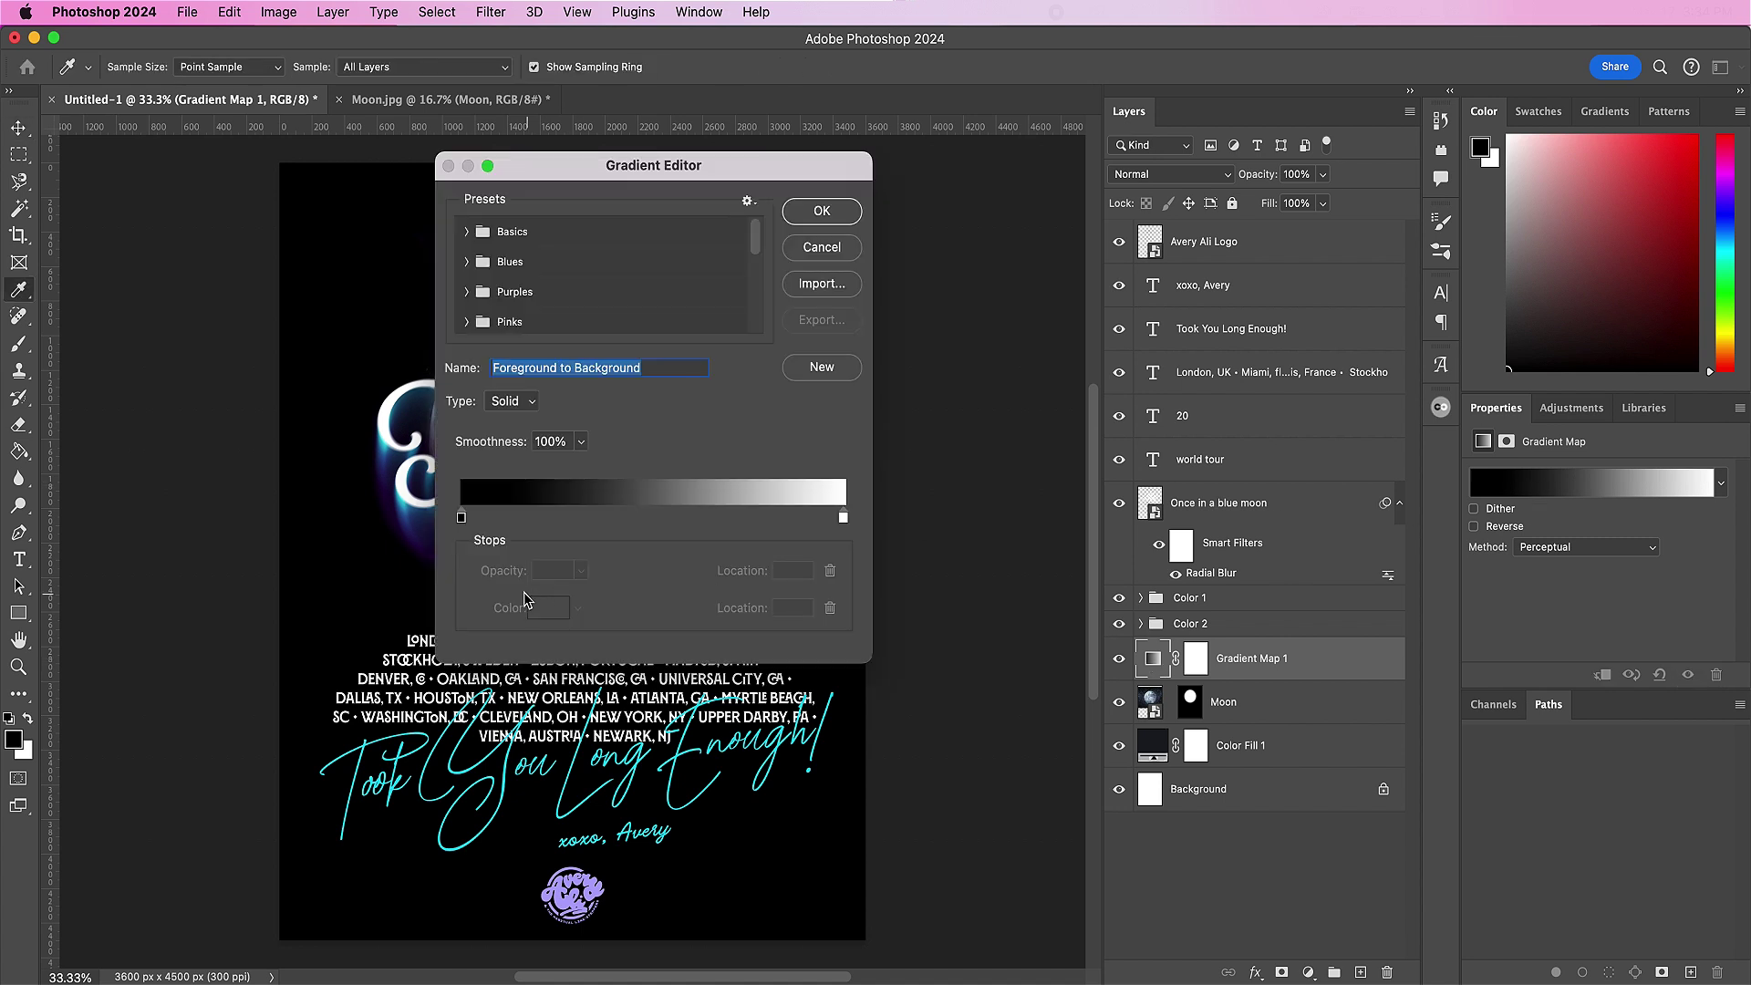
Step: Set the gradient's left stop to 50bafd and right stop to c486ff
{"action": "left_click", "coordinate": [462, 518]}
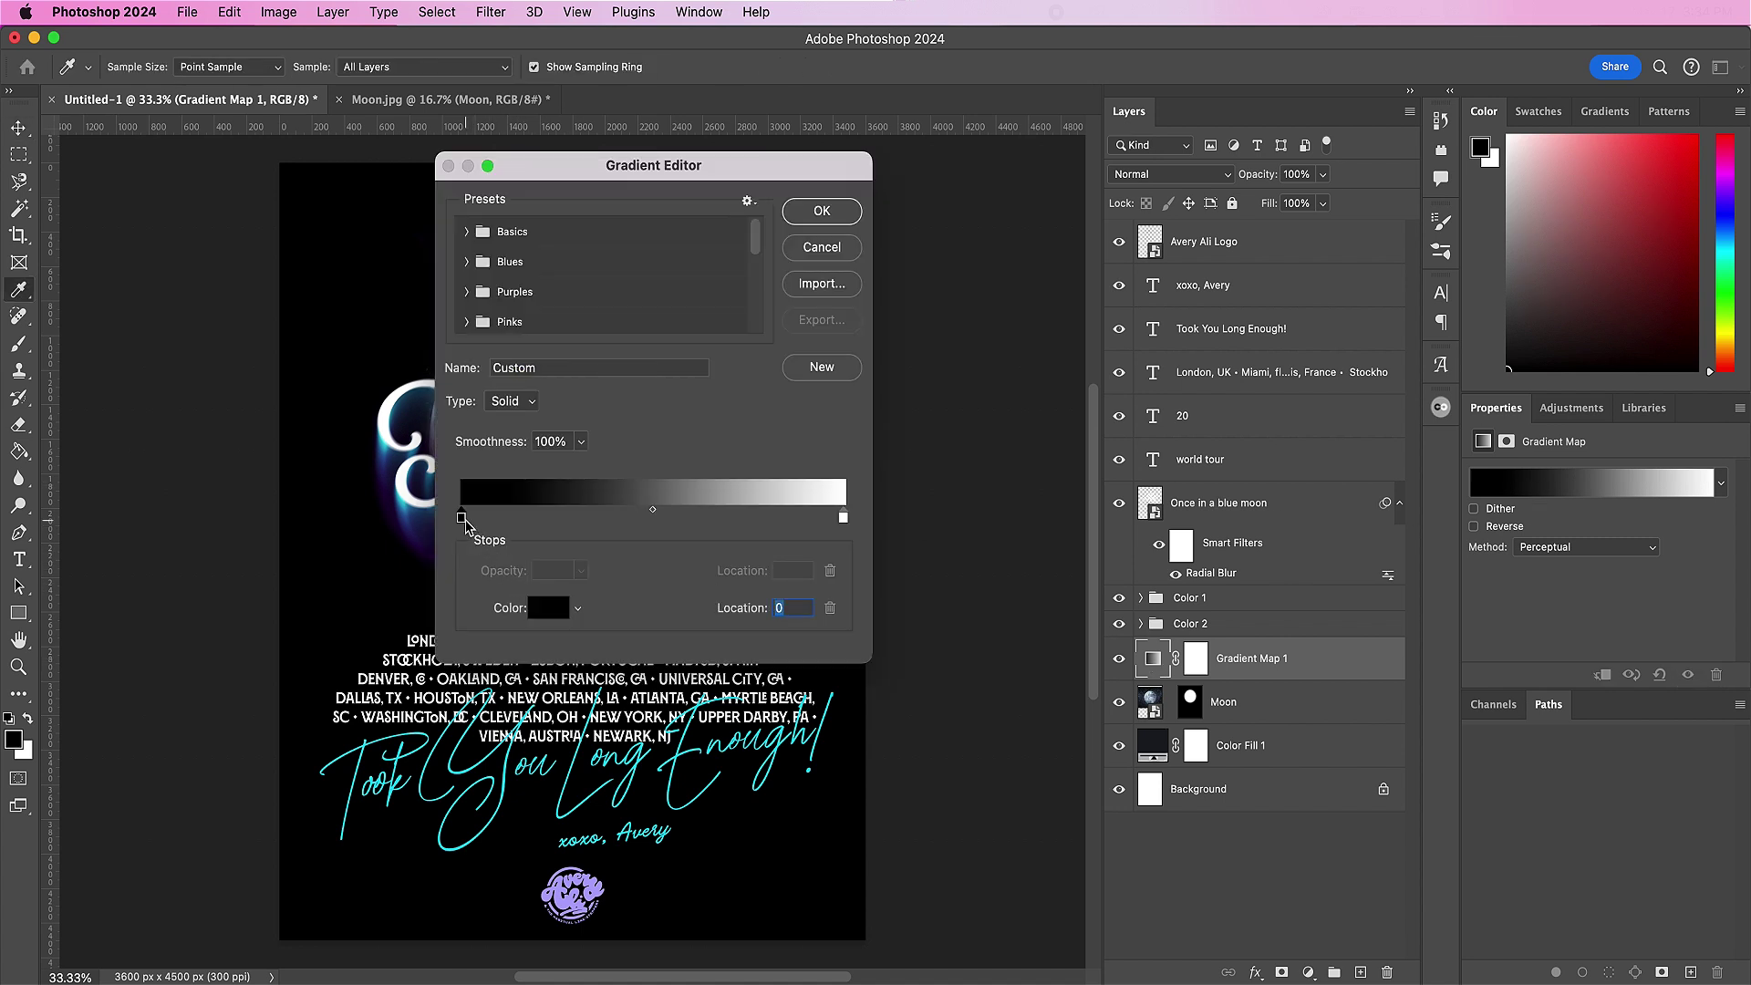
{"action": "left_click", "coordinate": [547, 608]}
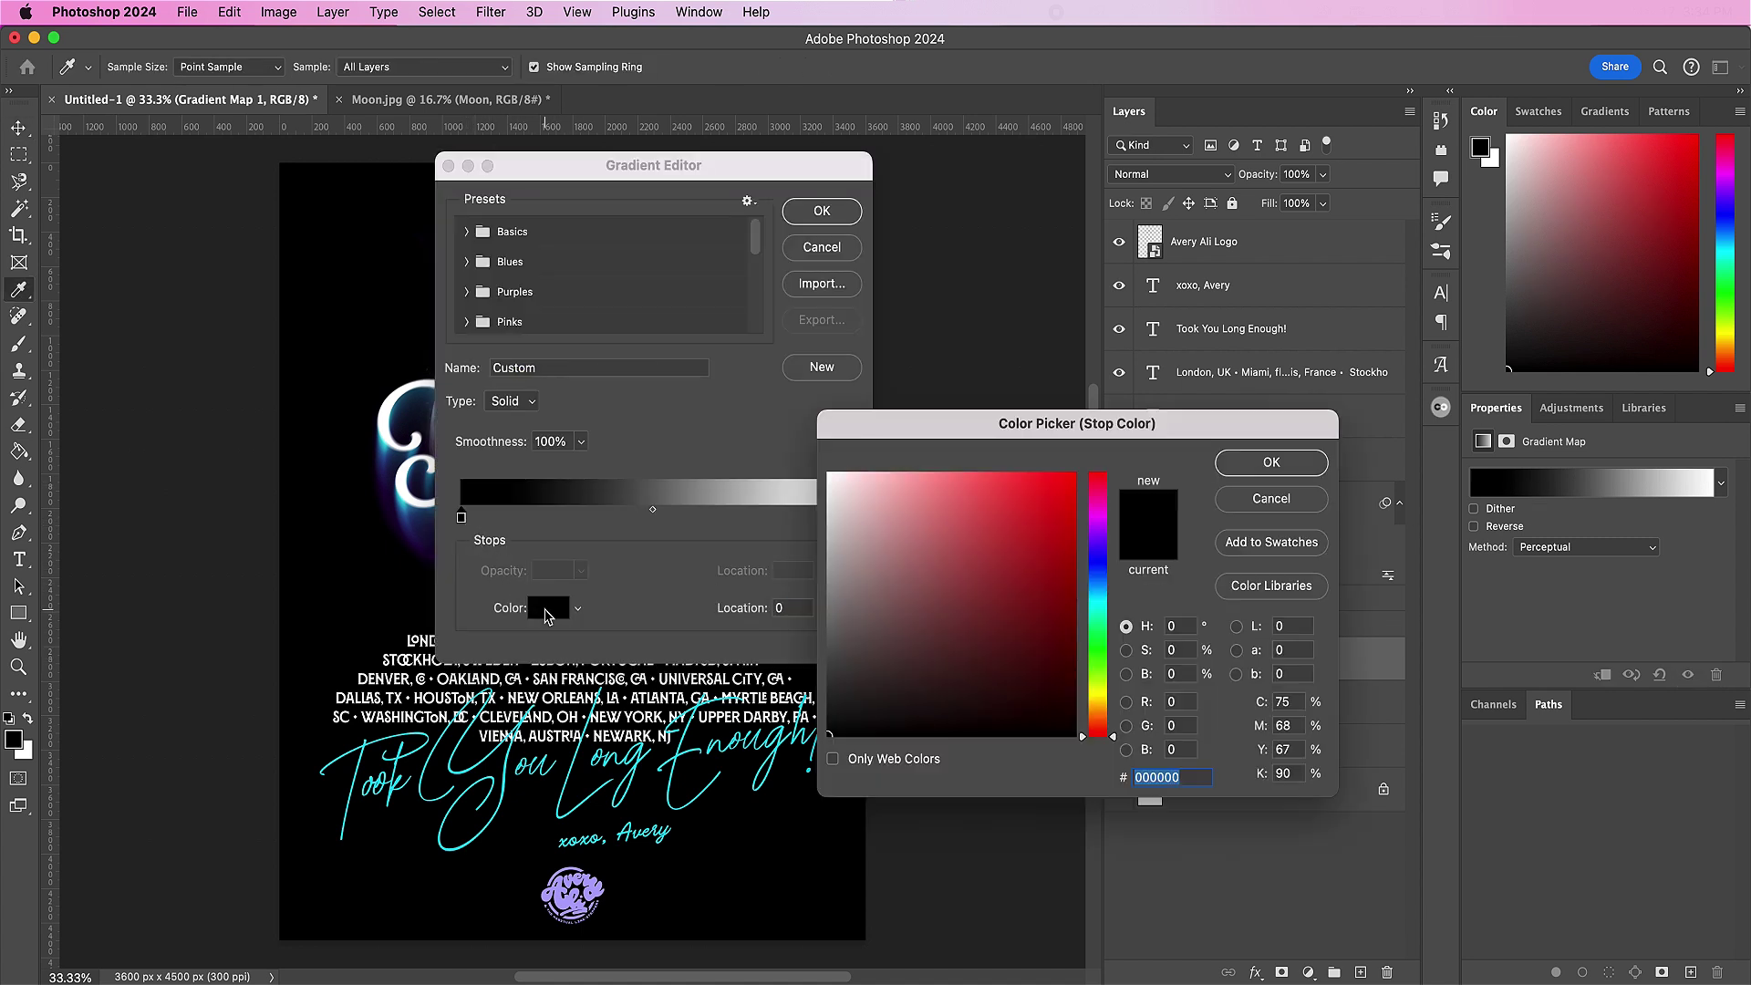
{"action": "type", "text": "50"}
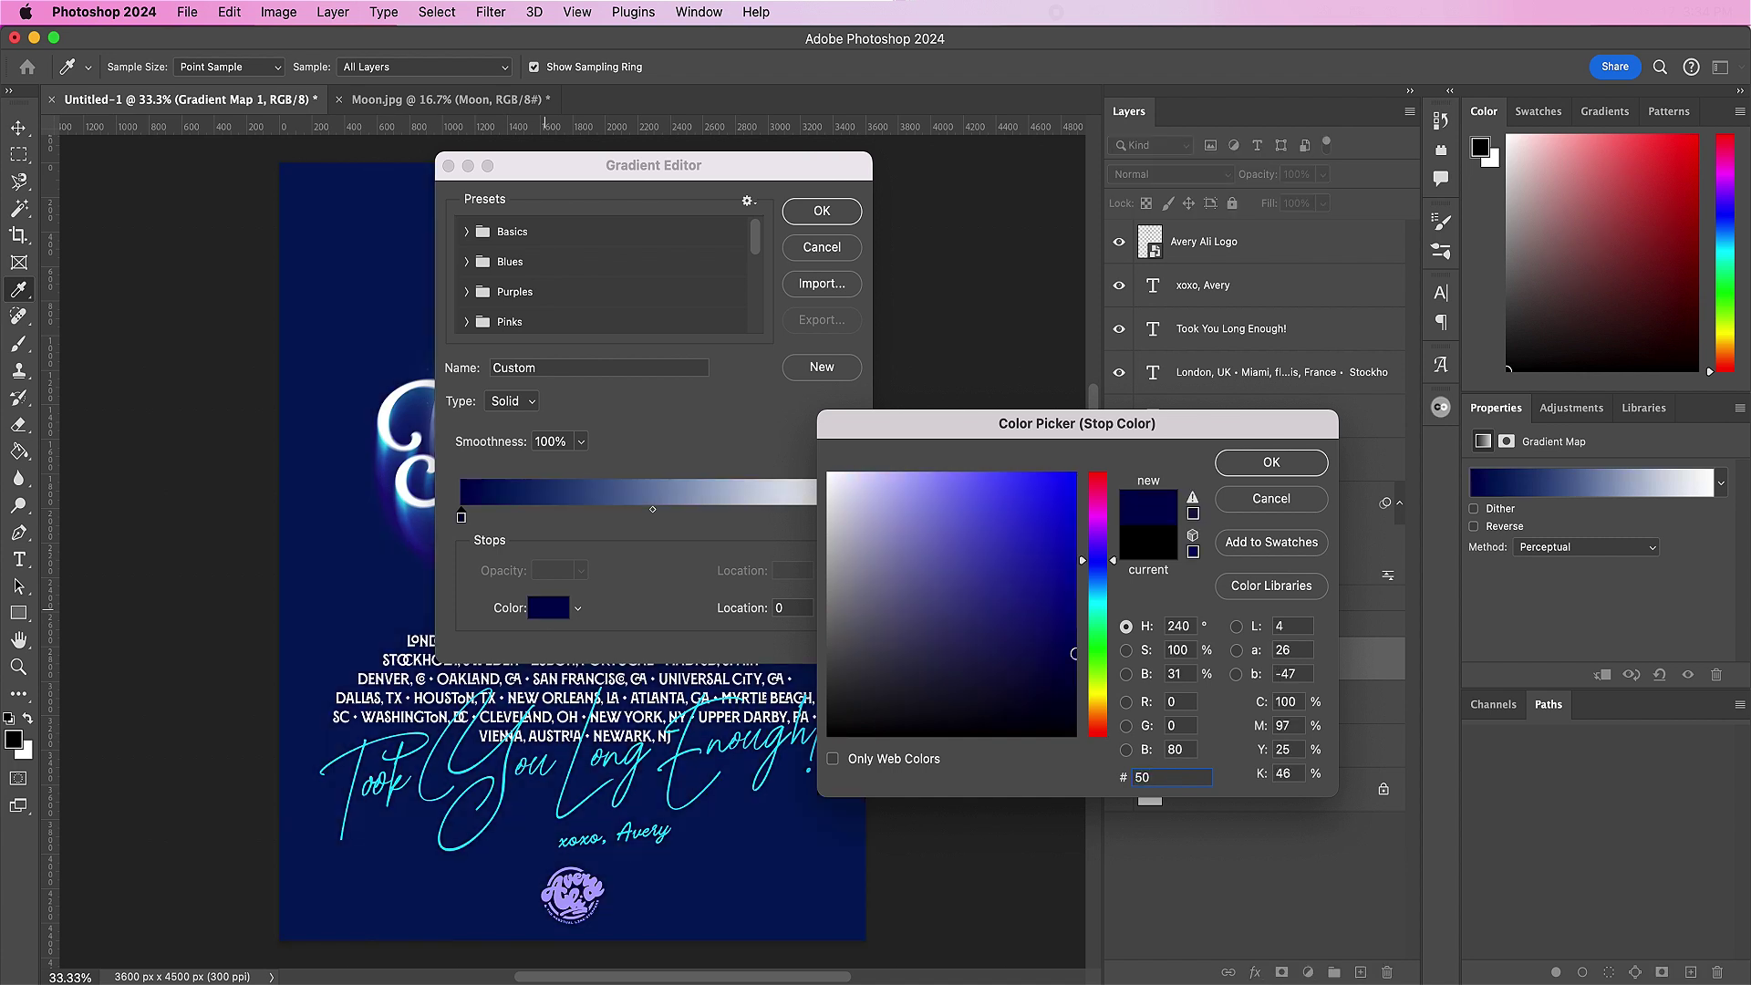
{"action": "type", "text": "ba"}
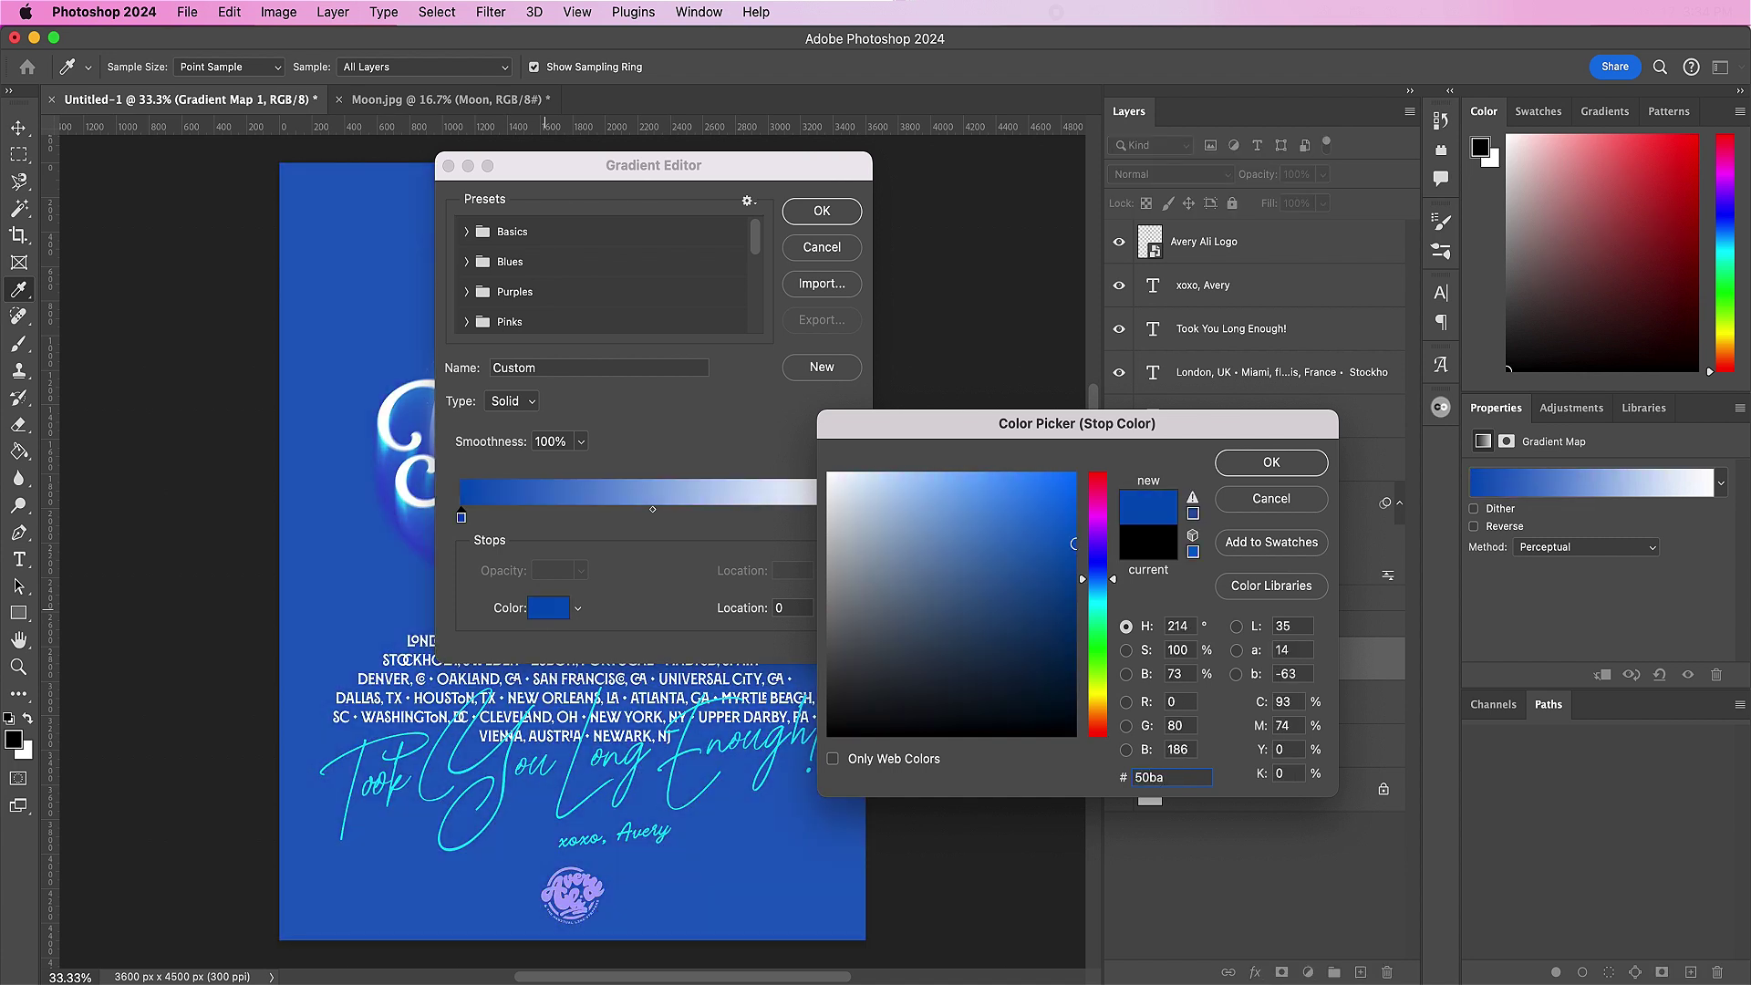
{"action": "type", "text": "fd"}
{"action": "key", "text": "Return"}
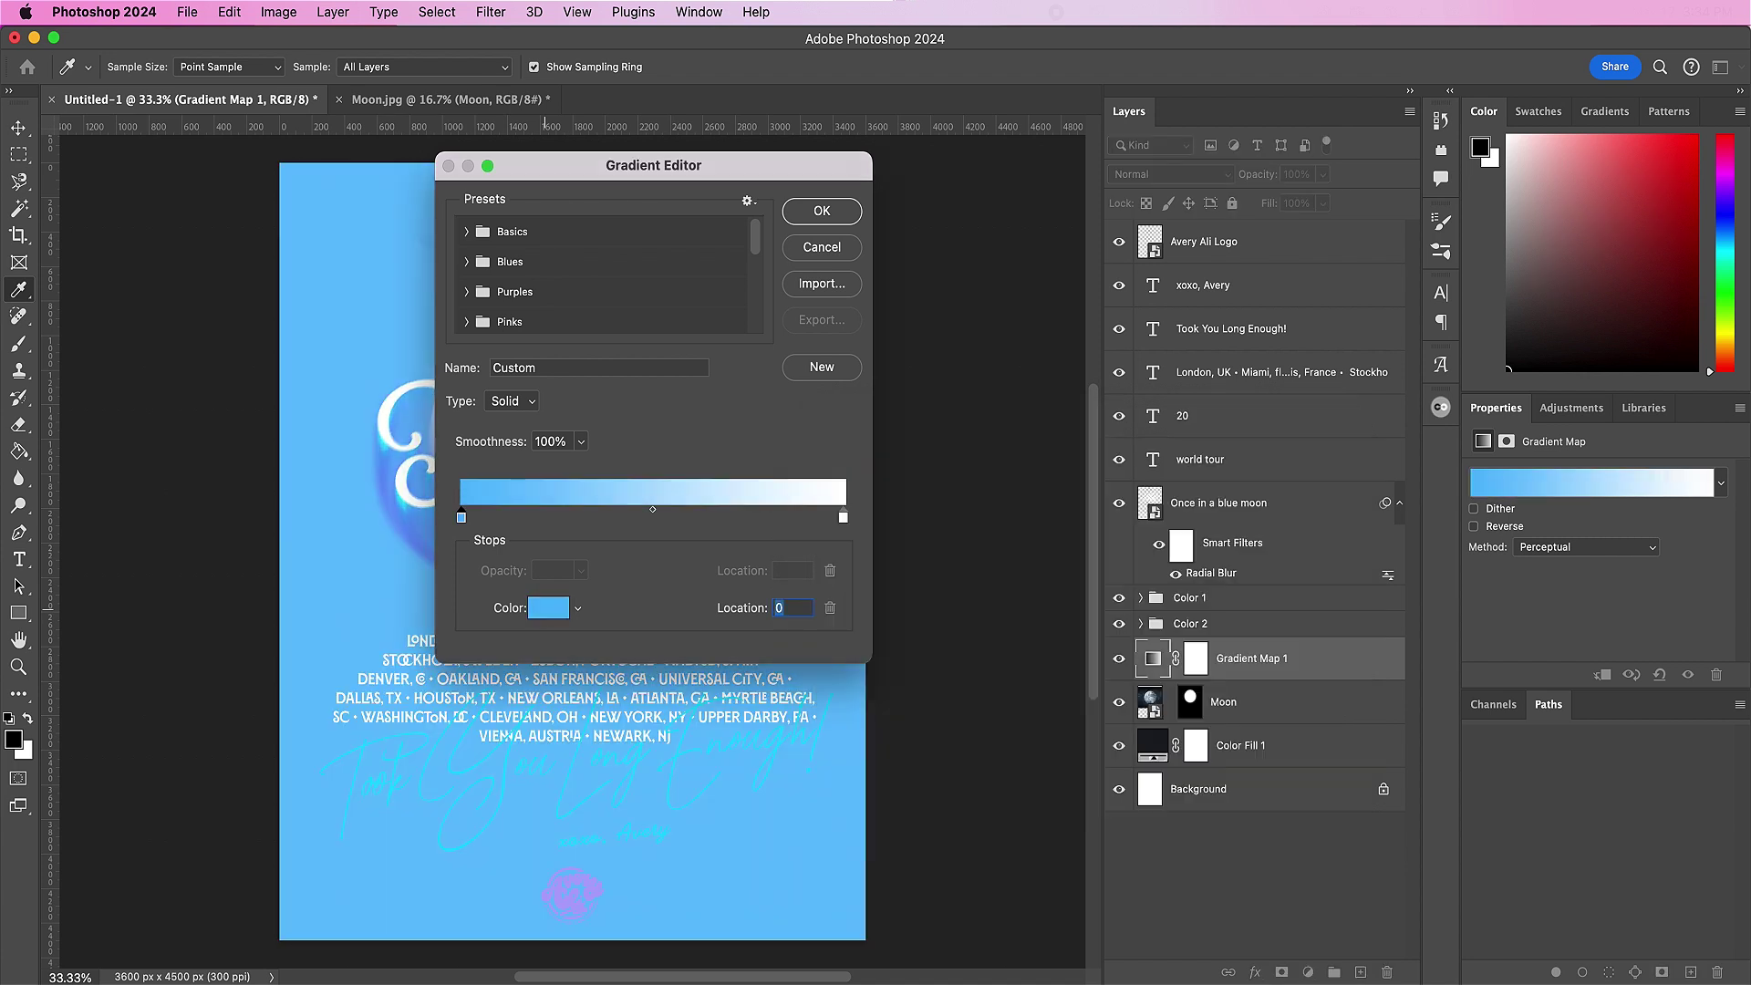
{"action": "left_click", "coordinate": [843, 517]}
{"action": "left_click", "coordinate": [548, 608]}
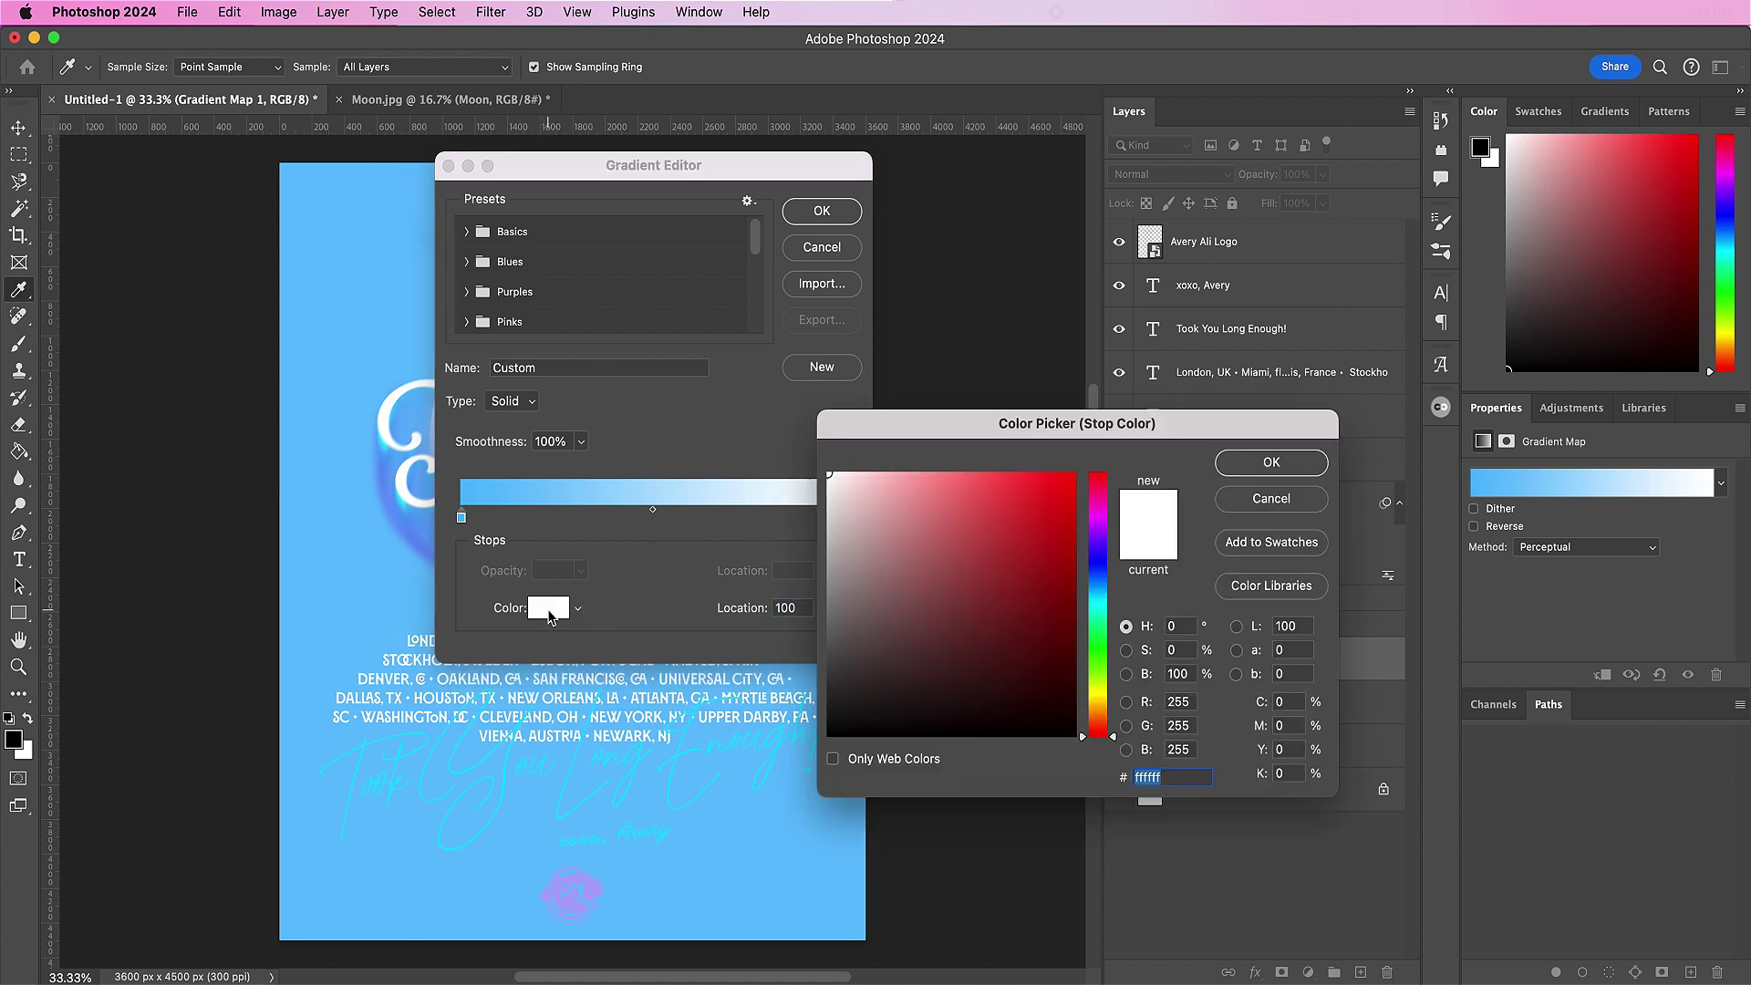
{"action": "type", "text": "c486"}
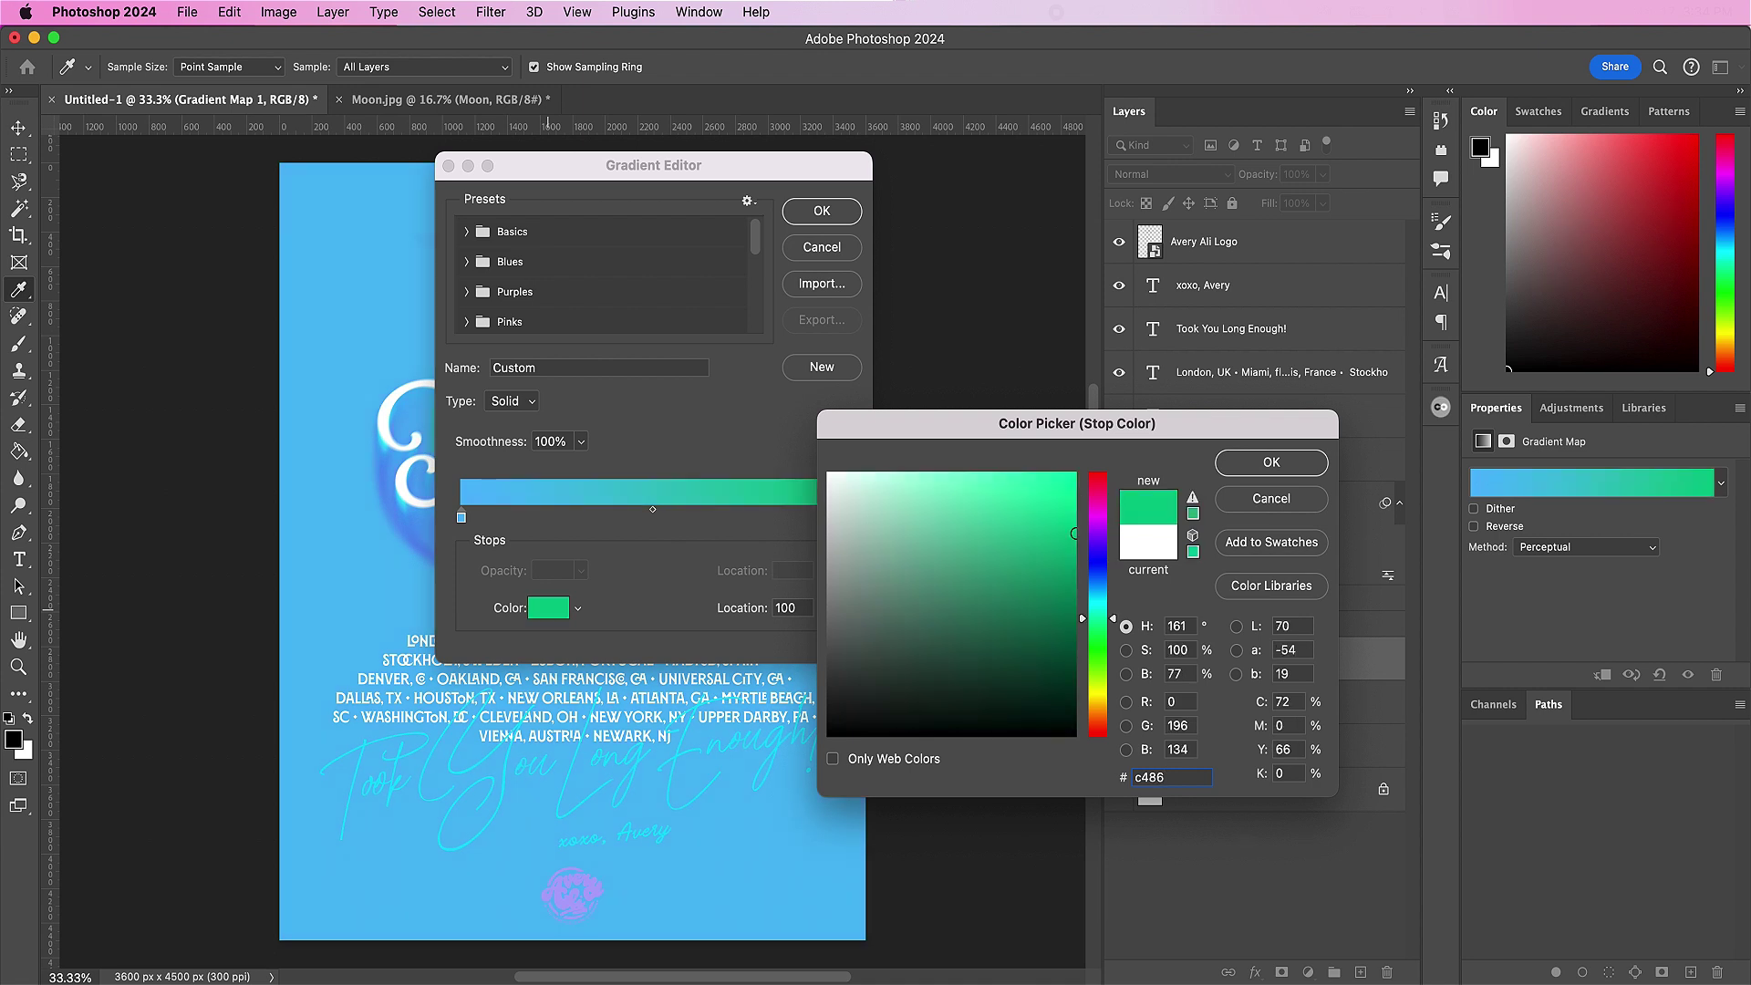
{"action": "type", "text": "ff"}
{"action": "key", "text": "Return"}
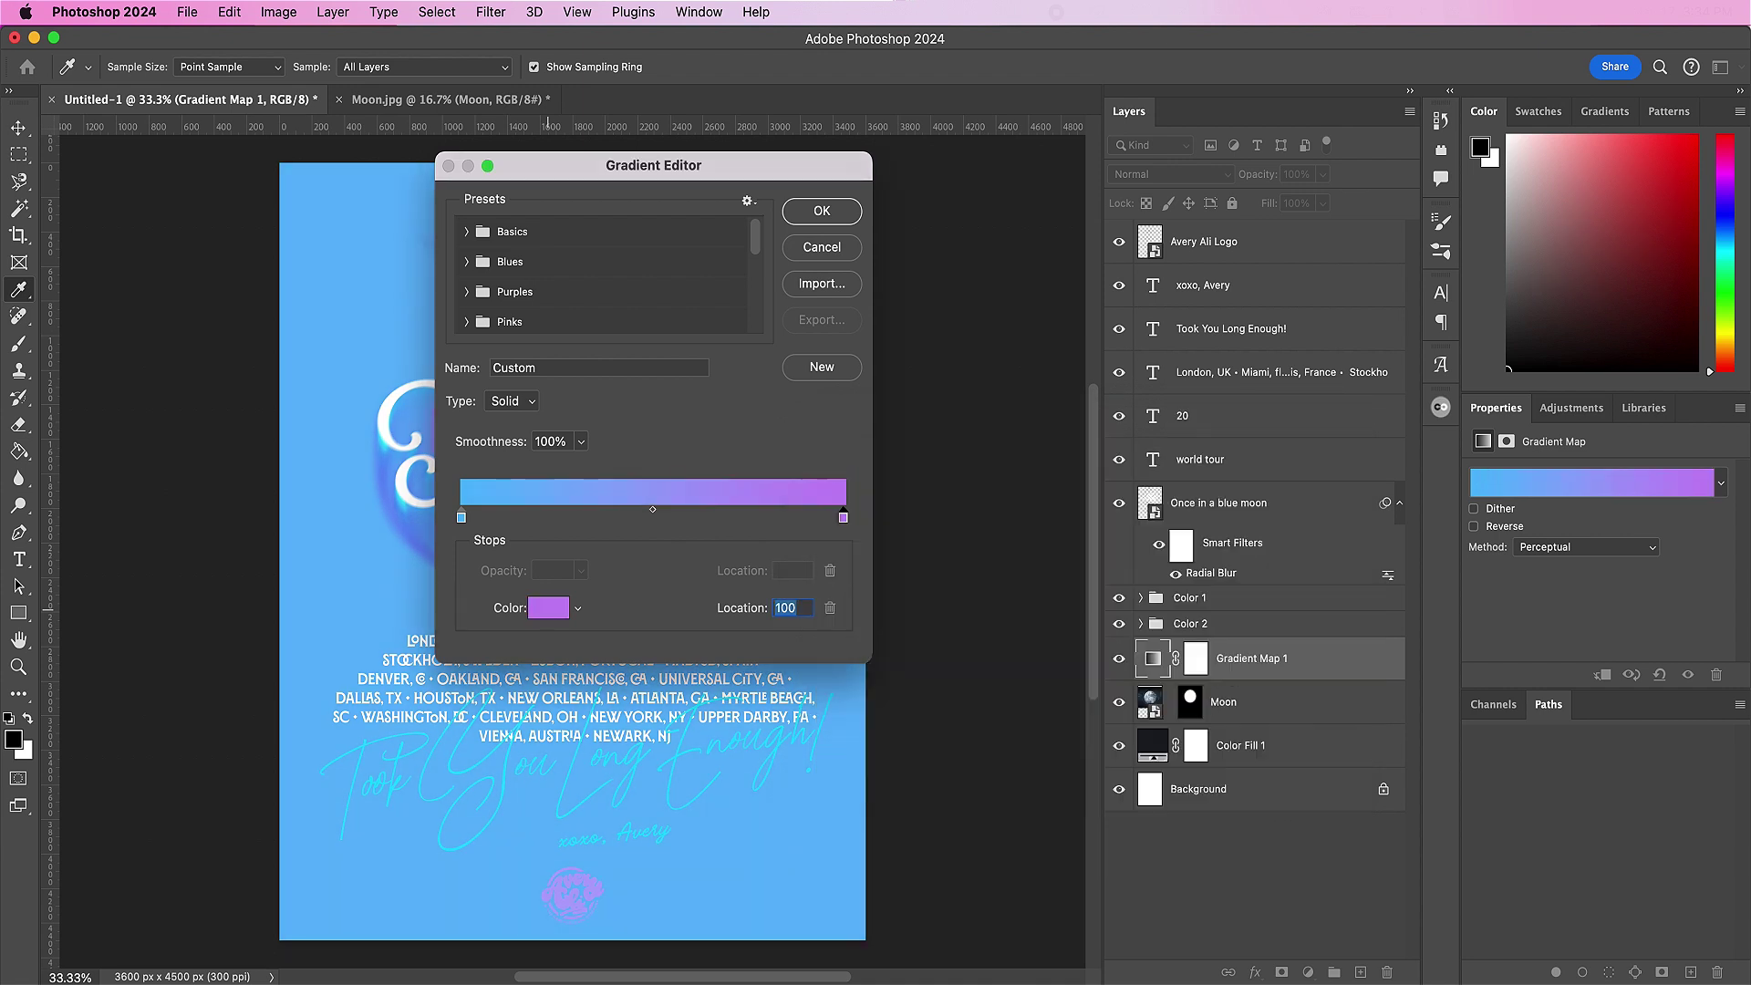
{"action": "key", "text": "Return"}
Step: Clip the Gradient Map 1 layer to the moon and set its blend mode to Color Burn
{"action": "right_click", "coordinate": [1322, 661]}
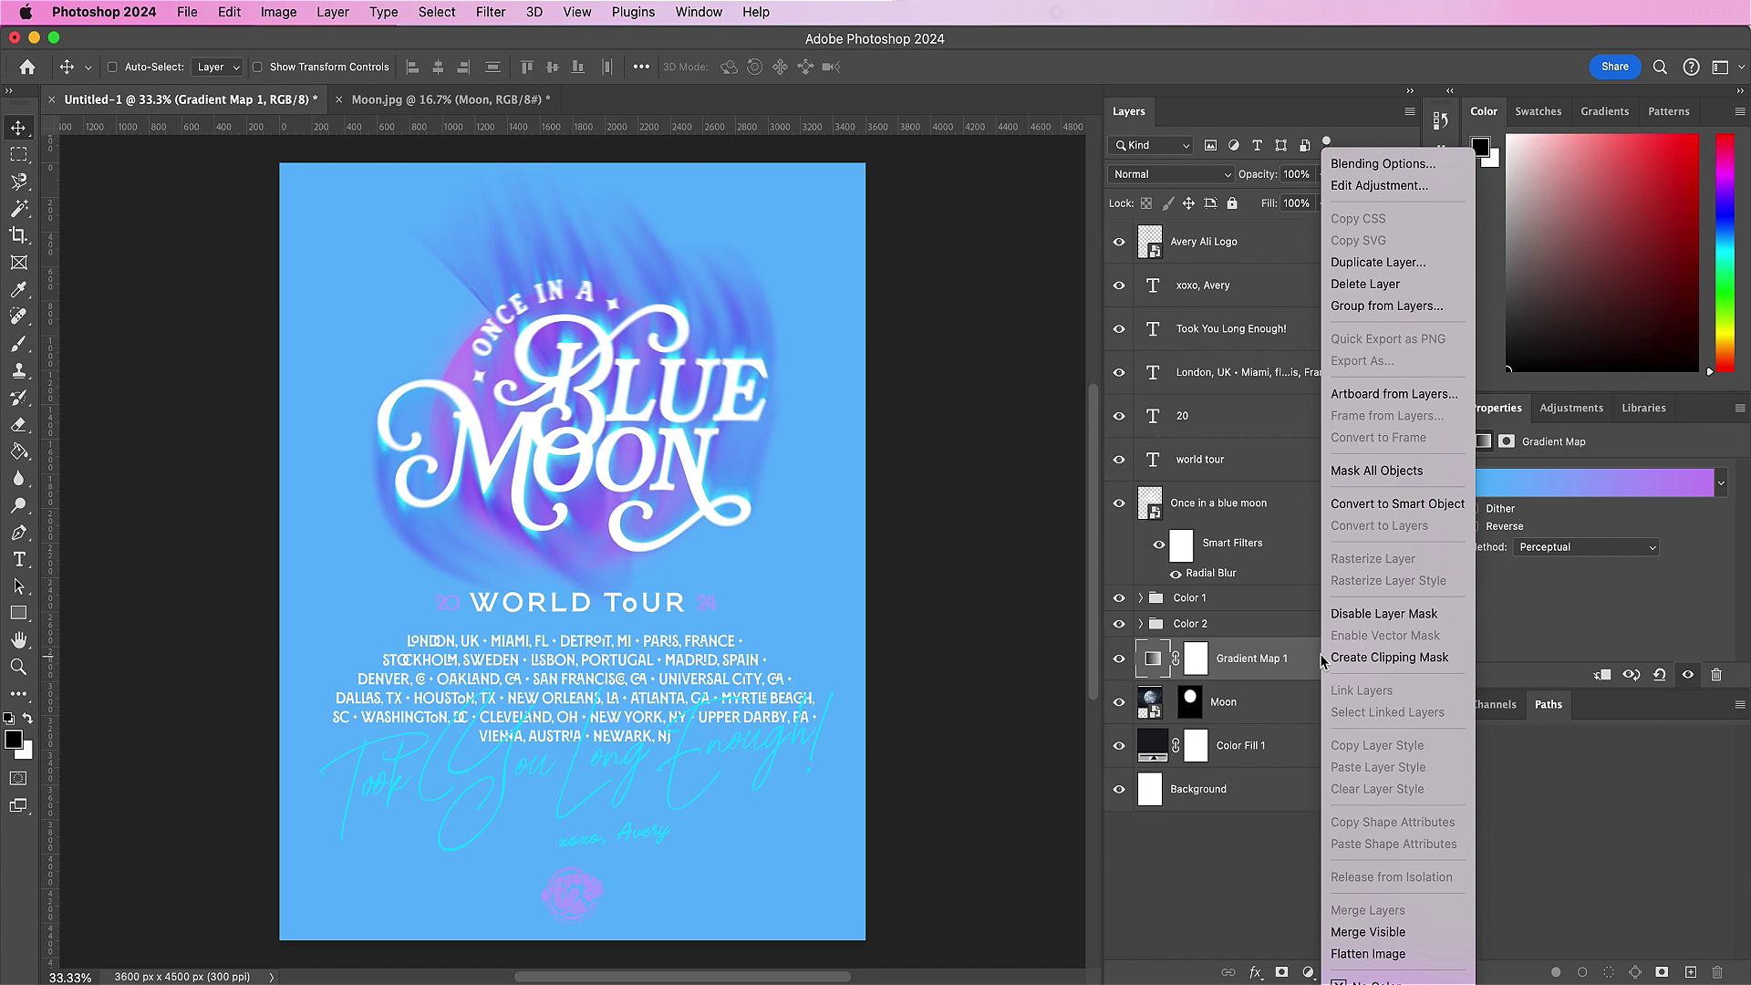
{"action": "left_click", "coordinate": [1341, 657]}
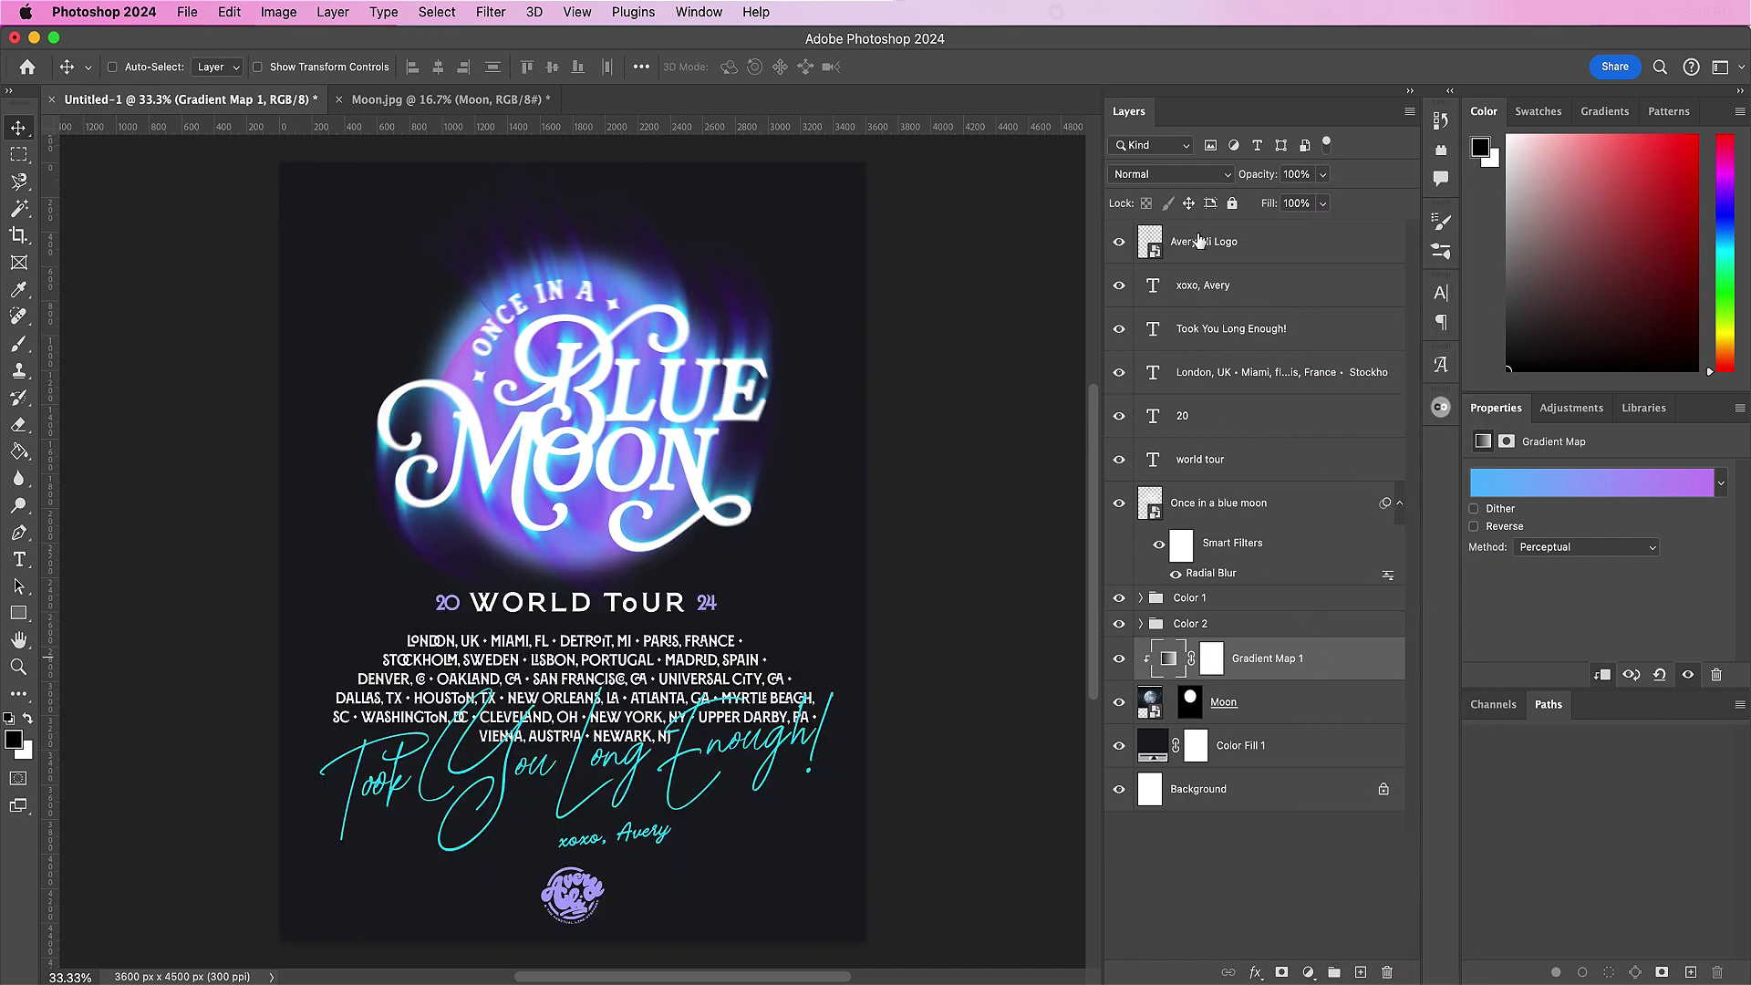
{"action": "left_click", "coordinate": [1186, 175]}
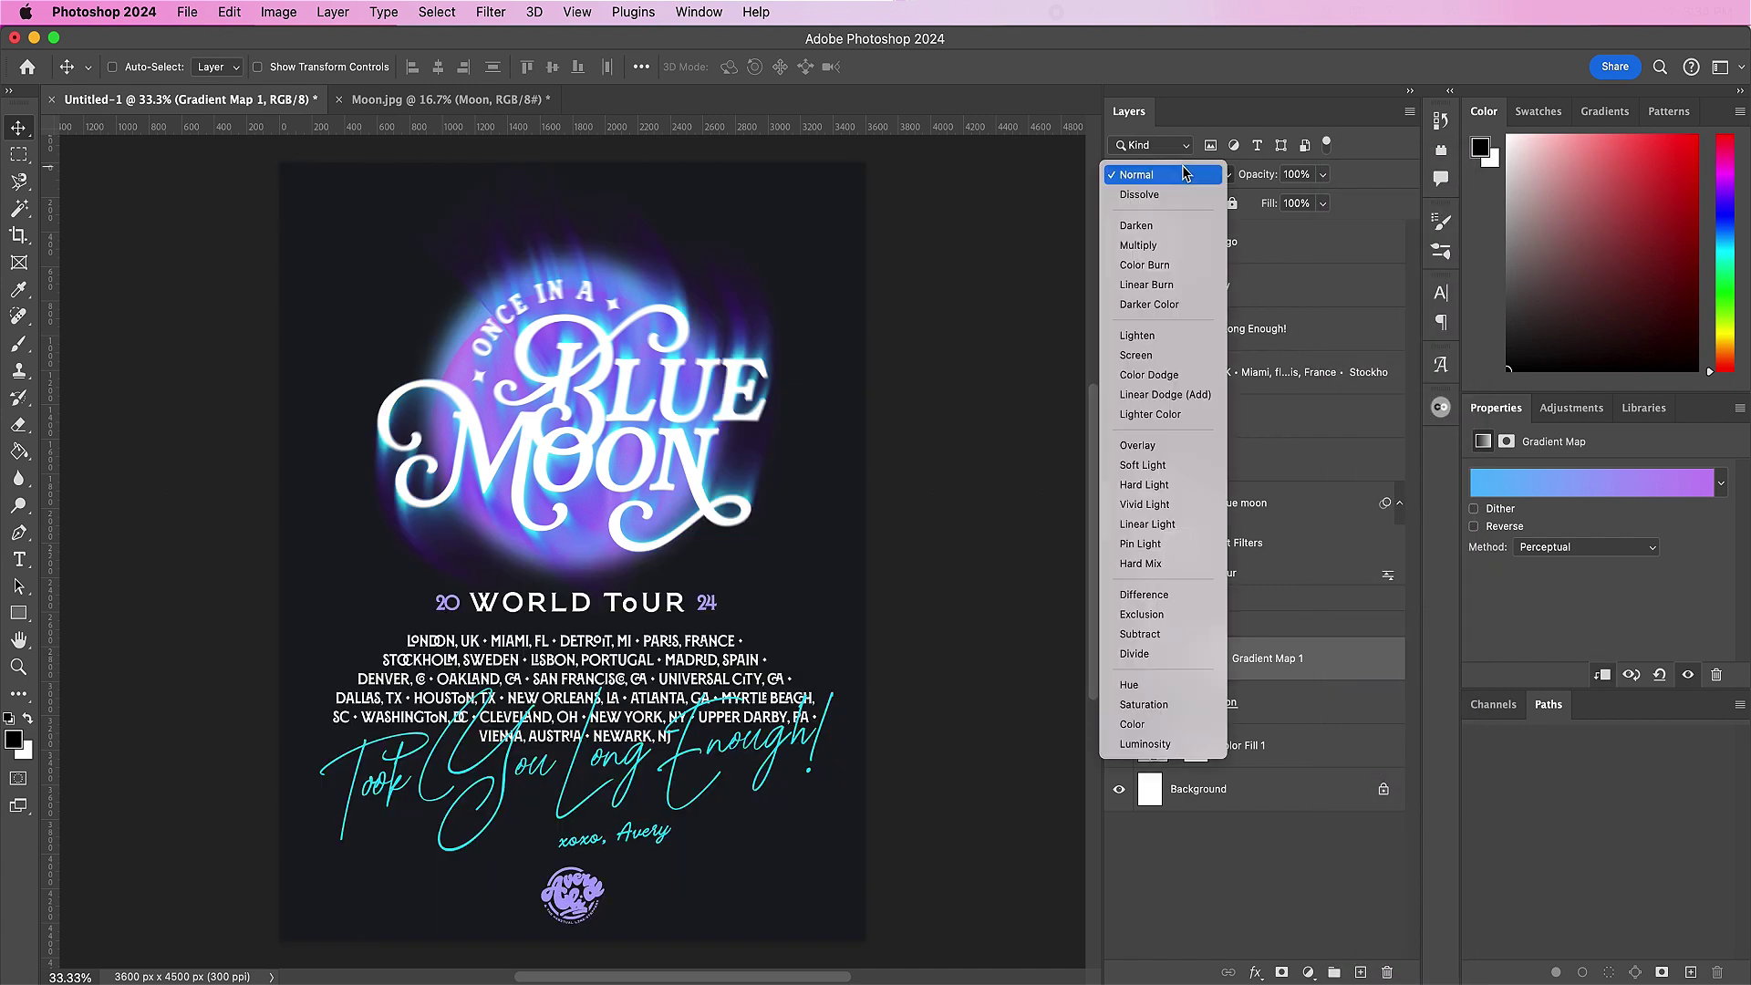
{"action": "left_click", "coordinate": [1171, 265]}
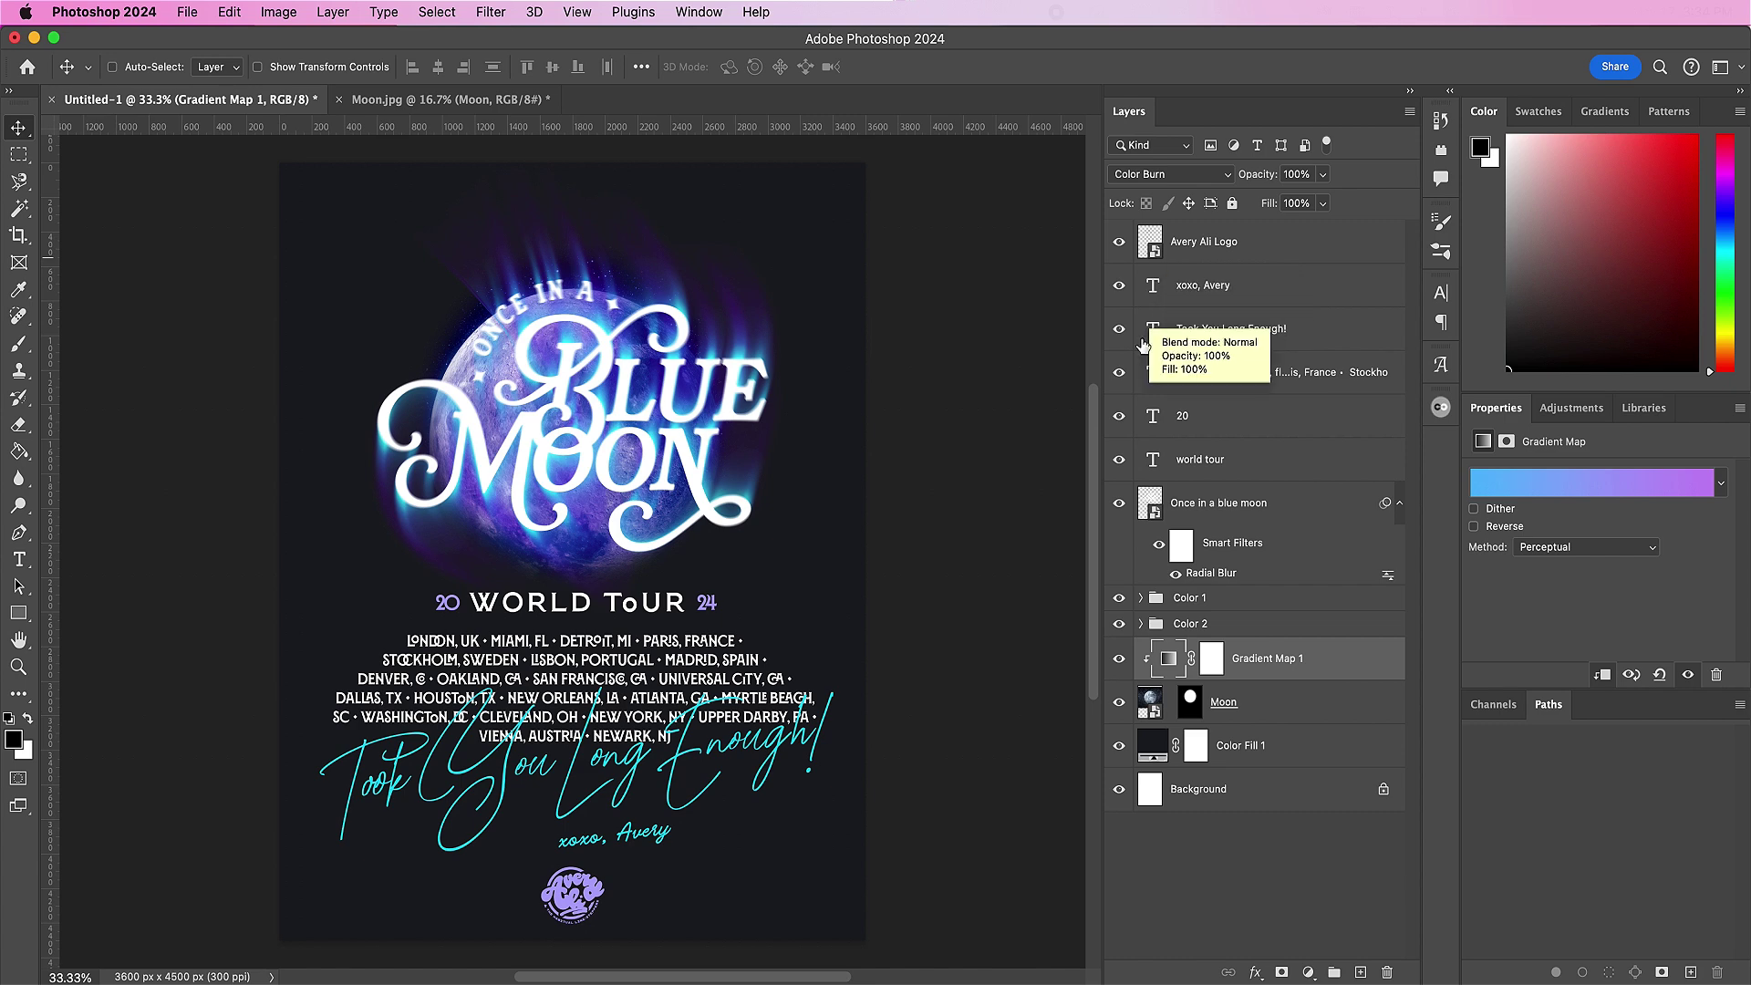
{"action": "key", "text": "super+o"}
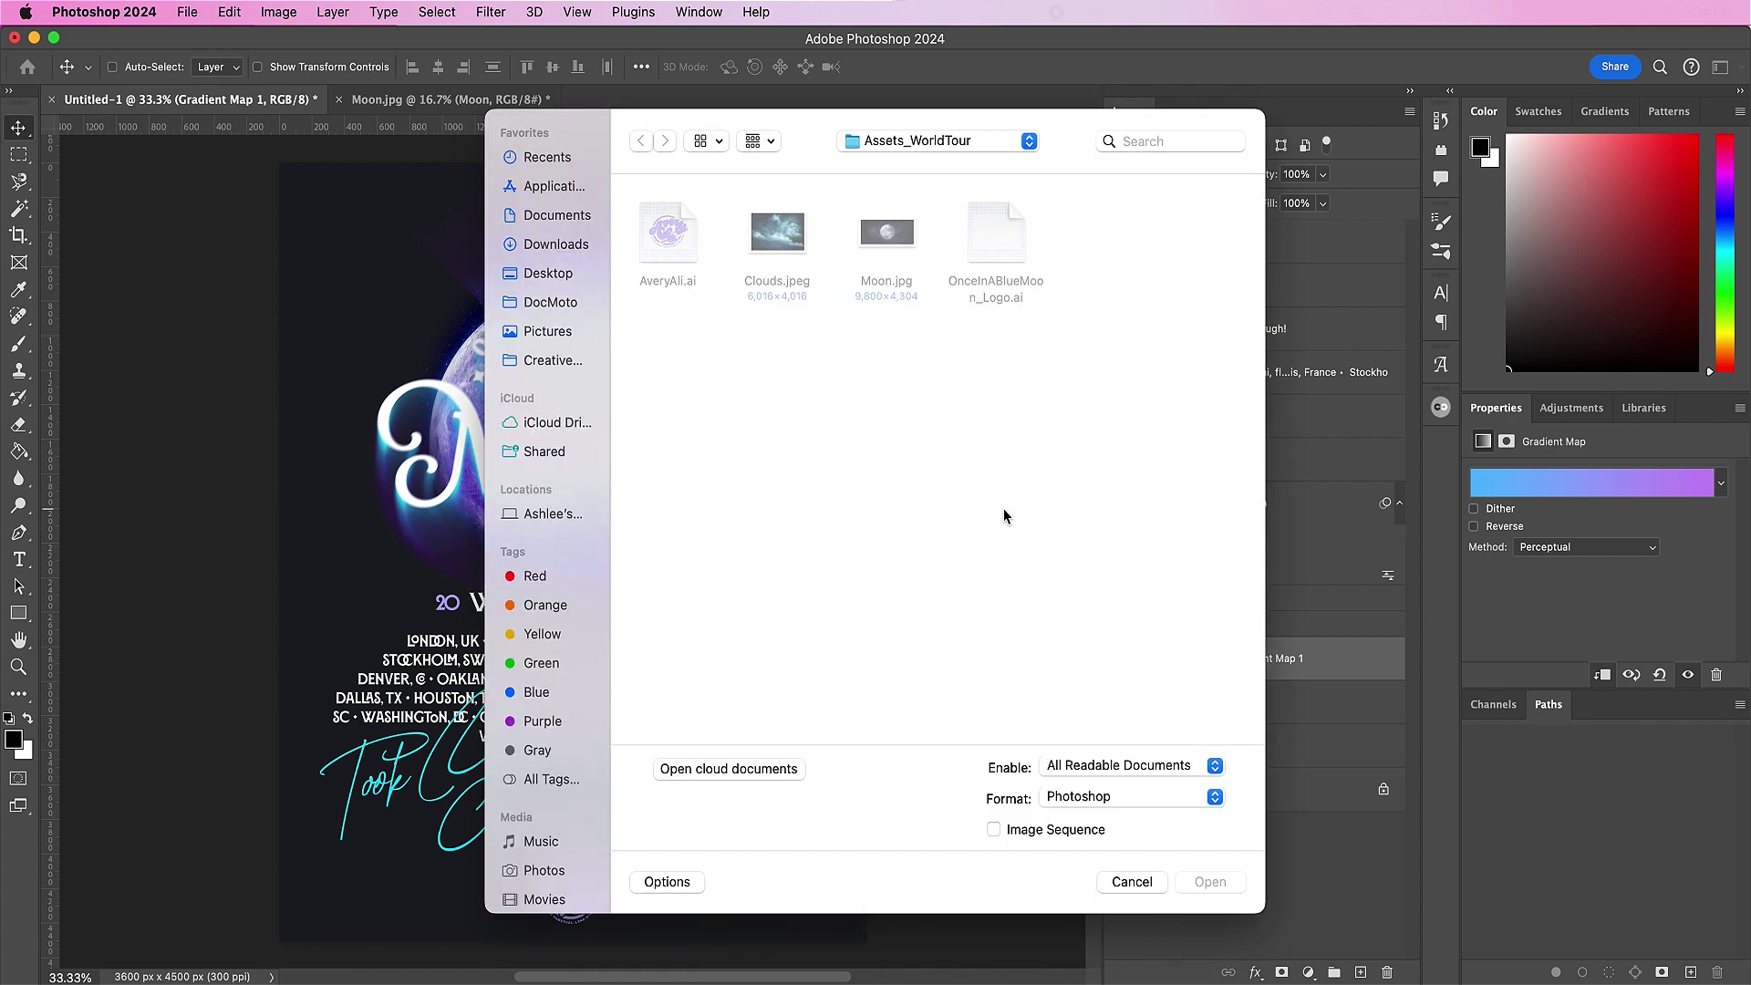
Step: Open Clouds.jpeg, rename its layer to Clouds, and convert it to a smart object
{"action": "left_click", "coordinate": [777, 235]}
{"action": "double_click", "coordinate": [790, 248]}
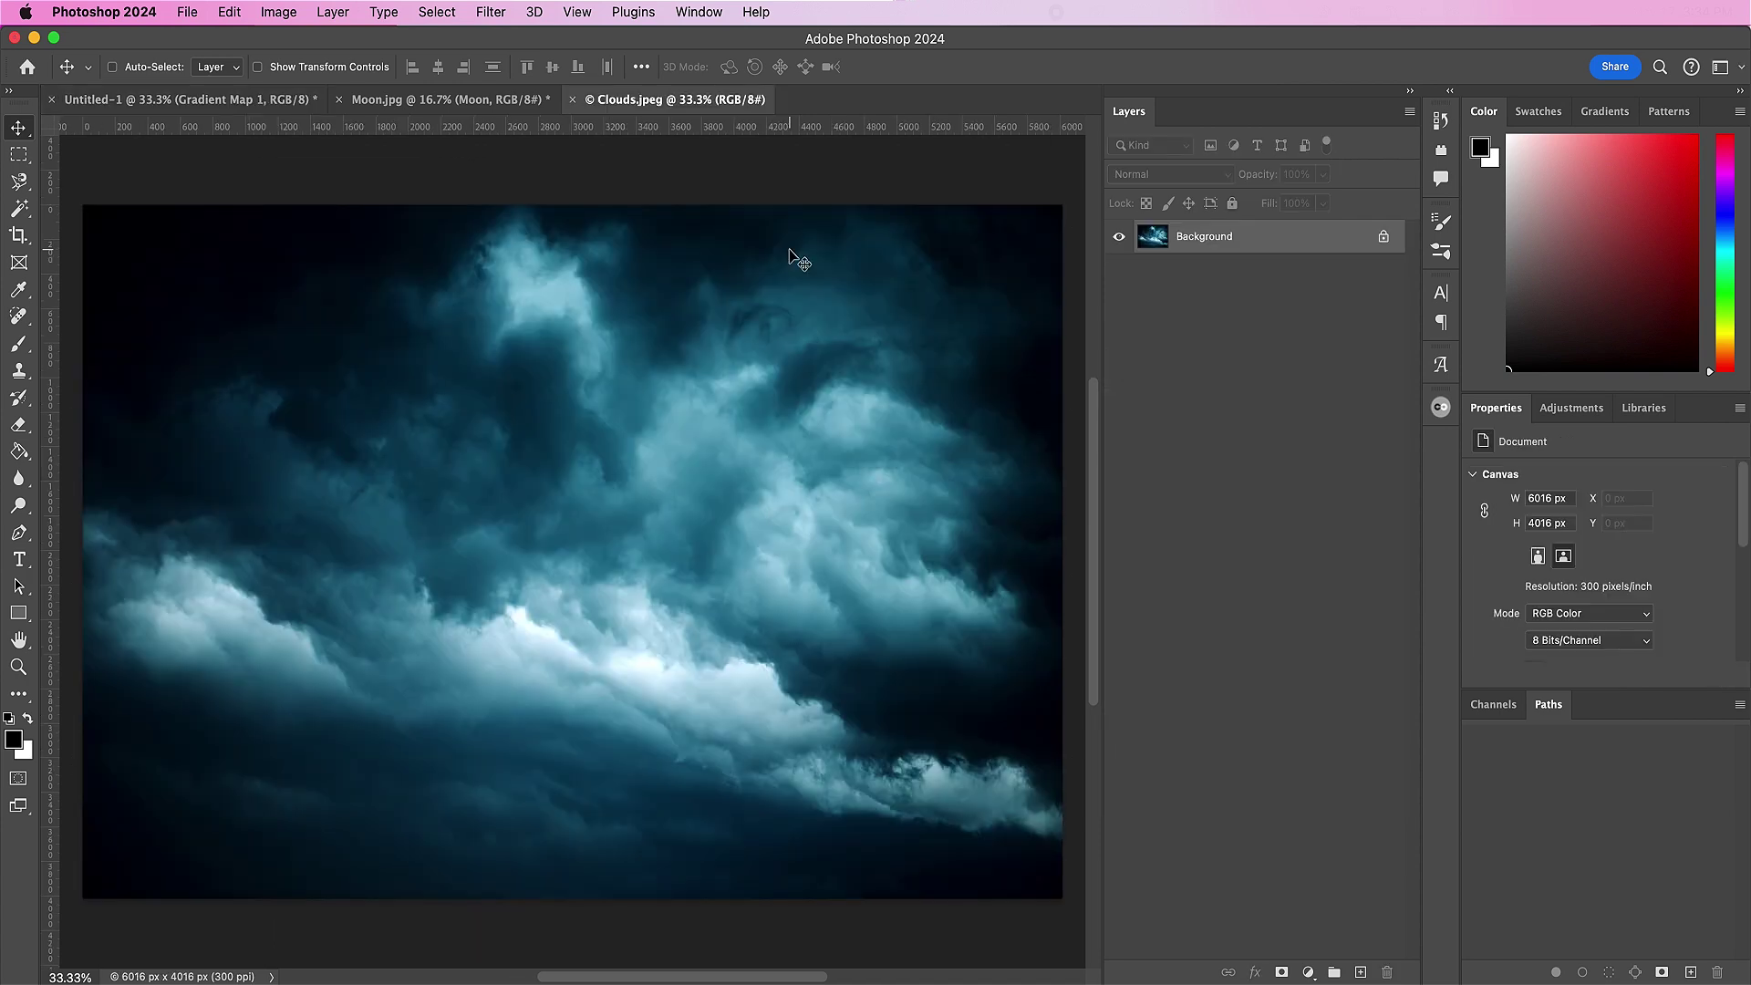
{"action": "double_click", "coordinate": [1189, 236]}
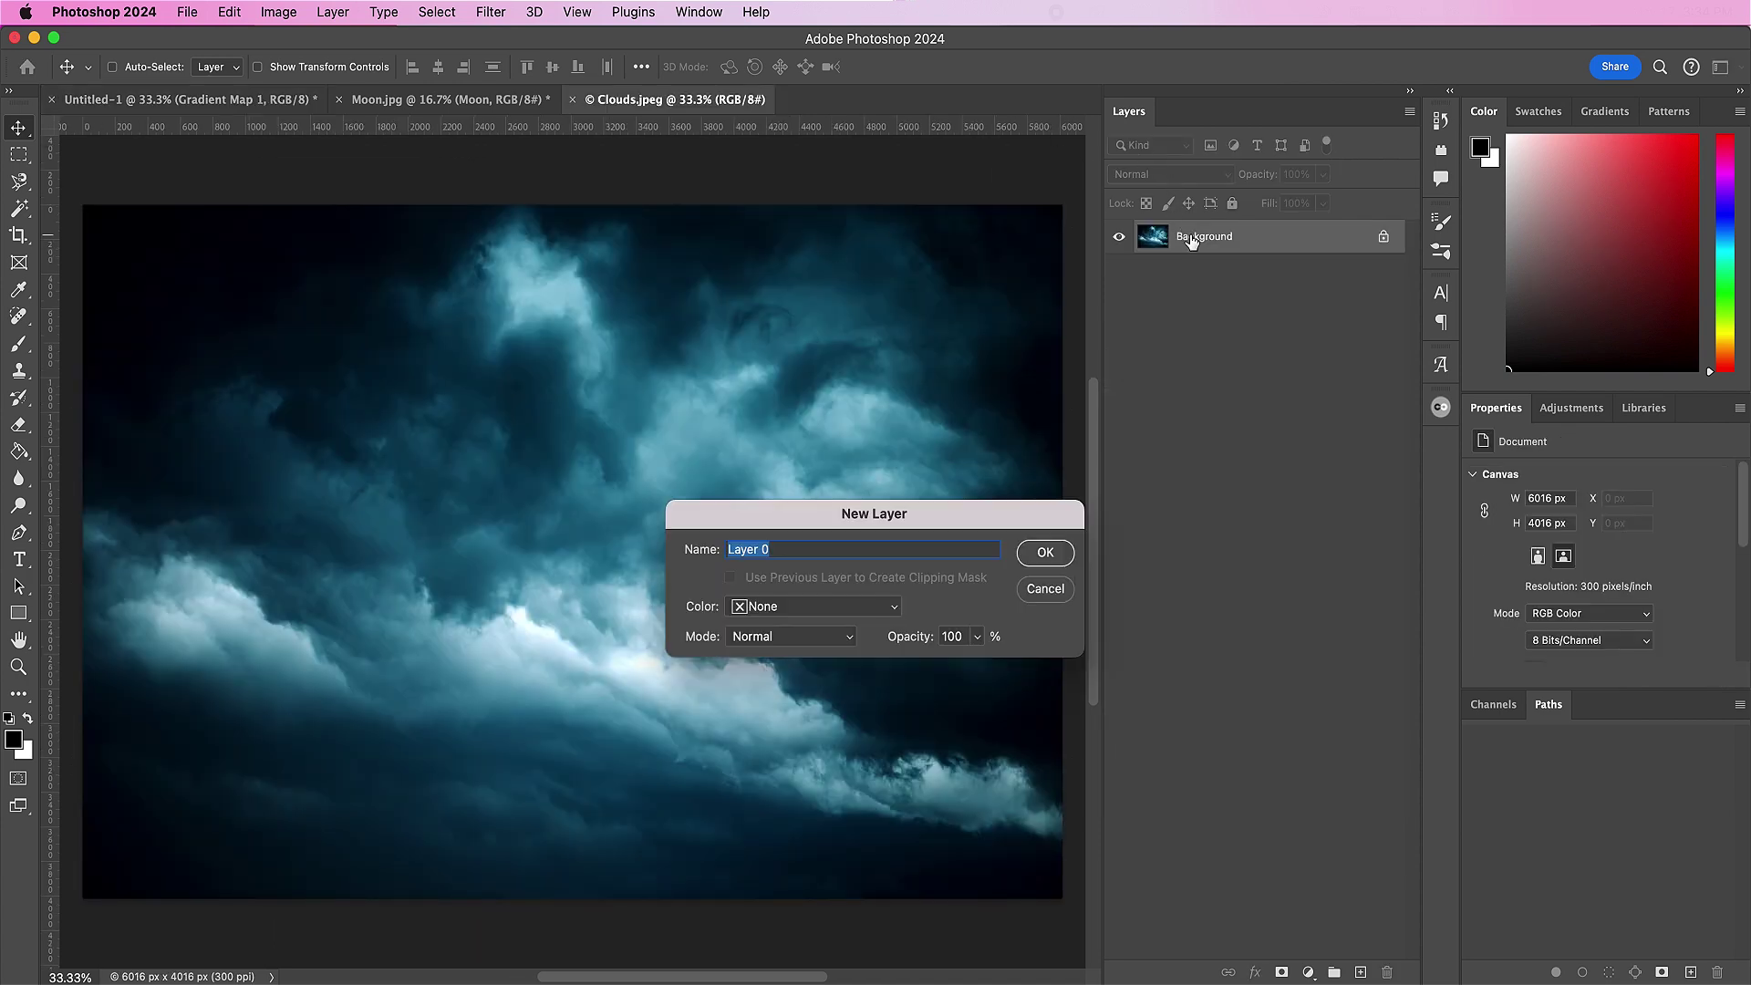
{"action": "type", "text": "Clouds"}
{"action": "key", "text": "Return"}
{"action": "right_click", "coordinate": [1270, 240]}
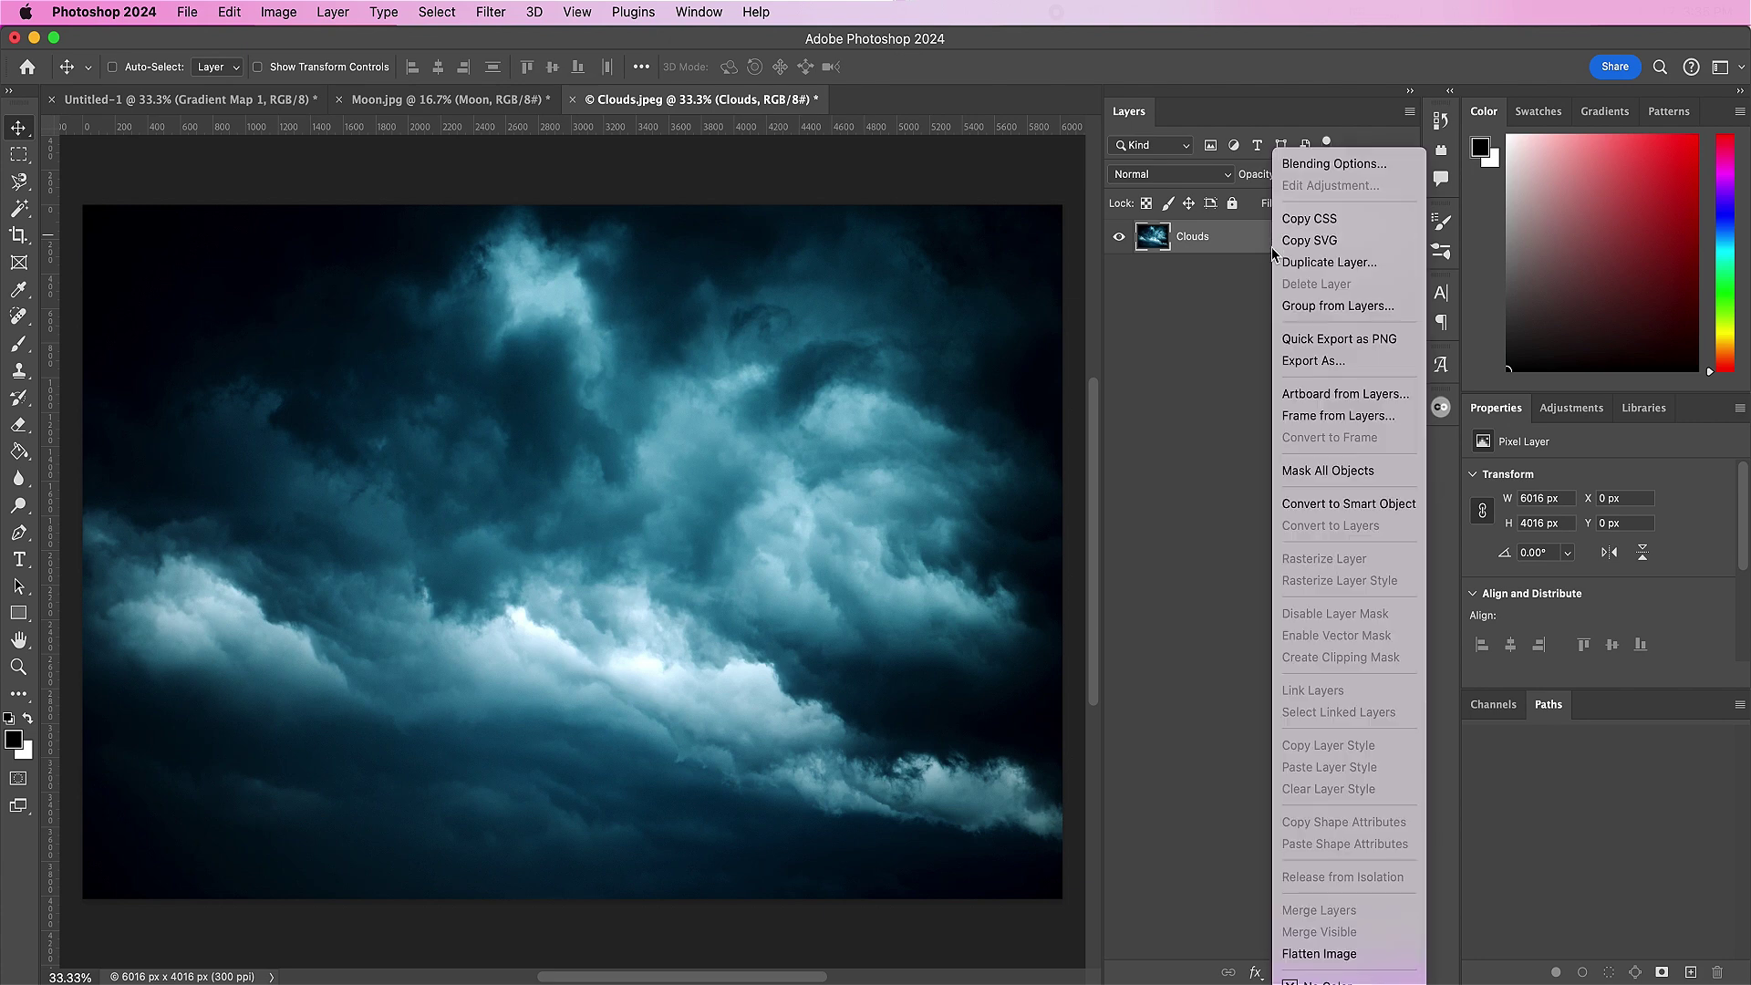
{"action": "left_click", "coordinate": [1326, 509]}
Step: Place the clouds beneath the Moon layer, scaled to about 58% behind the logo, and add a mask
{"action": "left_click_drag", "start_coordinate": [313, 282], "coordinate": [863, 620]}
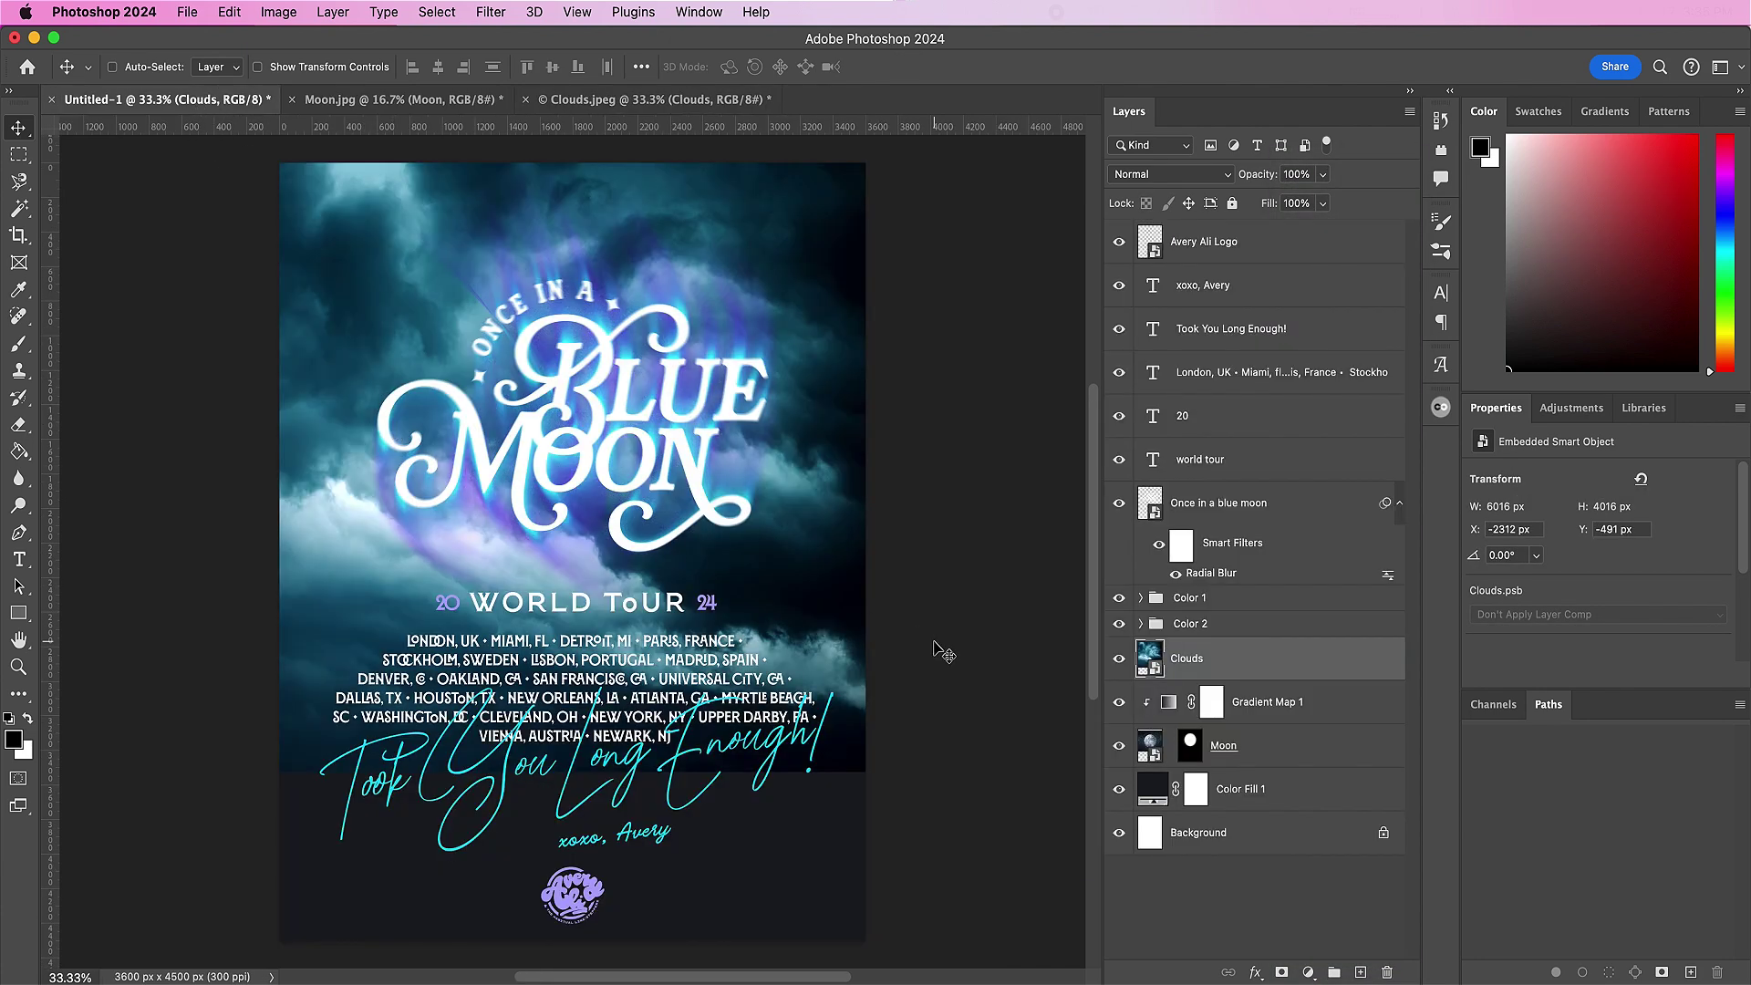
{"action": "left_click_drag", "start_coordinate": [1235, 666], "coordinate": [1253, 771]}
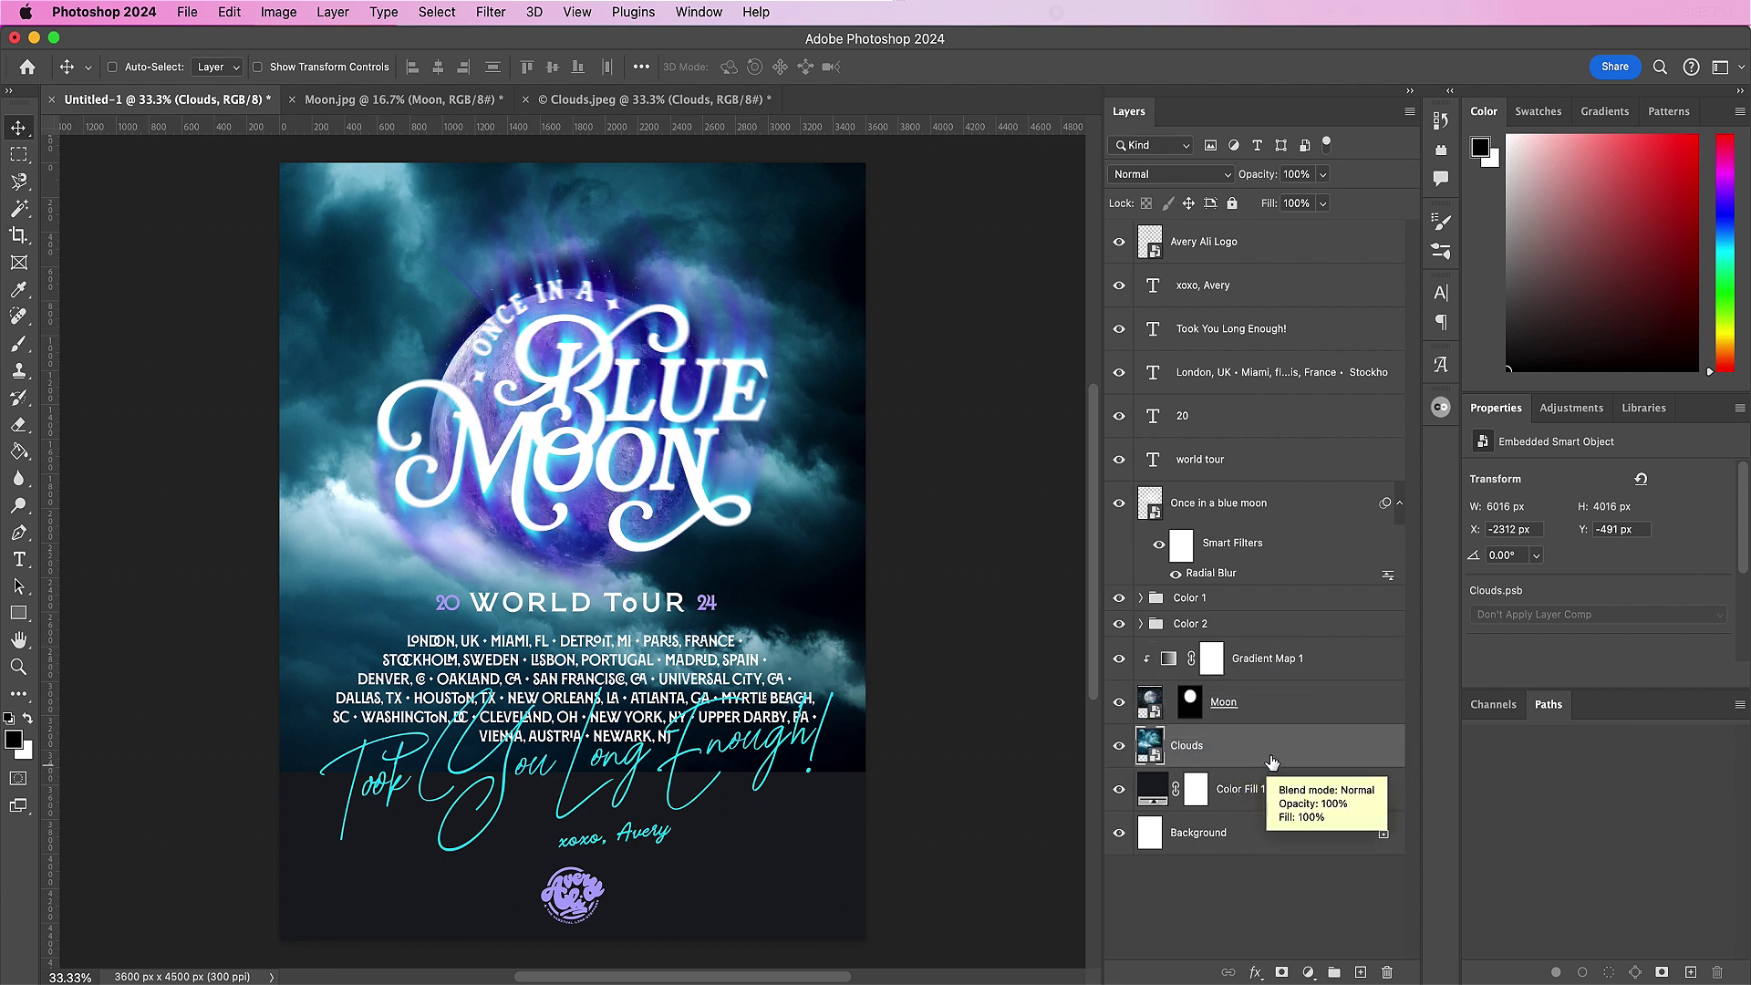
{"action": "key", "text": "super+t"}
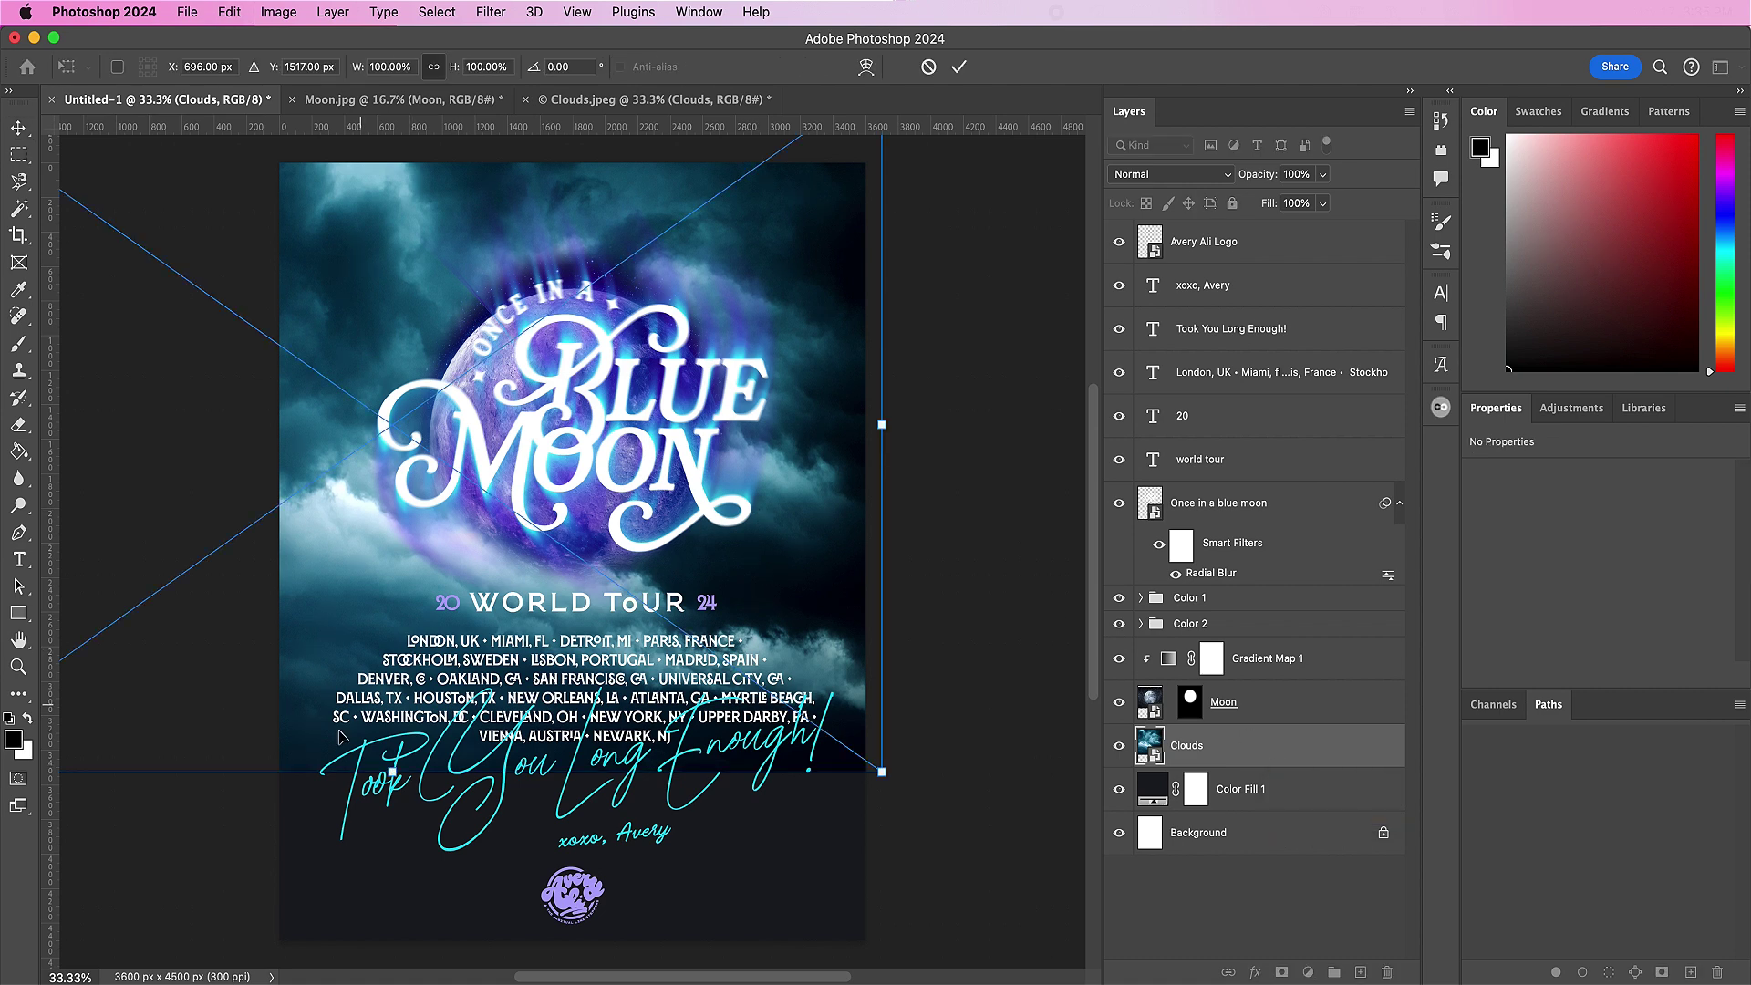
{"action": "left_click_drag", "start_coordinate": [392, 772], "coordinate": [342, 488]}
{"action": "left_click_drag", "start_coordinate": [333, 363], "coordinate": [511, 523]}
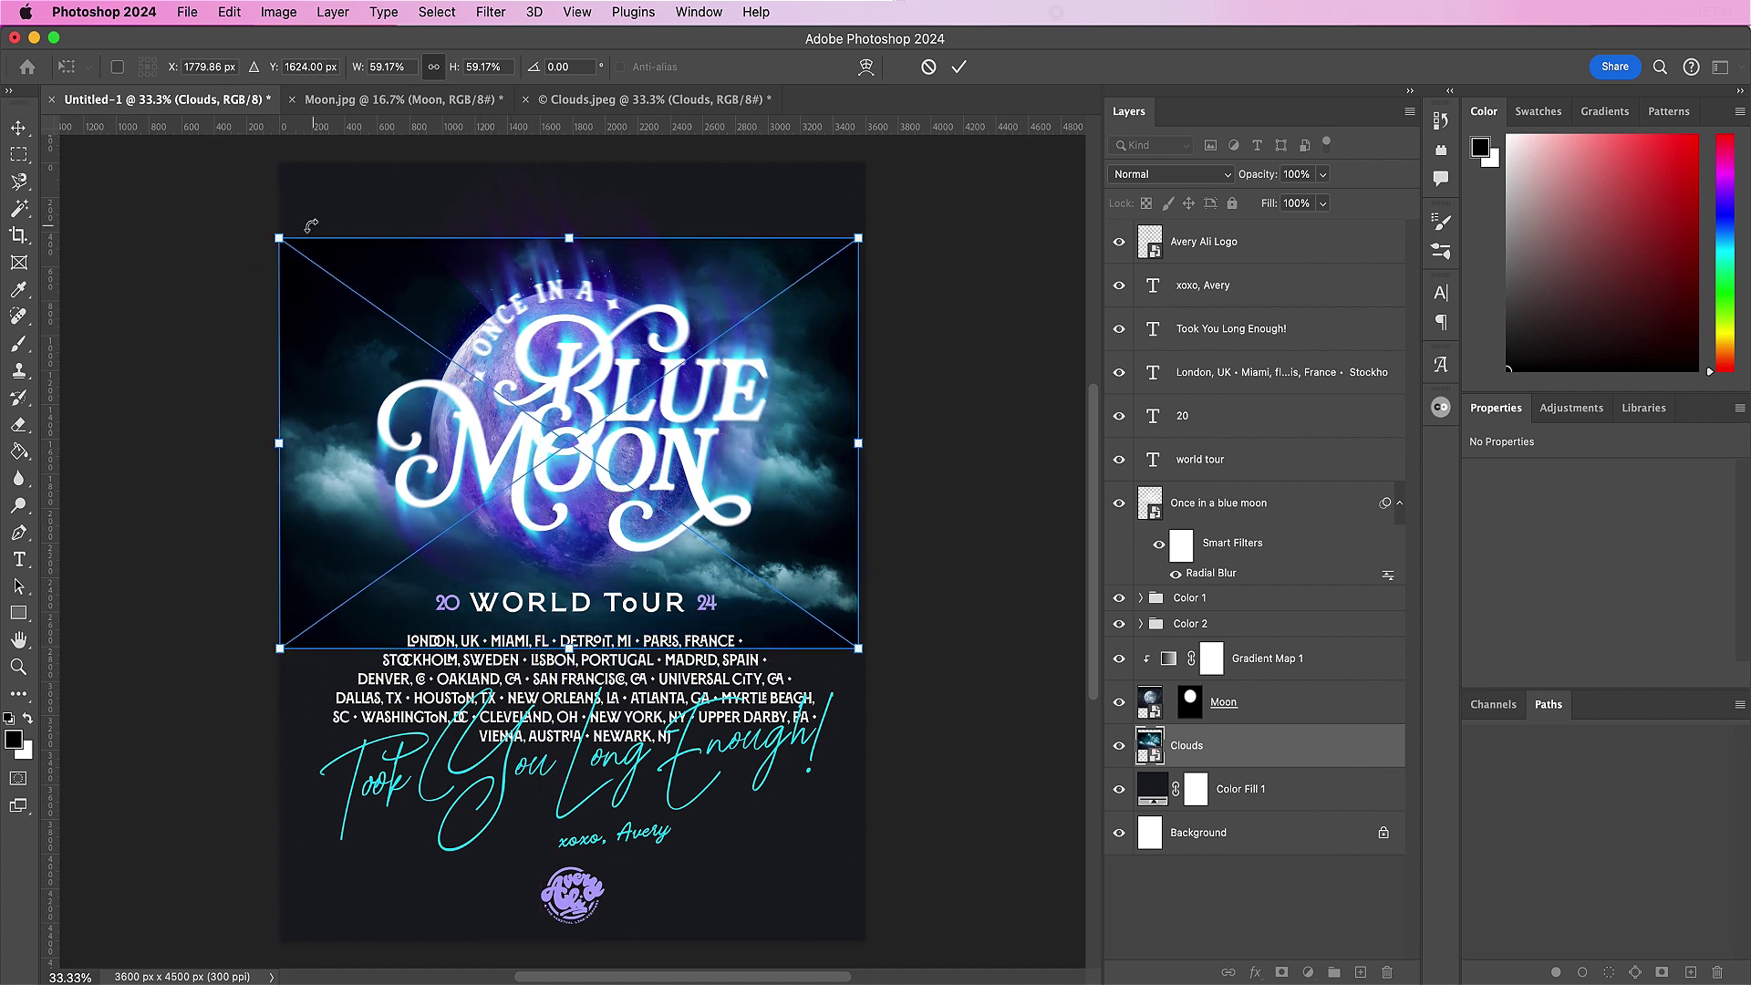
{"action": "left_click_drag", "start_coordinate": [279, 238], "coordinate": [297, 250]}
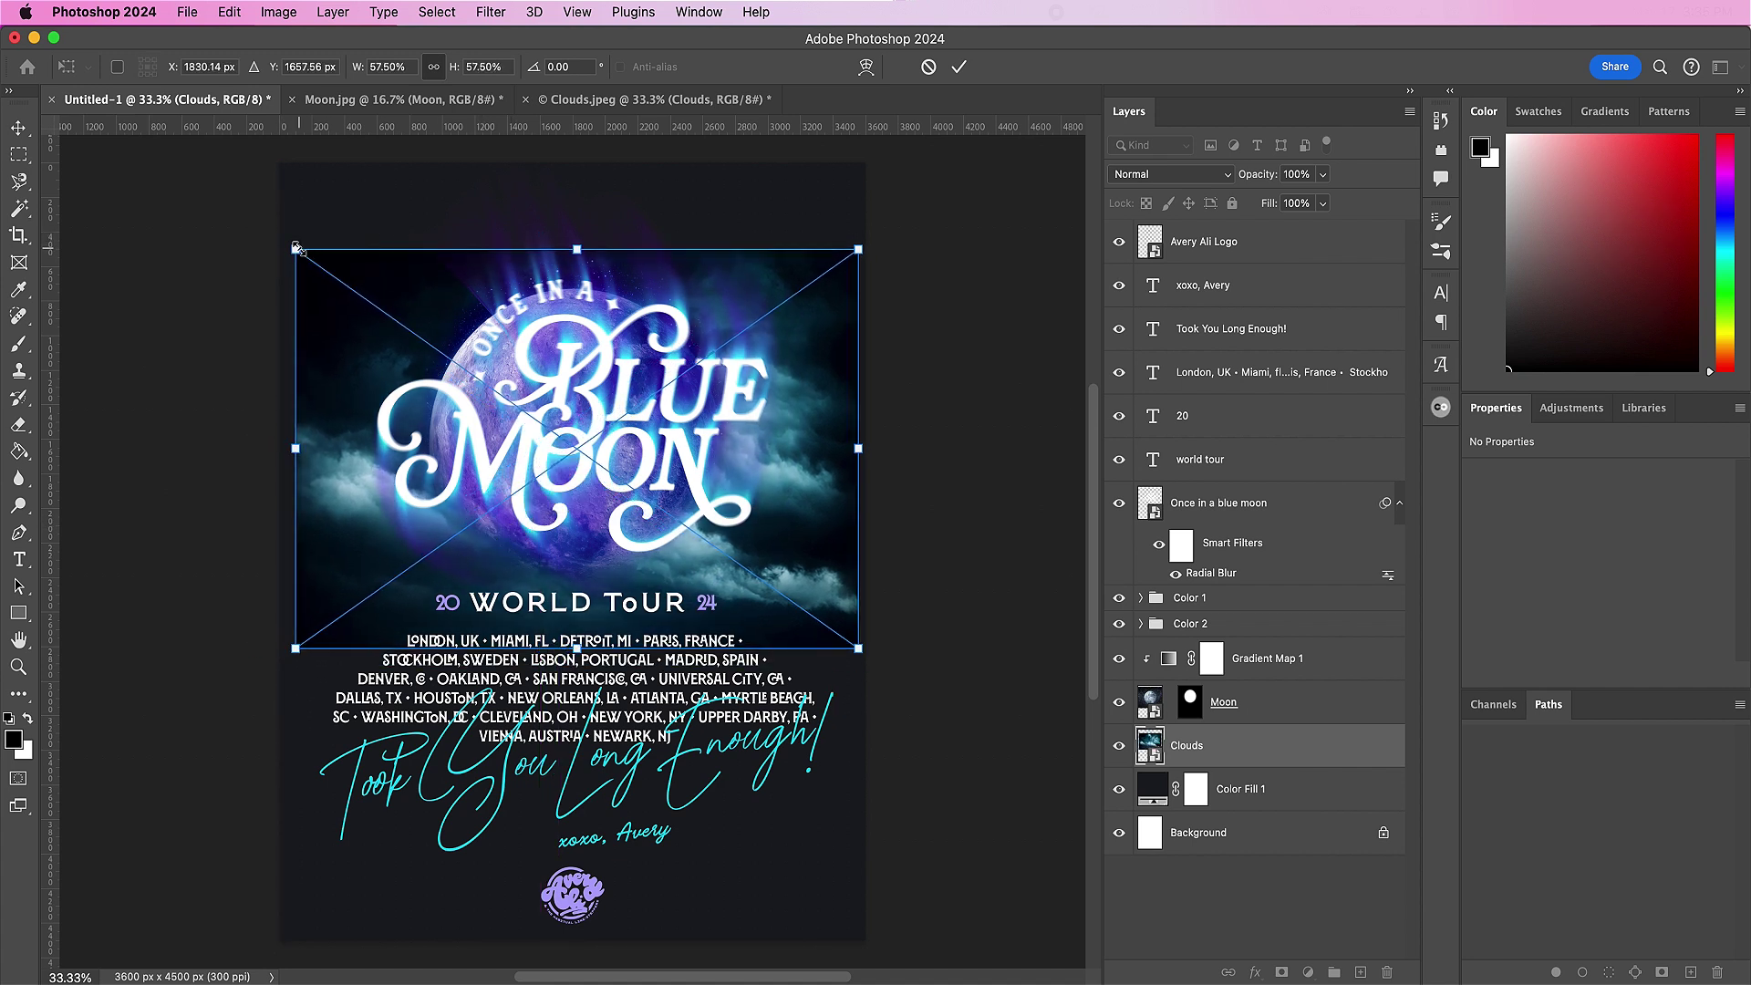
{"action": "key", "text": "Return"}
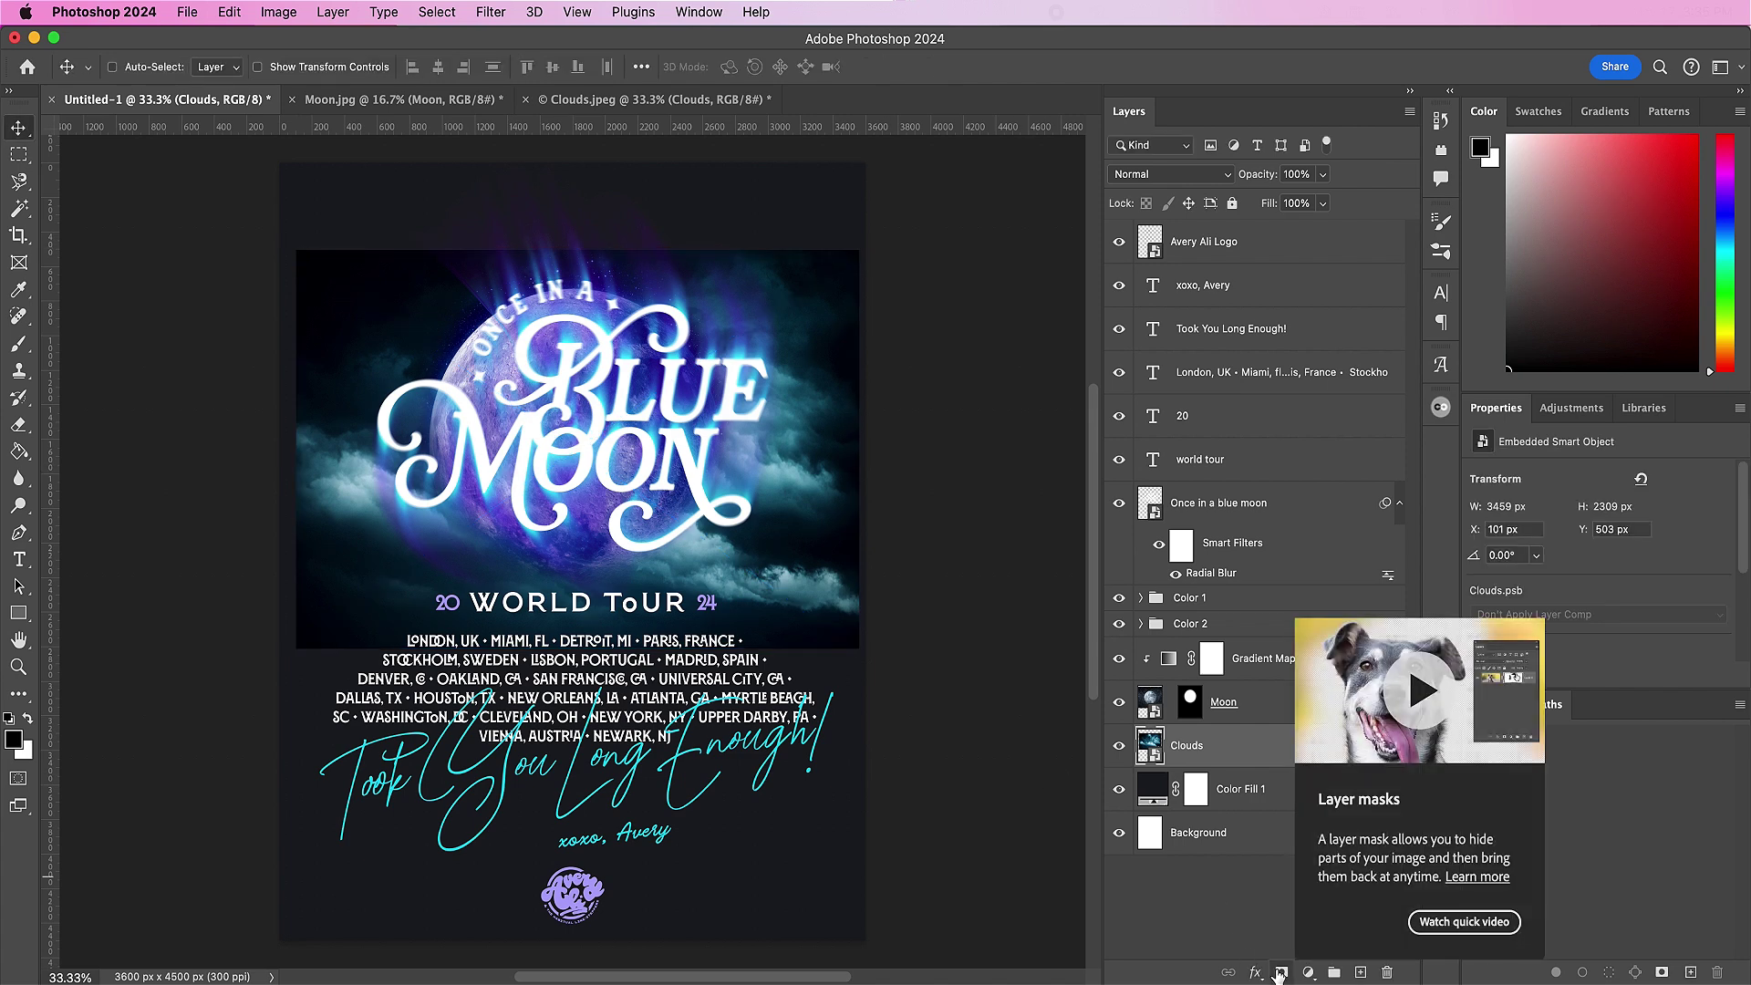
{"action": "left_click", "coordinate": [1280, 973]}
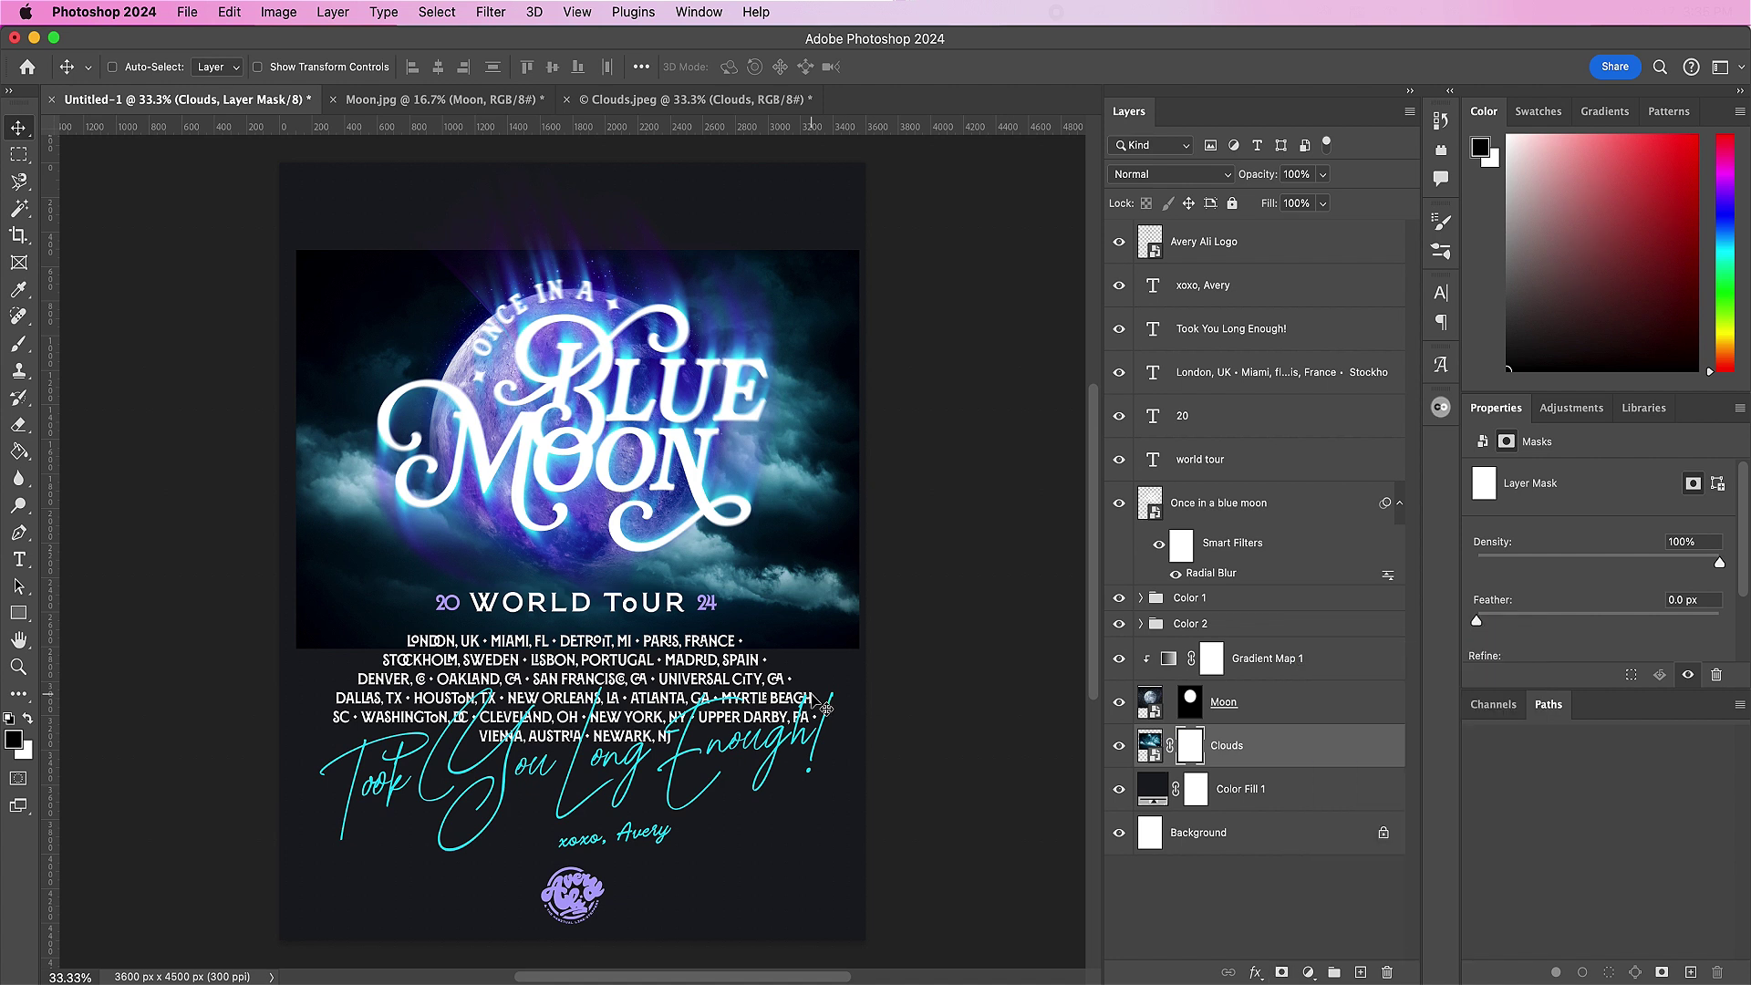
Step: Paint black over the clouds' outer edges with a 1300 px brush, checking with the fill layers hidden
{"action": "key", "text": "b"}
{"action": "key", "text": "bracketright"}
{"action": "key", "text": "bracketright"}
{"action": "key", "text": "bracketright"}
{"action": "key", "text": "bracketright"}
{"action": "key", "text": "bracketright"}
{"action": "key", "text": "bracketright"}
{"action": "key", "text": "bracketright"}
{"action": "key", "text": "bracketright"}
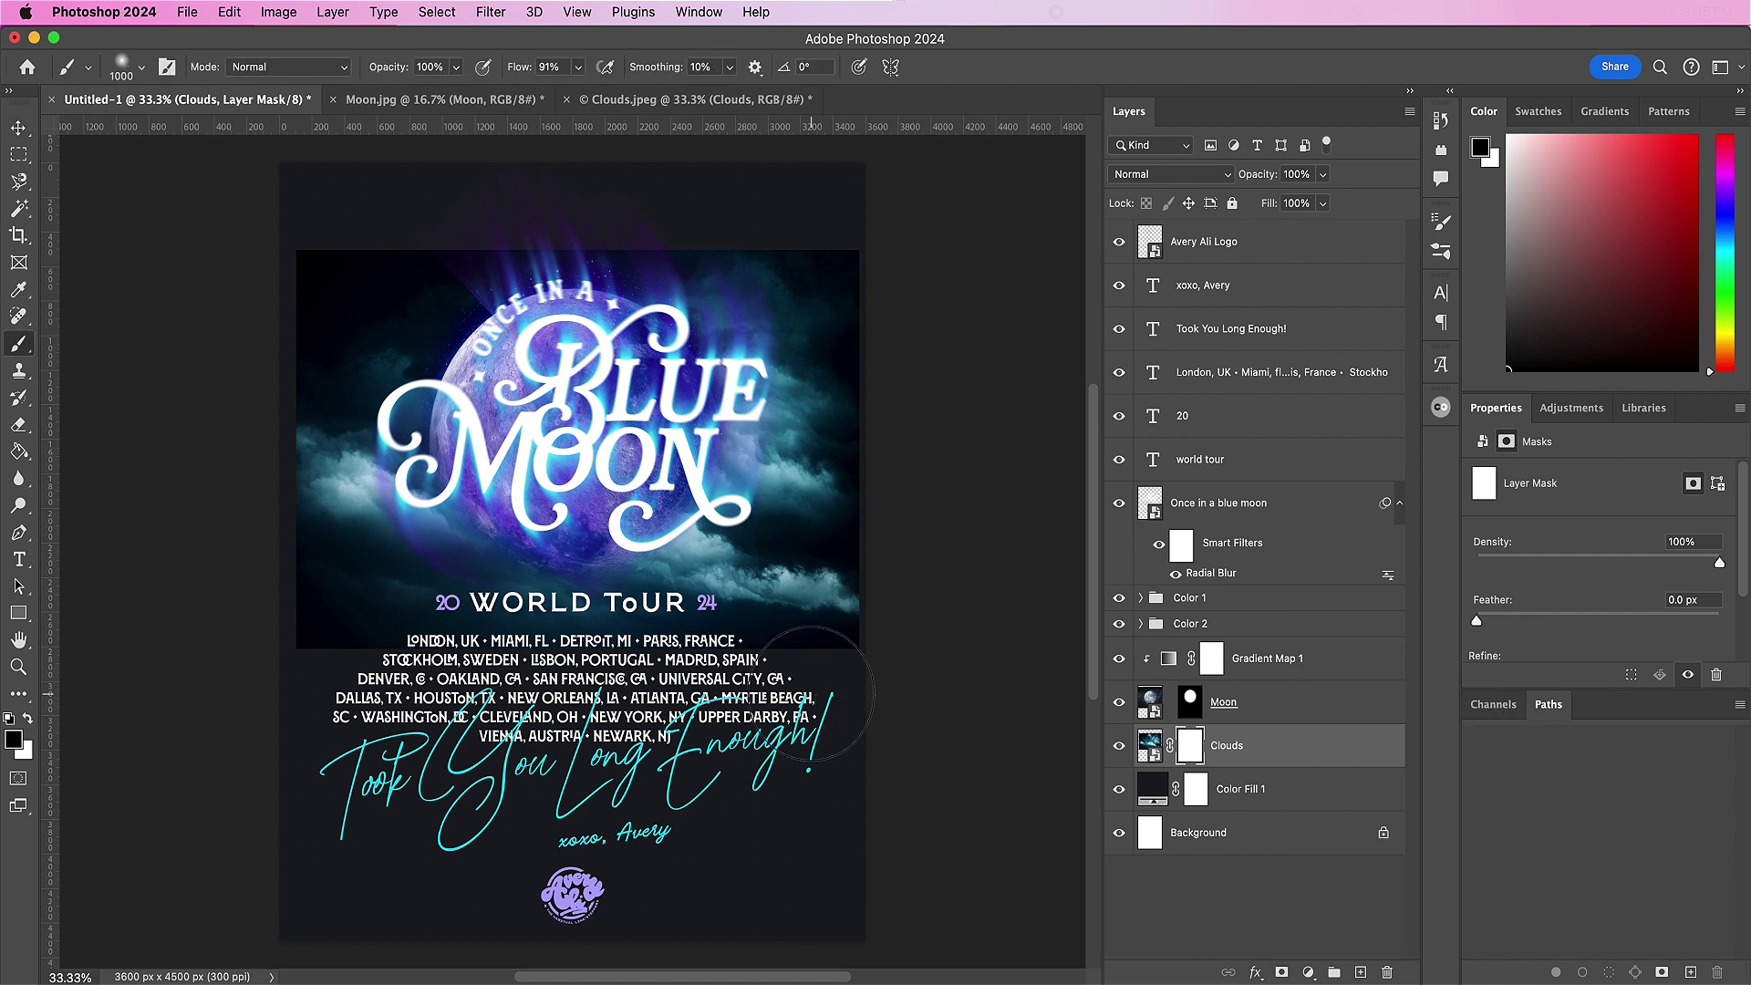
{"action": "mouse_move", "coordinate": [808, 685]}
{"action": "left_mouse_down"}
{"action": "mouse_move", "coordinate": [886, 666]}
{"action": "mouse_move", "coordinate": [902, 591]}
{"action": "mouse_move", "coordinate": [898, 508]}
{"action": "mouse_move", "coordinate": [854, 508]}
{"action": "mouse_move", "coordinate": [917, 479]}
{"action": "mouse_move", "coordinate": [887, 474]}
{"action": "mouse_move", "coordinate": [908, 479]}
{"action": "mouse_move", "coordinate": [893, 308]}
{"action": "mouse_move", "coordinate": [923, 286]}
{"action": "mouse_move", "coordinate": [858, 249]}
{"action": "mouse_move", "coordinate": [876, 235]}
{"action": "mouse_move", "coordinate": [799, 209]}
{"action": "mouse_move", "coordinate": [640, 212]}
{"action": "mouse_move", "coordinate": [644, 191]}
{"action": "mouse_move", "coordinate": [592, 204]}
{"action": "mouse_move", "coordinate": [512, 186]}
{"action": "mouse_move", "coordinate": [421, 252]}
{"action": "mouse_move", "coordinate": [299, 279]}
{"action": "mouse_move", "coordinate": [303, 330]}
{"action": "mouse_move", "coordinate": [442, 250]}
{"action": "mouse_move", "coordinate": [332, 301]}
{"action": "mouse_move", "coordinate": [337, 330]}
{"action": "mouse_move", "coordinate": [257, 359]}
{"action": "mouse_move", "coordinate": [267, 443]}
{"action": "mouse_move", "coordinate": [244, 470]}
{"action": "mouse_move", "coordinate": [253, 544]}
{"action": "mouse_move", "coordinate": [238, 558]}
{"action": "mouse_move", "coordinate": [286, 586]}
{"action": "mouse_move", "coordinate": [240, 597]}
{"action": "mouse_move", "coordinate": [267, 588]}
{"action": "mouse_move", "coordinate": [316, 646]}
{"action": "mouse_move", "coordinate": [463, 687]}
{"action": "mouse_move", "coordinate": [389, 687]}
{"action": "mouse_move", "coordinate": [870, 690]}
{"action": "left_mouse_up"}
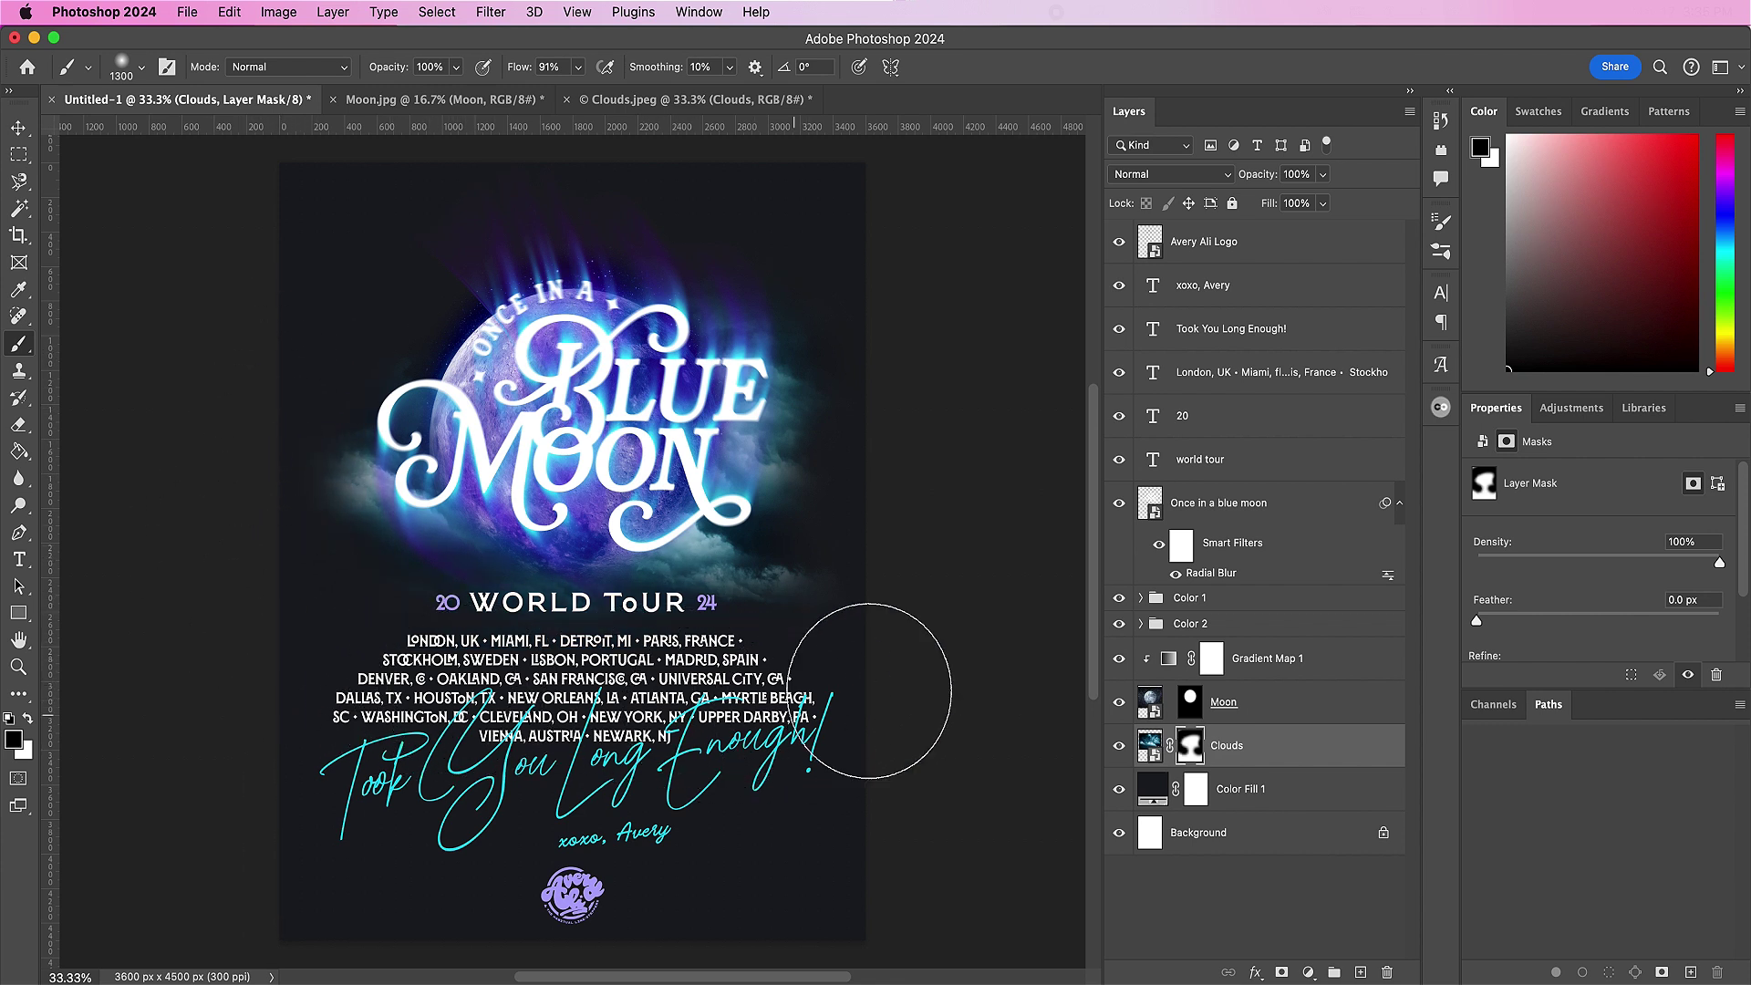
{"action": "left_click", "coordinate": [1119, 788]}
{"action": "left_click", "coordinate": [1119, 833]}
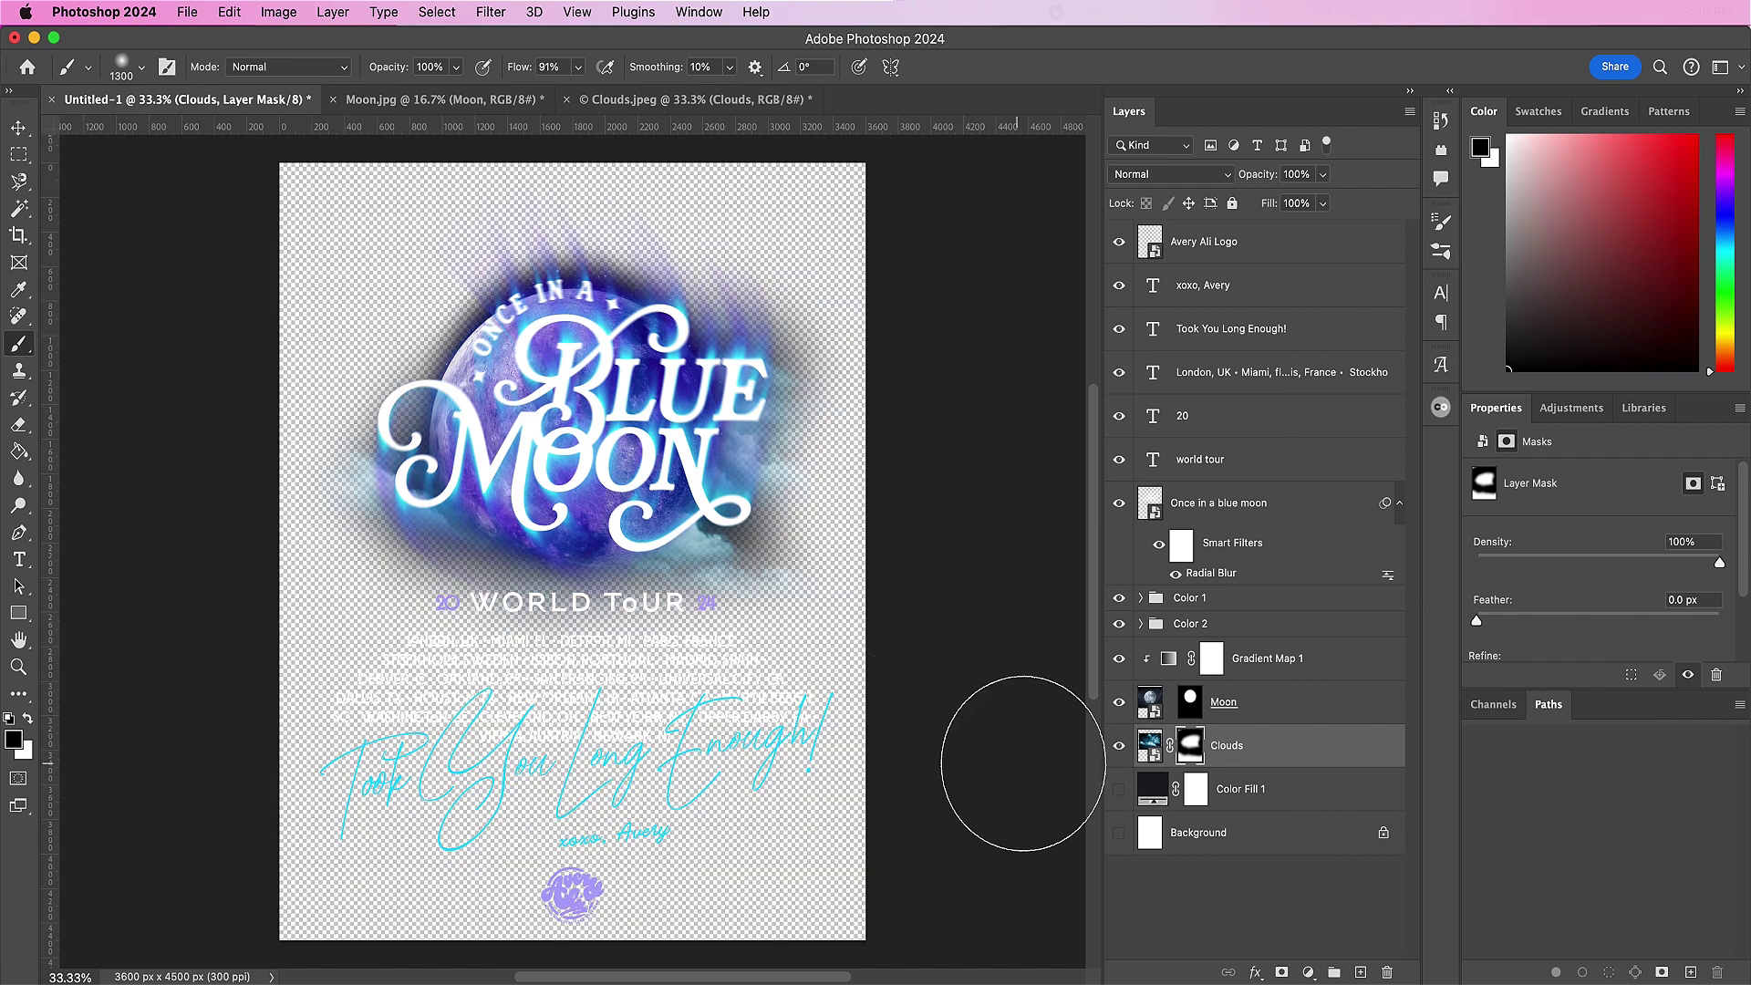
{"action": "left_click", "coordinate": [1119, 832]}
{"action": "left_click", "coordinate": [1119, 788]}
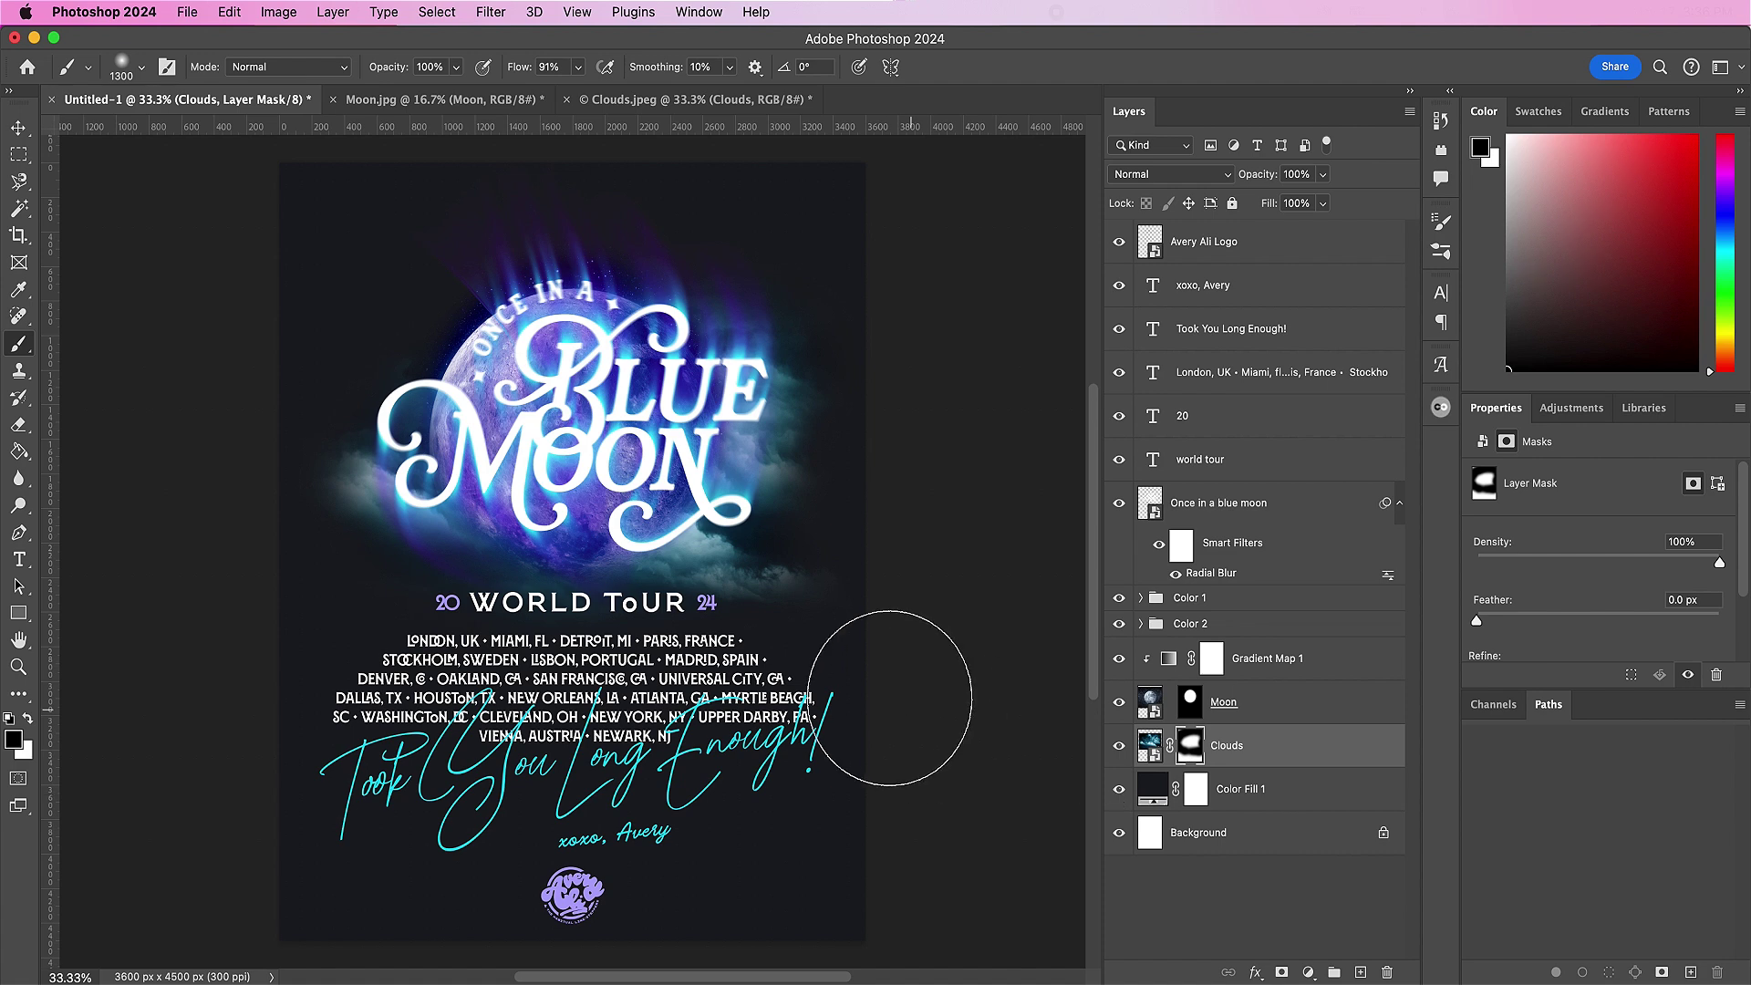
{"action": "left_click", "coordinate": [1118, 790]}
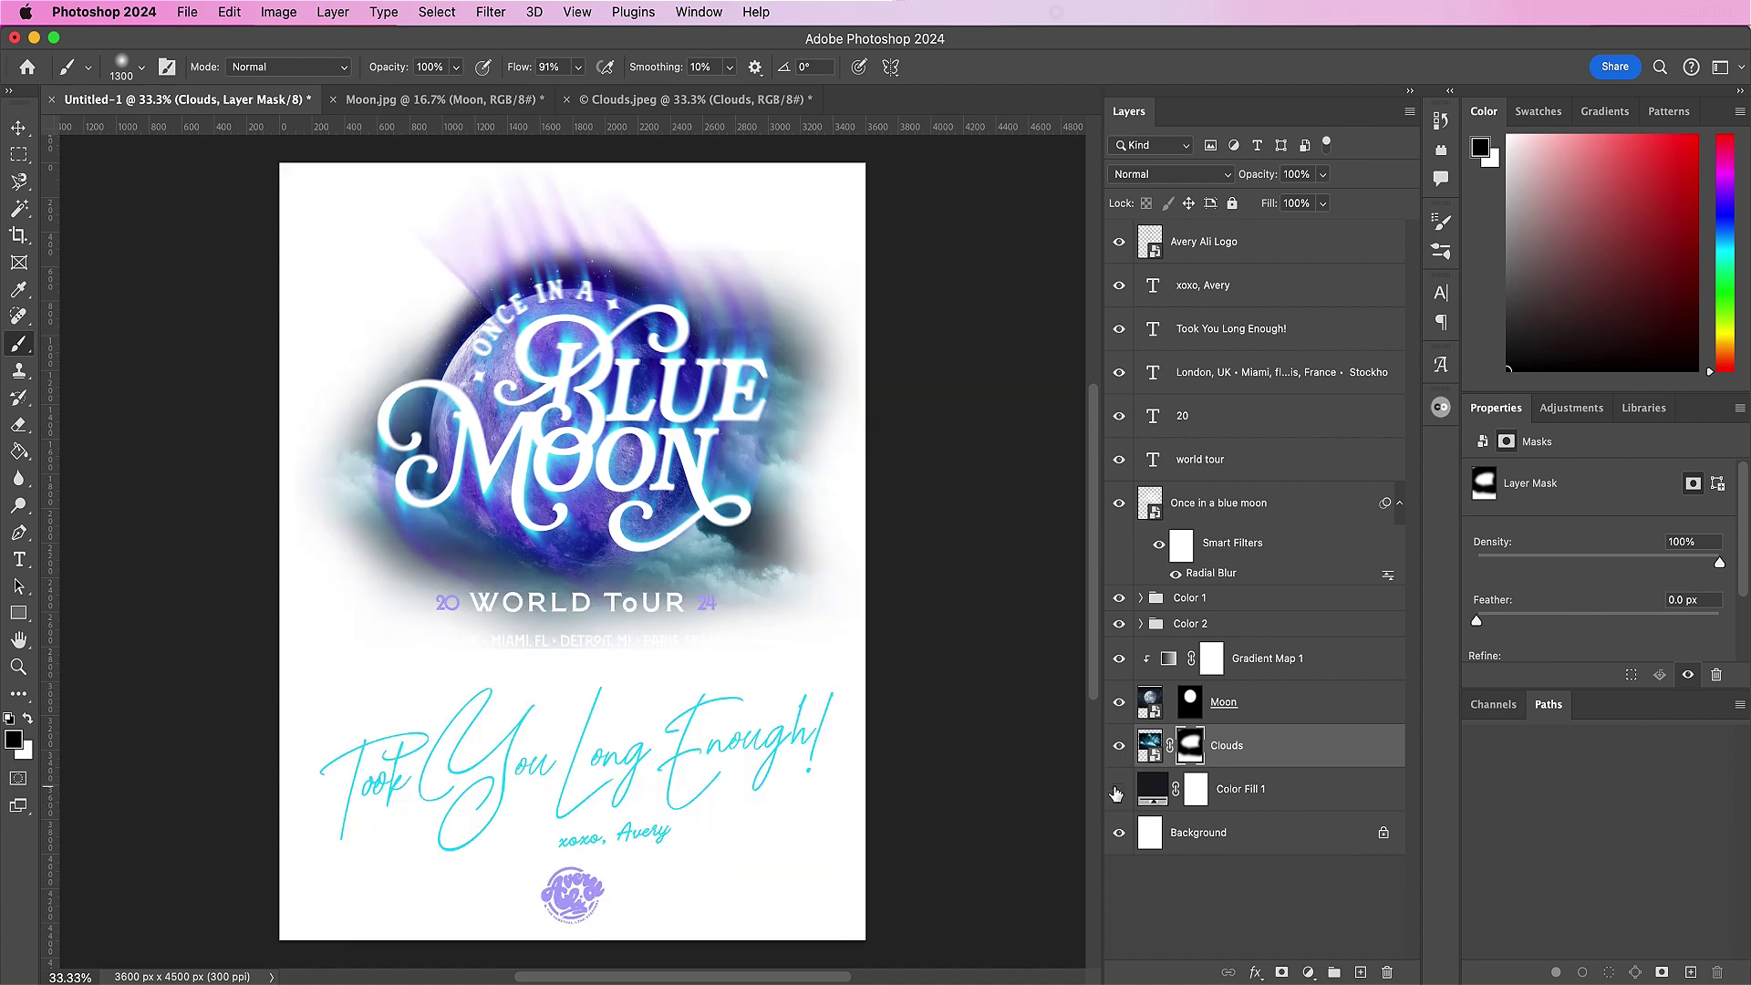
{"action": "left_click", "coordinate": [1118, 790]}
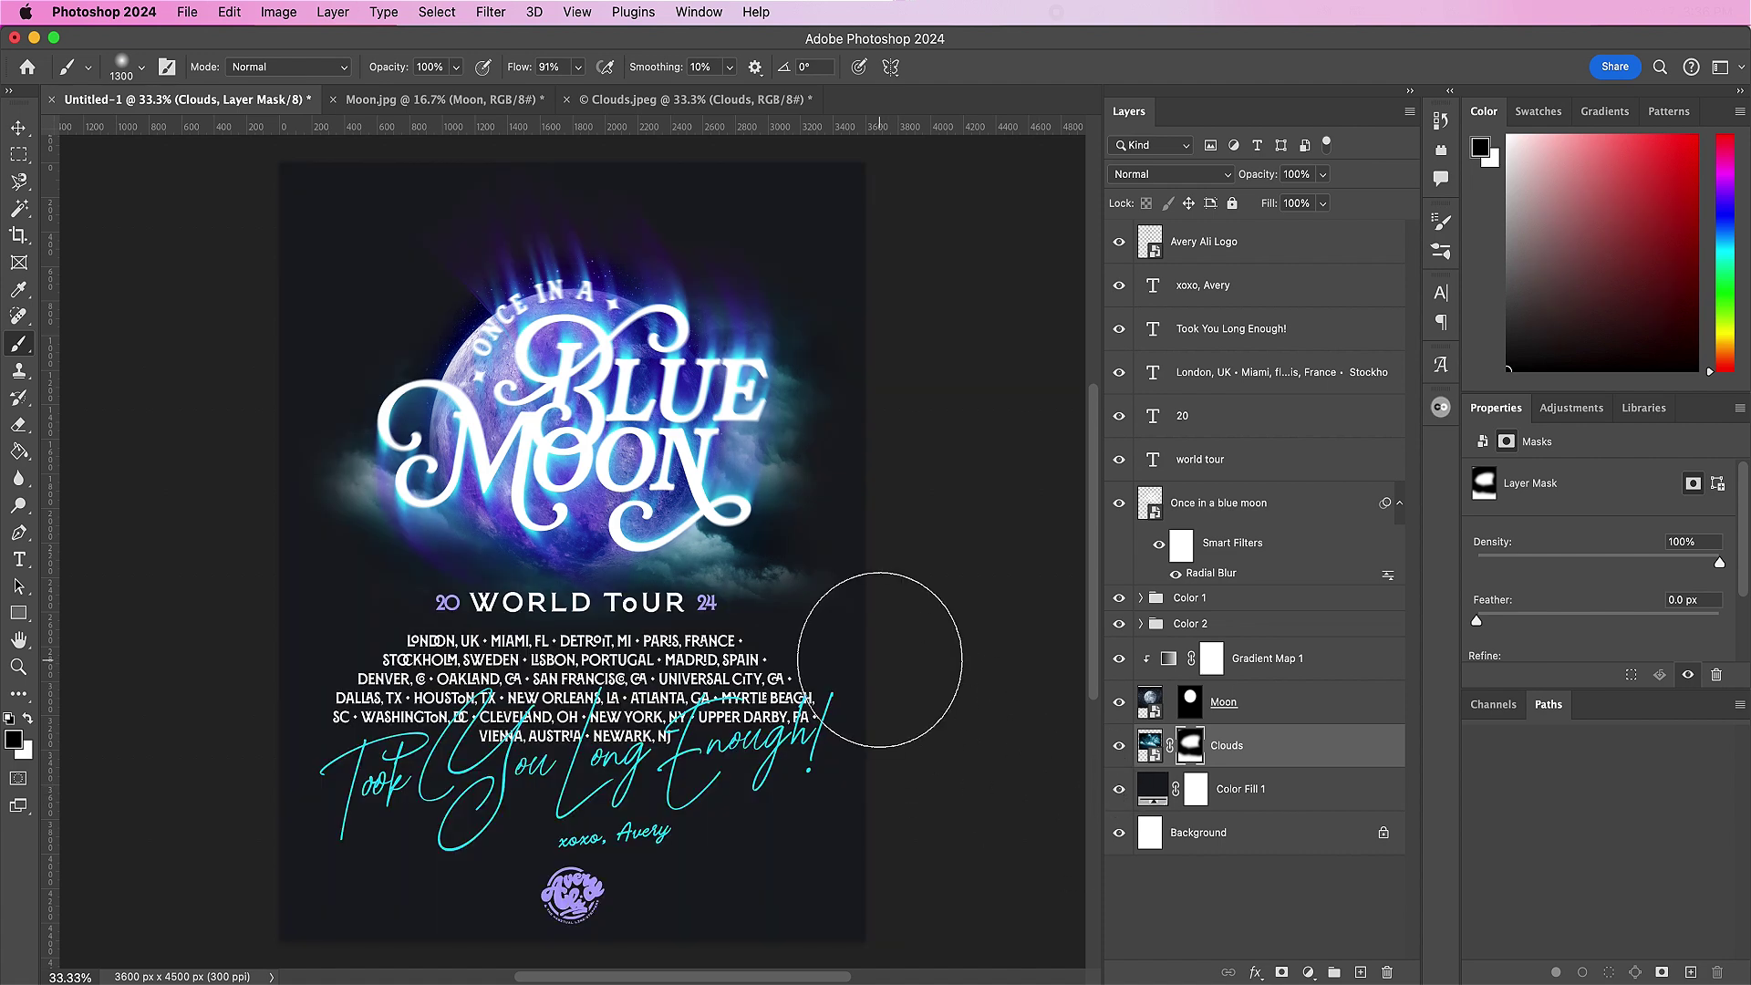
{"action": "key", "text": "v"}
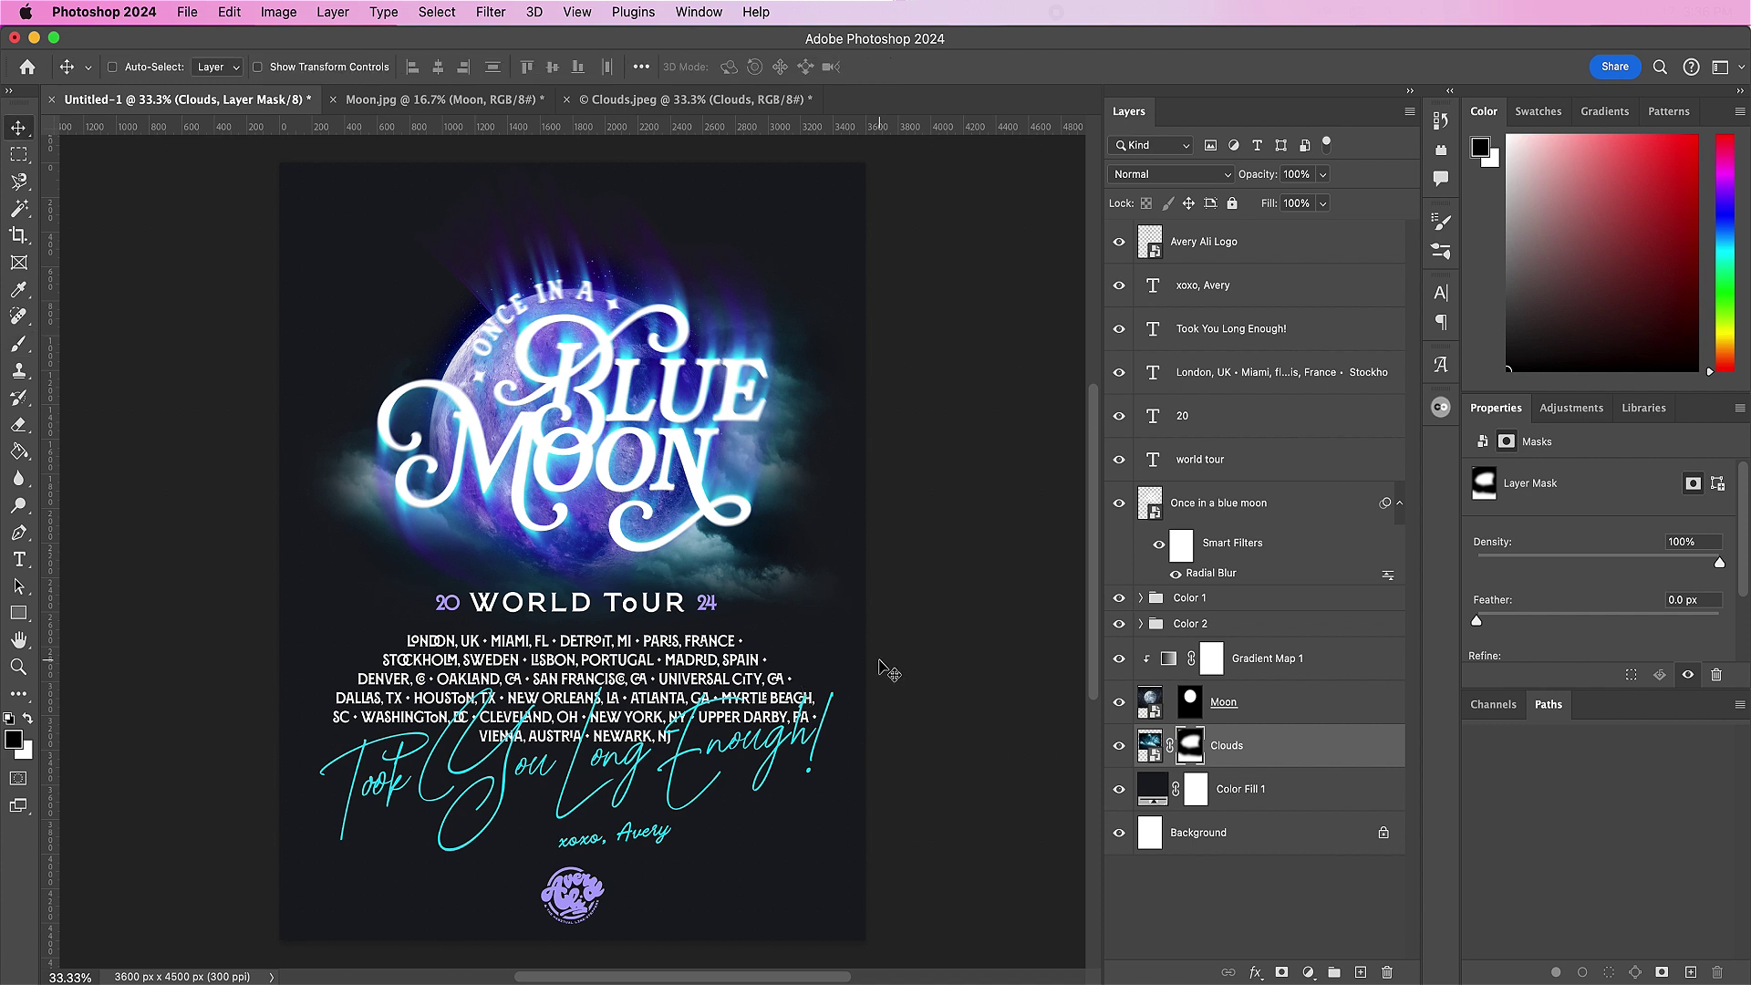
Step: Add a Levels adjustment with midtones 0.64 and white point 220, clipped to the Clouds layer
{"action": "left_click", "coordinate": [1309, 972]}
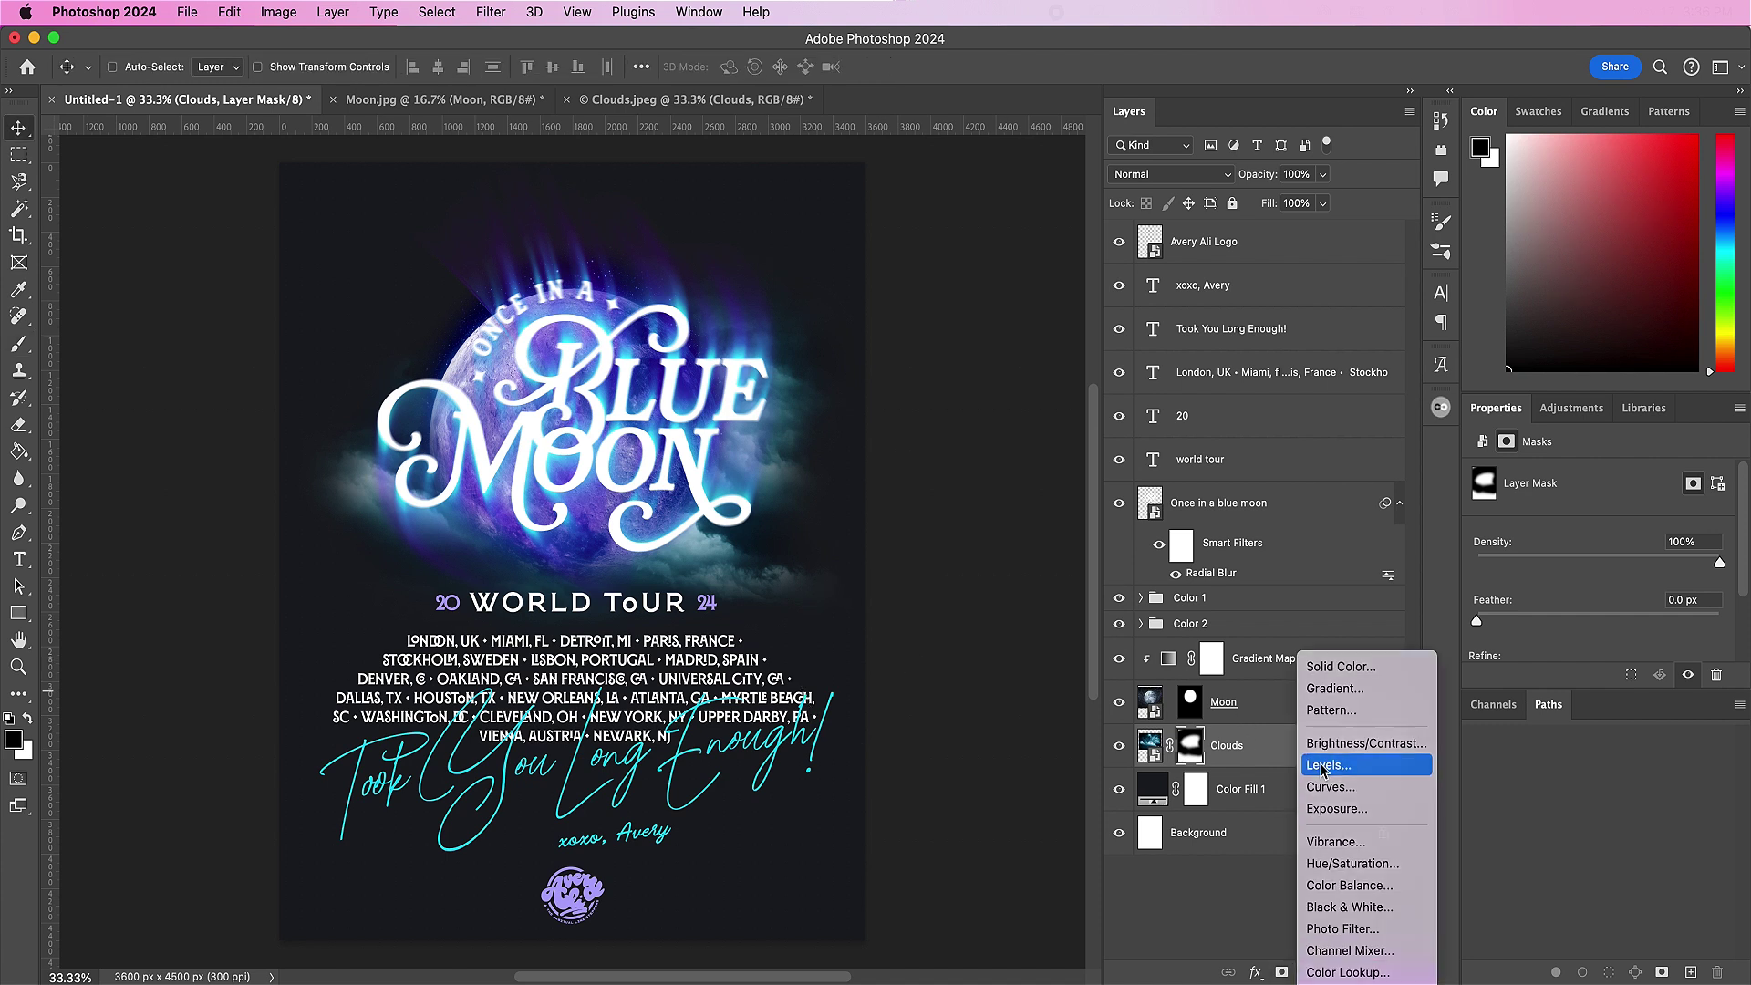
{"action": "left_click", "coordinate": [1327, 766]}
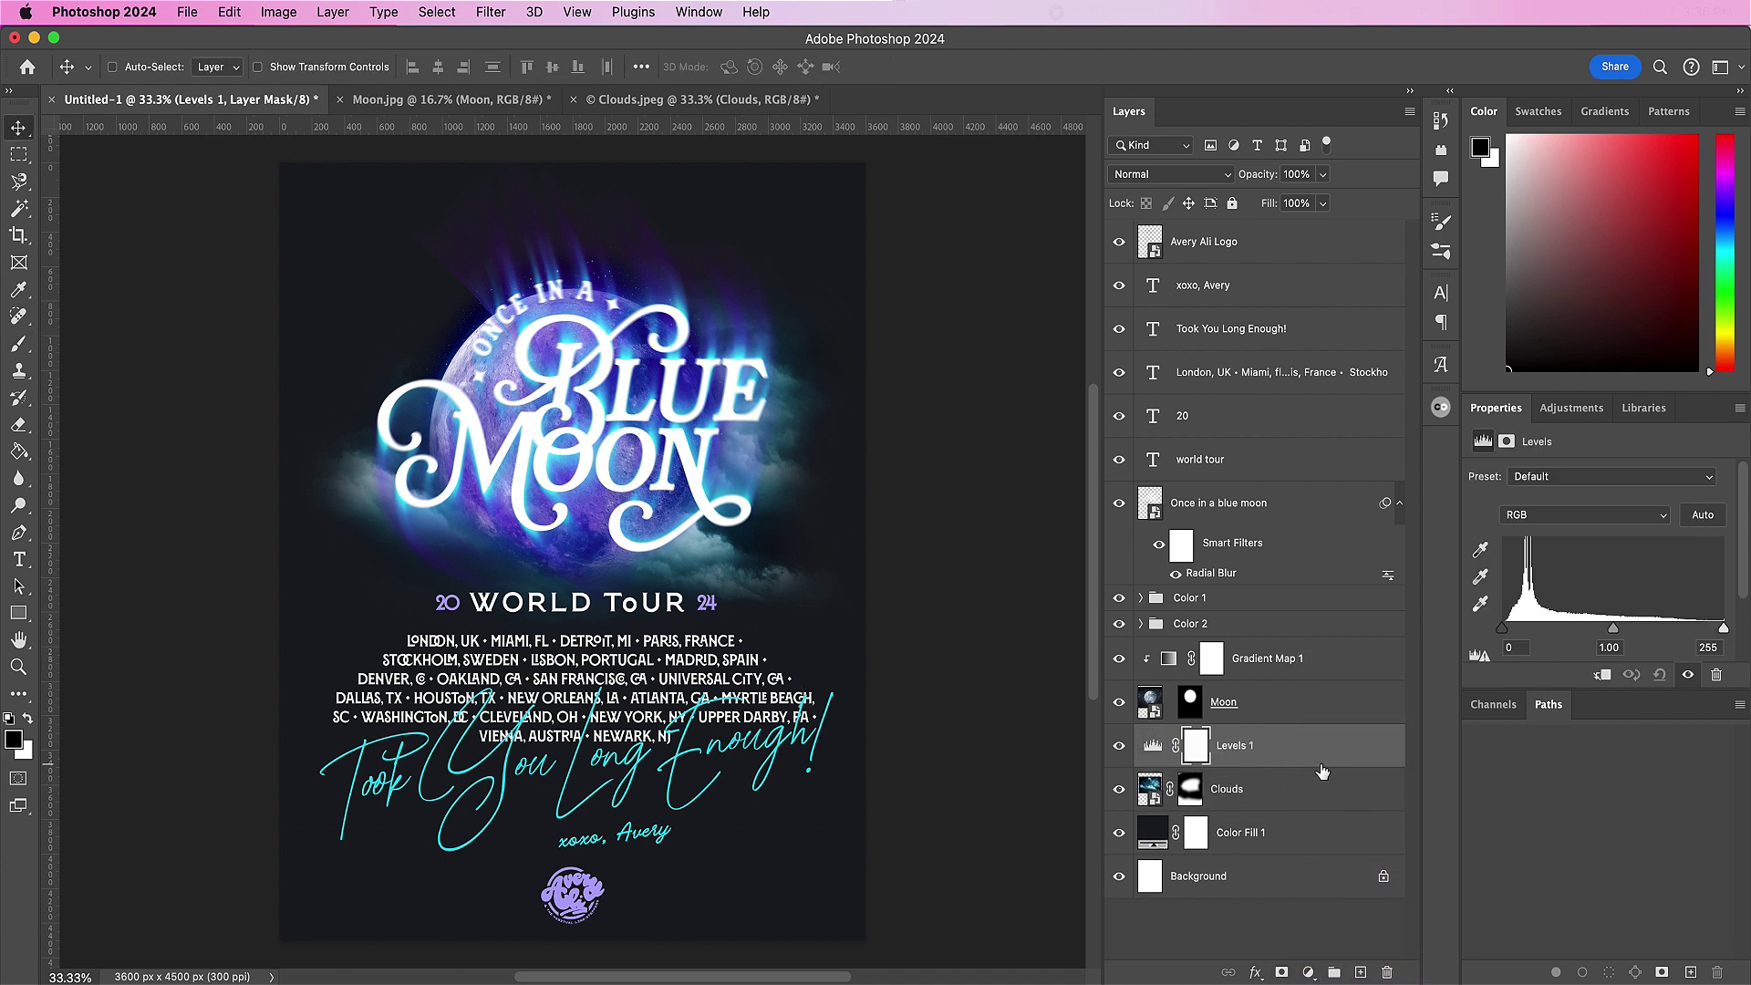
{"action": "left_click", "coordinate": [1611, 646]}
{"action": "type", "text": "1.64"}
{"action": "left_click", "coordinate": [1719, 649]}
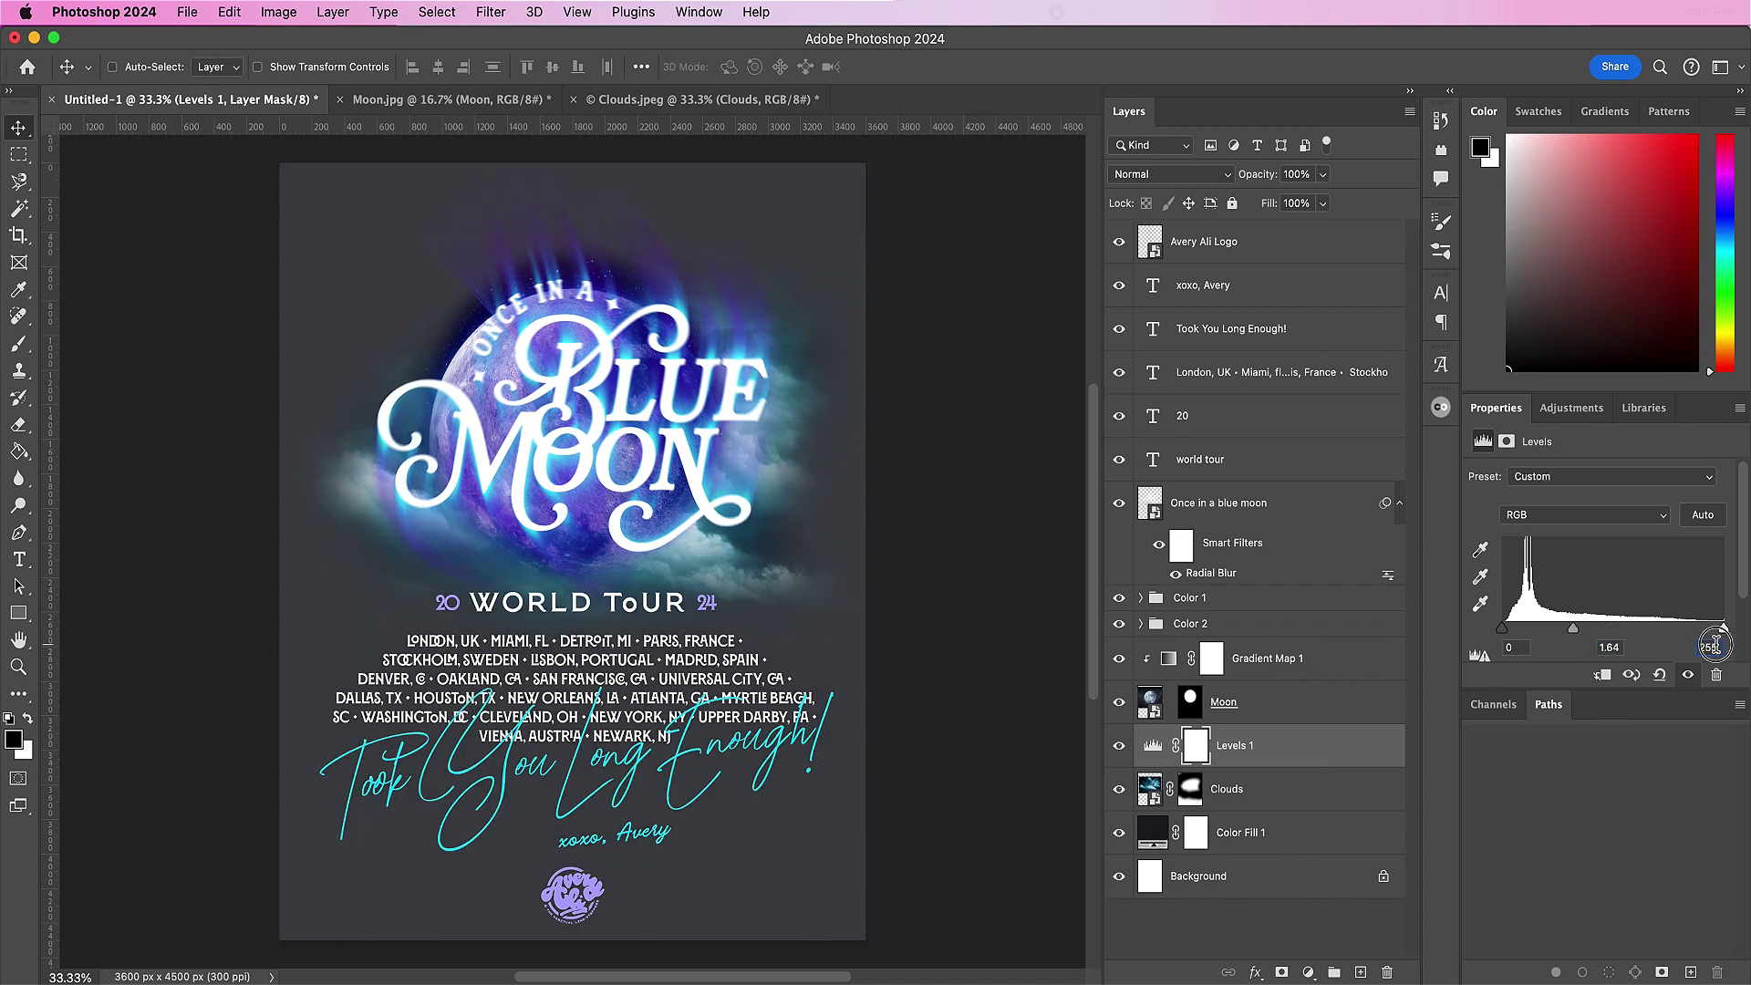
{"action": "type", "text": "220"}
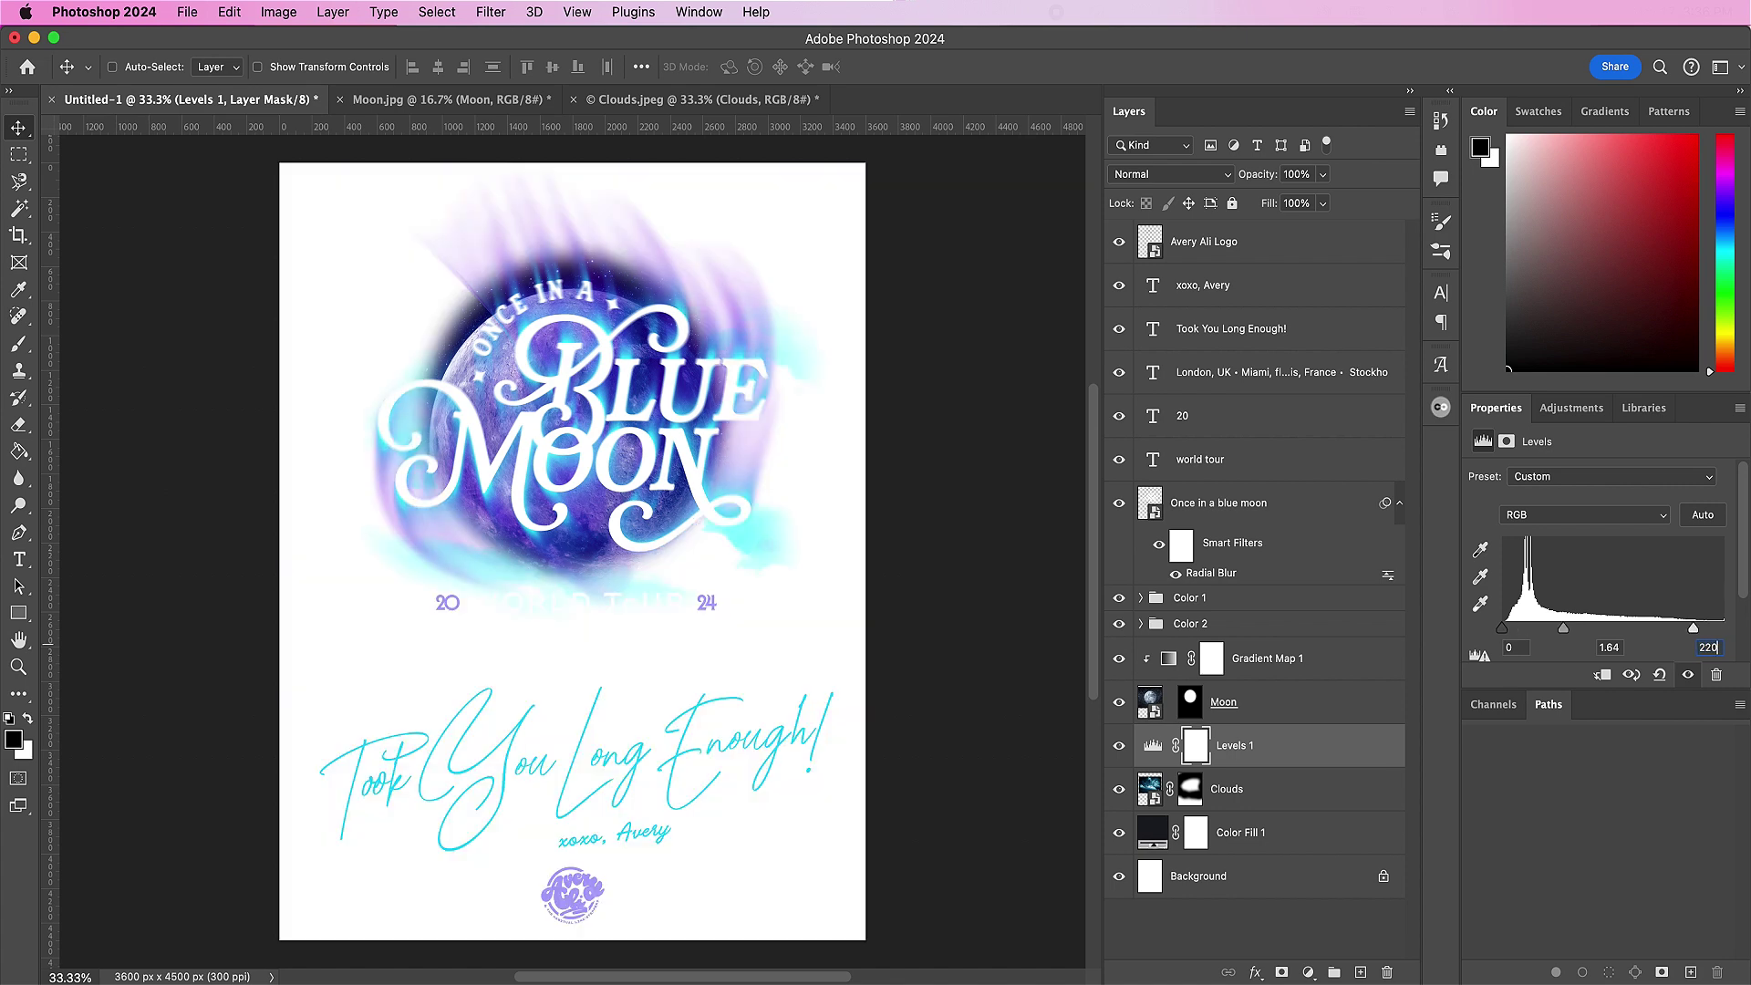
{"action": "left_click", "coordinate": [1607, 648]}
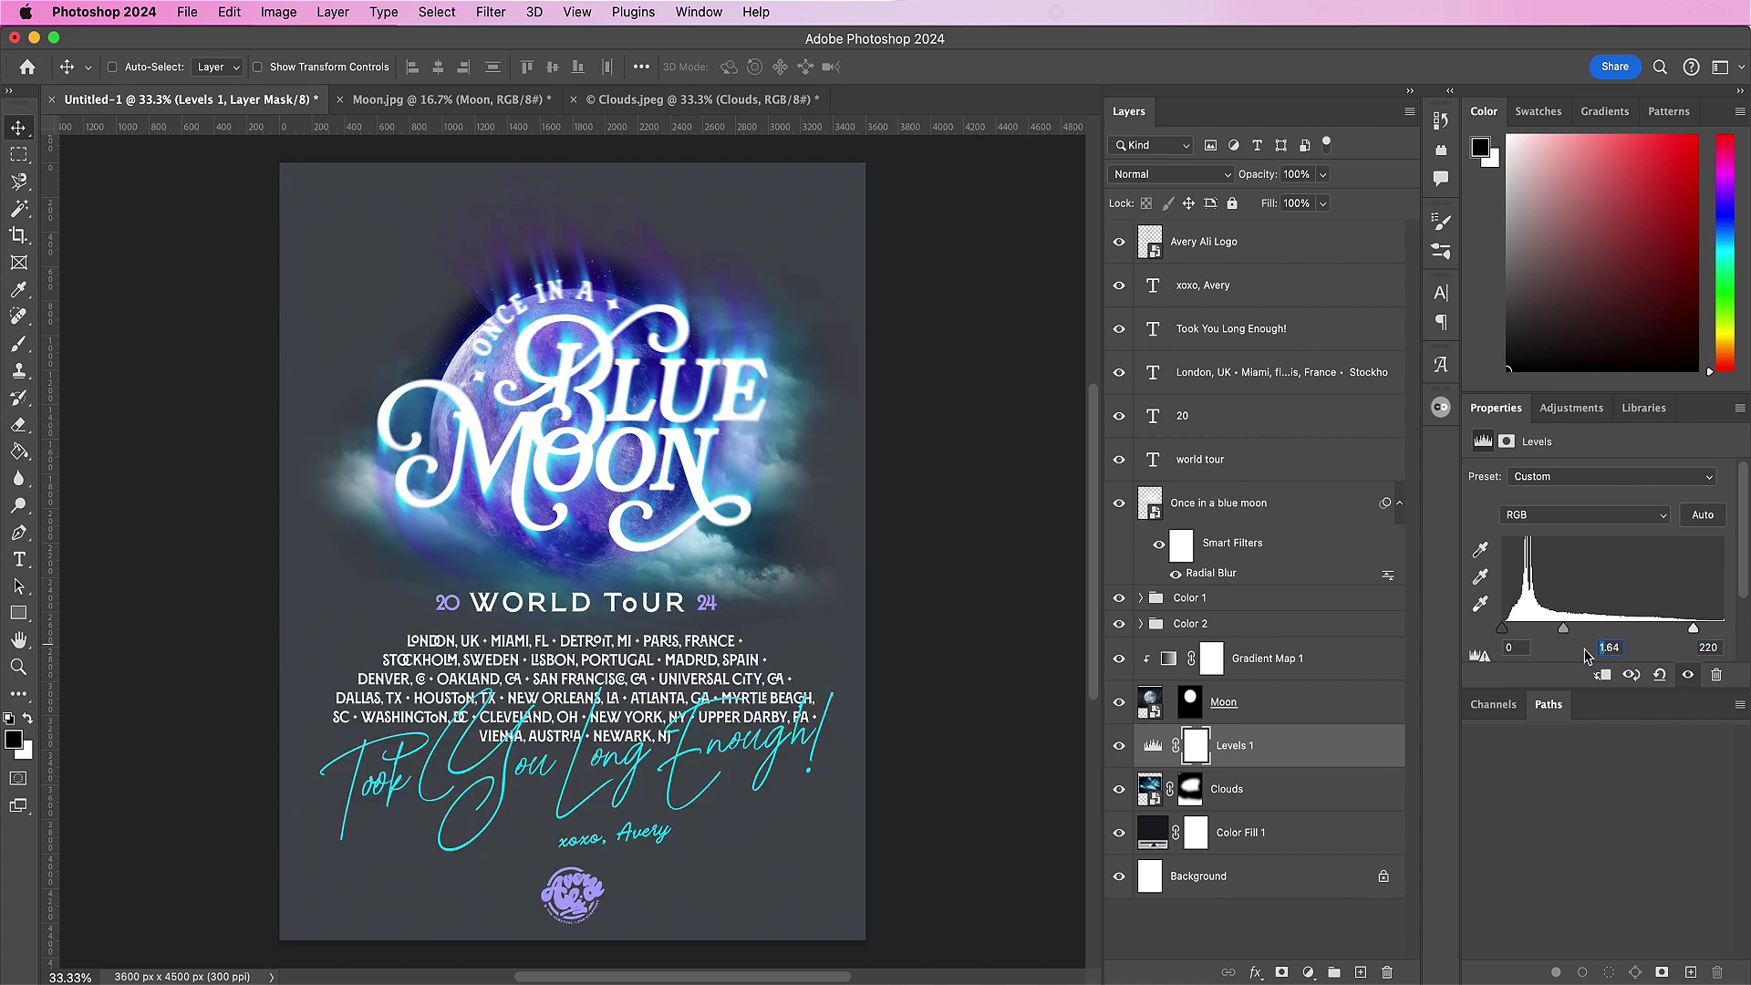
{"action": "key", "text": "BackSpace"}
{"action": "type", "text": "0"}
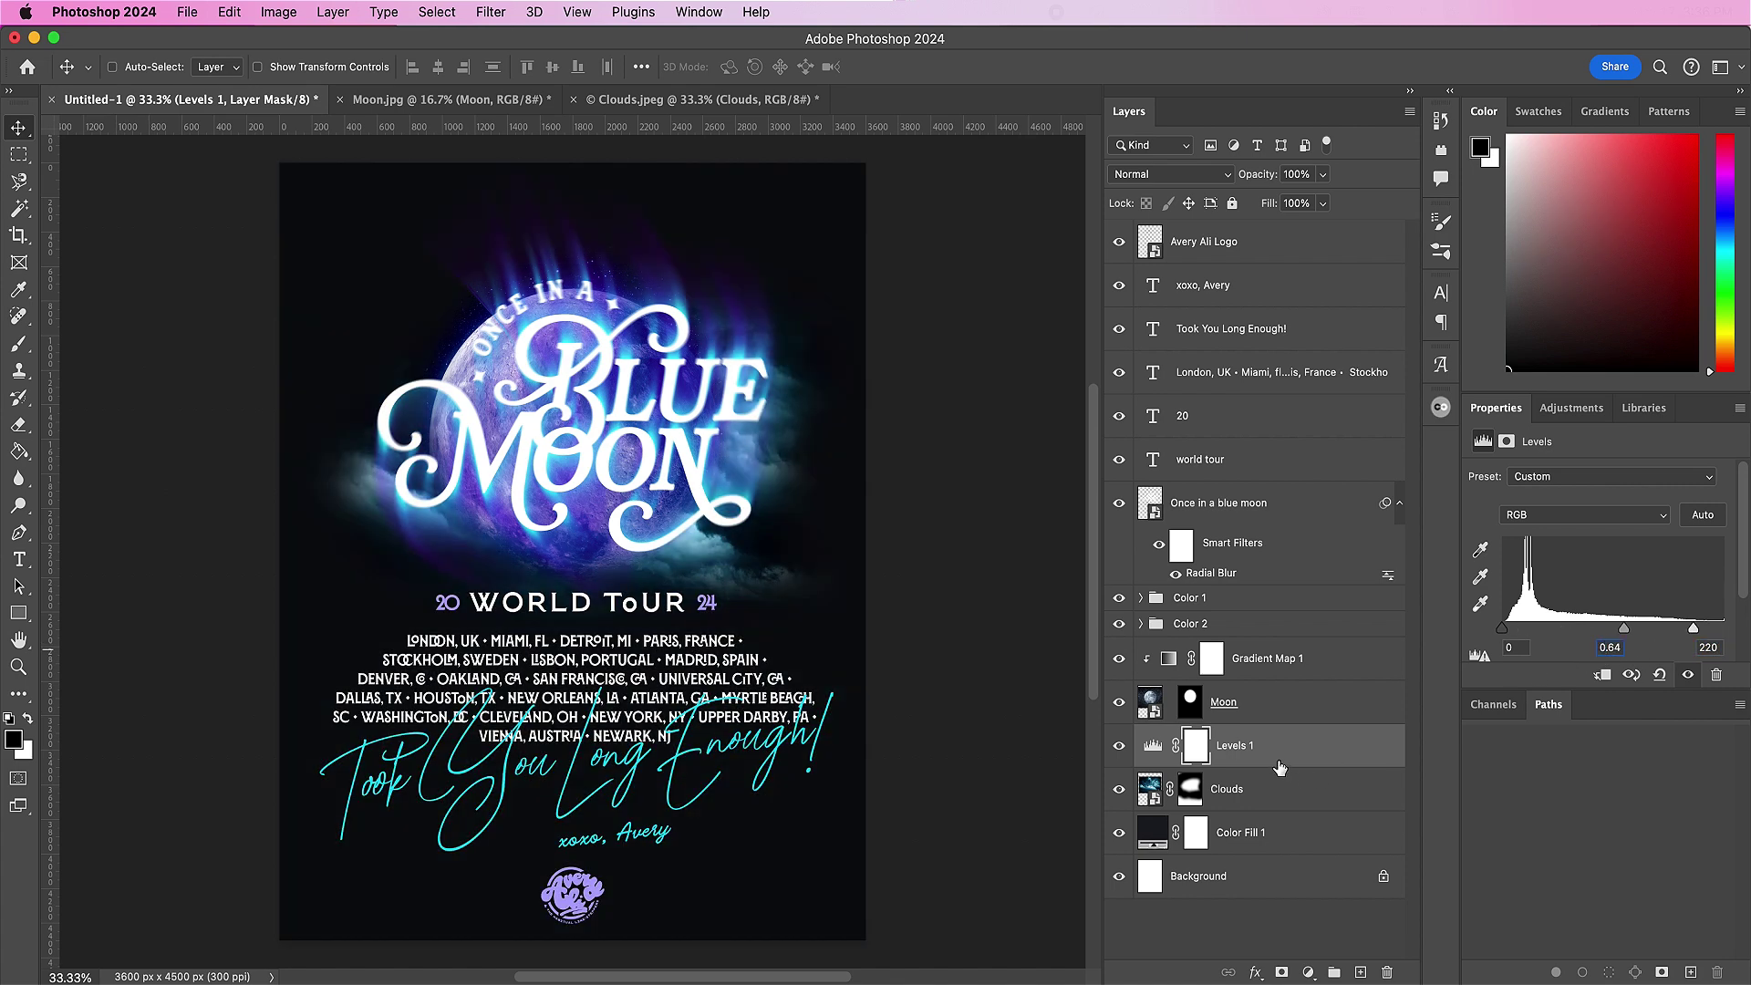
{"action": "key", "text": "Return"}
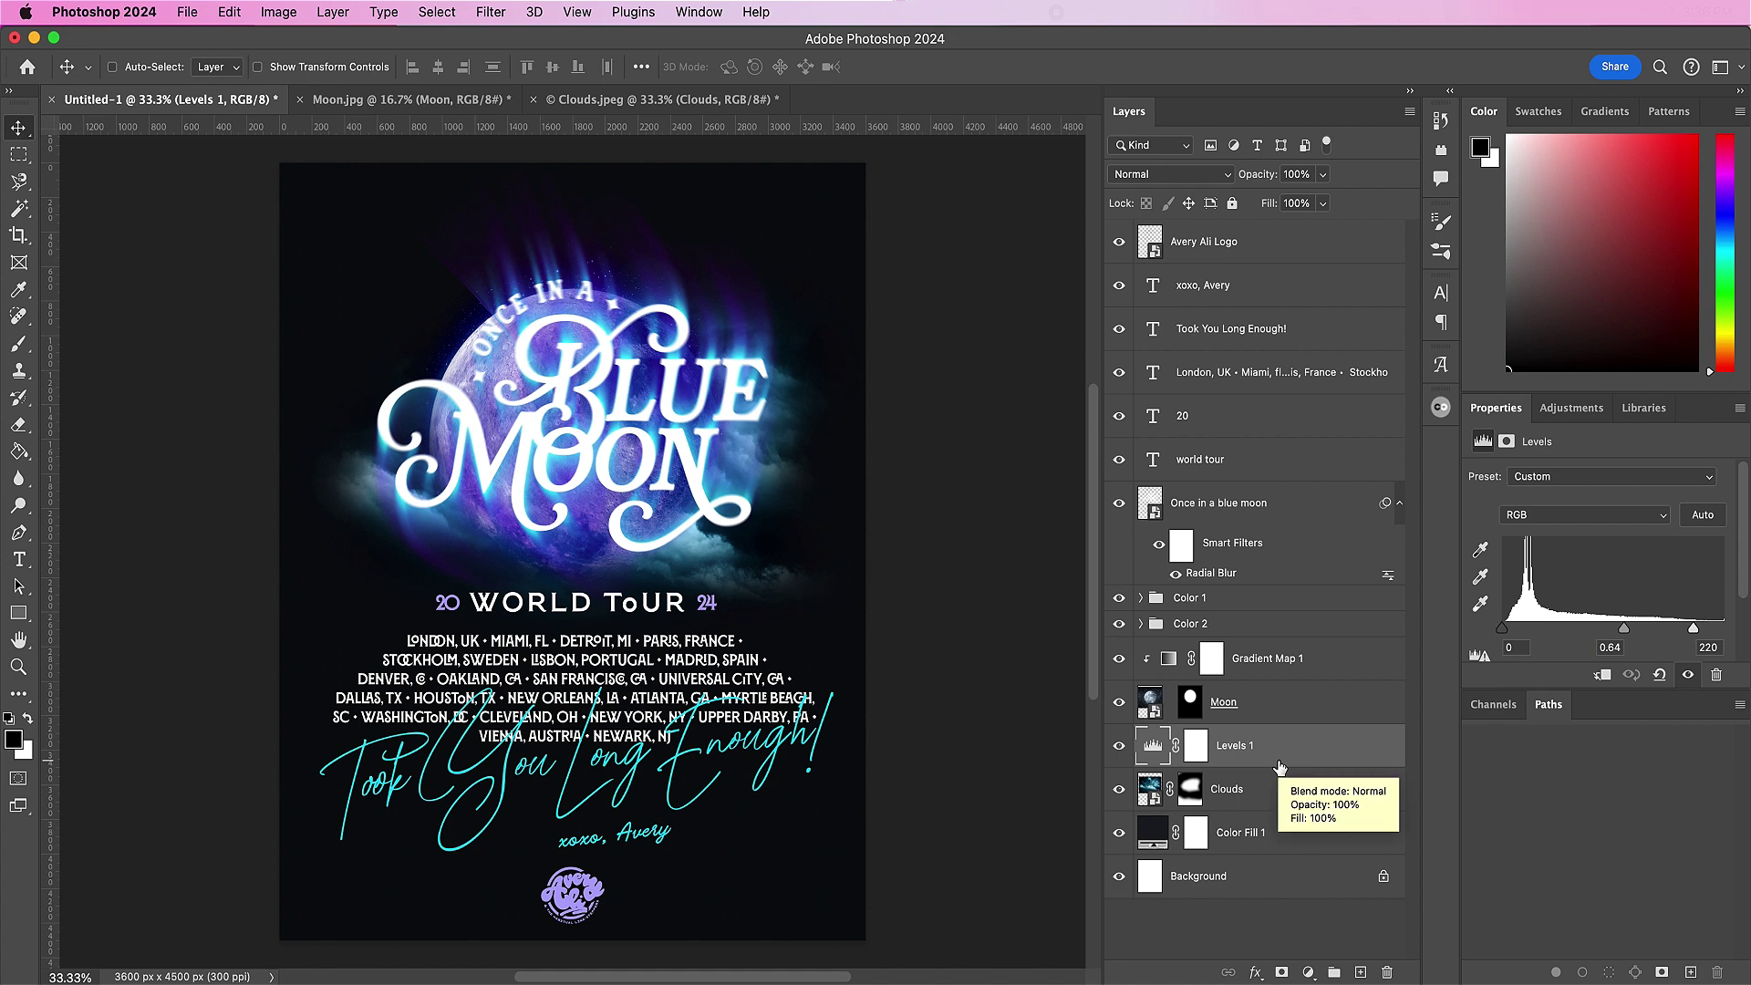
{"action": "right_click", "coordinate": [1280, 766]}
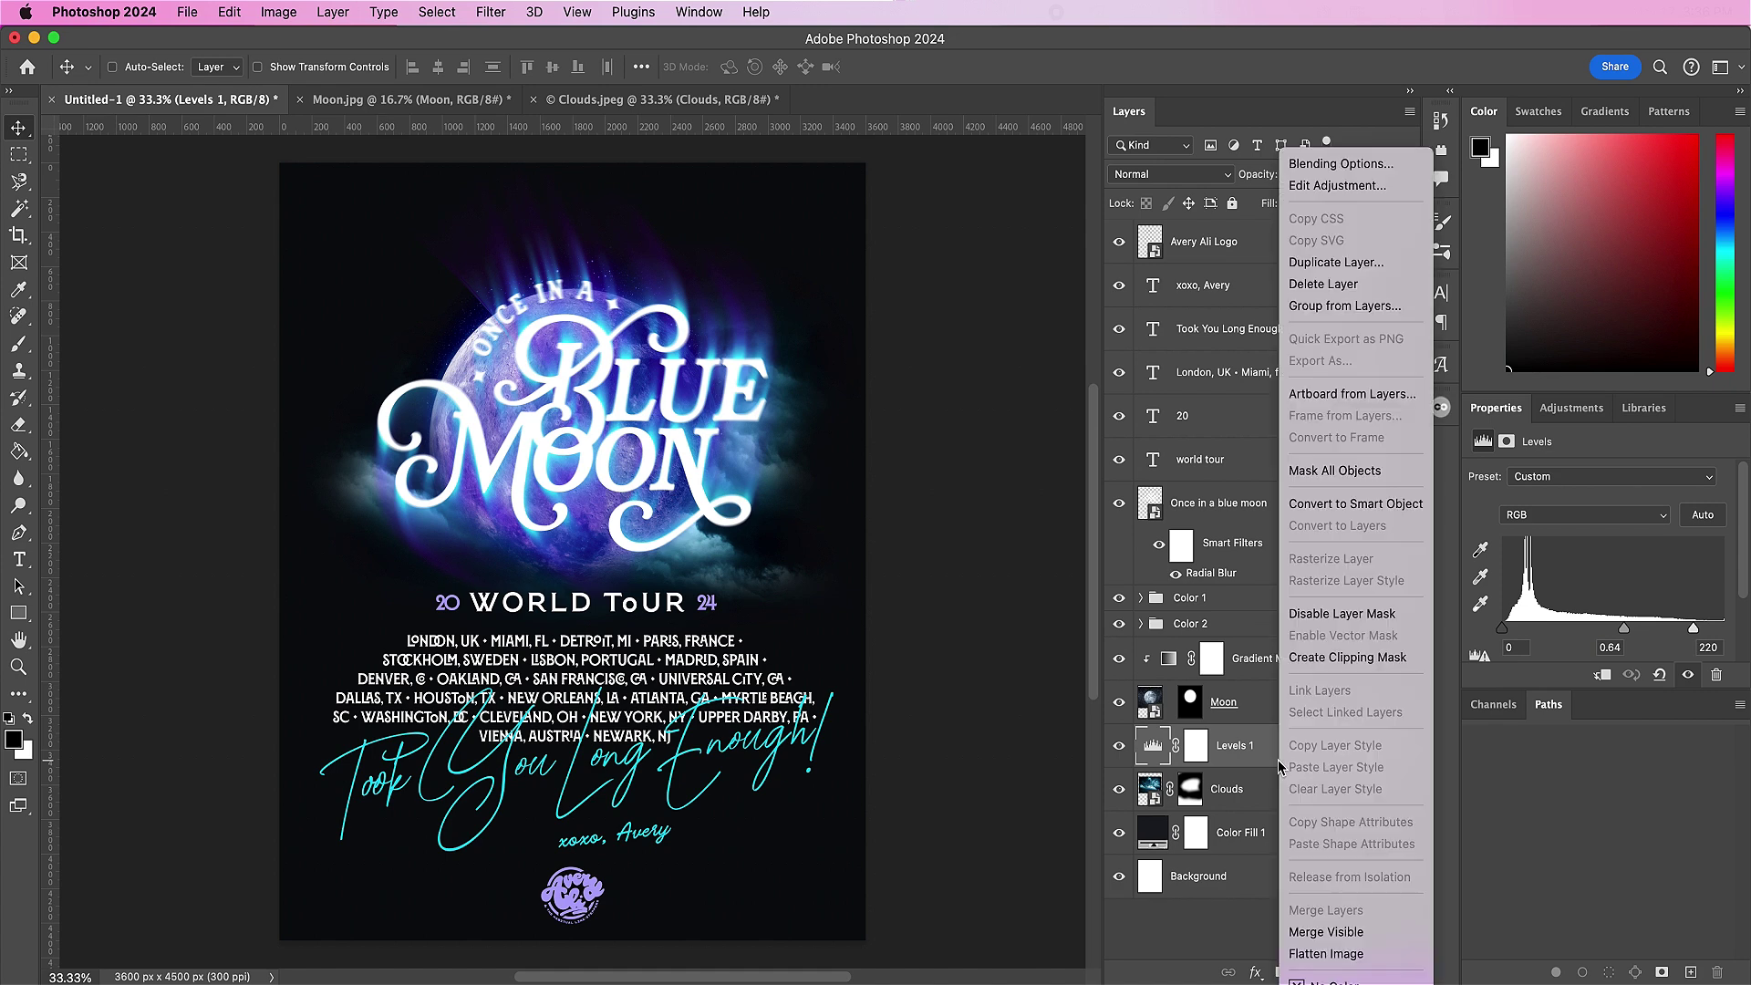
{"action": "left_click", "coordinate": [1300, 658]}
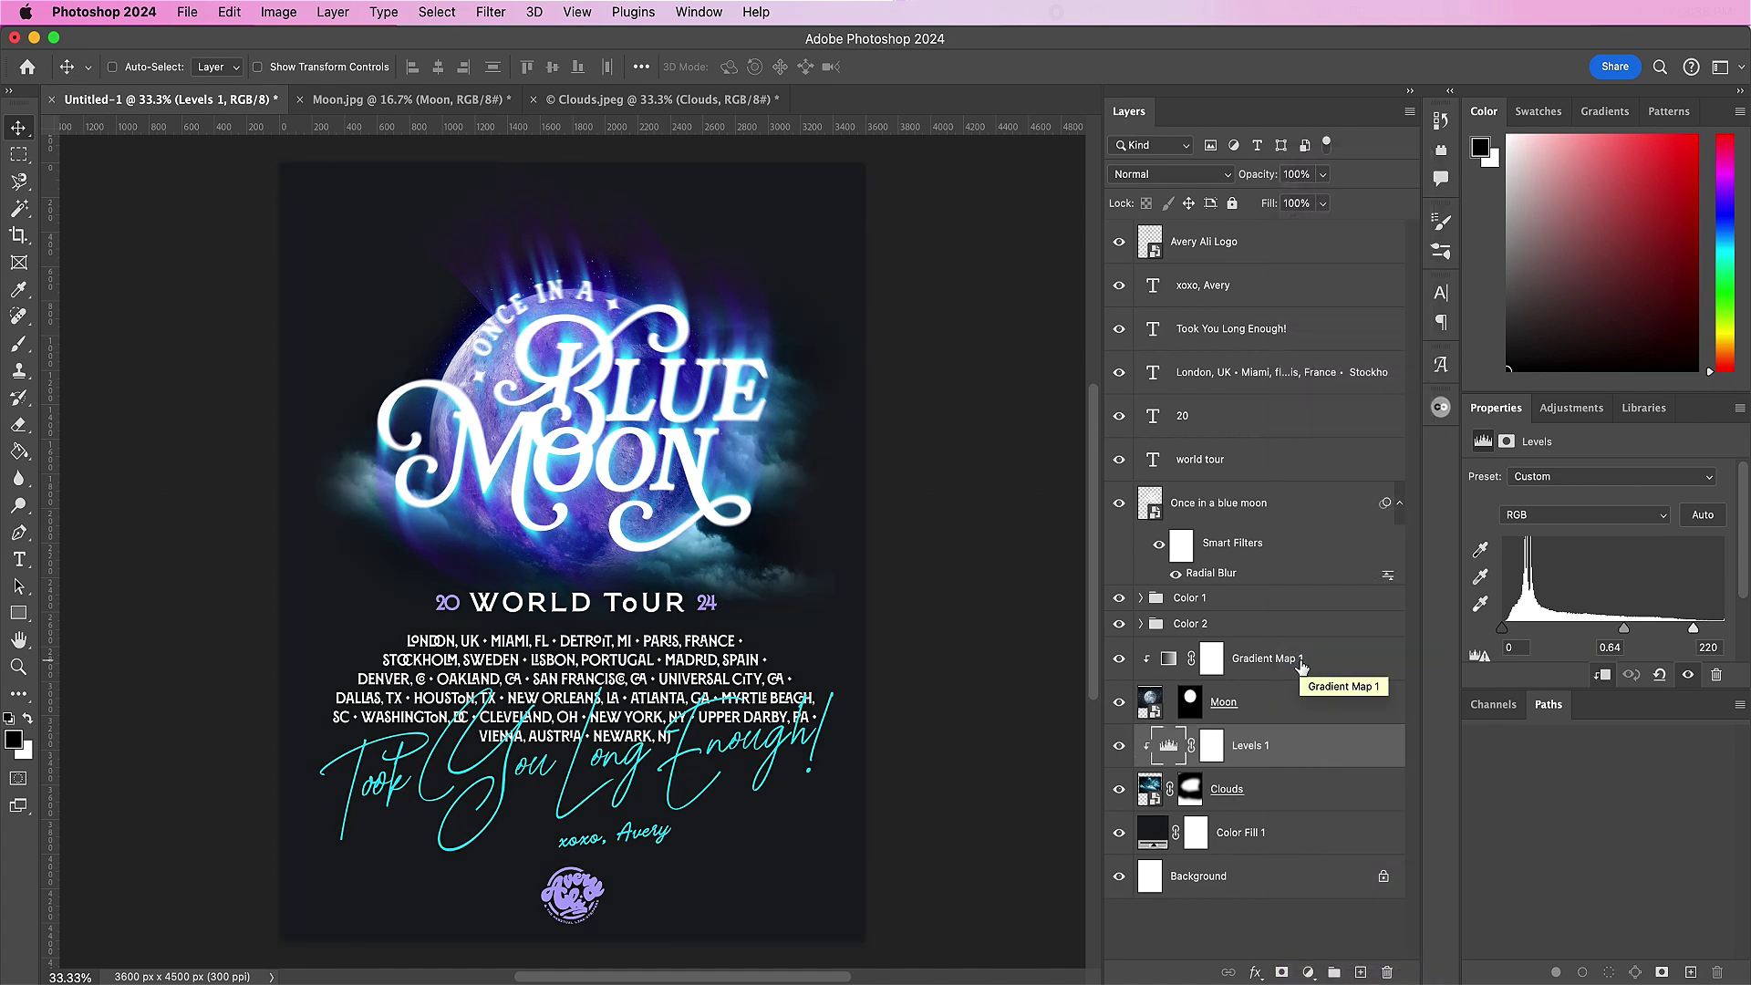
Step: Add a Color Balance layer clipped to the Clouds, with midtones Yellow/Blue set to 50
{"action": "left_click", "coordinate": [1309, 972]}
{"action": "left_click", "coordinate": [1317, 886]}
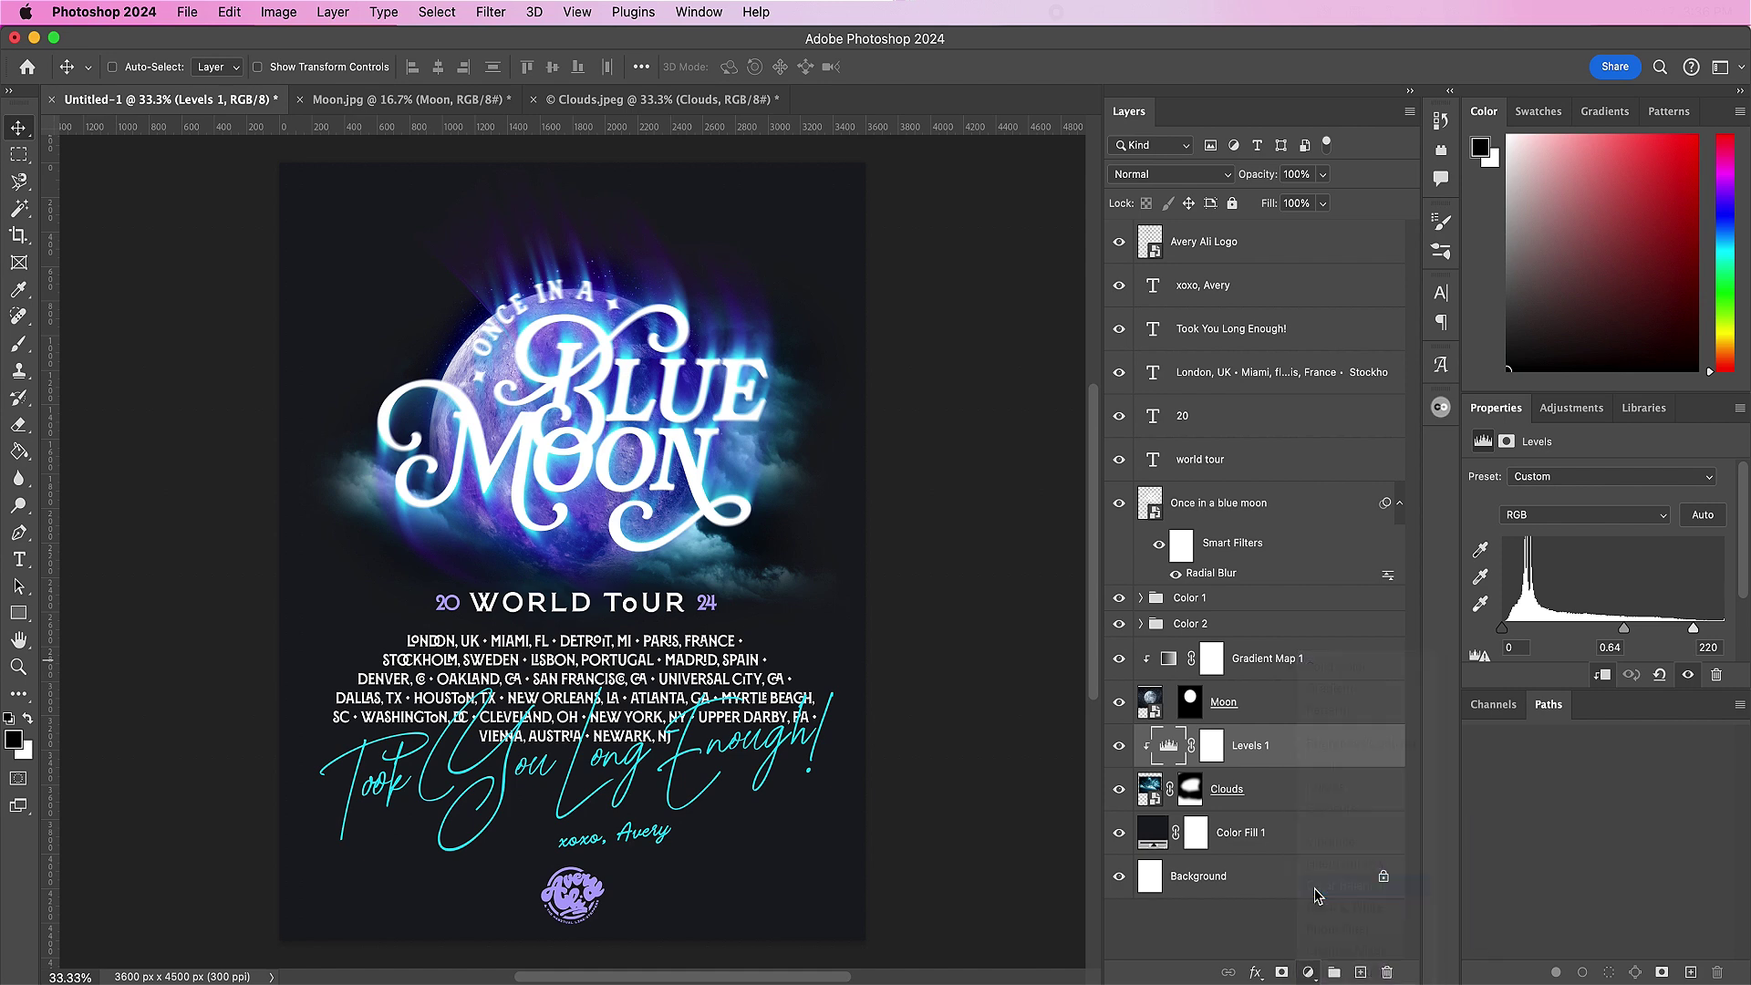
{"action": "right_click", "coordinate": [1324, 751]}
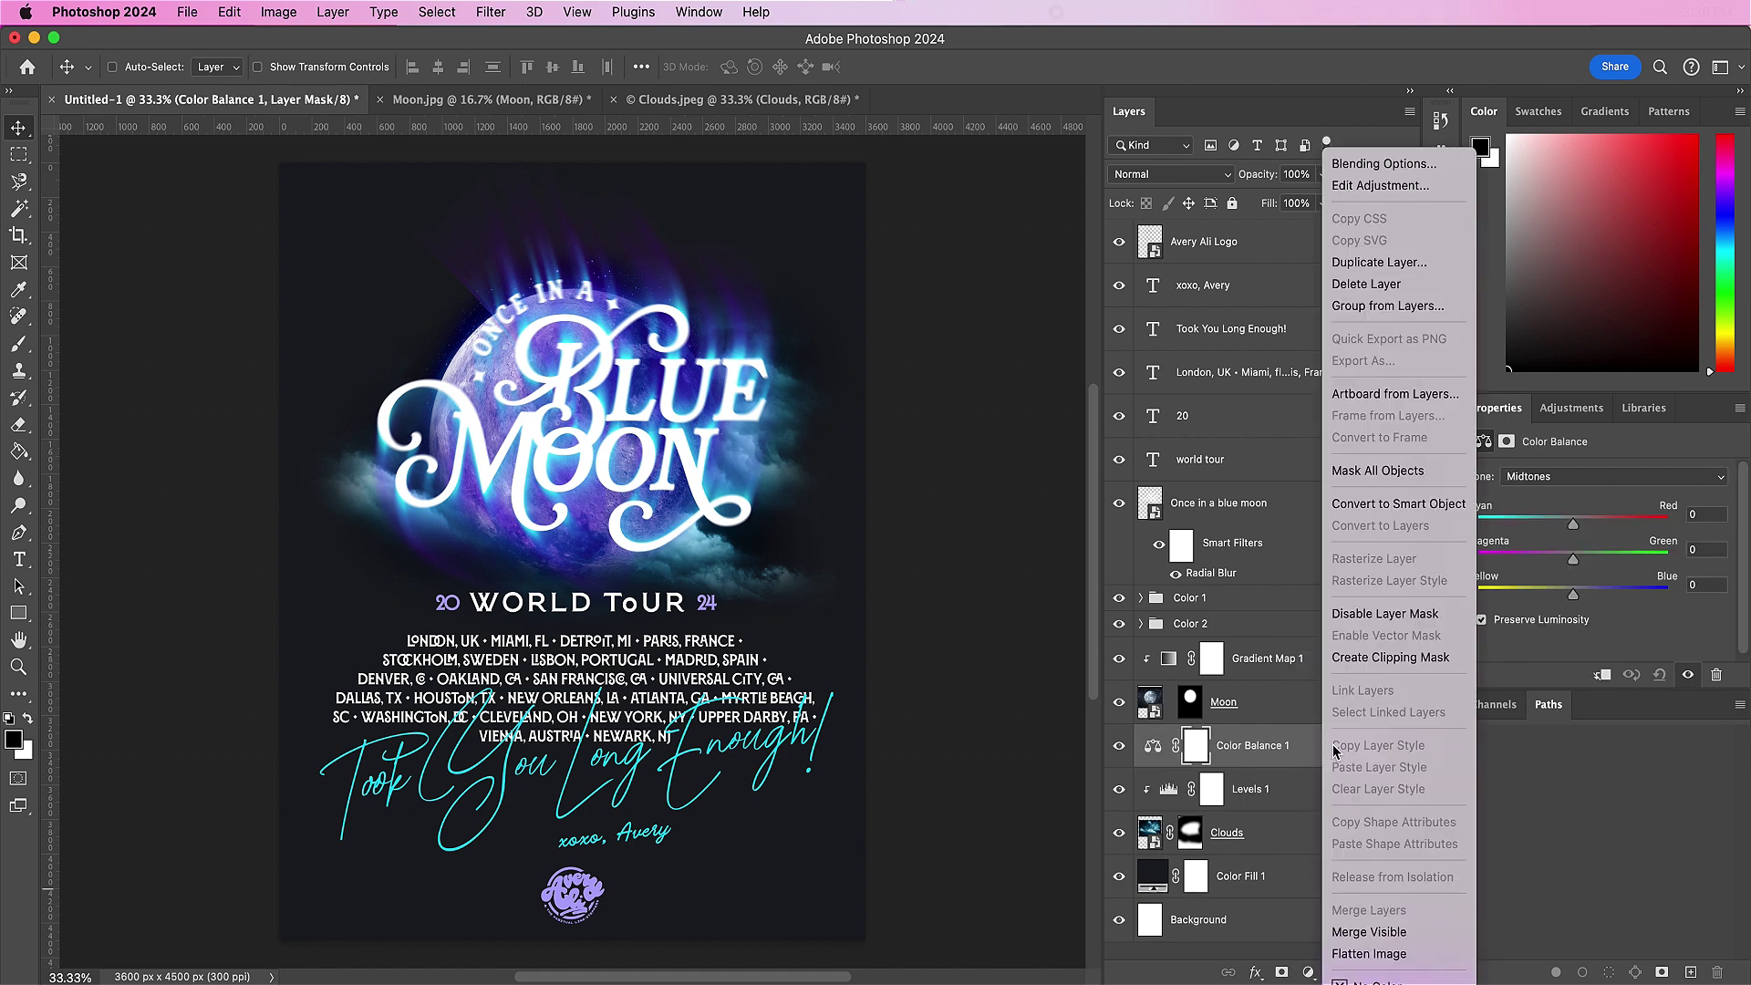
{"action": "left_click", "coordinate": [1372, 665]}
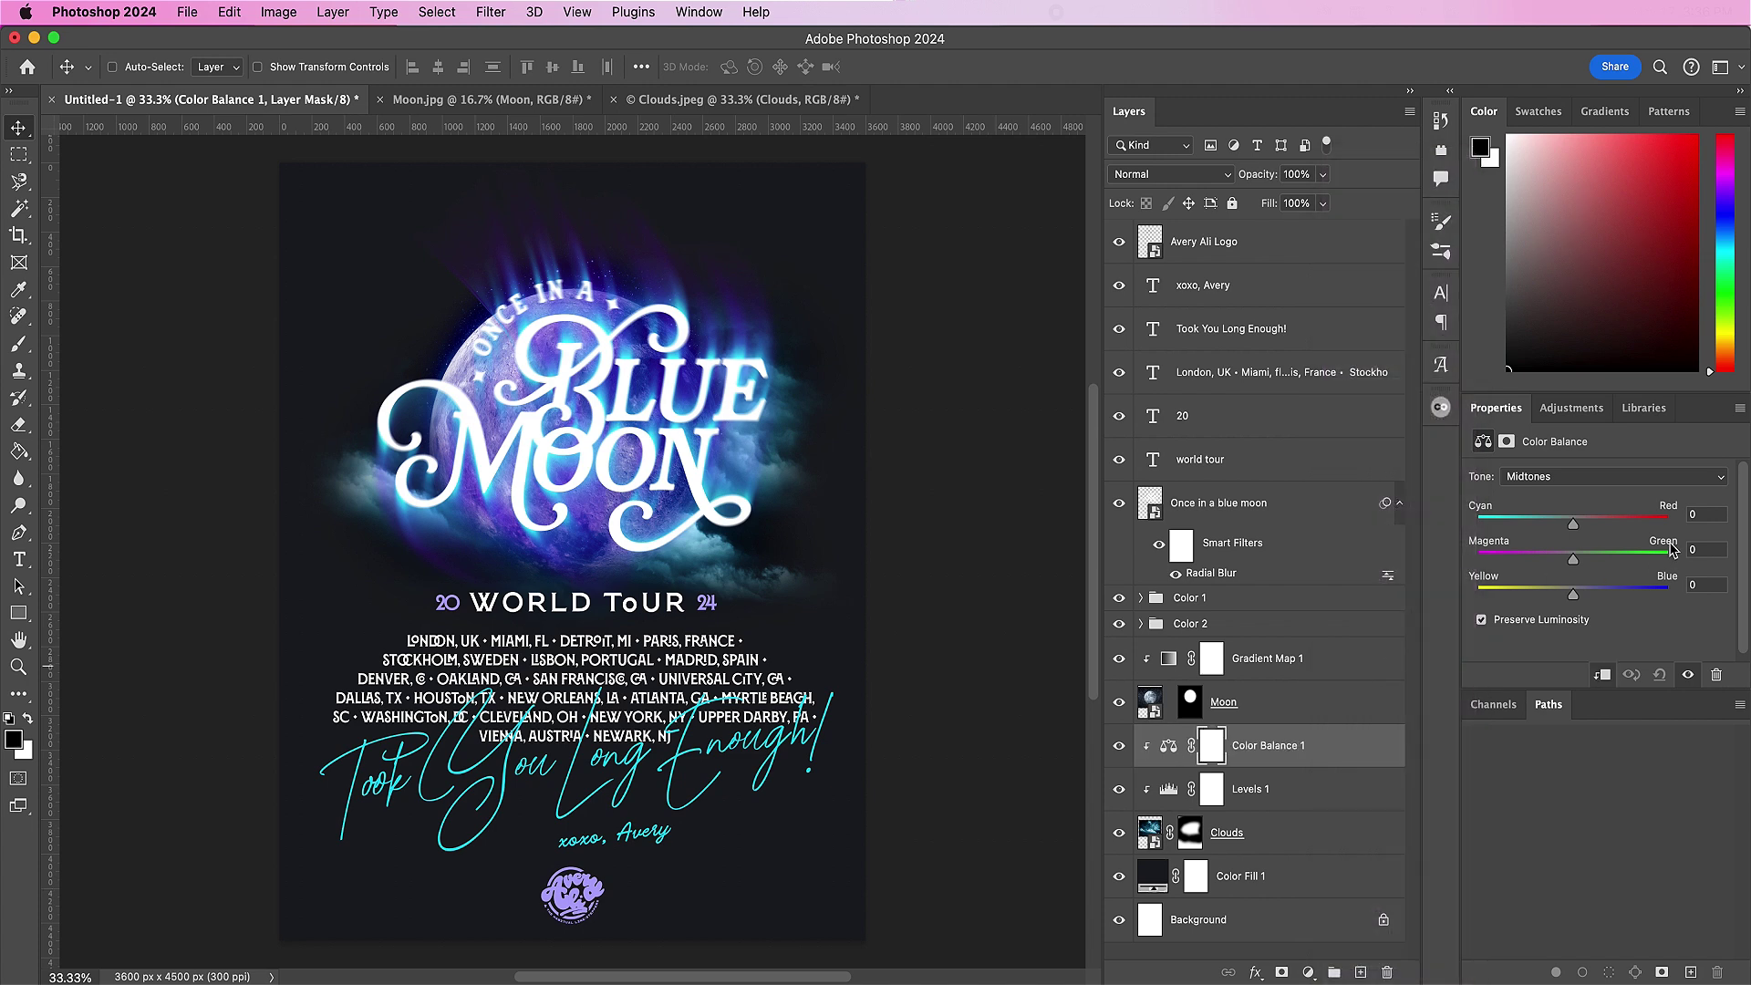
{"action": "left_click", "coordinate": [1702, 584]}
{"action": "type", "text": "50"}
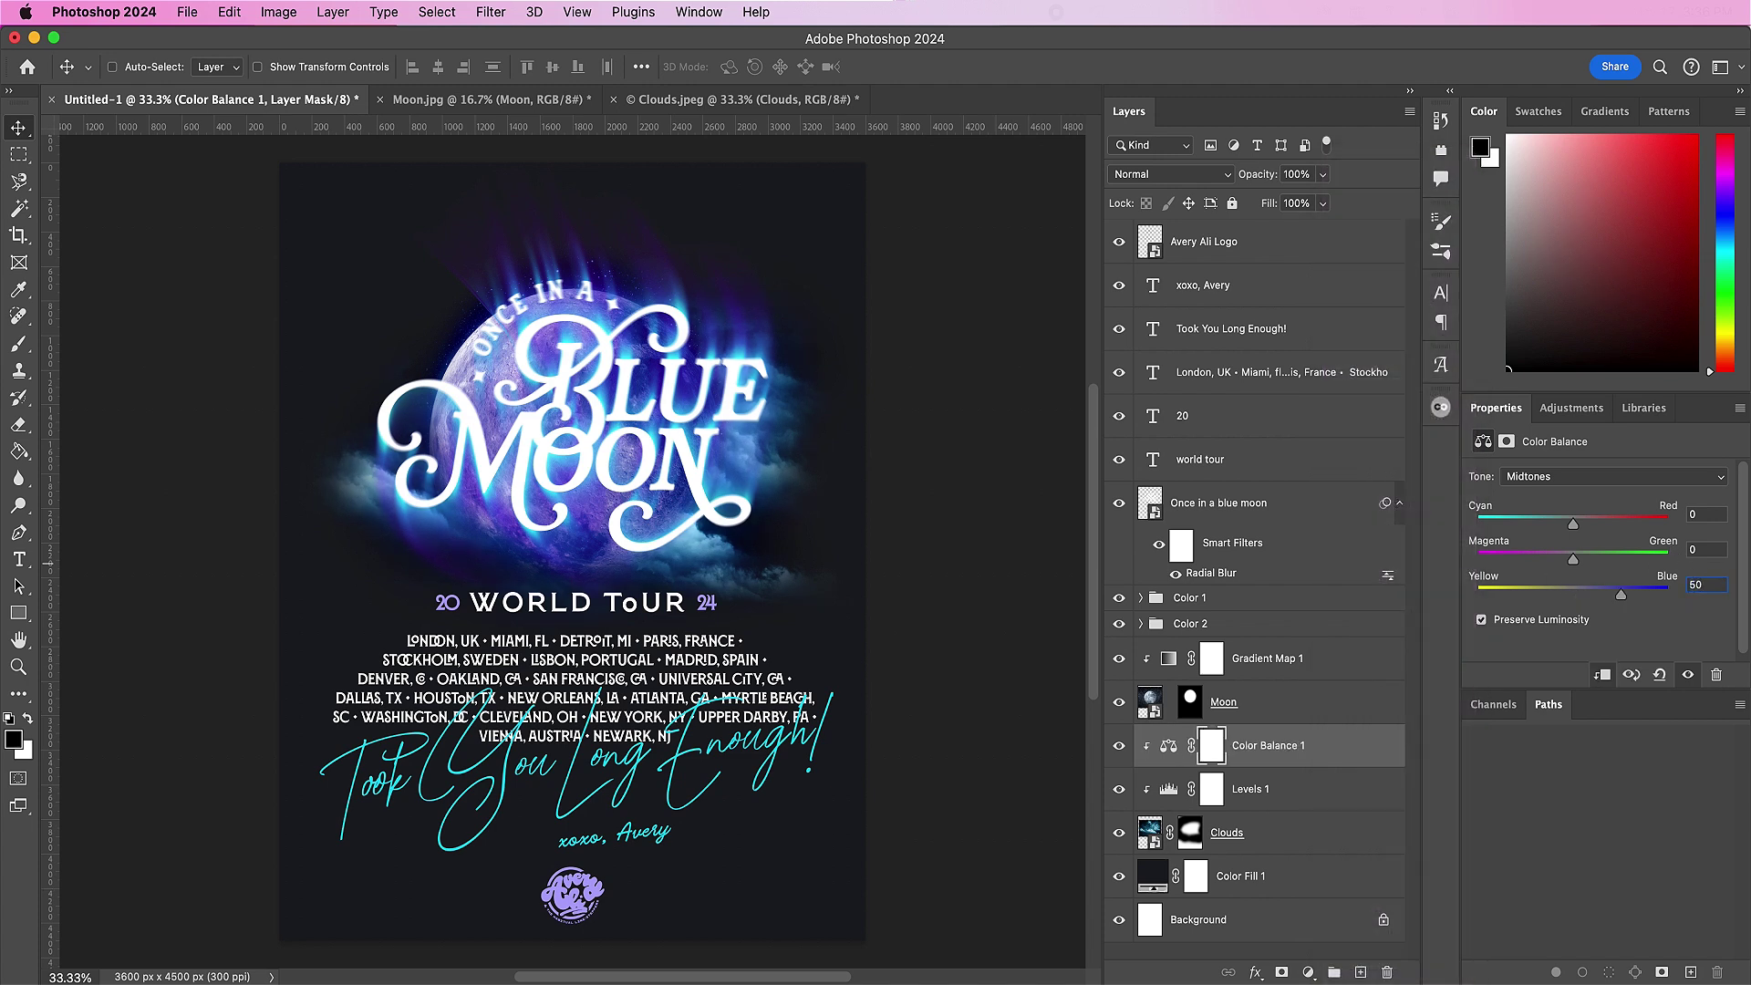